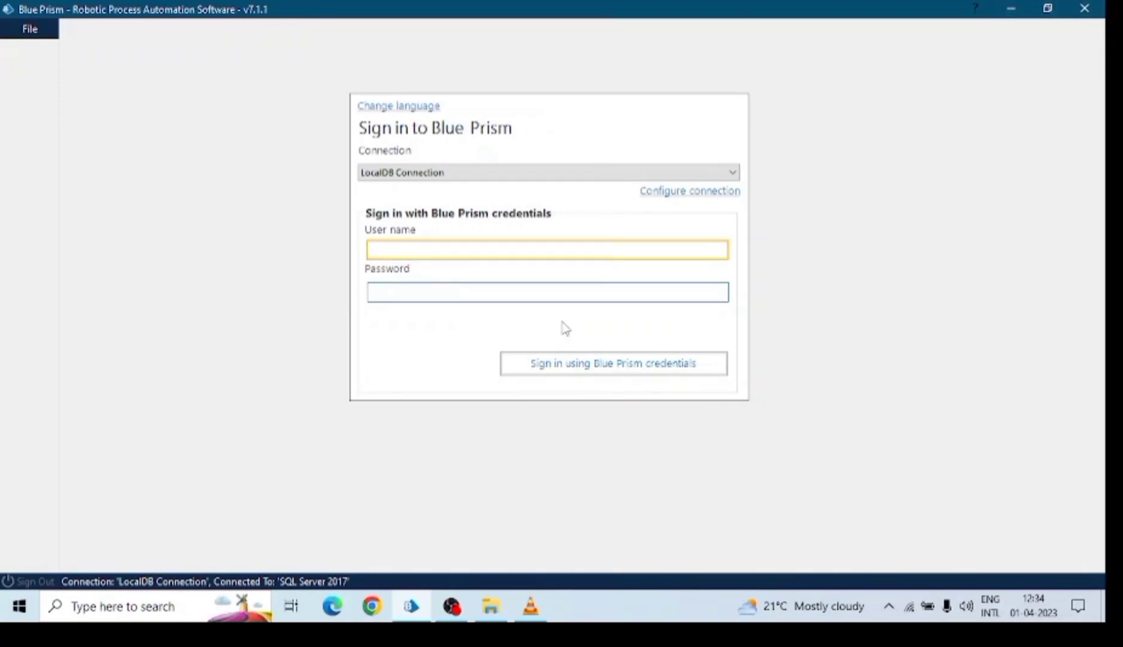
Sign in to Blue Prism as the admin user with its password using Blue Prism credentials.
text(admin)
key(Tab)
text(1234)
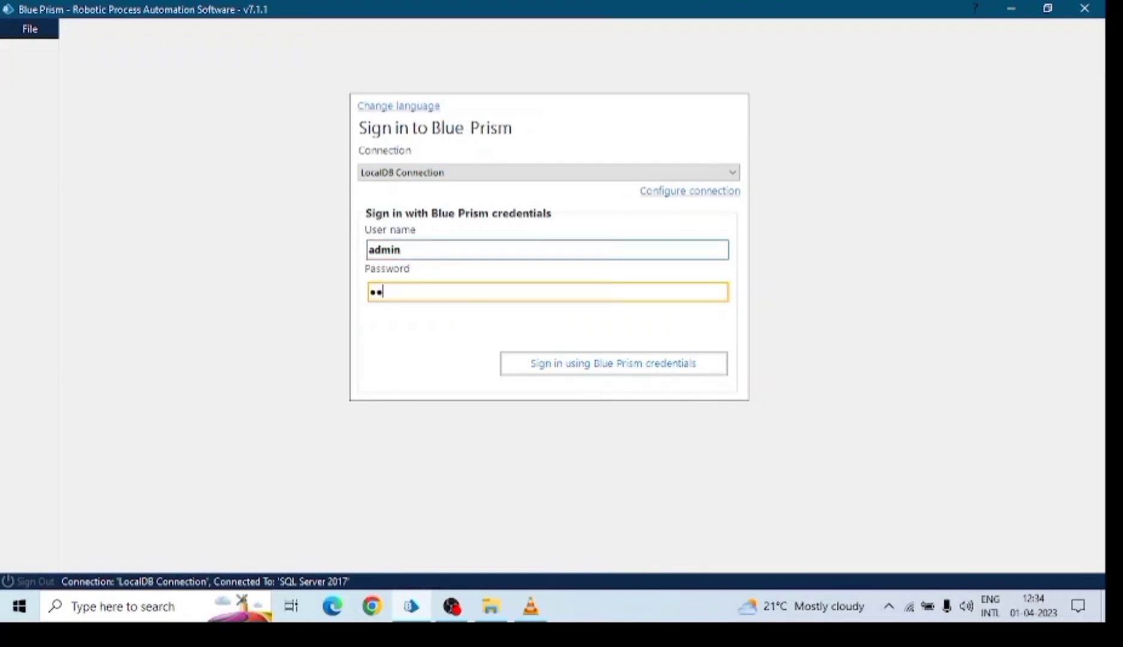
text(567890)
click(584, 373)
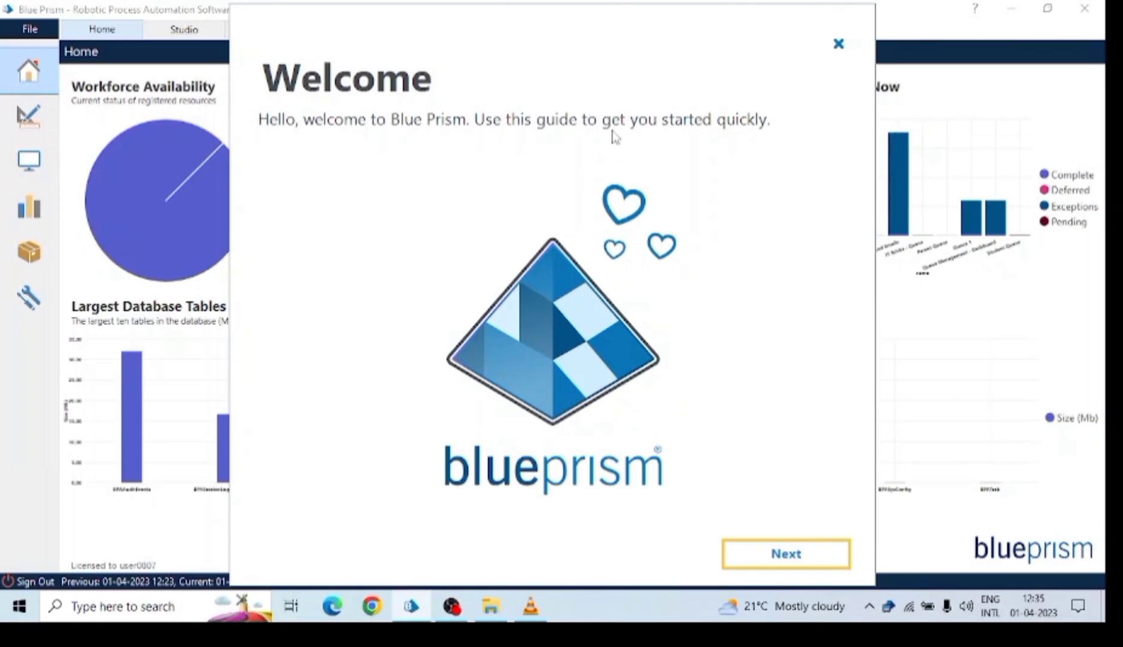
Close the Welcome guide to reveal the Home dashboard with its charts.
click(839, 44)
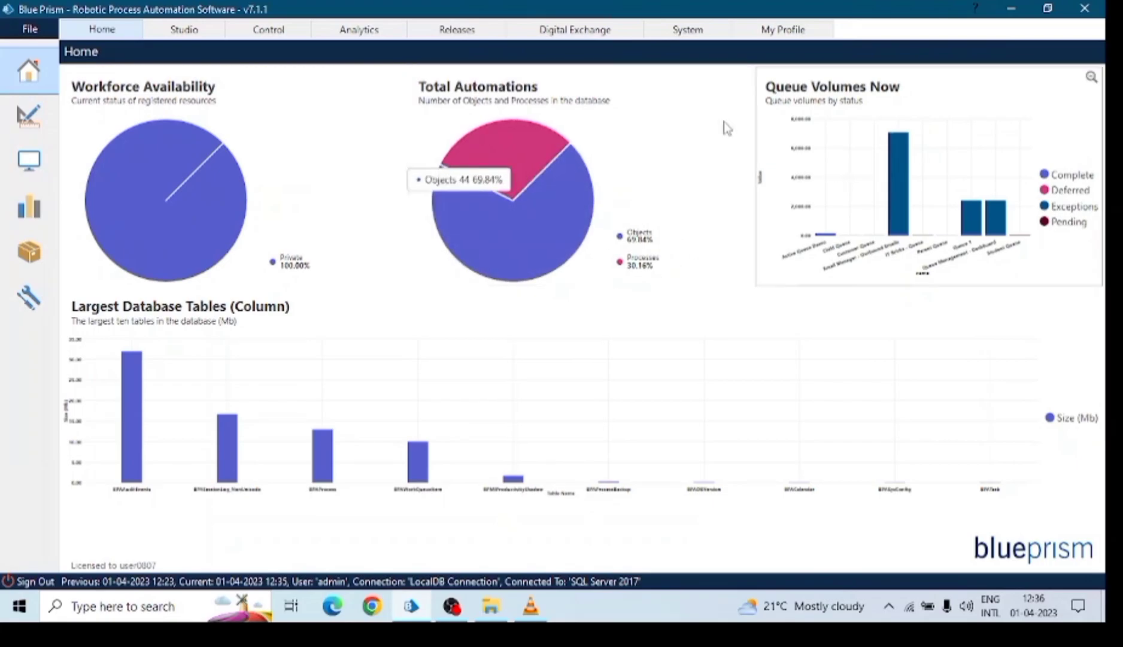
Go to Studio and toggle the Processes and Objects tree nodes.
click(184, 31)
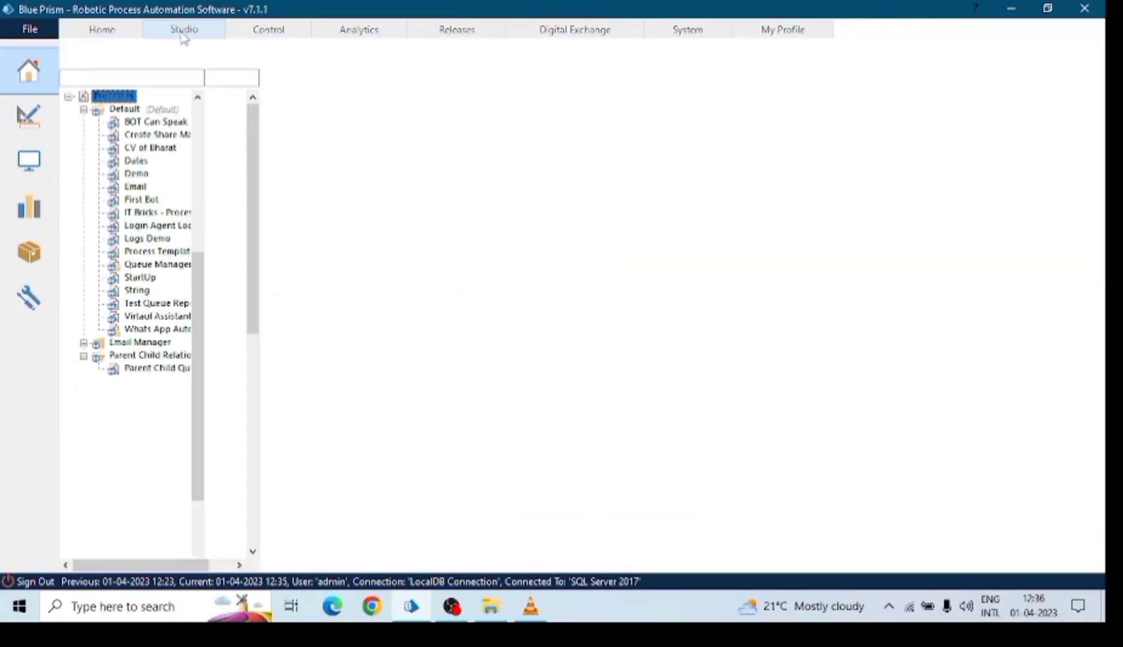
click(68, 96)
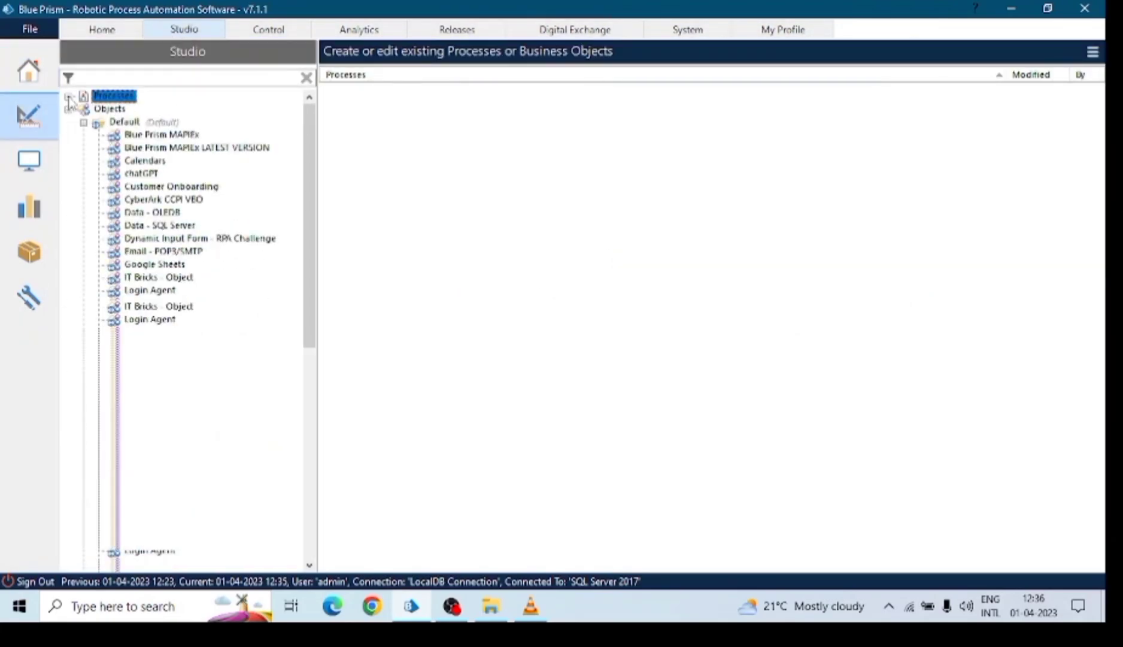
click(68, 109)
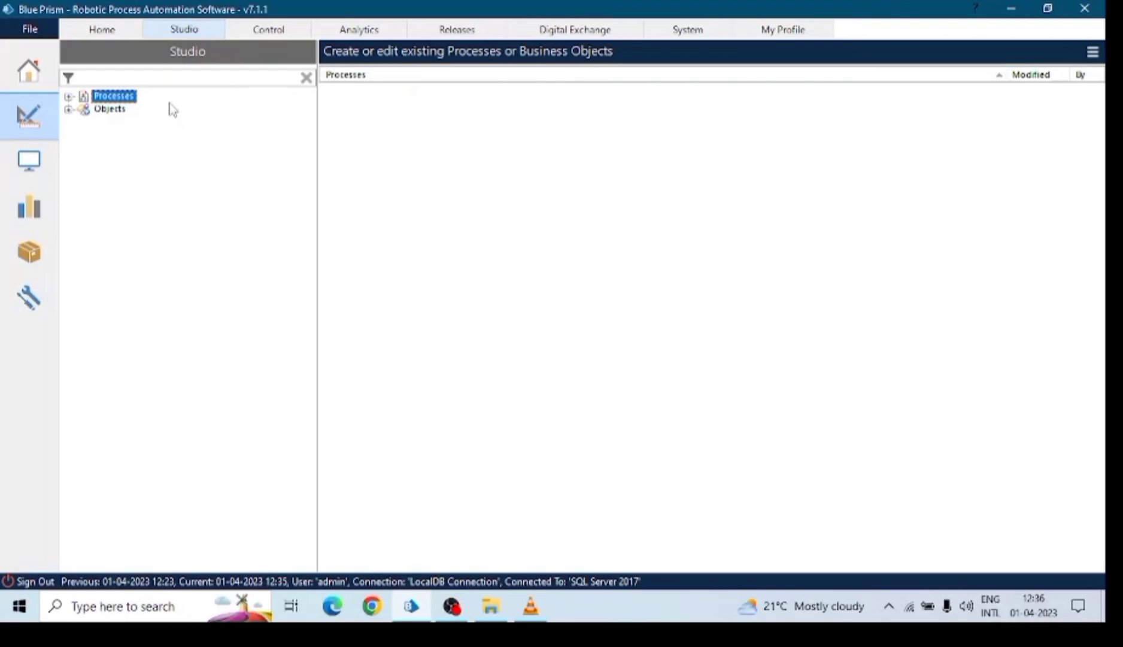
Tour the Control, Analytics, Releases, System and My Profile areas, then return to Studio.
click(249, 40)
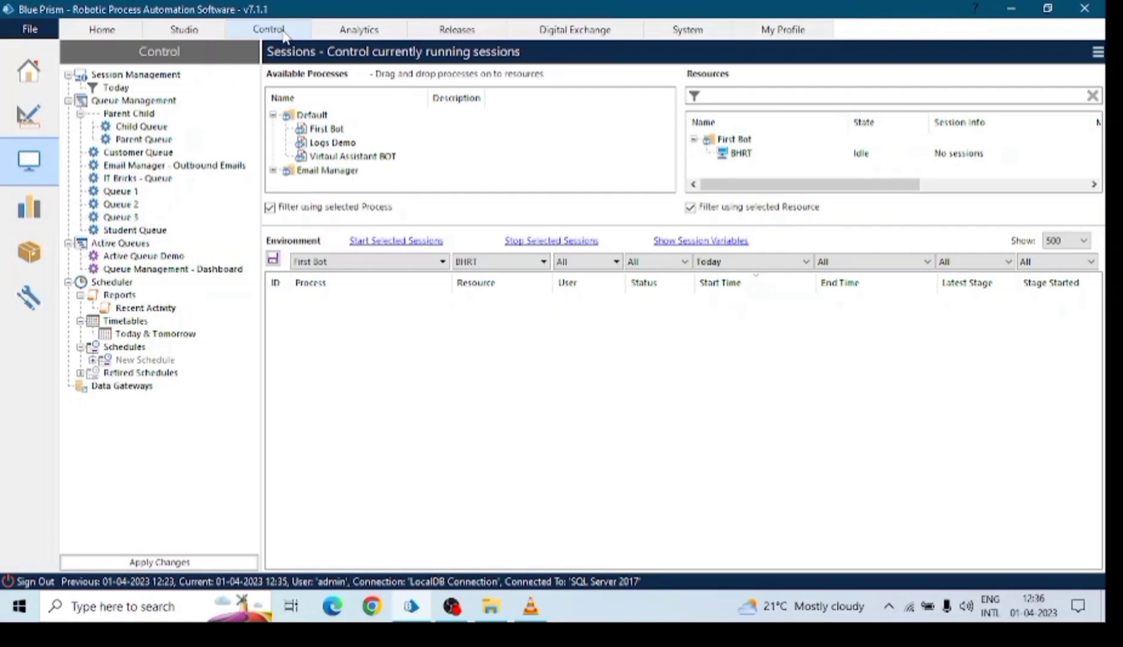
click(358, 31)
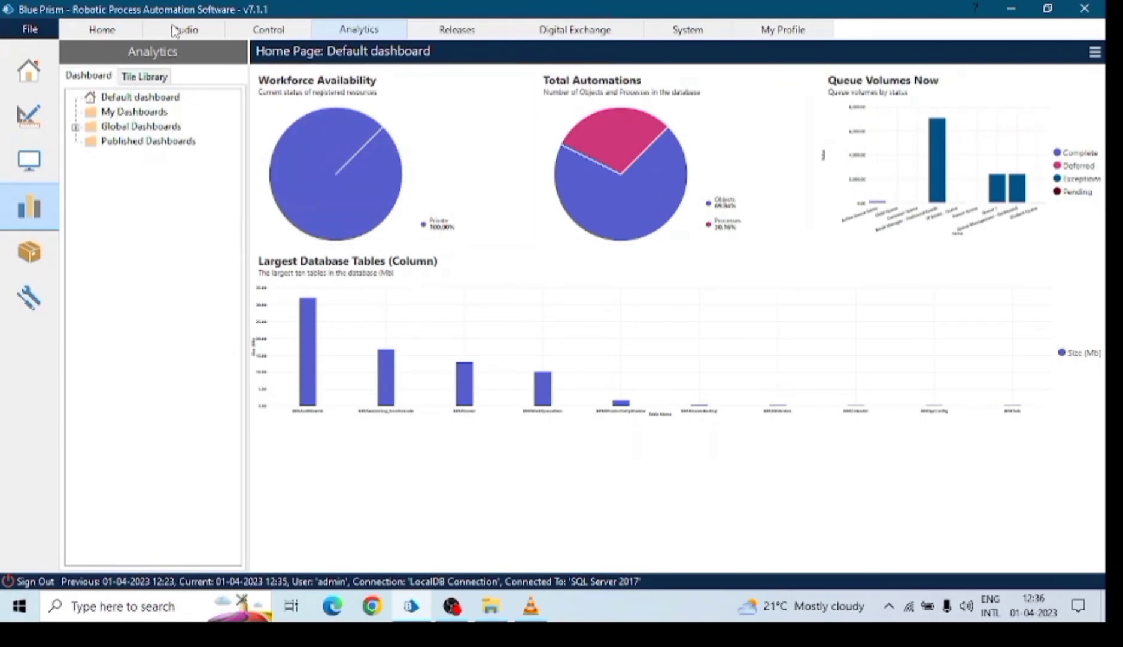
click(459, 38)
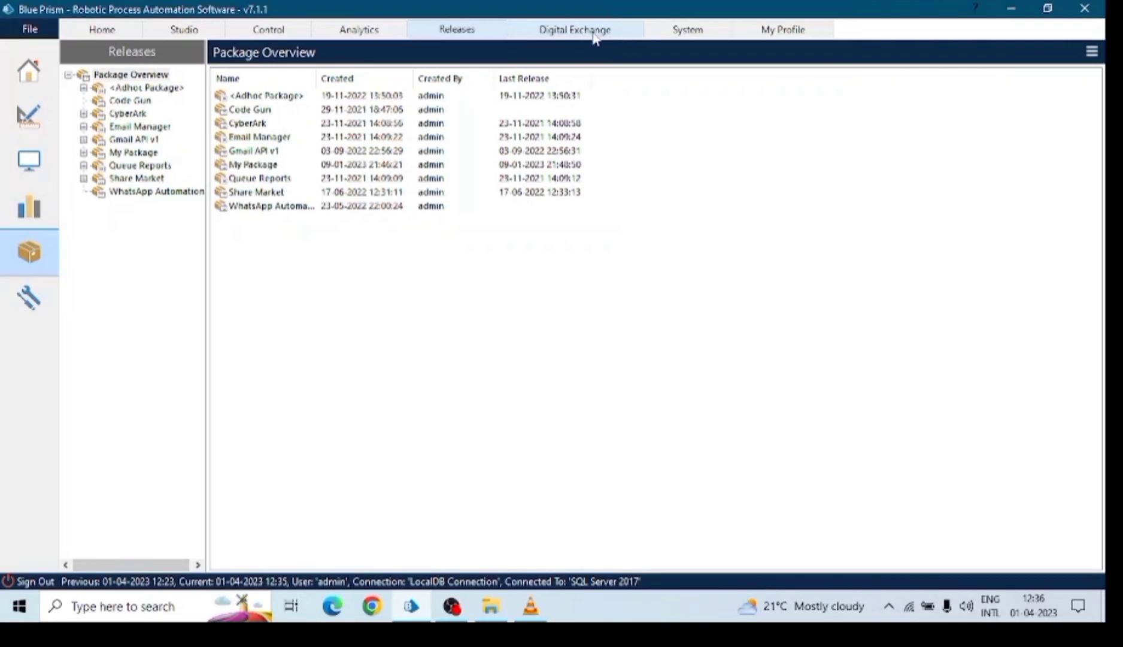
click(690, 37)
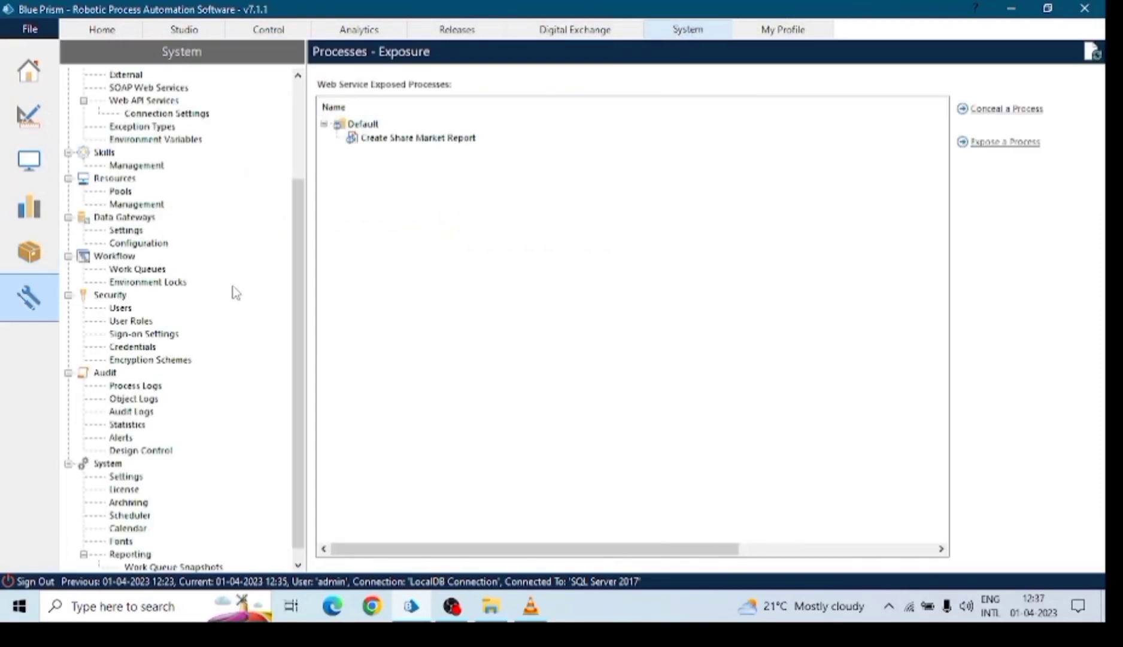
click(776, 35)
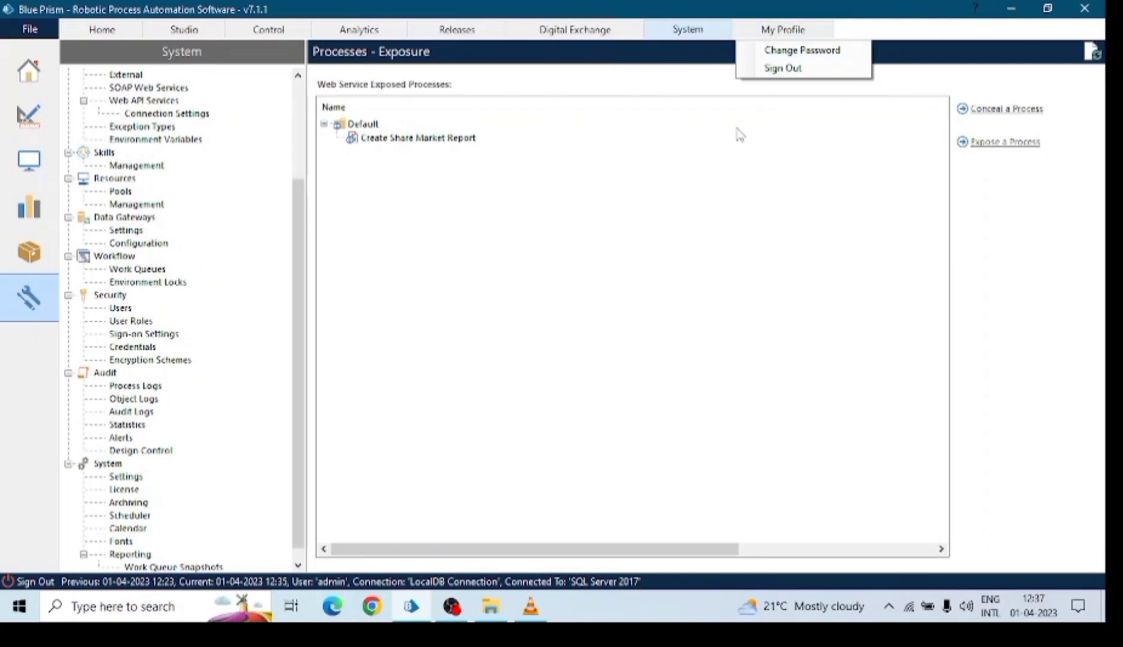
click(282, 34)
click(182, 36)
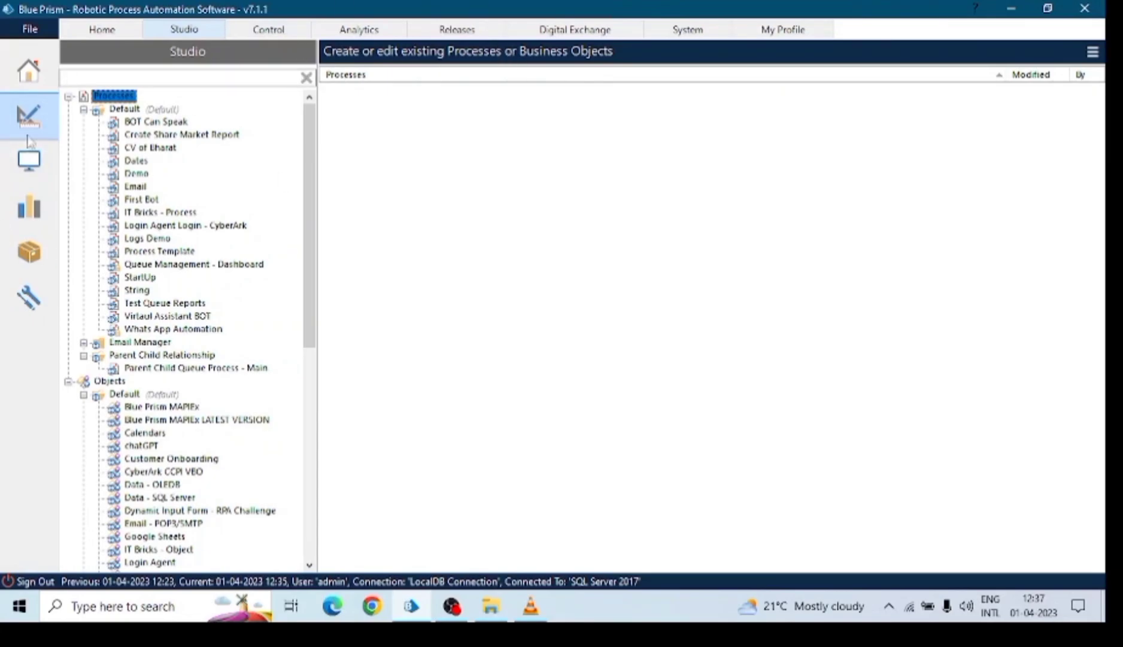
Collapse the Default folders under both Processes and Objects in the Studio tree.
click(83, 110)
click(83, 174)
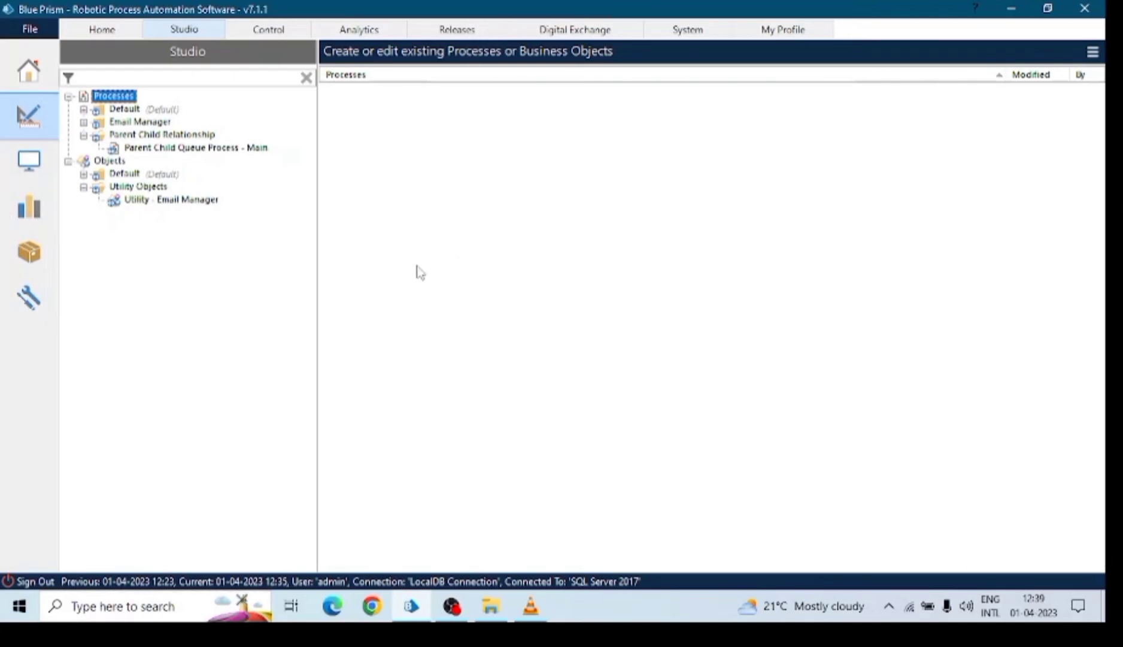
Create process 'My First Process' described 'This is my first process', opening it after the wizard.
right_click(112, 100)
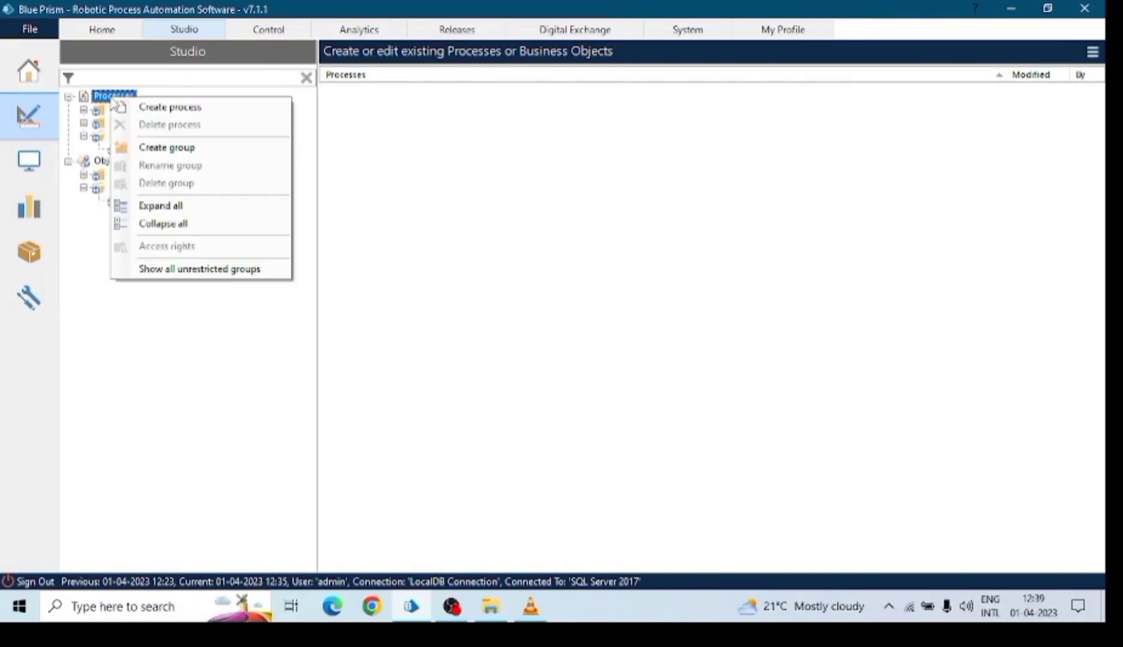
click(149, 106)
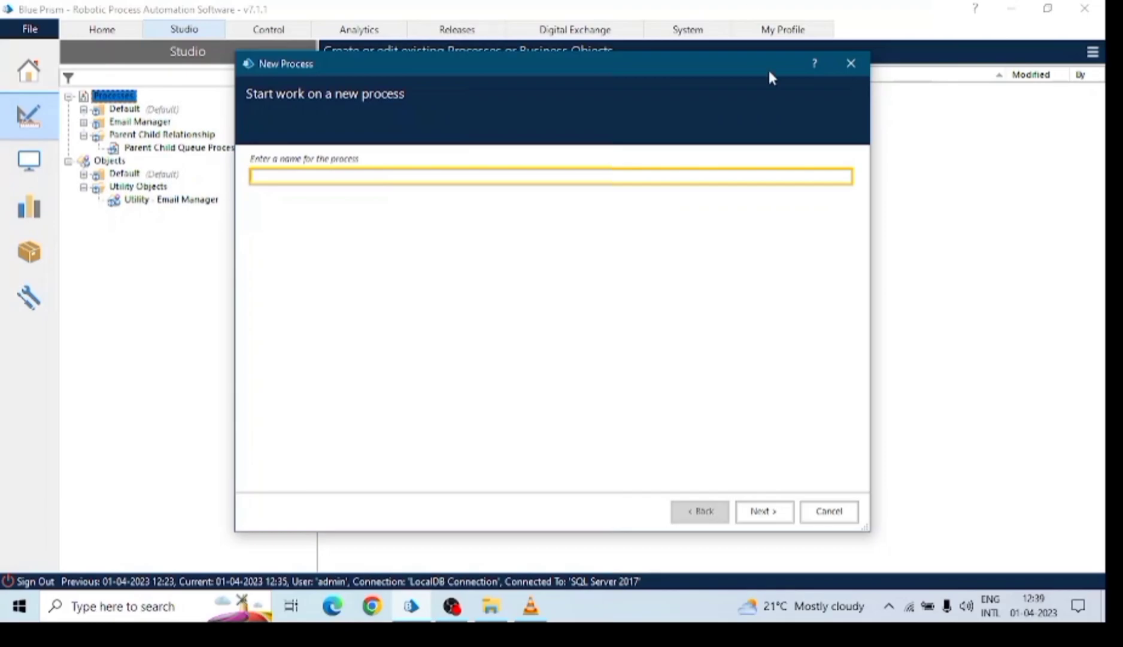
click(853, 64)
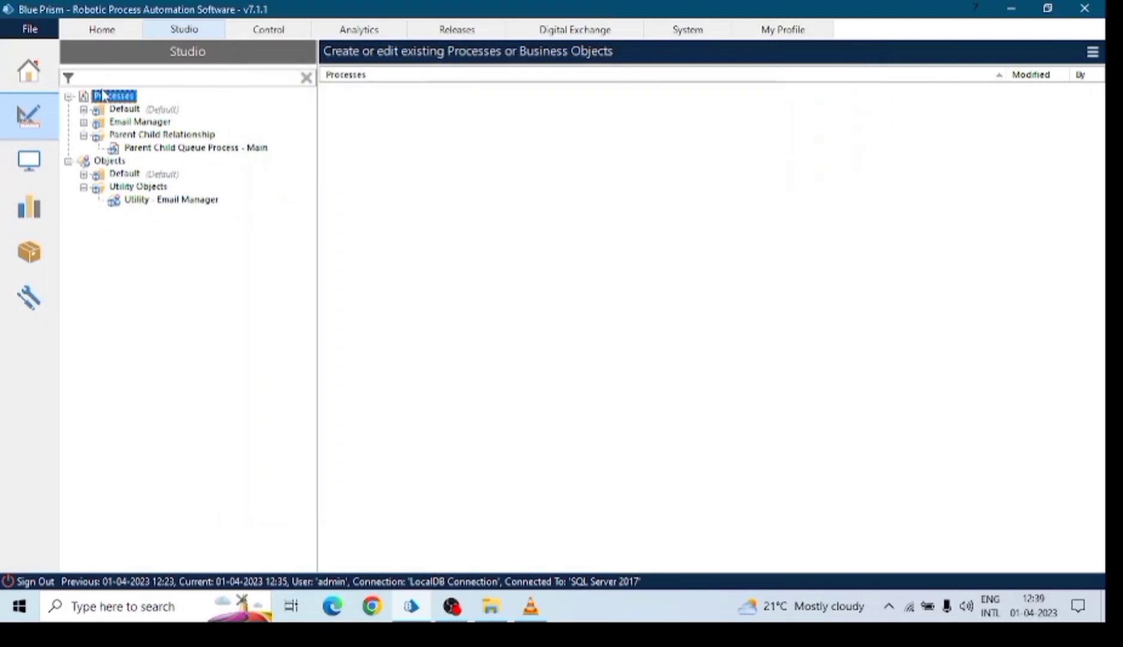
right_click(108, 94)
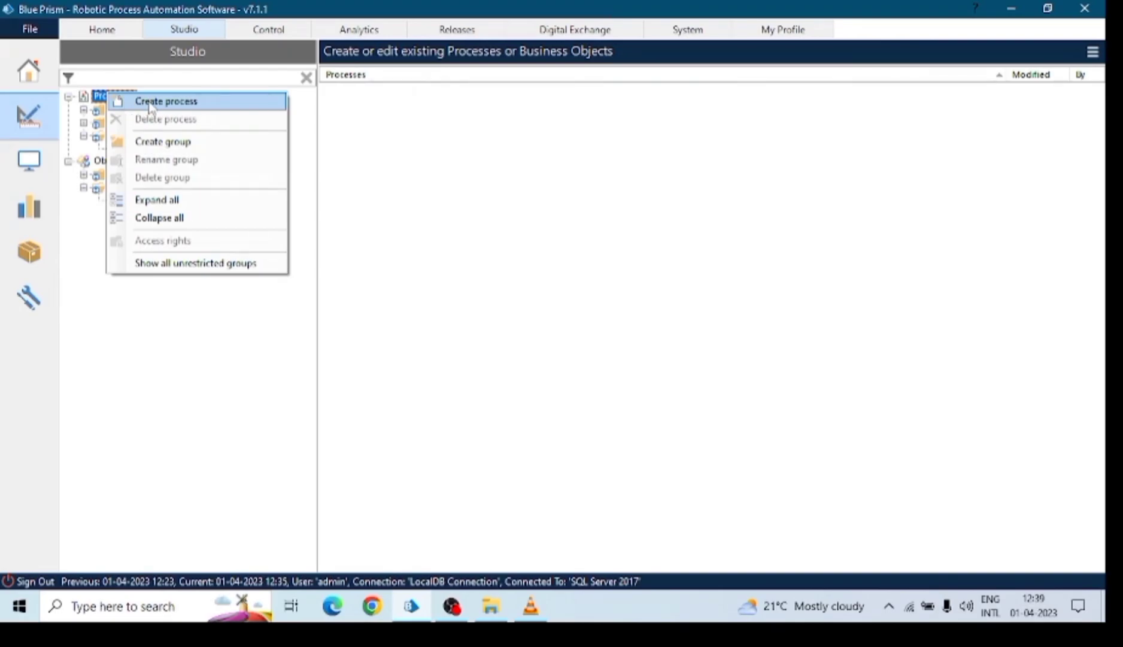
click(142, 105)
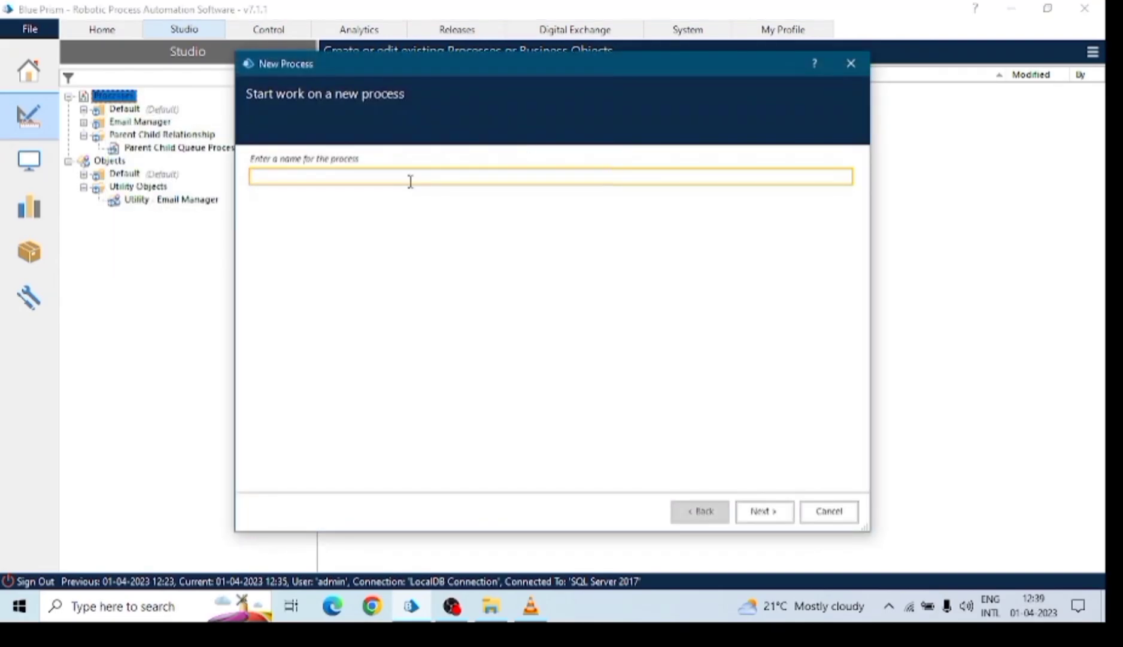
text(C)
click(760, 511)
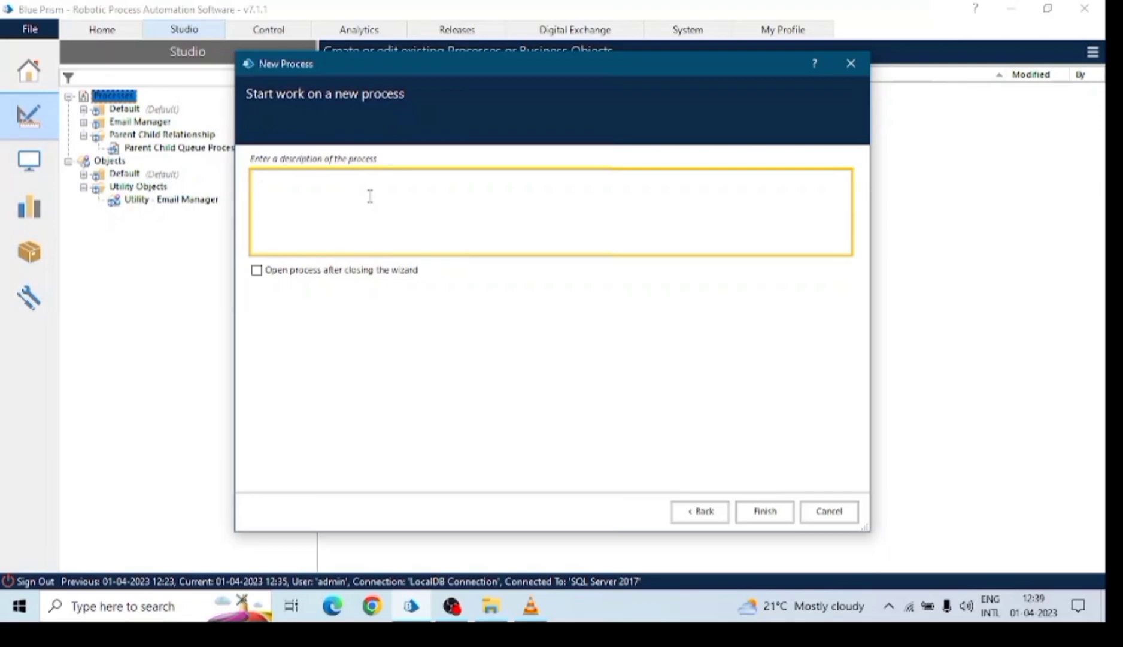
text(This is my first process)
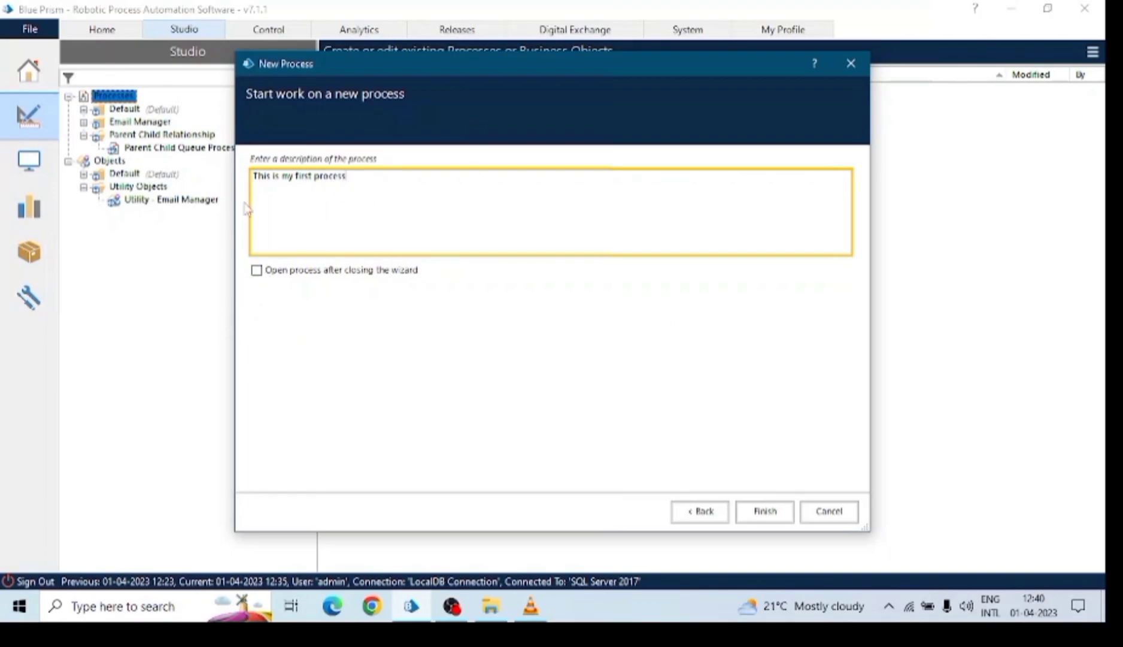
click(257, 271)
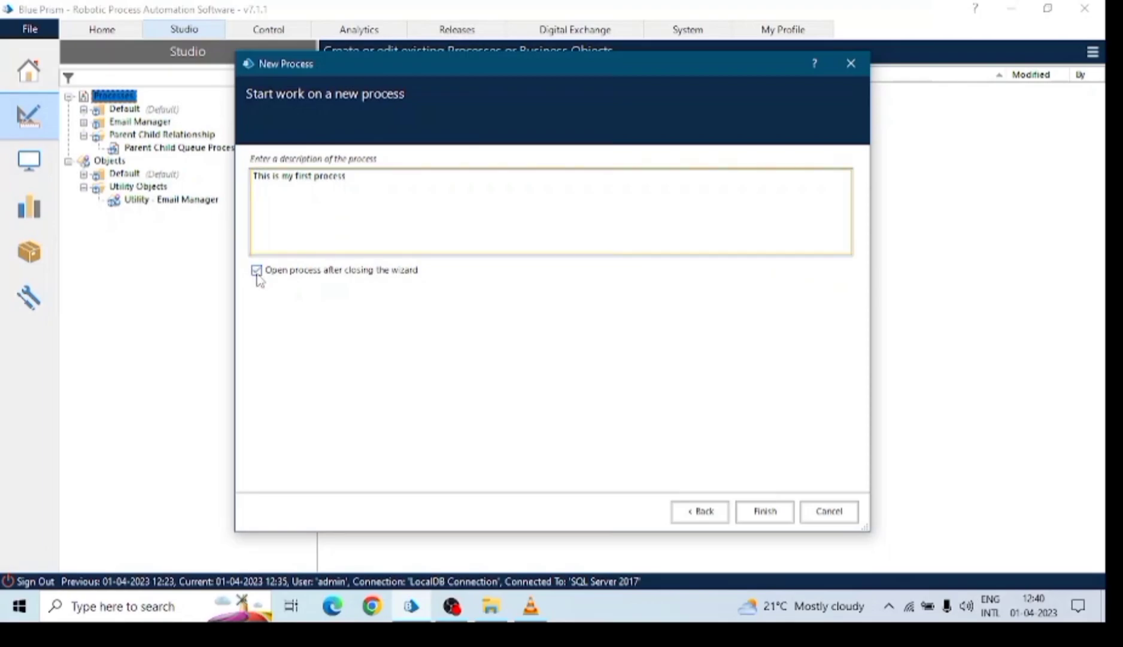
click(772, 512)
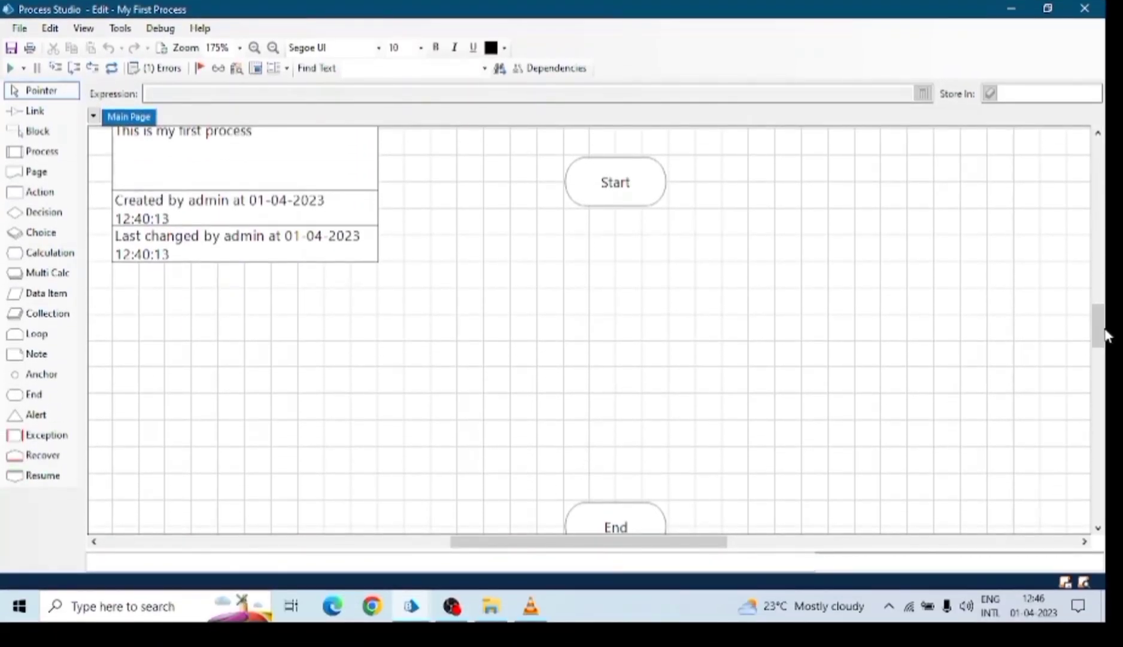
Reposition the Start and End stages so End sits directly below Start on the Main Page.
click(1097, 528)
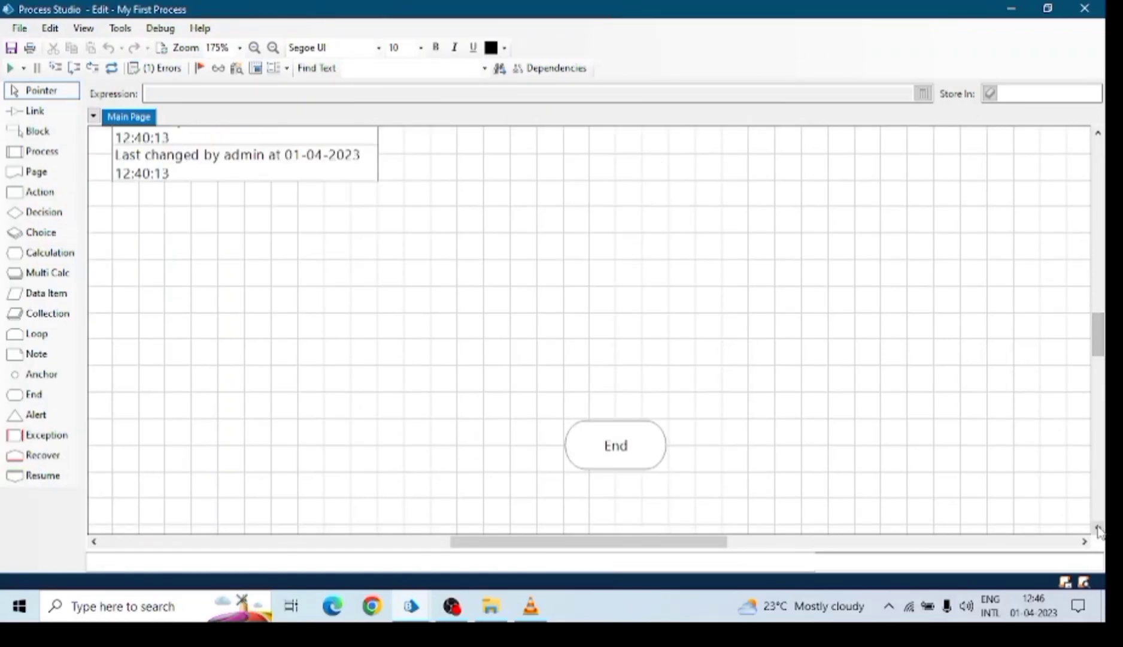
drag(1101, 329, 1102, 323)
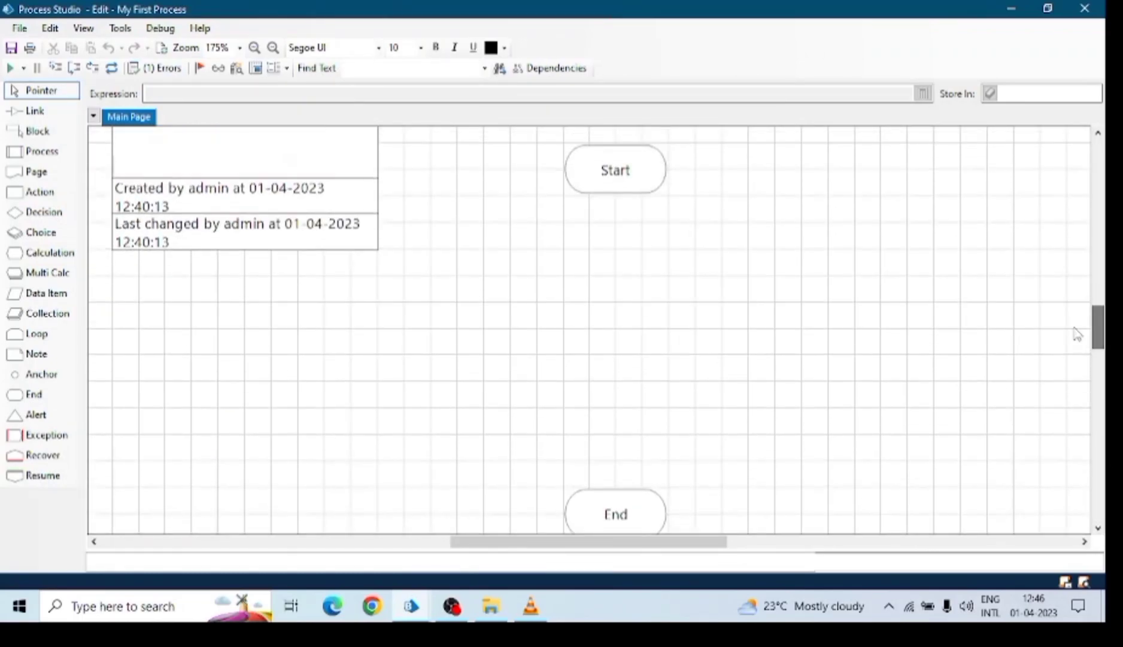
click(641, 486)
drag(641, 487, 652, 464)
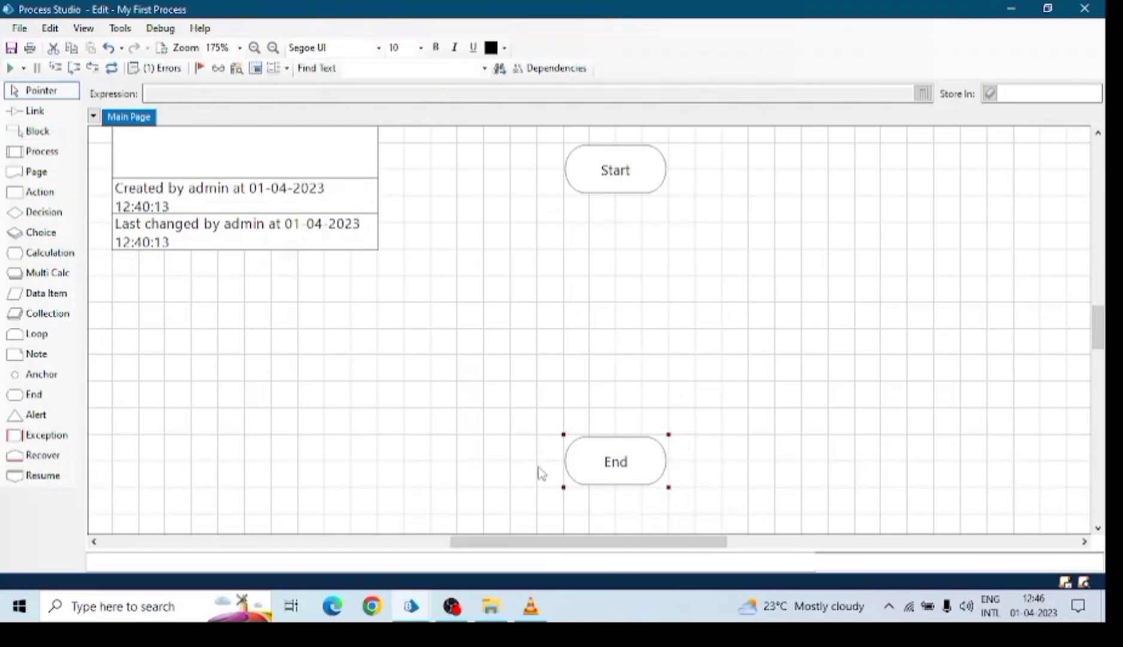
drag(602, 192, 497, 190)
drag(622, 458, 517, 460)
click(503, 174)
click(522, 443)
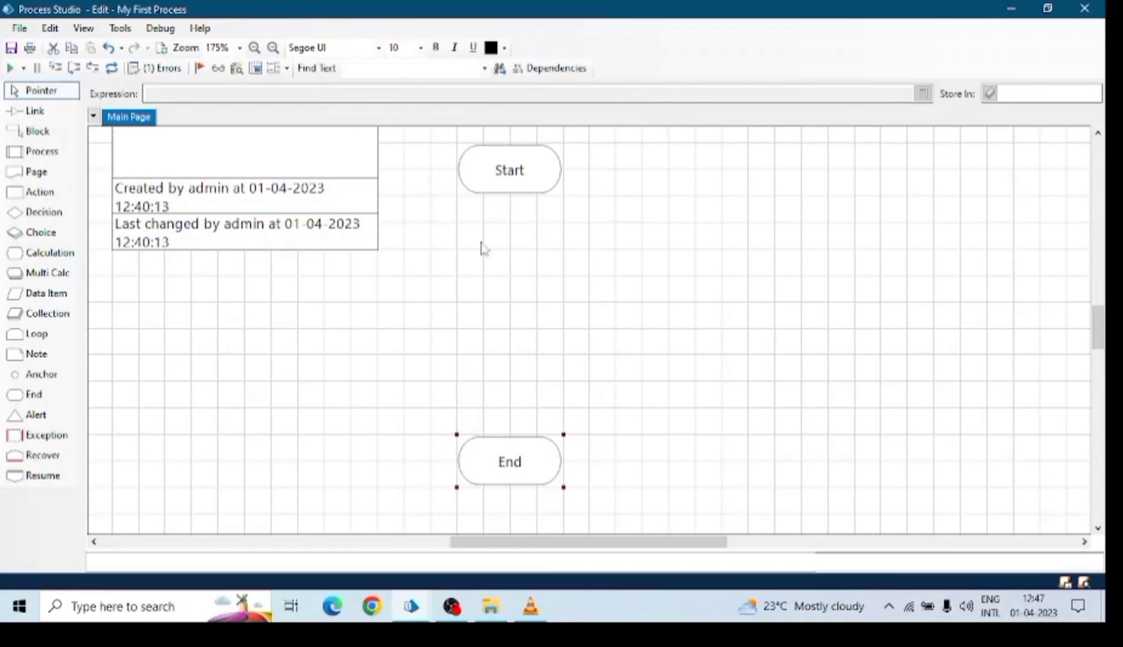
click(514, 186)
Add a new page named Page 2, then return to the Main Page and select Start.
right_click(132, 119)
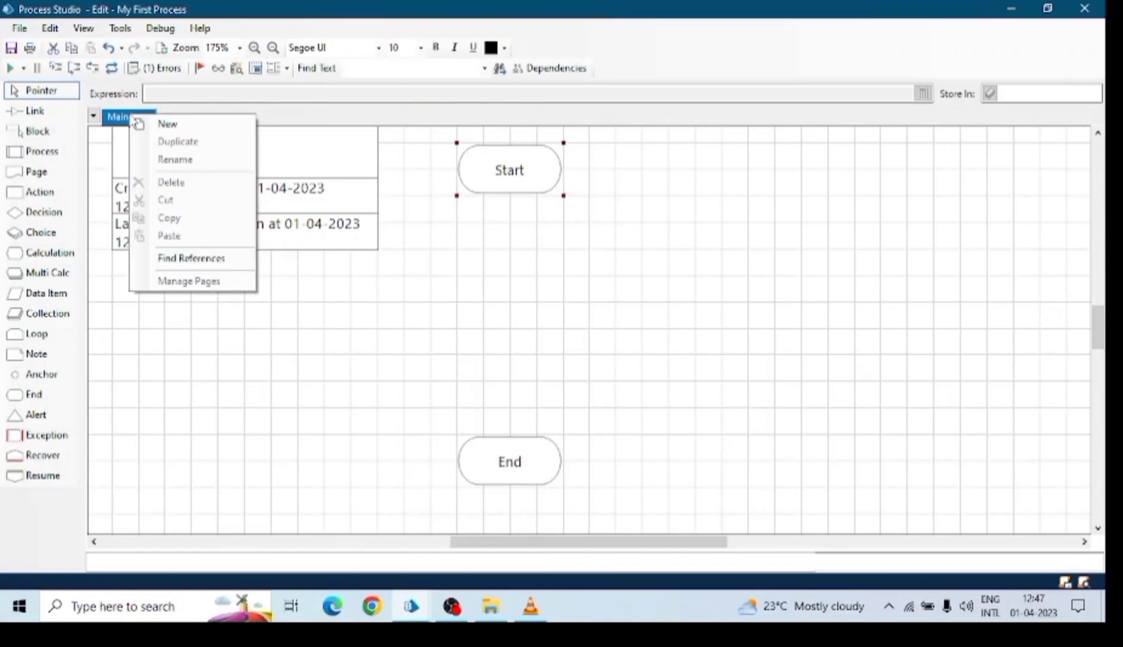
click(180, 128)
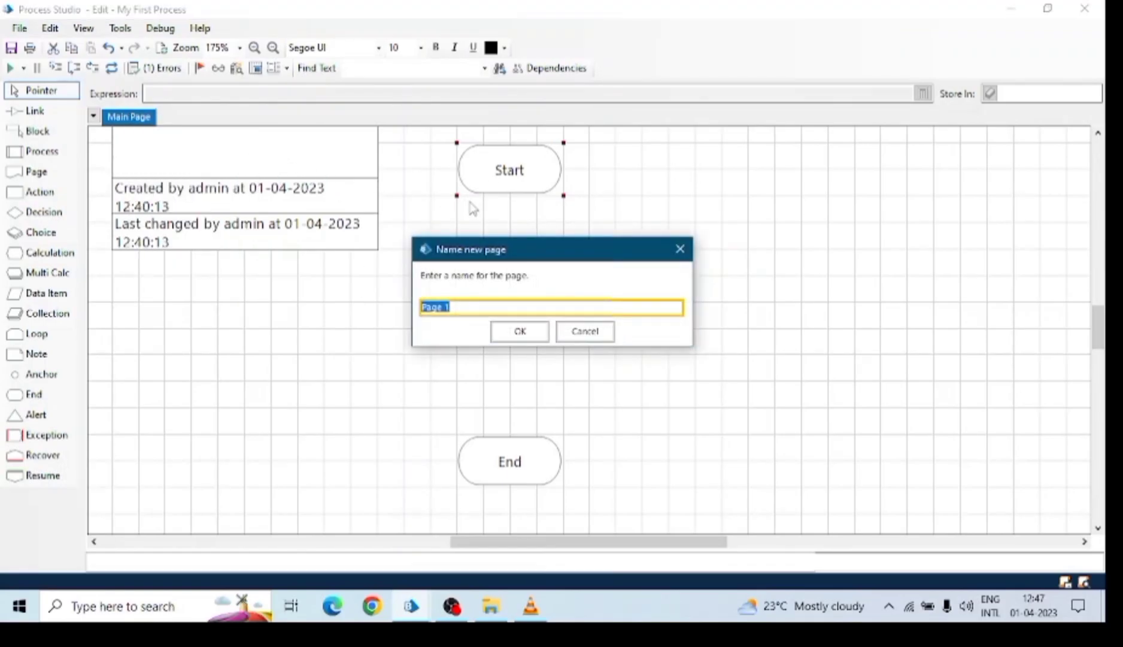
key(Right)
text(2)
click(529, 333)
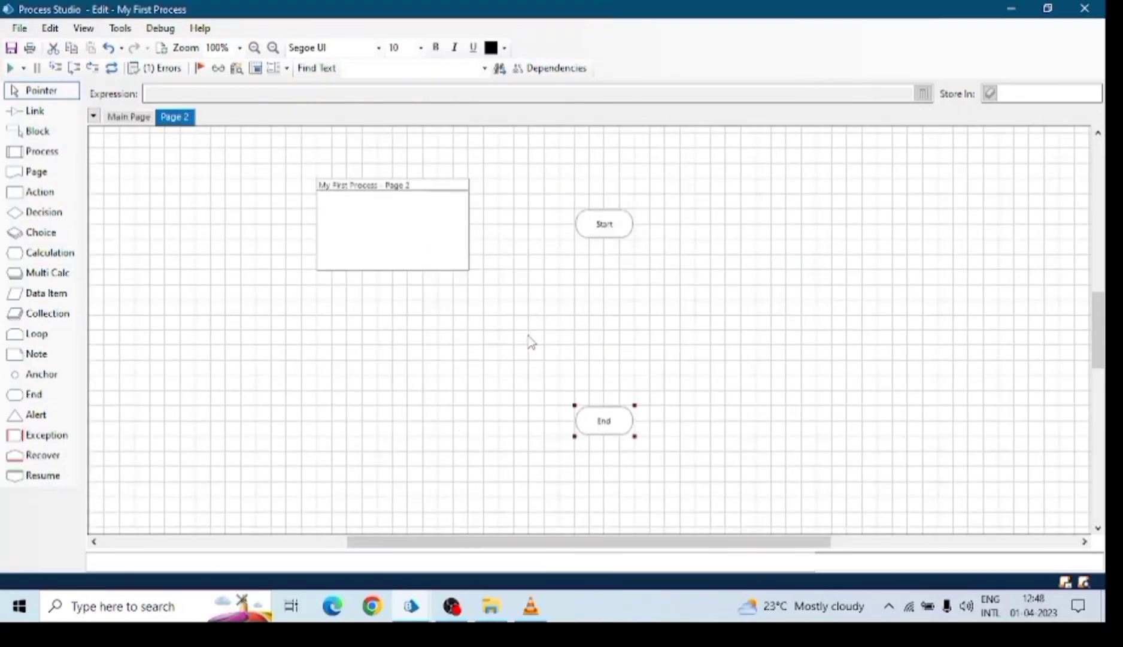
click(127, 118)
click(519, 180)
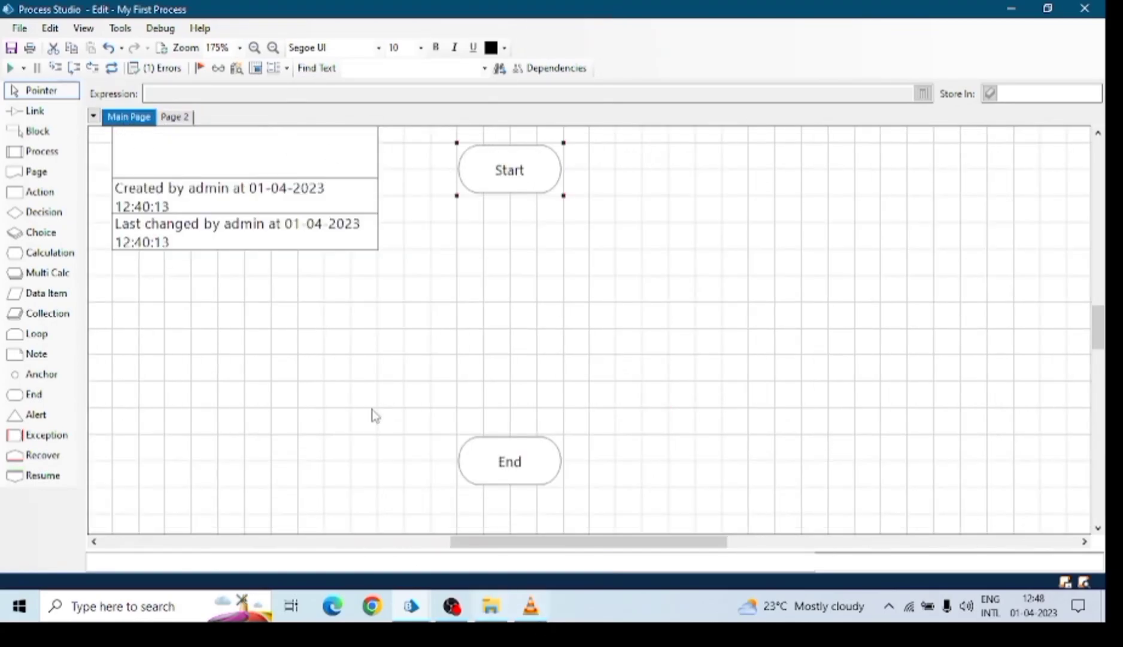
Place a Page stage below Start that references the existing Page 2.
click(33, 172)
click(514, 285)
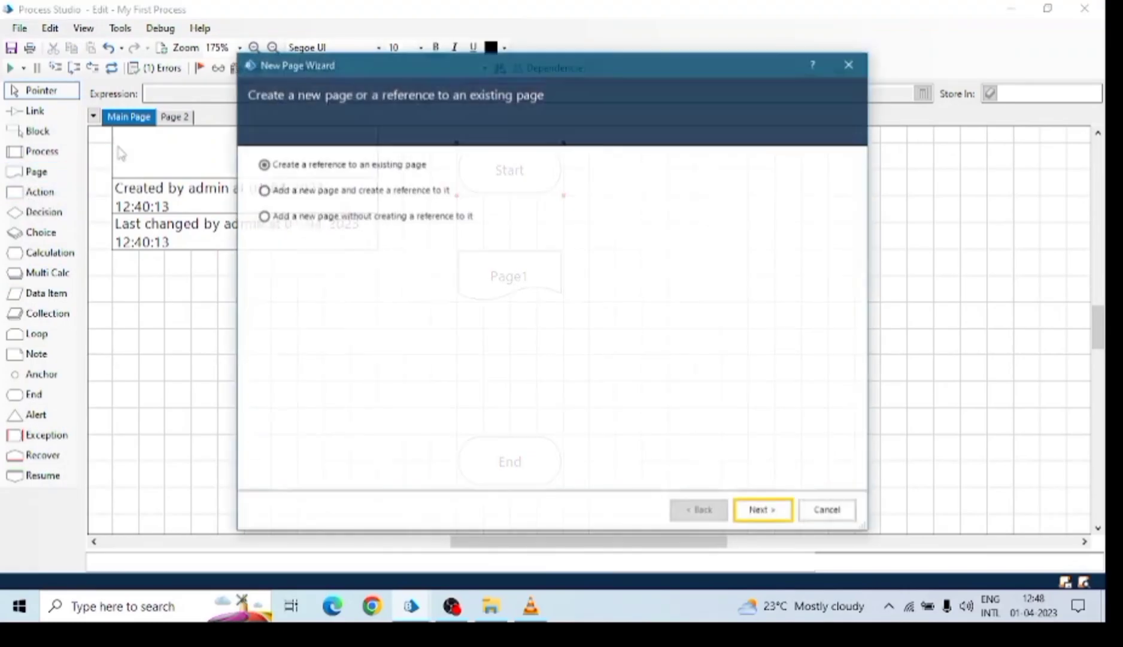
click(761, 510)
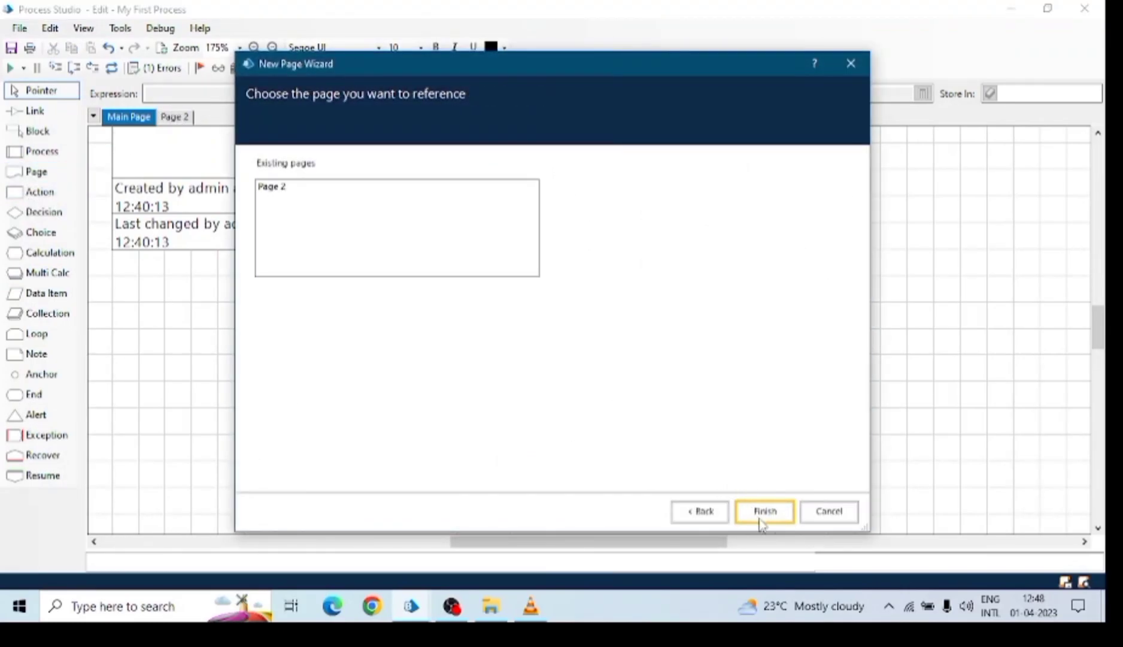
click(700, 514)
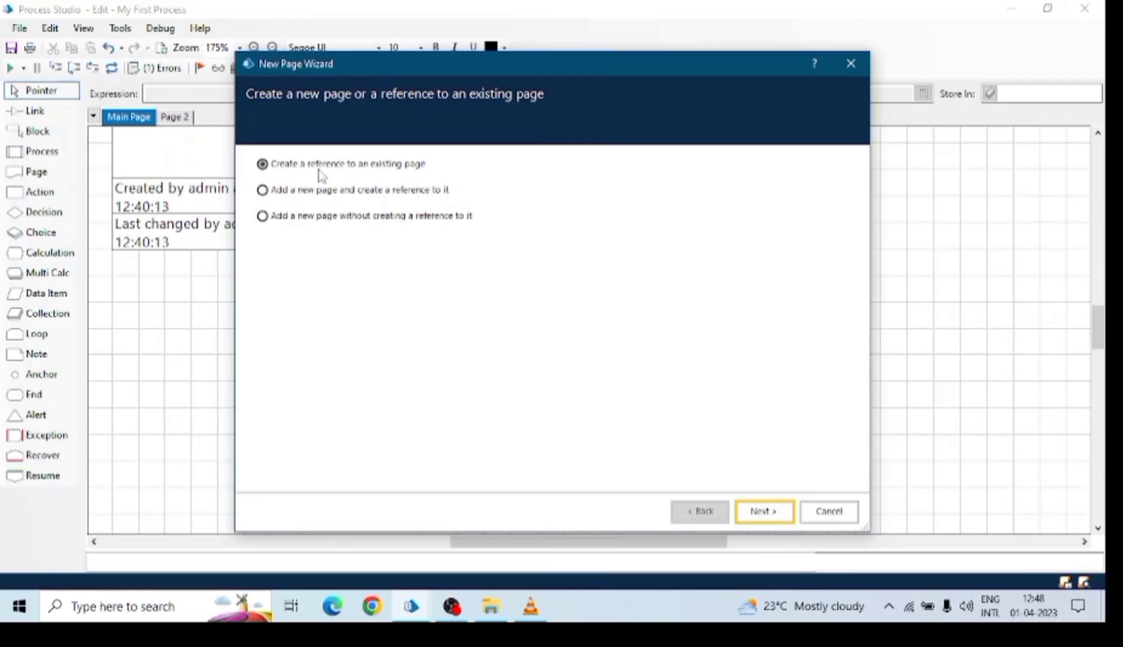
click(753, 512)
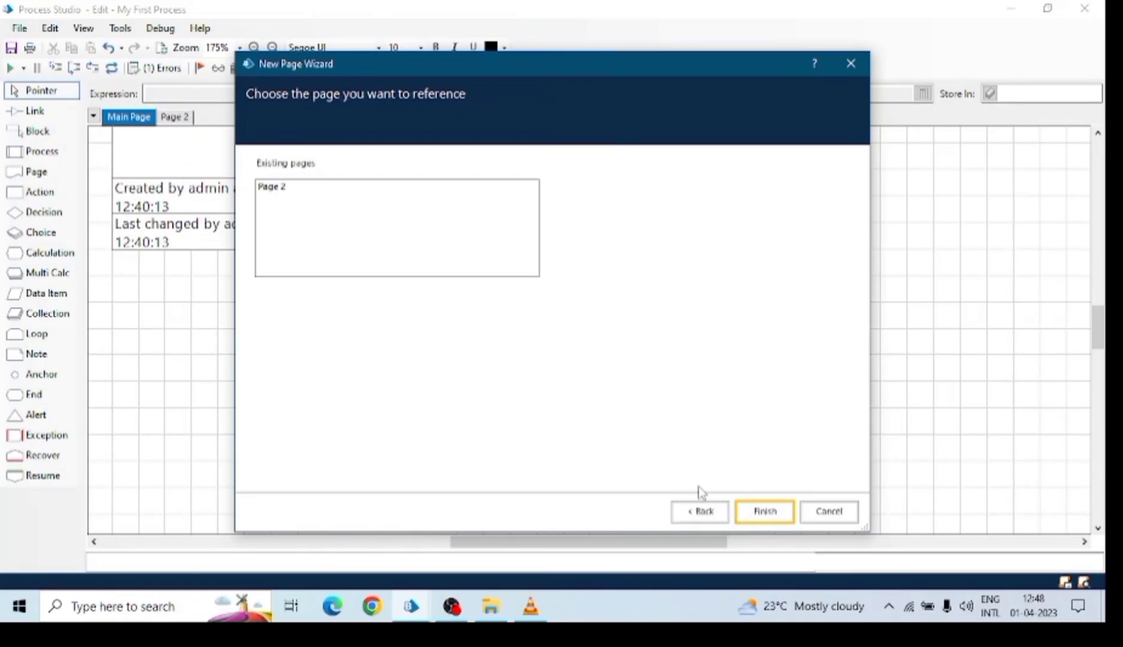
click(276, 187)
click(756, 511)
Link the stages in sequence Start → Page 2 → End.
click(18, 111)
mouse_move(509, 170)
mouse_down()
mouse_move(518, 404)
mouse_move(488, 448)
mouse_up()
click(37, 91)
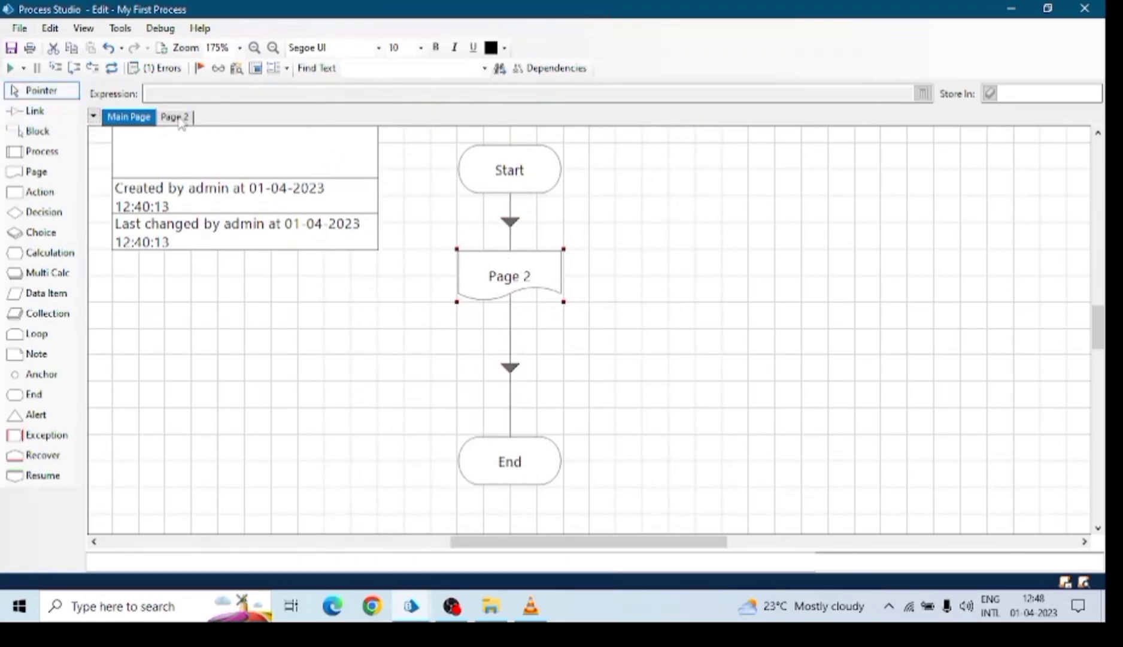
right_click(490, 164)
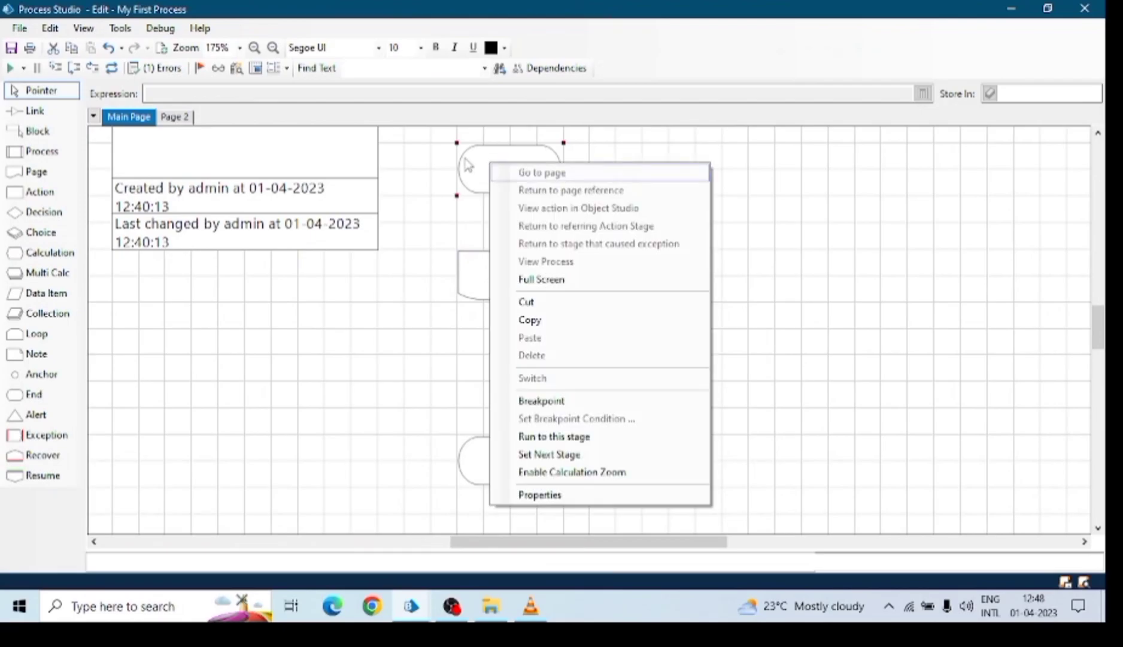
key(Escape)
click(498, 277)
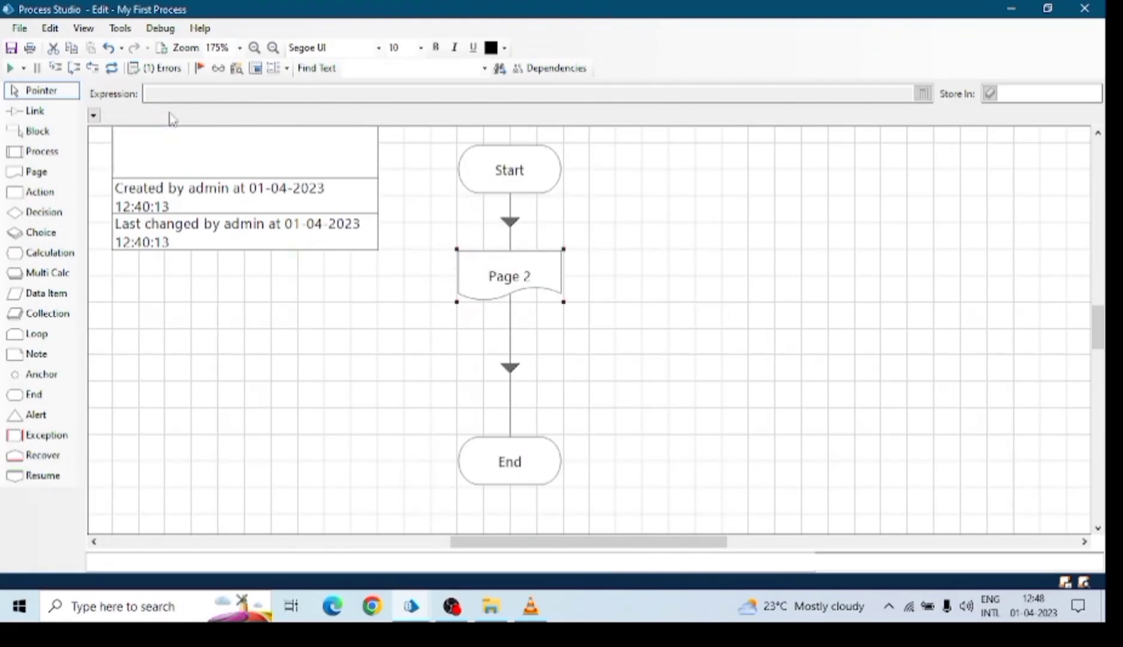
click(174, 117)
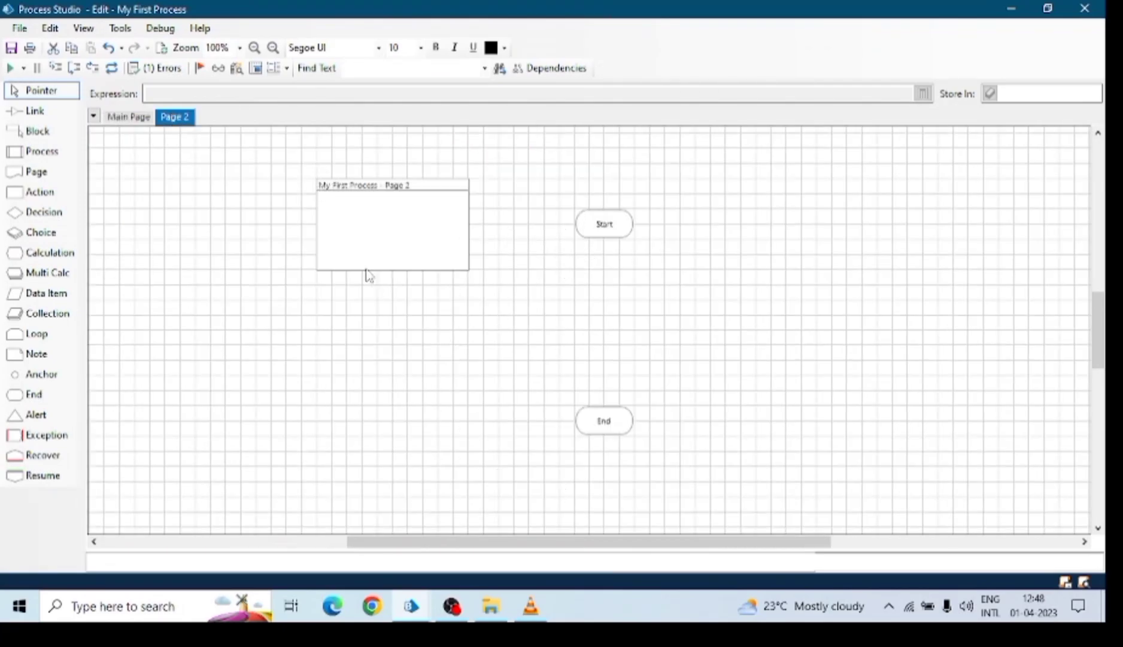
click(254, 48)
click(255, 47)
click(118, 121)
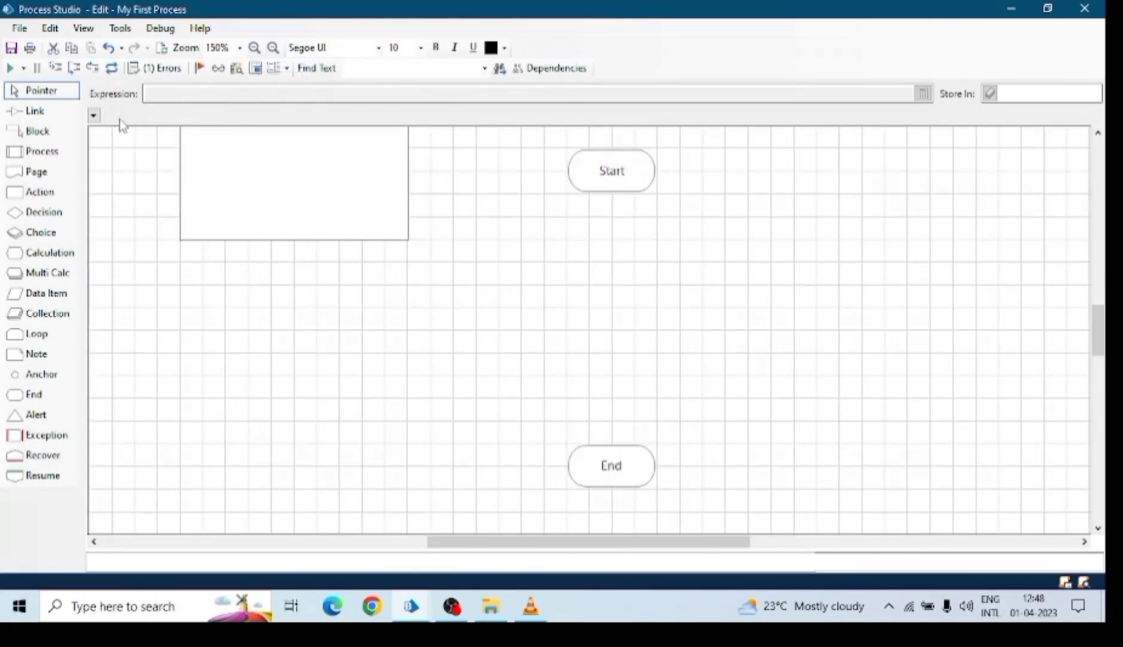
click(505, 441)
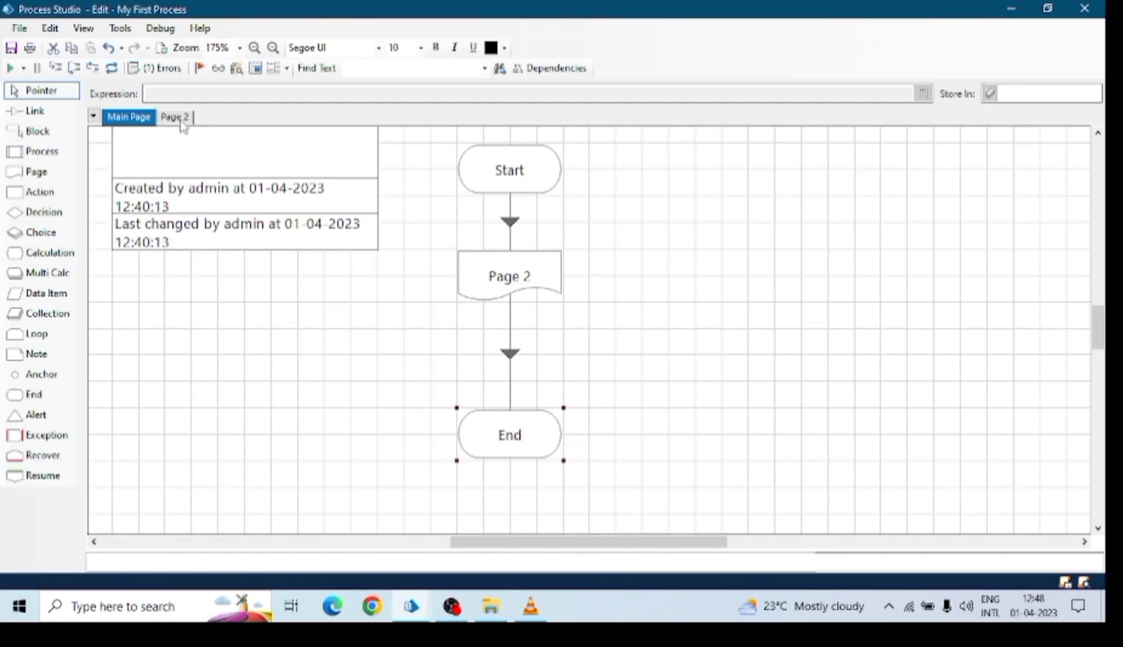
click(180, 122)
click(144, 116)
click(510, 277)
drag(42, 152, 685, 293)
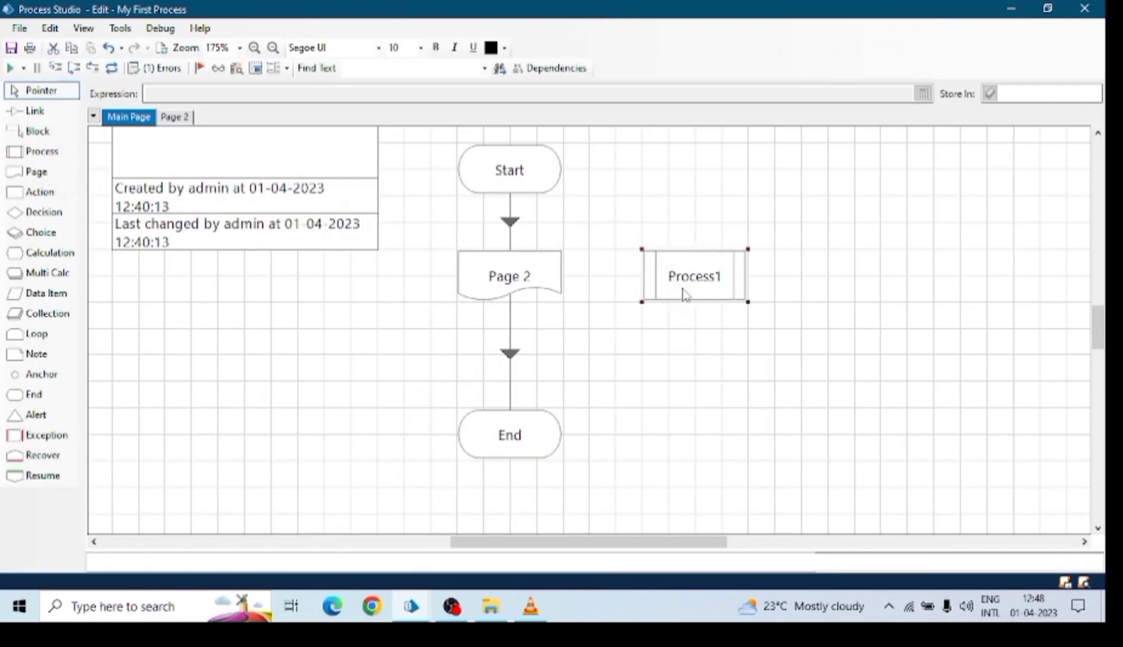
double_click(702, 293)
click(475, 131)
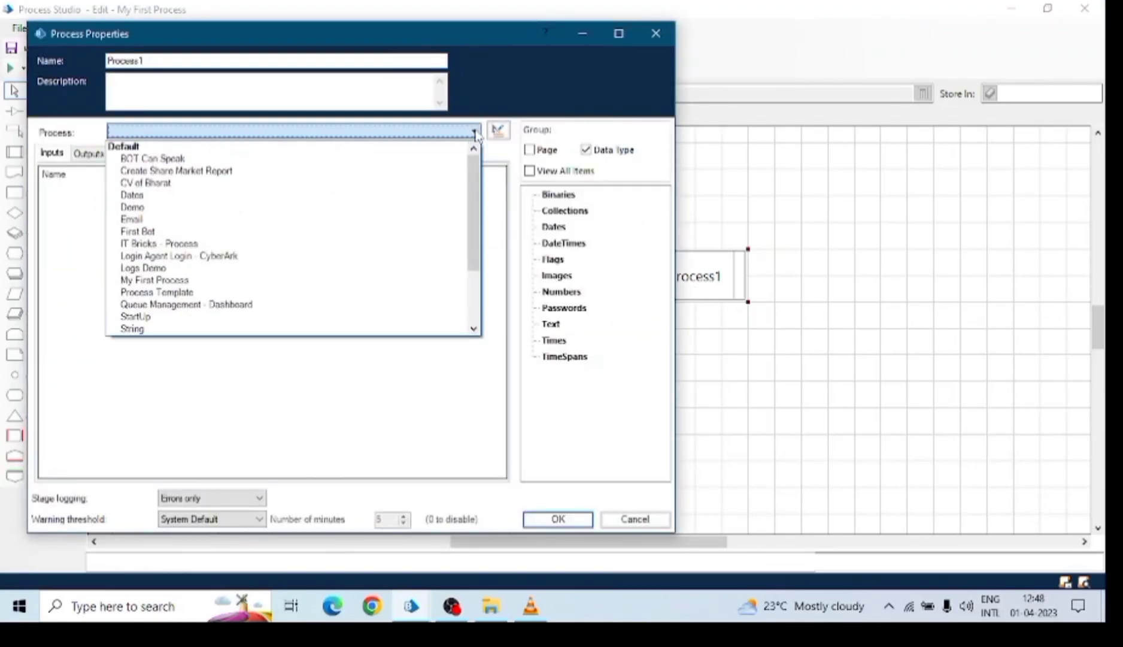
scroll(182, 240, down, 2)
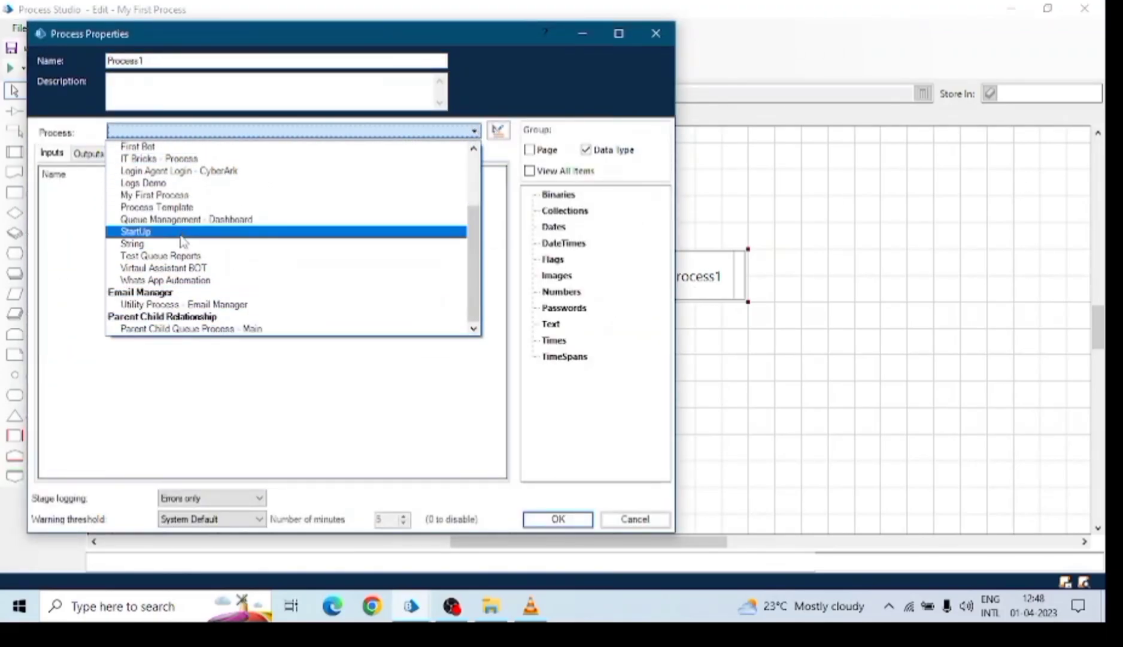
click(162, 207)
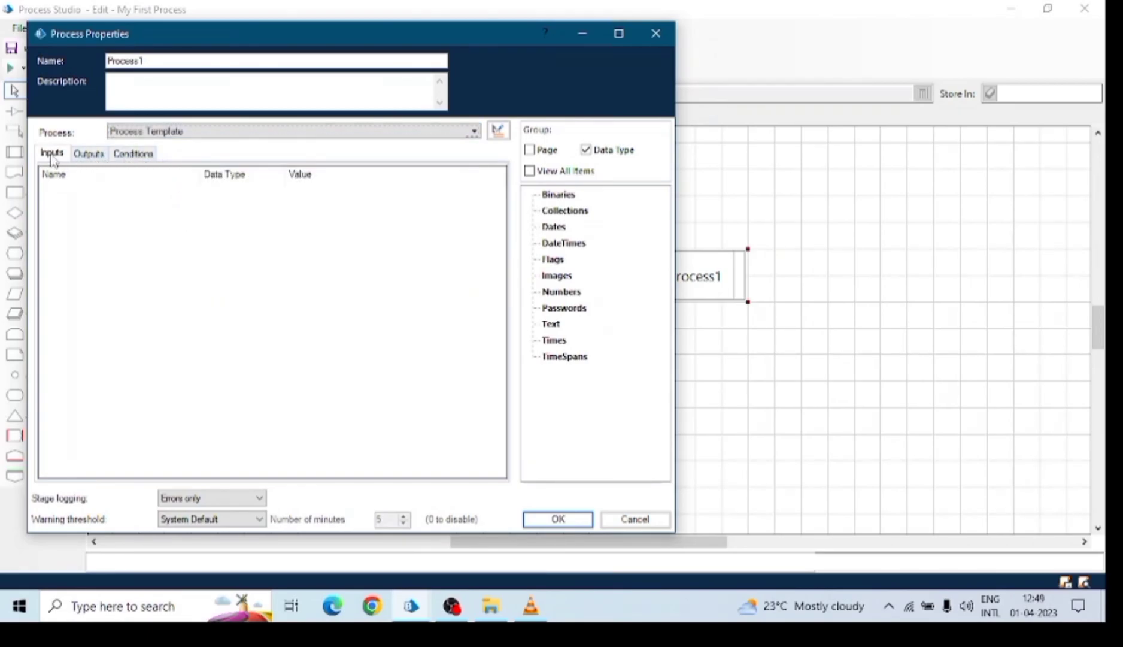
click(97, 155)
click(123, 156)
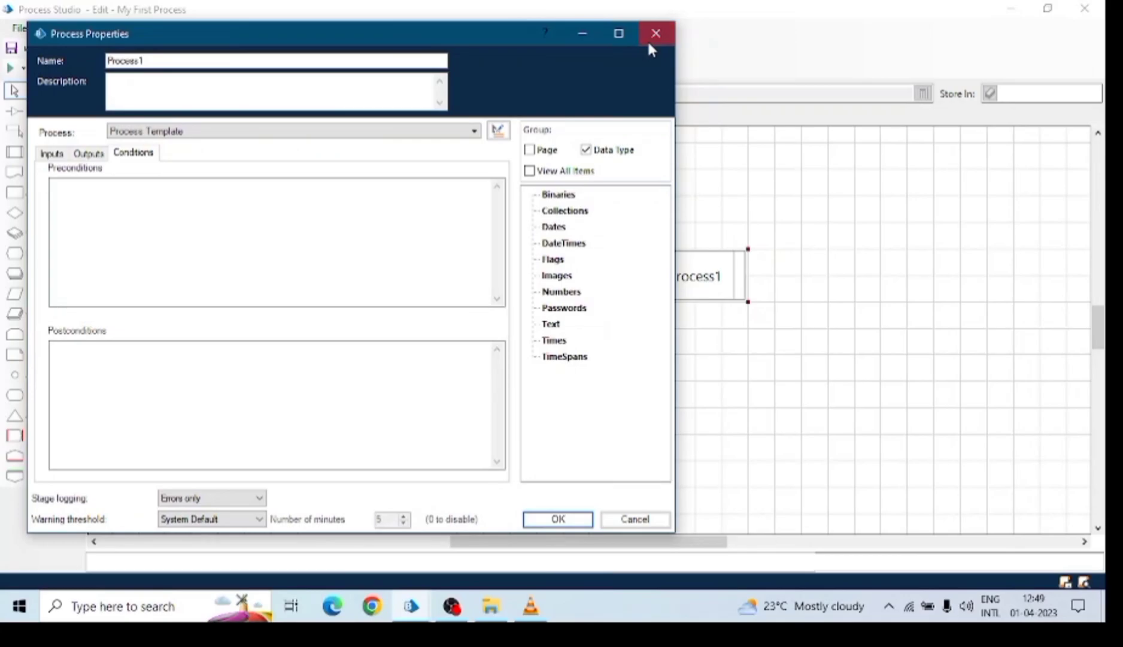
click(655, 34)
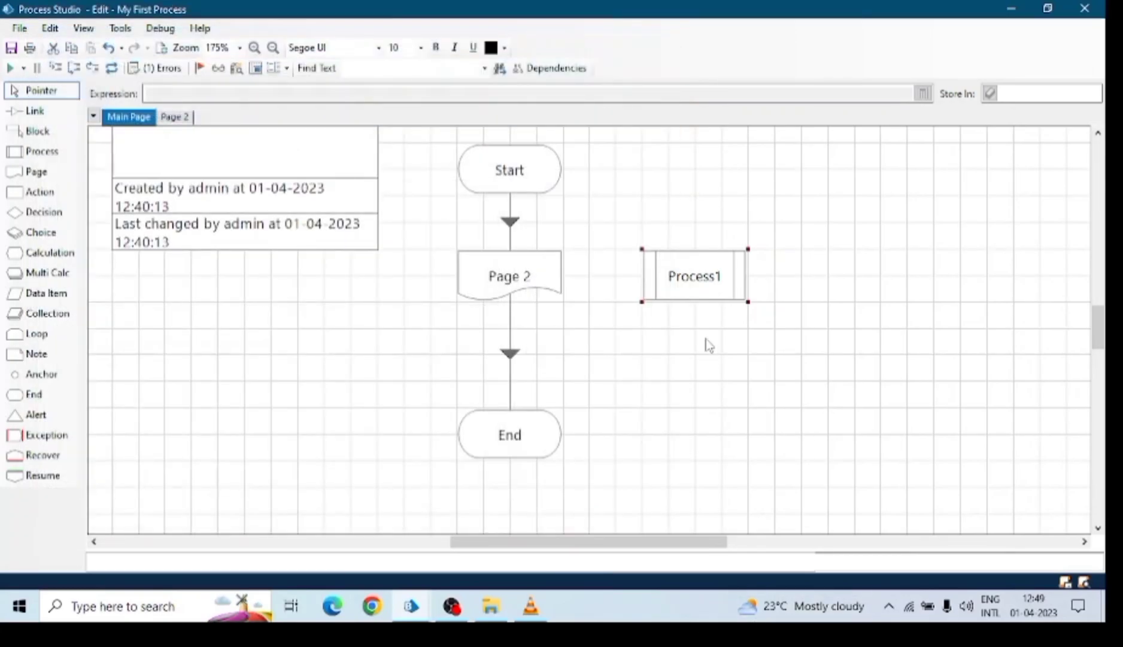
key(Delete)
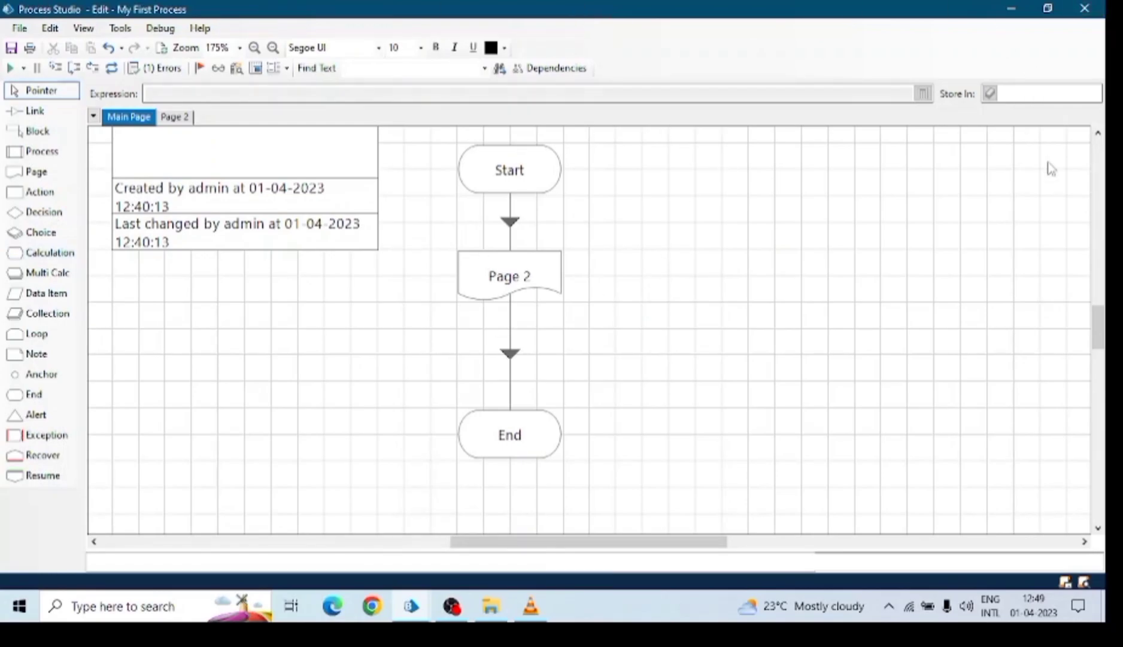
Delete the Page 2 reference stage and its links, moving End up and back down.
drag(516, 437, 518, 374)
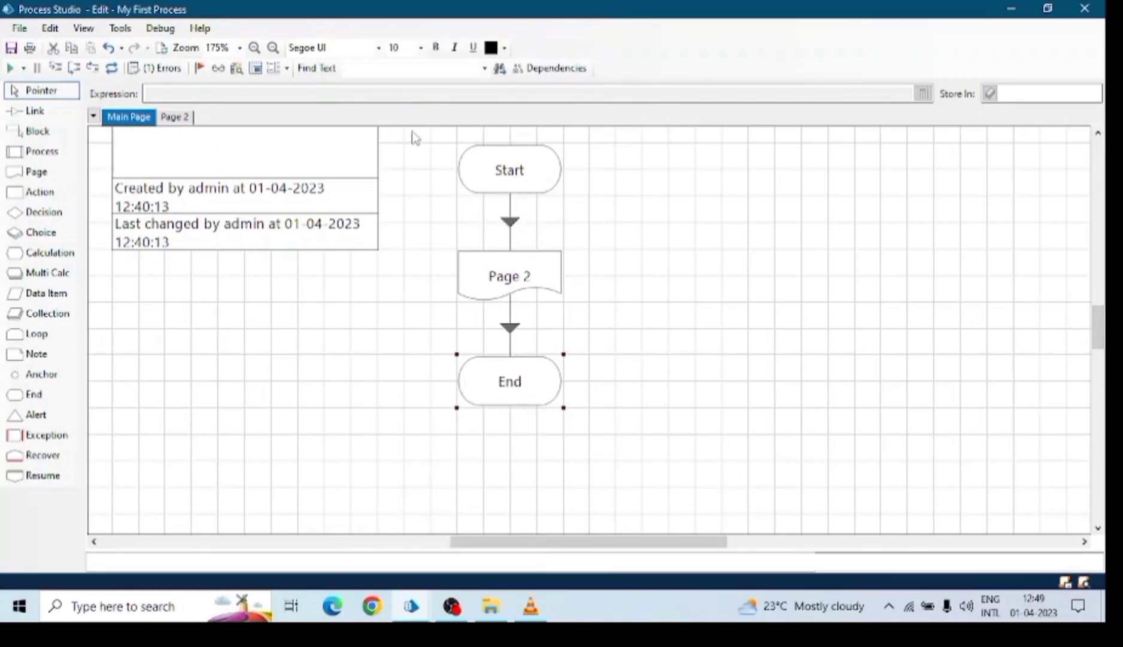
click(531, 273)
key(Delete)
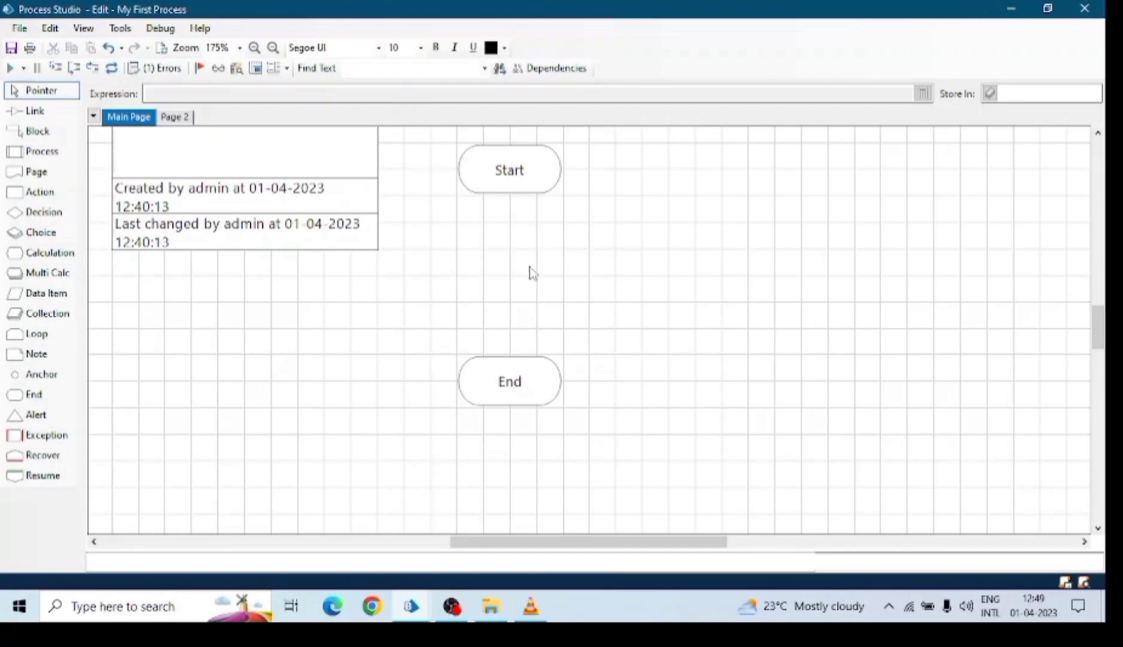
drag(526, 359, 529, 442)
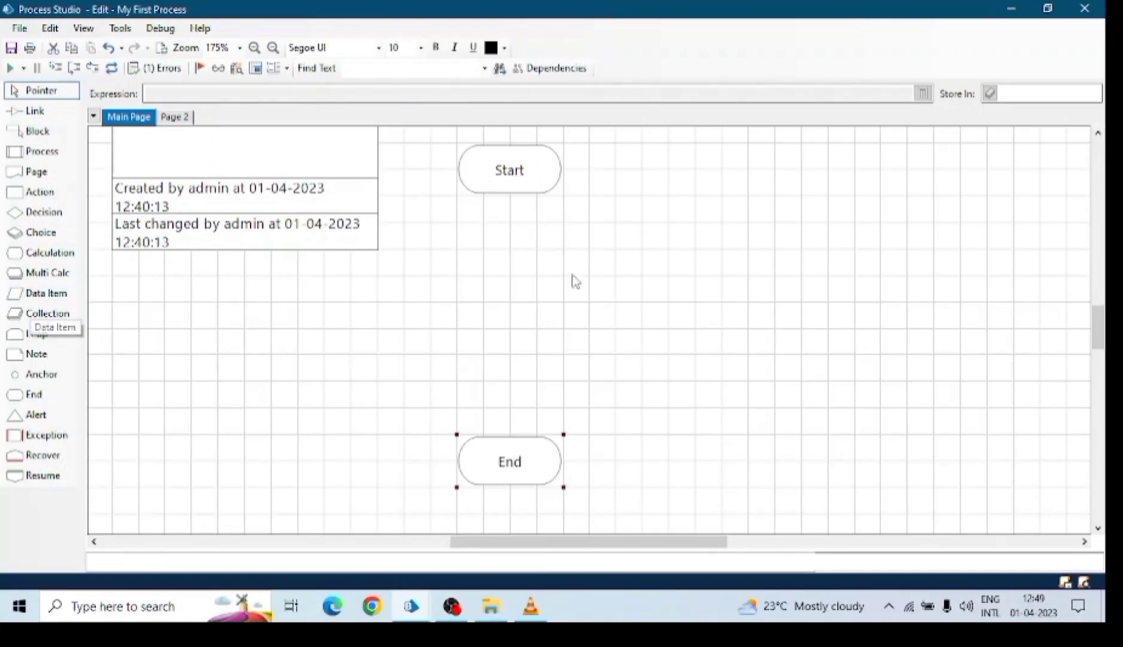
Add data items Data1 and Data2, plus a Multi1 calculation stage that is then deleted.
drag(55, 293, 722, 236)
drag(47, 293, 879, 227)
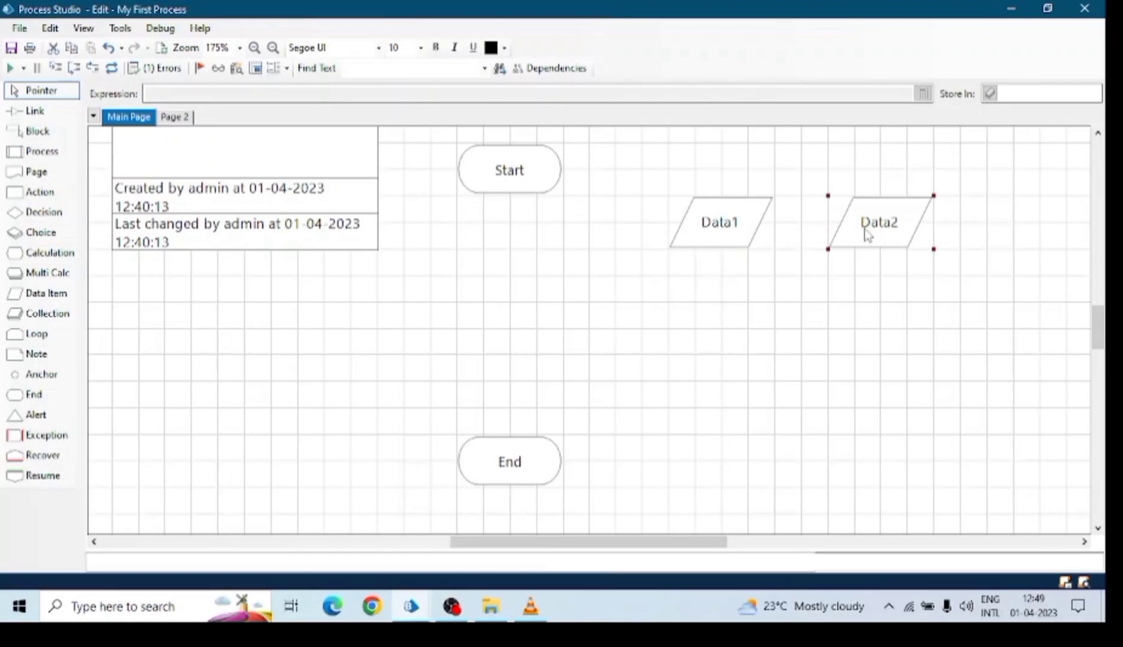
click(745, 222)
click(883, 226)
drag(70, 273, 436, 287)
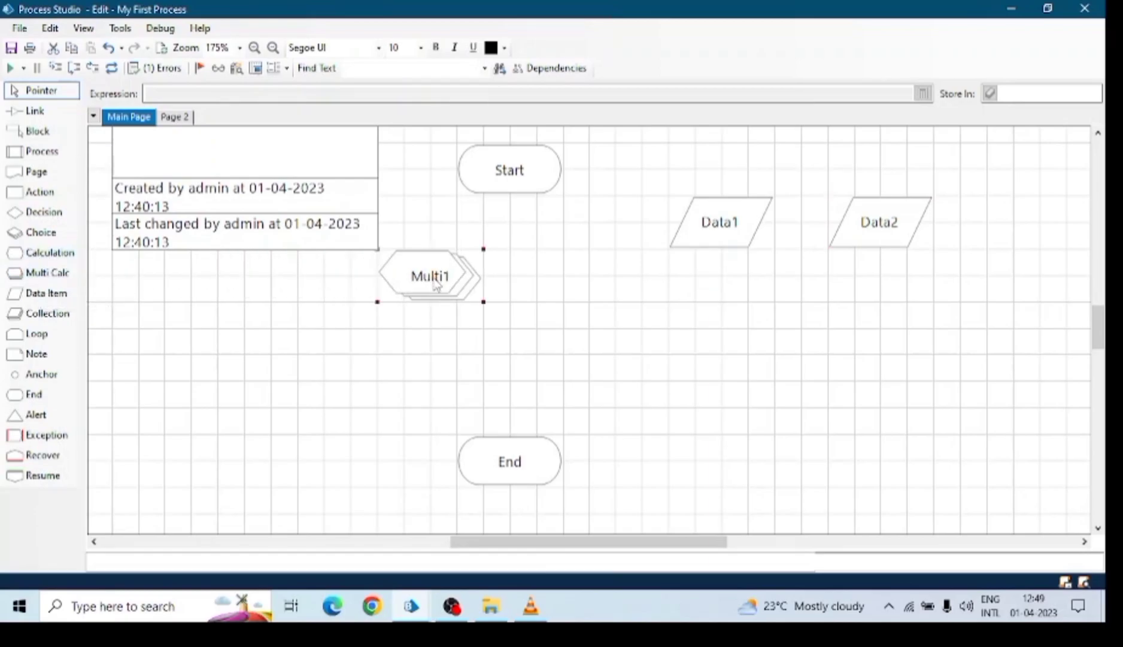
key(Delete)
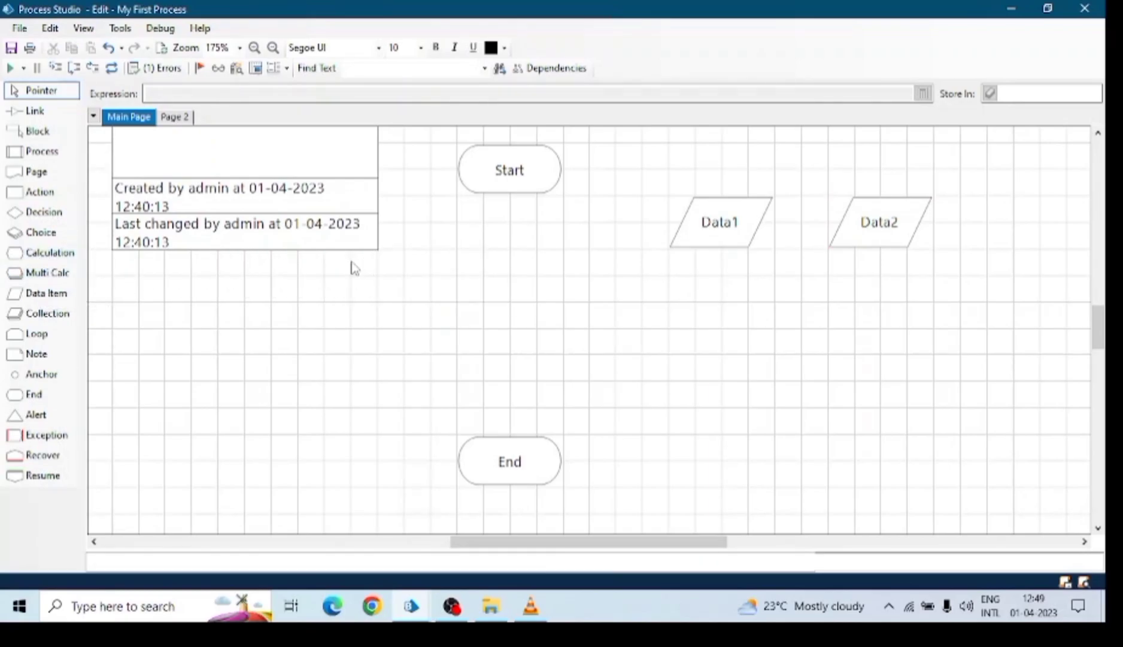
Move Data1 and Data2 up beside Start and select Data1.
drag(718, 219, 691, 167)
drag(837, 214, 798, 179)
click(724, 183)
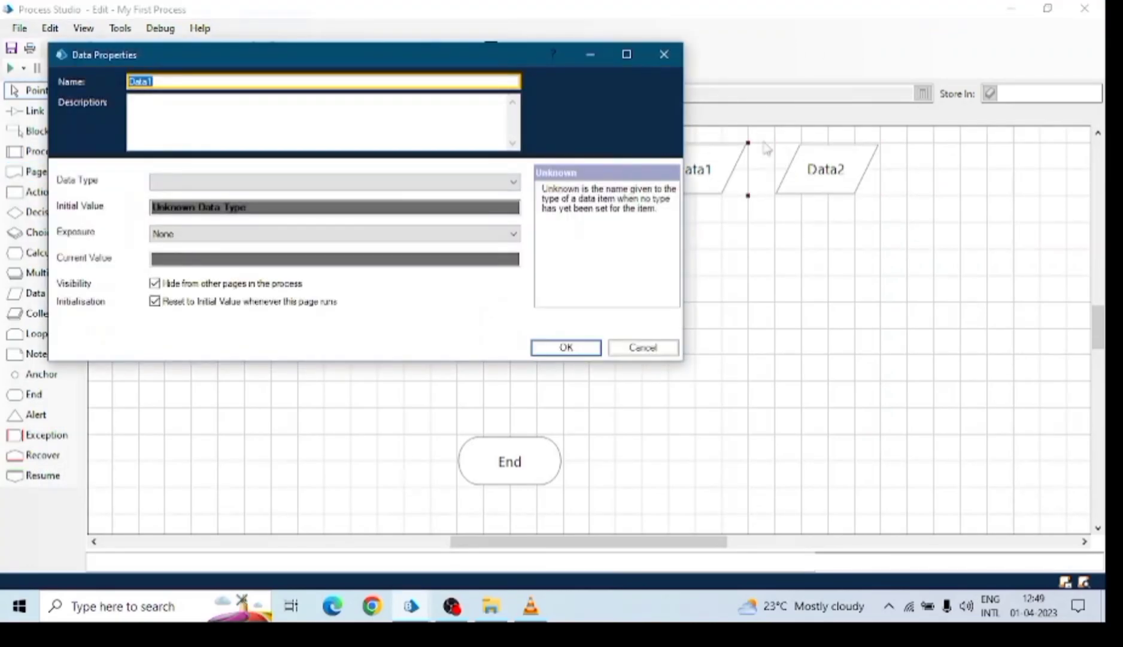
Make Data1 a Number data item with initial value 10 and exposure None.
click(196, 83)
drag(195, 83, 96, 81)
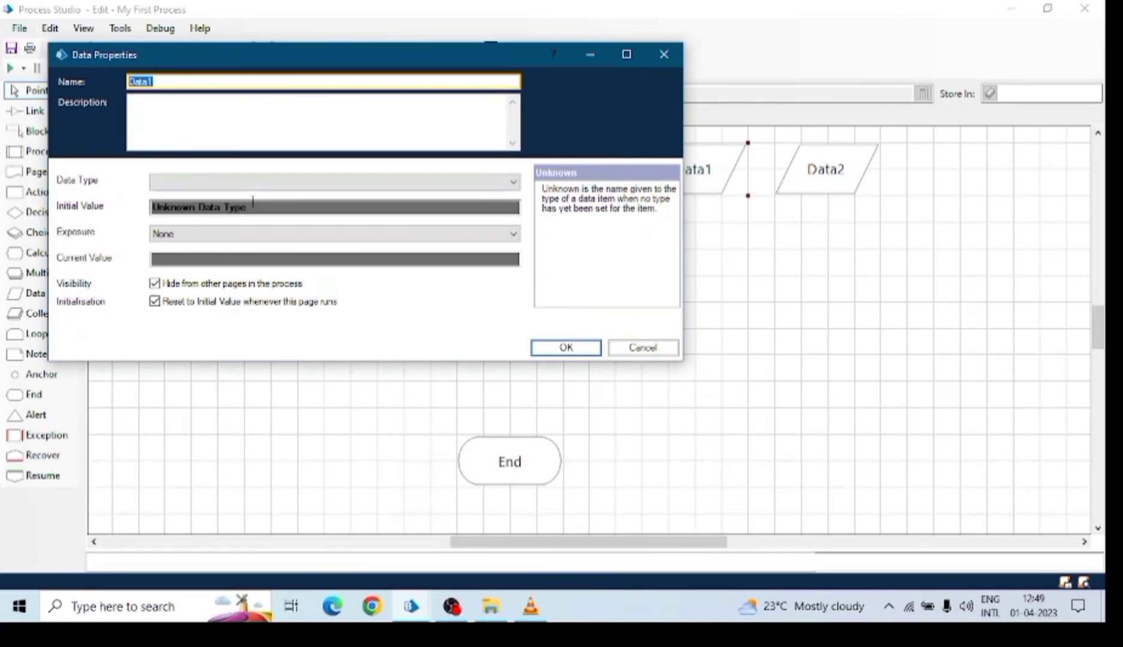
click(263, 181)
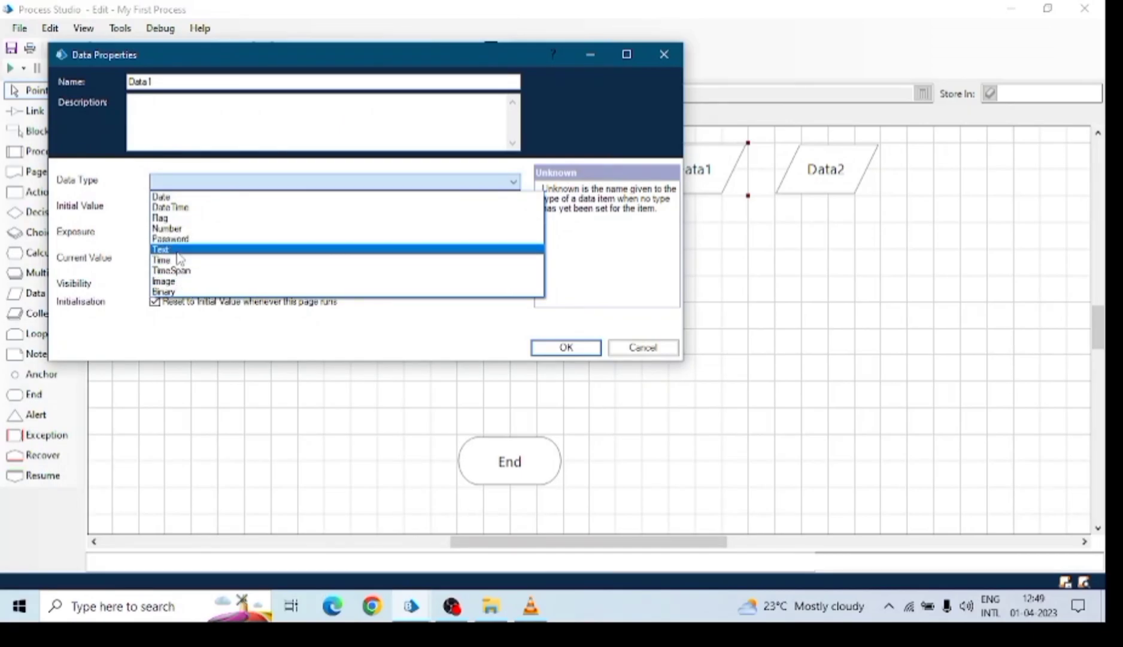
click(173, 228)
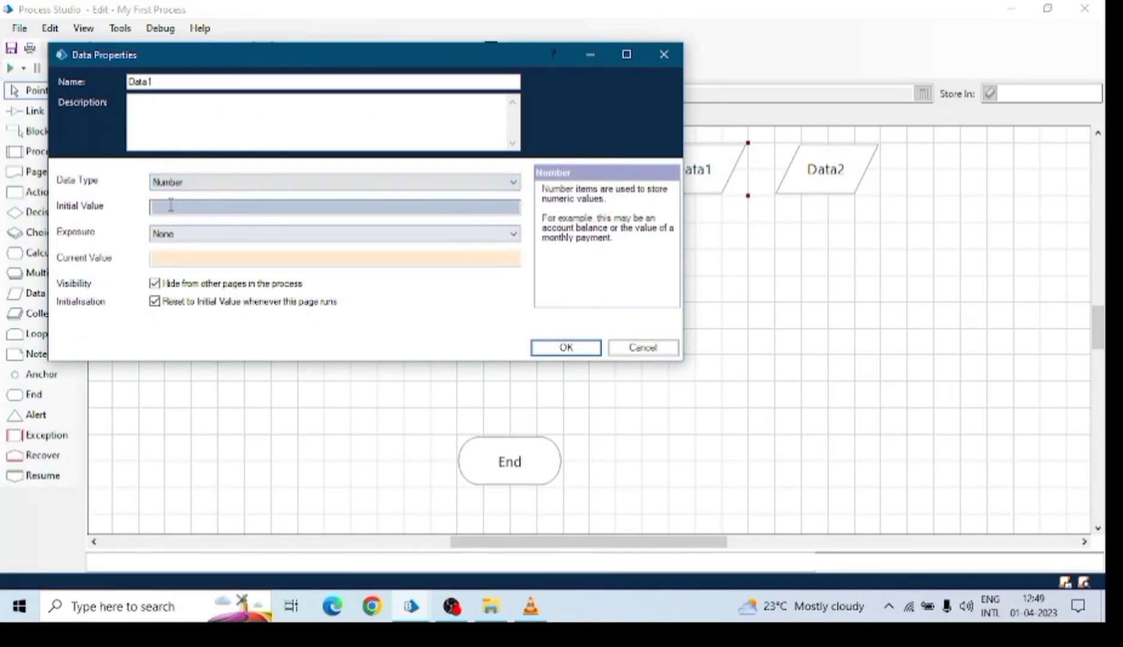
click(250, 210)
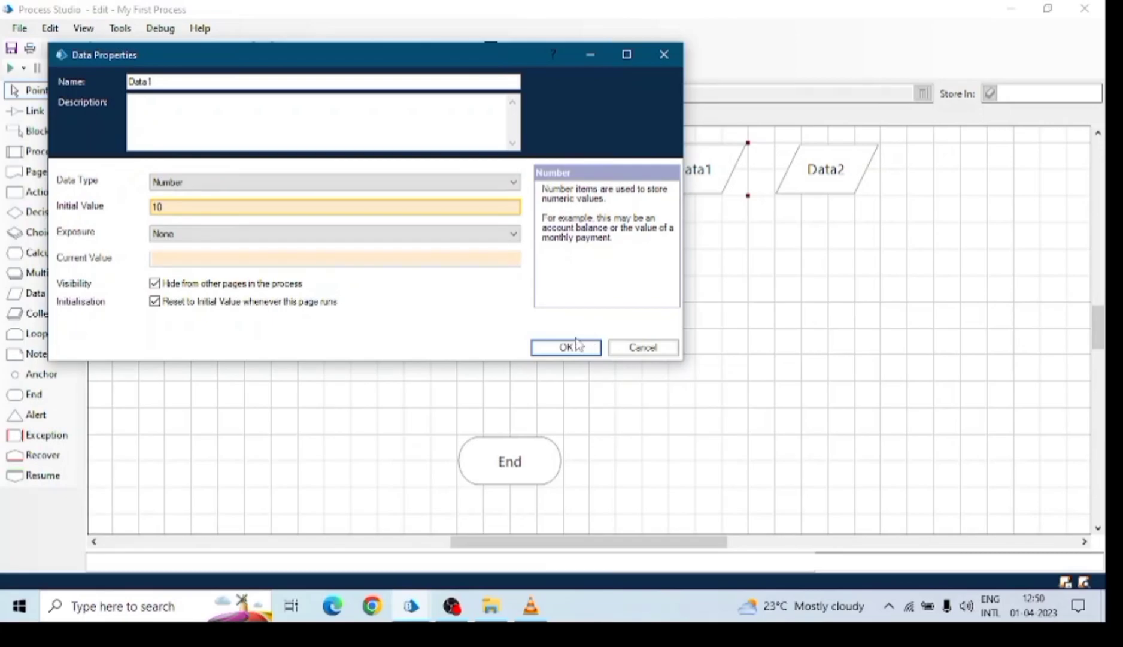
click(208, 238)
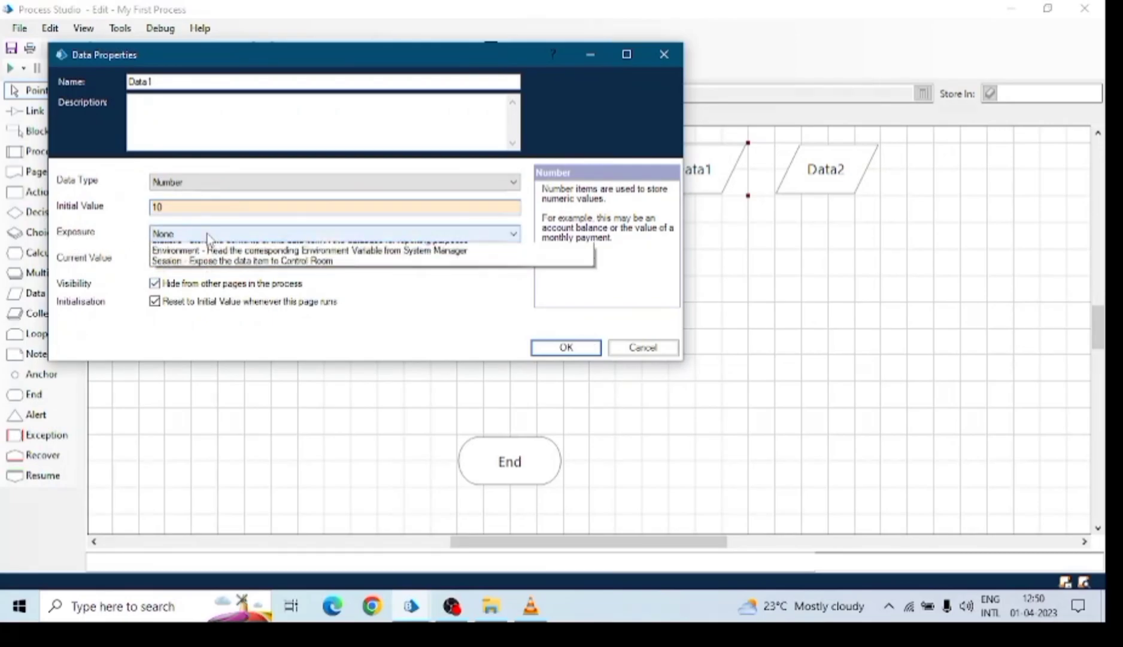
click(208, 238)
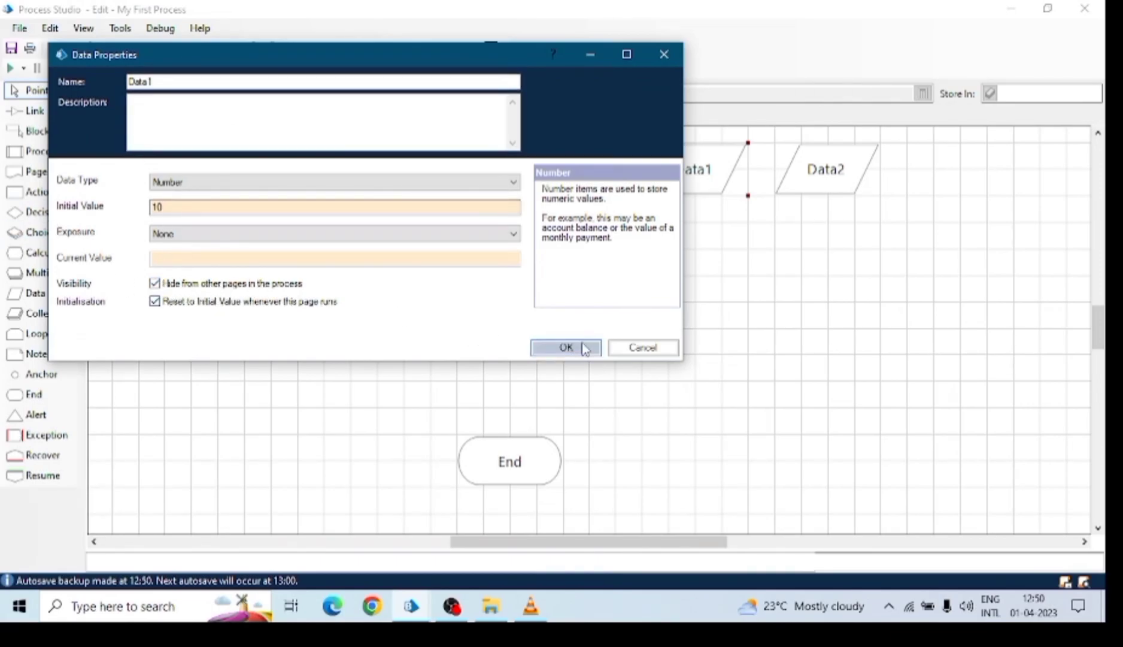
click(567, 348)
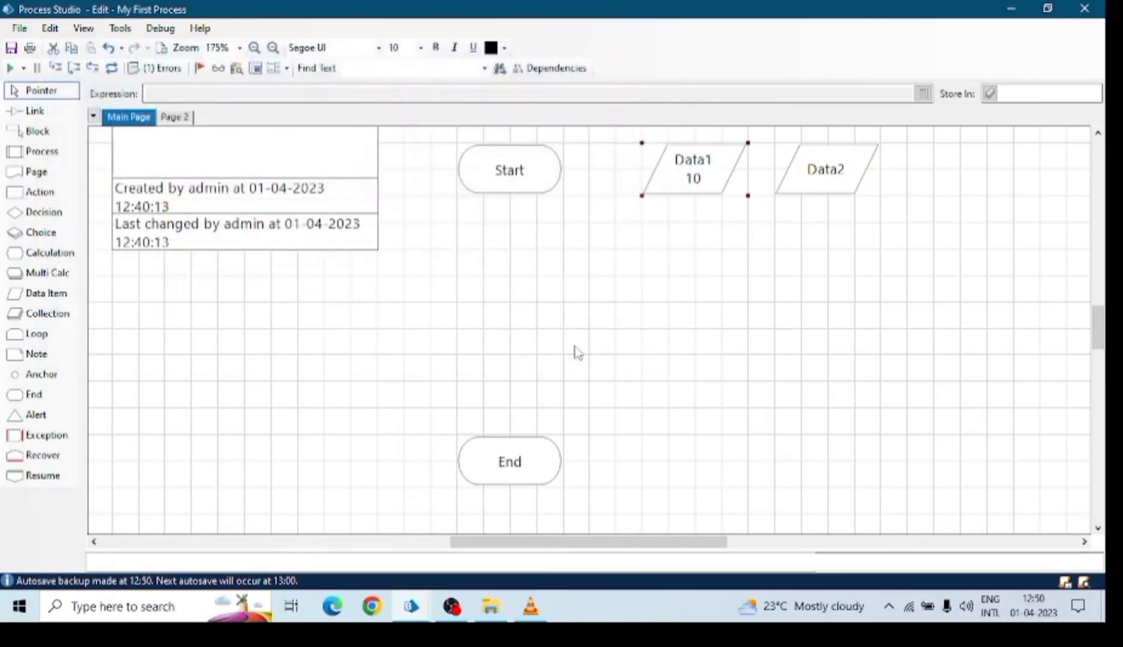
Check Page 2, then move Data1 below and left of Data2 on the Main Page.
click(177, 116)
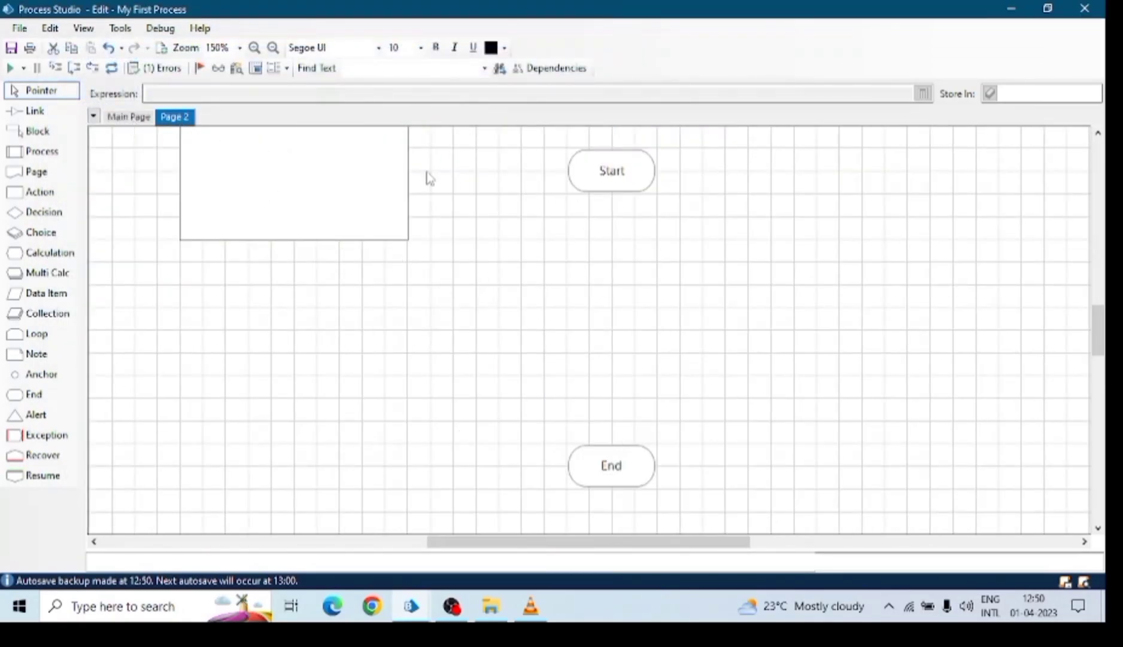
click(119, 117)
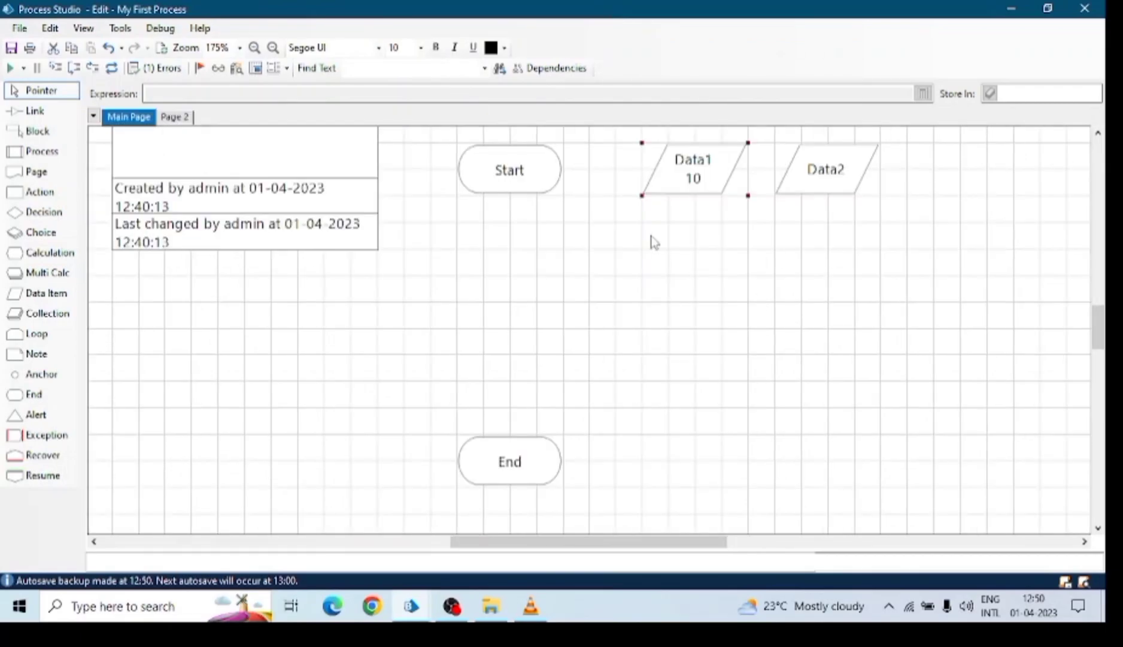
drag(707, 188, 794, 267)
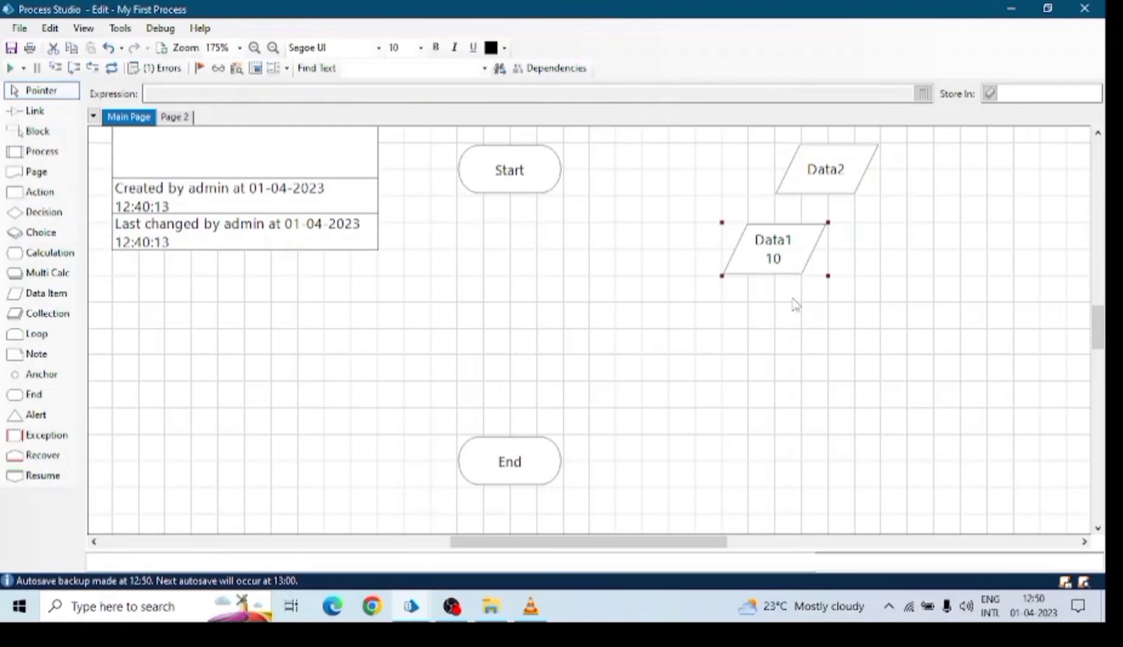
Make Data1 visible on other pages.
double_click(775, 248)
click(176, 305)
click(585, 368)
Make Data2 a Number item with initial value 20 and place it beside Data1.
double_click(828, 165)
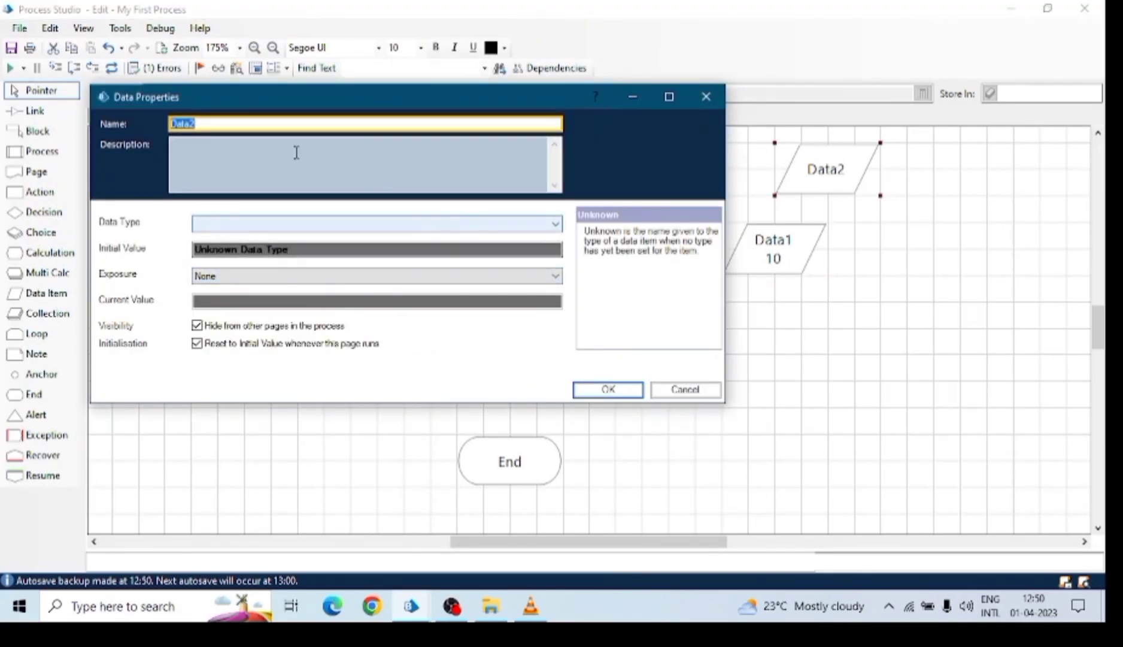
click(479, 226)
click(231, 275)
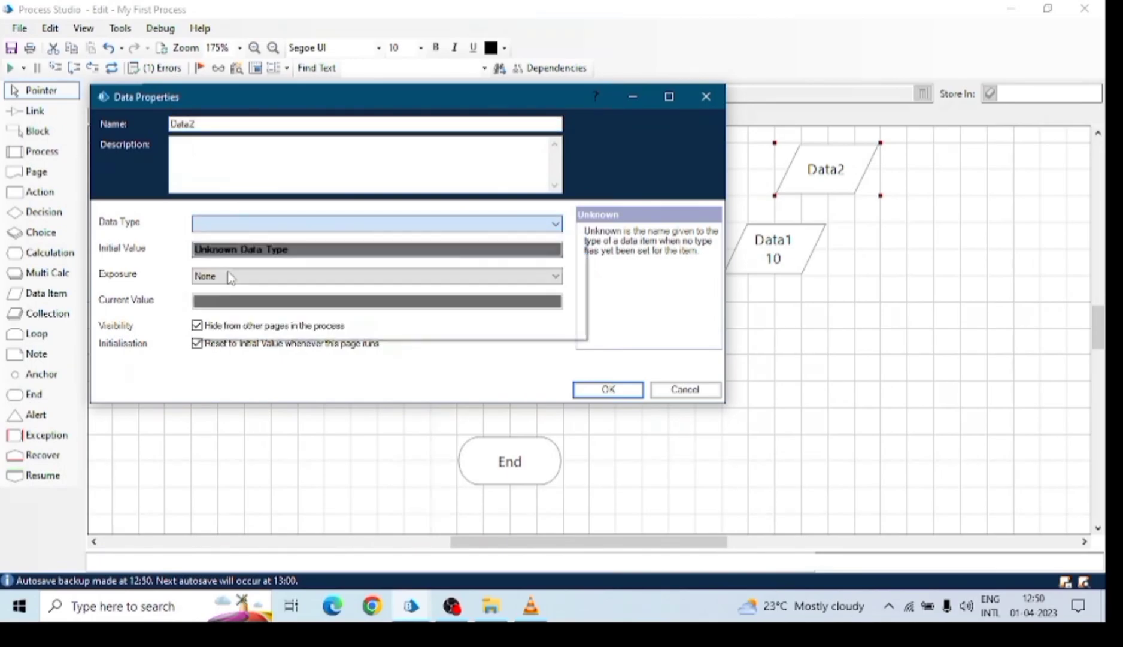
click(260, 251)
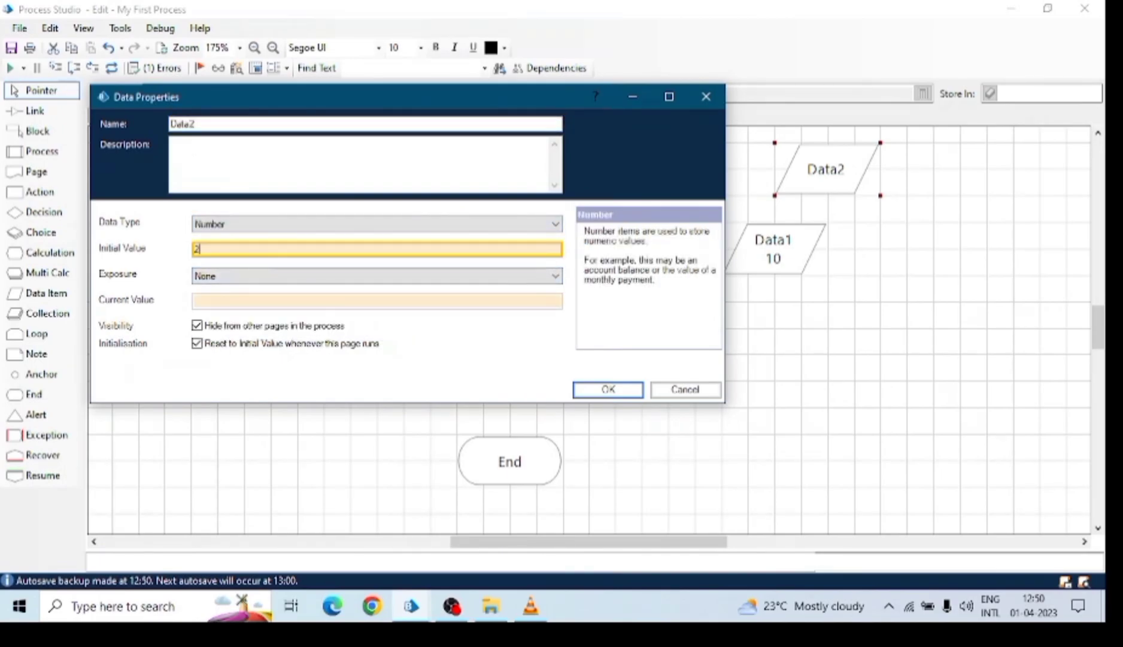
click(602, 390)
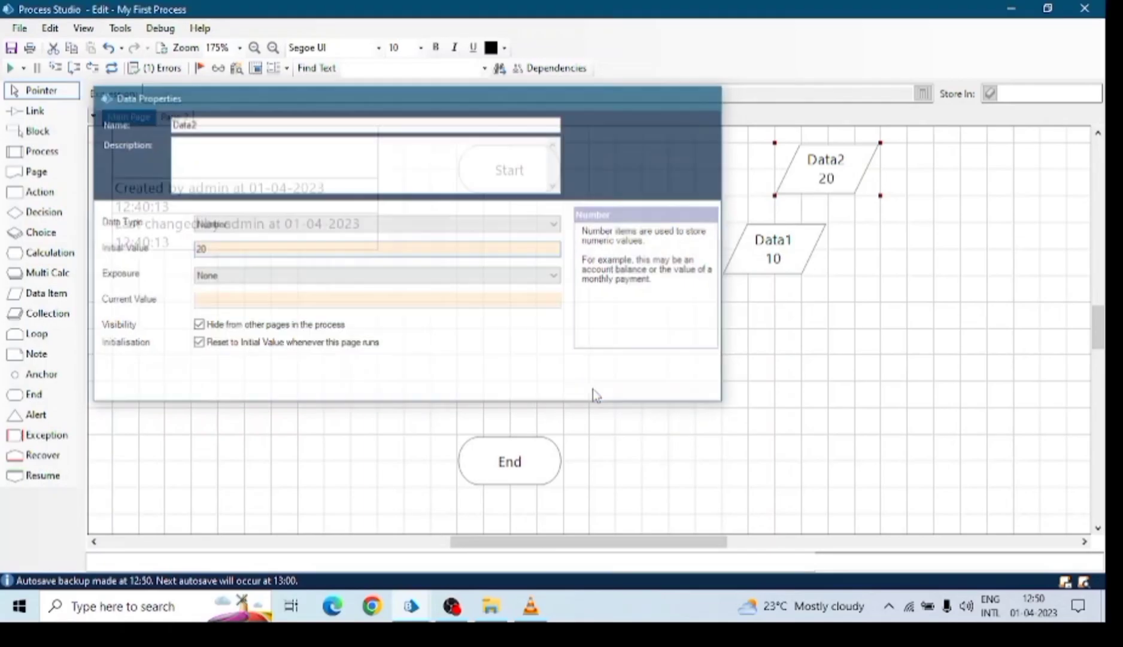
drag(833, 175, 899, 256)
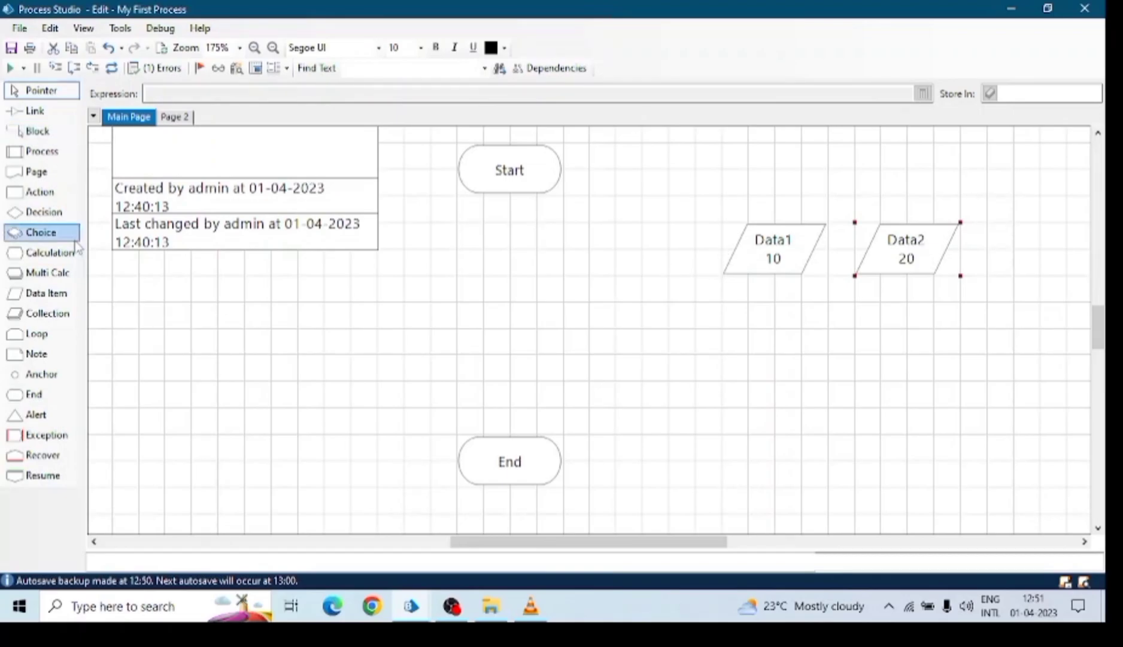
Add a Calc1 calculation stage below Start and link Start → Calc1 → End.
click(42, 253)
click(509, 276)
click(24, 110)
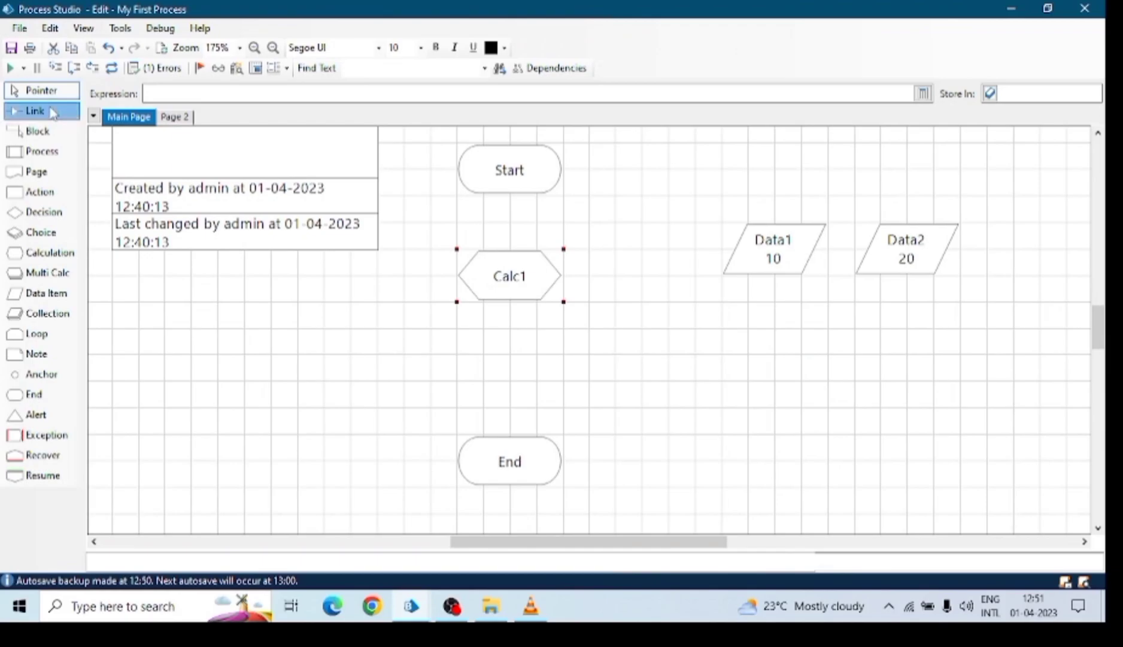
drag(498, 179, 526, 356)
click(50, 95)
Tighten the flow with End under Calc1, and stack Data1 and Data2 beside Start.
click(518, 272)
drag(520, 295, 523, 268)
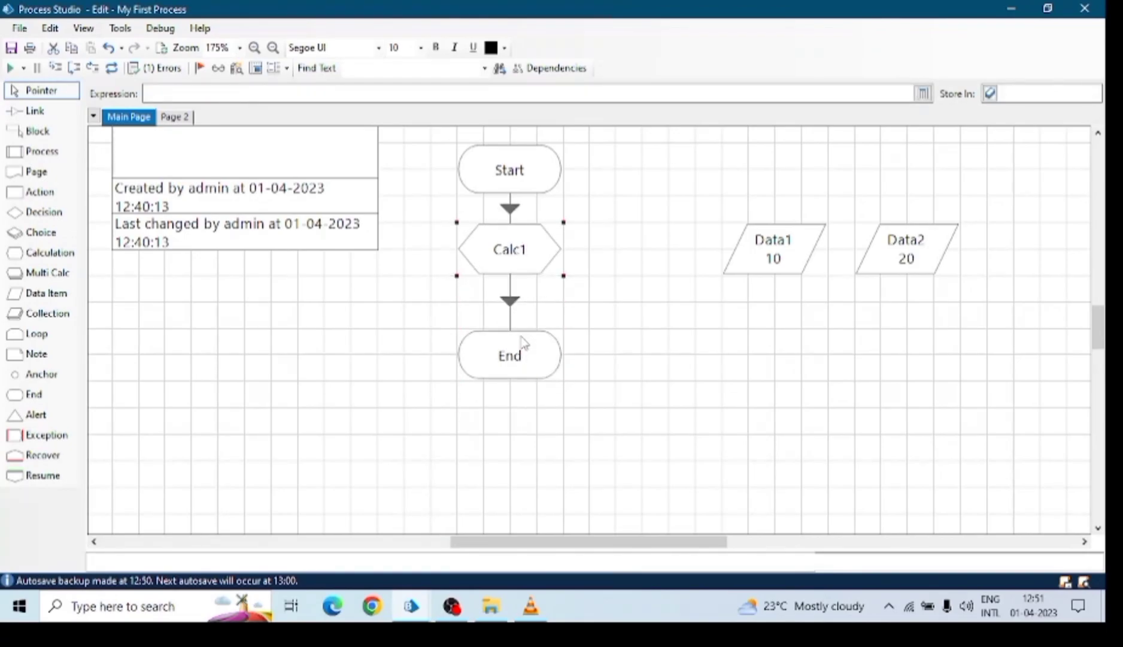
drag(522, 339, 523, 312)
drag(776, 253, 671, 178)
drag(865, 270, 652, 268)
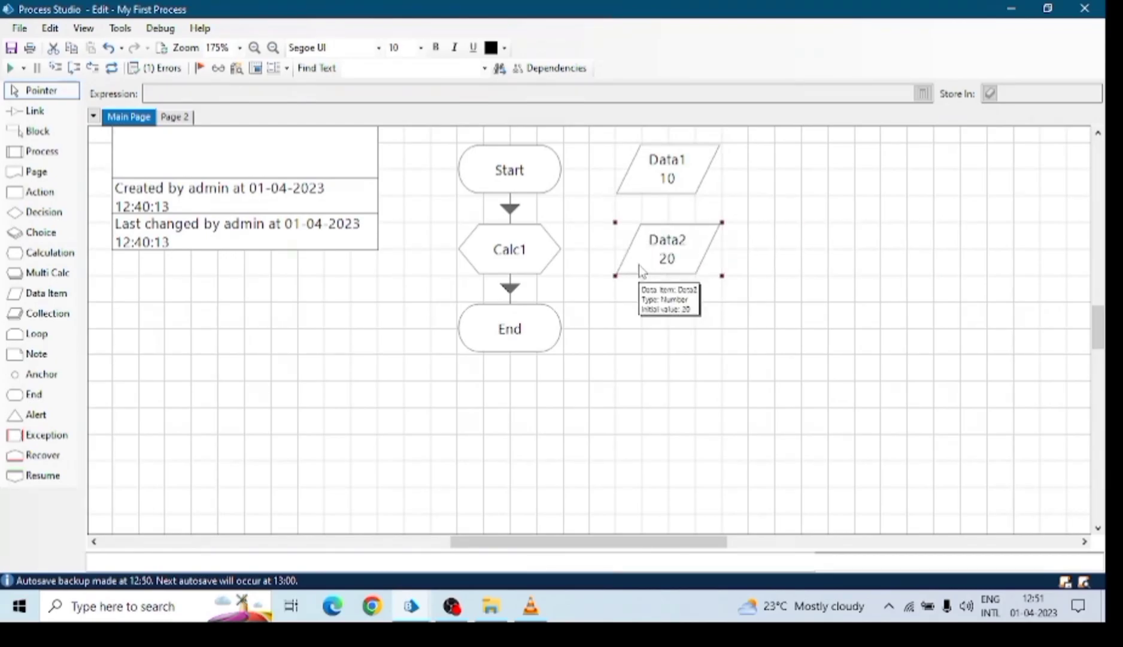
scroll(708, 352, up, 2)
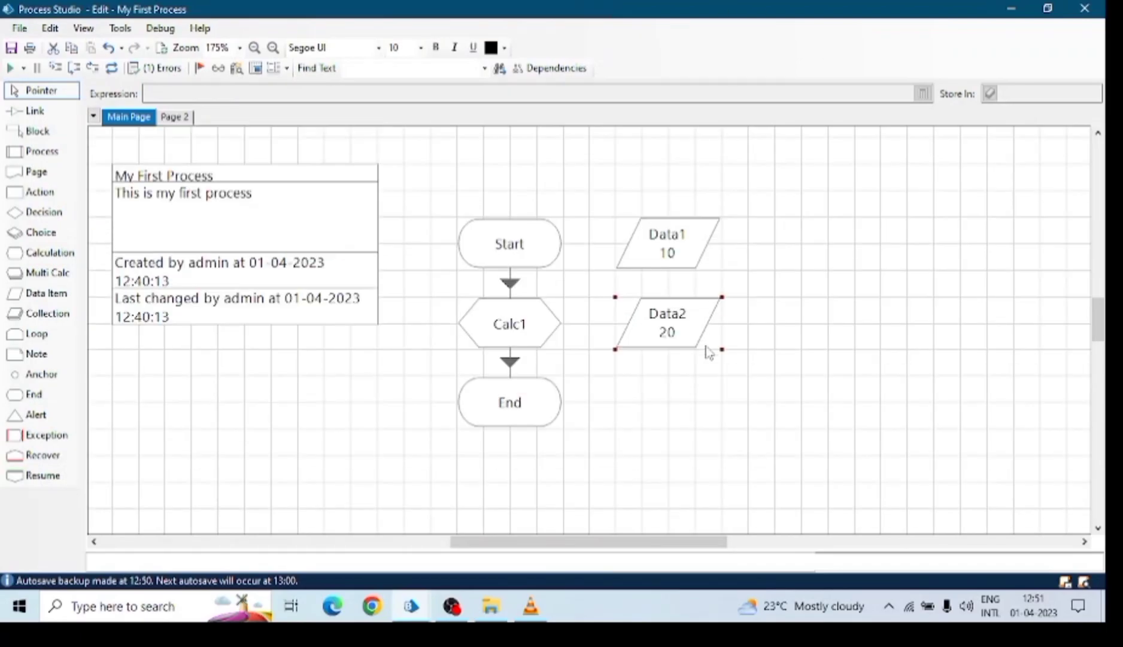
click(510, 331)
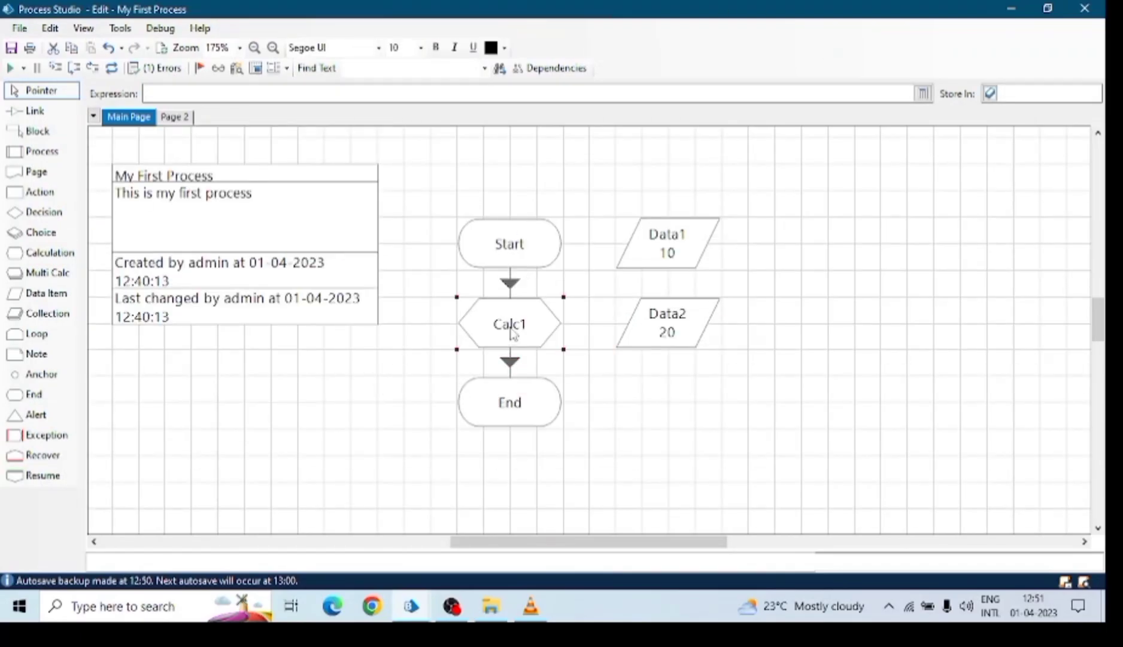
Build Calc1's expression [Data2]*[Data1] from the Numbers data items.
double_click(510, 334)
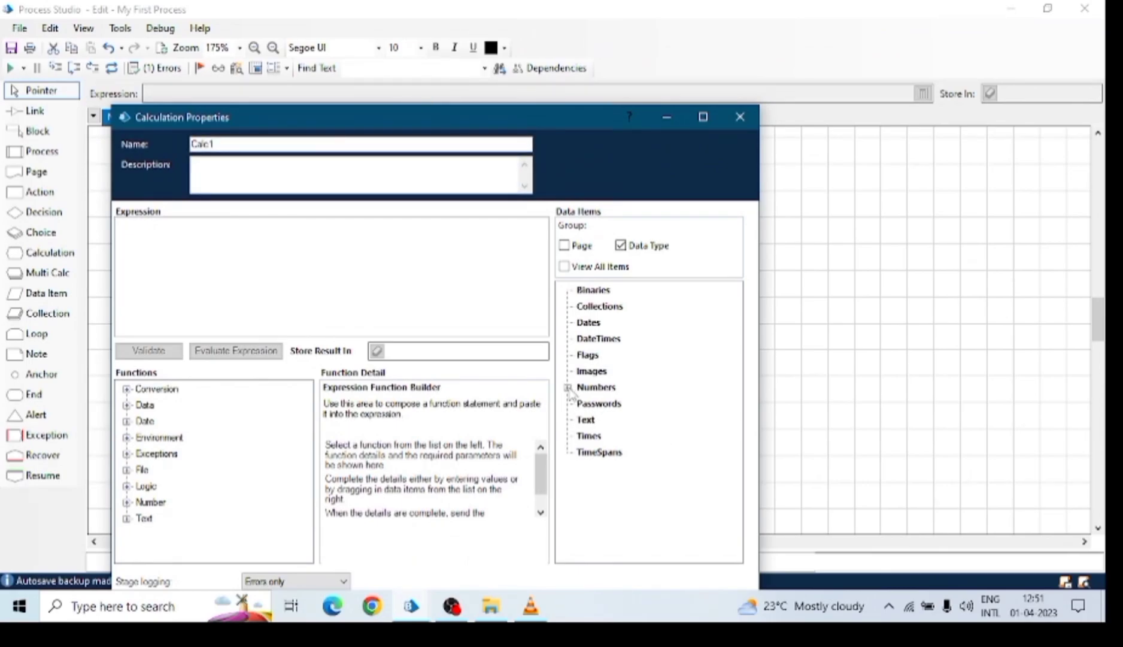
drag(558, 126, 589, 34)
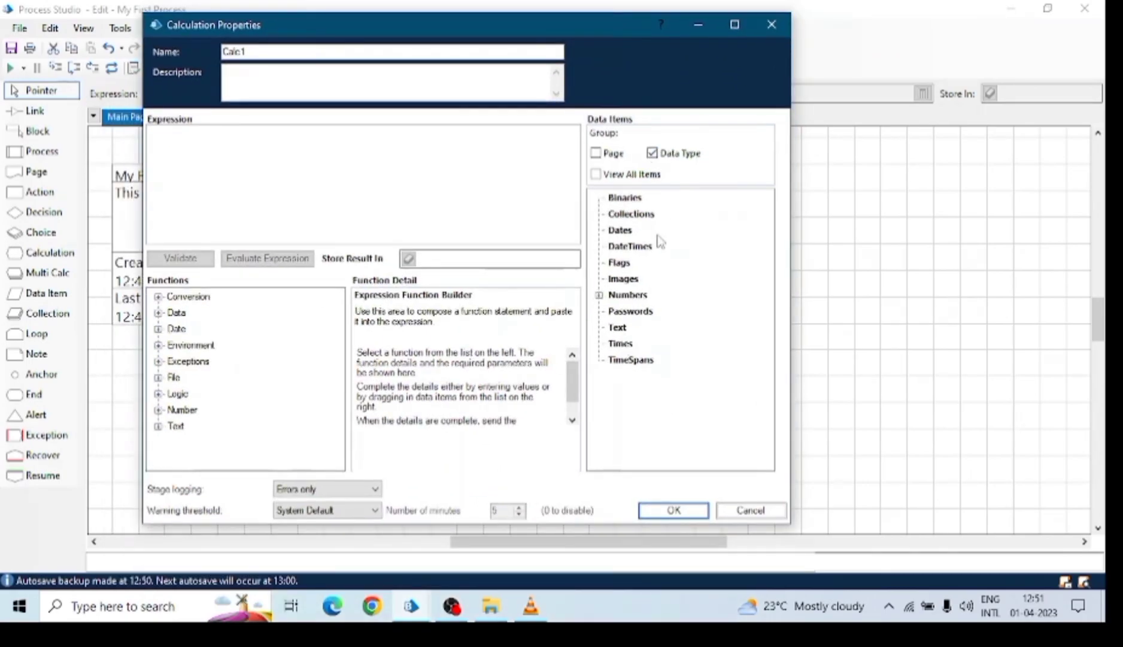
click(598, 294)
click(635, 311)
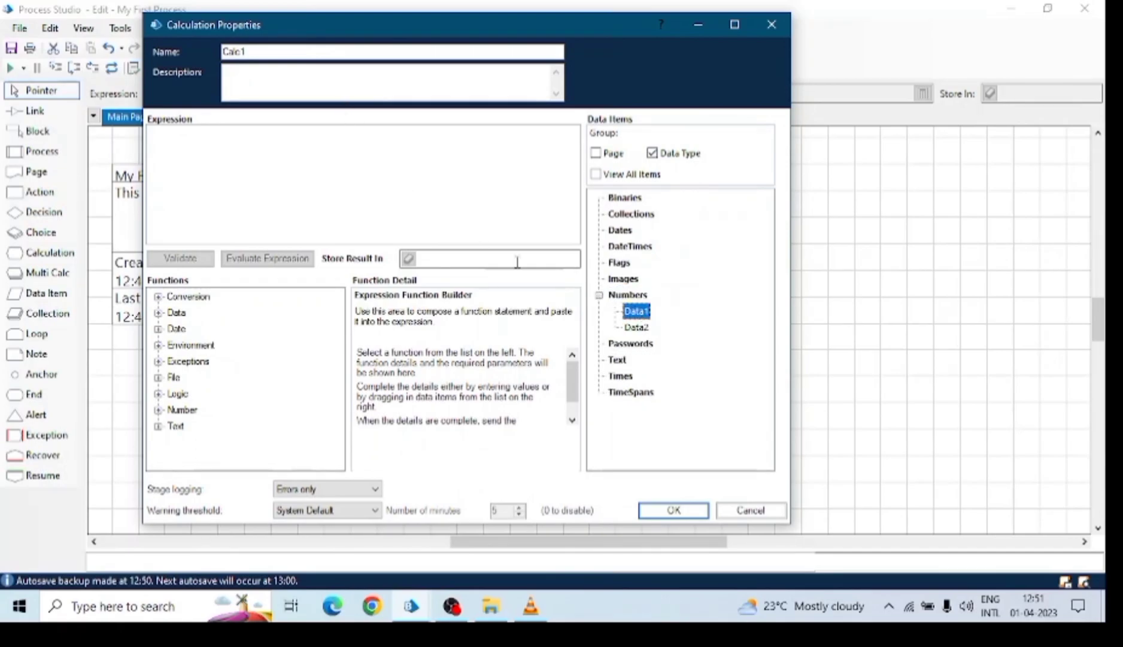
drag(630, 318, 550, 273)
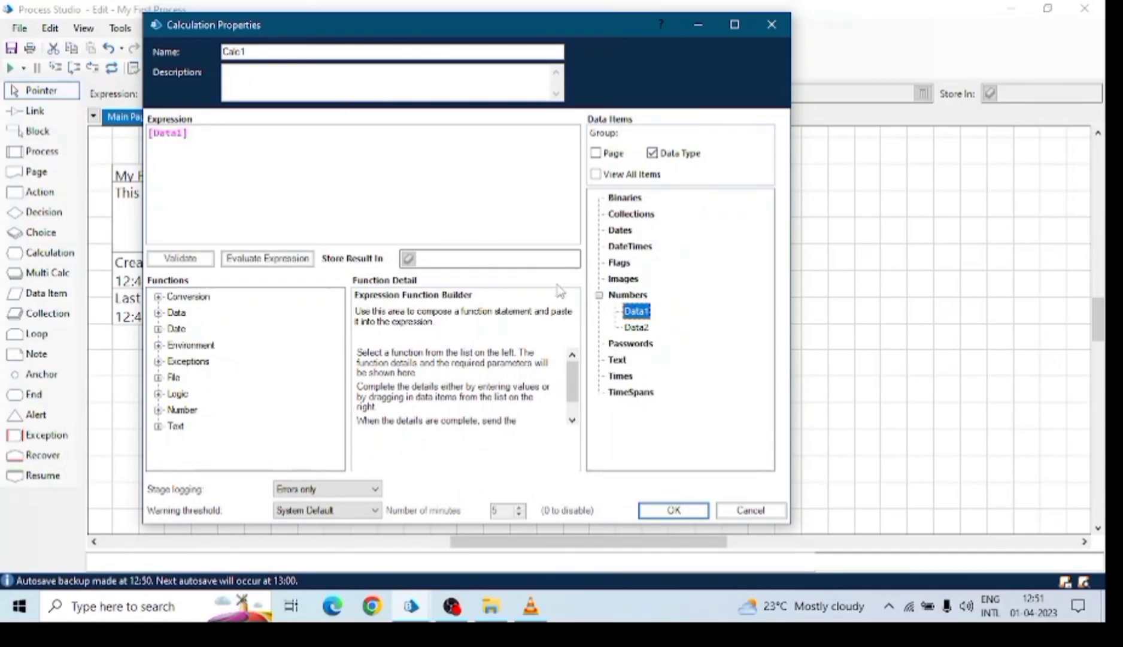
drag(636, 327, 197, 157)
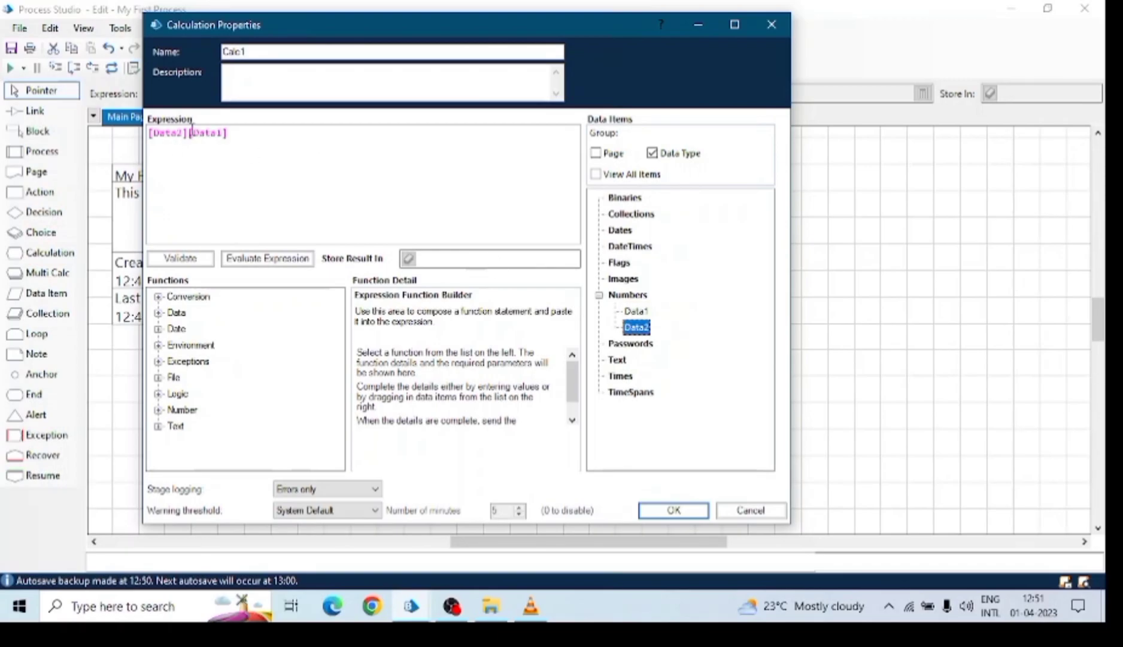
click(265, 209)
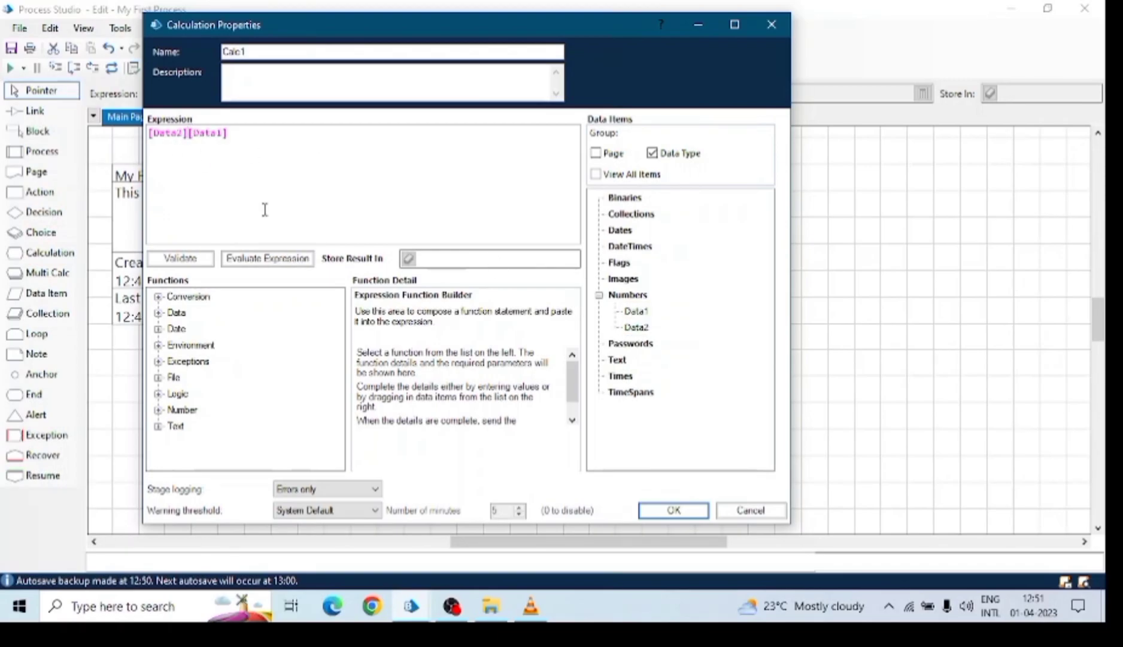
text(*)
Confirm Calc1's expression and drop a new data item onto the Main Page.
click(443, 259)
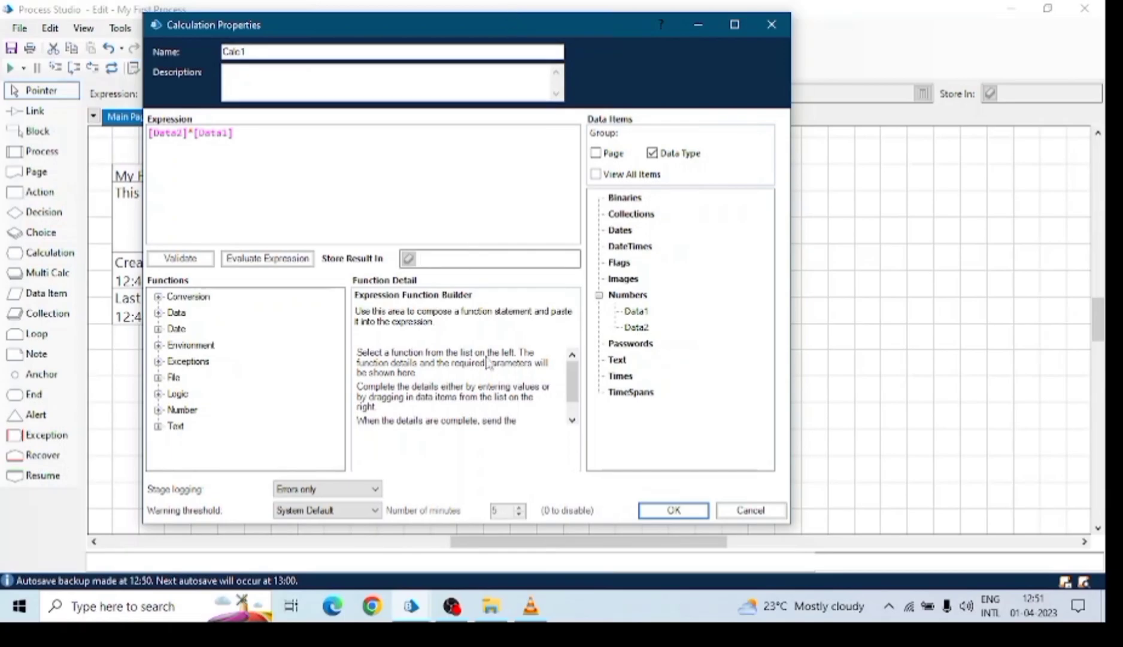
click(674, 509)
drag(48, 297, 676, 410)
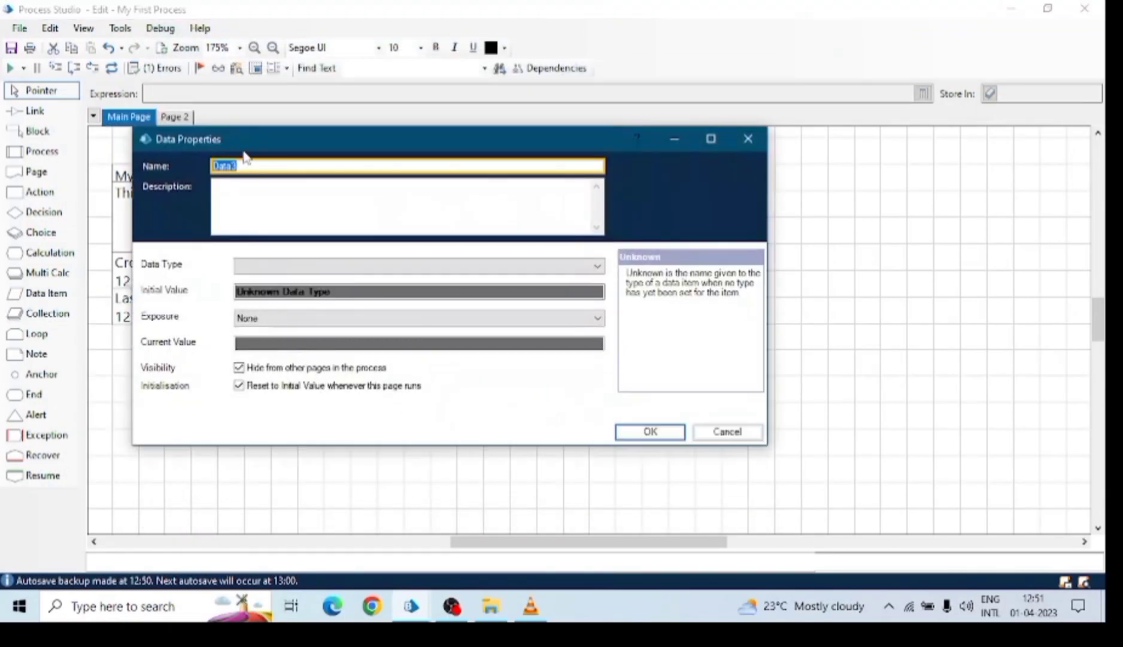
Name the new data item Result and make it a Number.
text(Result)
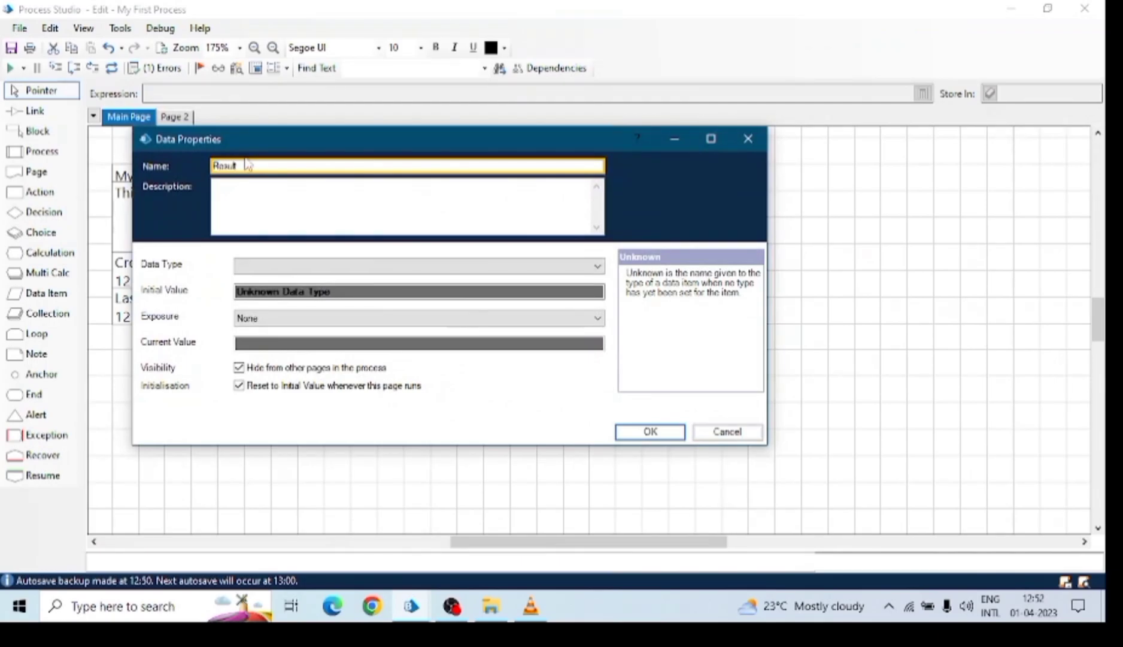
click(524, 267)
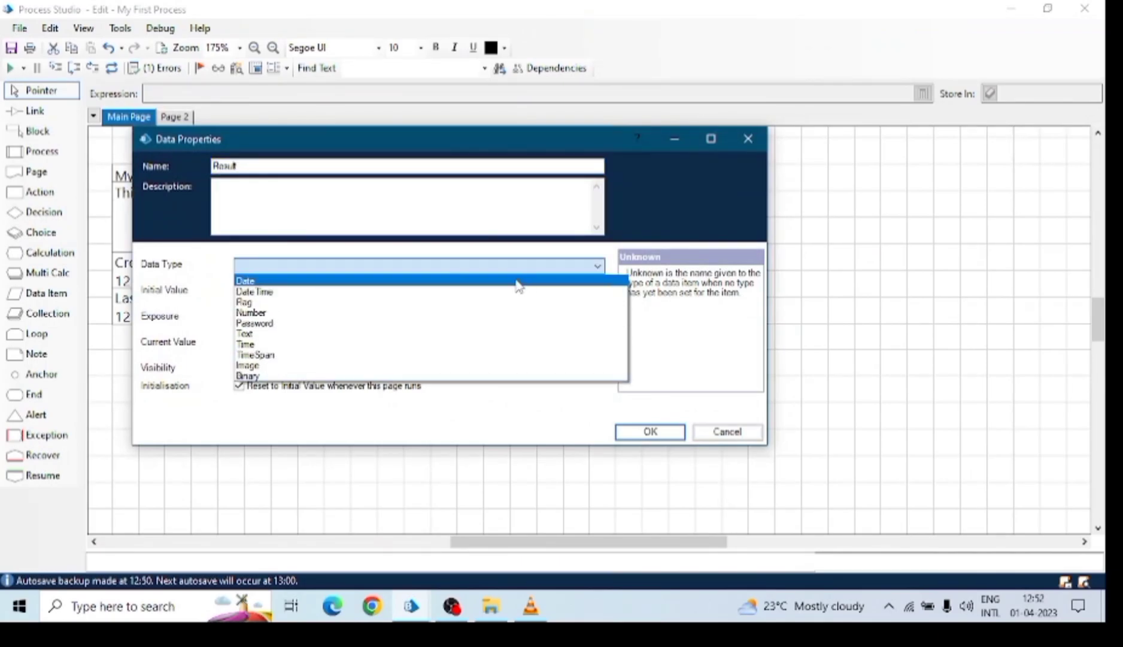
click(258, 312)
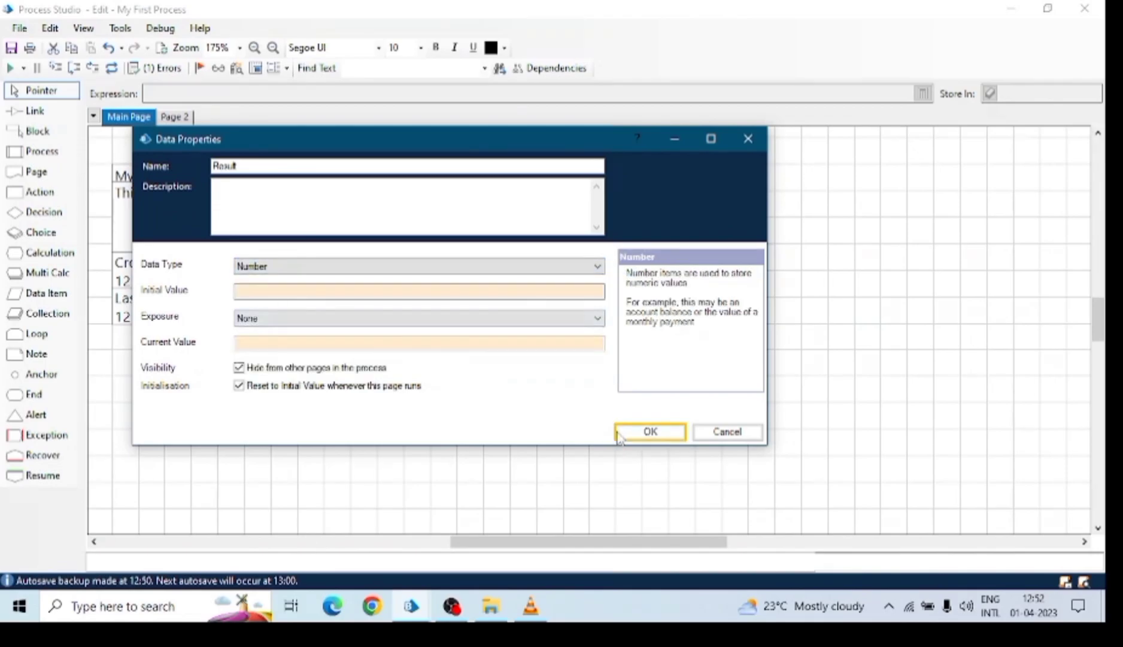
click(619, 432)
Set Calc1's Store Result In to Result and confirm the calculation.
click(519, 334)
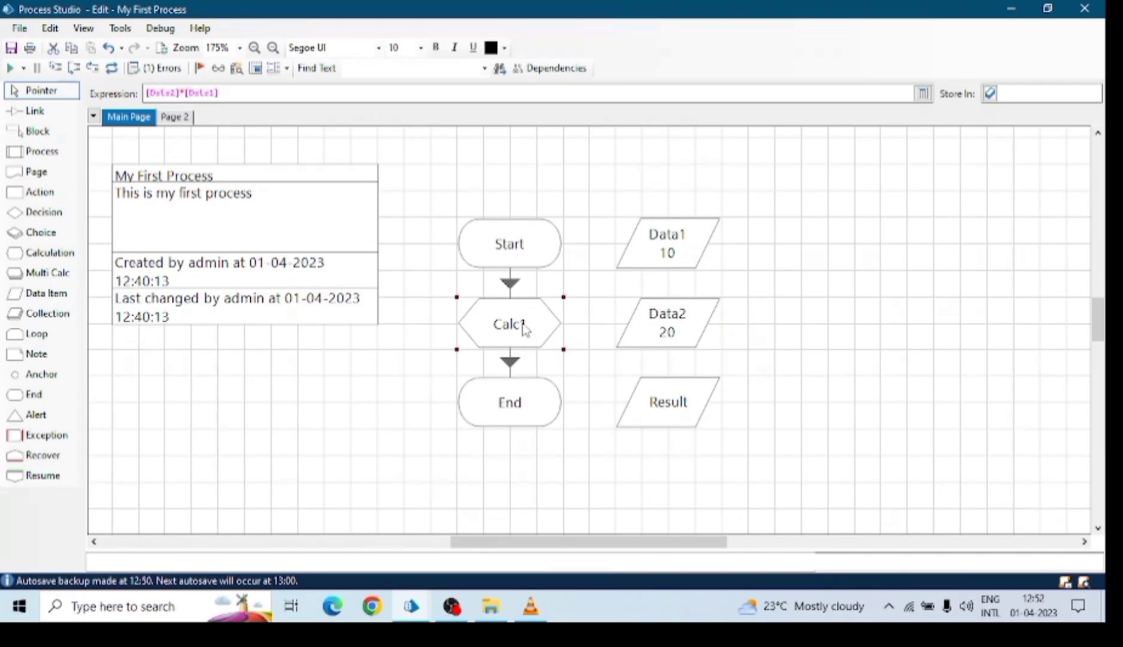
double_click(522, 329)
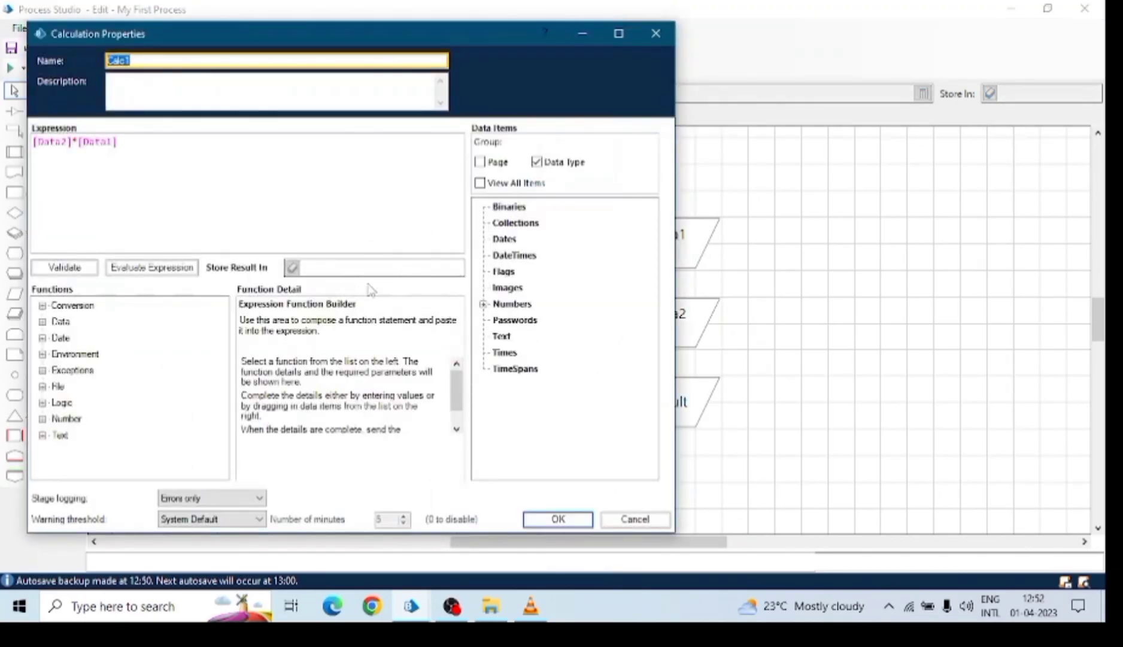
click(484, 304)
drag(525, 349, 347, 269)
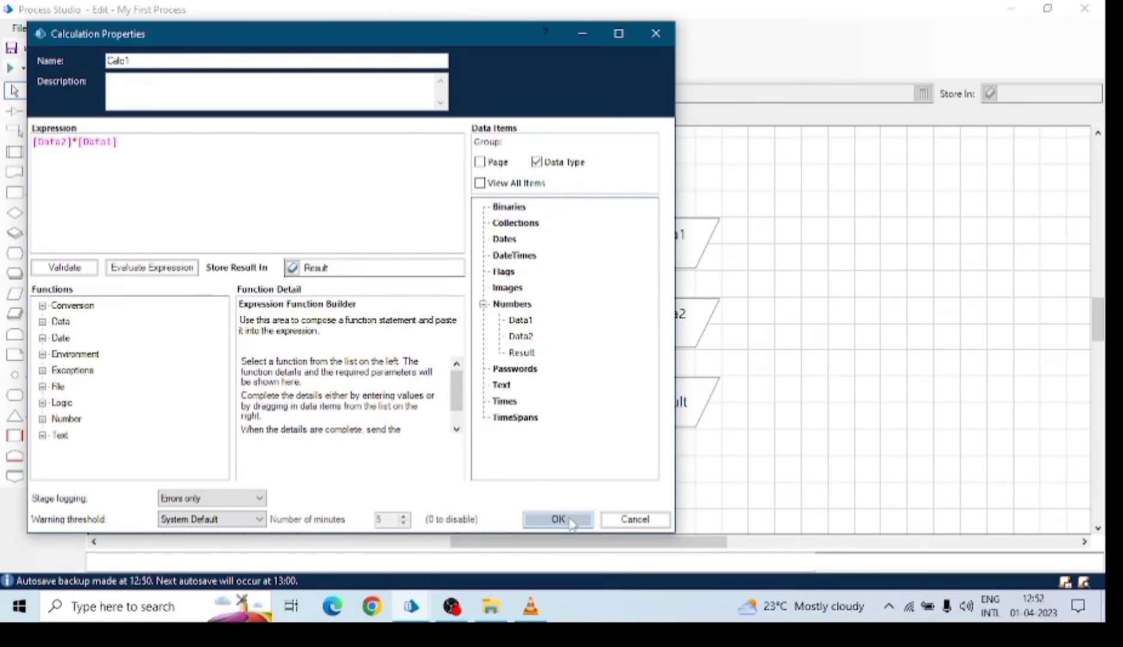
drag(134, 151, 72, 142)
click(145, 149)
click(127, 141)
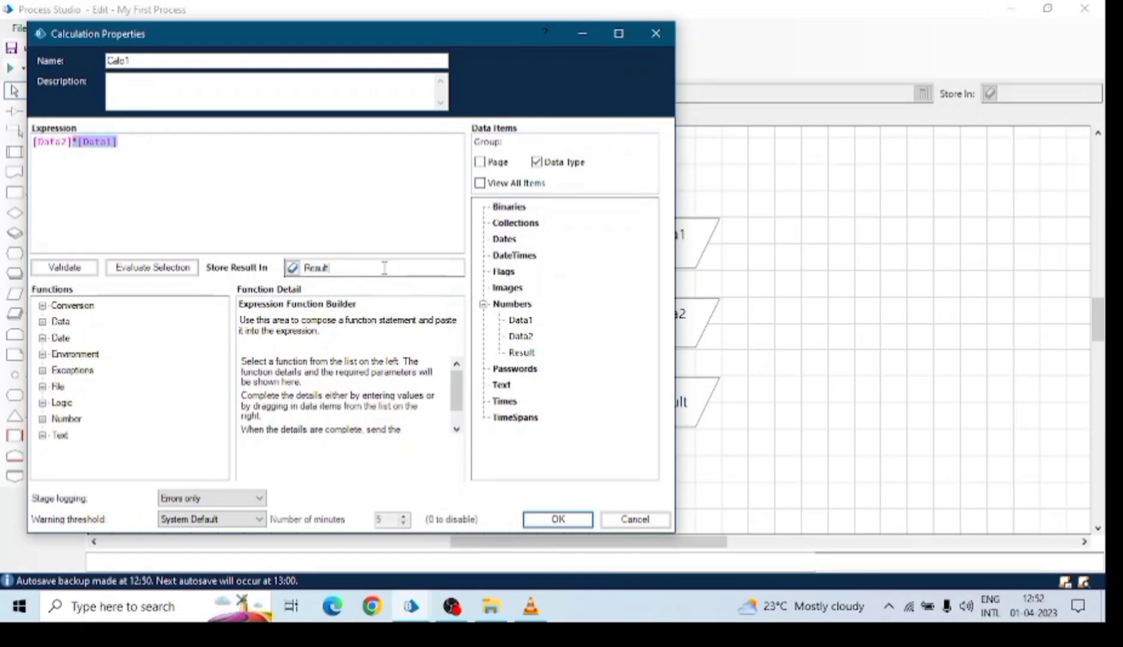
drag(305, 268, 345, 267)
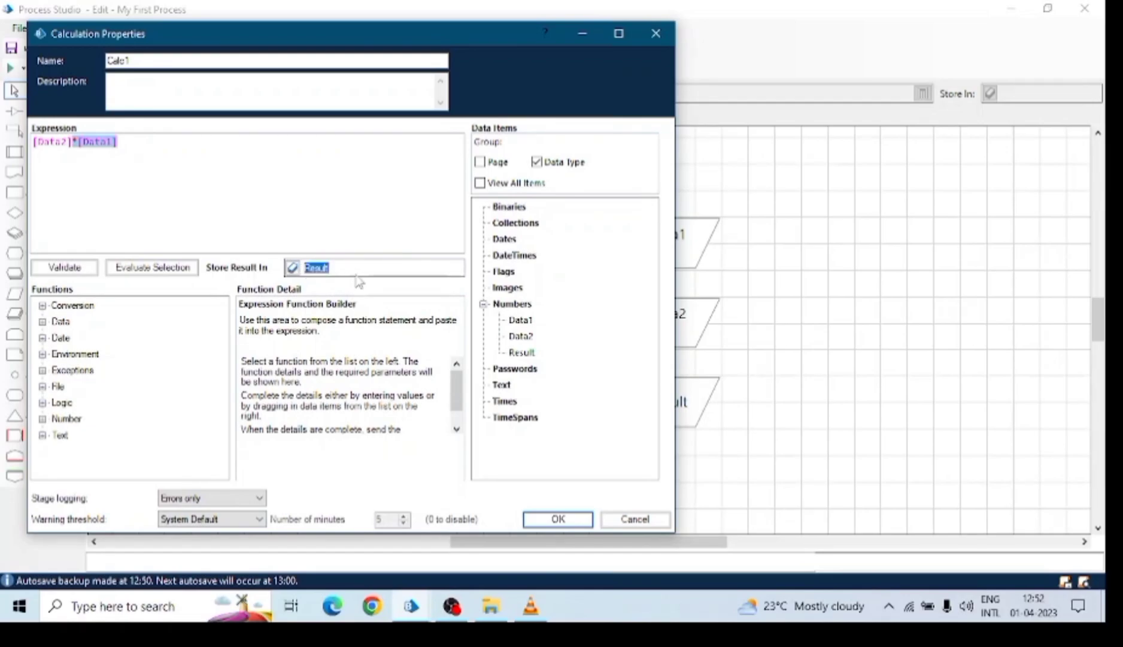
drag(382, 43, 443, 44)
click(616, 521)
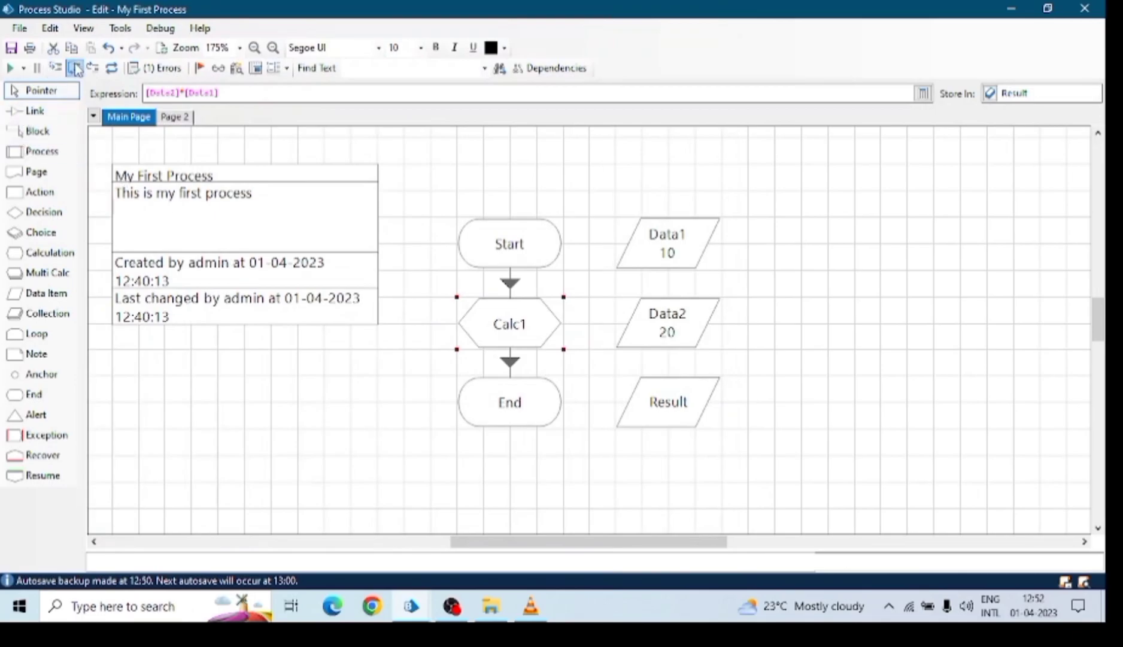
Run the process with Go and check the Start, Calc1 and End stages.
click(11, 69)
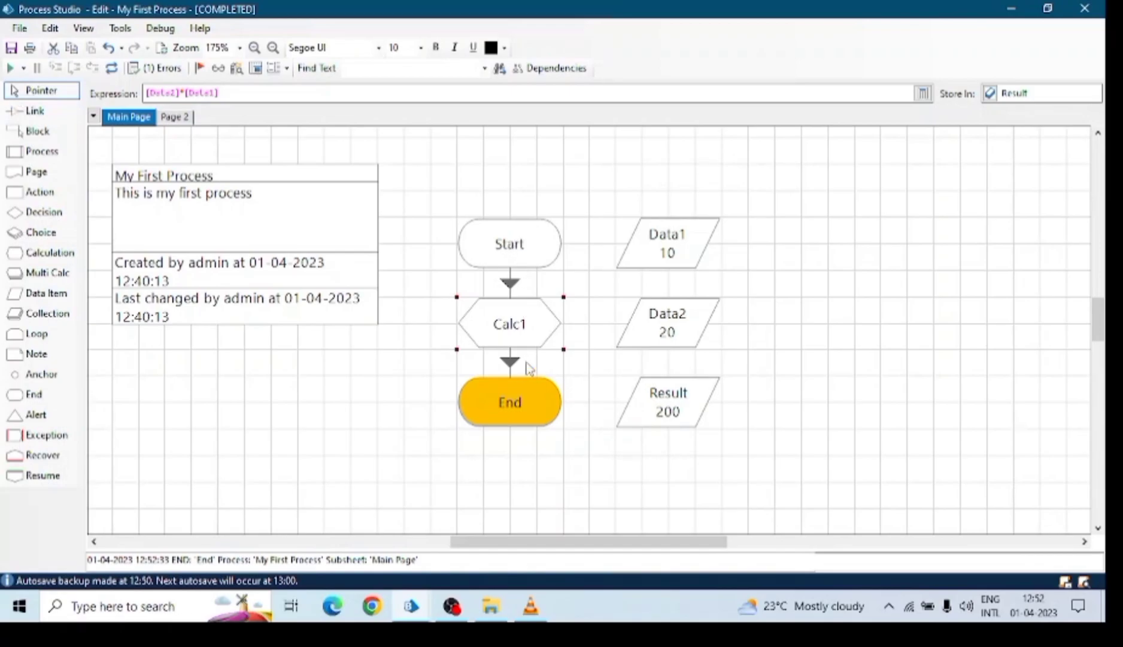
click(517, 259)
click(524, 339)
click(527, 413)
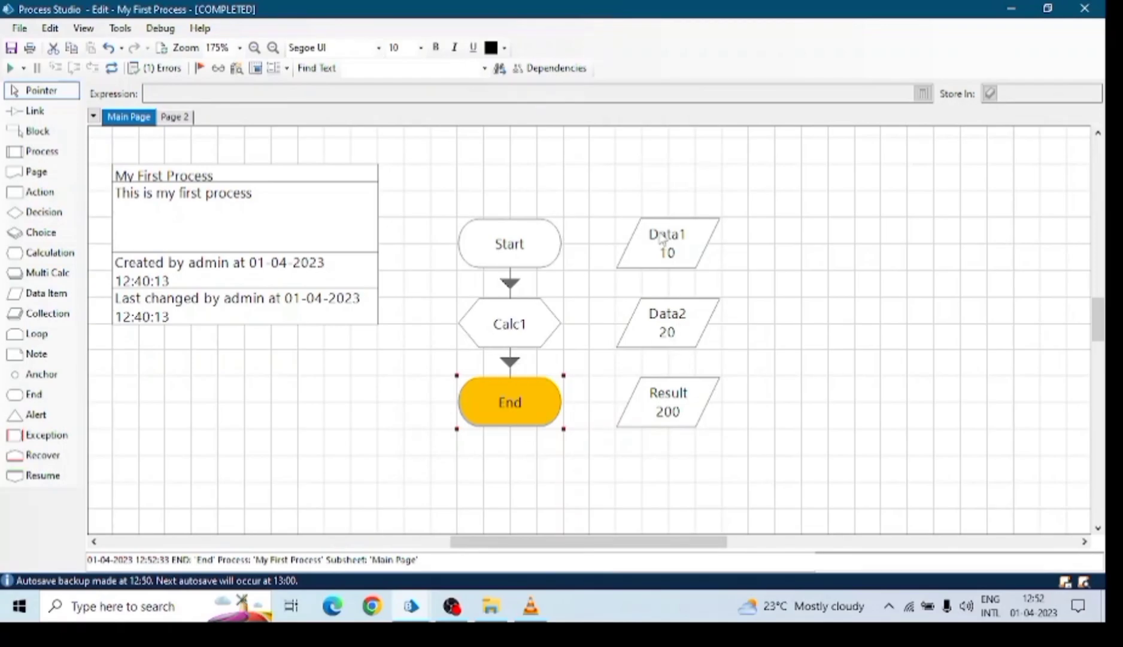
Inspect Data1, Data2 and Result, confirming Result holds 200.
click(670, 247)
click(679, 415)
click(669, 329)
click(667, 407)
mouse_move(668, 408)
click(477, 320)
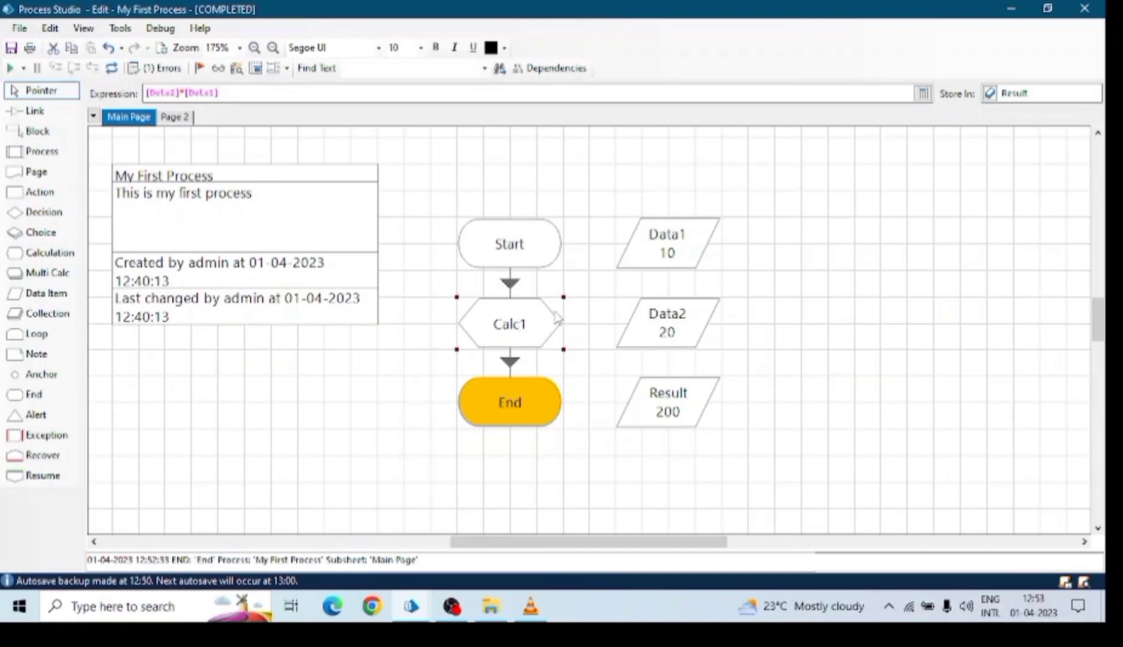
Move Start and Calc1 higher, undoing an accidental deletion of Calc1.
drag(535, 268, 535, 188)
drag(535, 334, 532, 282)
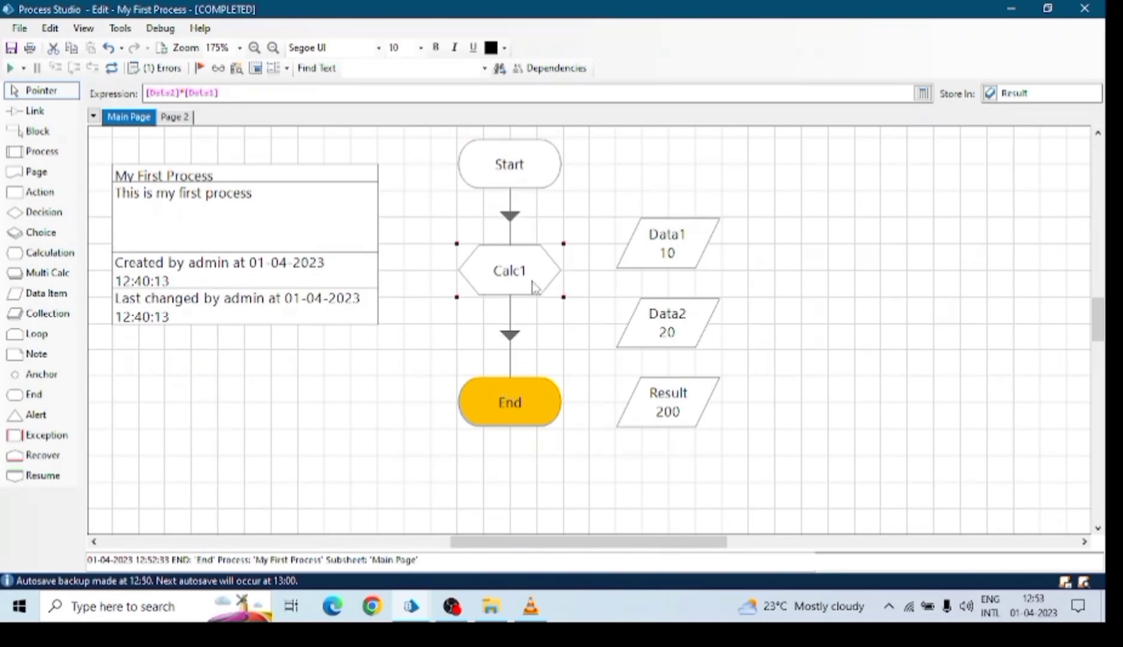
key(Delete)
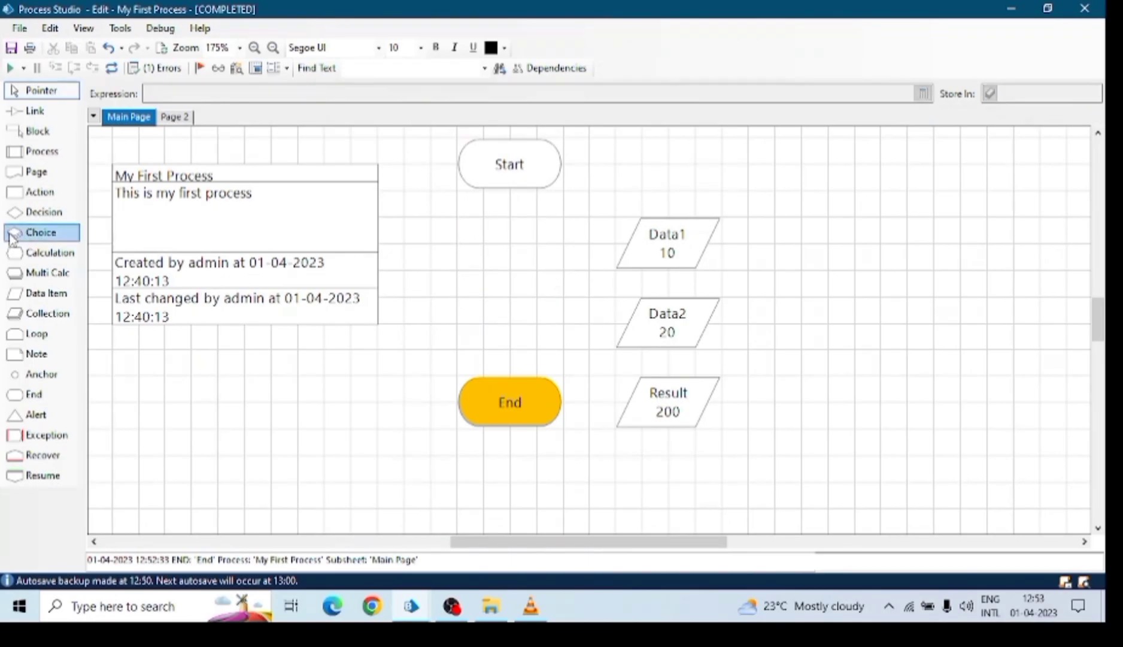
key(ctrl+z)
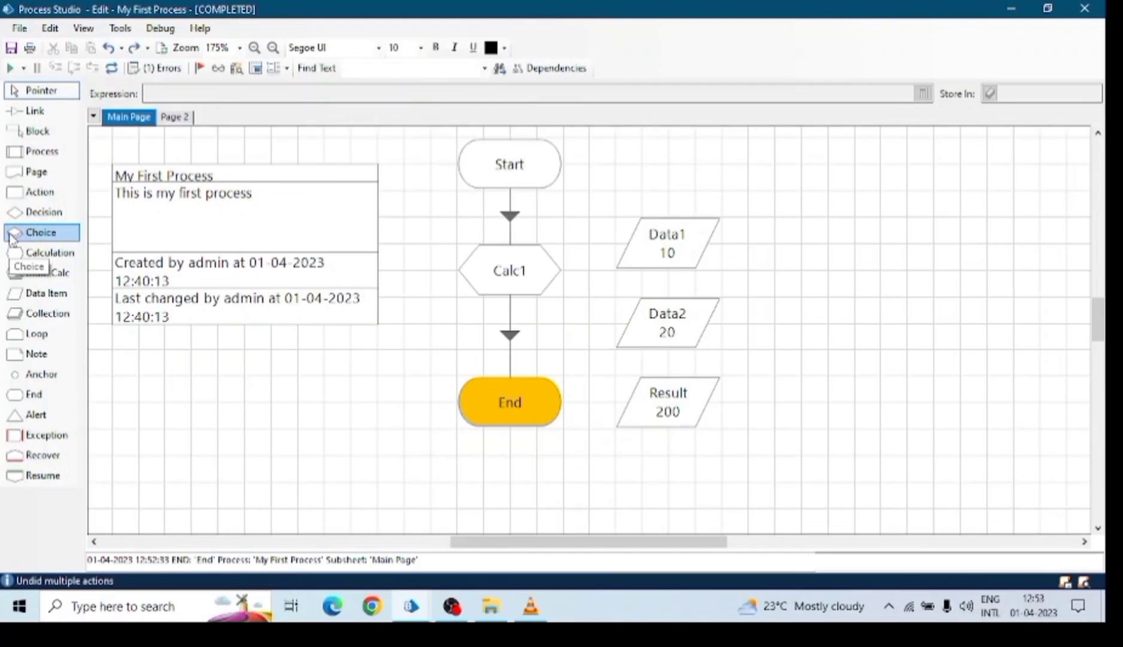
Change Calc1's expression to [Data2]/[Data1].
double_click(537, 277)
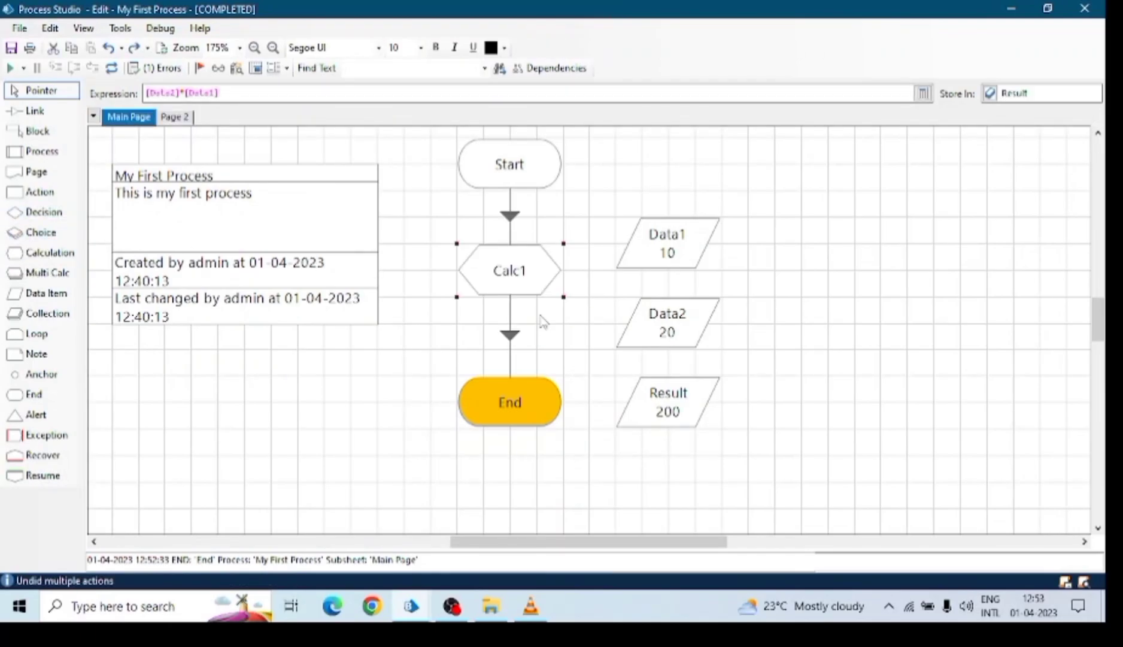
click(98, 168)
key(BackSpace)
text(/)
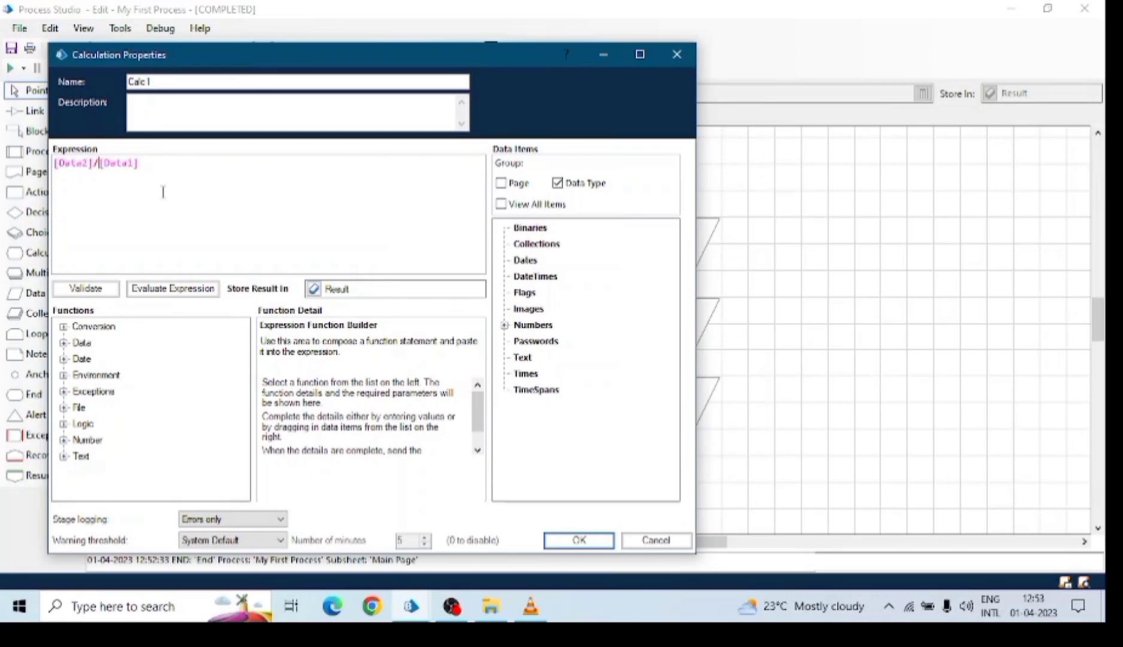
click(579, 540)
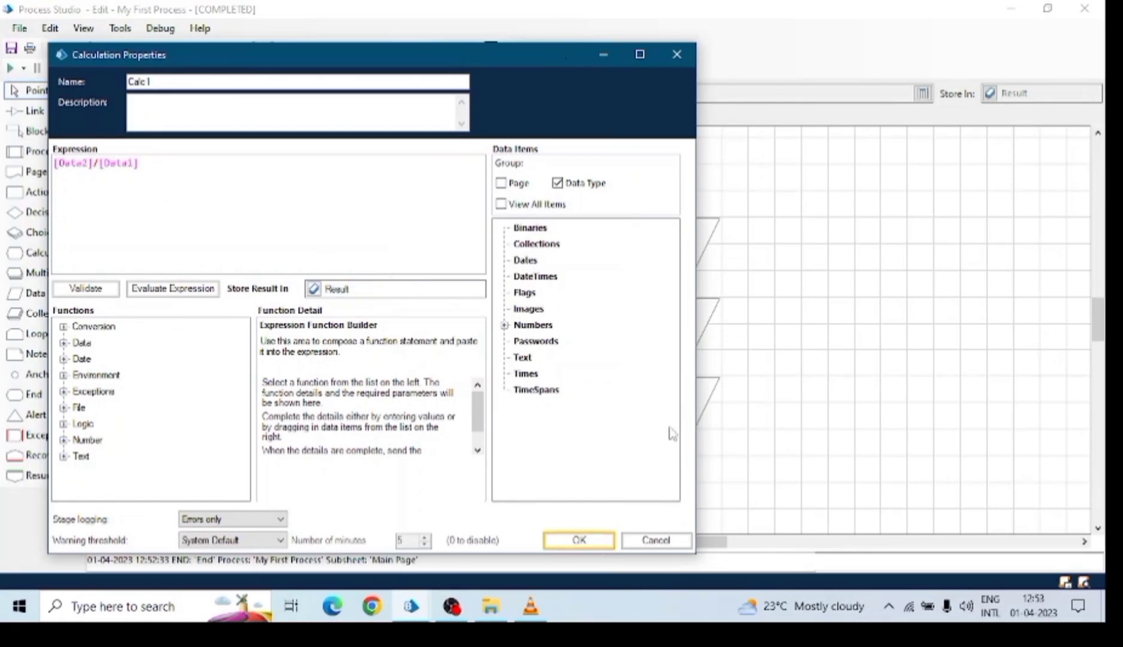
Arrange Data1, Data2 and Result in one row beside Start.
drag(668, 252, 694, 173)
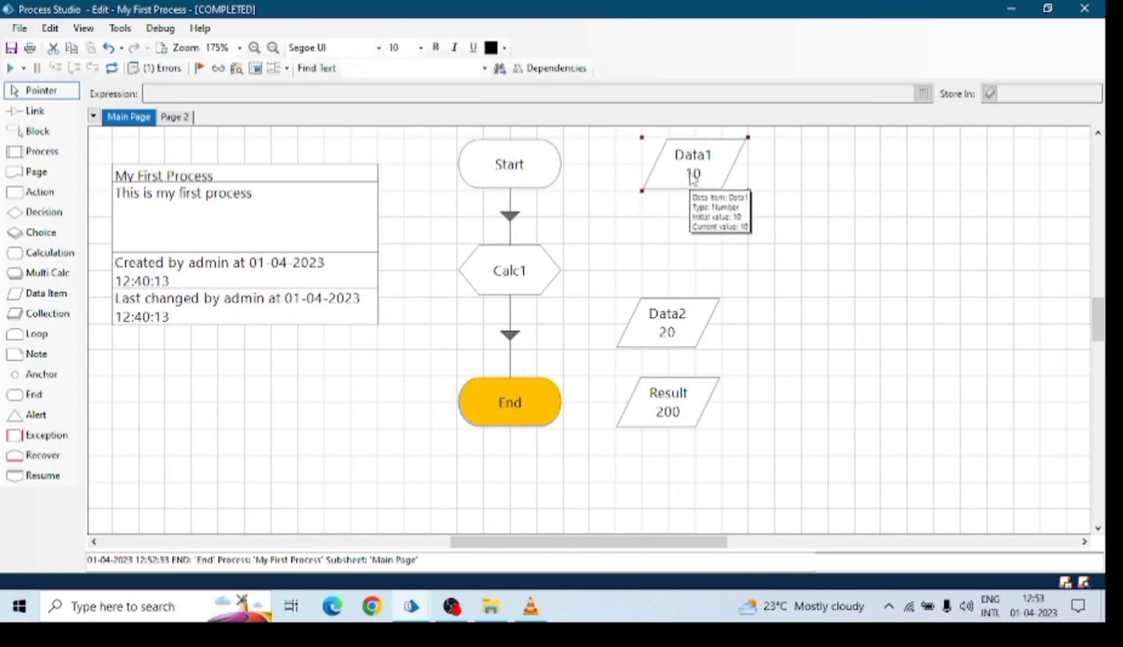
drag(677, 334, 810, 243)
drag(680, 483, 922, 246)
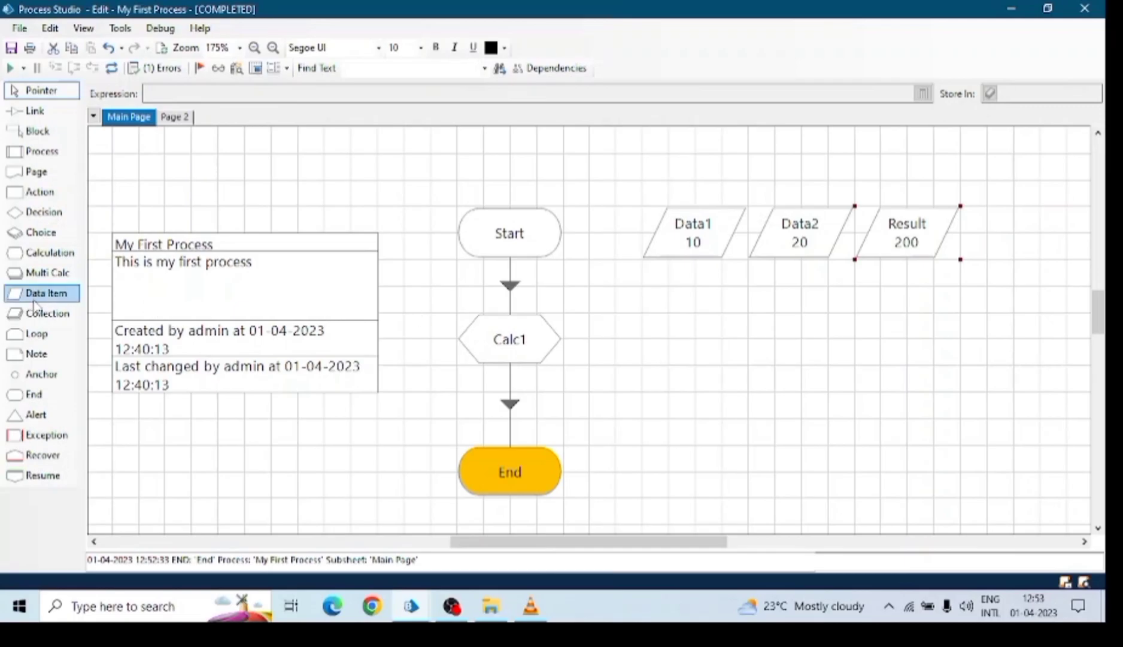
Set Data1's initial value to 0.
drag(507, 235, 509, 210)
click(508, 338)
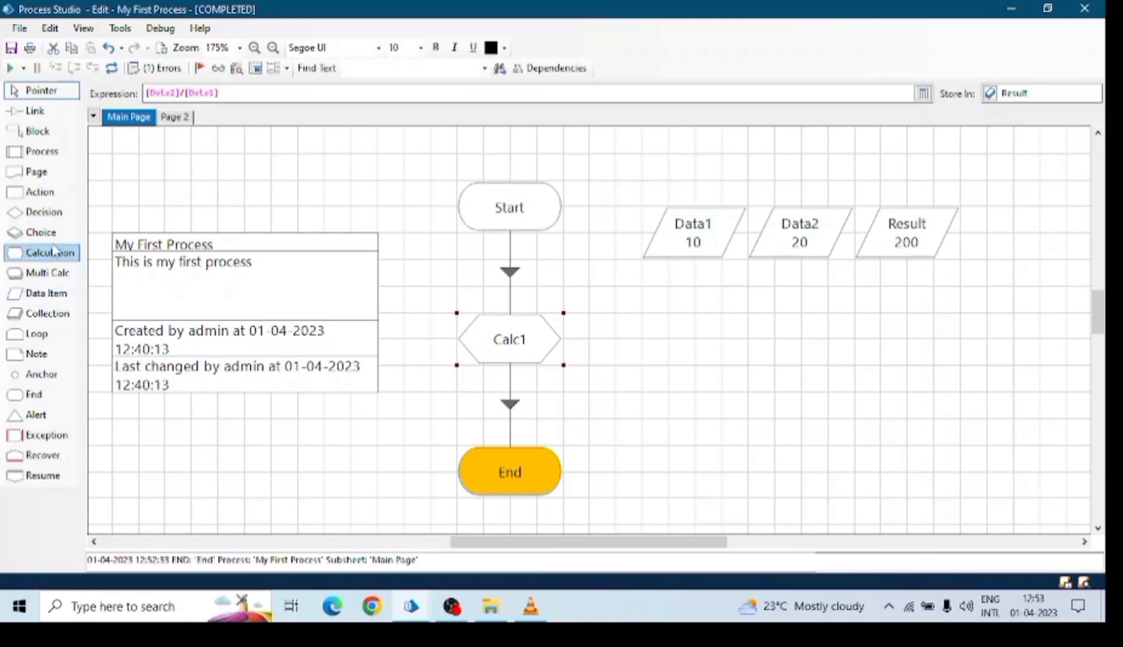
click(692, 240)
double_click(693, 239)
click(260, 227)
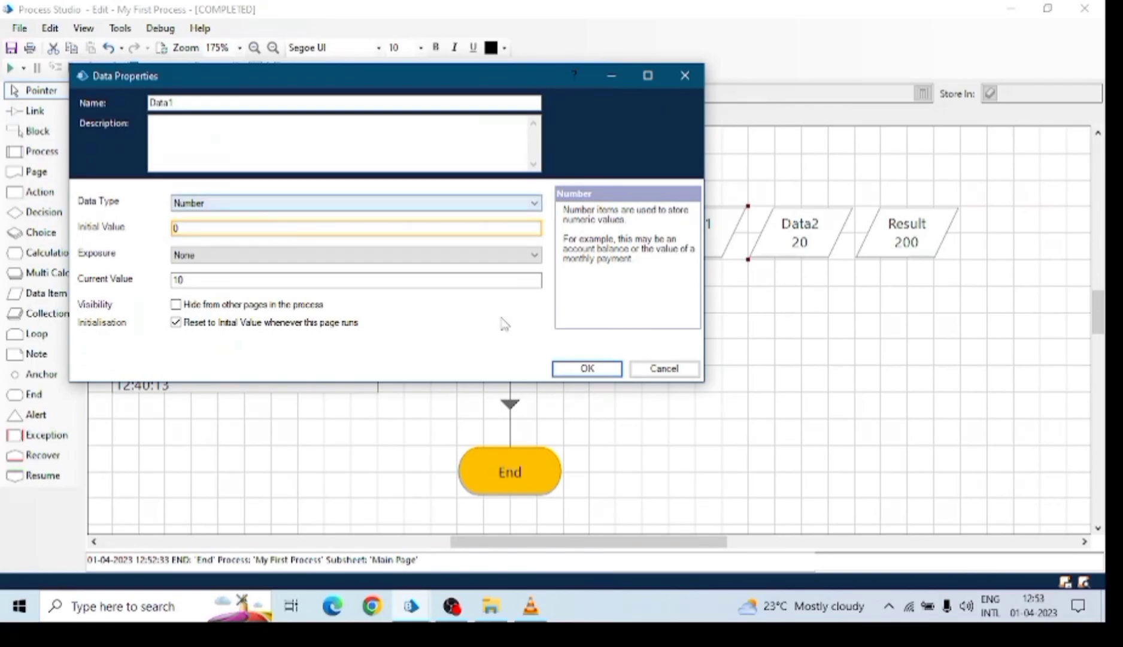
click(606, 370)
Reset and rerun the process, then dismiss the division-by-zero error at Calc1.
click(114, 69)
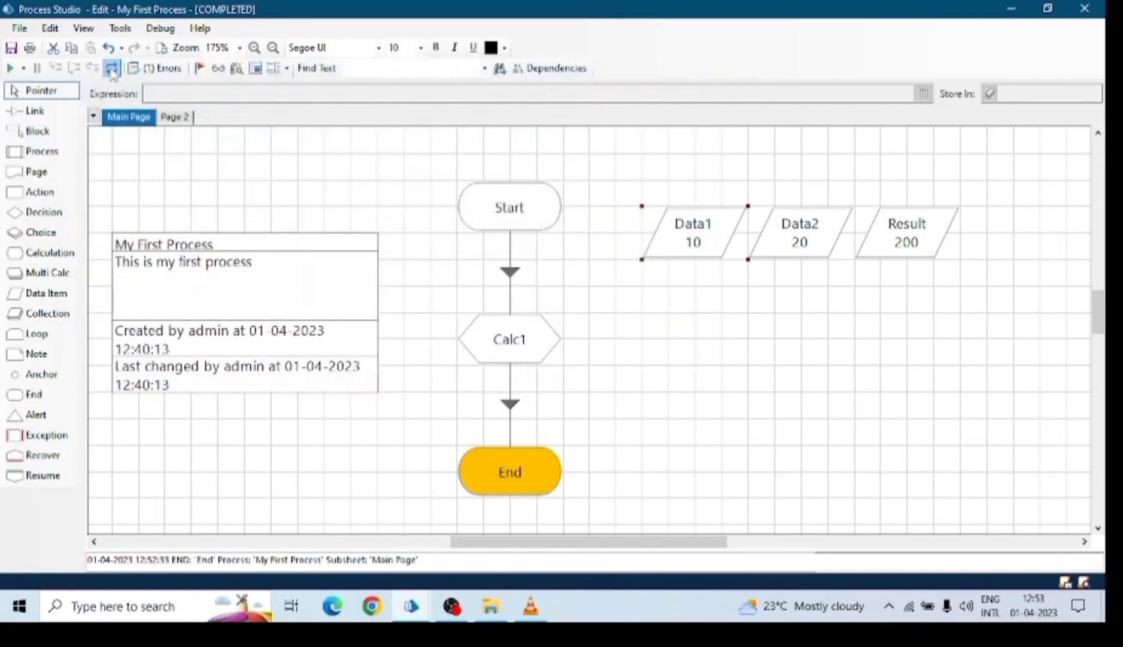
click(10, 68)
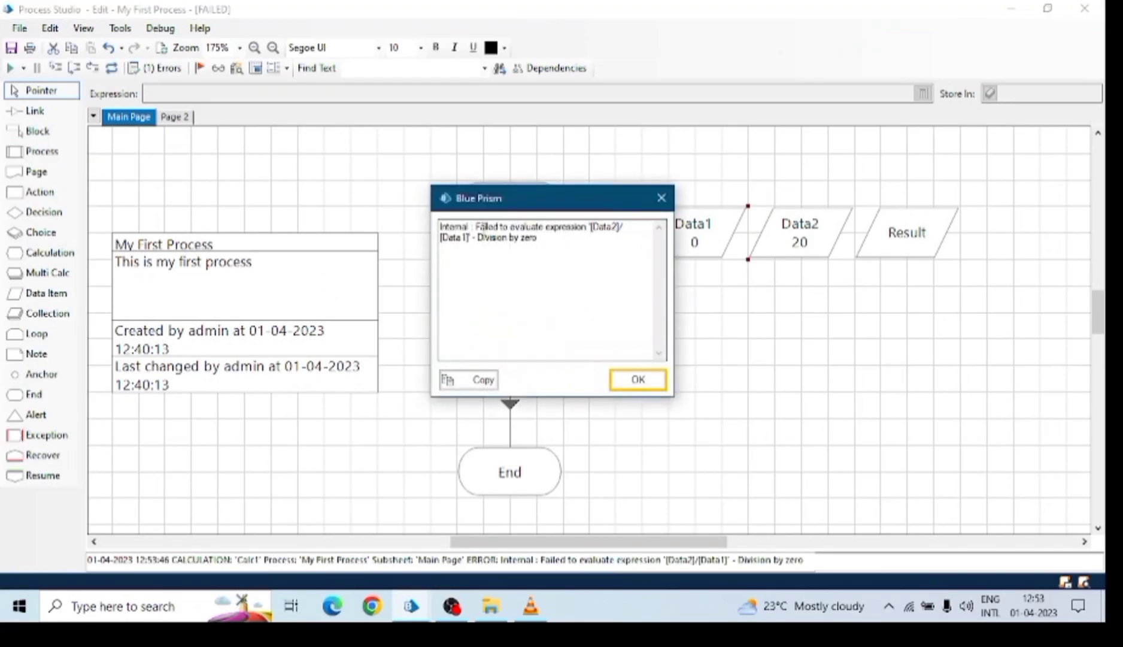
drag(478, 228, 597, 233)
drag(477, 238, 539, 238)
click(639, 380)
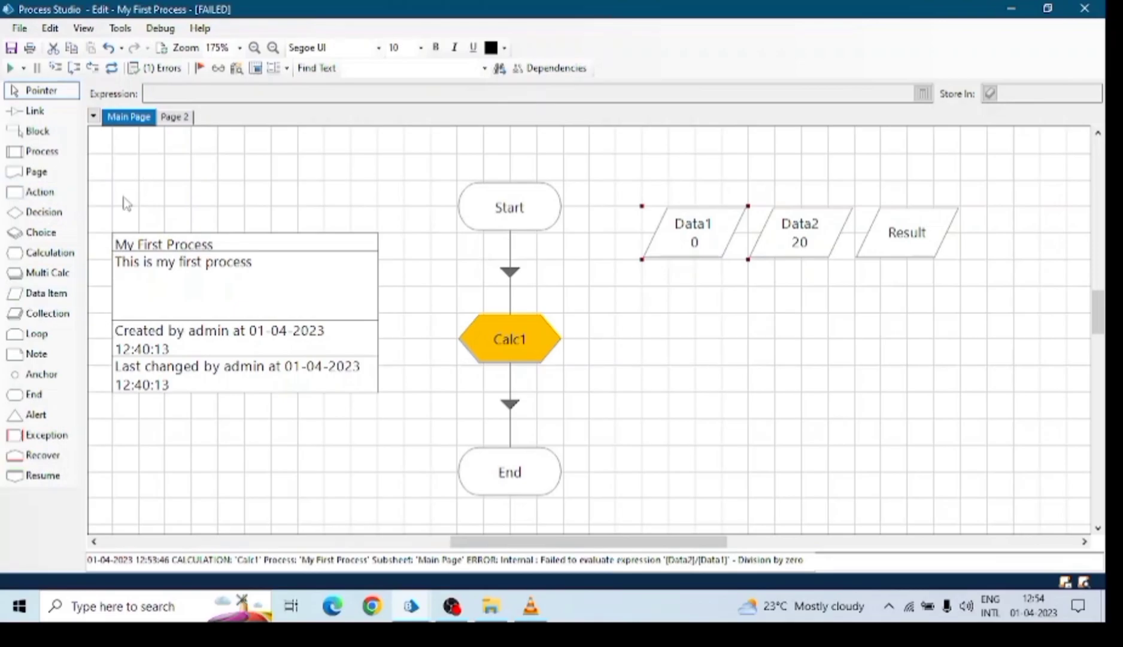
Insert a Decision stage between Start and Calc1 and link Start to it.
drag(43, 212, 627, 289)
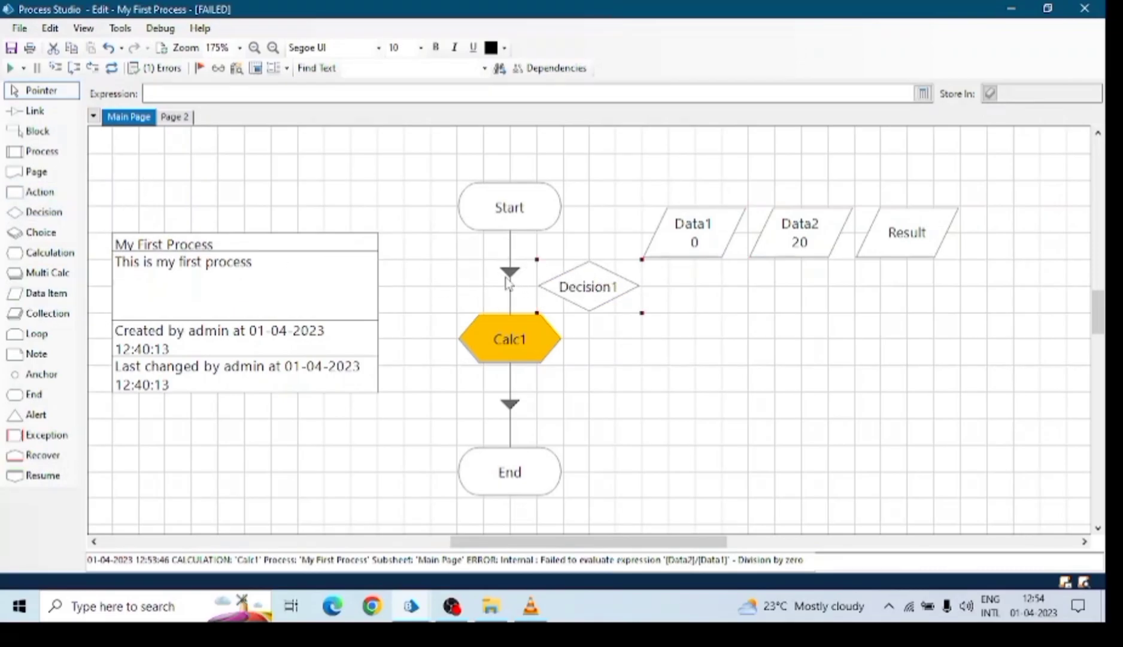
key(Delete)
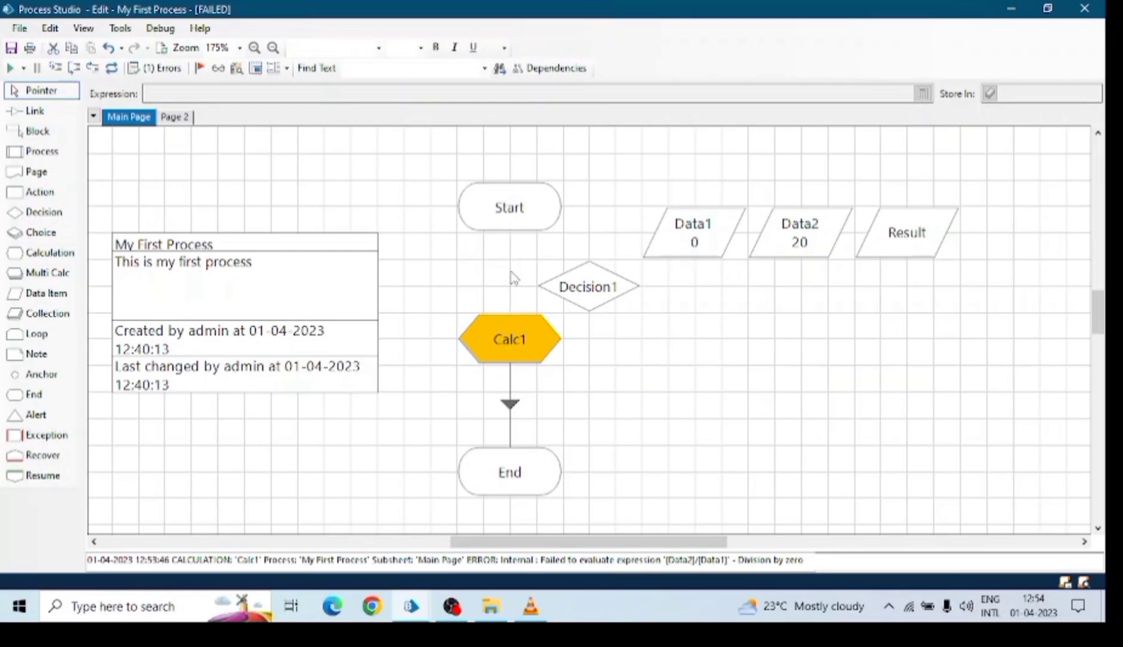
drag(509, 216, 510, 190)
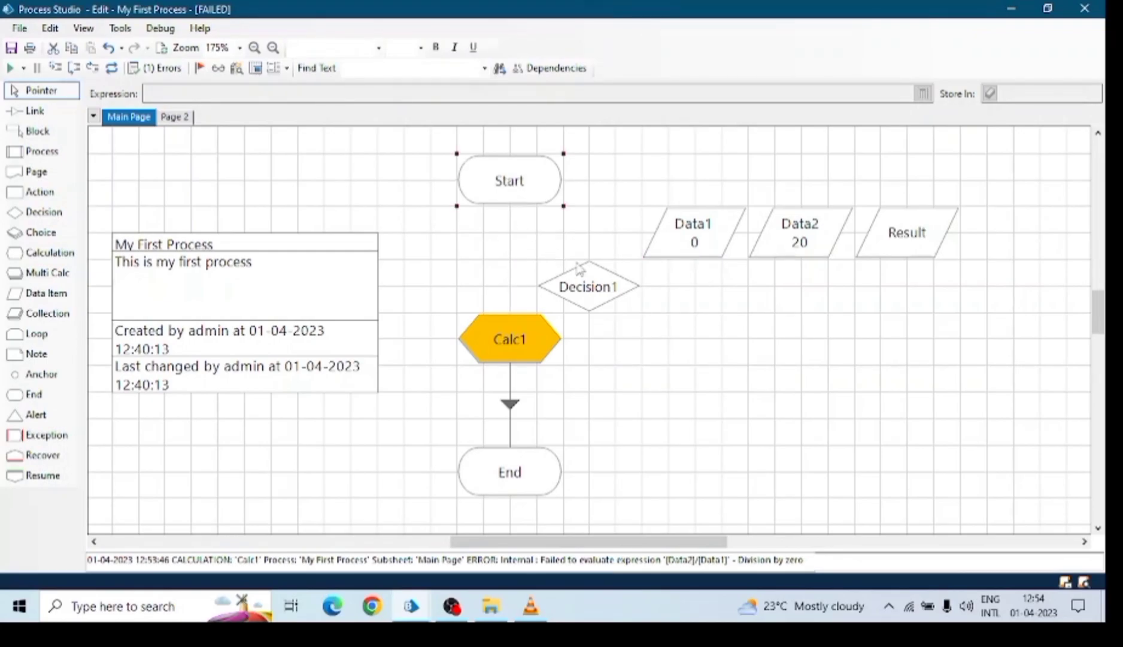
click(563, 277)
drag(561, 275, 482, 249)
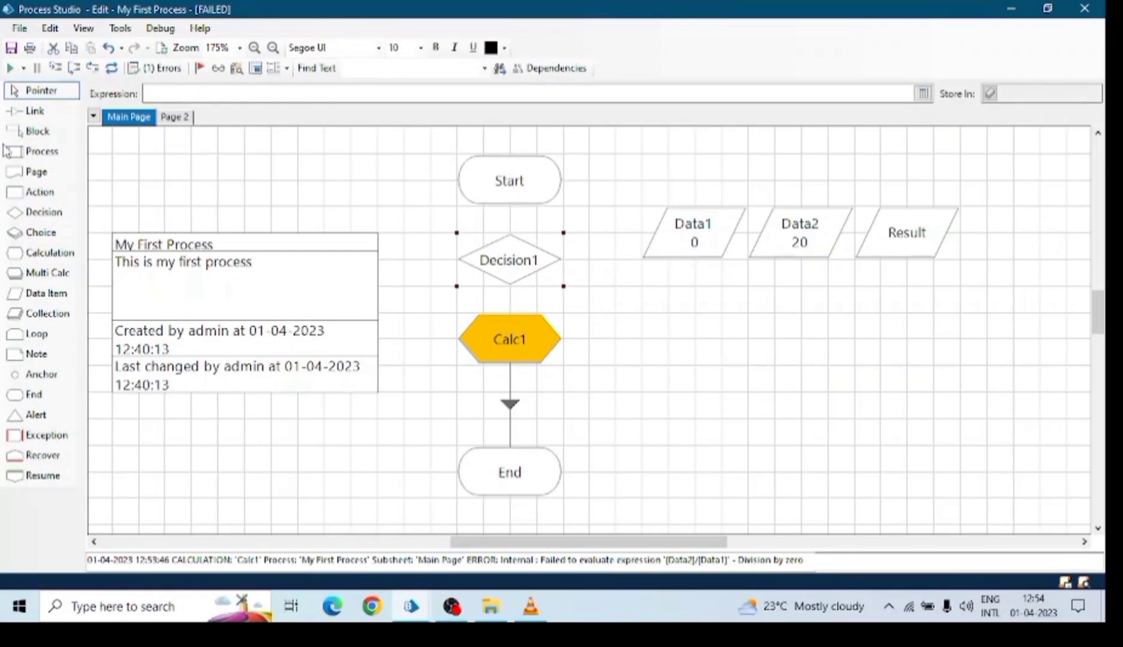
click(35, 112)
drag(529, 193, 510, 339)
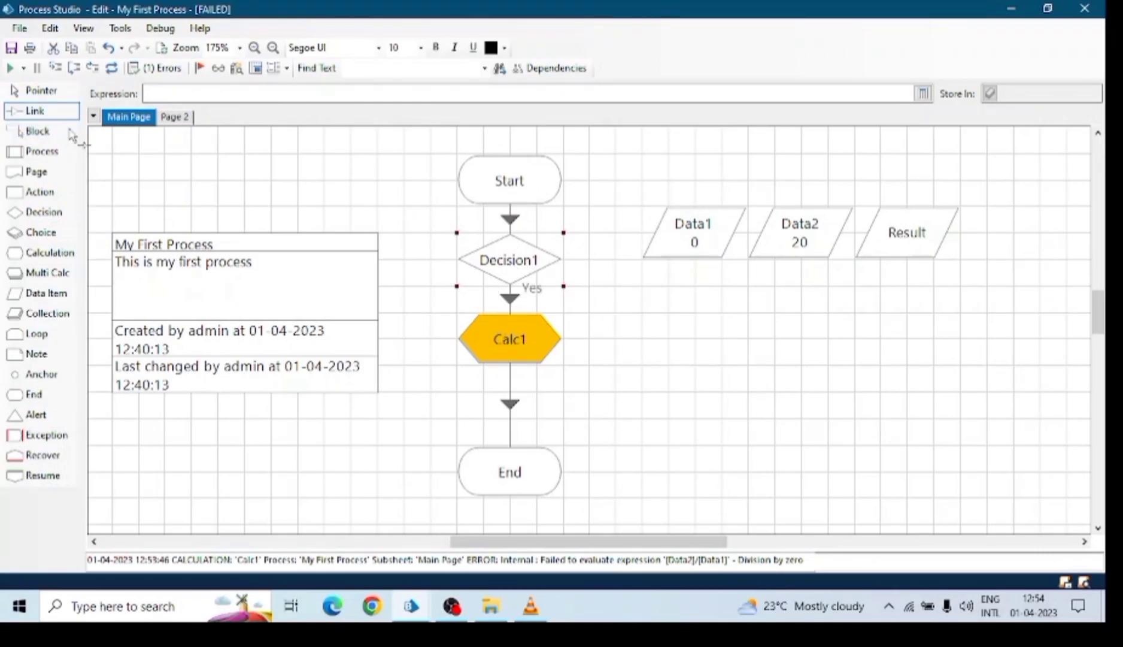
click(36, 94)
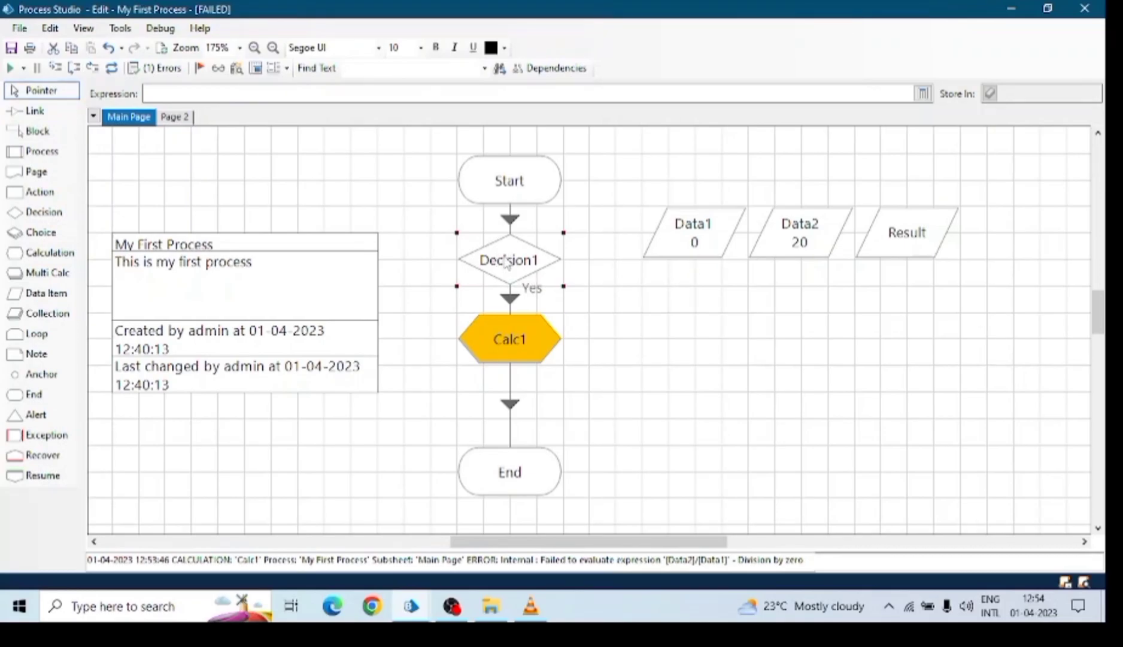
Set Decision1's expression to [Data1] = 0.
double_click(508, 261)
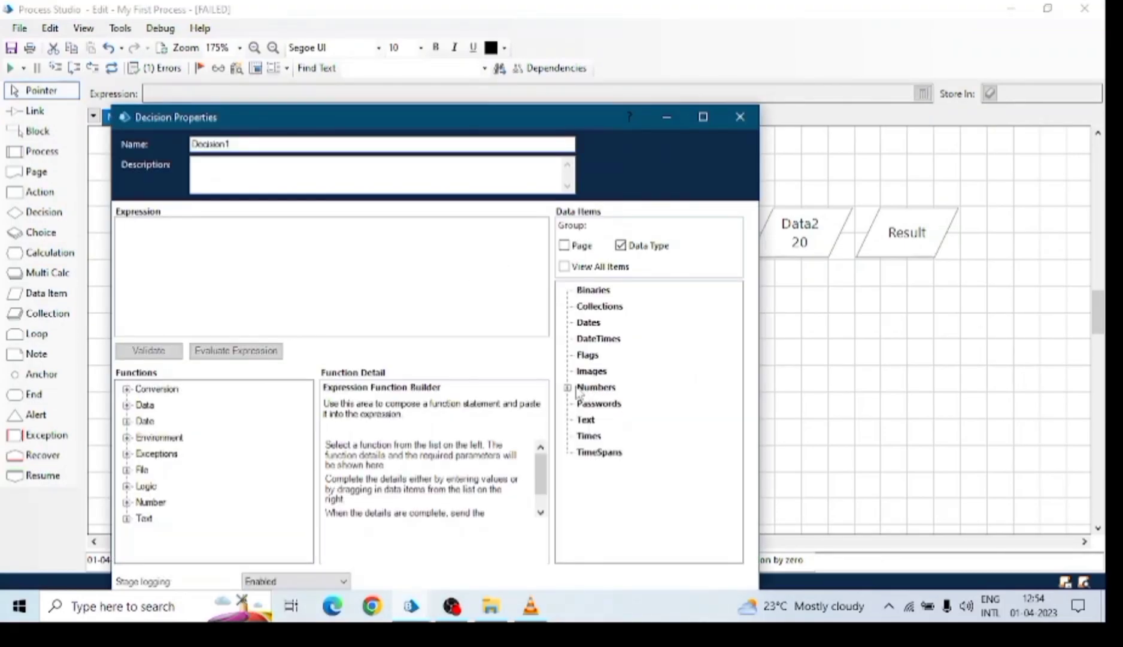
double_click(579, 388)
drag(604, 404, 243, 240)
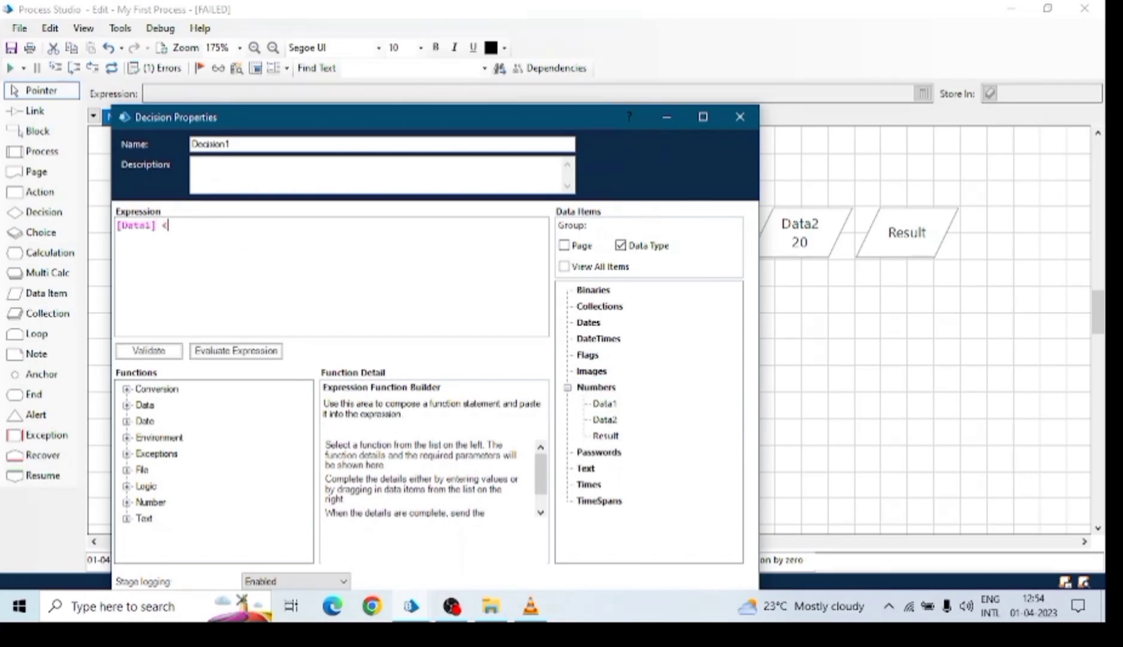
text(= 0)
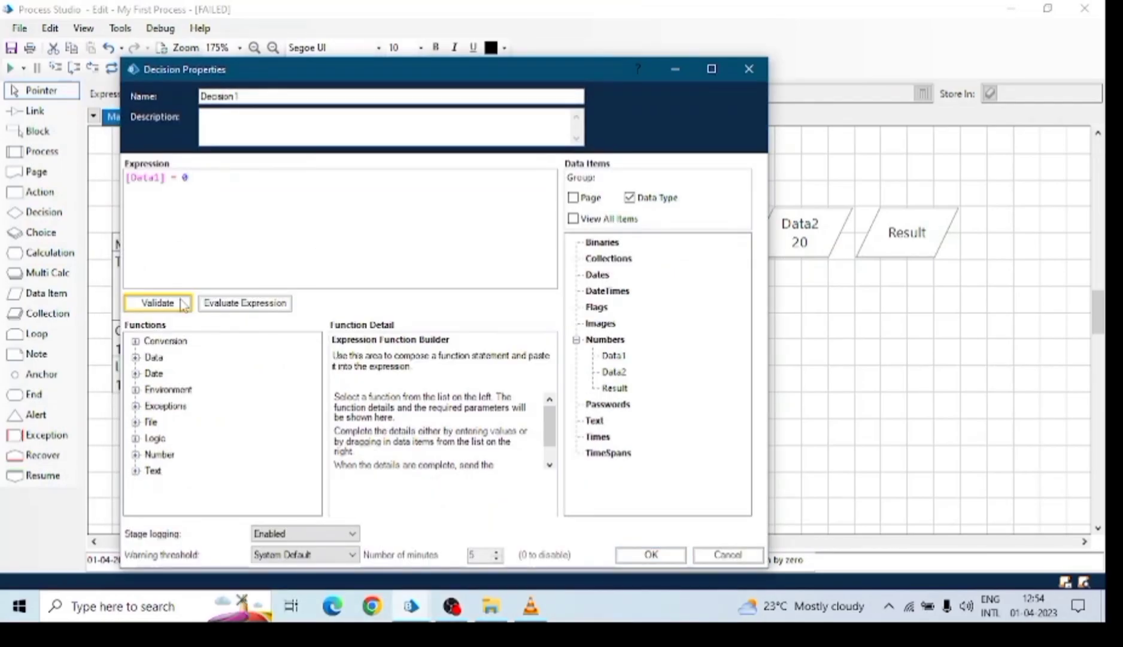
click(650, 551)
click(35, 111)
Route Decision1's No branch through two anchors to End and move Data1 below Data2.
drag(553, 257, 615, 259)
drag(615, 260, 530, 419)
click(41, 90)
drag(615, 338, 615, 419)
drag(694, 232, 801, 311)
click(487, 301)
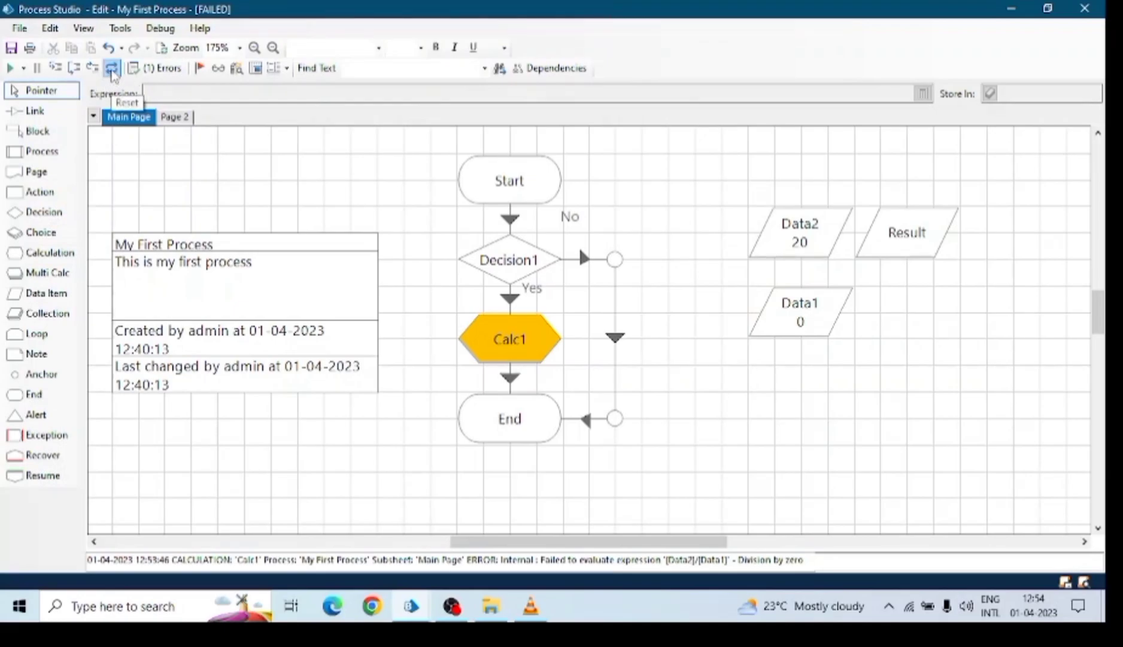
click(499, 342)
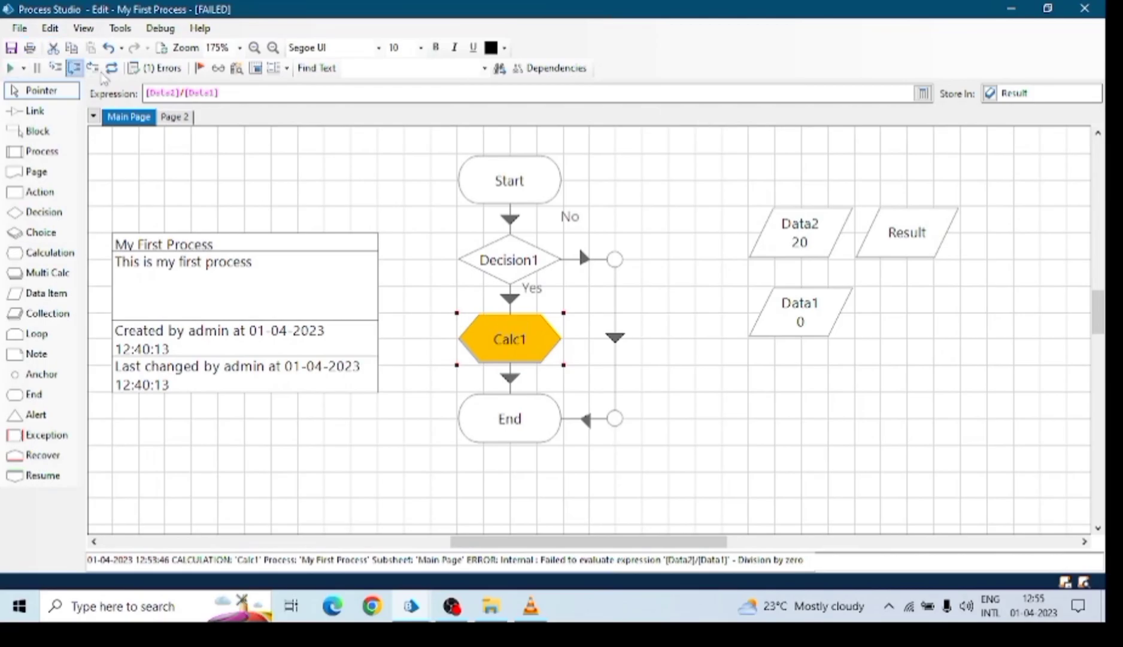
click(112, 68)
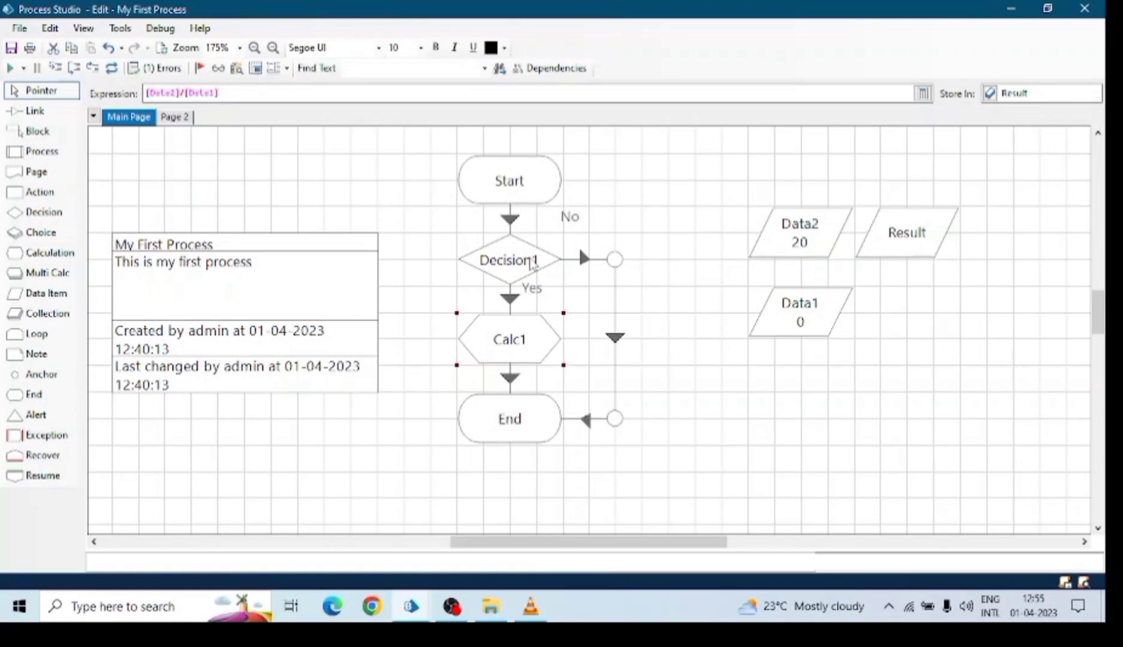
click(531, 263)
click(512, 184)
click(515, 274)
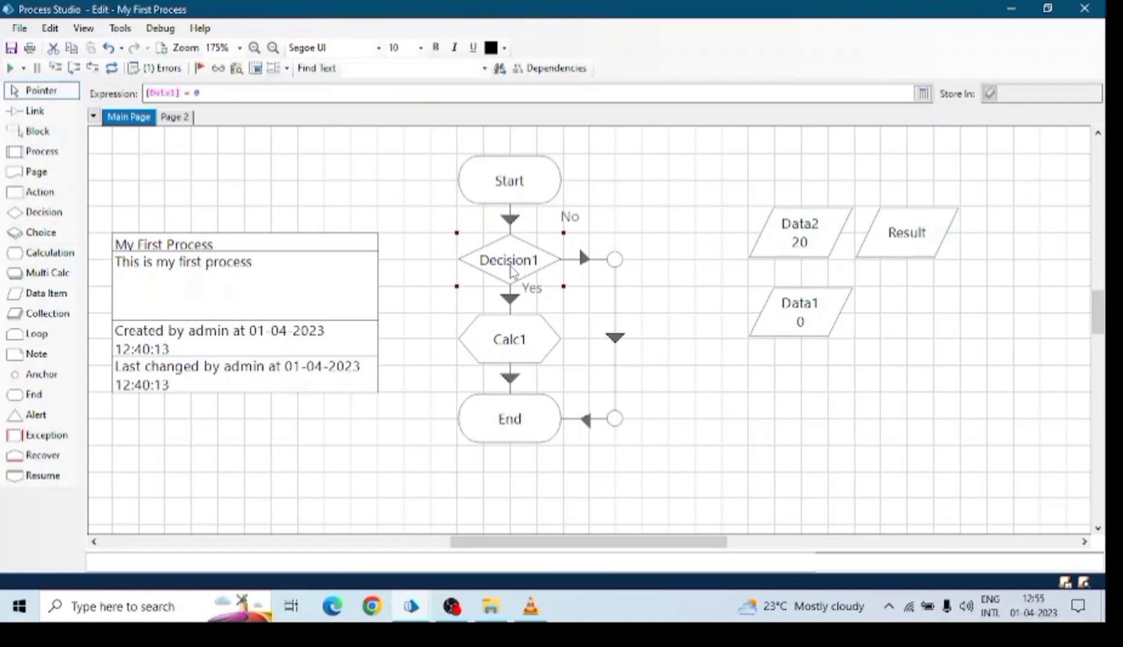
double_click(515, 277)
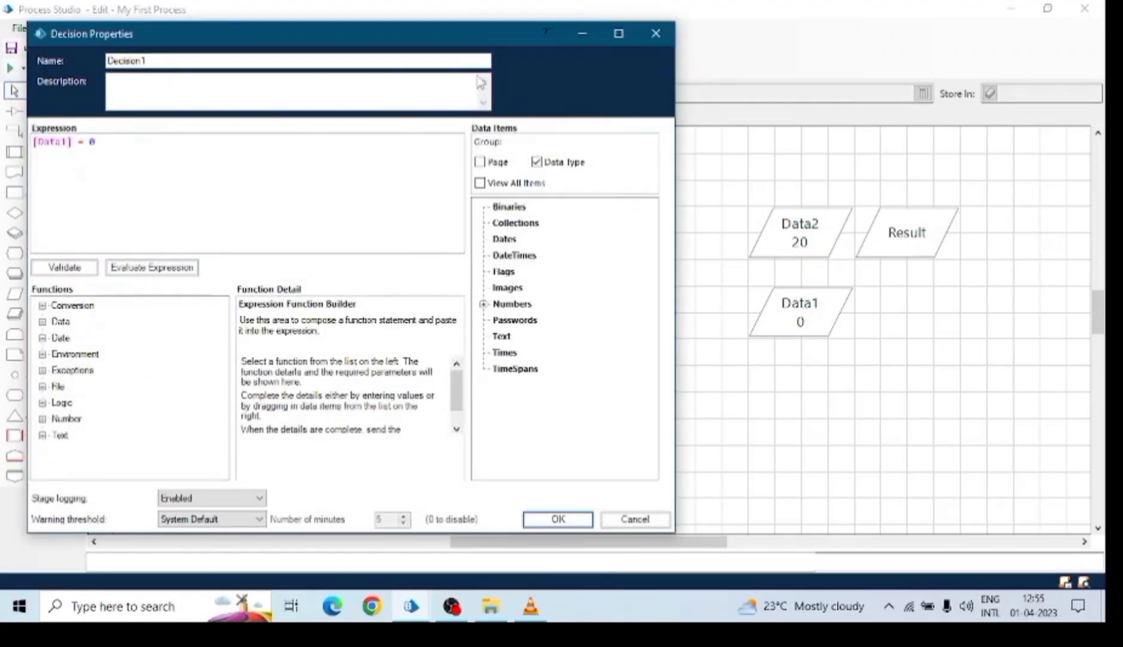
click(655, 34)
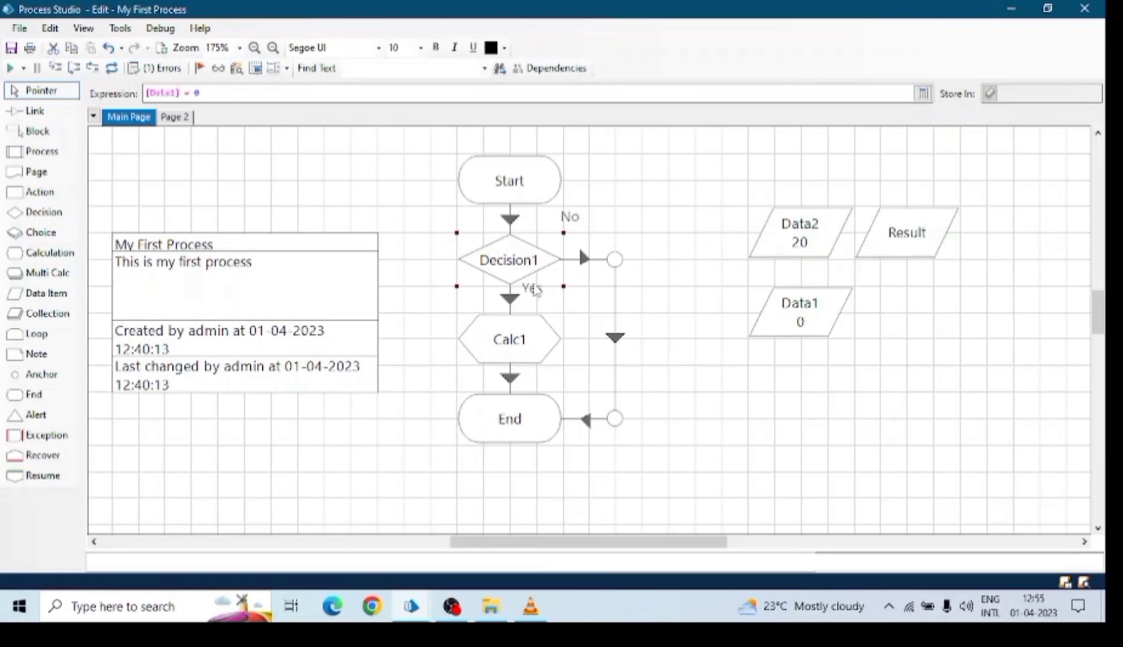
click(503, 340)
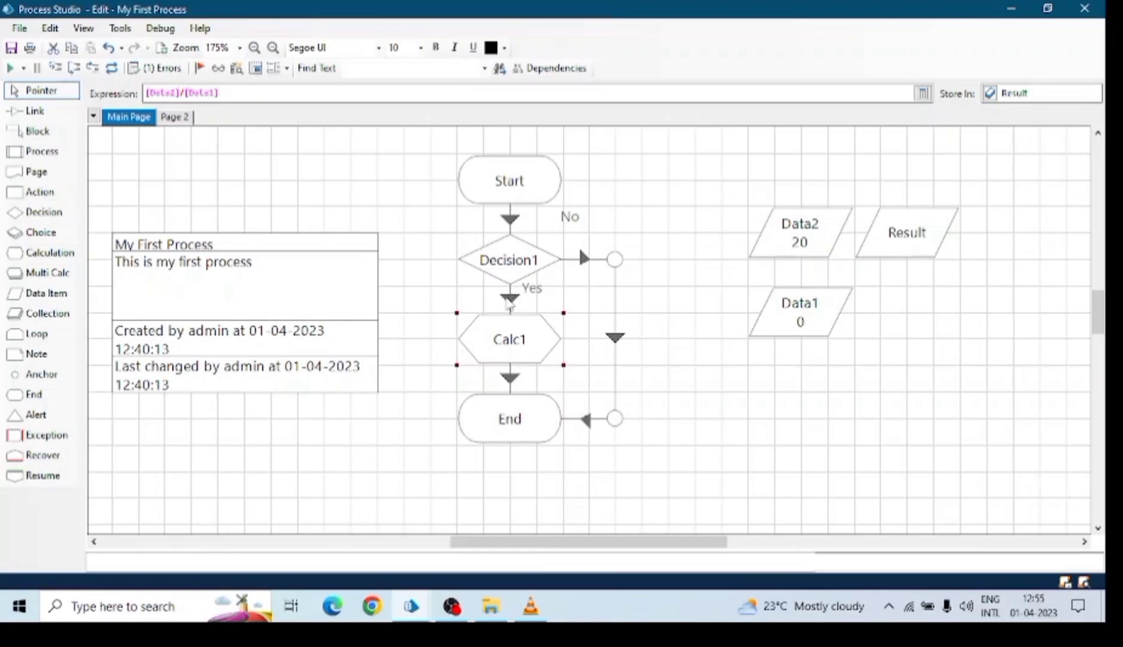
Switch Decision1's Yes/No branches so No leads to Calc1, and nudge Data1 slightly left.
right_click(509, 302)
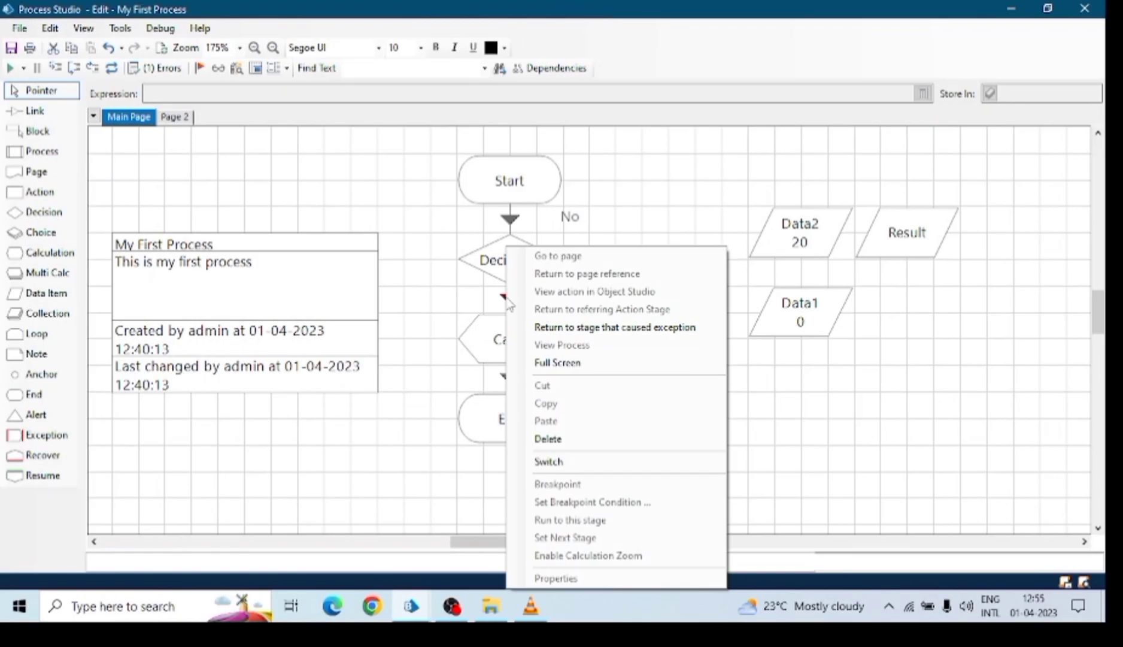
click(548, 463)
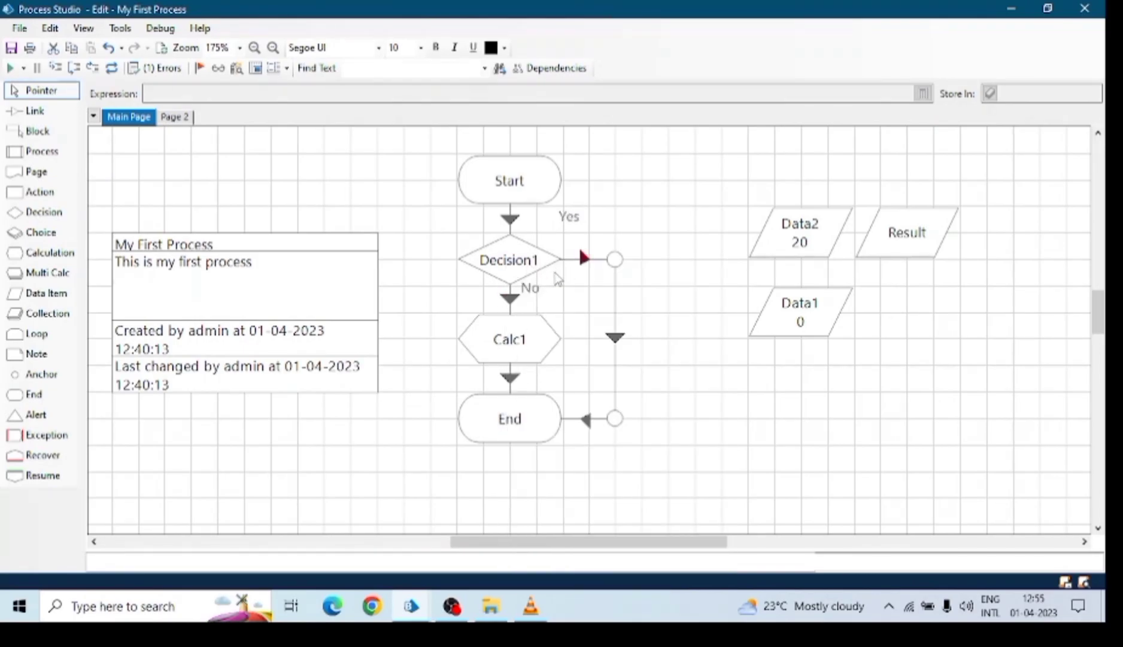
click(535, 267)
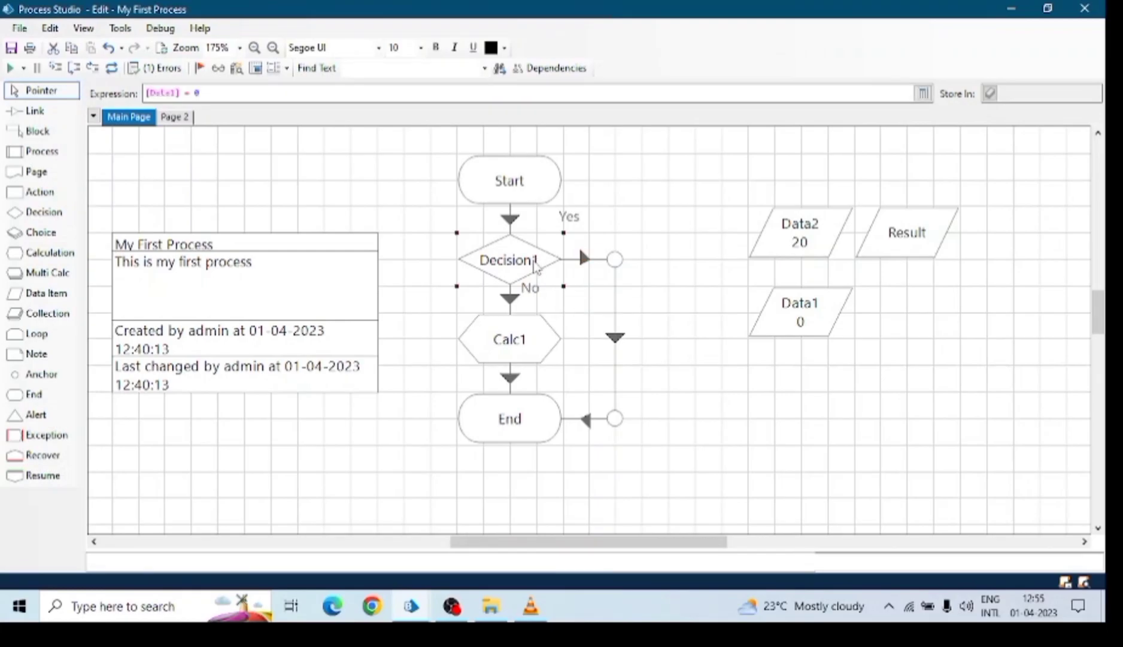
click(570, 230)
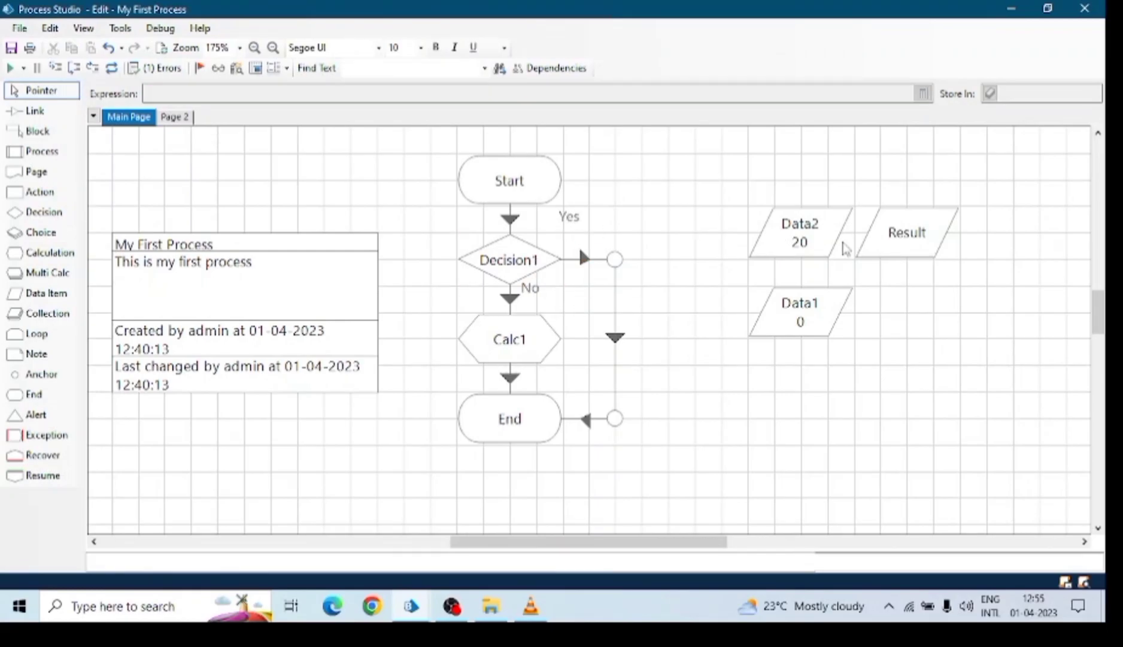
drag(825, 317, 799, 317)
click(525, 257)
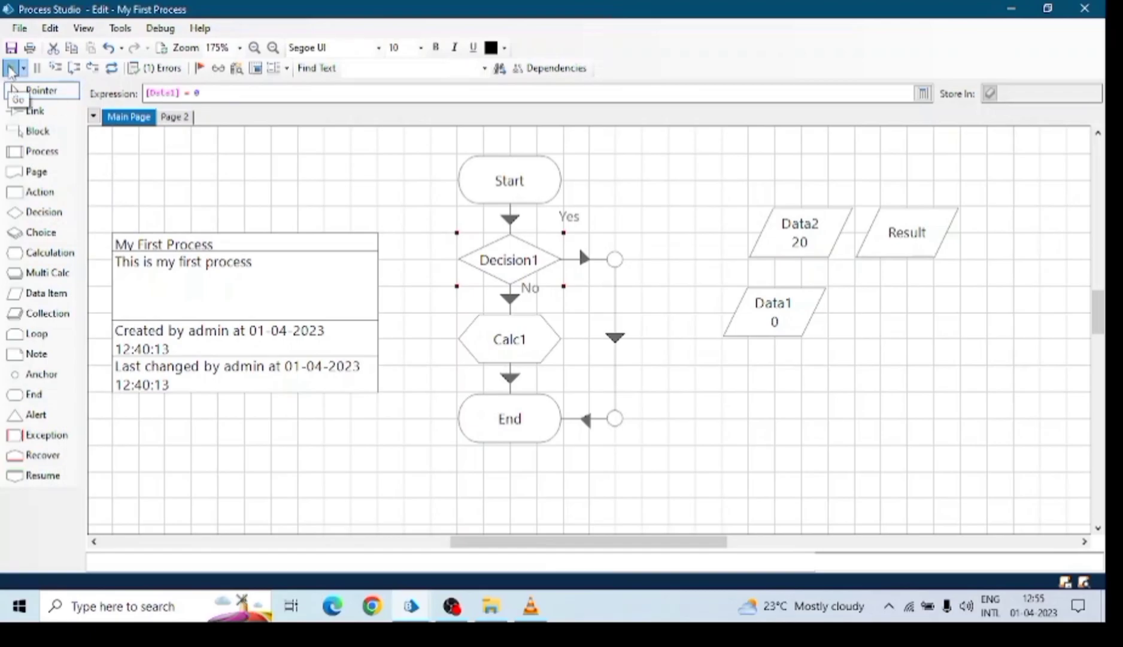
Run the process from Start through Decision1 to End, then select Data1.
click(11, 69)
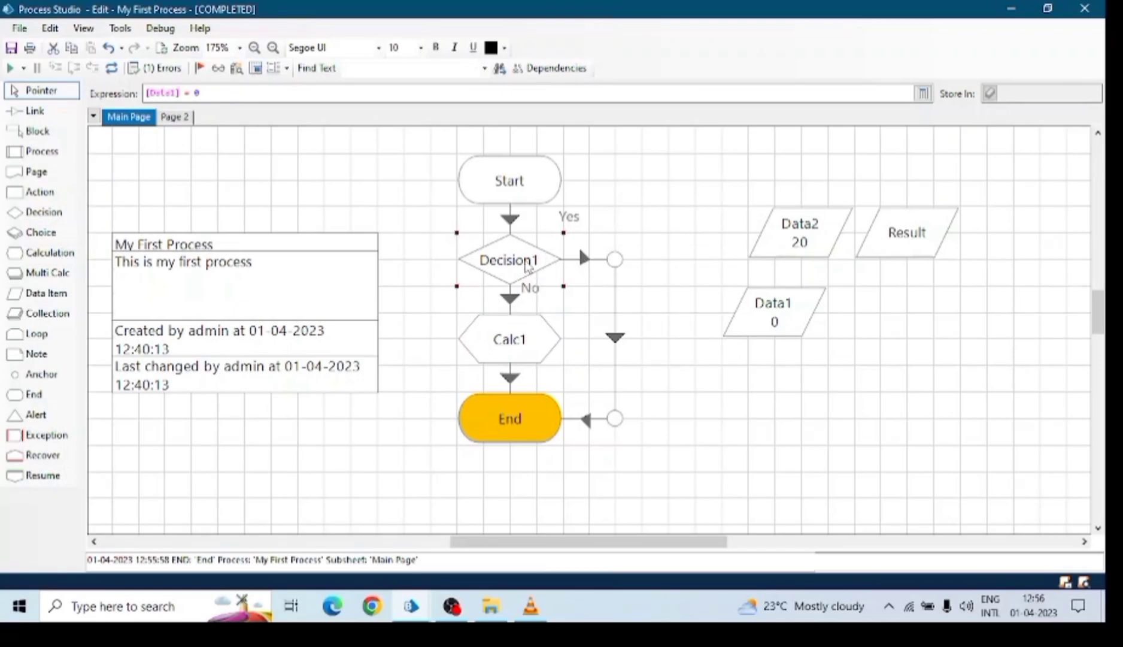
click(792, 323)
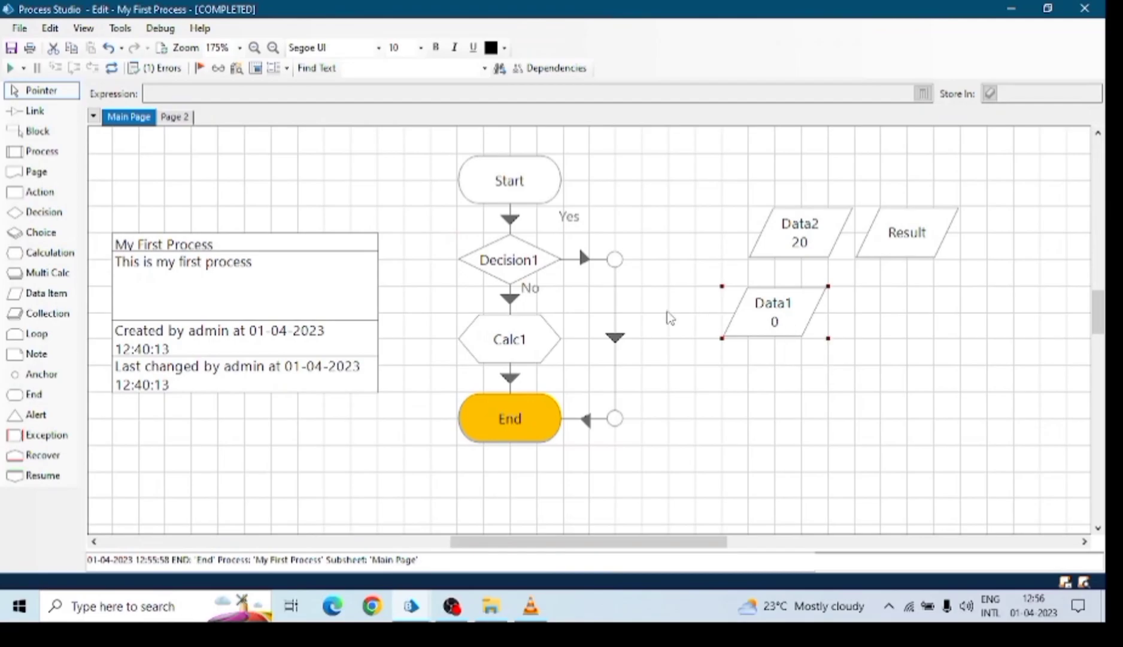
Set Data1's initial value to 10.
double_click(781, 317)
click(225, 208)
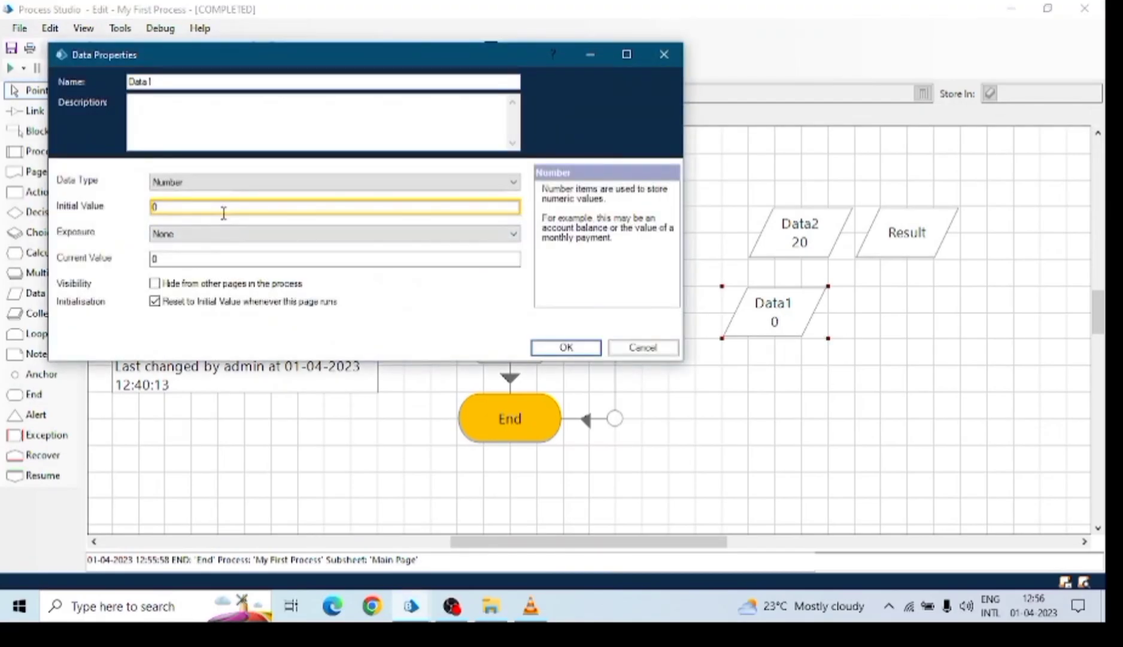
click(565, 348)
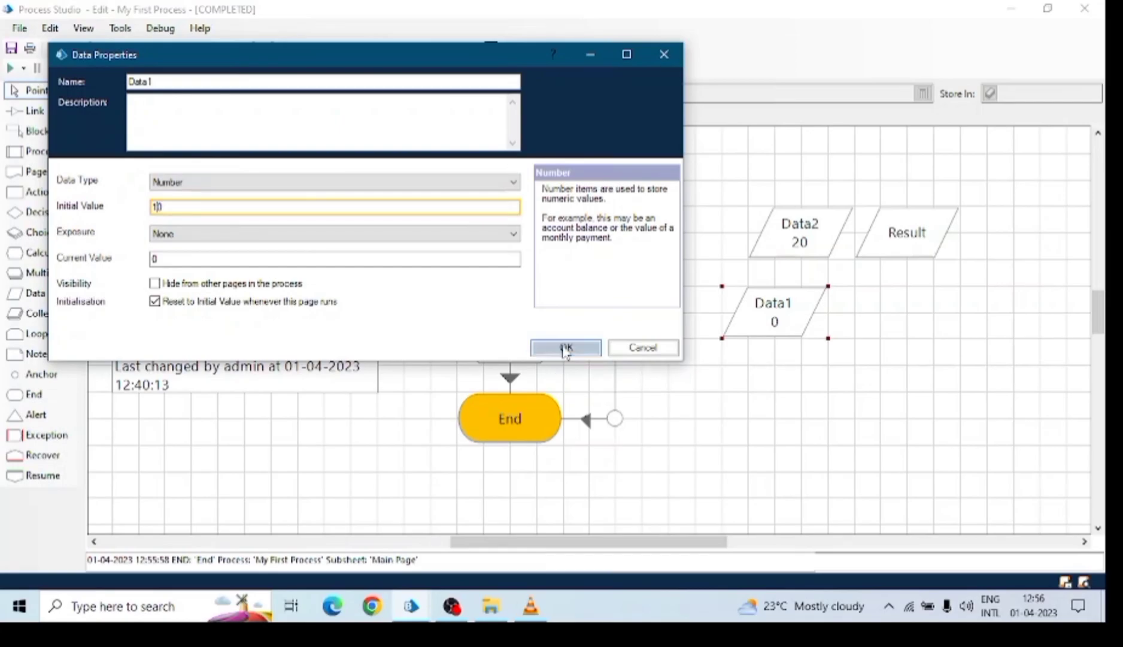
Reset and rerun the process so Result becomes 2, then open Calc1's calculation properties.
click(111, 67)
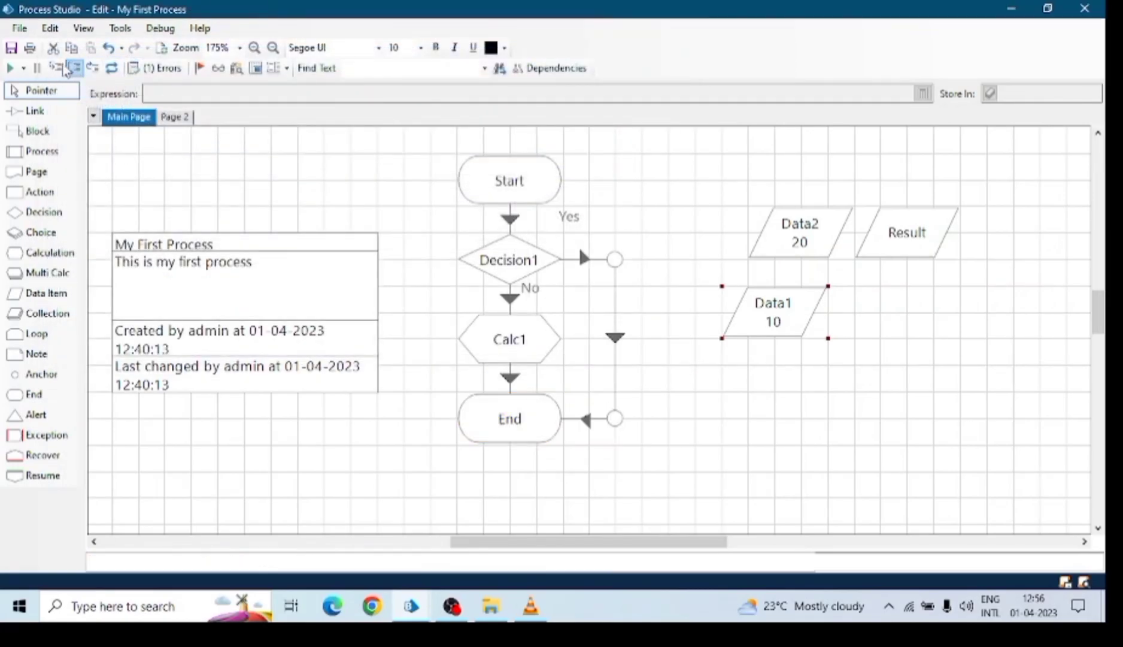
click(18, 67)
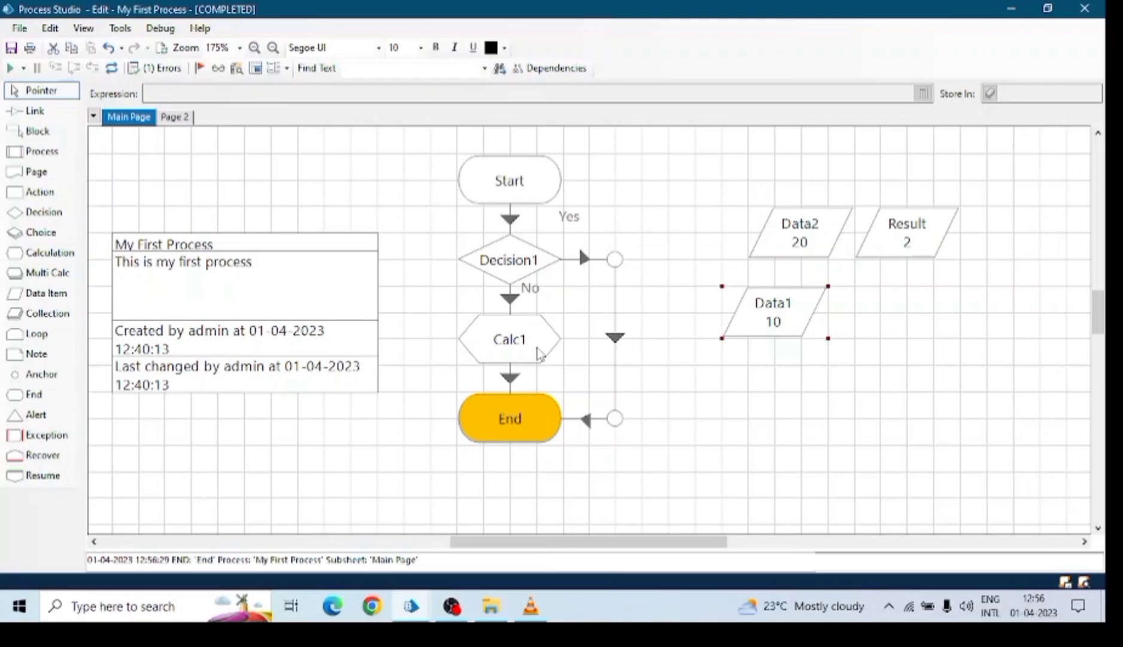
double_click(508, 328)
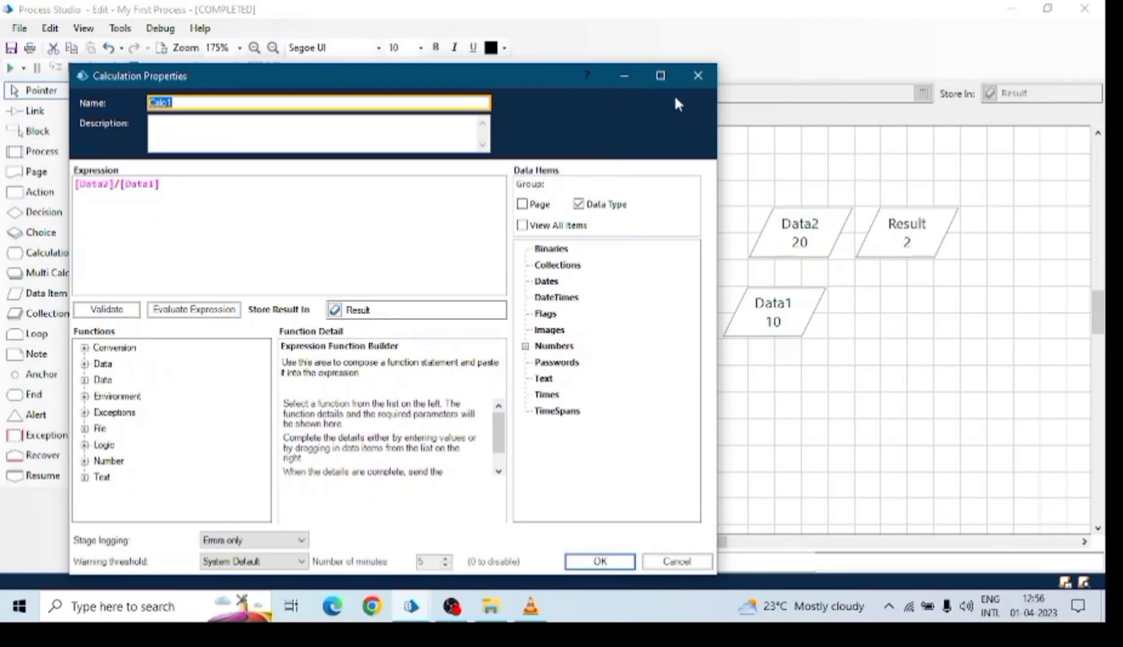
Close Calc1 and place a new Multi Calc stage, Multi1, beside Start.
click(697, 75)
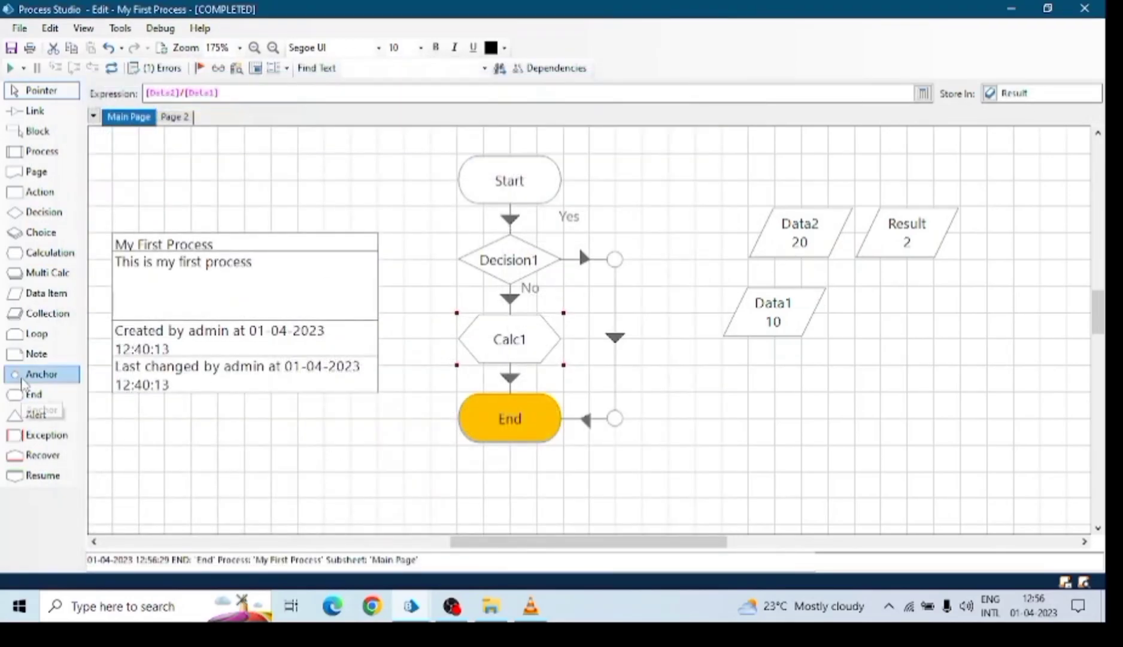
drag(47, 273, 663, 186)
double_click(663, 187)
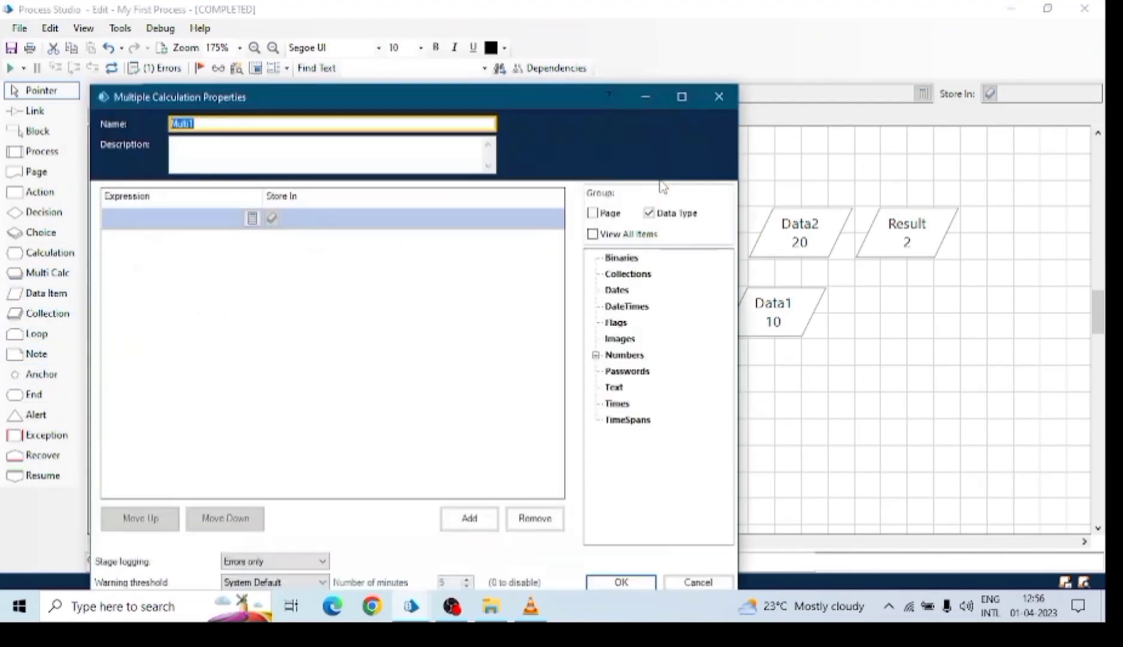
Give Multi1's first row the expression [Data2]*[Data1], stored in Result.
click(240, 217)
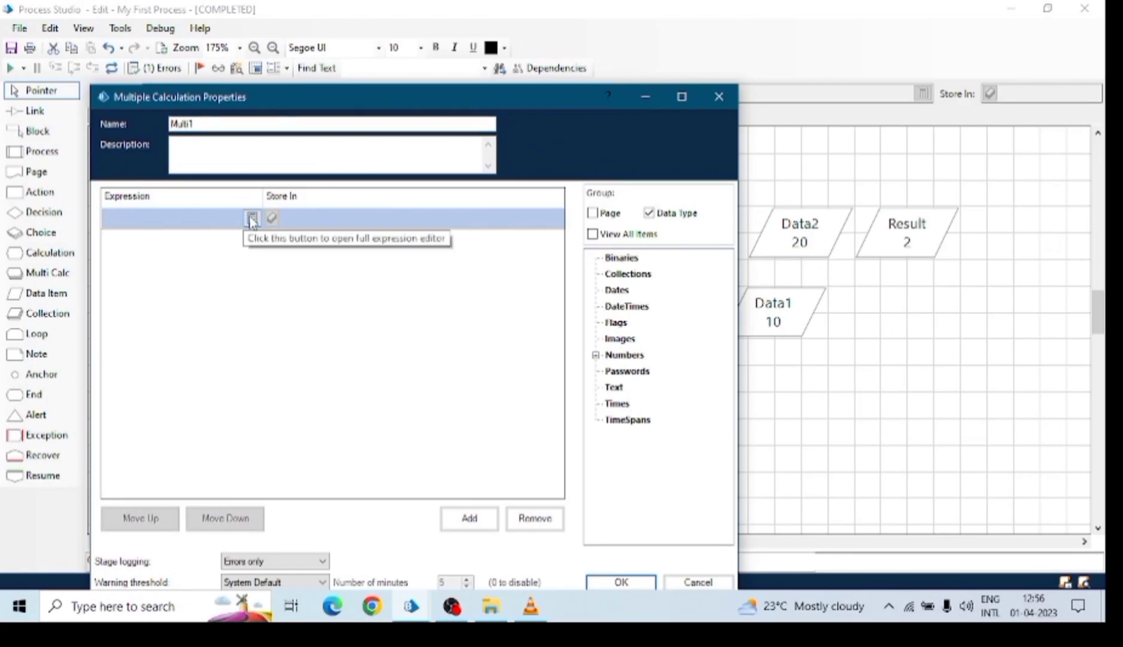
click(252, 217)
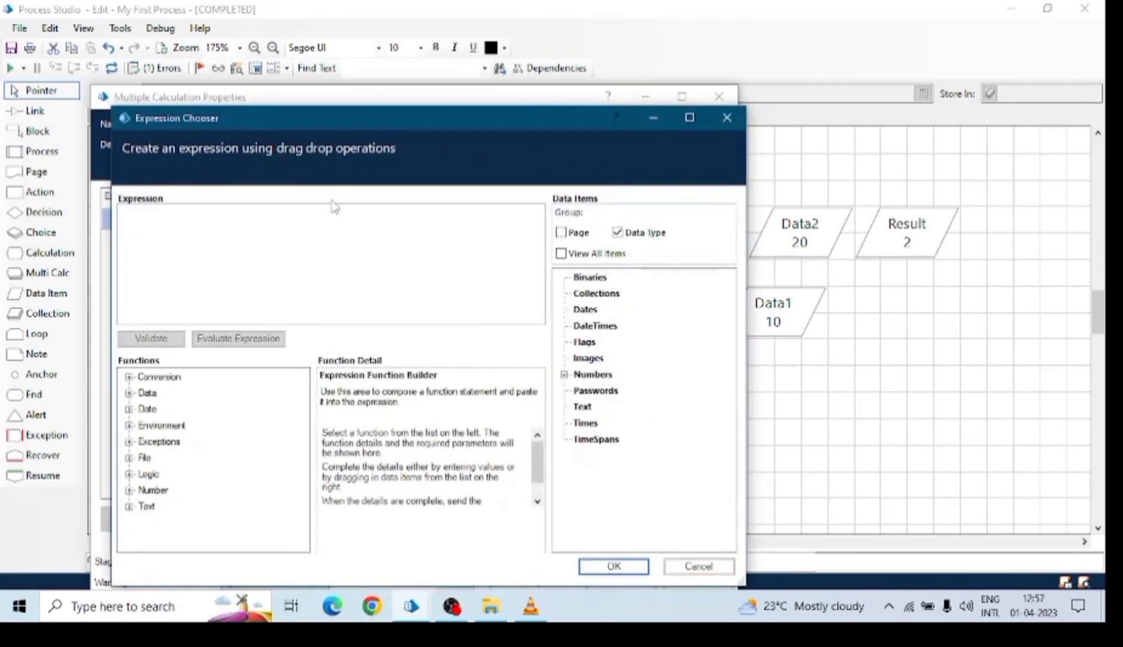
click(567, 374)
drag(602, 391, 354, 240)
drag(602, 406, 159, 213)
key(Right)
text(*)
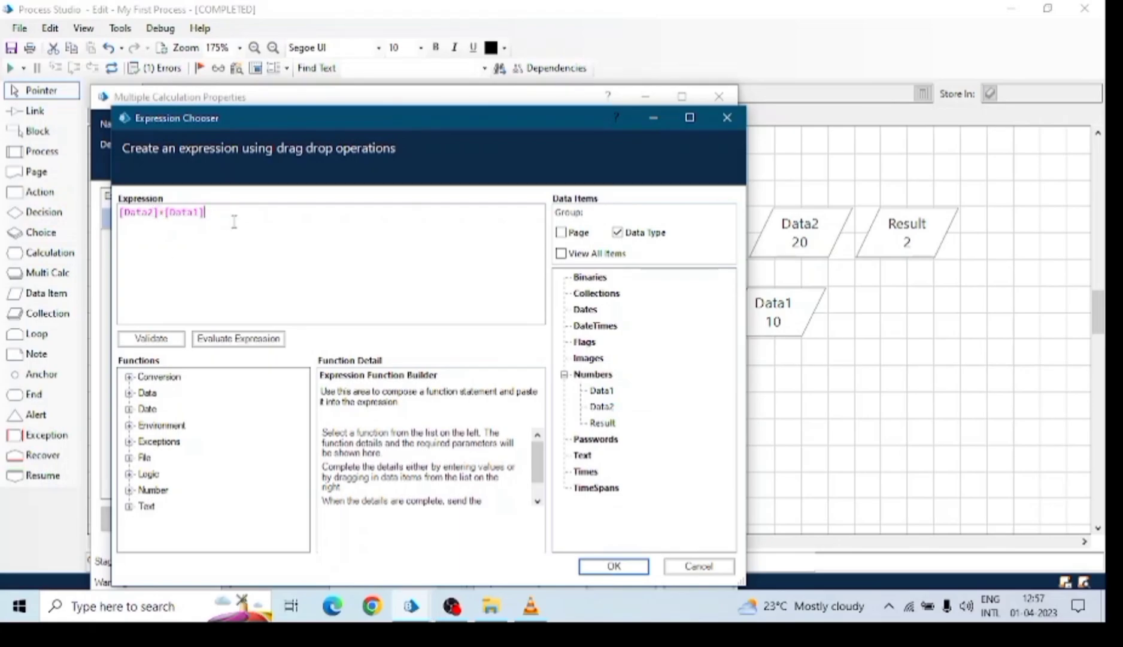
click(615, 563)
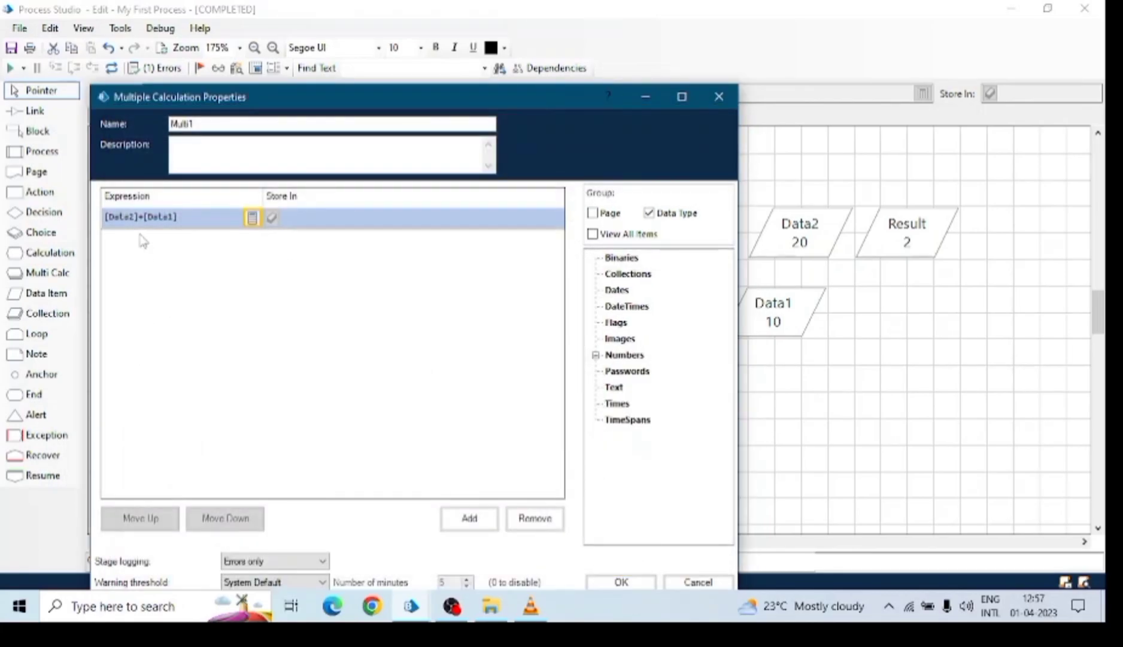
click(596, 355)
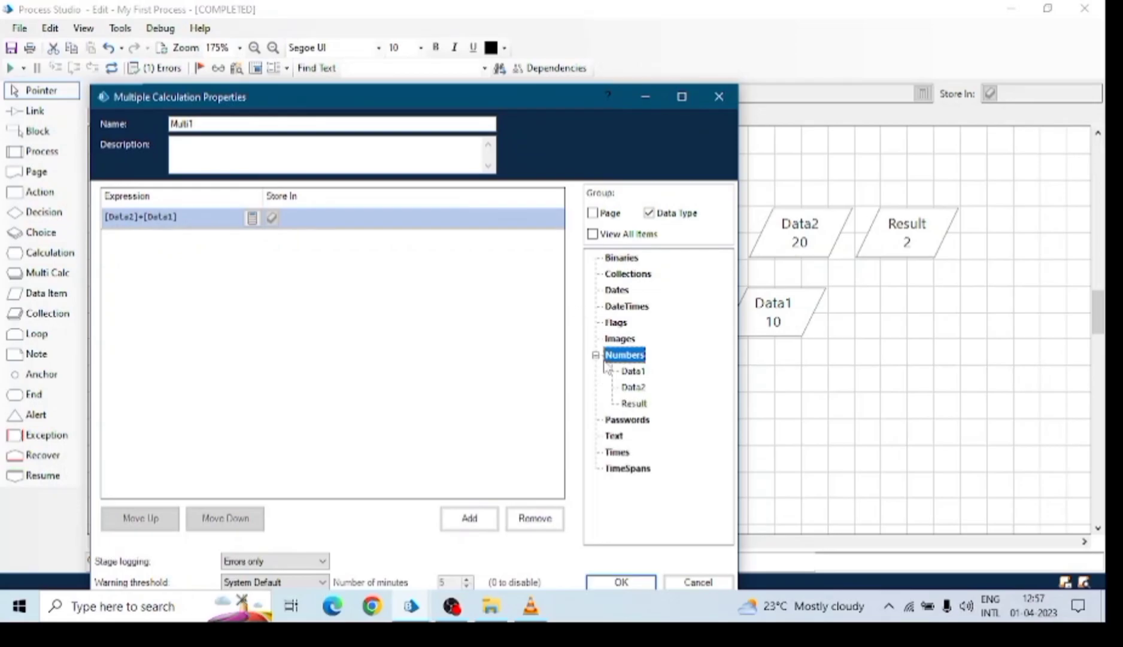
drag(634, 403, 351, 229)
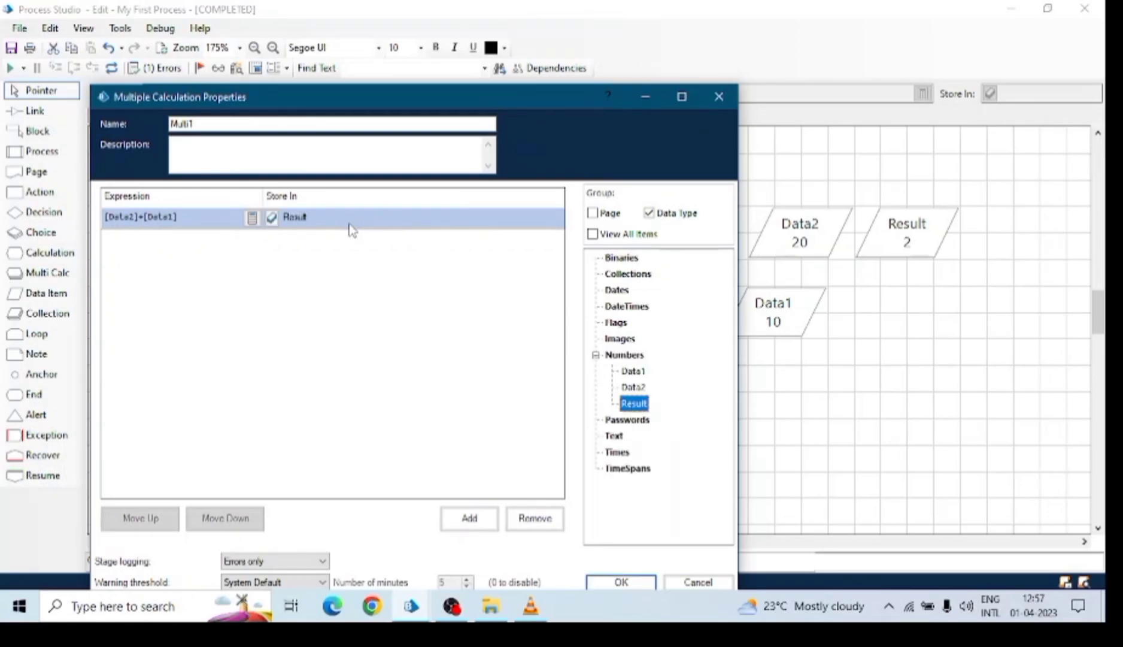
Add a second Multi1 row computing [Data2]-[Result] stored in Data1, and confirm the stage.
click(462, 528)
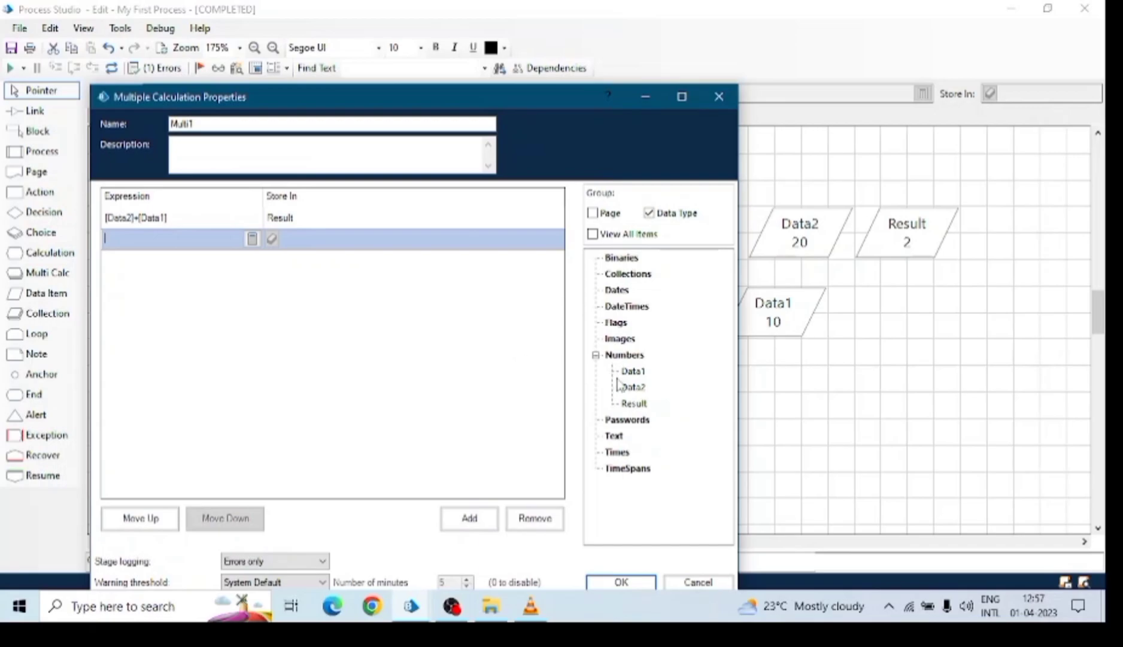
drag(641, 403, 180, 252)
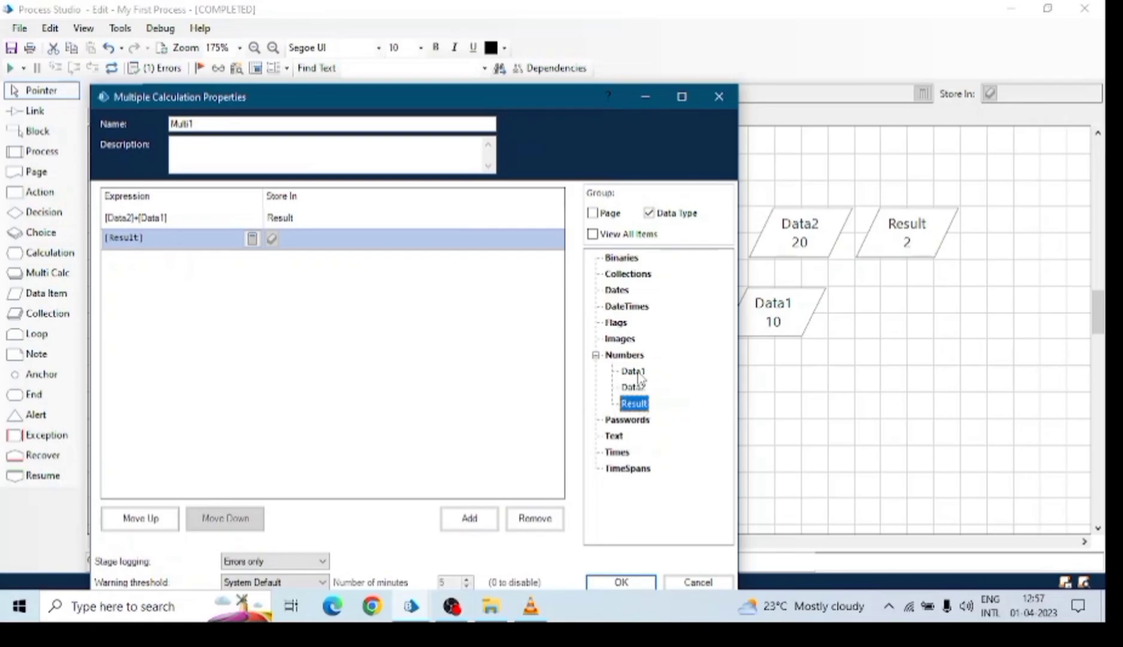
drag(639, 390, 140, 237)
click(252, 238)
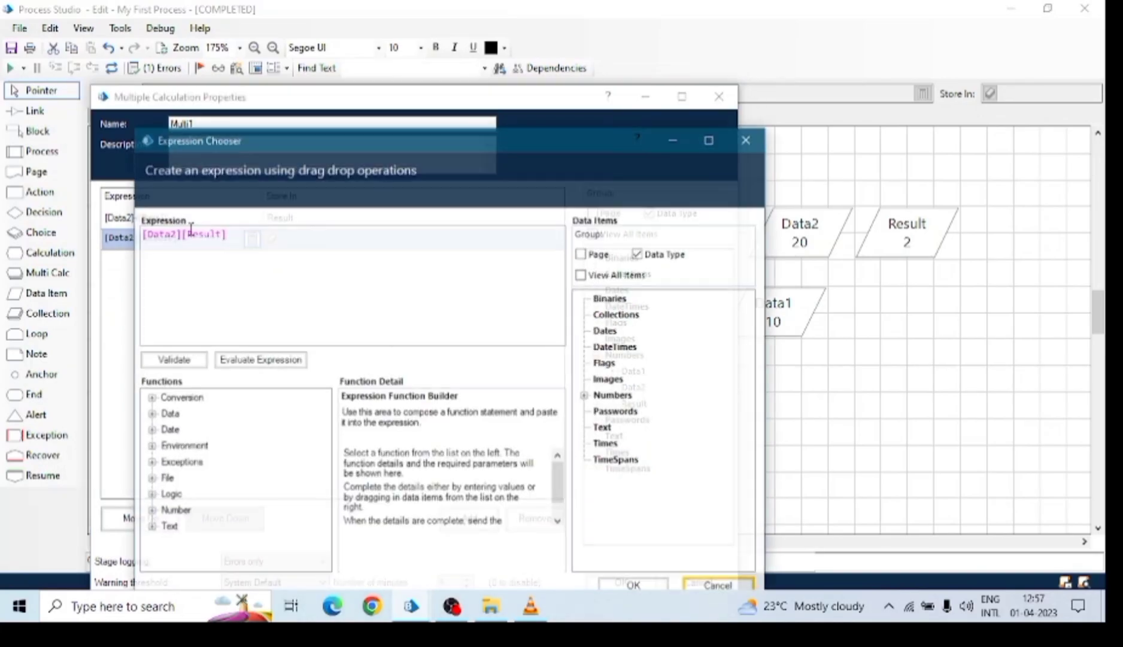
click(217, 290)
text(-)
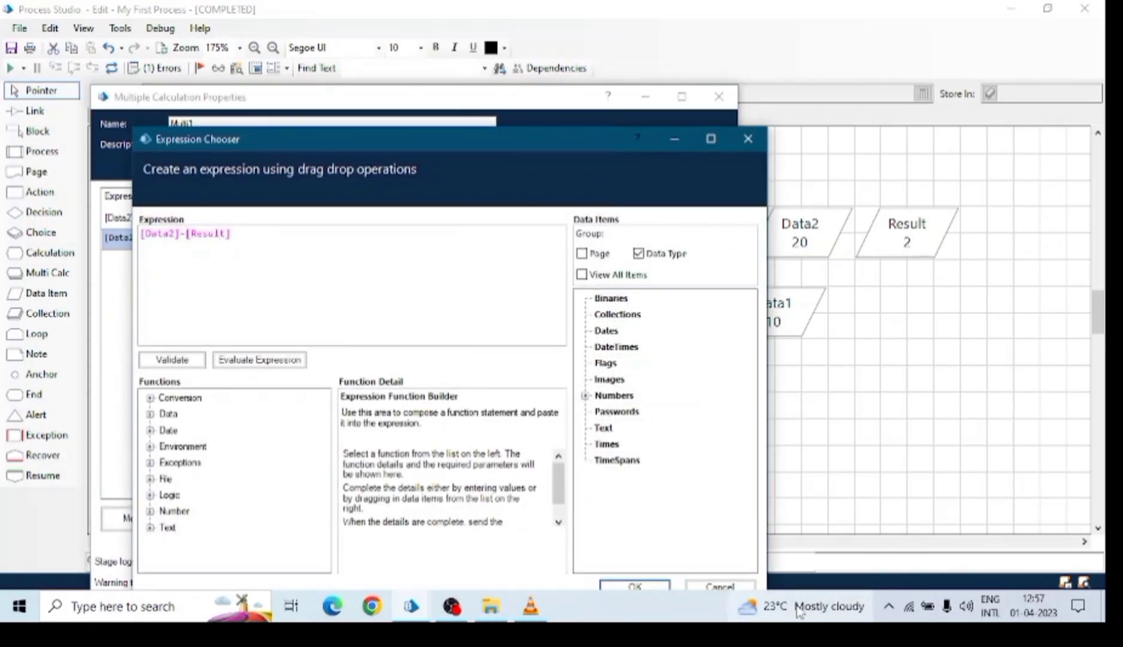
click(635, 586)
drag(634, 372, 312, 240)
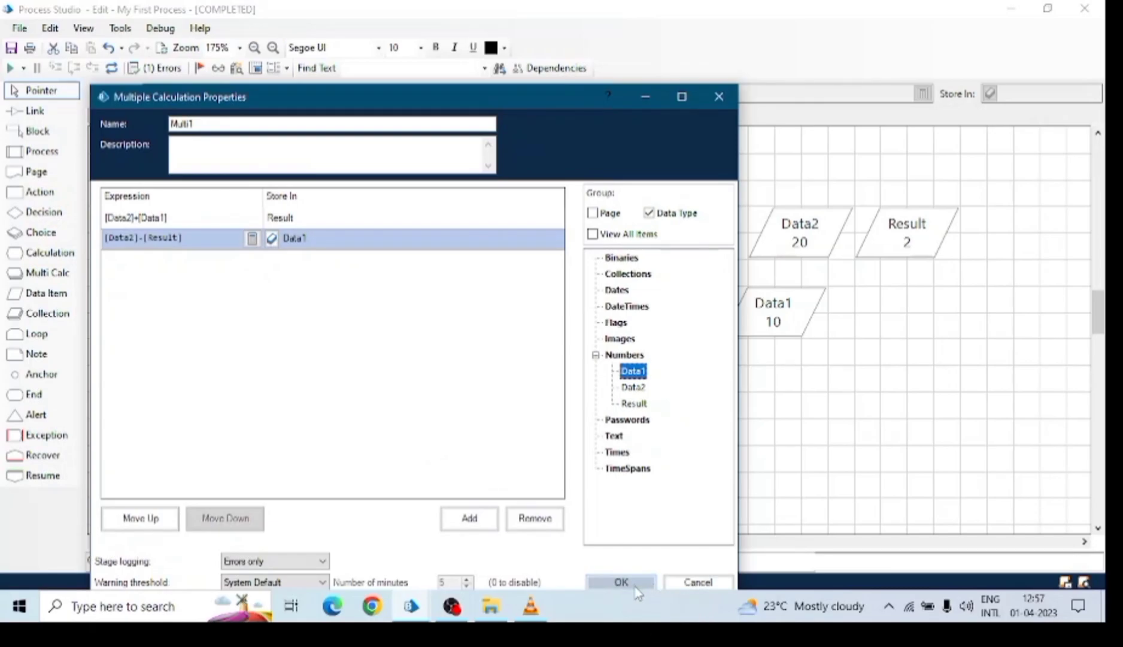
click(629, 584)
click(35, 111)
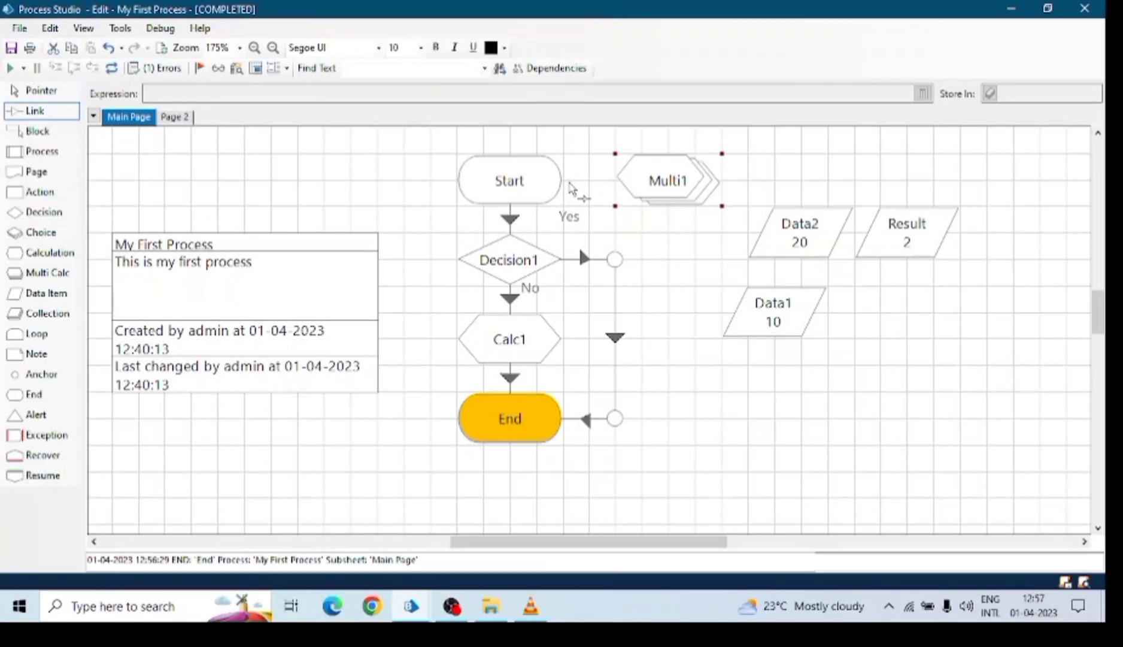
Link Start into Multi1 and Multi1 out to the anchor beside Decision1.
drag(538, 193, 659, 180)
drag(678, 191, 617, 261)
click(41, 90)
Move Start directly above Multi1 so the two line up in one column.
click(513, 261)
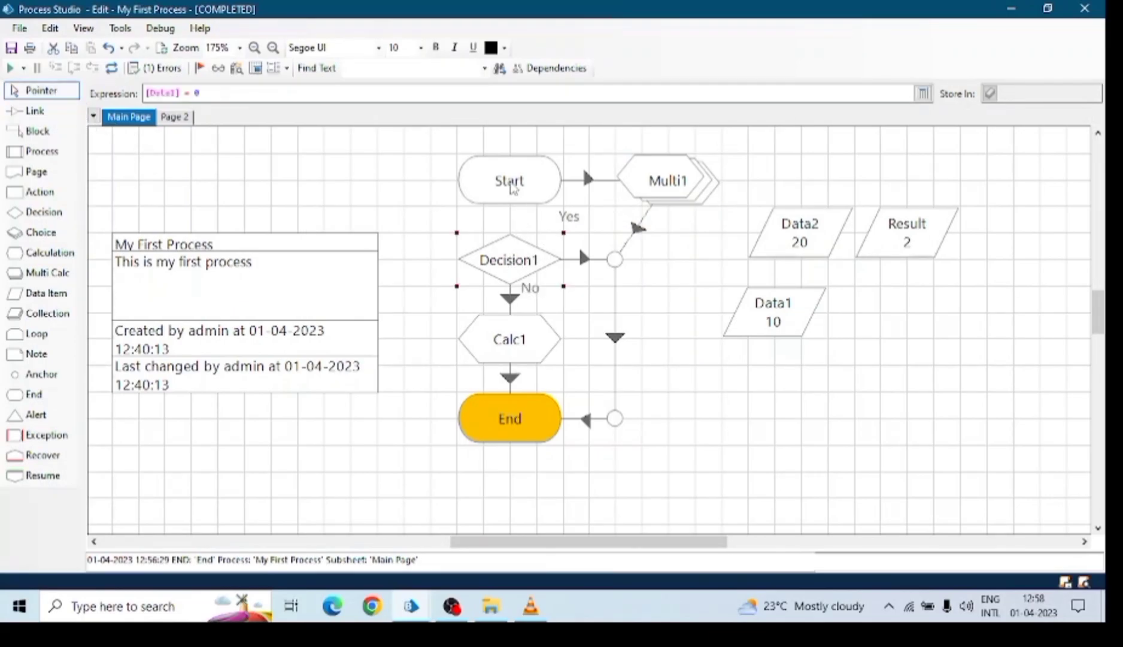
scroll(694, 315, up, 3)
click(529, 298)
drag(530, 298, 687, 191)
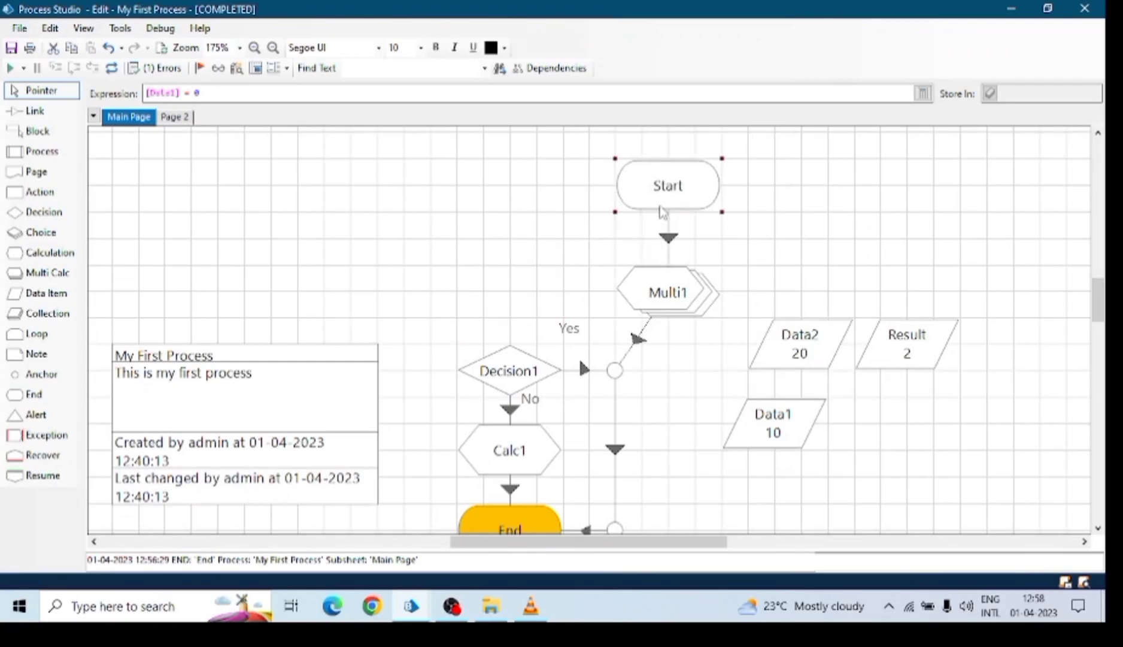
drag(674, 298, 621, 298)
drag(663, 197, 611, 201)
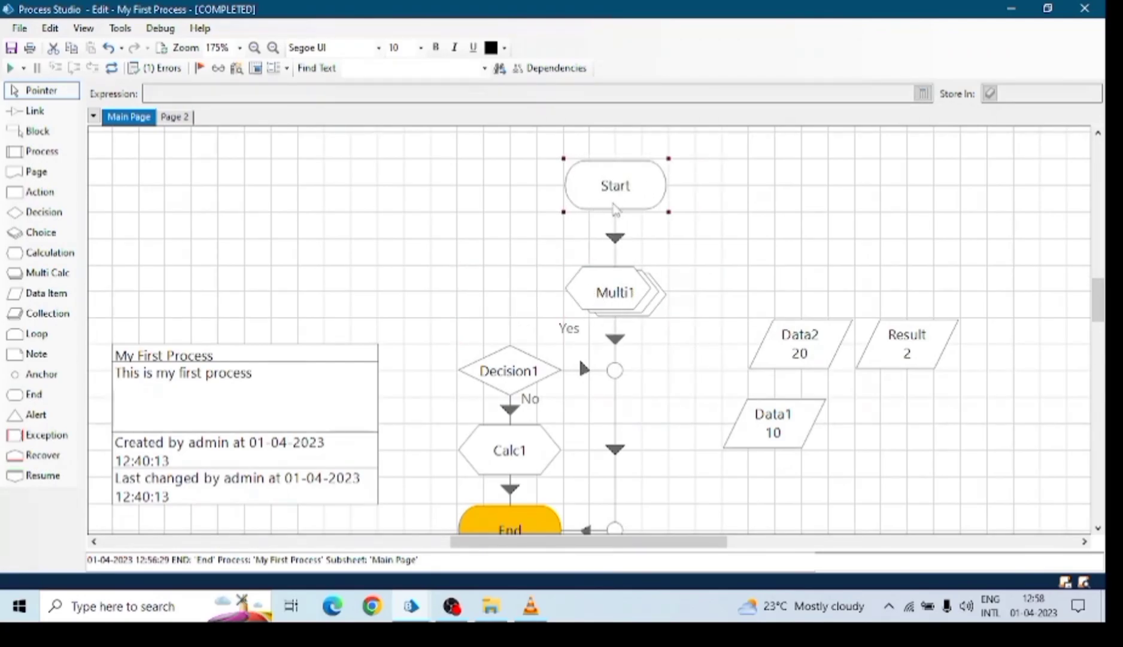
scroll(669, 238, down, 1)
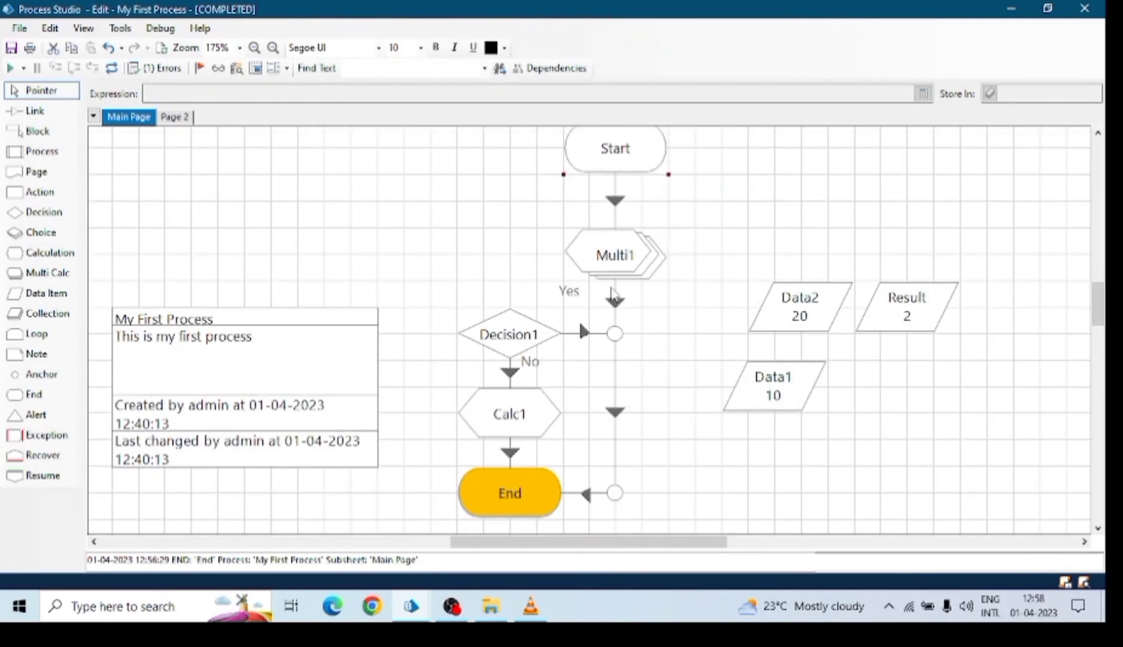
scroll(615, 157, up, 1)
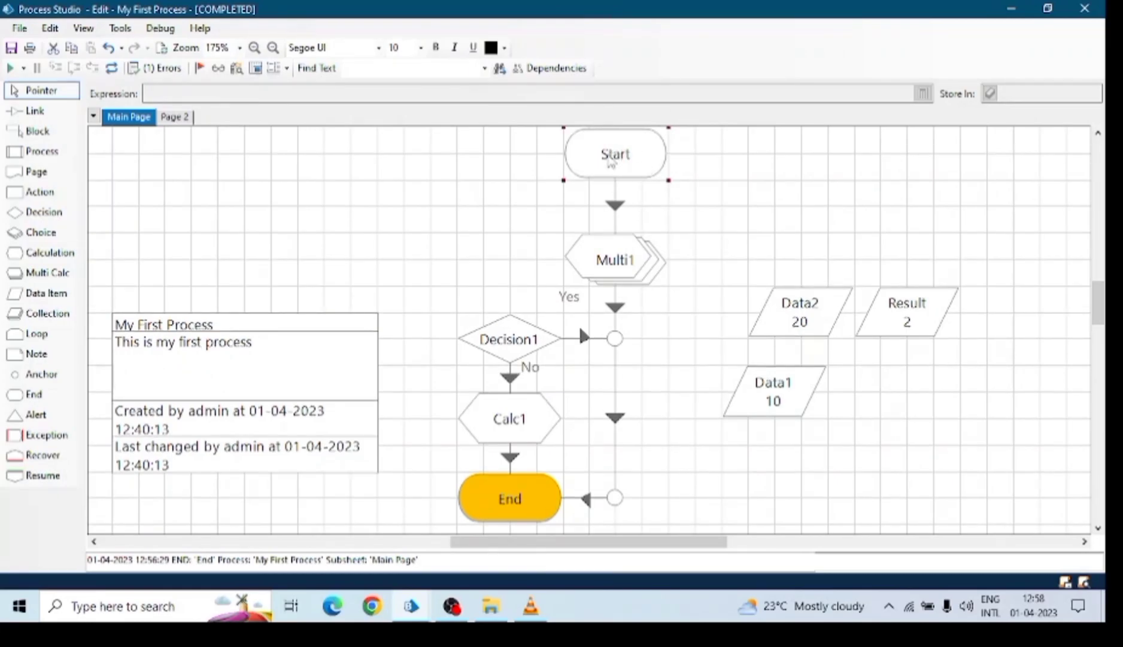
Check Multi1, its outgoing link and End, then reset the previous run's results.
click(619, 279)
click(617, 312)
click(629, 399)
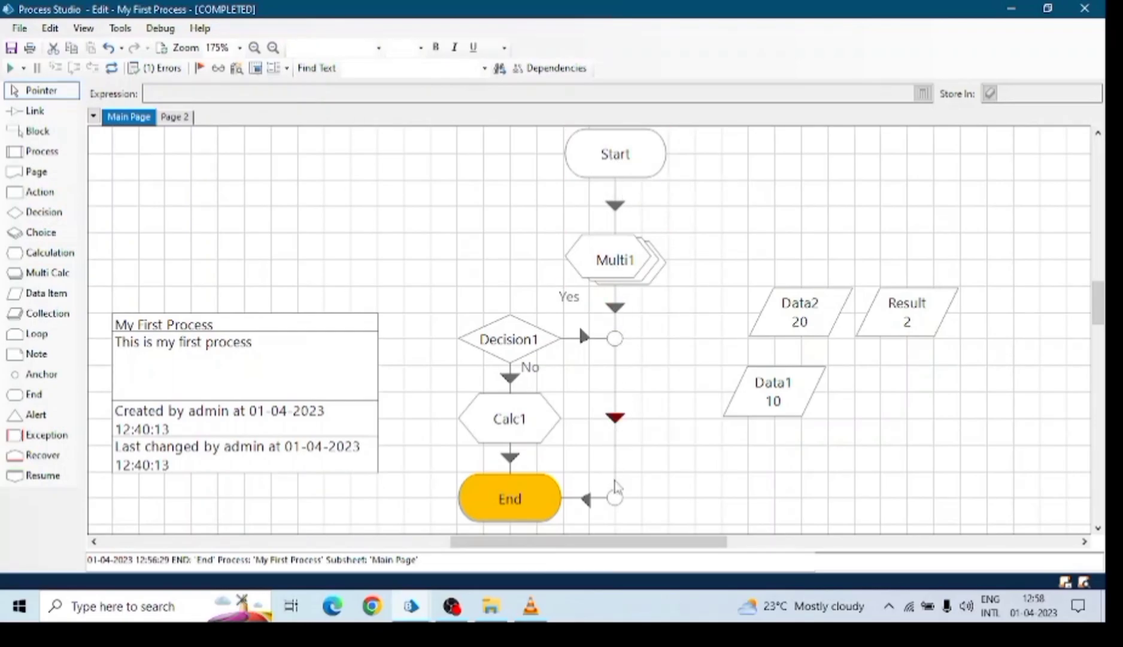
click(530, 510)
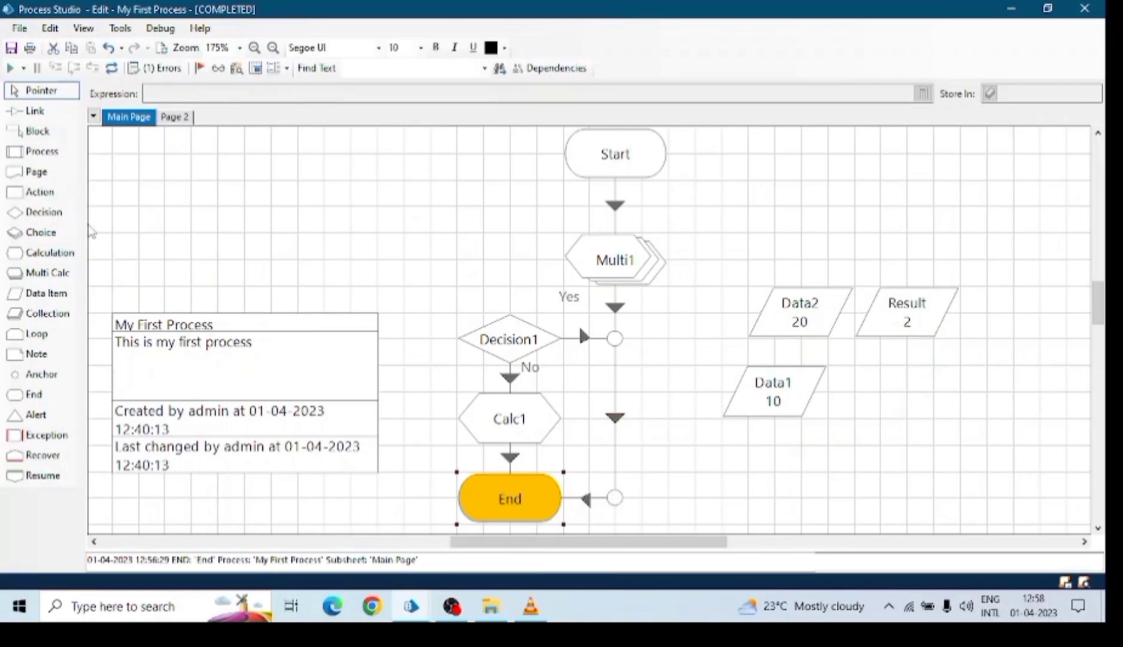
click(111, 67)
Review Decision1's expression and Calc1's calculation, and lower Start slightly.
click(500, 340)
click(515, 411)
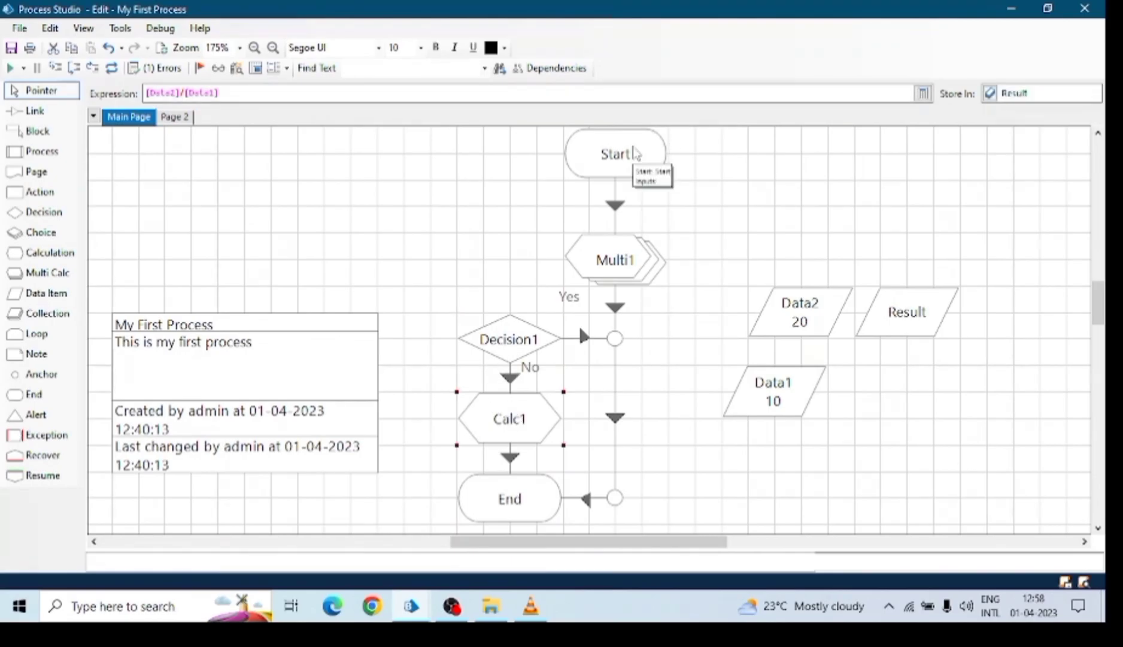
click(624, 262)
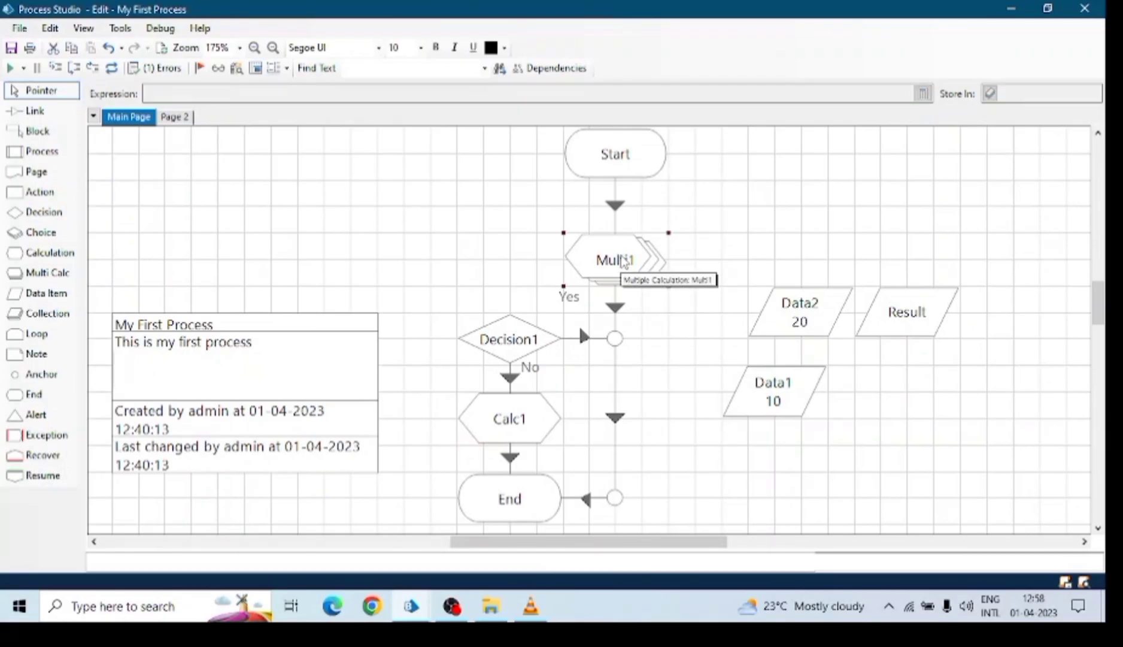
click(525, 339)
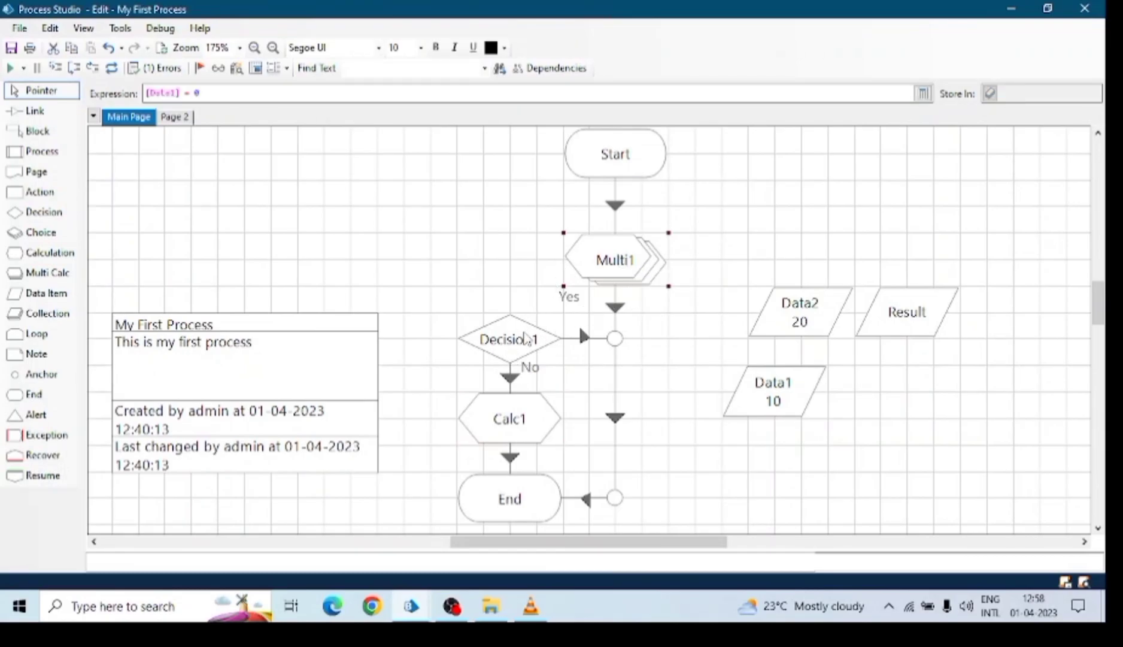
click(625, 273)
click(621, 344)
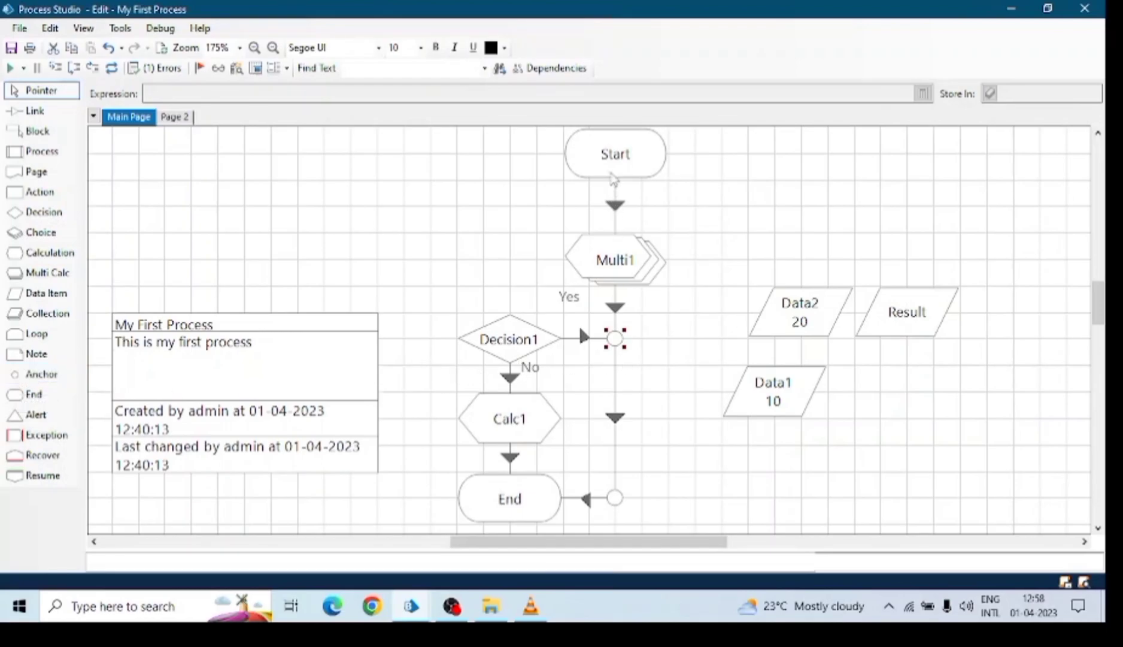
drag(613, 153, 612, 180)
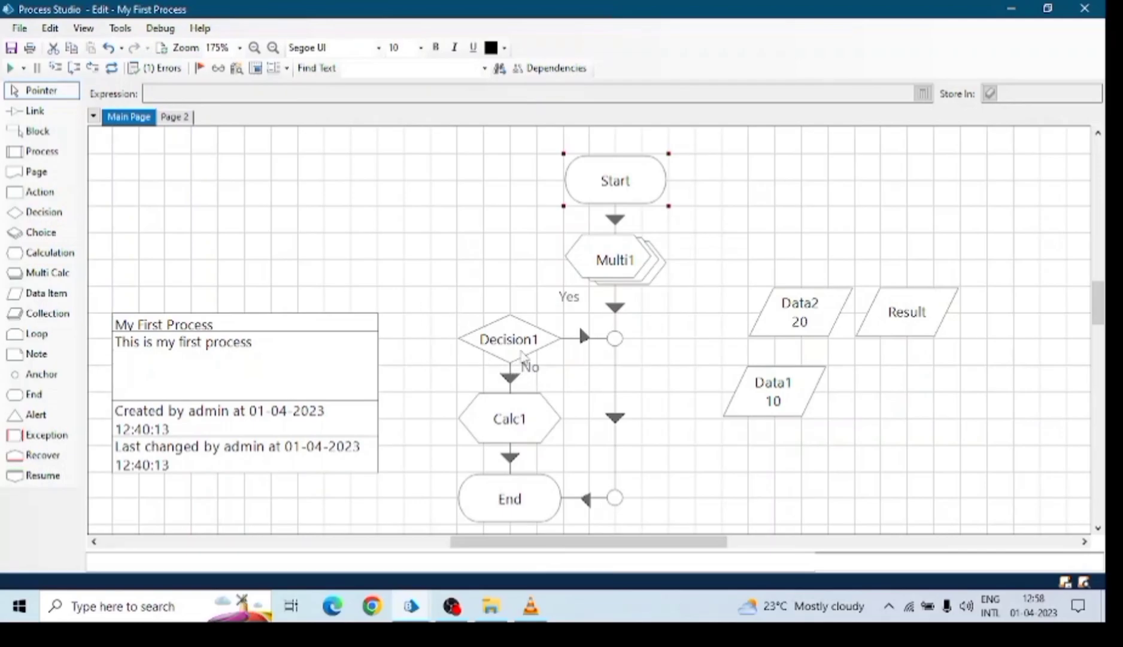
mouse_move(522, 353)
Run the process to get Result 30 and Data1 -10, then delete Decision1.
click(11, 68)
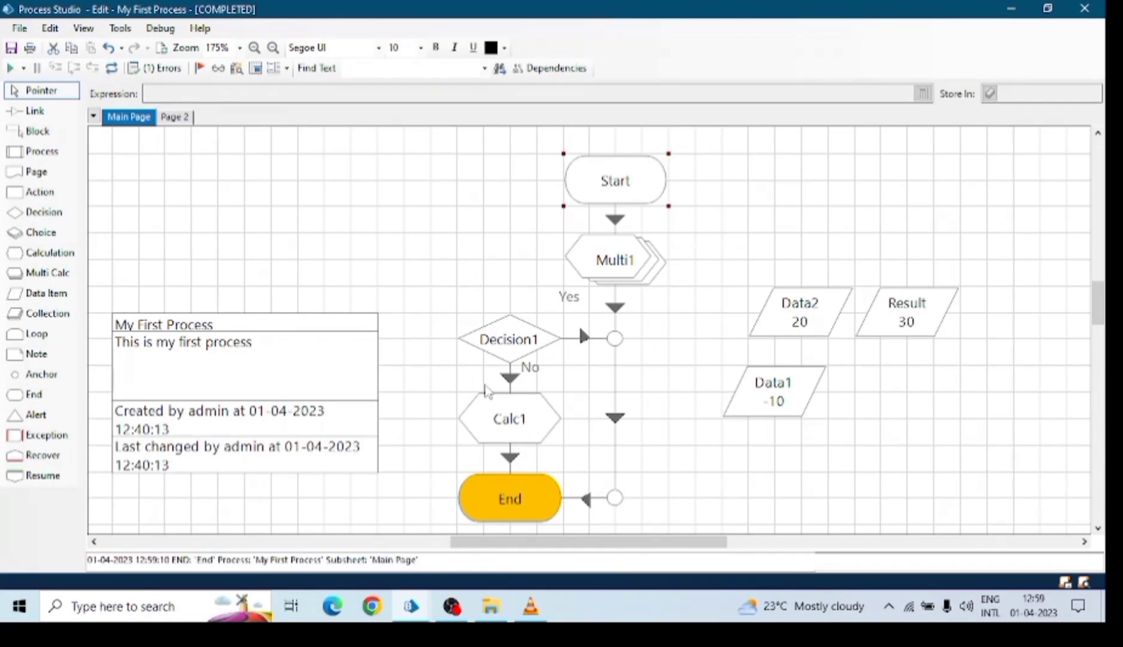
click(482, 352)
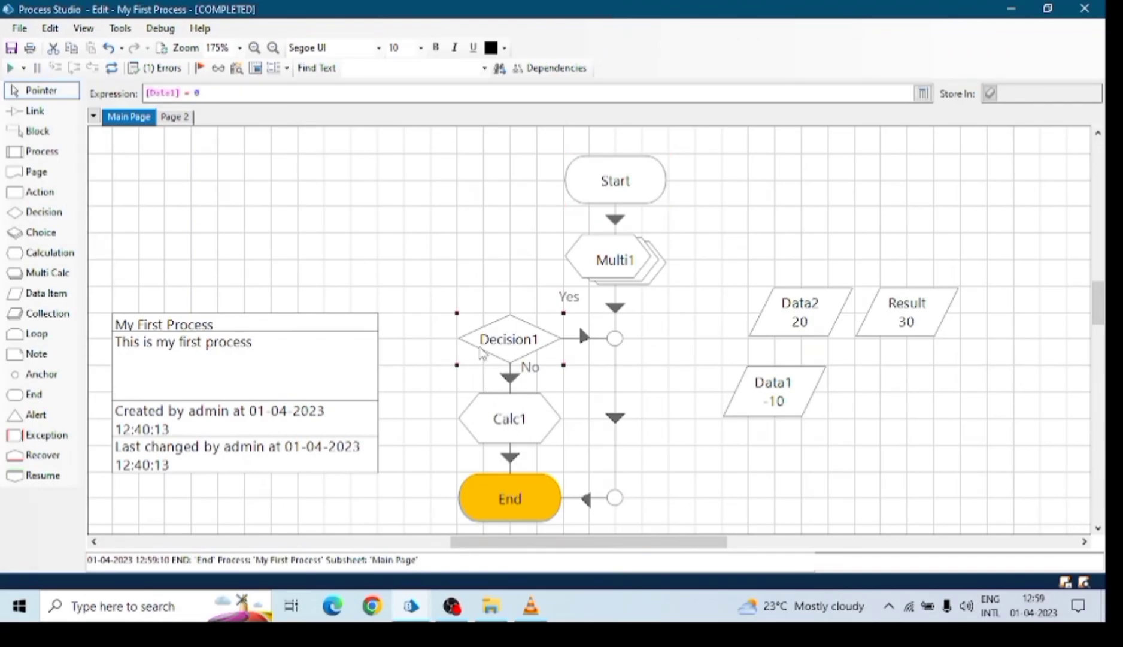
key(Delete)
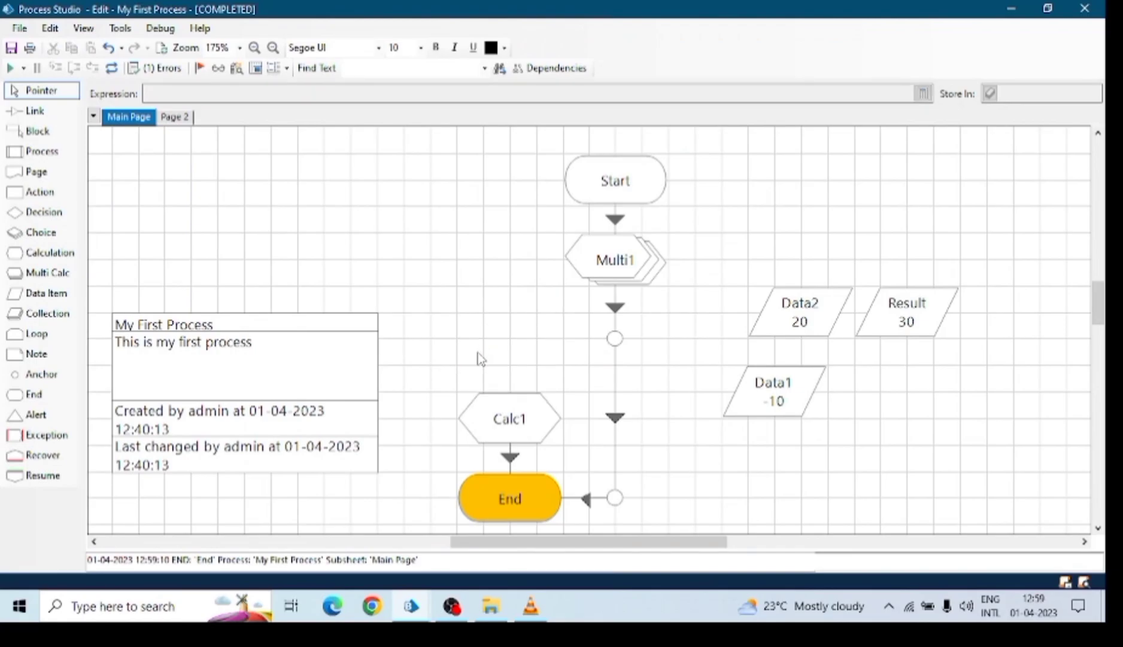
Delete Calc1 and the two leftover anchors beside End and below Multi1.
click(534, 440)
key(Delete)
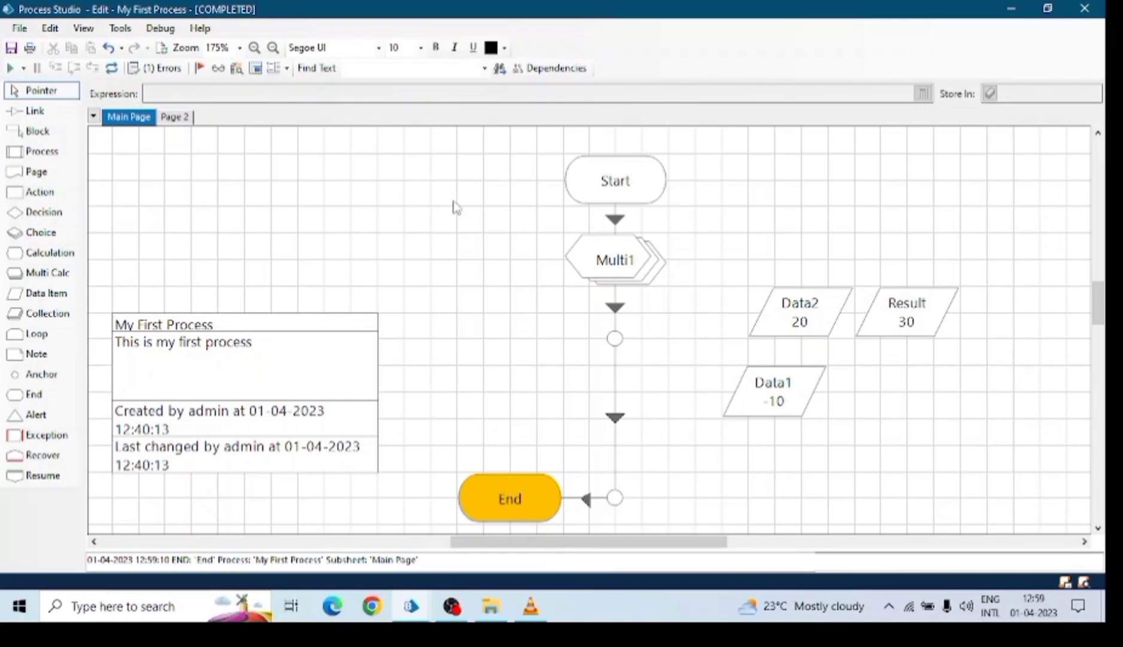
click(617, 497)
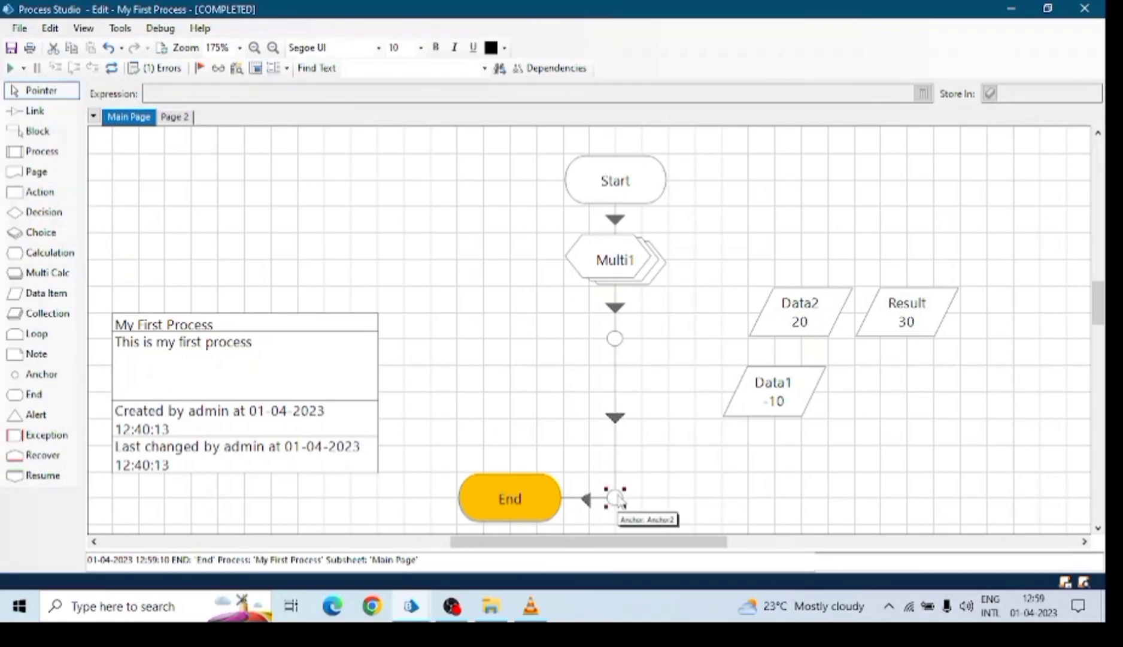
key(Delete)
click(615, 341)
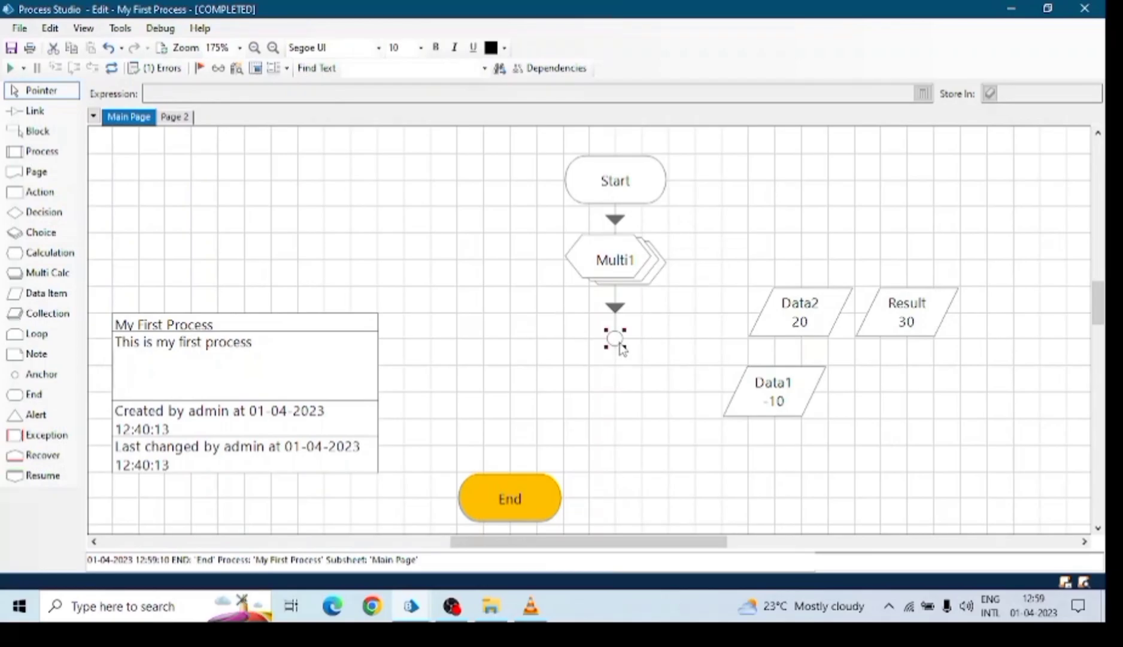
key(Delete)
Move End just below Multi1 and reset the run so Result is blank.
drag(537, 505, 646, 359)
click(111, 68)
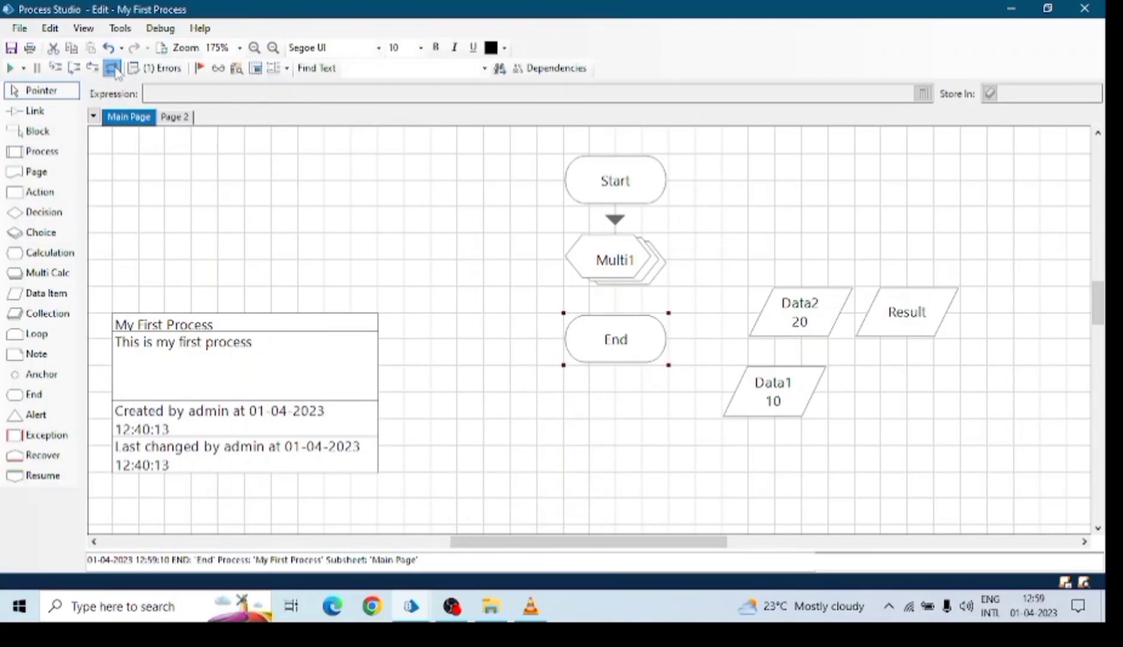
click(42, 151)
click(615, 263)
Draw a link from Multi1 down to End, then return to the Pointer tool.
click(35, 111)
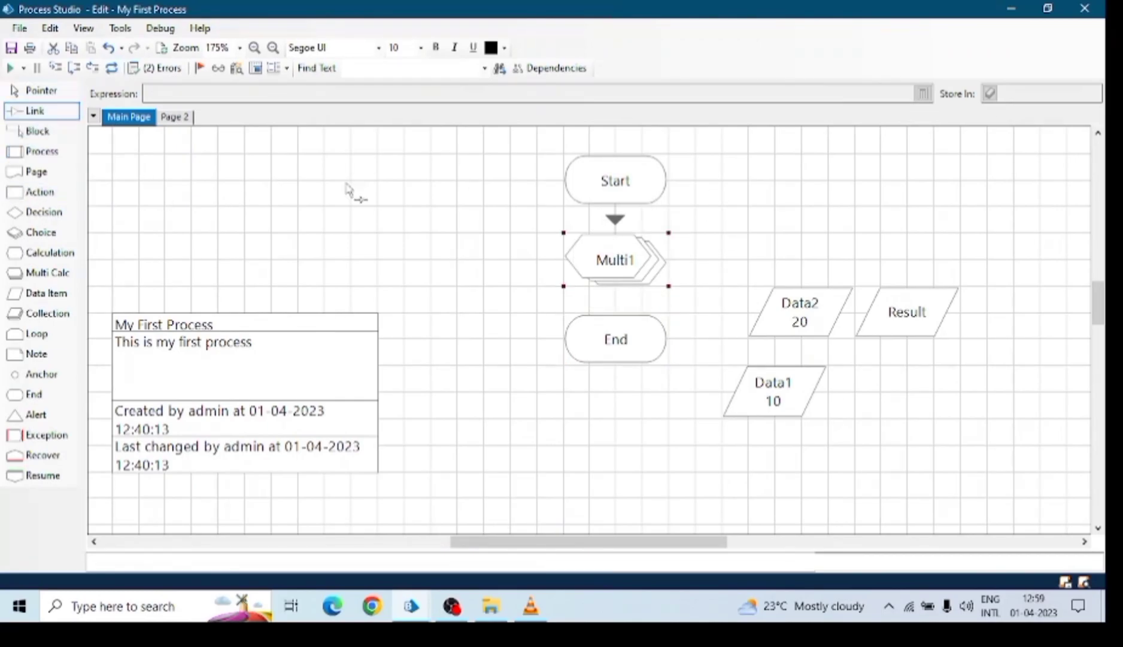
mouse_move(622, 270)
mouse_down()
mouse_move(624, 319)
mouse_move(612, 331)
mouse_up()
click(42, 90)
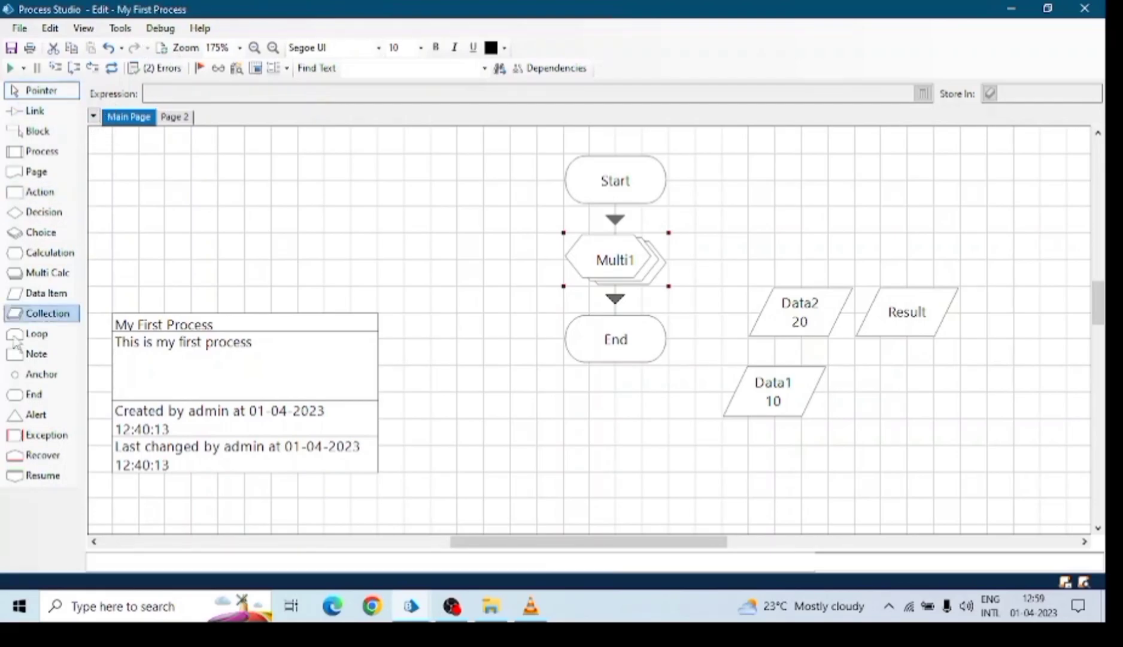
scroll(569, 368, up, 1)
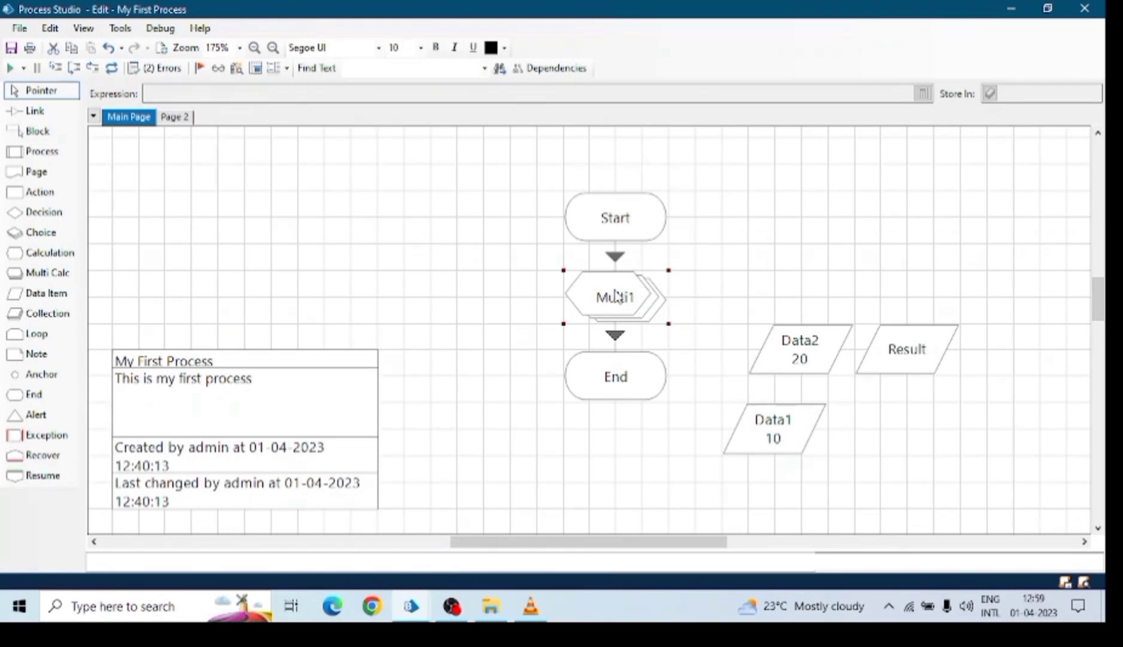
Drag Data2 and Data1 up into a row right of Start, leaving Result beneath them.
drag(811, 349, 786, 217)
drag(777, 399, 895, 189)
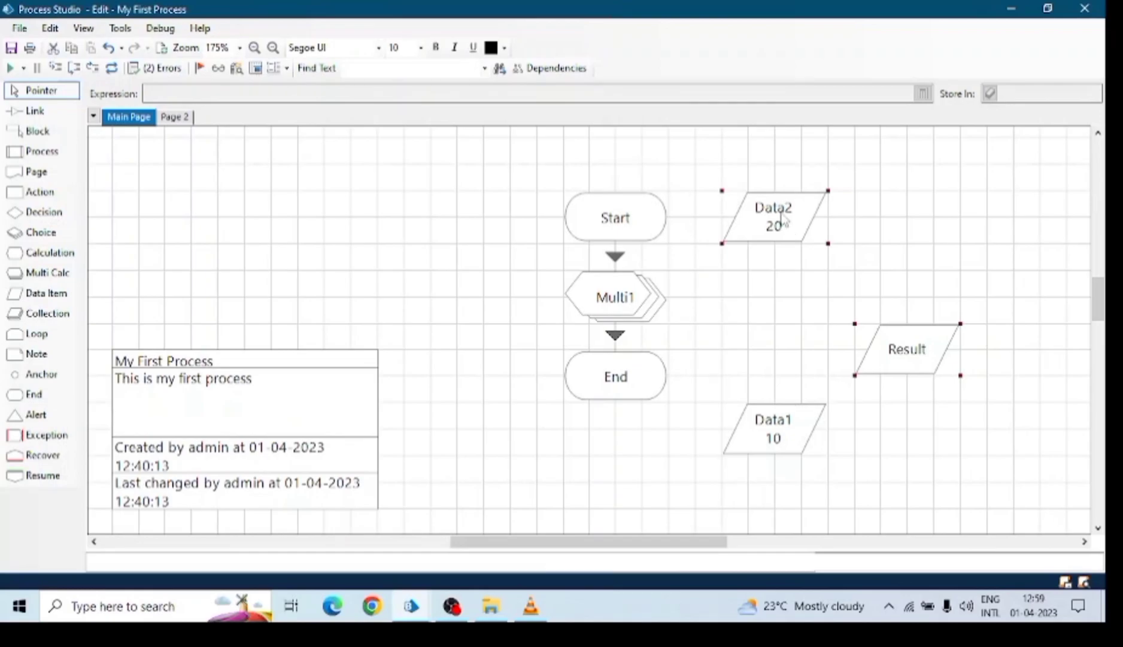
mouse_move(785, 222)
drag(768, 432, 881, 226)
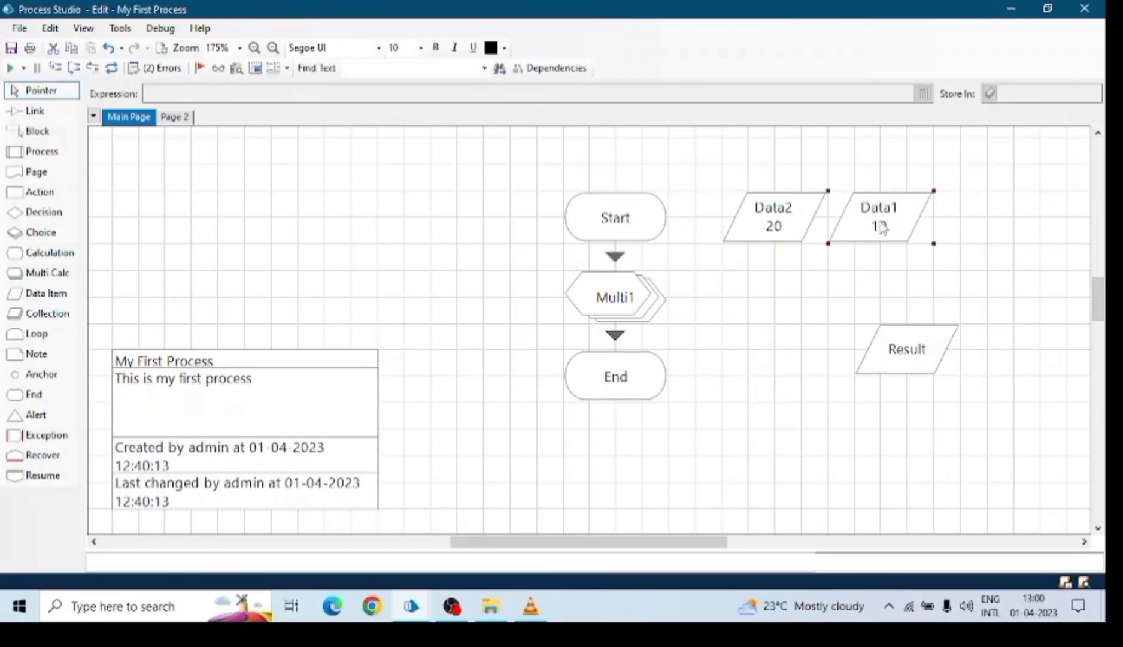
click(764, 207)
click(906, 360)
click(810, 220)
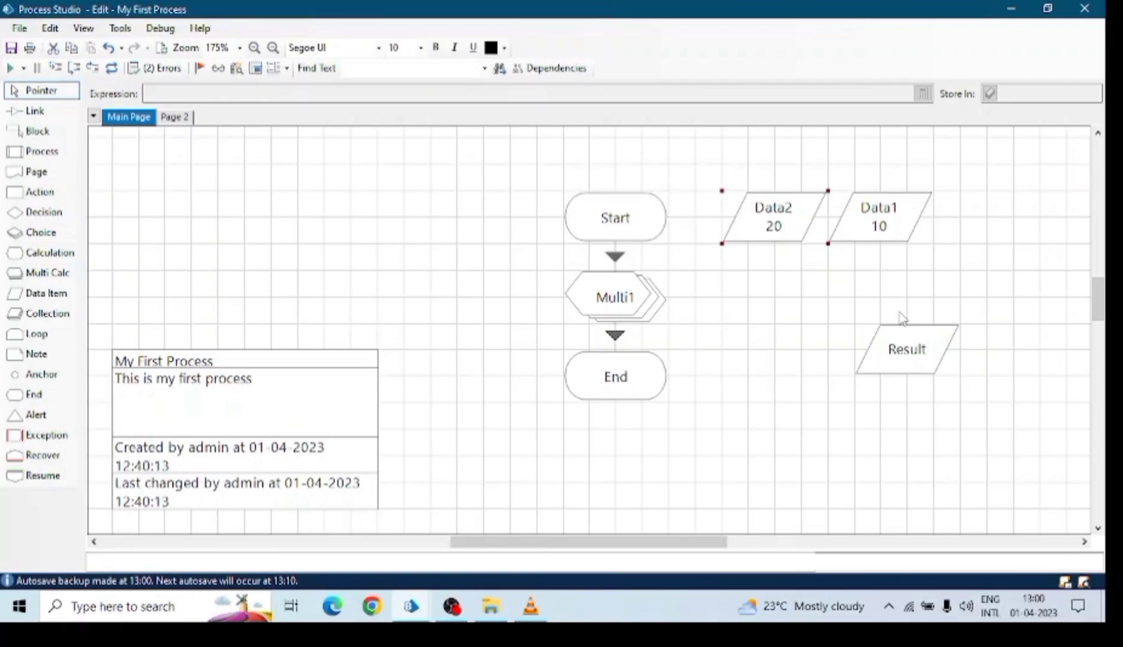
mouse_move(800, 216)
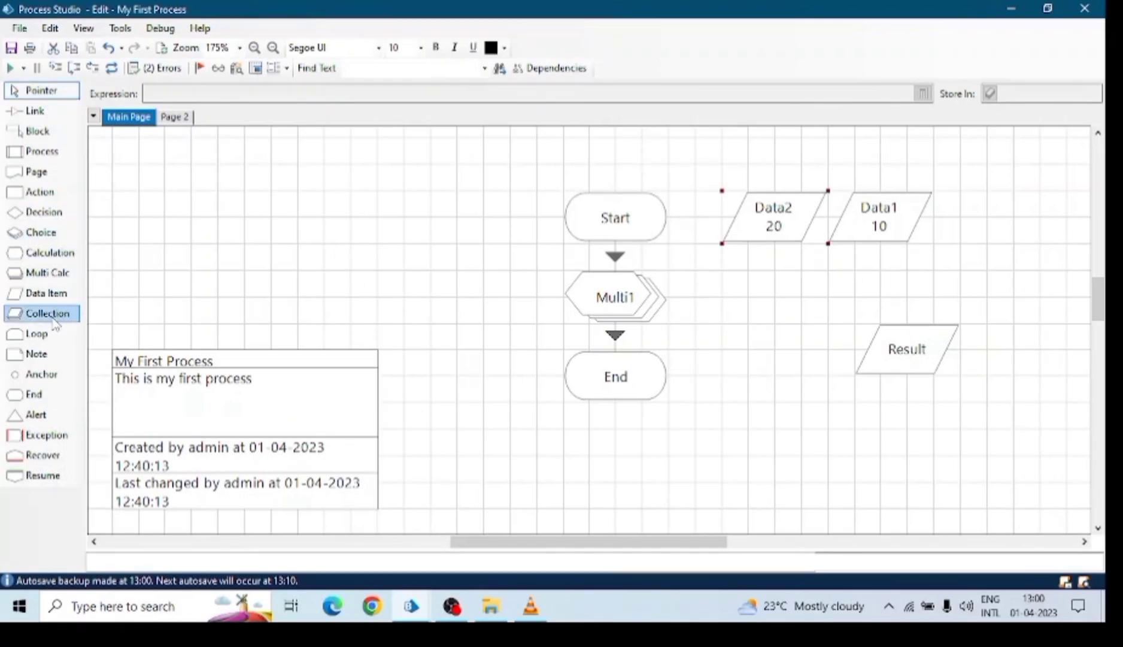
Place a new Coll1 collection stage on the canvas and open its field definitions.
drag(53, 320, 390, 219)
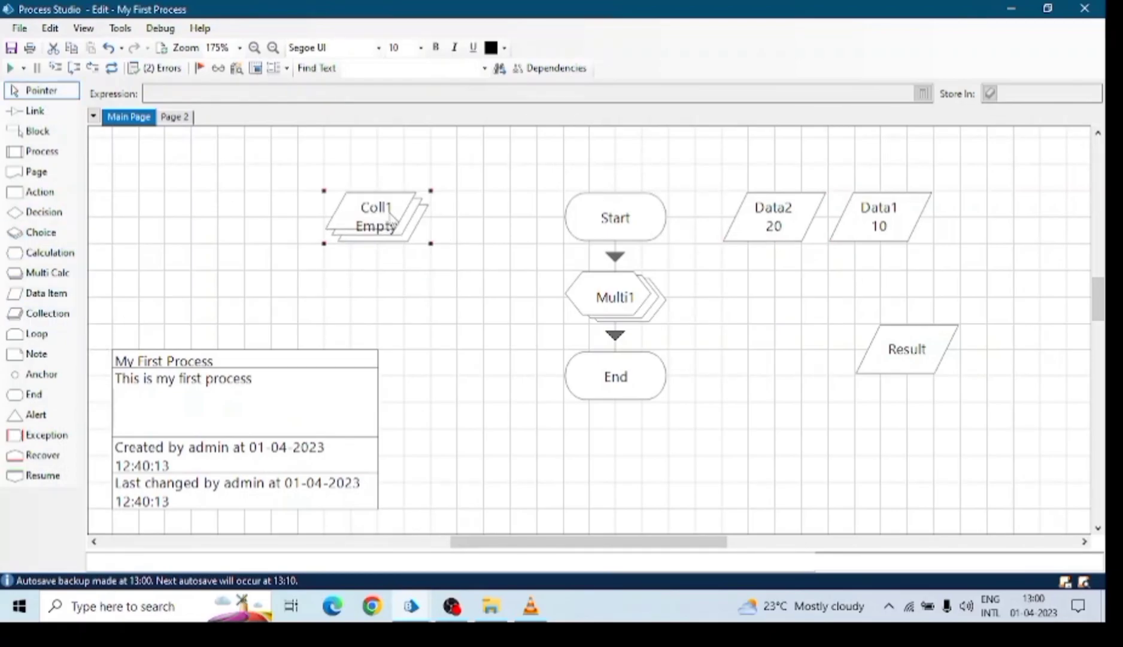
double_click(390, 219)
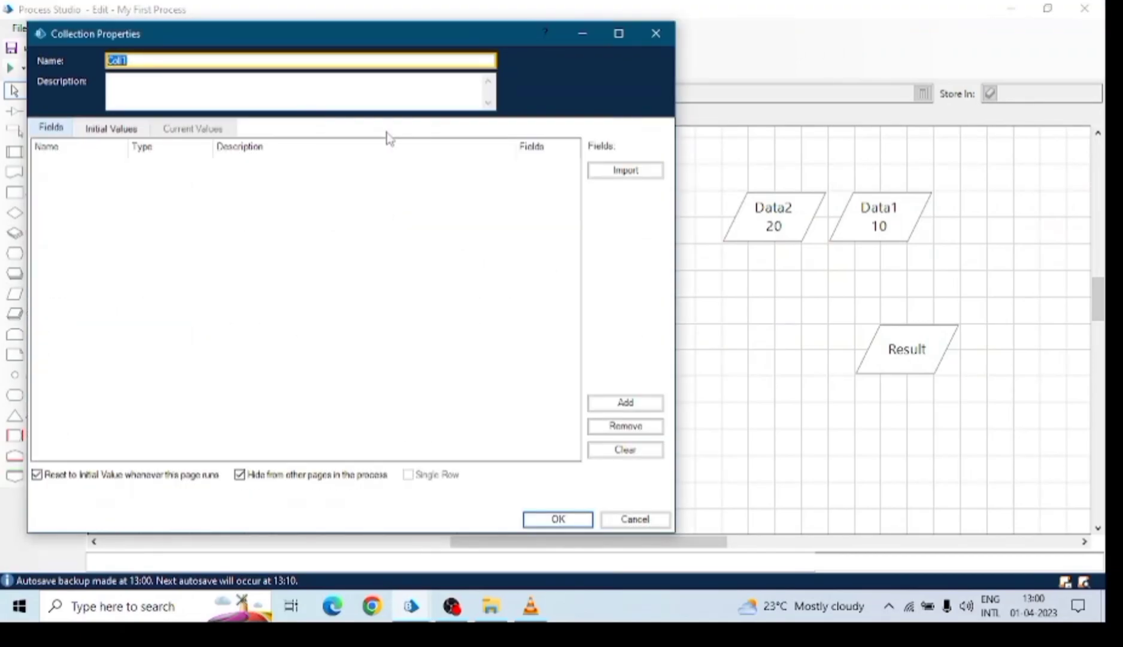
drag(376, 43, 471, 75)
click(199, 156)
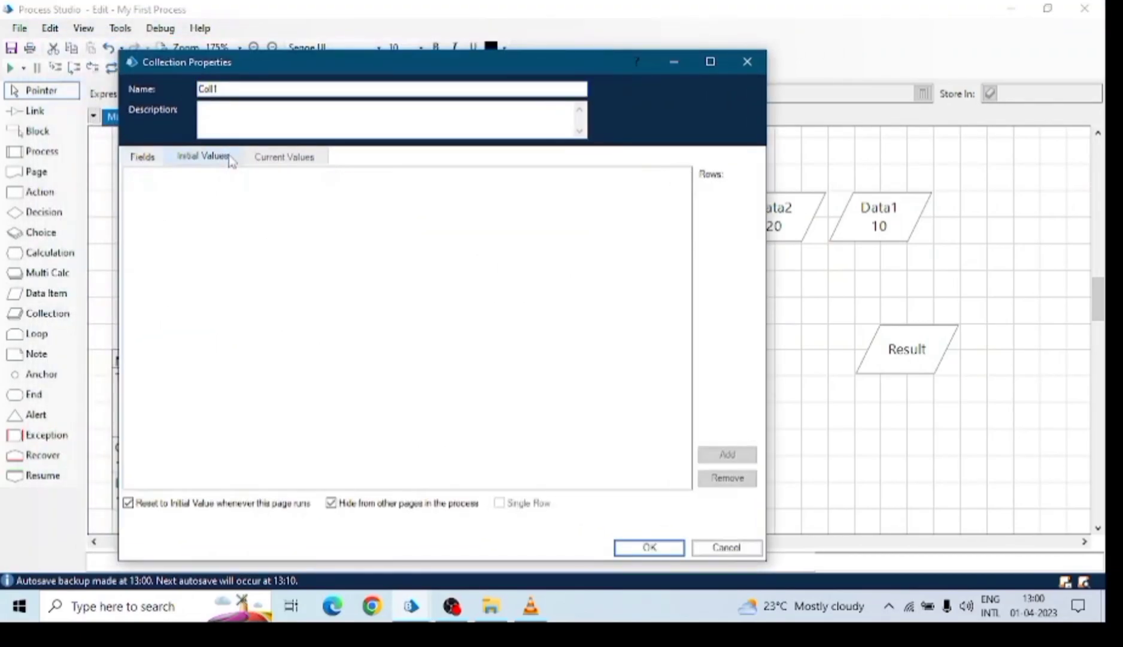
click(141, 160)
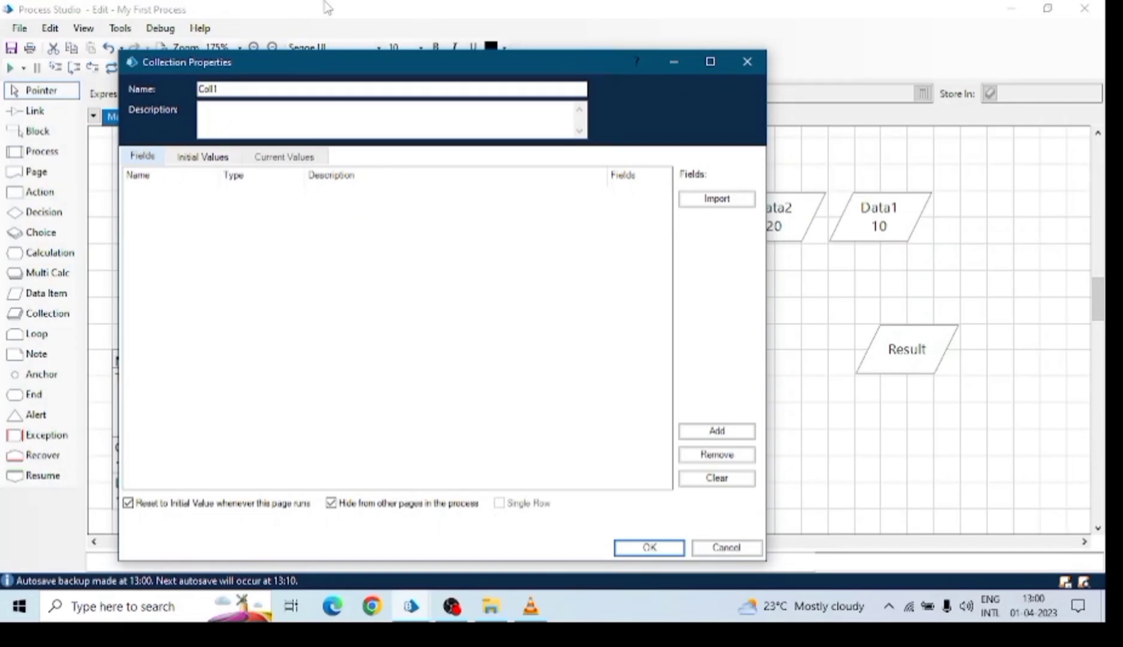
drag(339, 63, 397, 46)
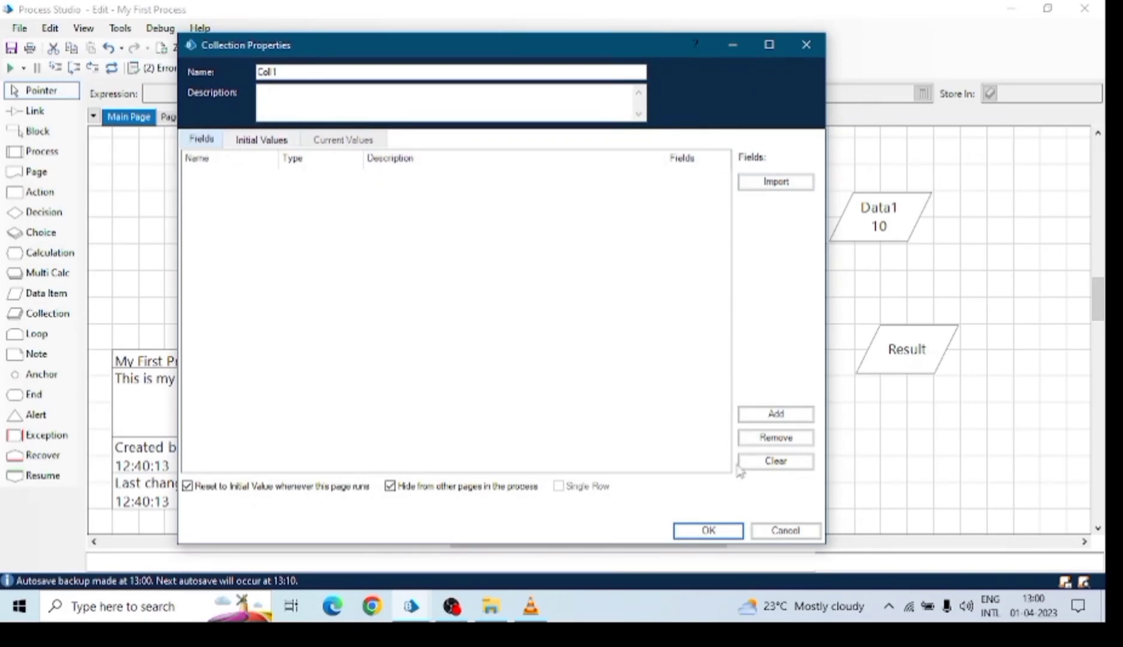
Add a Name field of type Text to Coll1.
click(781, 418)
click(225, 179)
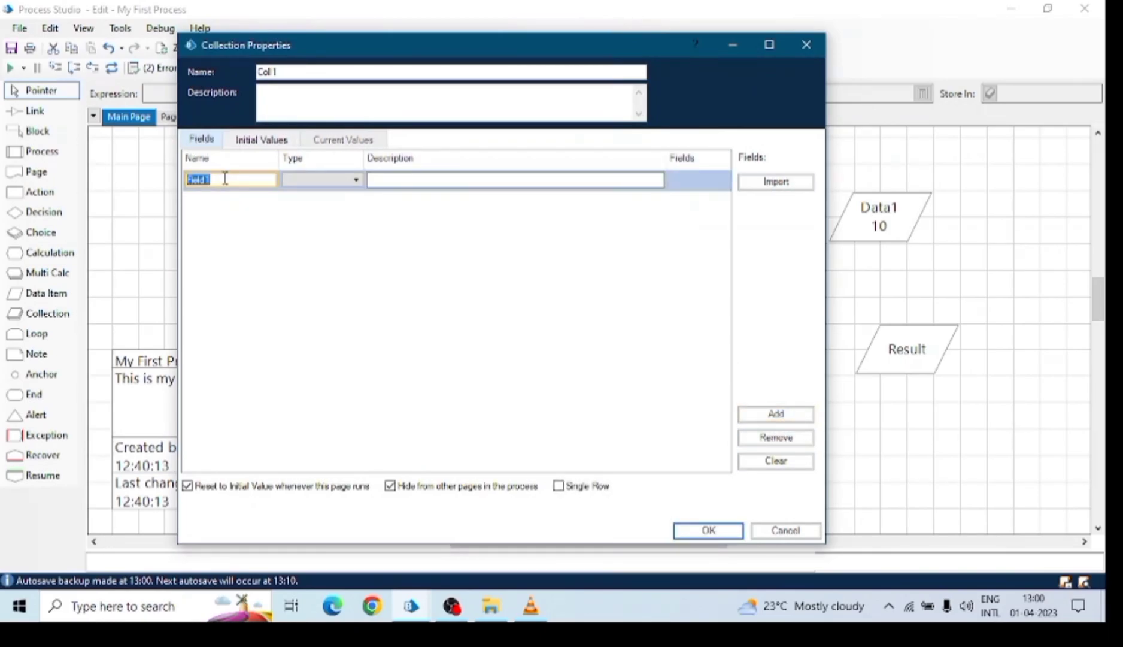
text(Name)
click(324, 180)
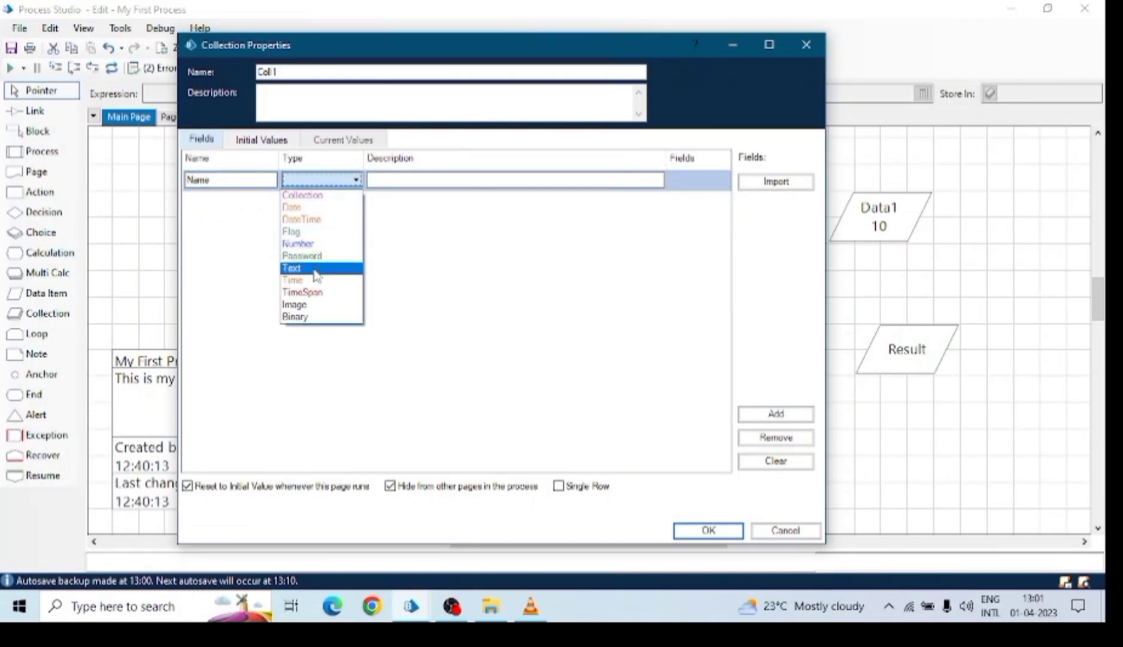
click(318, 268)
Add an Age field of type Number and a Marks field of type Text.
click(775, 413)
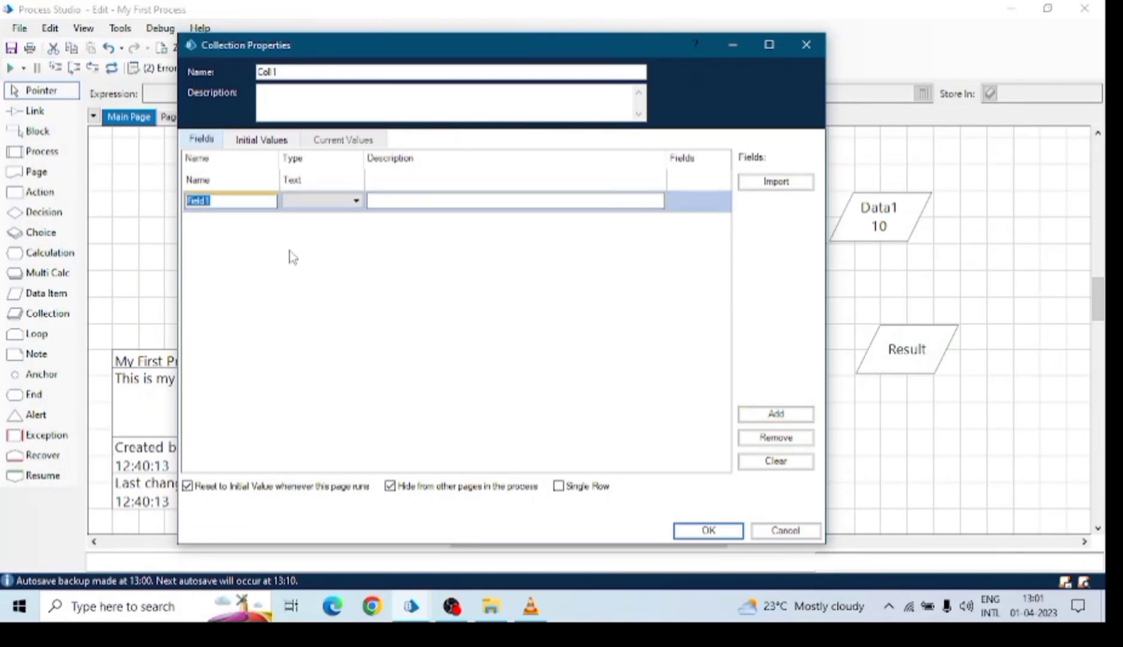
double_click(246, 204)
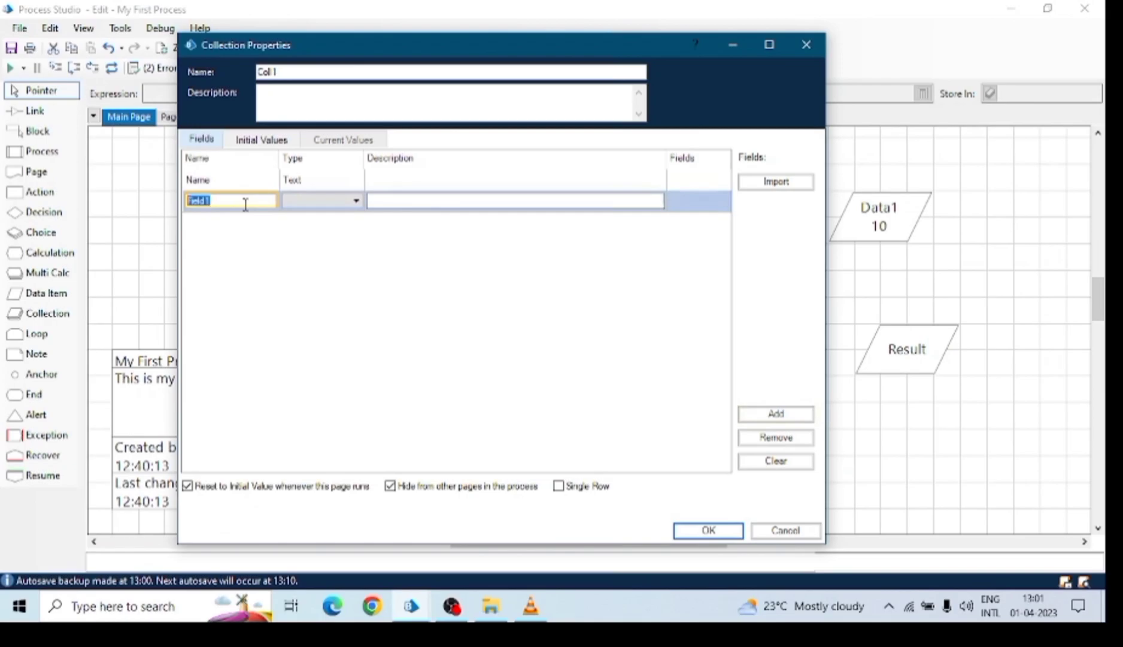
text(T)
click(309, 201)
click(311, 265)
click(776, 413)
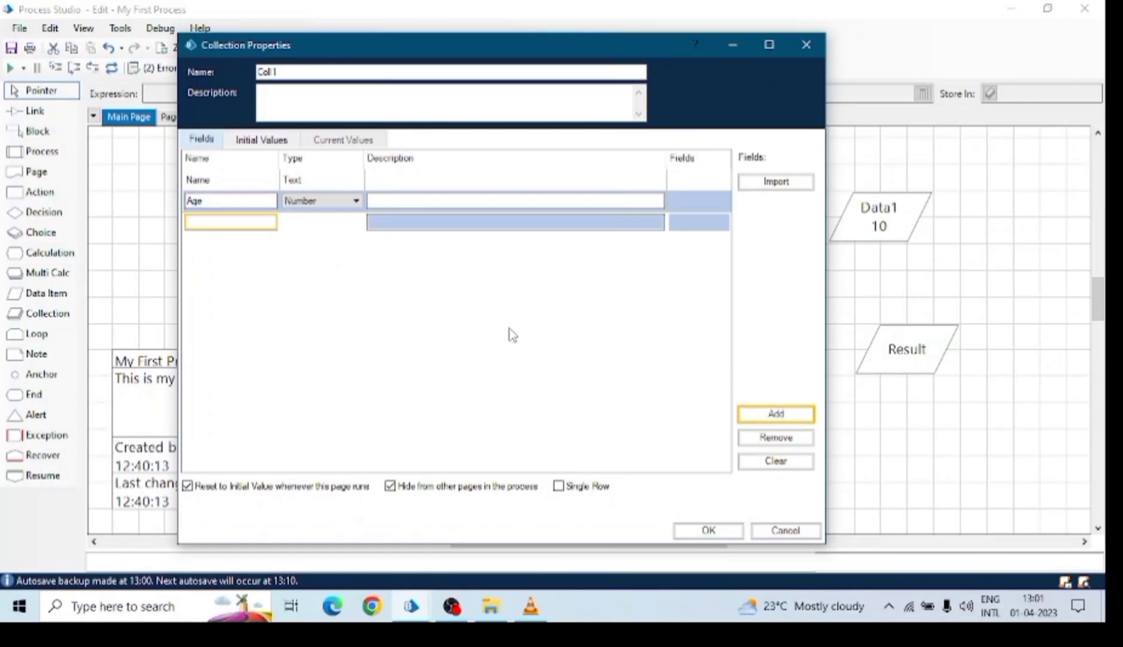
text(Marks)
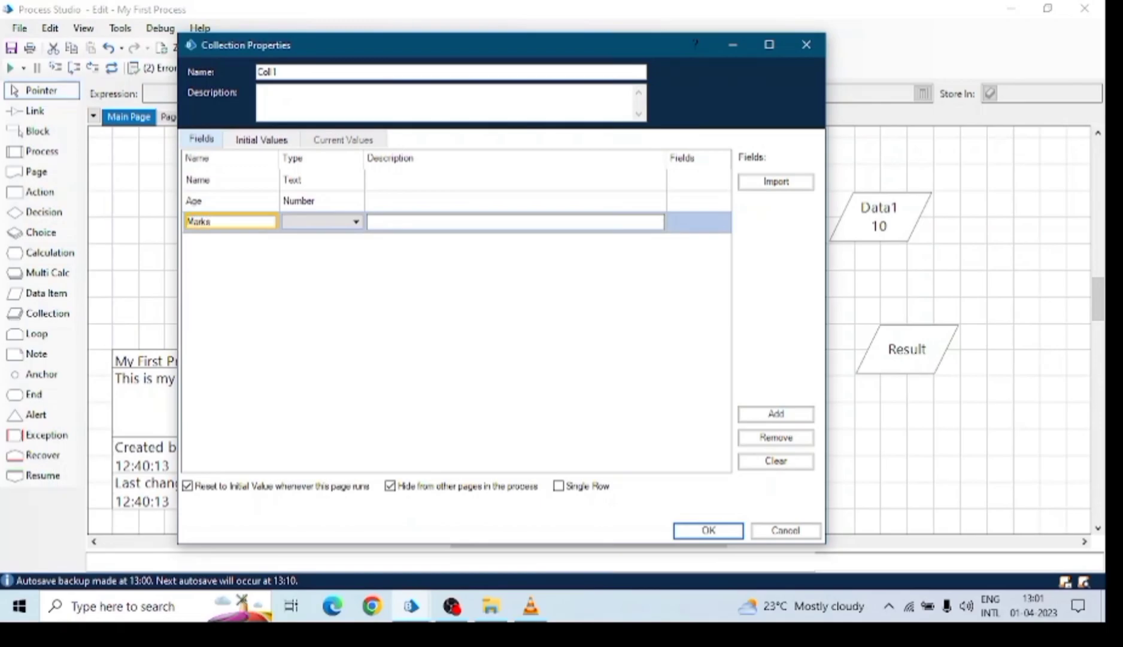
click(305, 223)
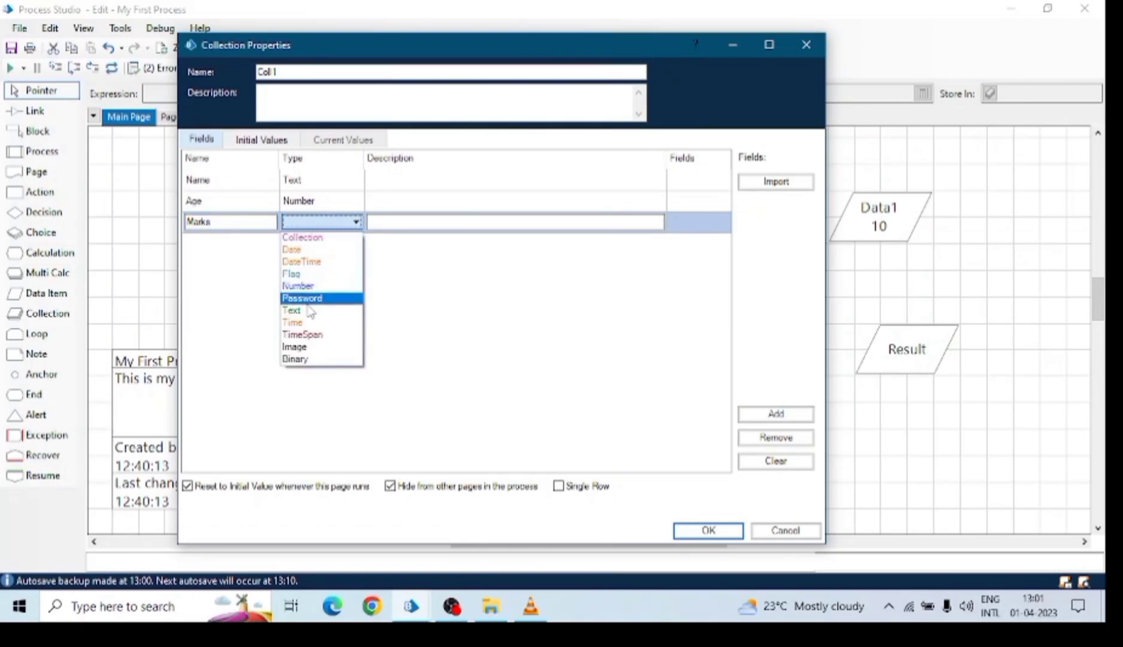
click(299, 310)
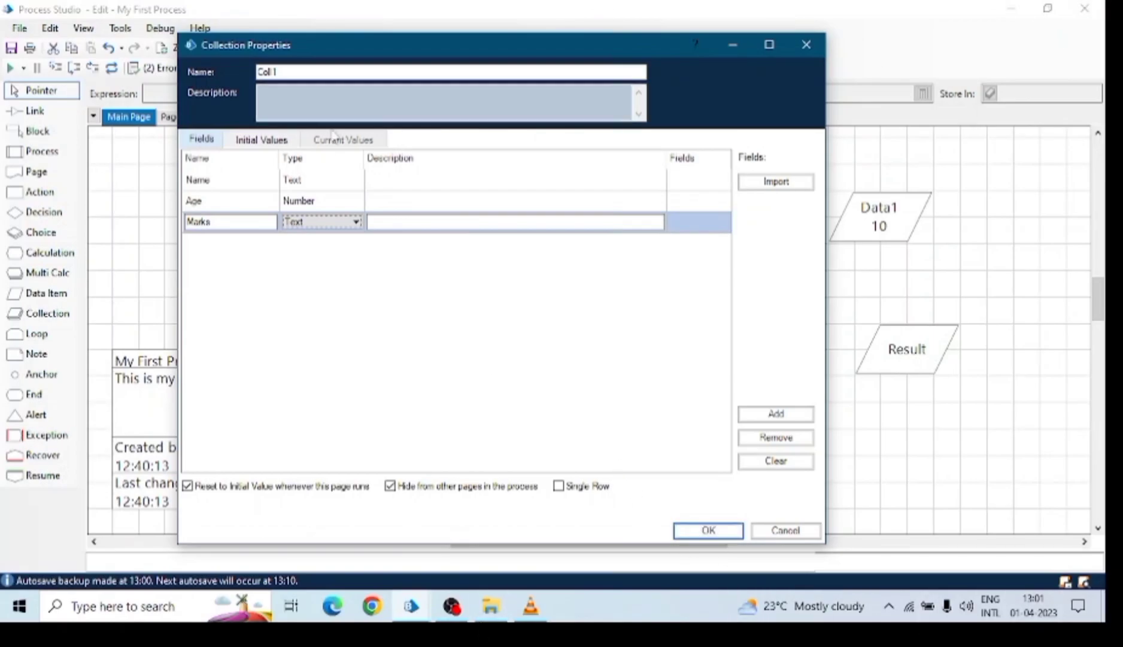
Add an initial row to Coll1 with Name AB, Age 88 and Marks 78889.
click(258, 140)
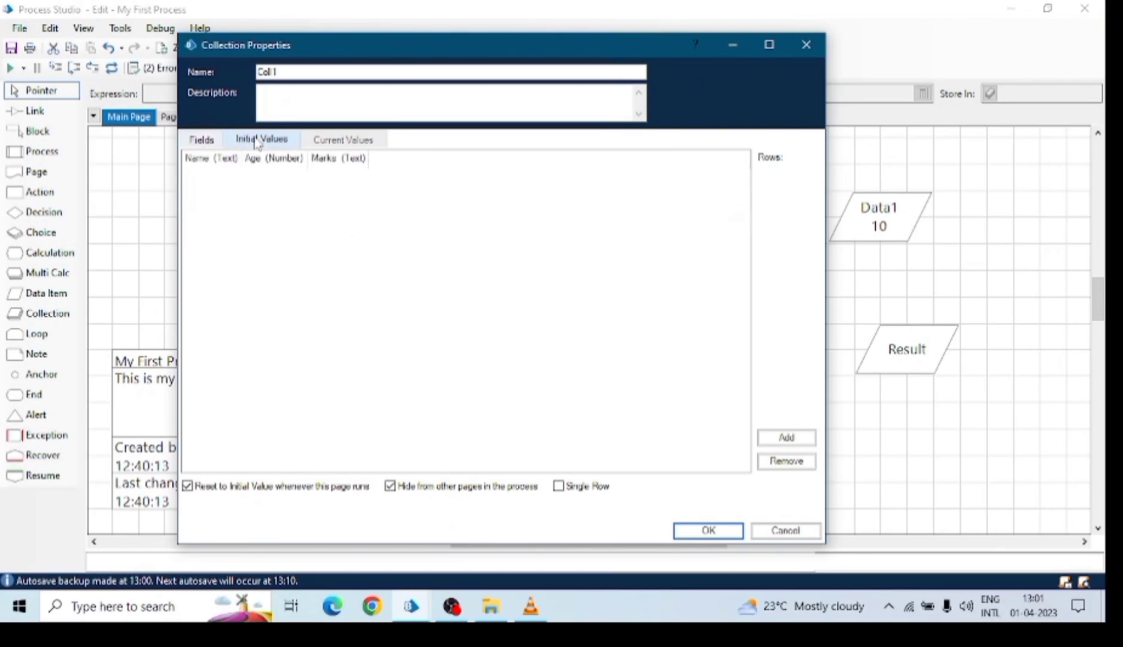
click(786, 437)
click(205, 180)
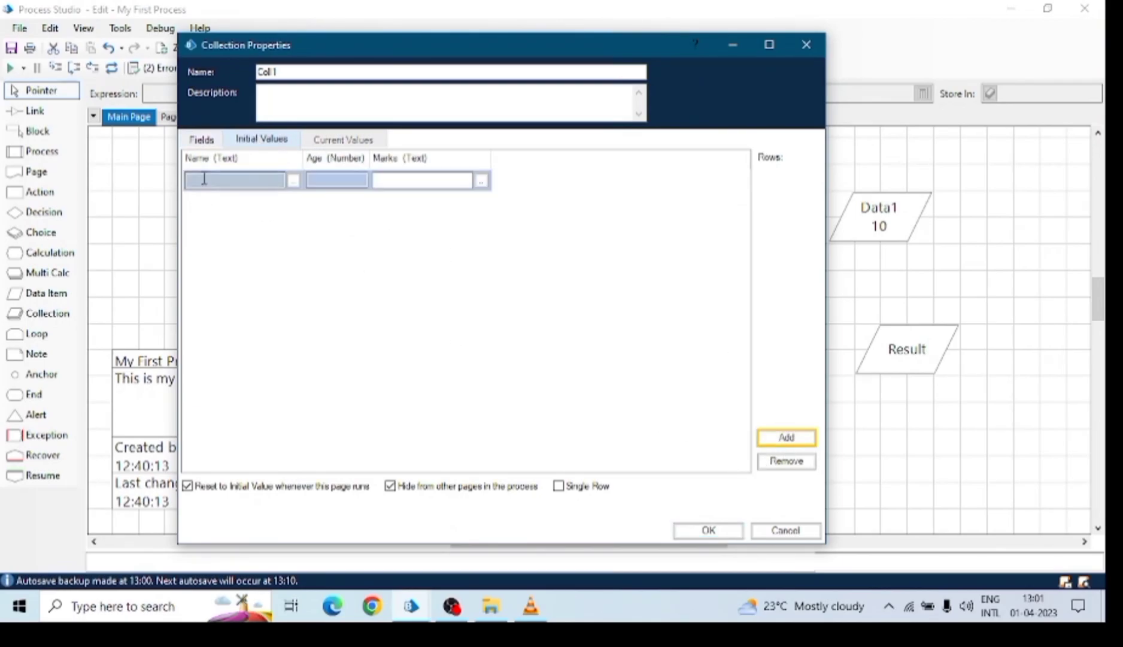
text(S)
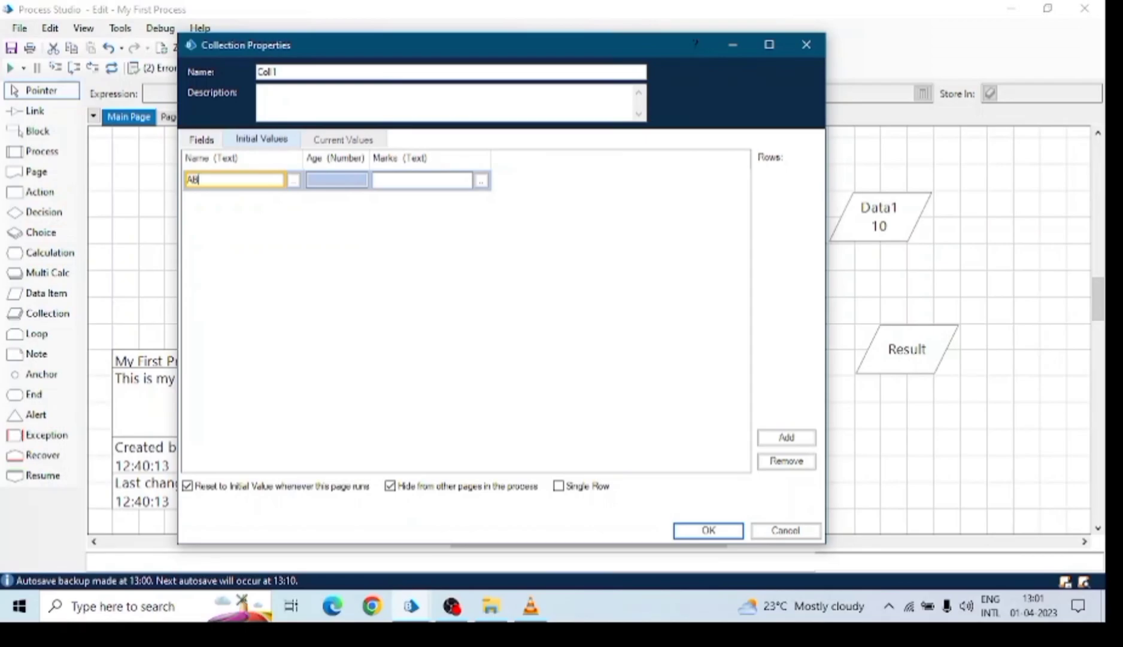
key(Tab)
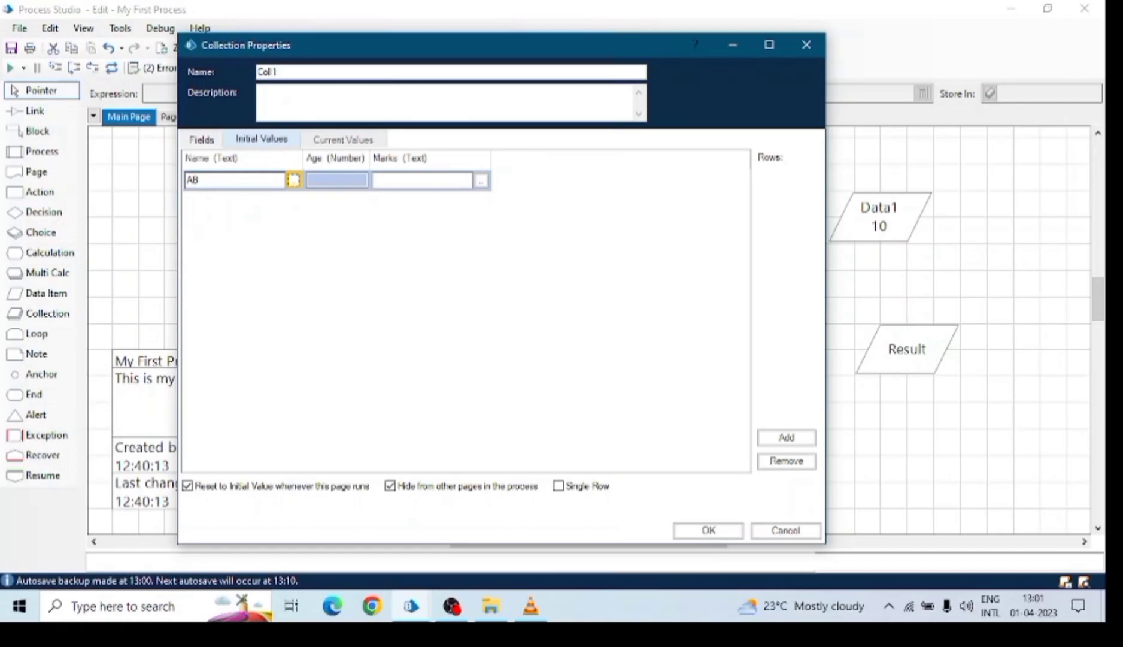
click(339, 181)
click(424, 182)
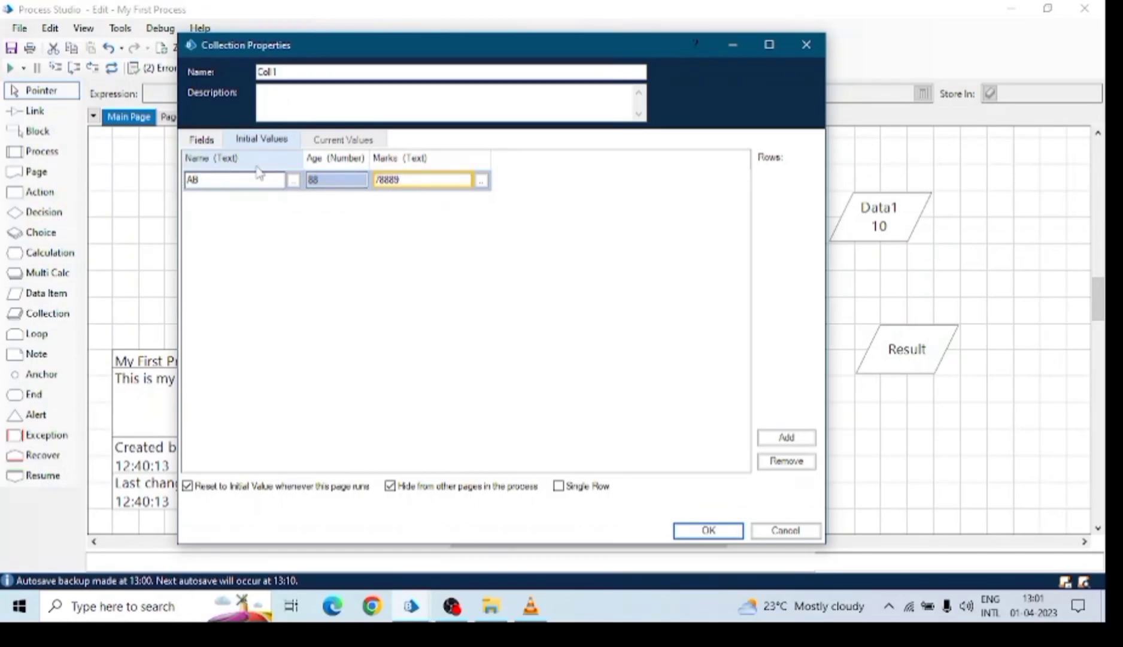
click(233, 162)
Check the row's values AB, 88 and 78889.
click(200, 177)
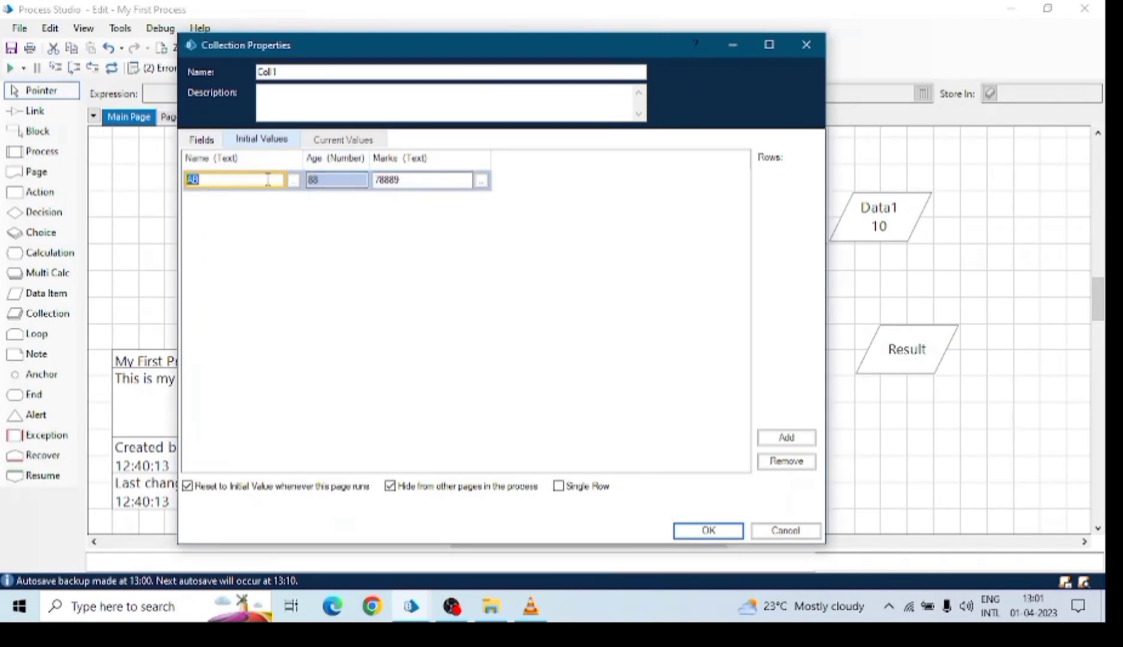
click(339, 179)
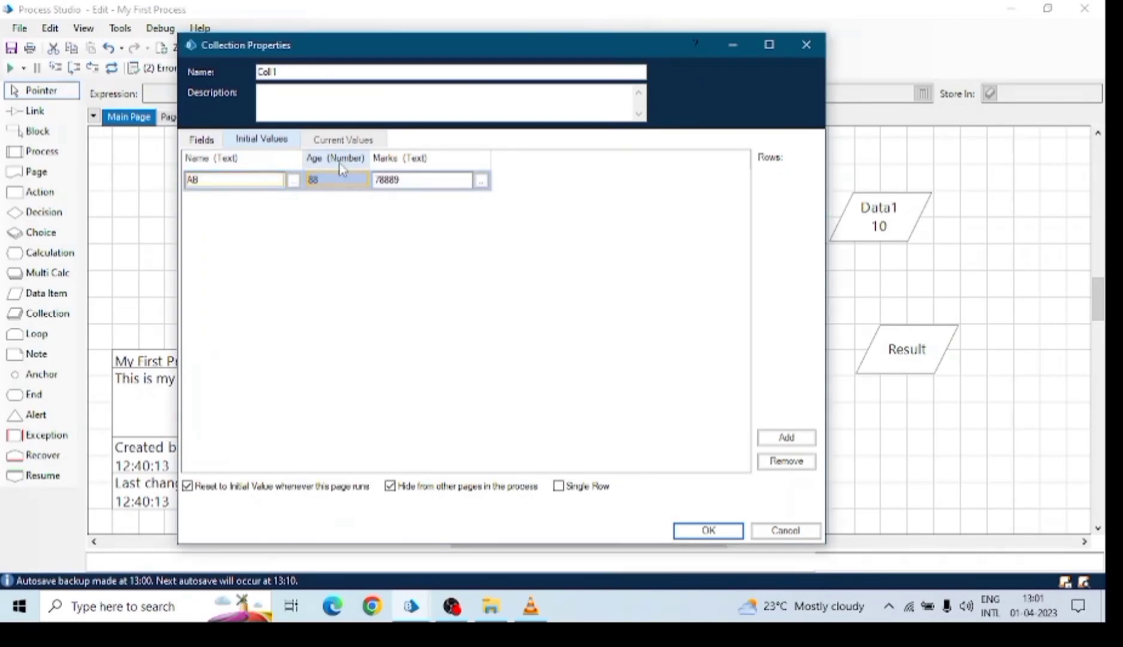
click(437, 180)
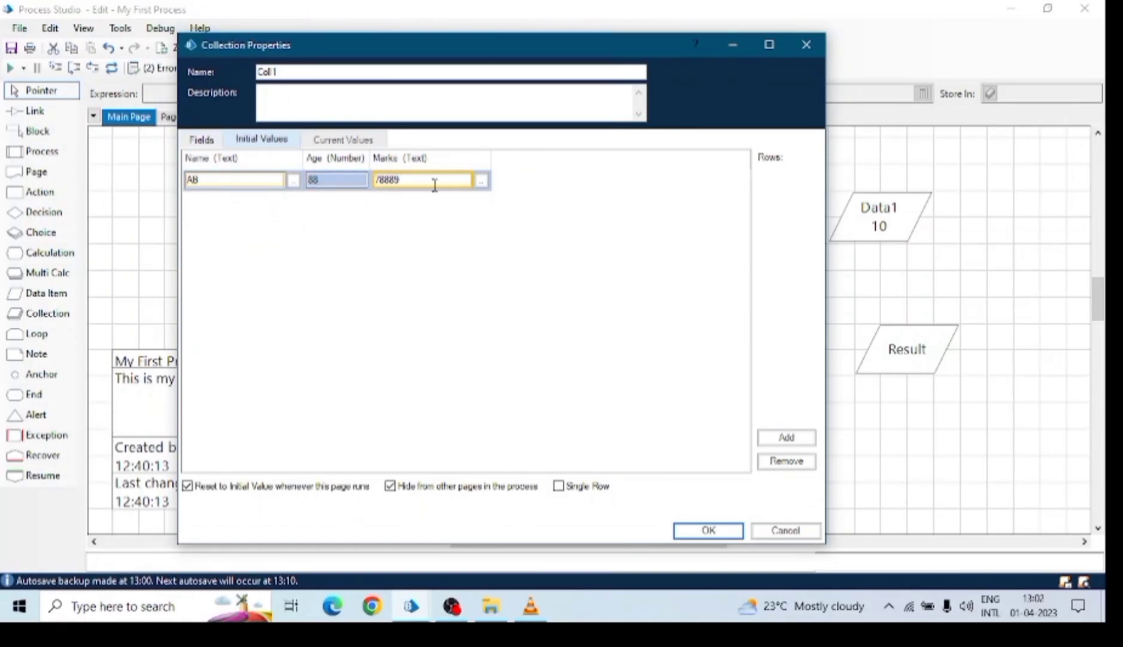
click(203, 140)
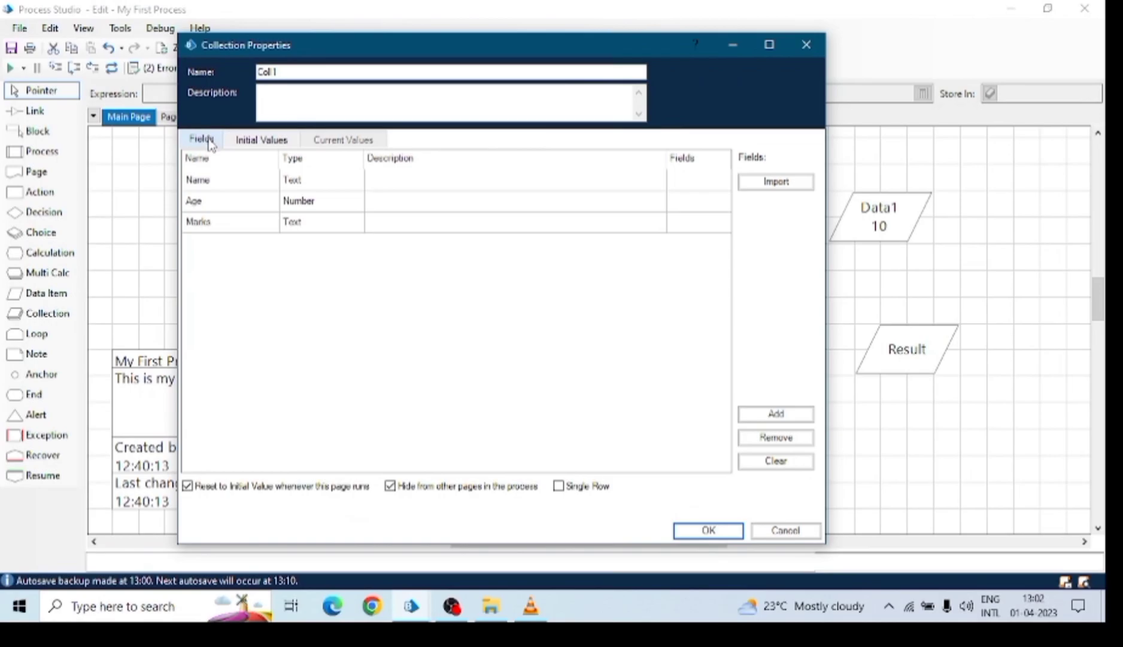
Change Marks to Number and add a second initial row: nnn, 777, 56.
click(341, 221)
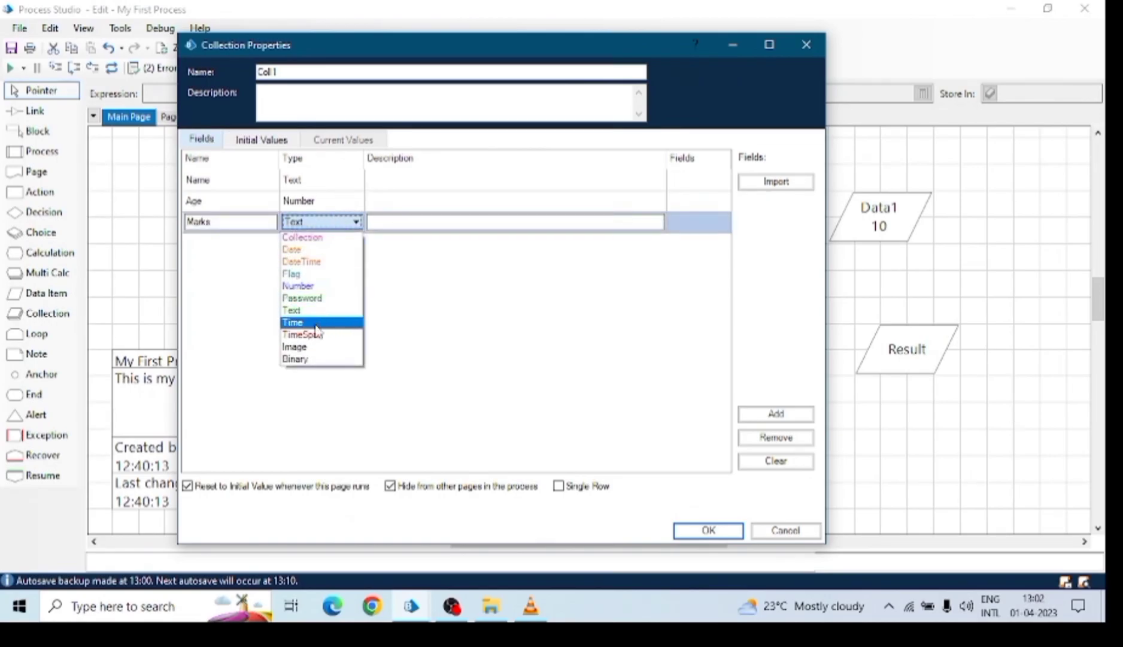
click(303, 287)
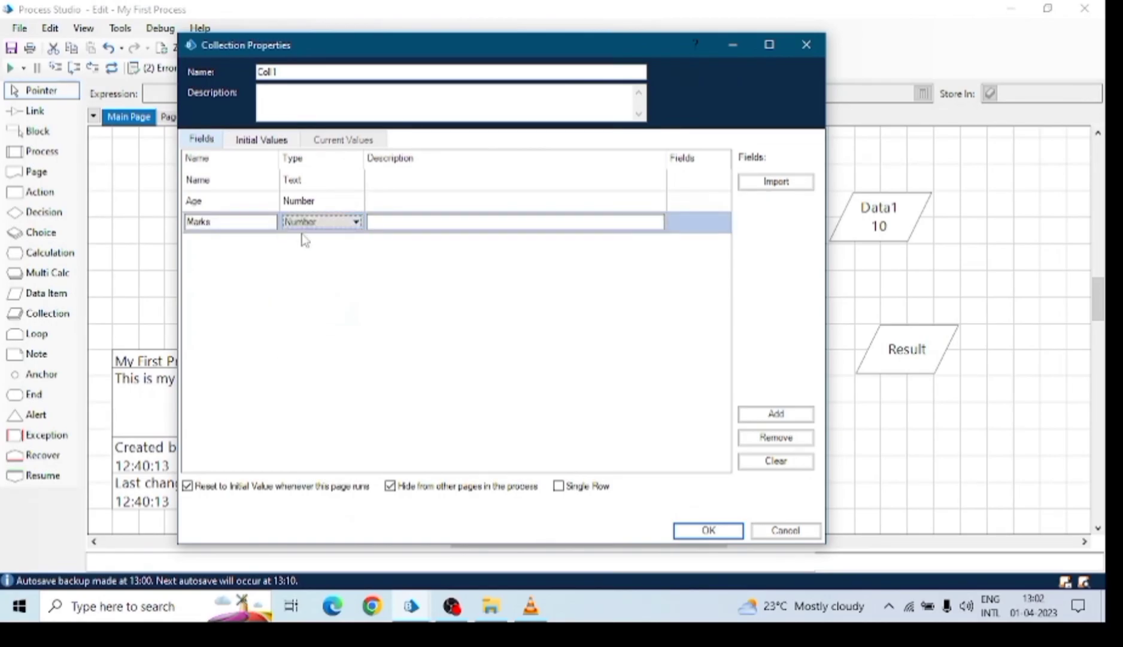
click(297, 141)
click(787, 437)
click(259, 199)
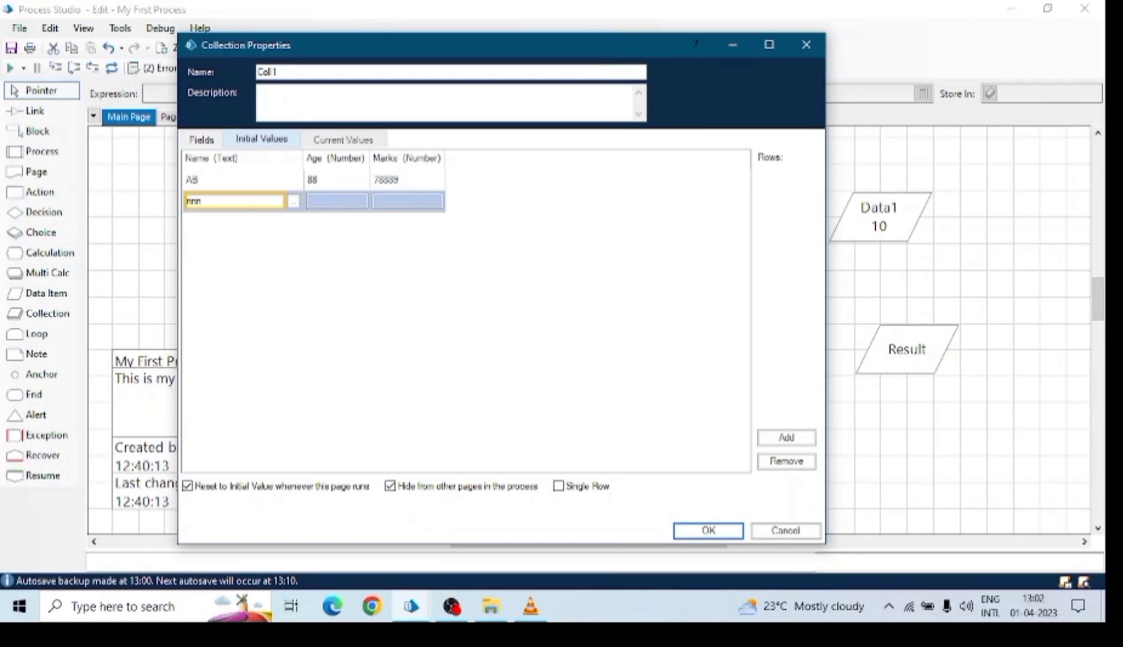
click(326, 200)
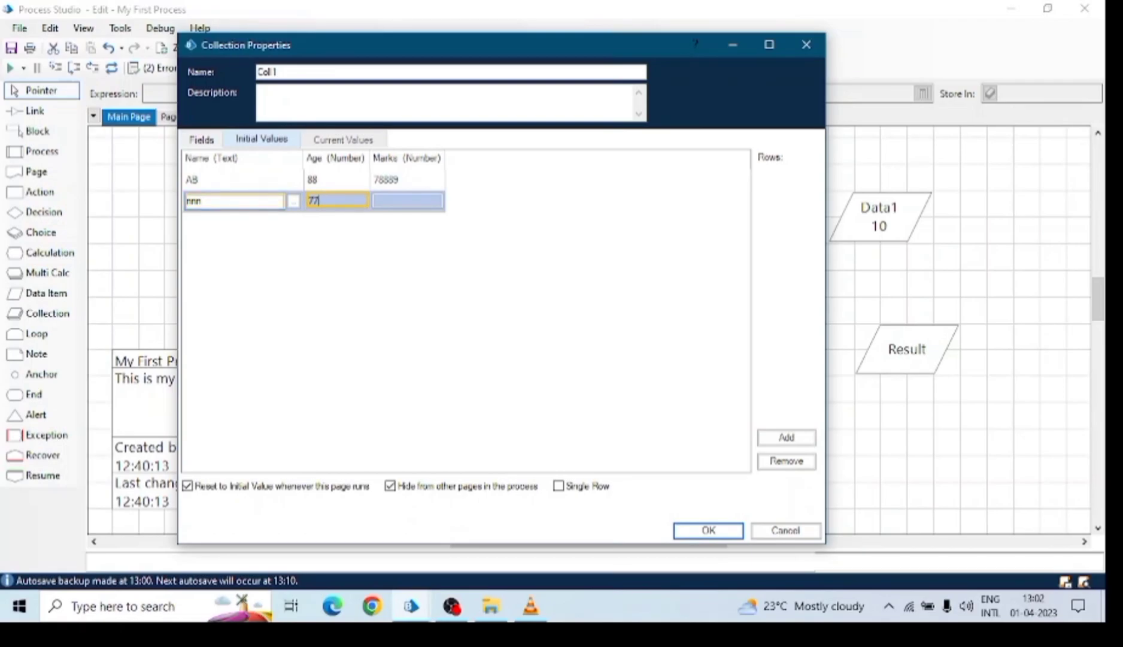
click(405, 203)
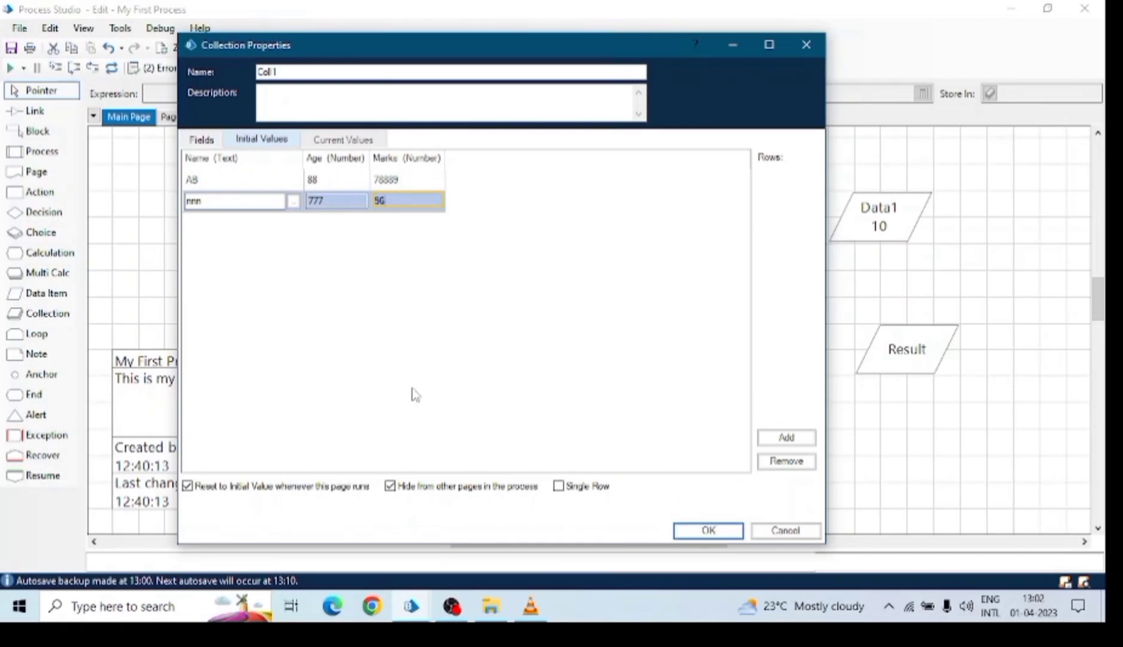
Change the second Coll1 row's Age to 77 and confirm the initial values.
click(348, 200)
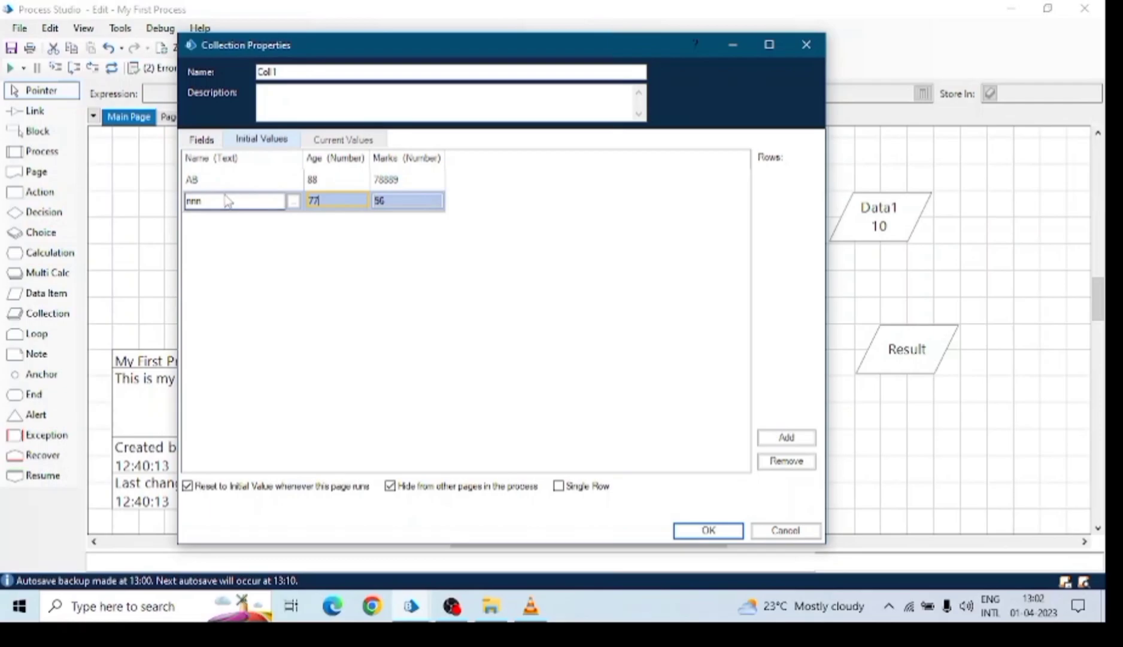
click(698, 536)
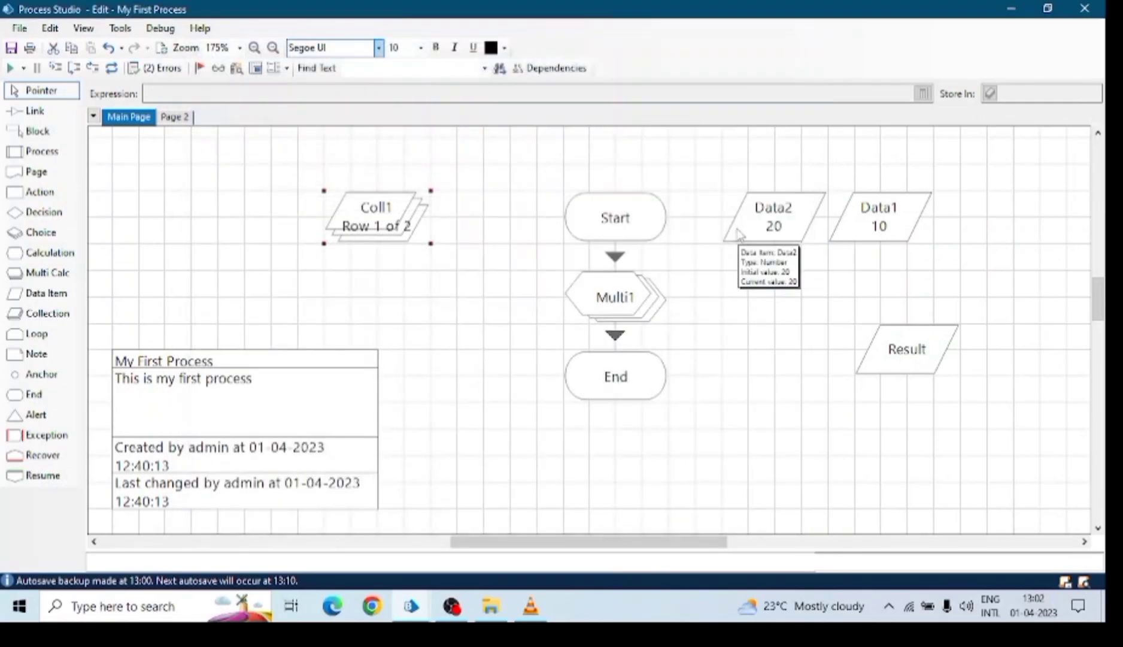
Shift Coll1 left, add a Loop stage and link Start to Loop Start1.
drag(371, 227, 312, 254)
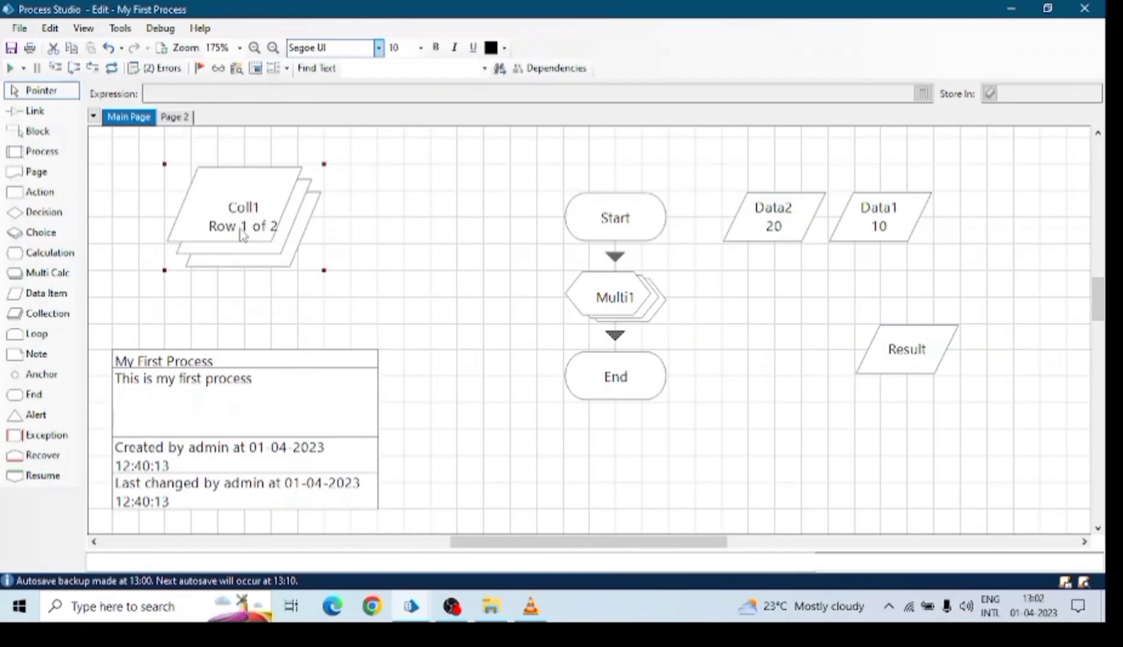
drag(36, 333, 487, 279)
click(35, 111)
drag(640, 229, 477, 281)
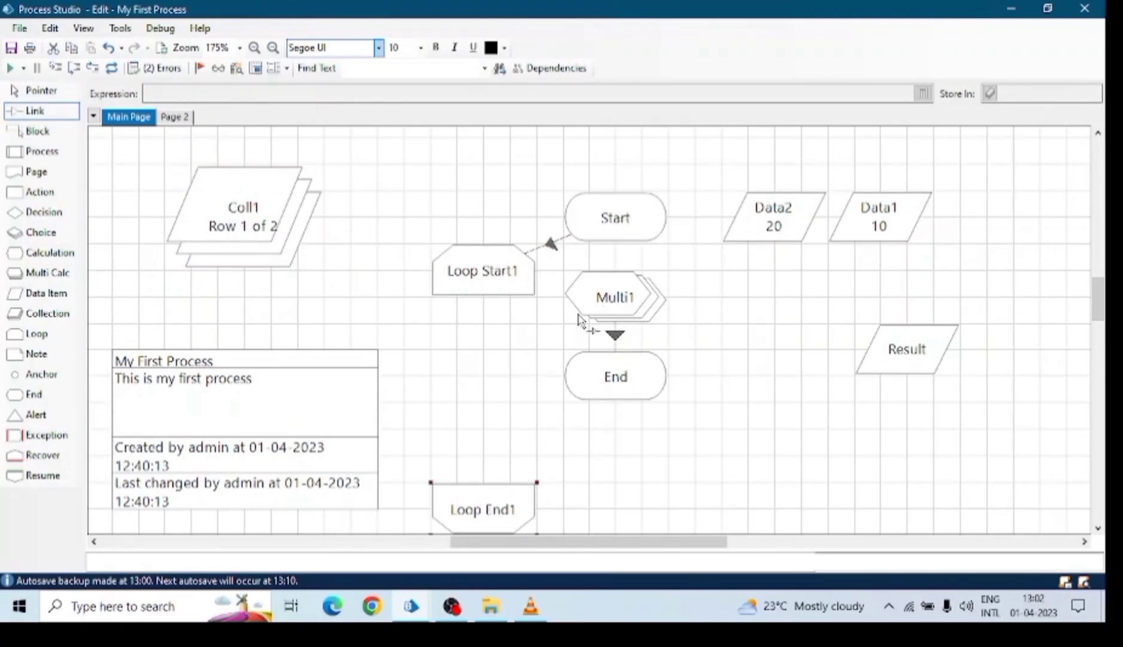
Delete Multi1 and stack Start, Loop Start1, Loop End1 and End in a column.
click(37, 94)
click(618, 306)
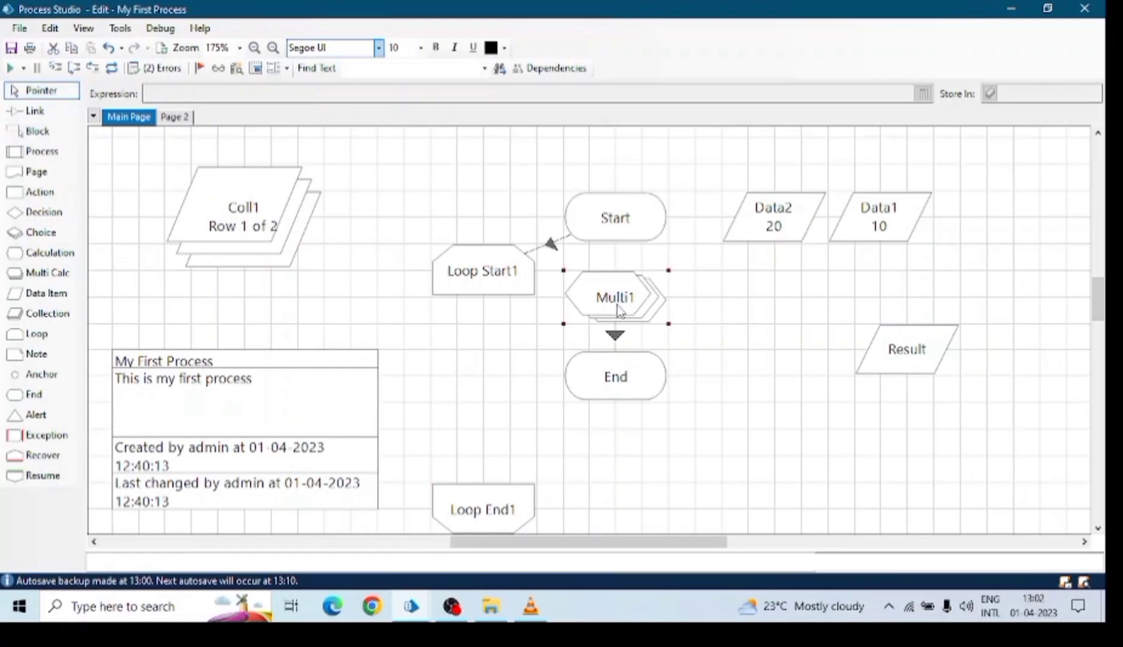
key(Delete)
drag(620, 389, 620, 495)
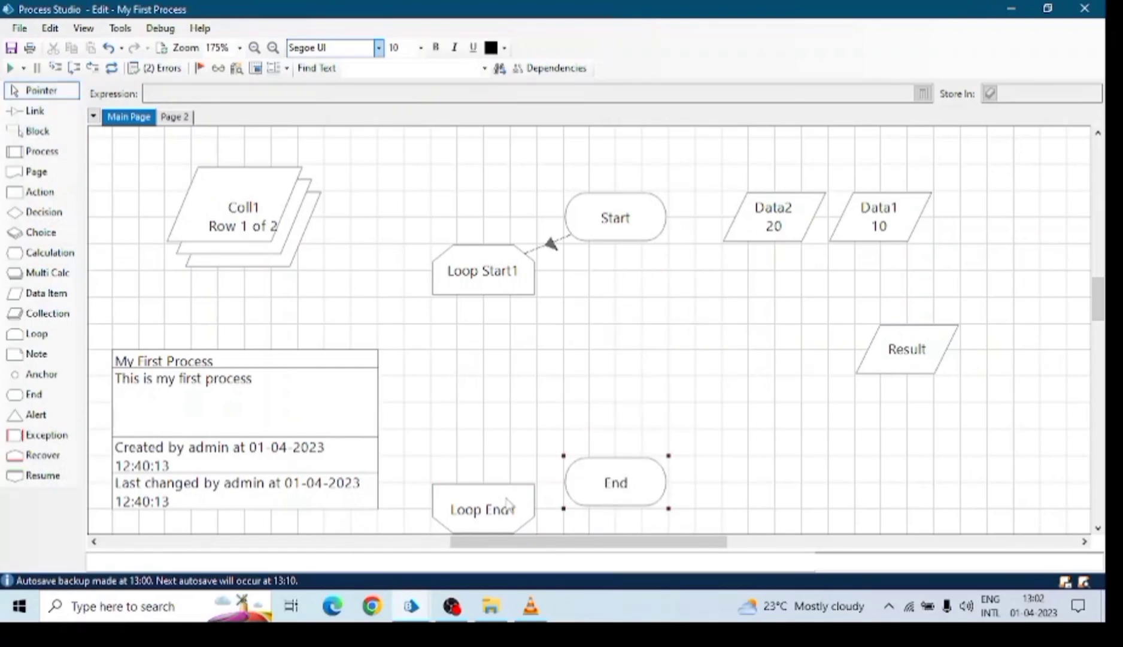
drag(506, 501, 639, 331)
drag(602, 206, 575, 180)
drag(530, 257, 609, 257)
click(628, 332)
drag(612, 349, 586, 400)
drag(560, 274, 584, 277)
drag(597, 393, 605, 421)
drag(619, 482, 599, 503)
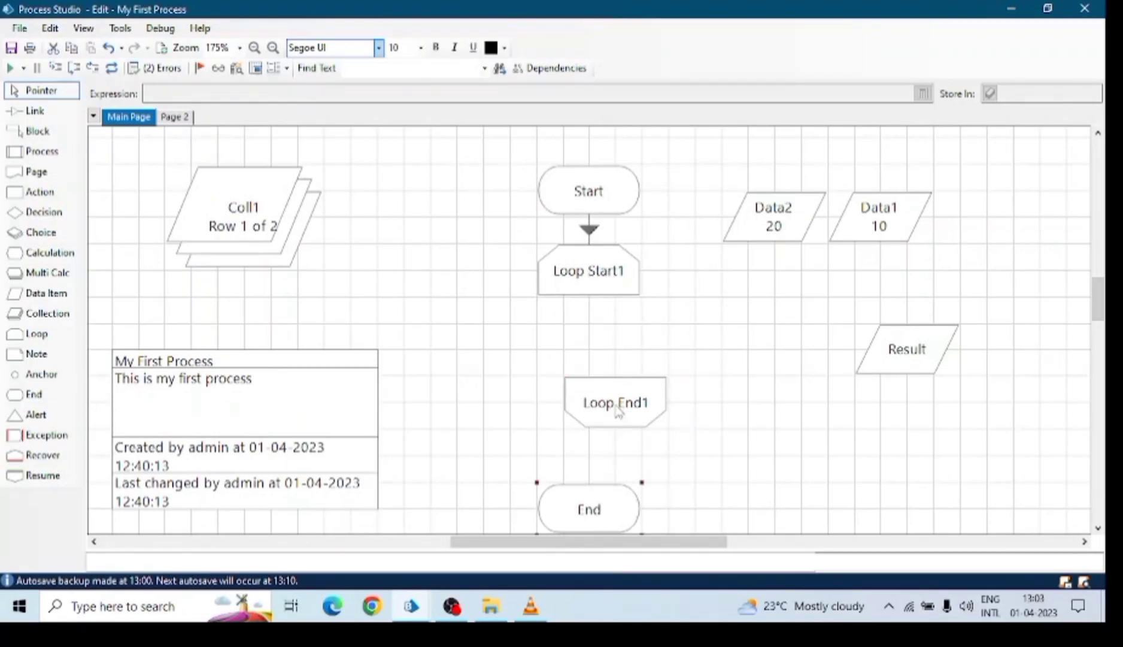
drag(620, 411, 592, 435)
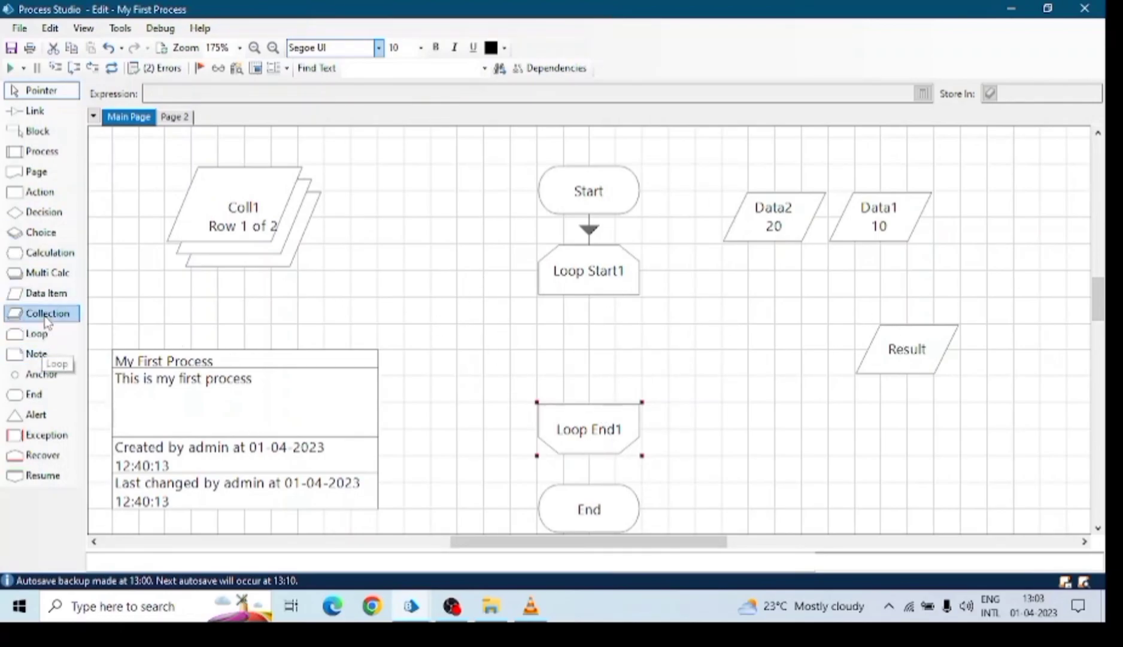
Add Calc1 between the loop stages and link Loop Start1, Calc1, Loop End1 and End.
drag(53, 253, 604, 356)
click(52, 117)
mouse_move(617, 283)
mouse_down()
mouse_move(597, 361)
mouse_move(586, 516)
mouse_up()
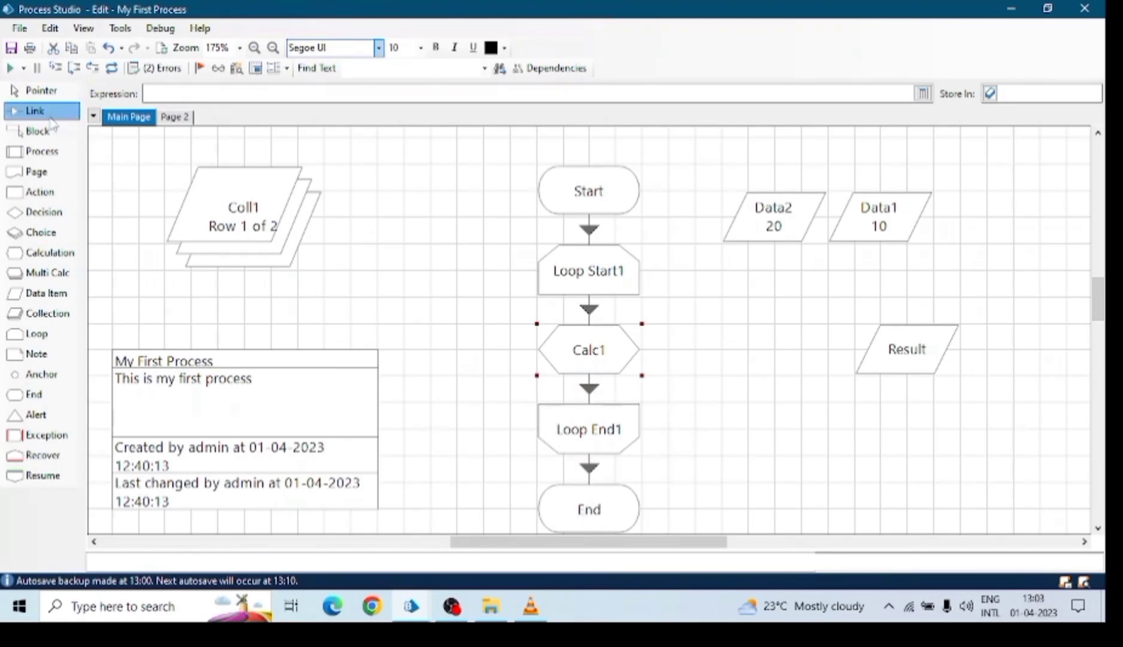
click(40, 91)
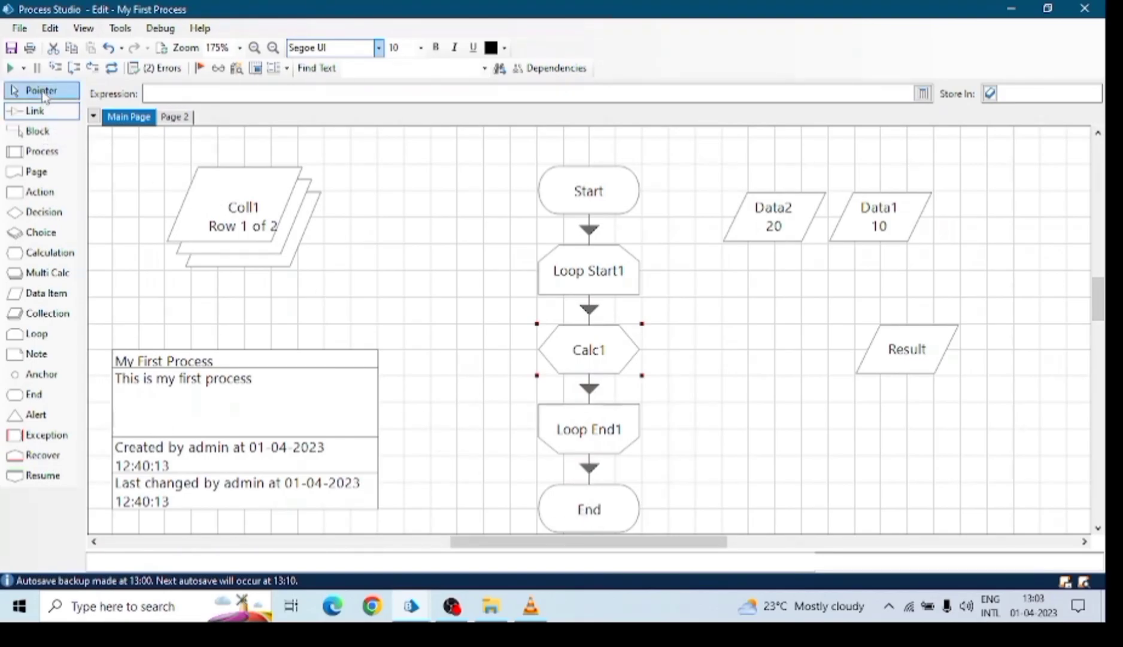
click(576, 207)
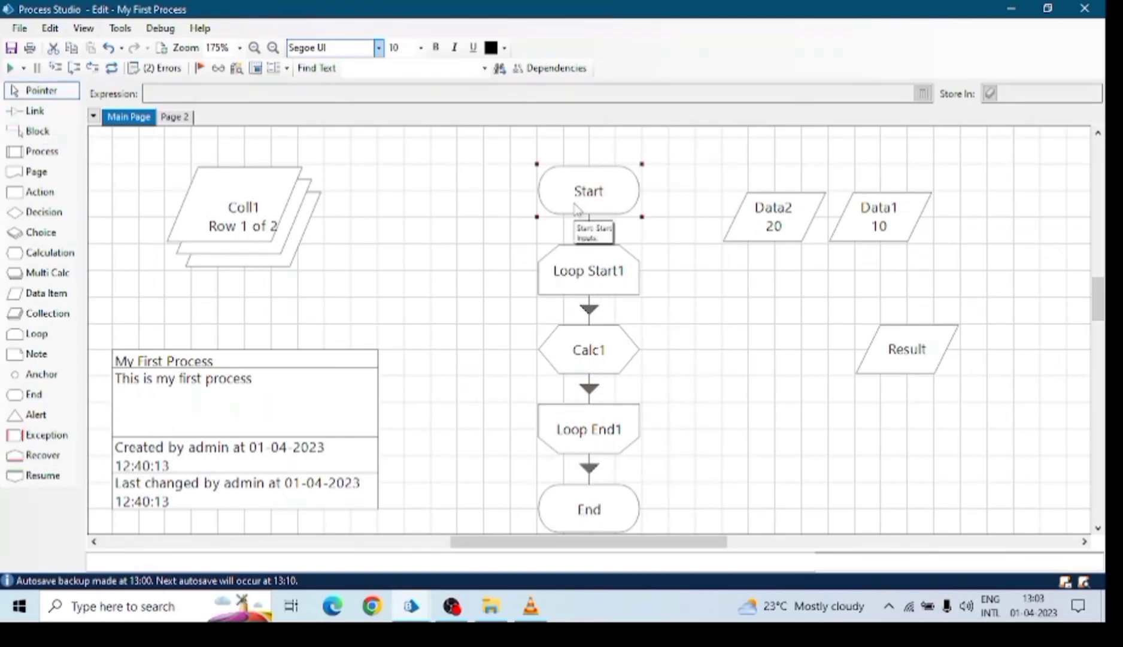
click(579, 288)
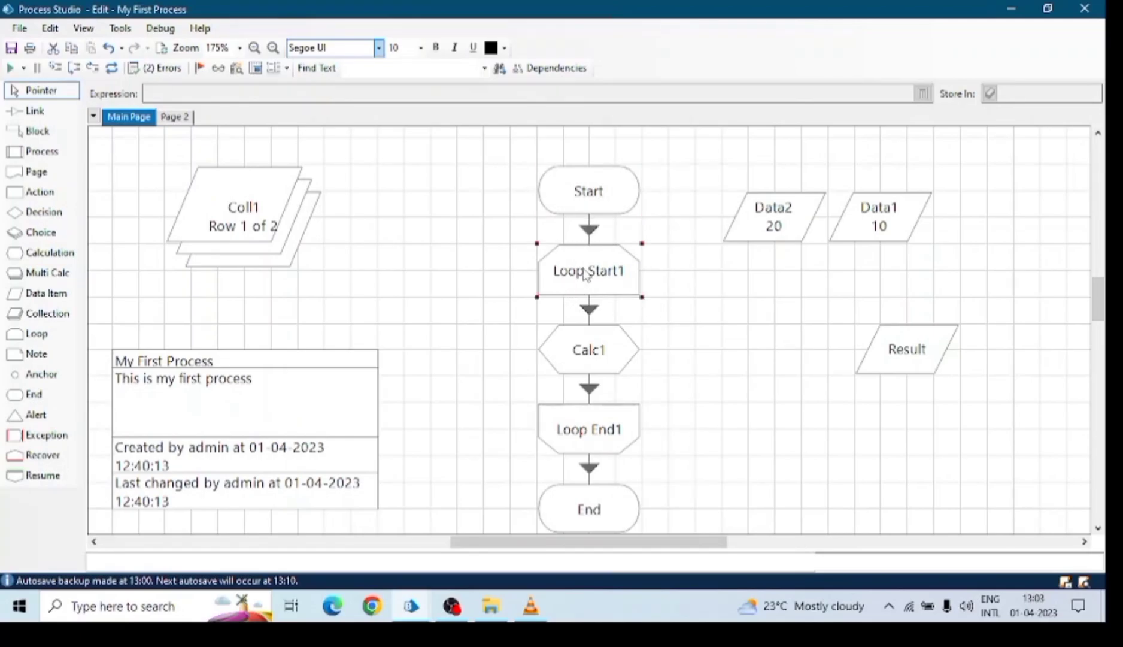
Make Loop Start1 loop over the Coll1 collection.
double_click(590, 274)
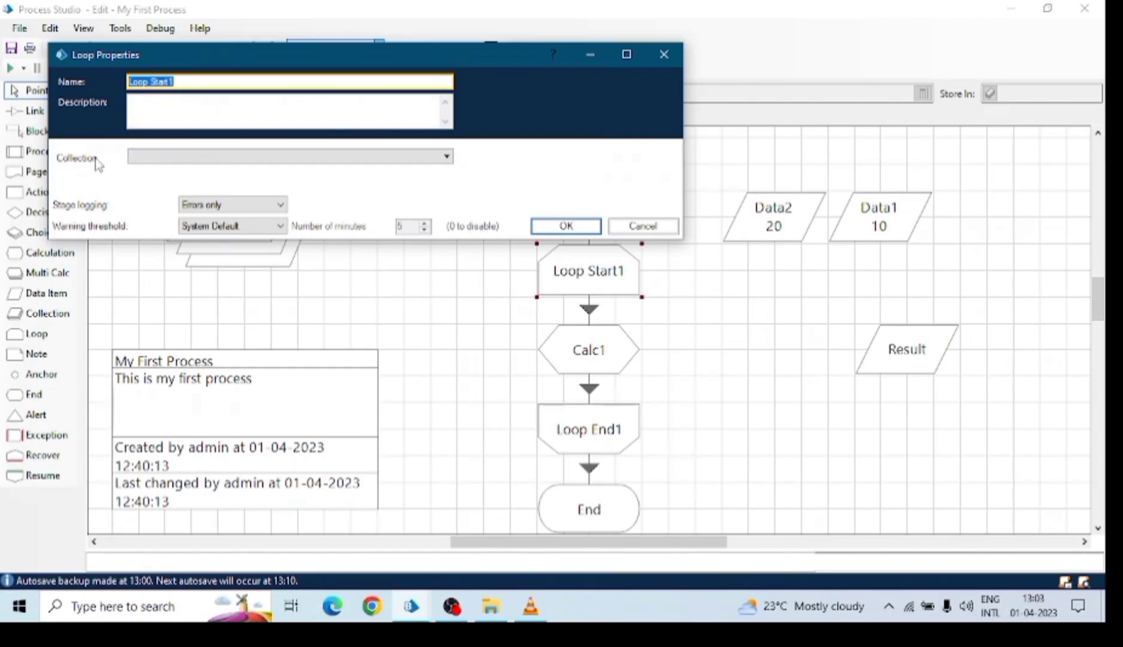
click(289, 166)
click(144, 184)
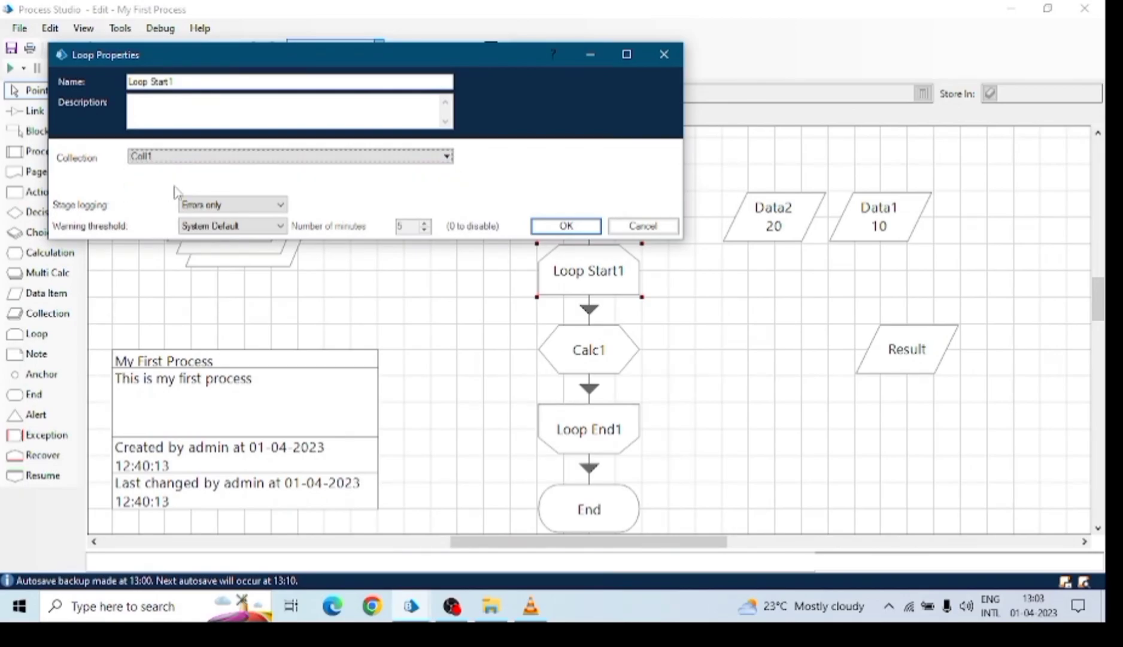
click(578, 228)
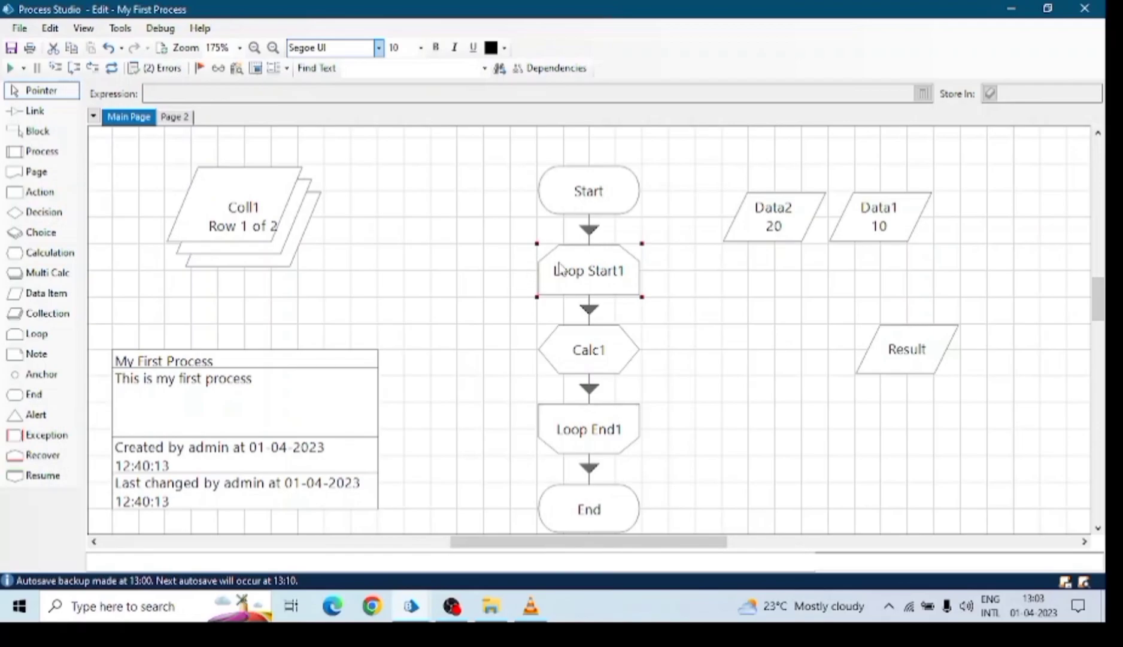
click(247, 214)
click(562, 273)
Give Calc1 the expression [Coll1.Age] and store its result in Result.
double_click(584, 342)
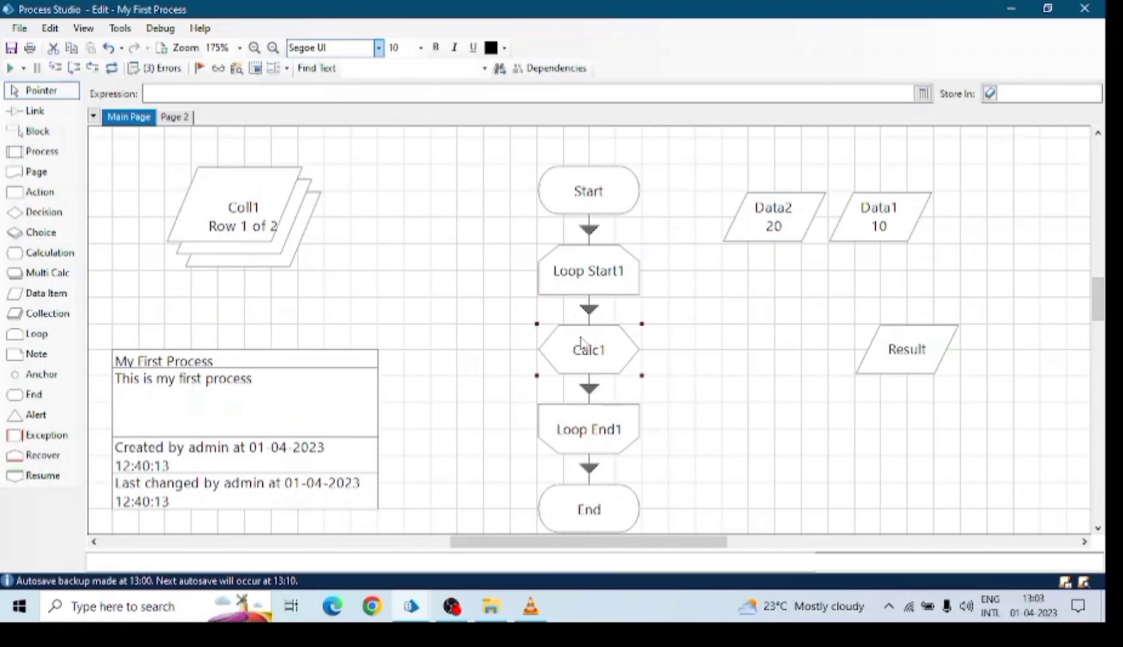
click(392, 244)
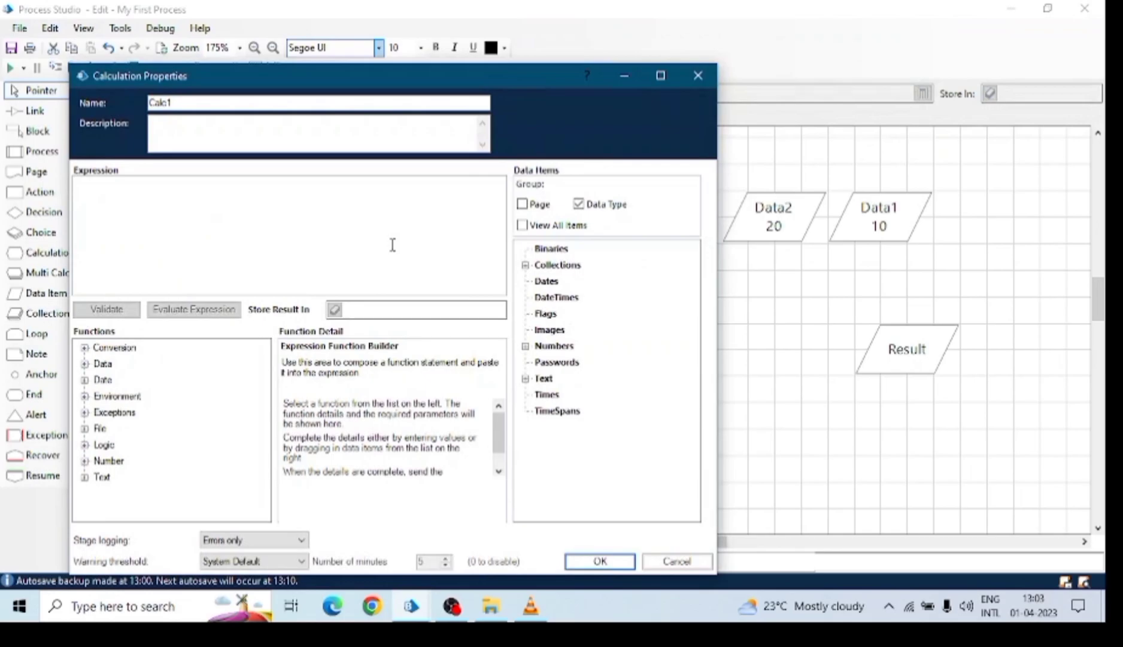
click(525, 264)
click(552, 281)
click(542, 281)
drag(567, 301, 300, 225)
click(175, 187)
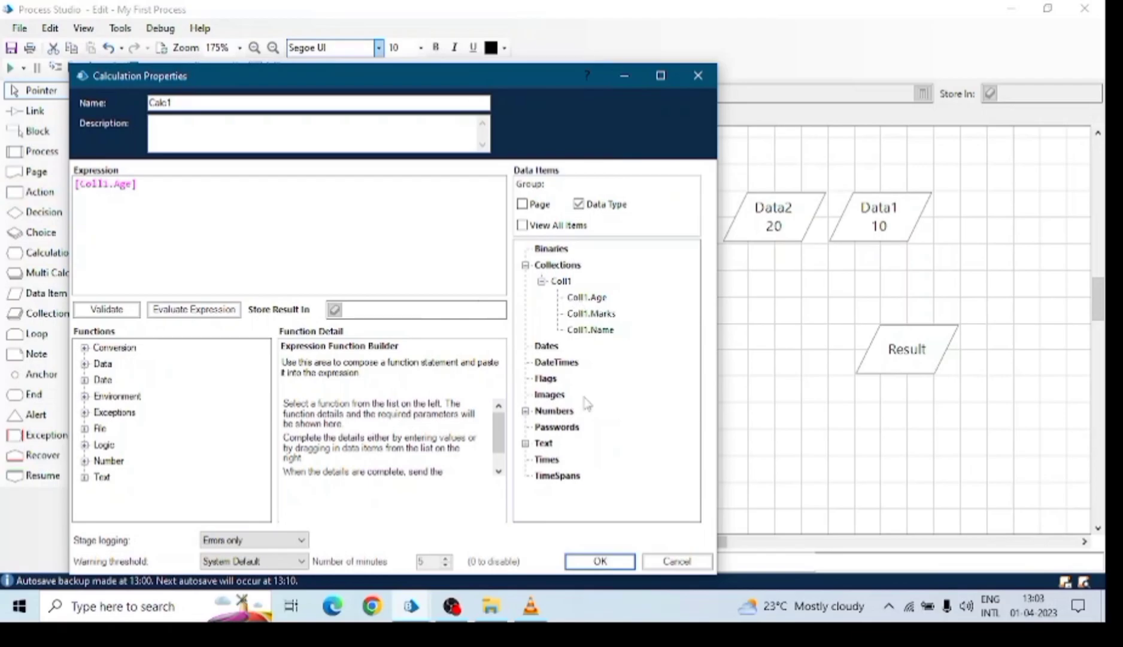
click(525, 443)
drag(574, 459, 518, 331)
click(525, 411)
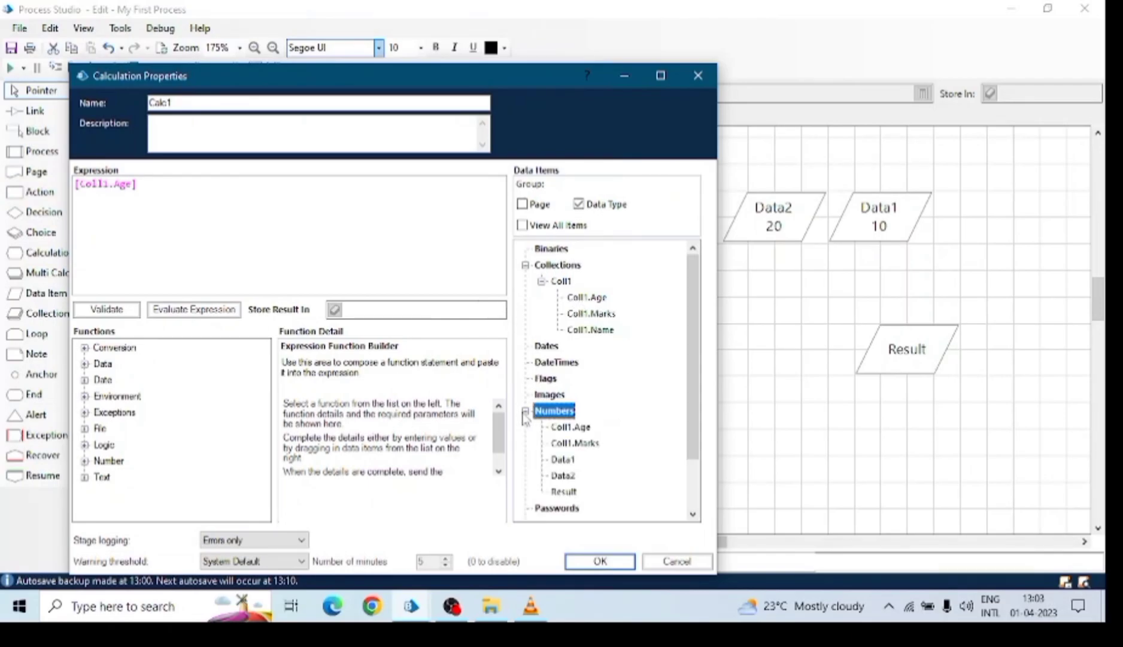
drag(572, 492, 389, 310)
Confirm Calc1 and place Data2 beside Data1 at the top right.
click(600, 561)
drag(795, 220, 1059, 189)
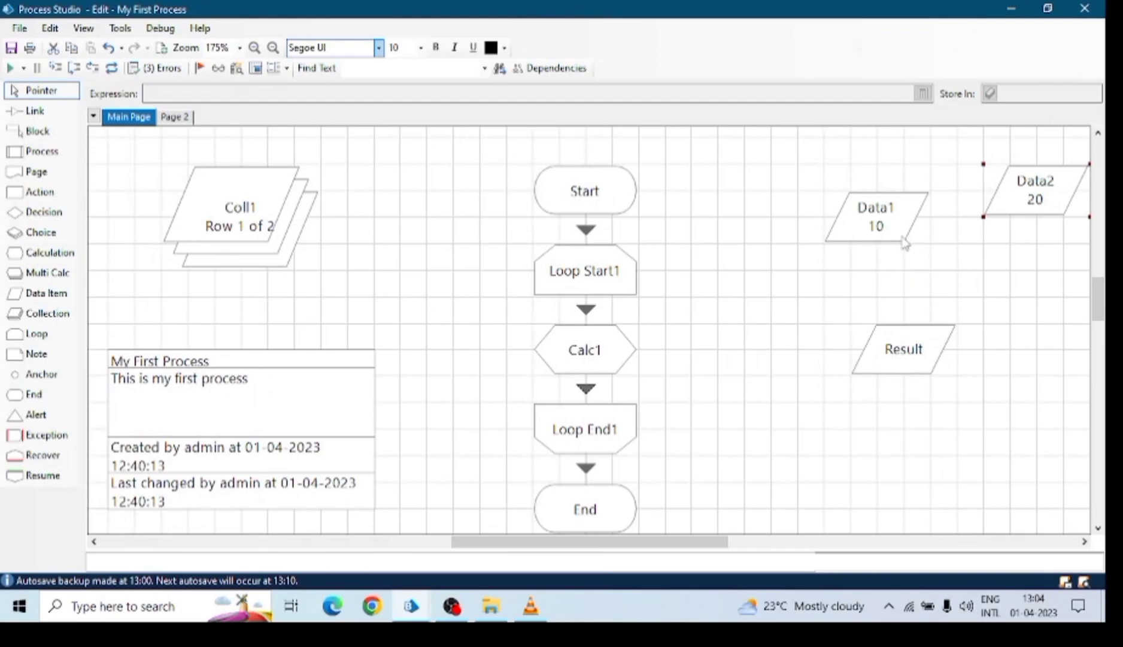
drag(875, 219, 873, 203)
drag(990, 197, 936, 195)
Enlarge the Result data item, run the process with Go, then reset it.
drag(913, 338, 777, 311)
drag(826, 348, 928, 454)
drag(809, 367, 892, 424)
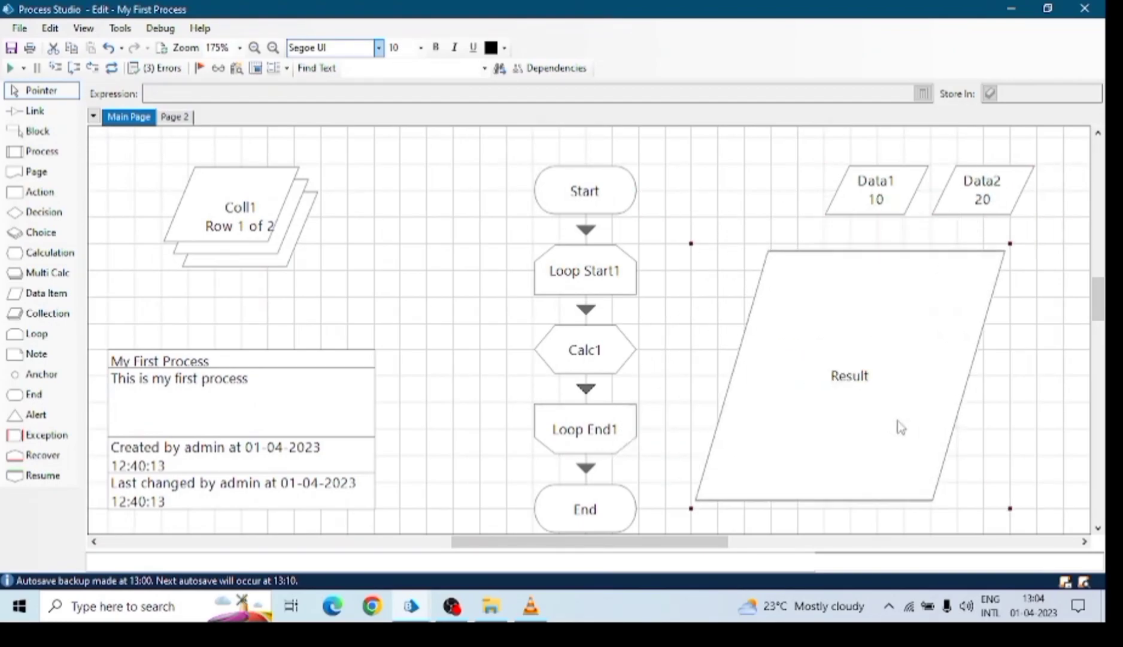
click(16, 68)
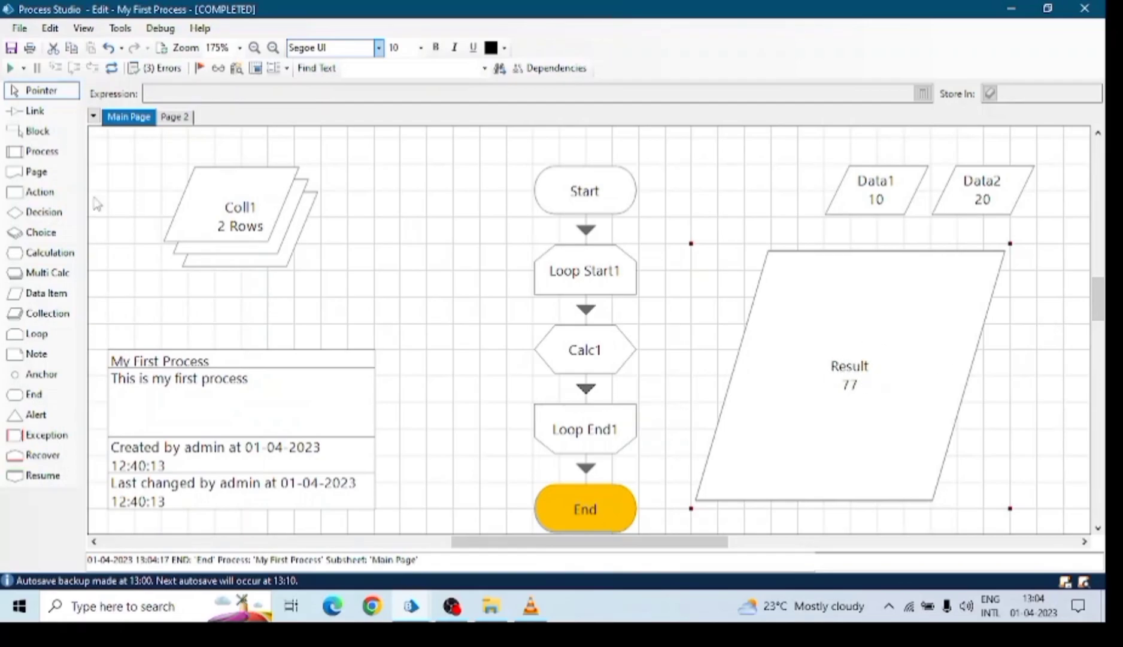
click(112, 68)
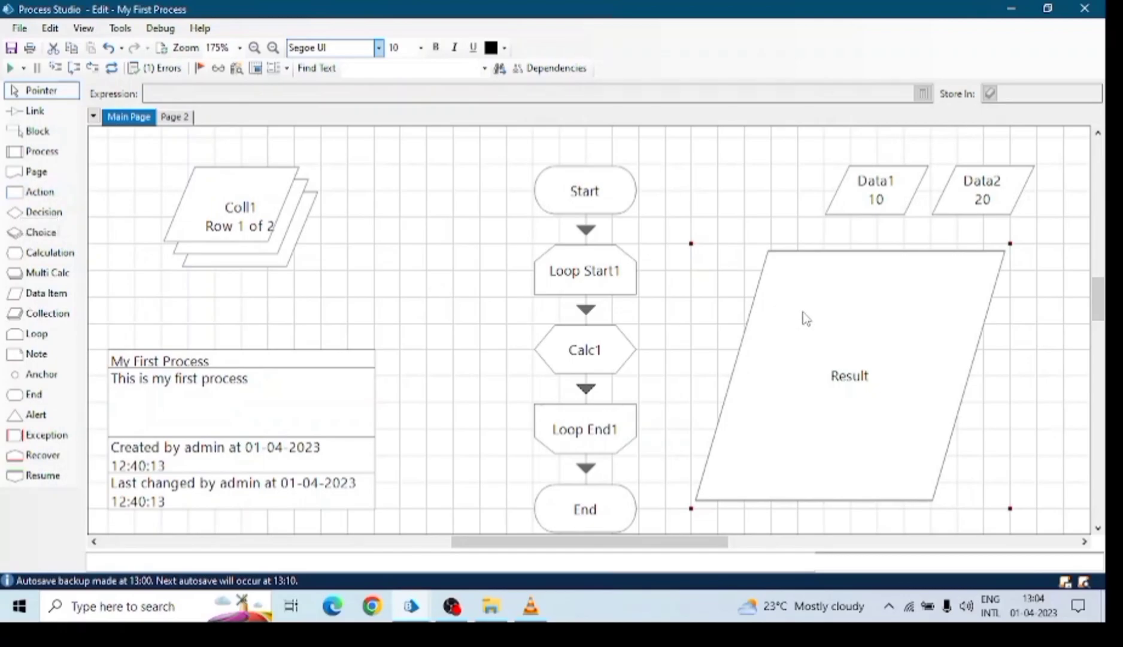
Delete the Result data item from the Main Page.
key(Delete)
scroll(523, 349, down, 1)
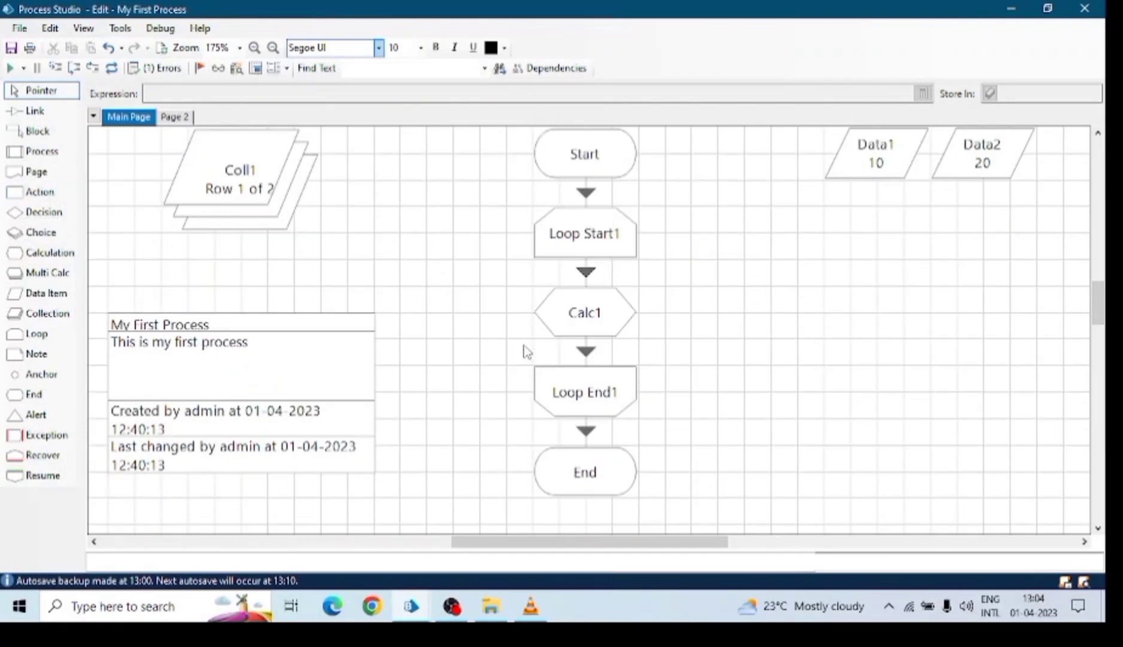
scroll(477, 303, up, 1)
scroll(477, 304, down, 1)
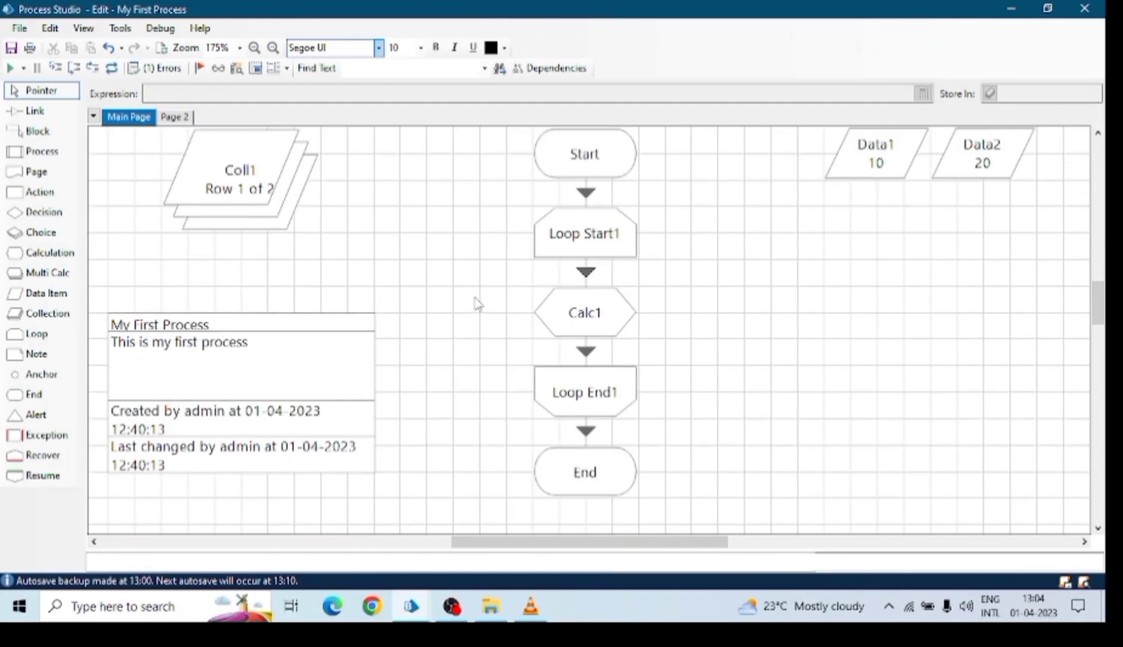
Delete Page 2 and return to the Main Page.
click(172, 118)
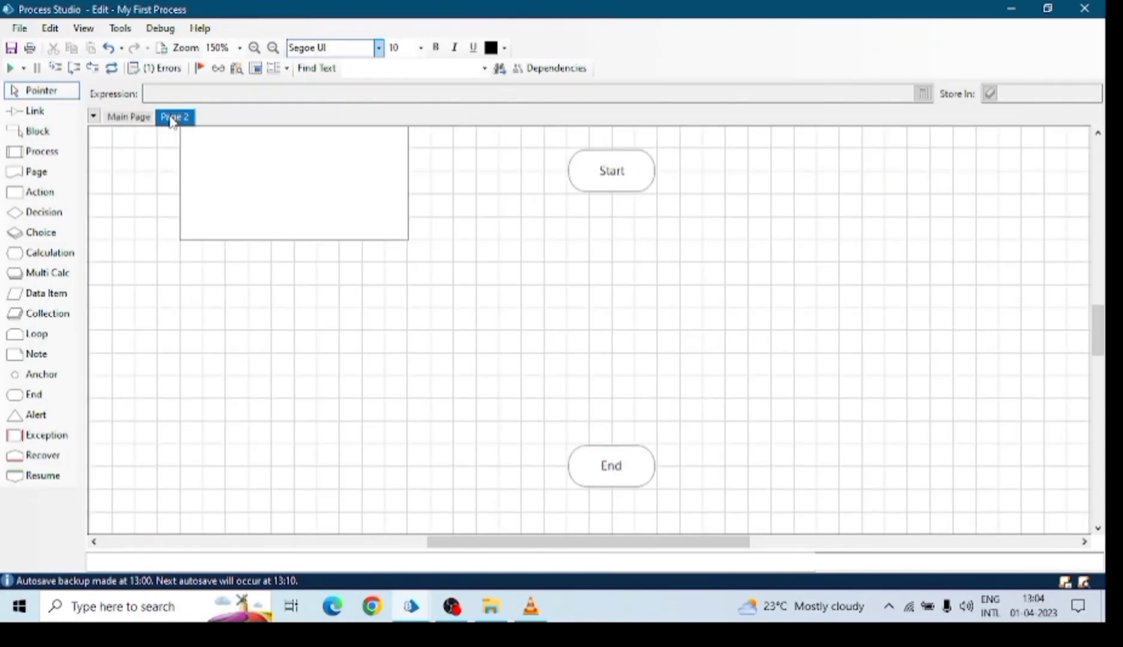
right_click(172, 118)
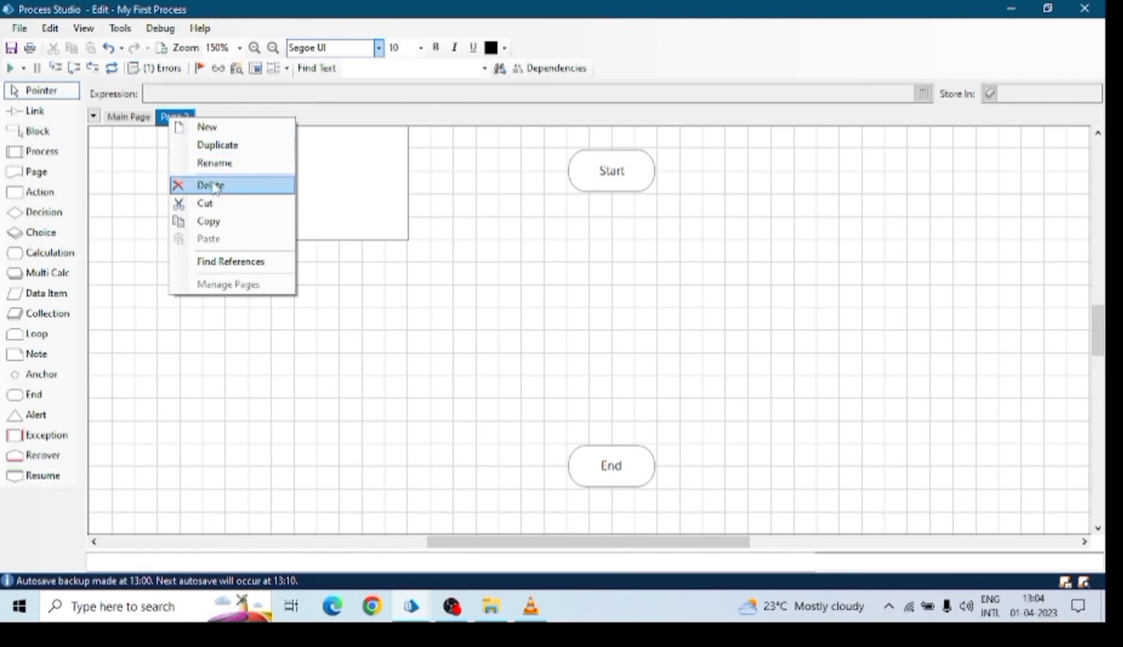
click(182, 185)
click(467, 313)
click(142, 126)
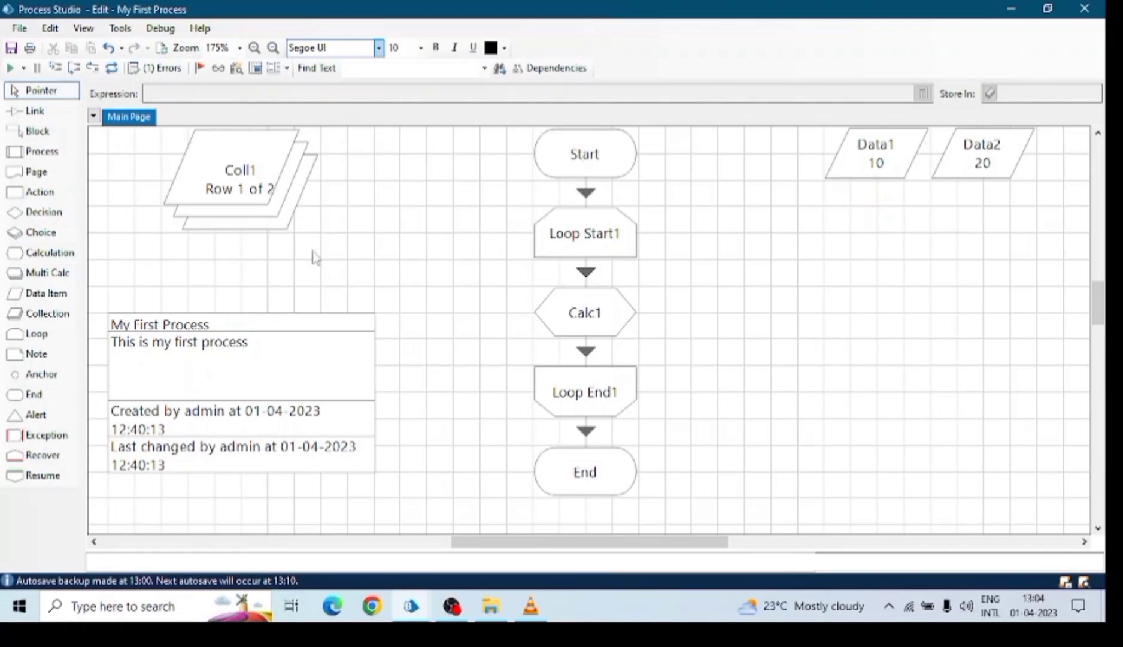
Move the process info note up and to the right.
double_click(247, 382)
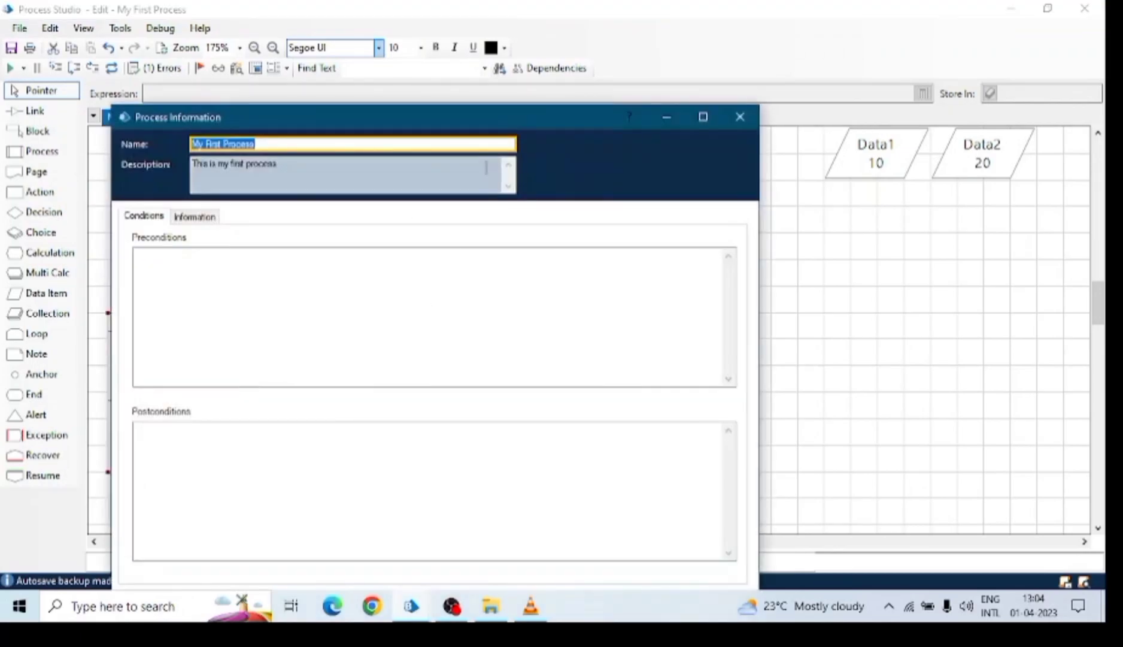
click(740, 117)
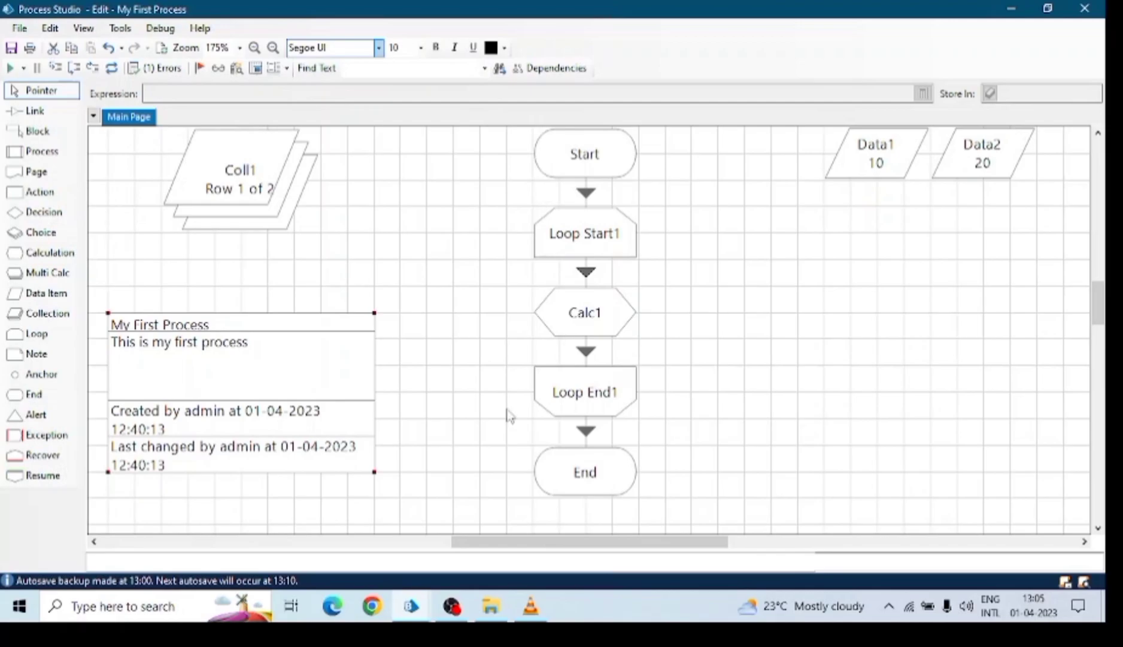
drag(204, 334, 230, 308)
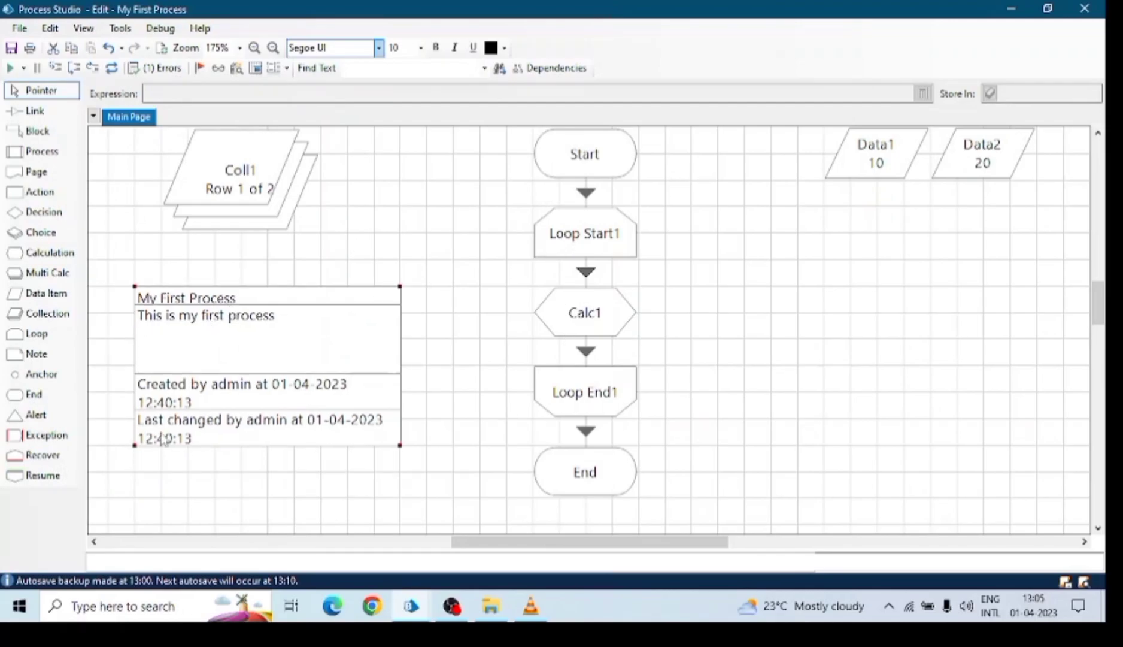
Tick 'Publish this Process to Control Room', confirm, and dismiss the validation error.
double_click(250, 335)
drag(456, 118, 491, 39)
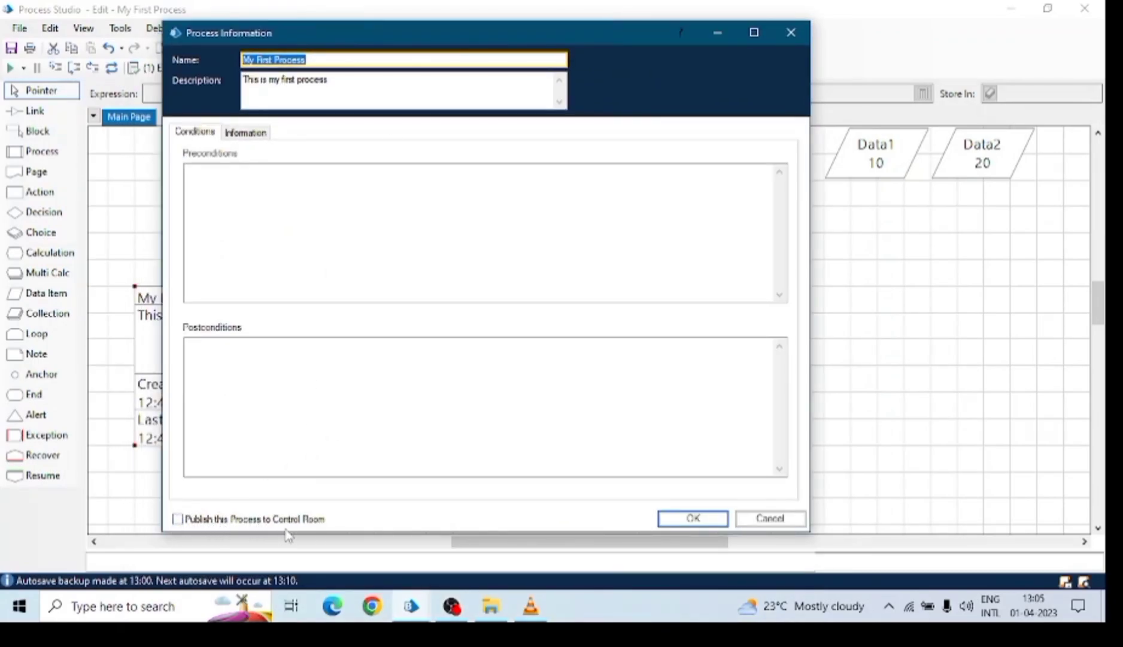
click(185, 521)
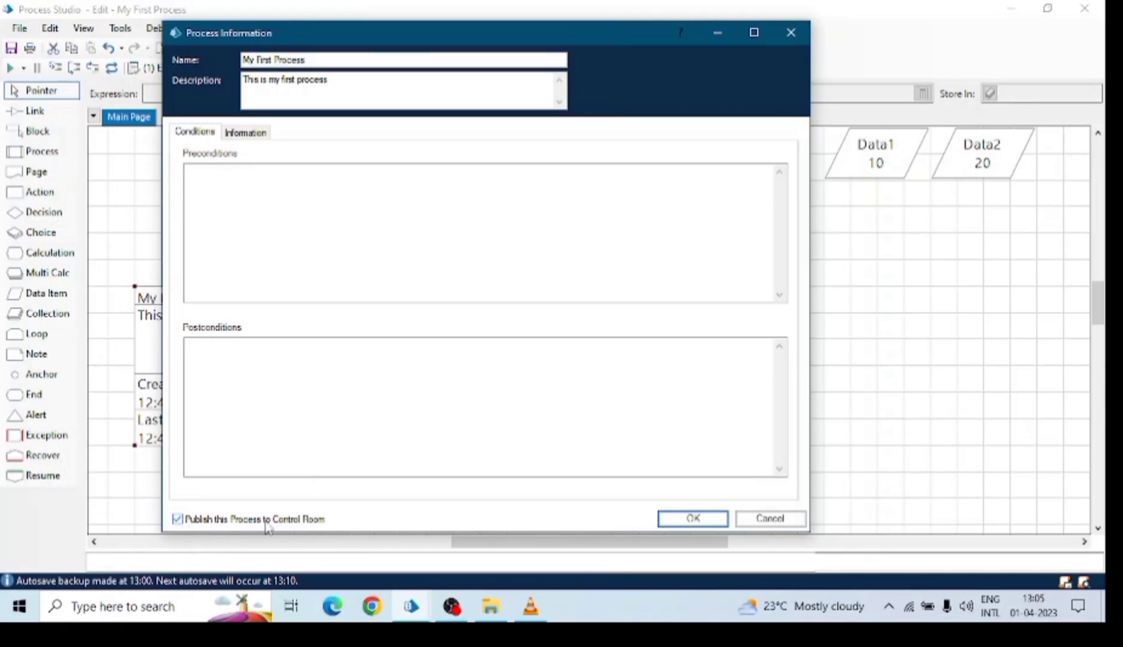
click(677, 521)
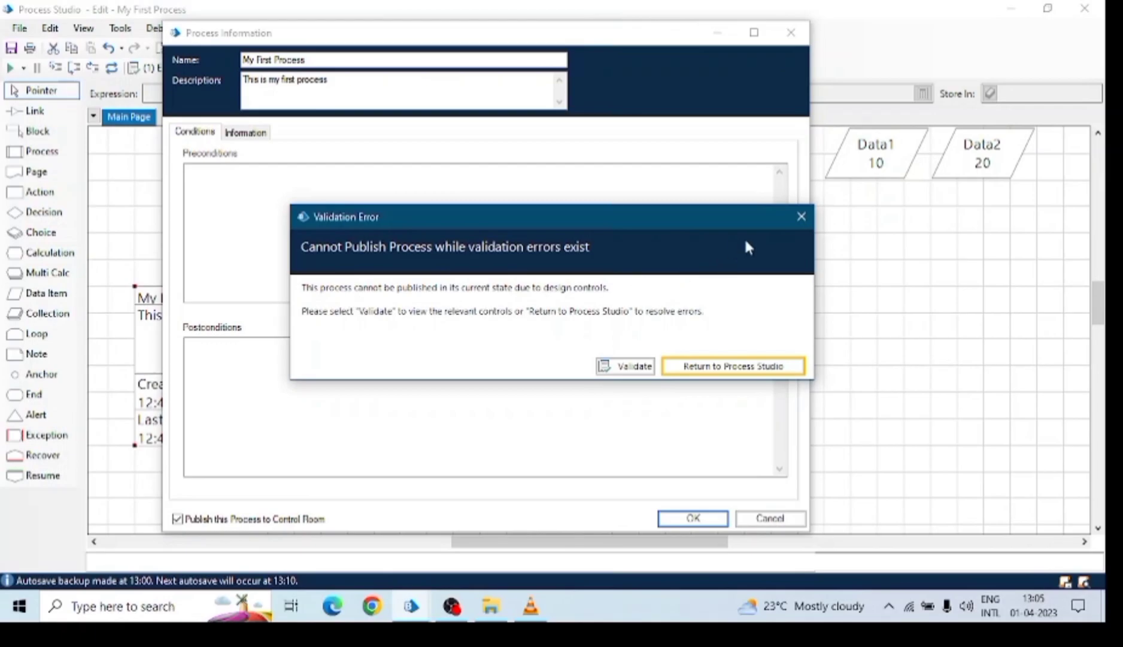
click(800, 218)
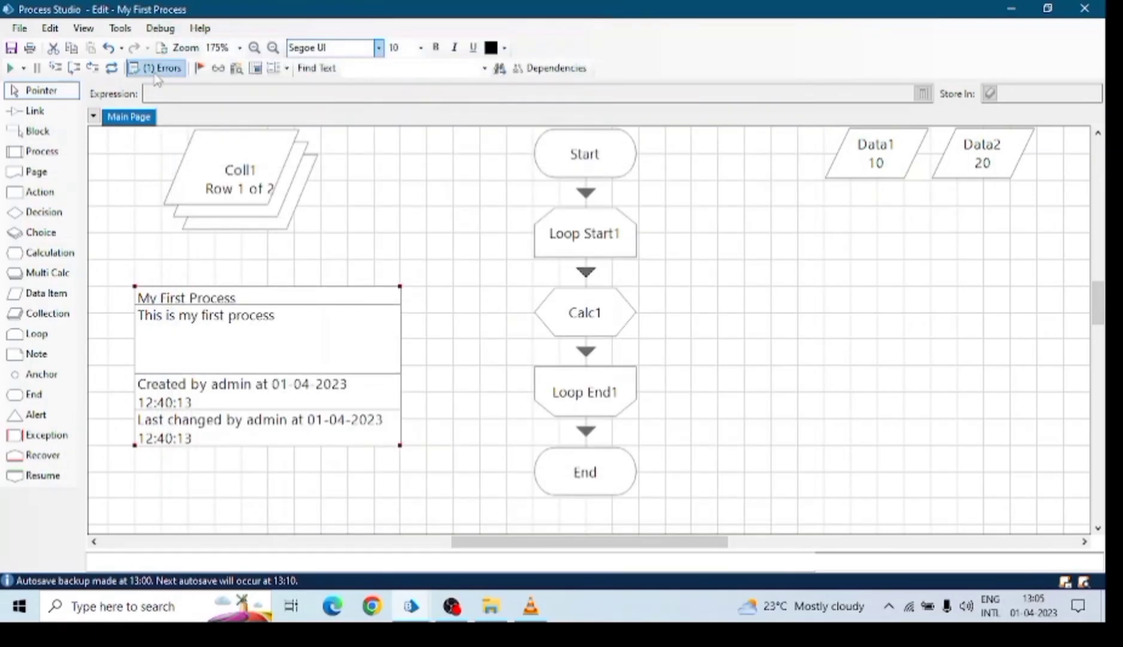
Review the validation list's Data1, Data2 and Calc1 entries.
click(157, 68)
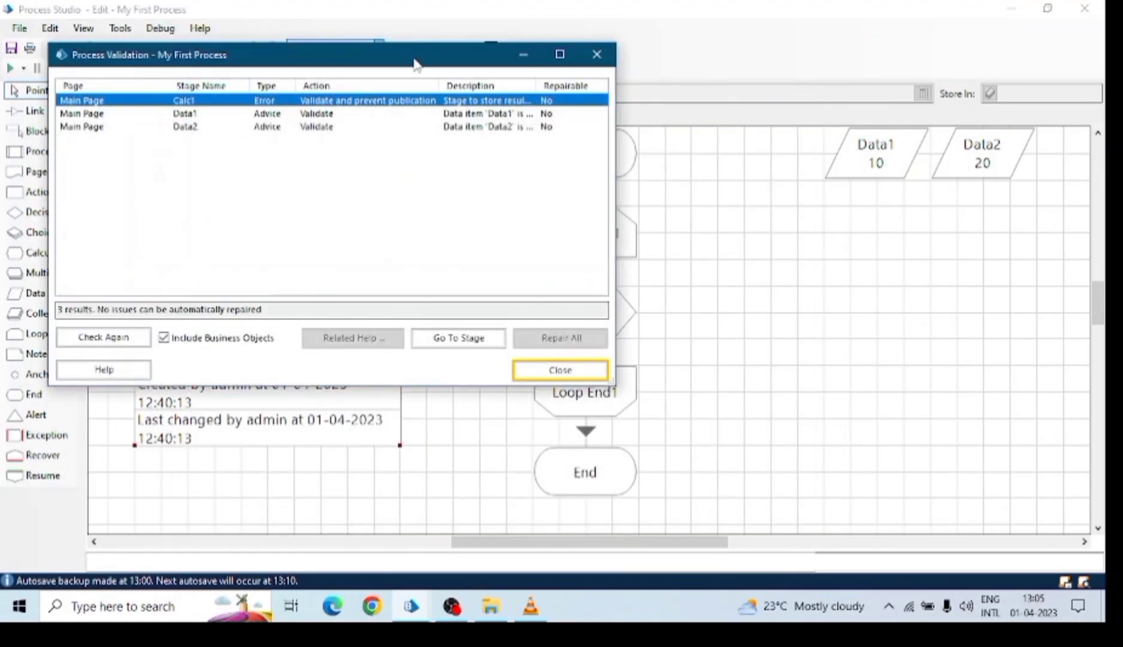
drag(419, 61, 488, 120)
click(634, 112)
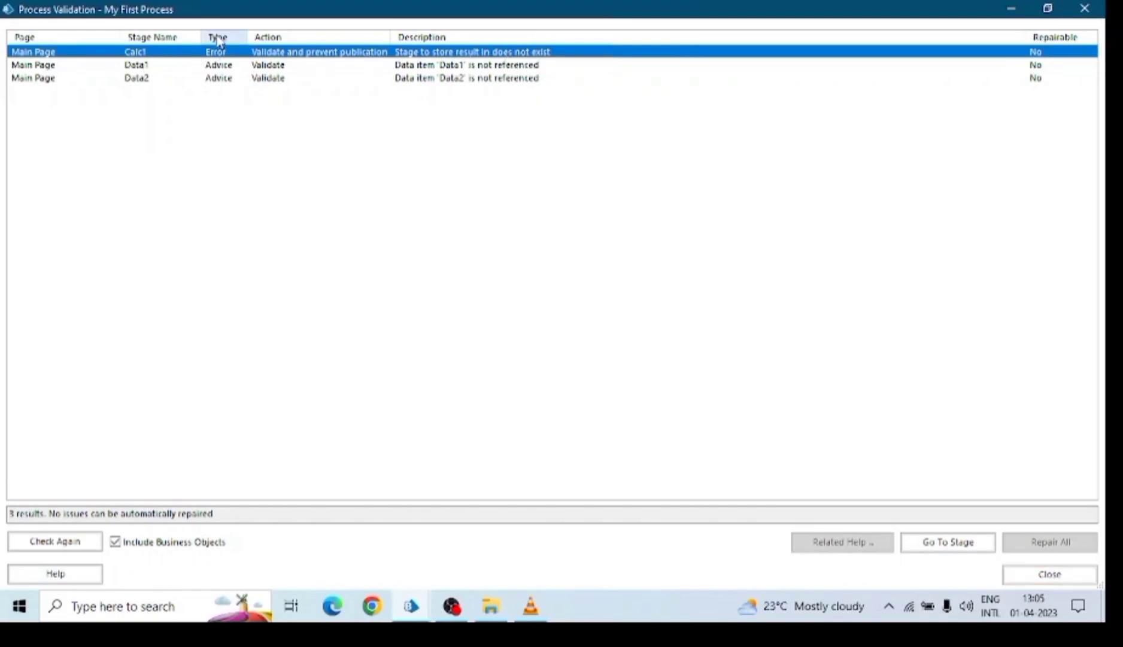
click(223, 67)
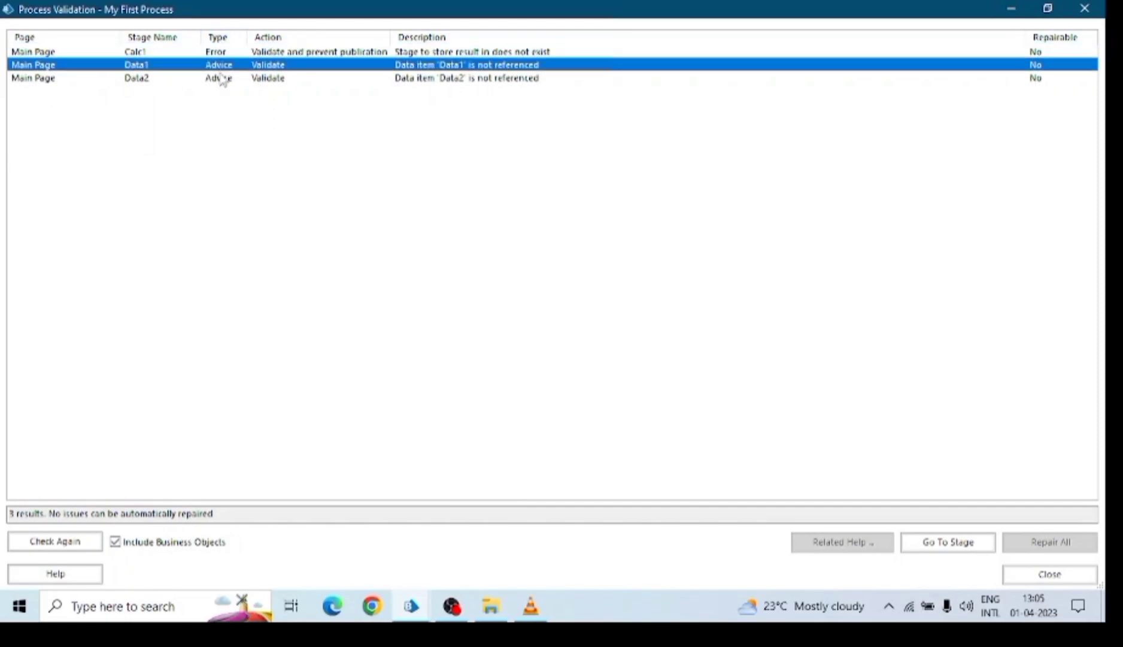
click(223, 79)
click(277, 37)
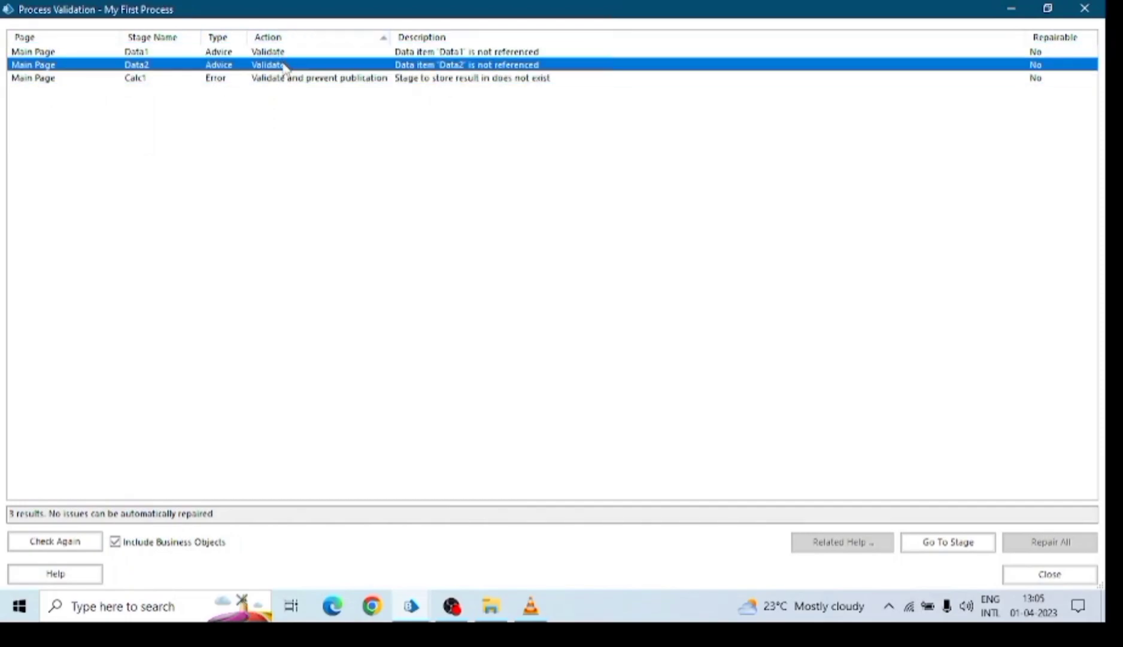
click(306, 79)
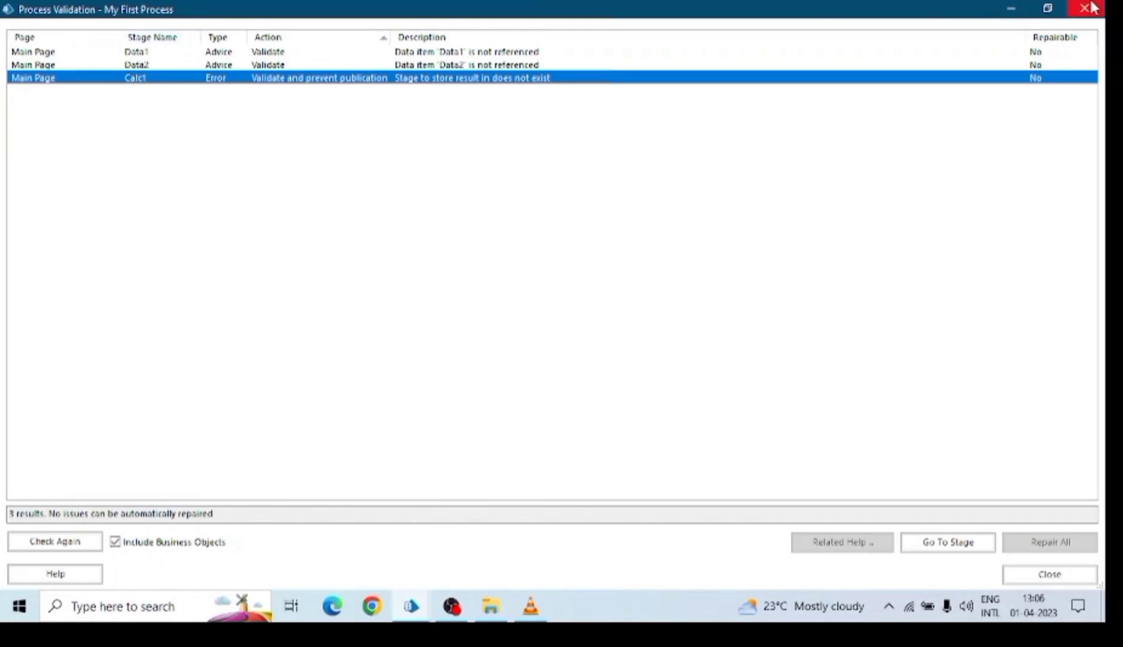
click(1048, 9)
drag(509, 112, 795, 357)
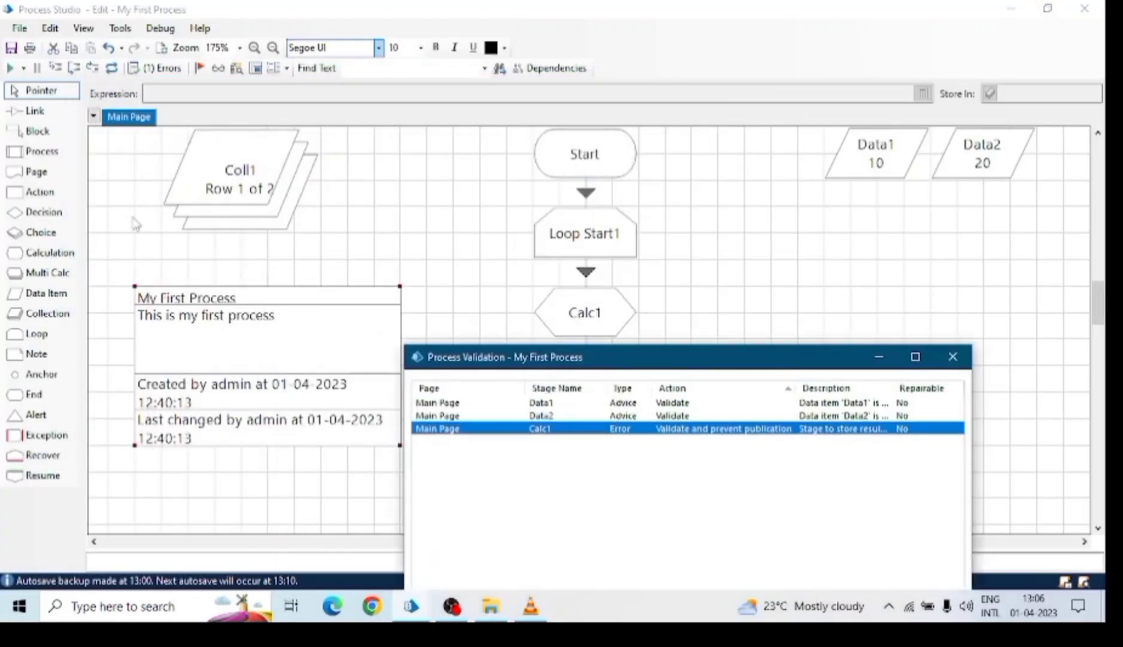
drag(682, 363, 631, 409)
Check Calc1's result storage, then undo twice to restore Page 2 and Result.
double_click(595, 316)
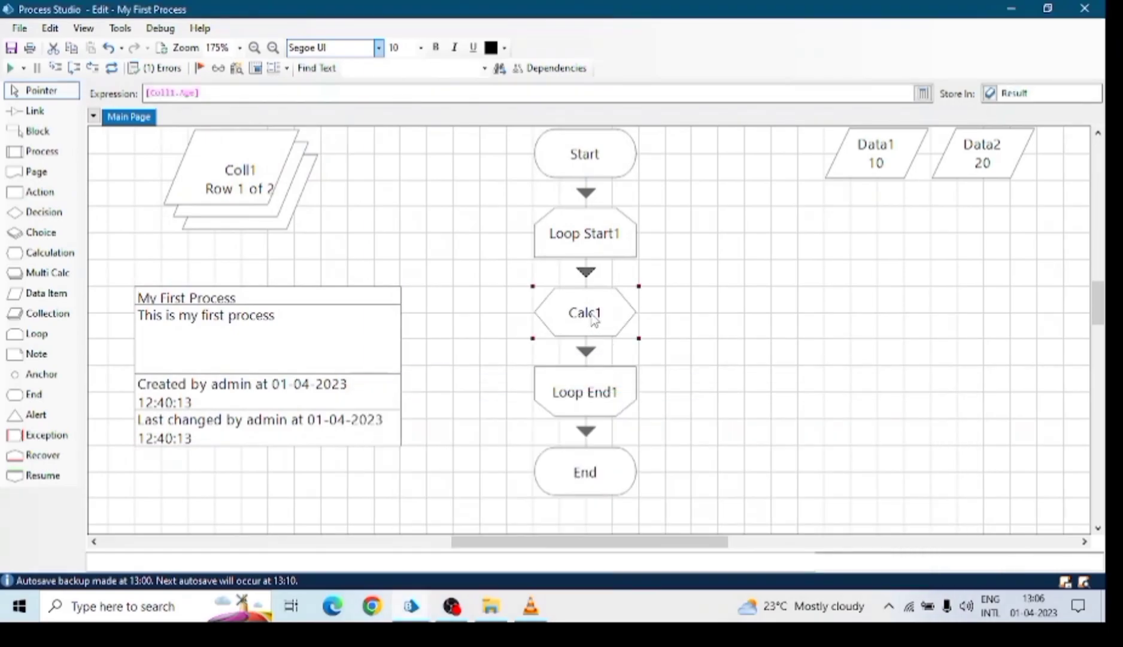
click(428, 317)
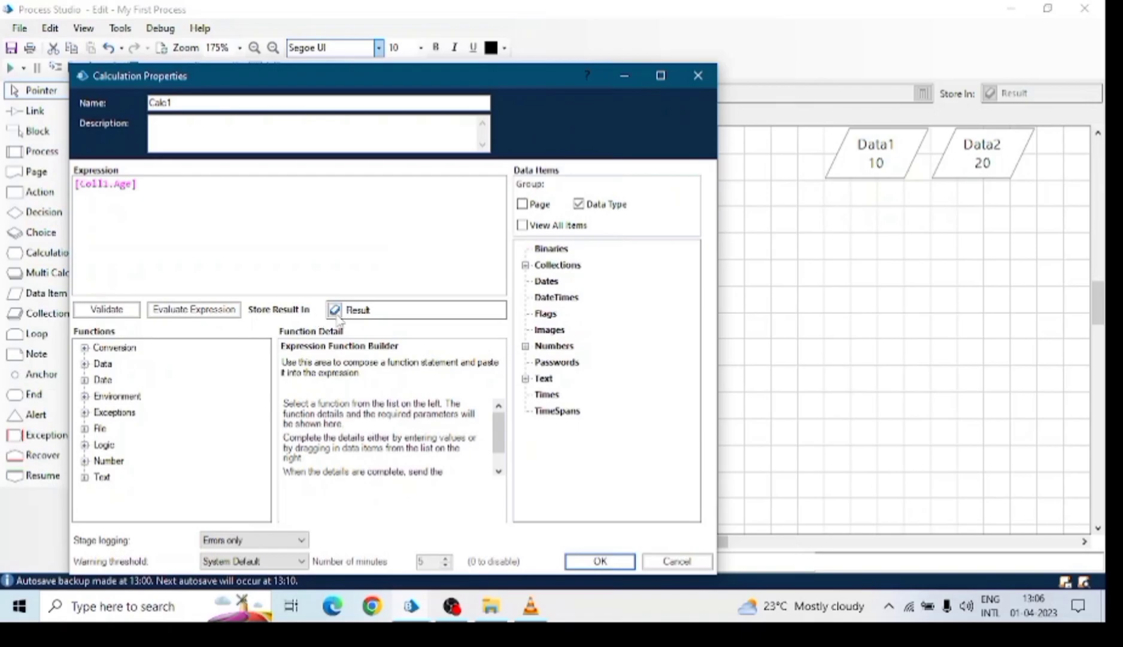
click(696, 76)
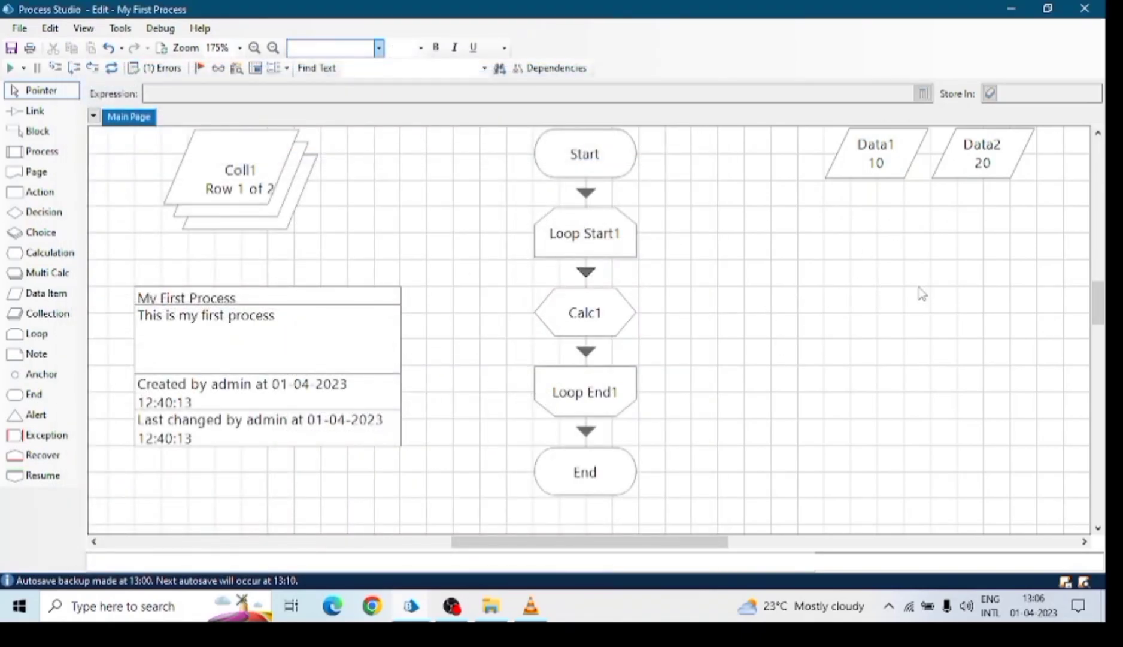
key(ctrl+z)
key(ctrl+z)
key(ctrl+z)
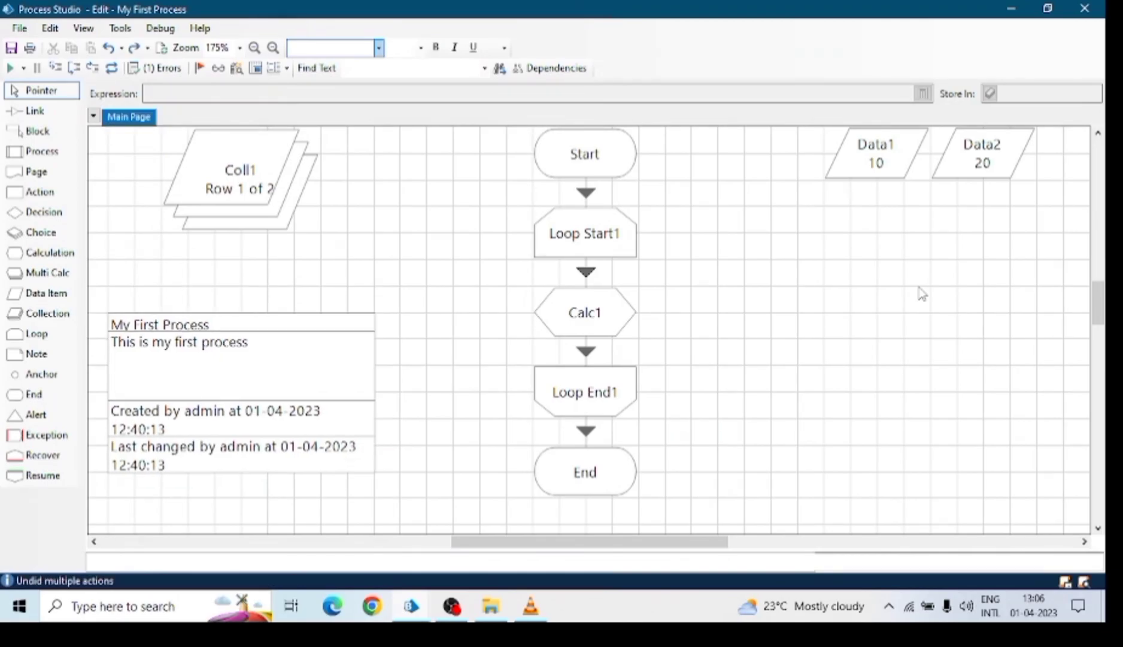
key(ctrl+z)
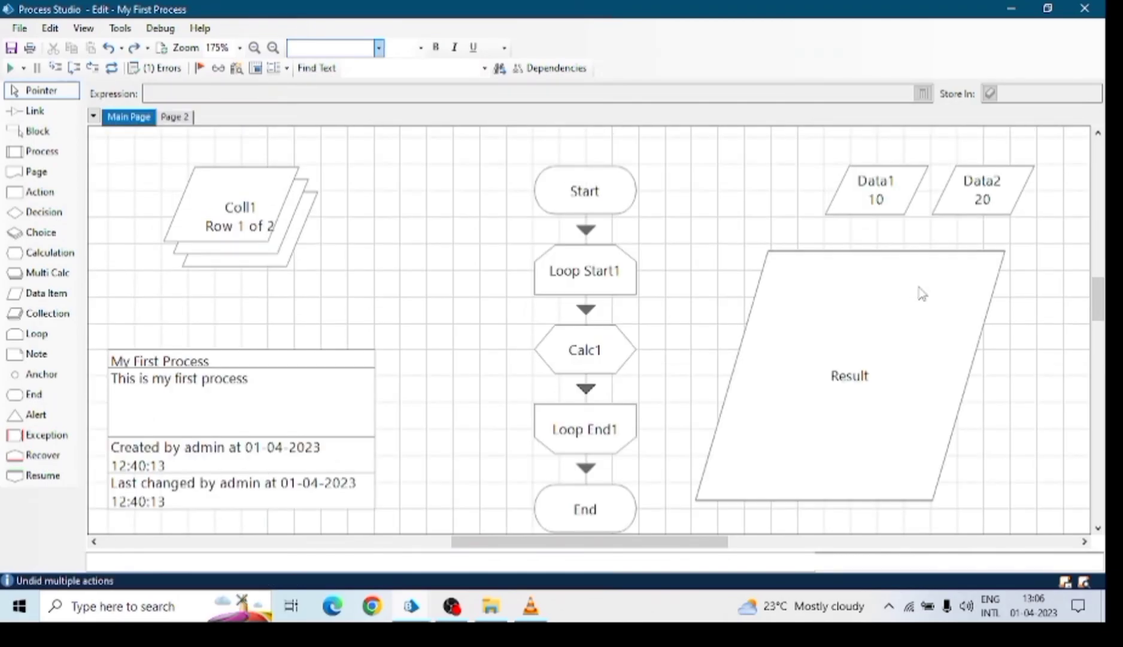
click(923, 293)
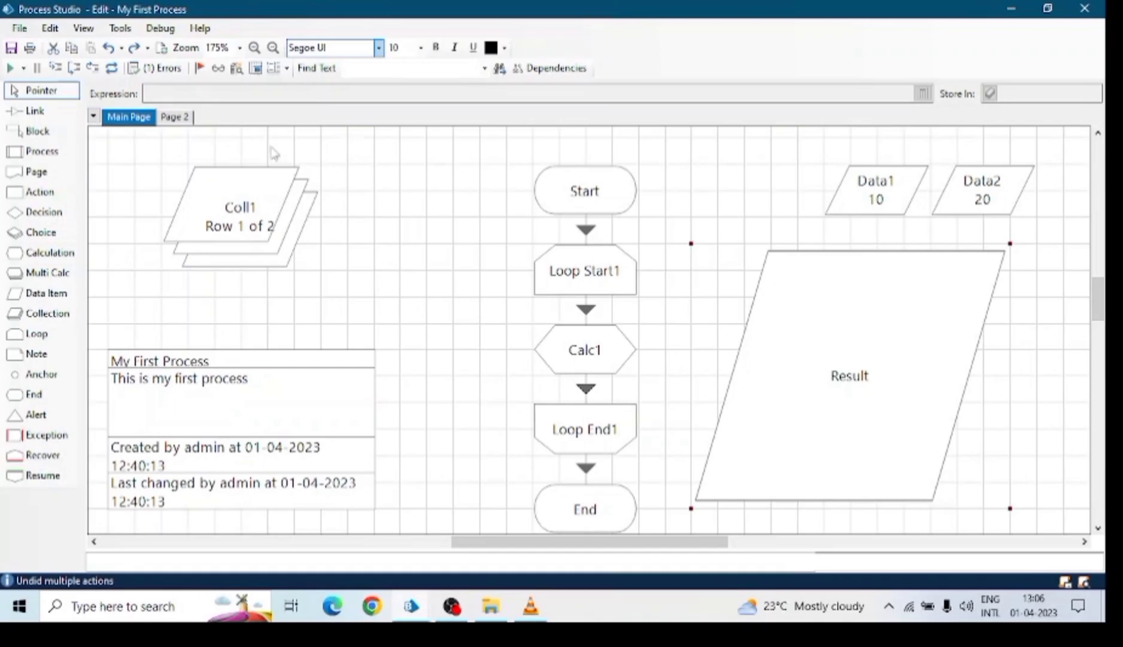
View Page 2's contents and re-run the validation check.
right_click(186, 121)
click(141, 173)
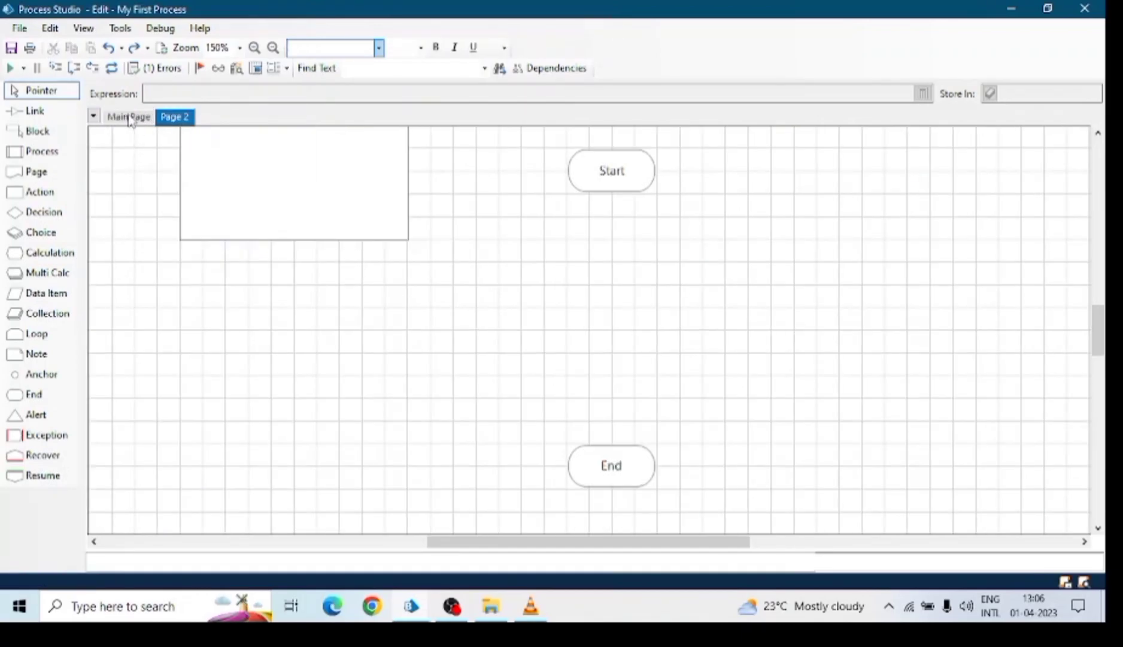
click(130, 119)
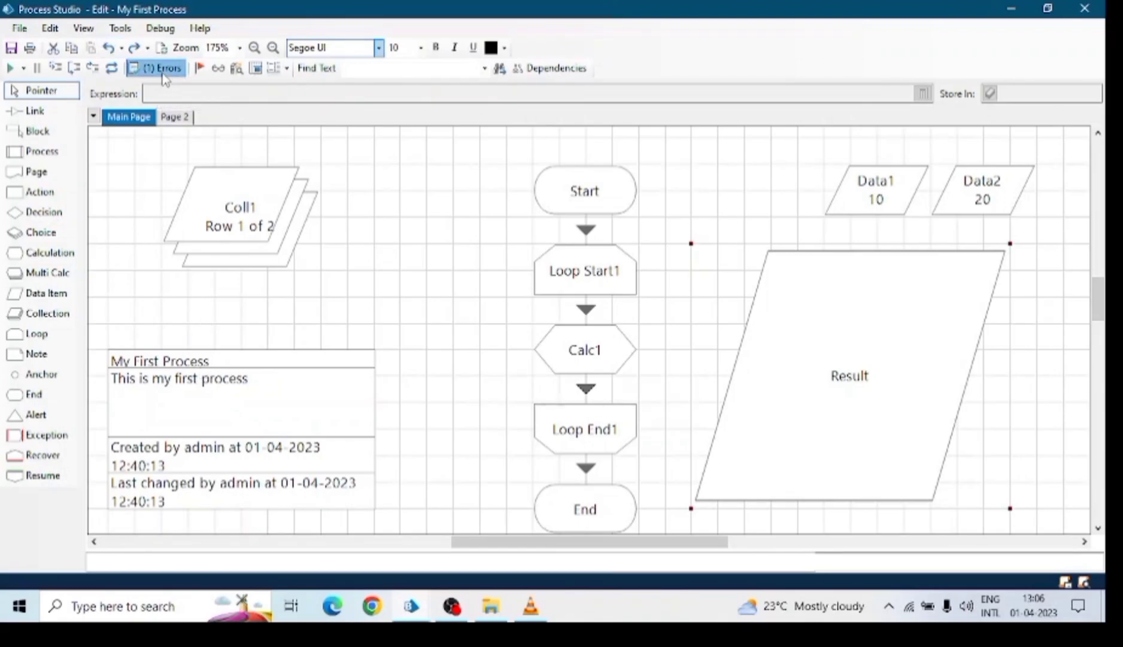
click(157, 69)
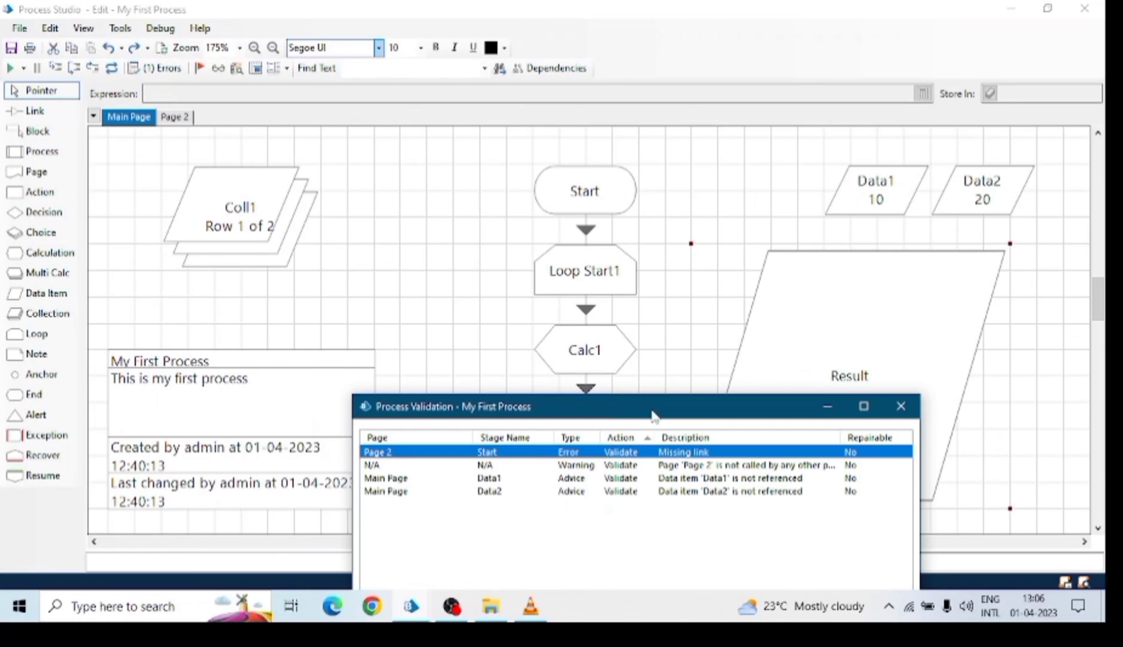
click(902, 406)
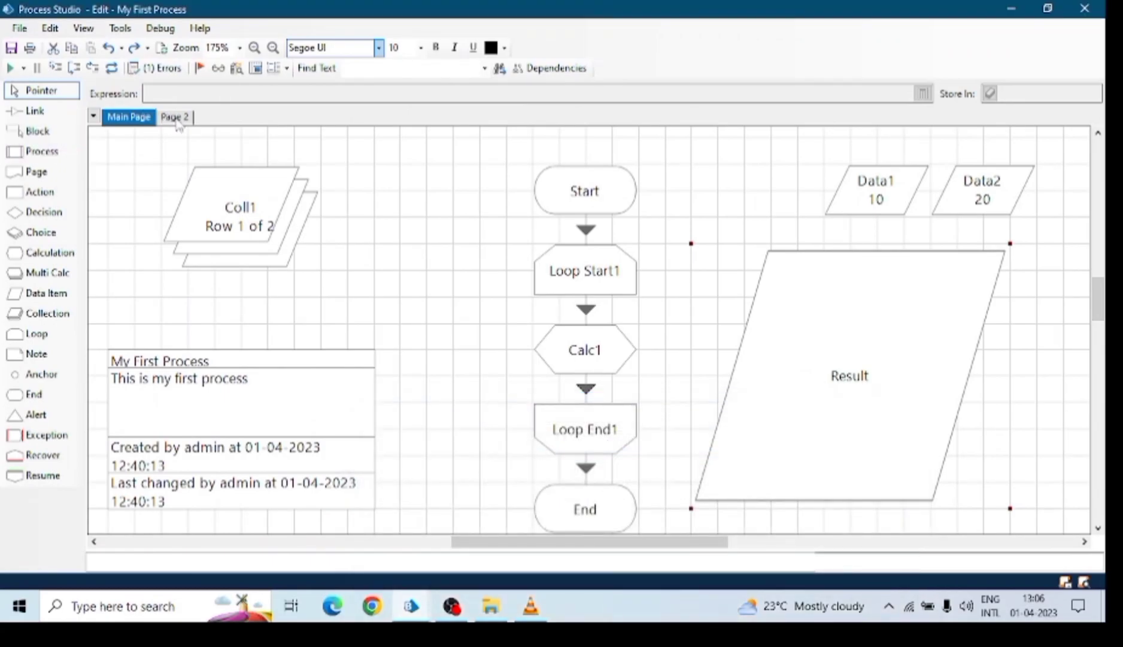
Delete Page 2 so the process reports zero errors.
right_click(176, 118)
click(235, 185)
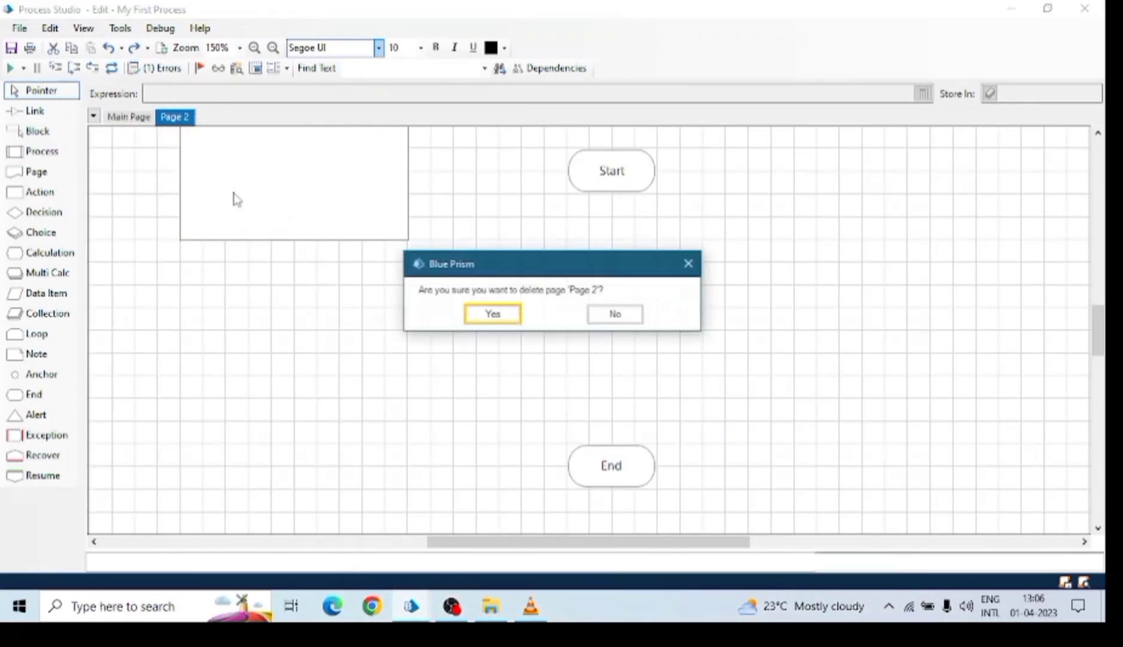
click(493, 314)
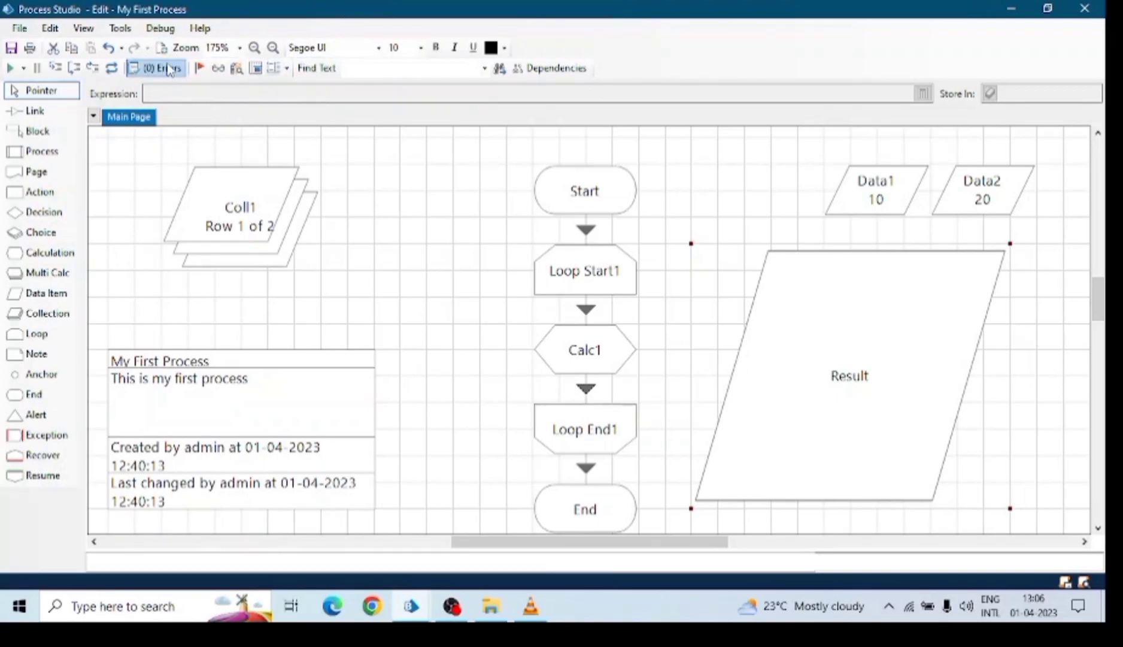
Save the process, entering 'saved' as the edit summary.
click(11, 49)
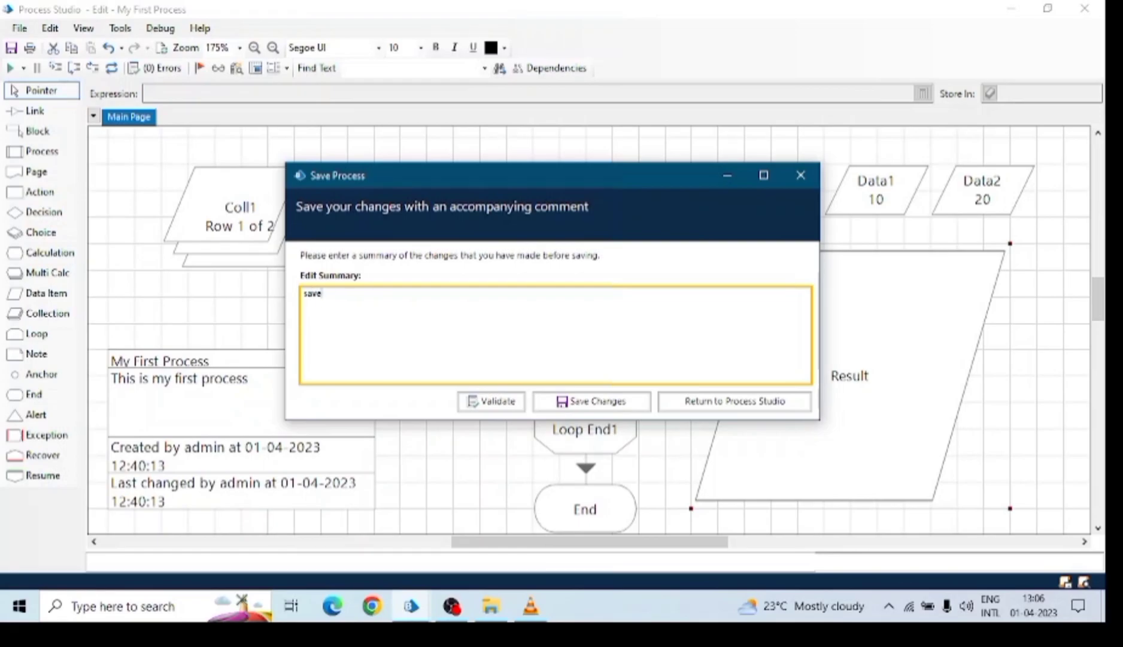
click(573, 407)
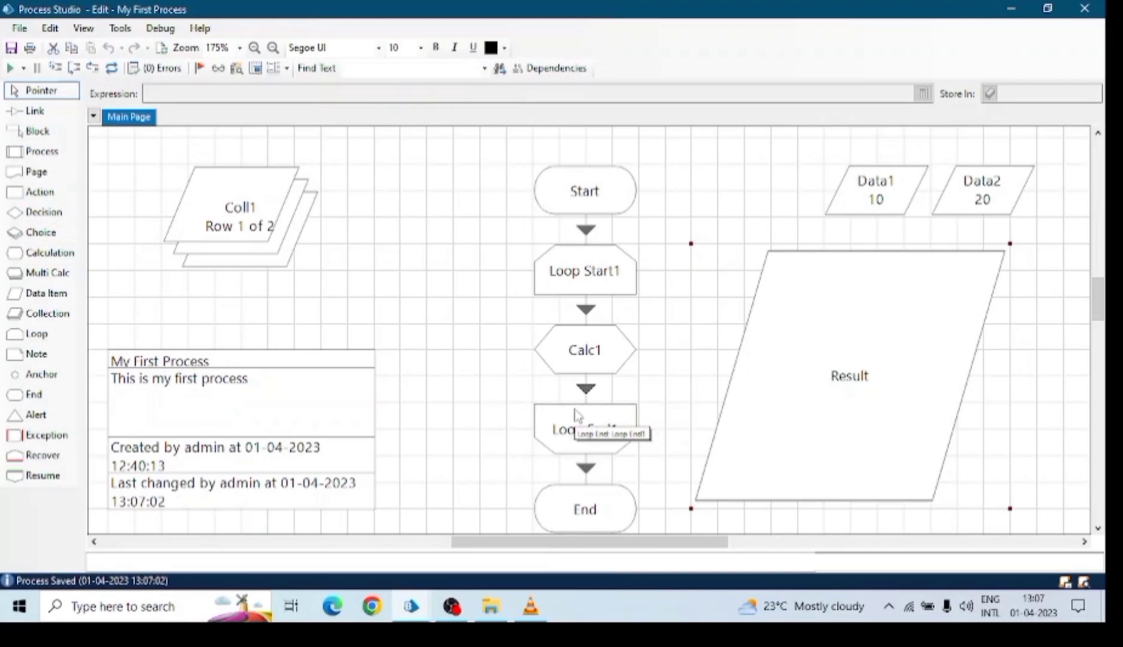
Go to the main Blue Prism window's Control area and select the First Bot process.
mouse_move(411, 606)
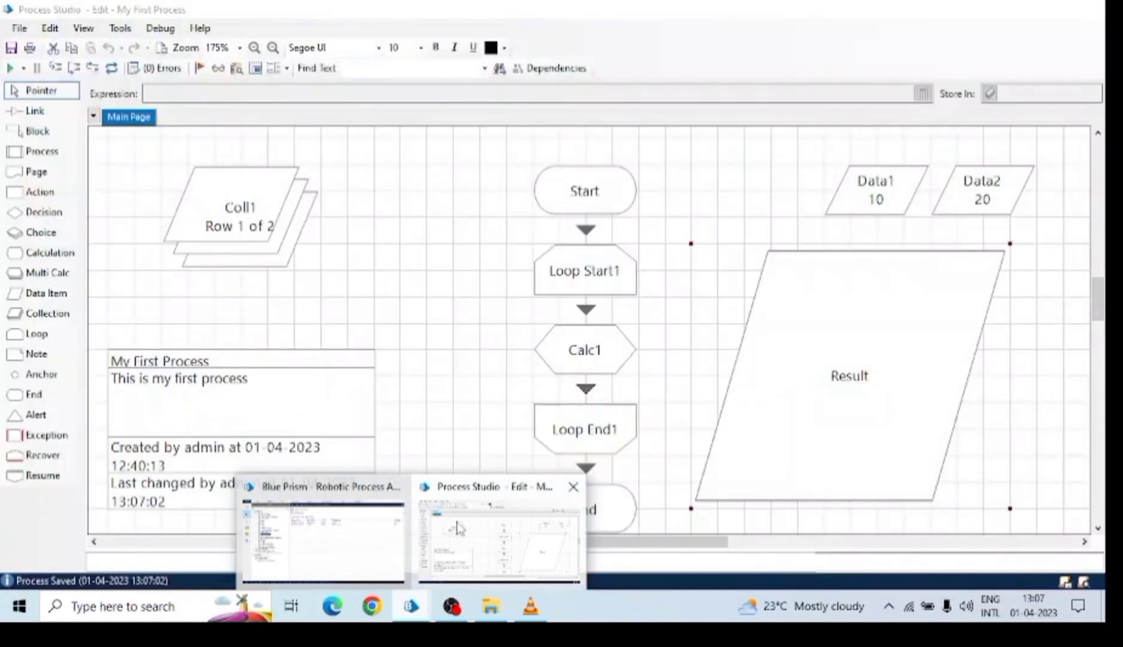
click(360, 527)
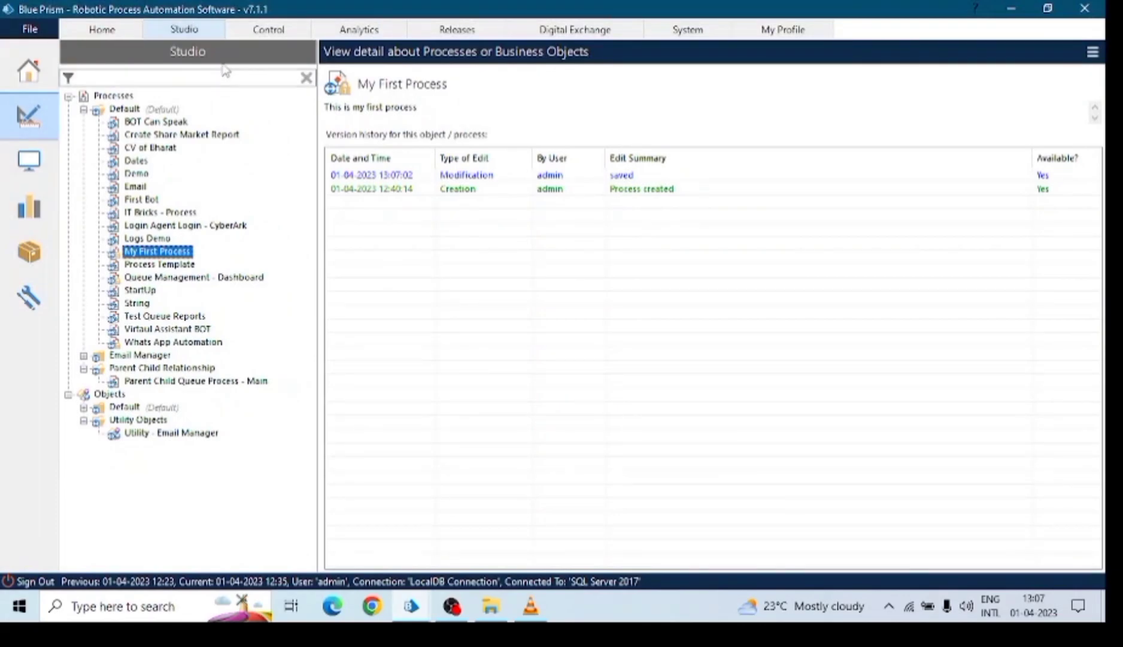
click(263, 32)
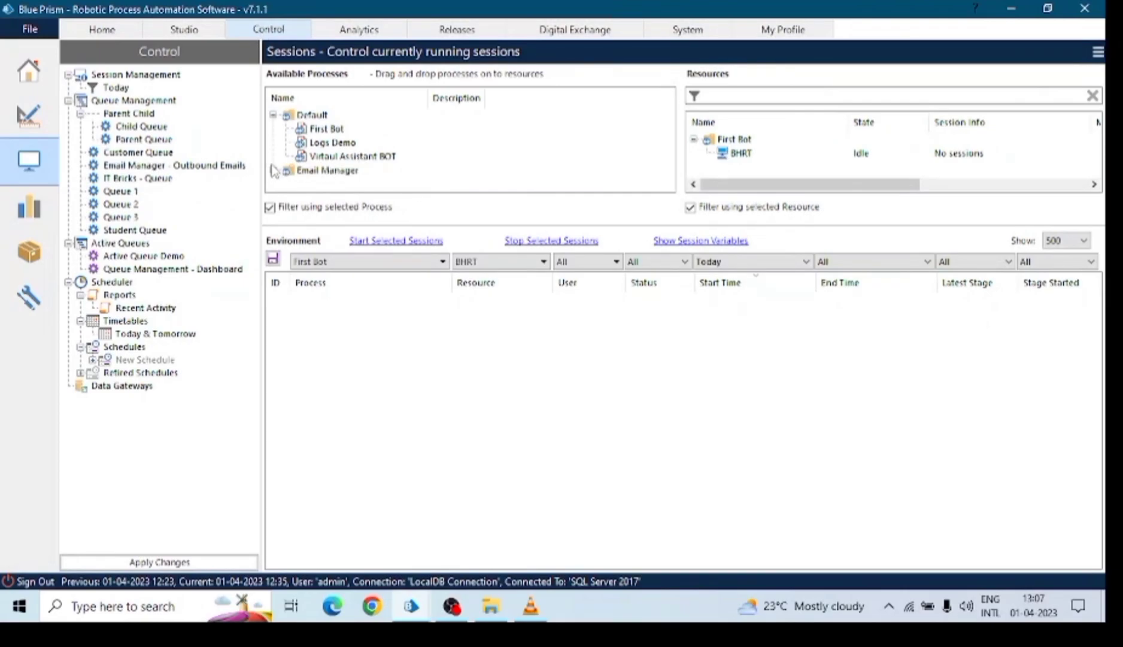
click(357, 129)
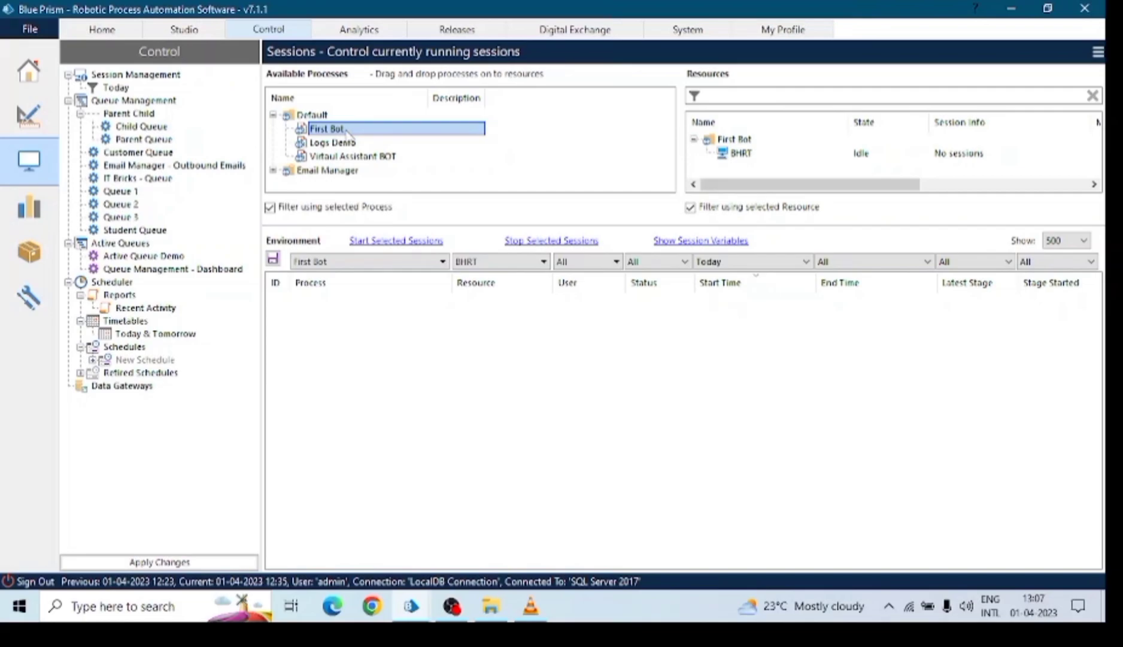
Expand Email Manager, select Utility Process - Email Manager, then return to Process Studio.
mouse_move(412, 606)
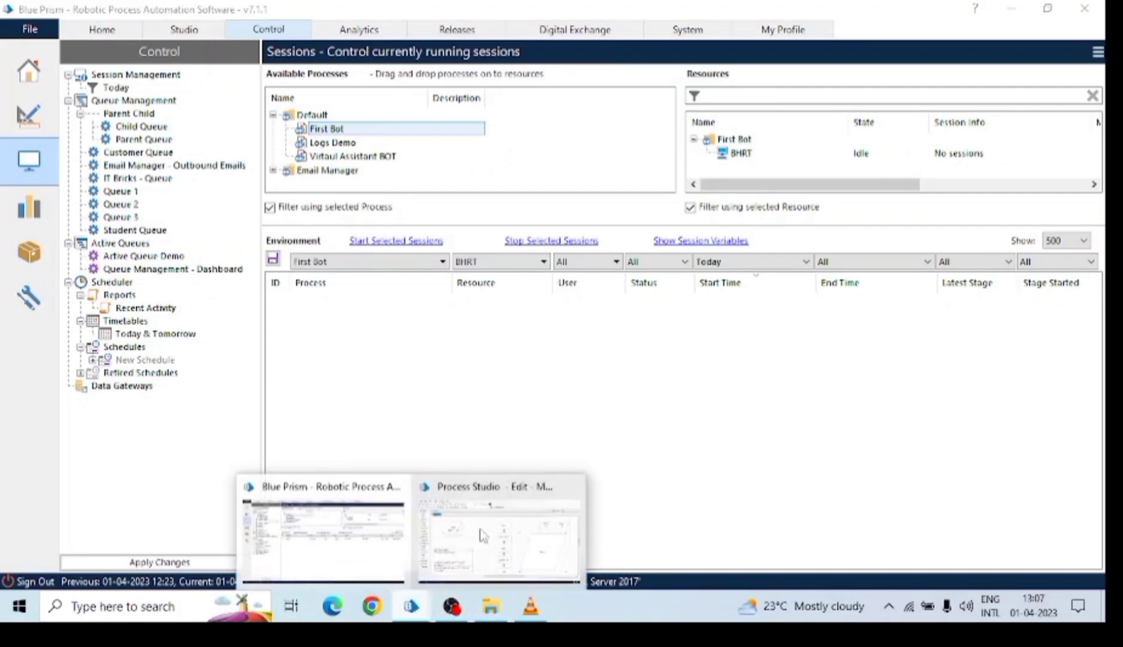
mouse_move(494, 522)
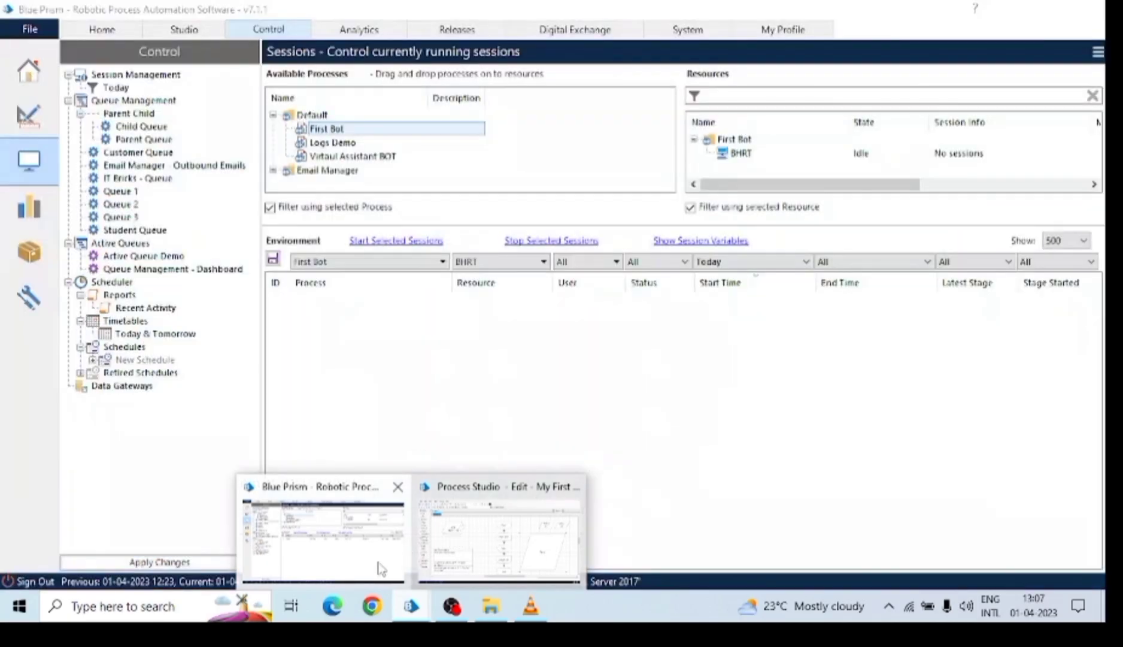
click(381, 548)
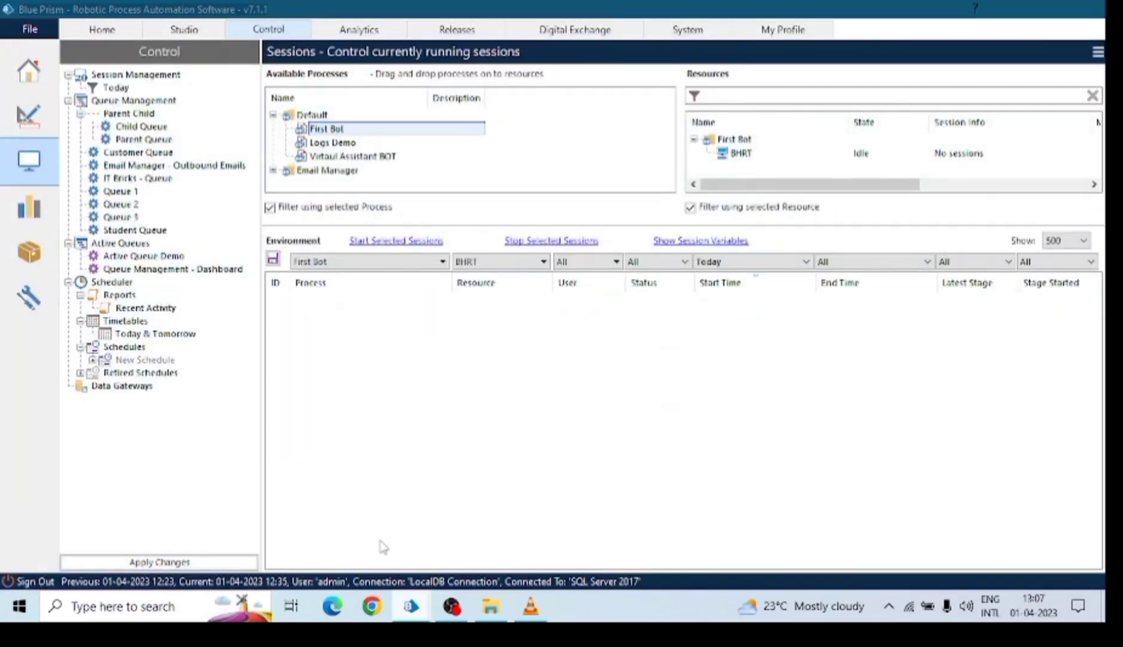
click(273, 171)
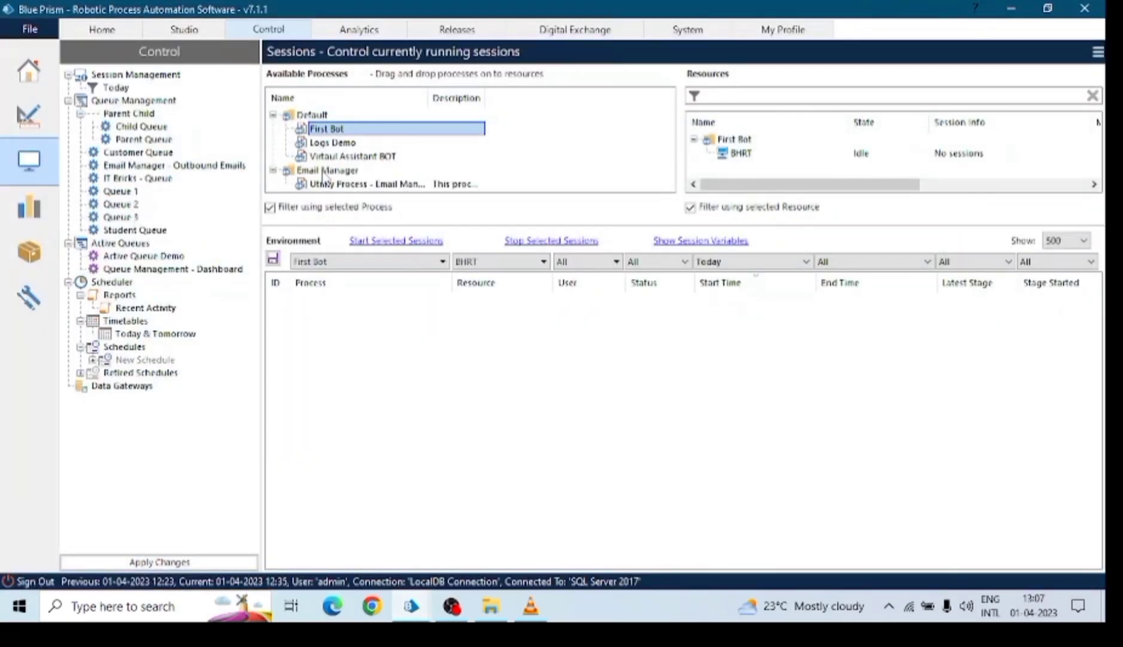
click(341, 186)
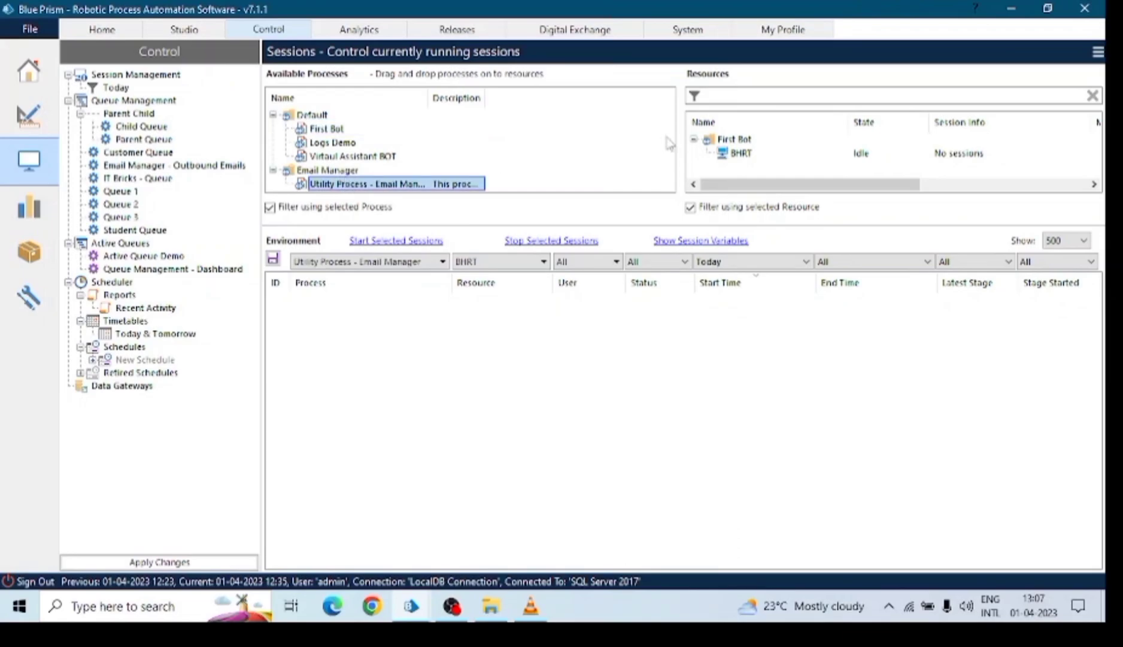
mouse_move(411, 605)
click(479, 515)
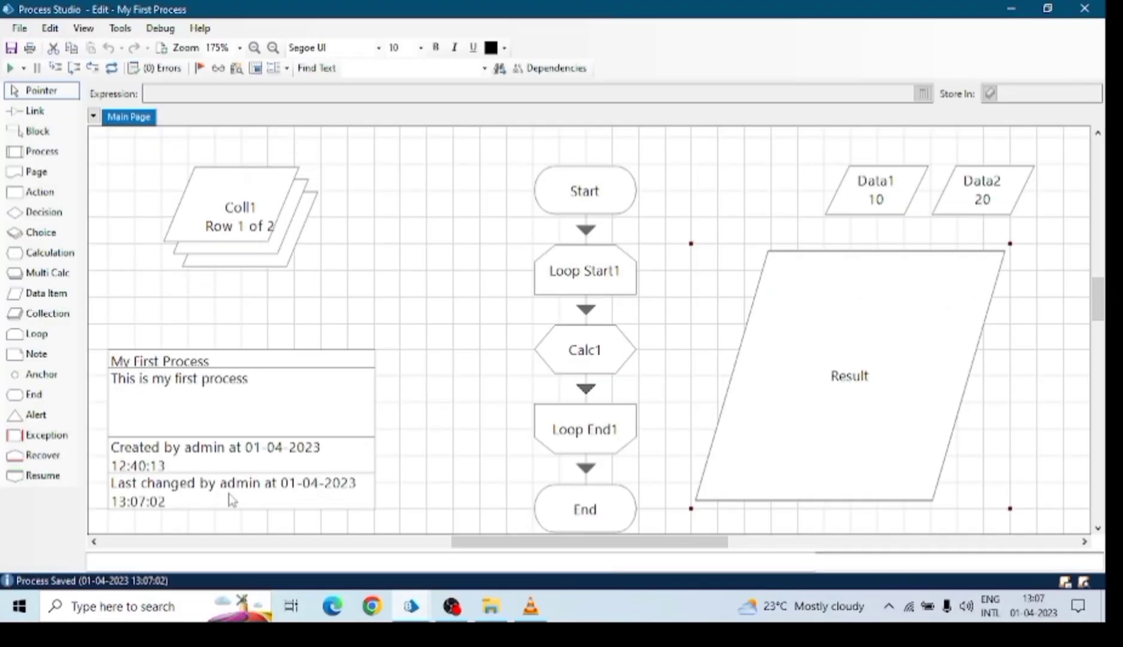
Mark My First Process for publishing to Control Room.
double_click(245, 404)
drag(479, 119, 534, 62)
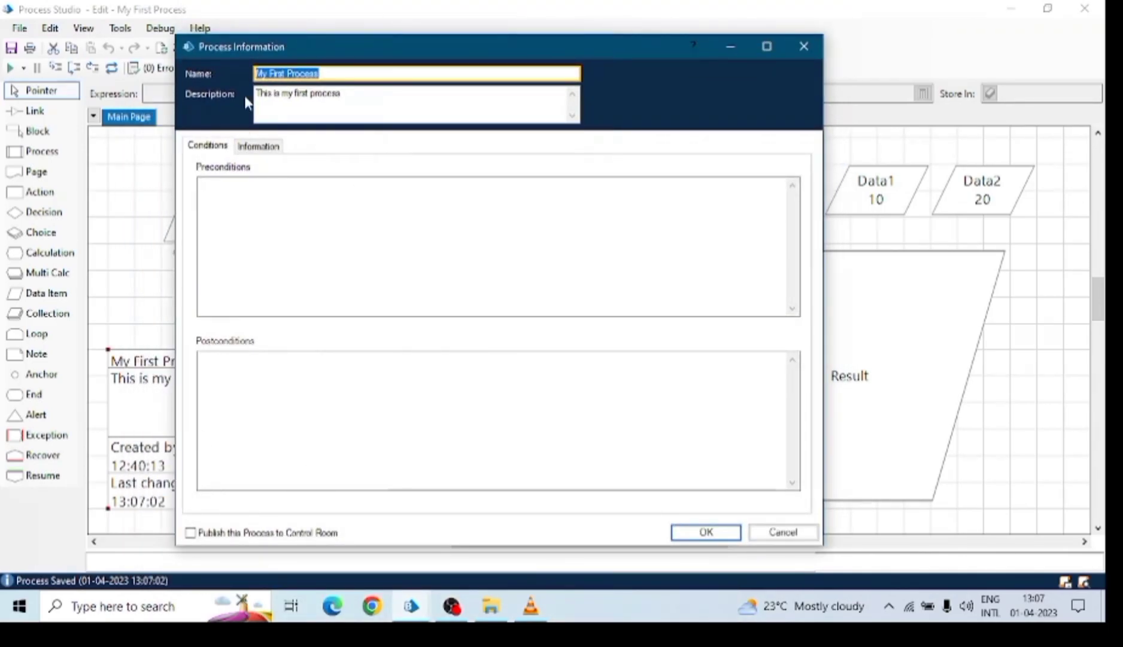
click(191, 532)
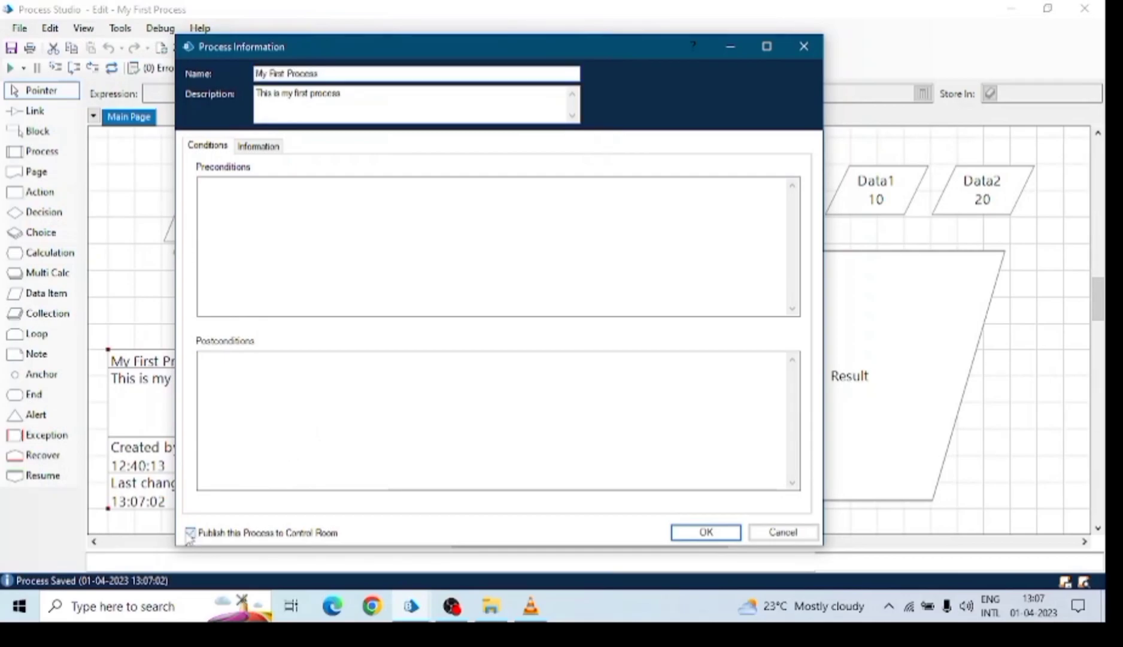
click(681, 532)
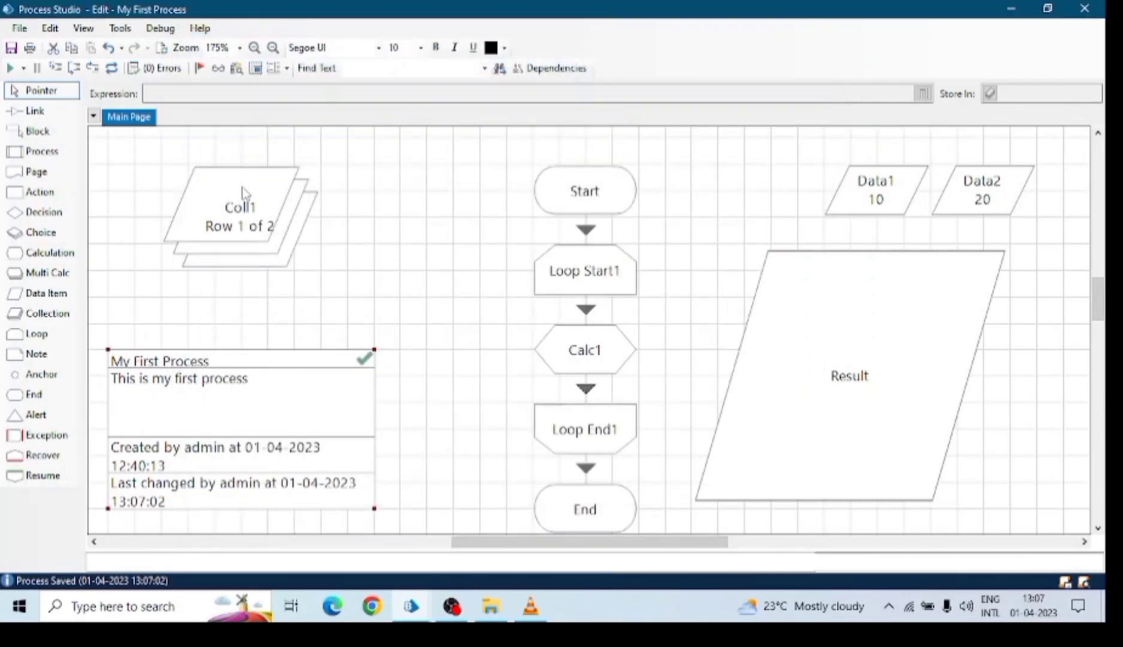
Save the process with edit summary 'Sa' and switch to the Control sessions page.
click(11, 48)
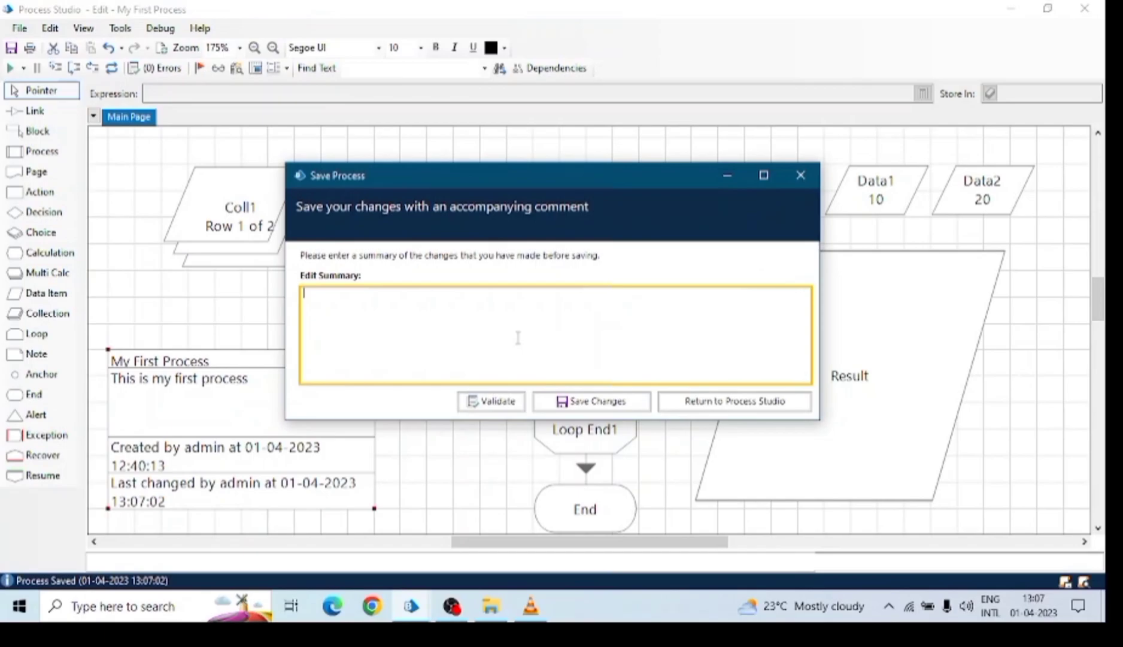
text(Saved)
click(616, 402)
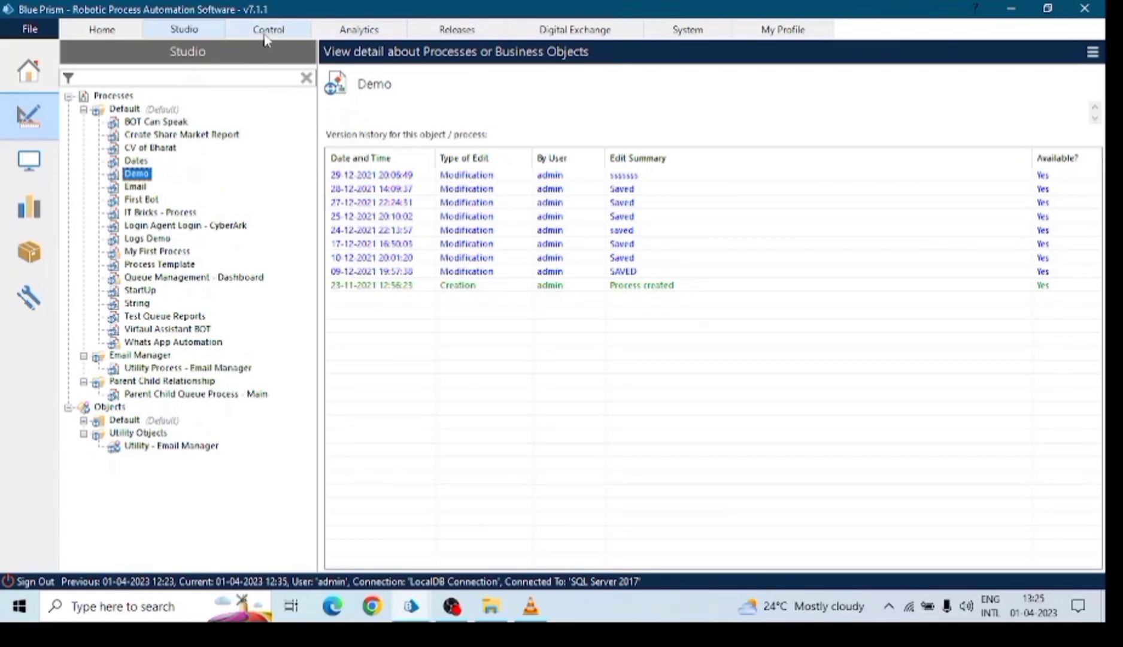
click(265, 36)
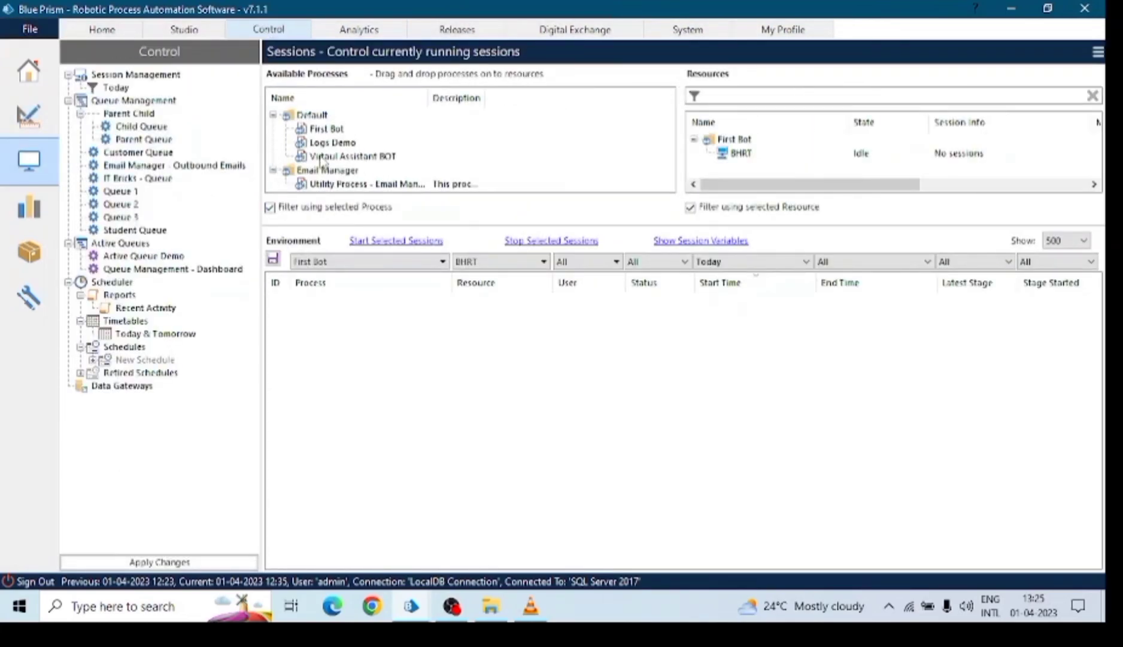
Collapse Default, Email Manager, Session Management, Queue Management and Scheduler, and enlarge the Available Processes panel.
click(273, 115)
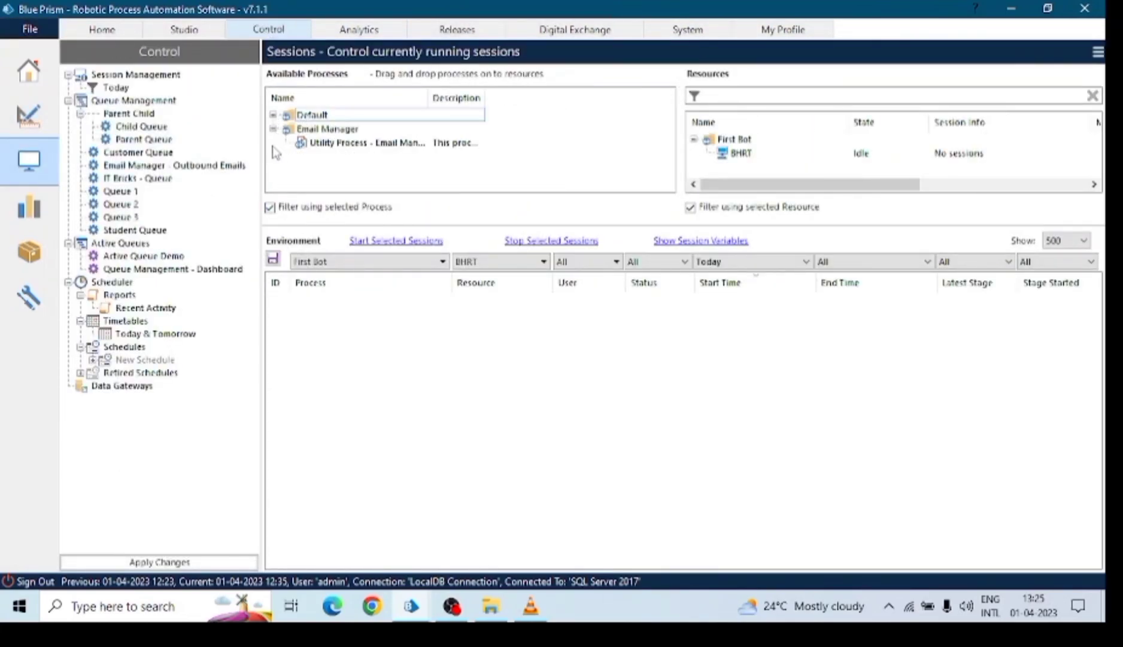
click(274, 129)
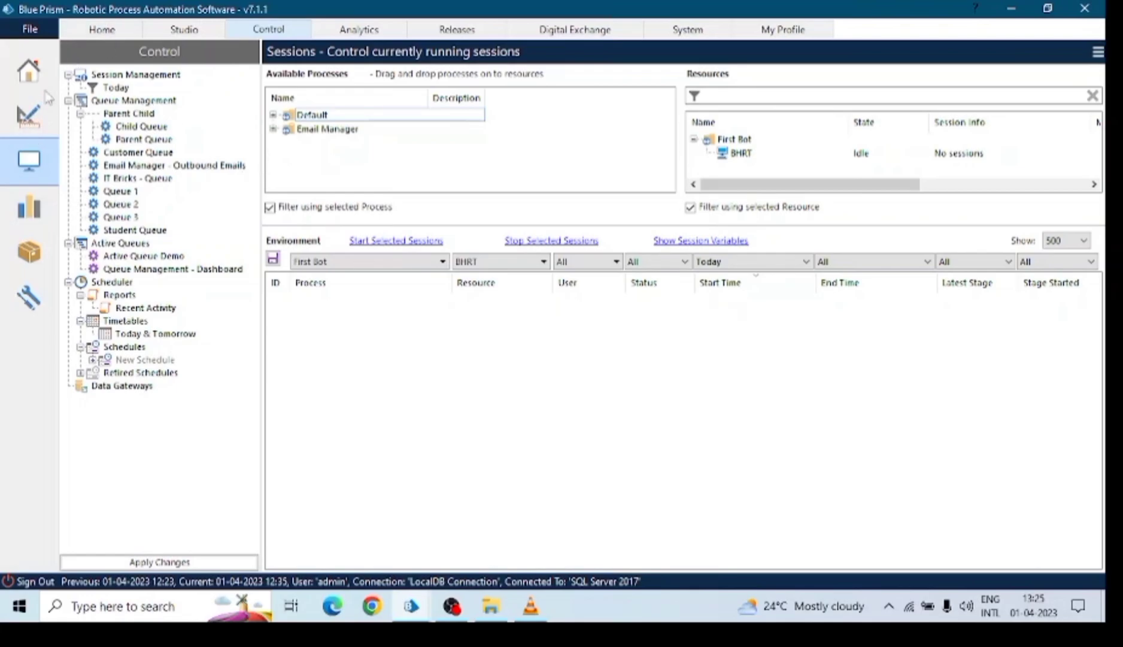
click(69, 74)
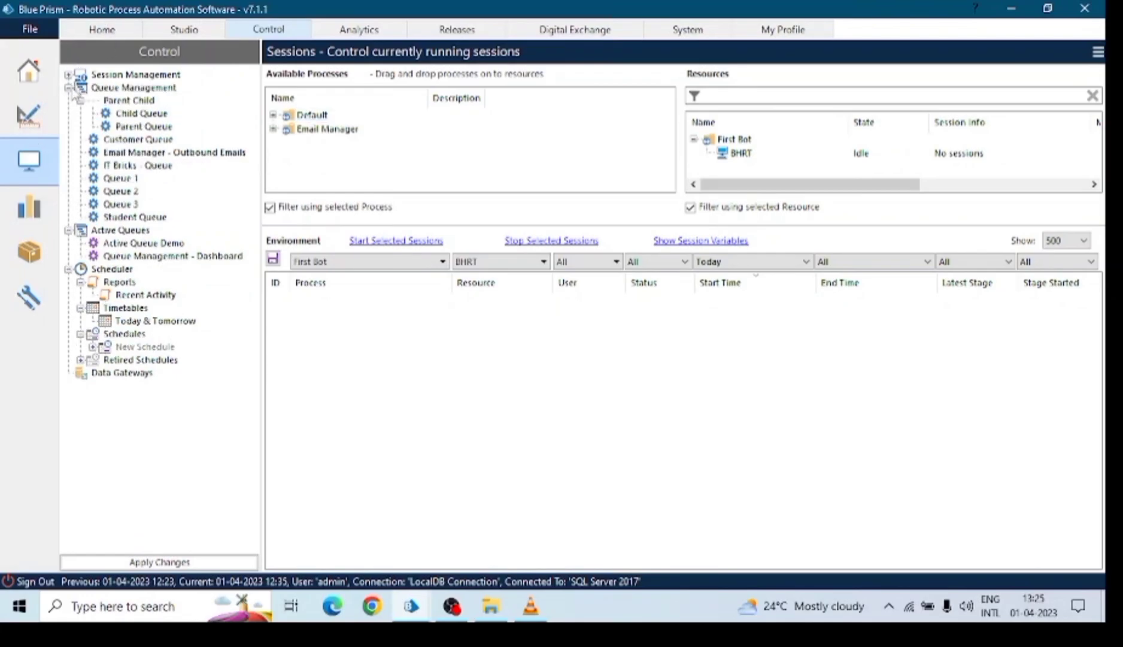
click(68, 88)
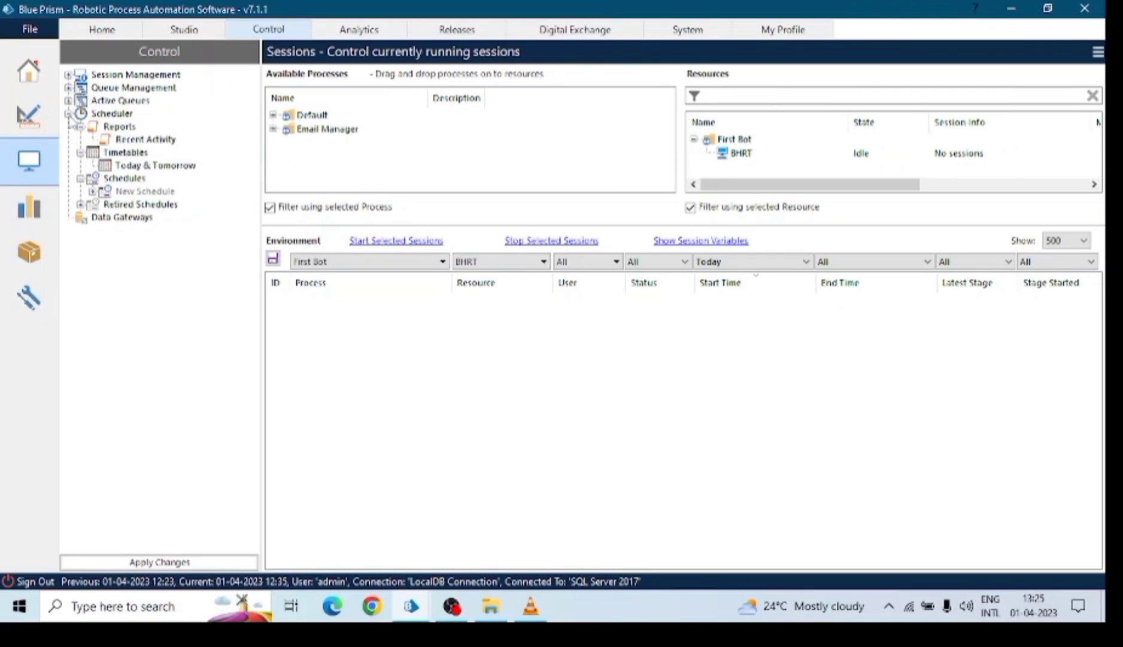
click(68, 114)
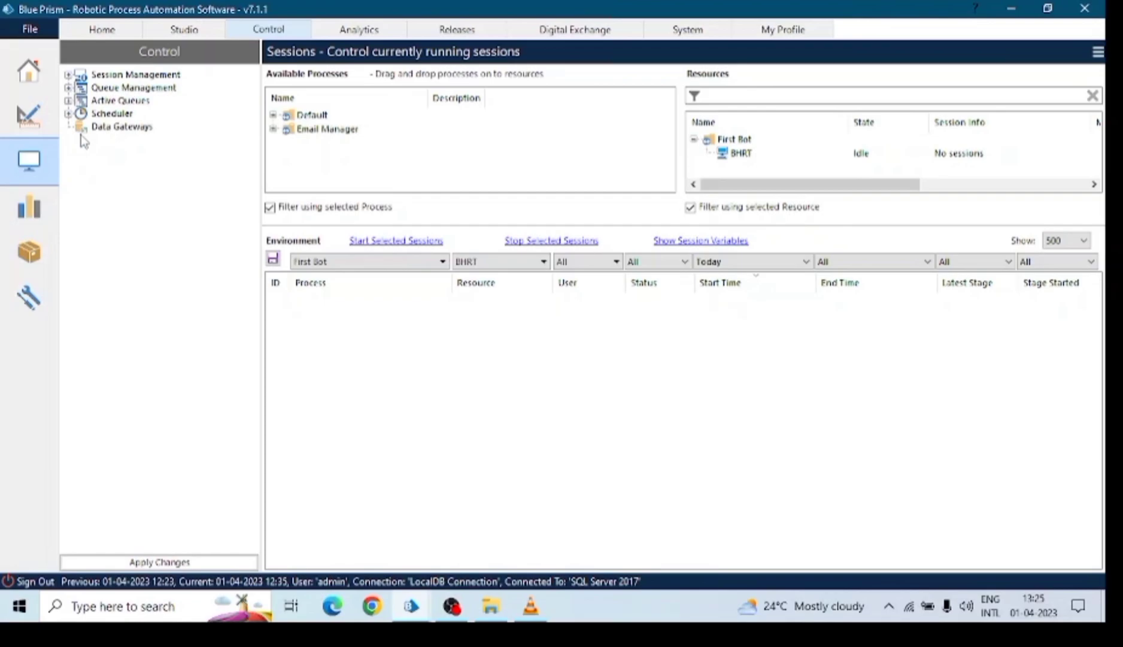
click(113, 75)
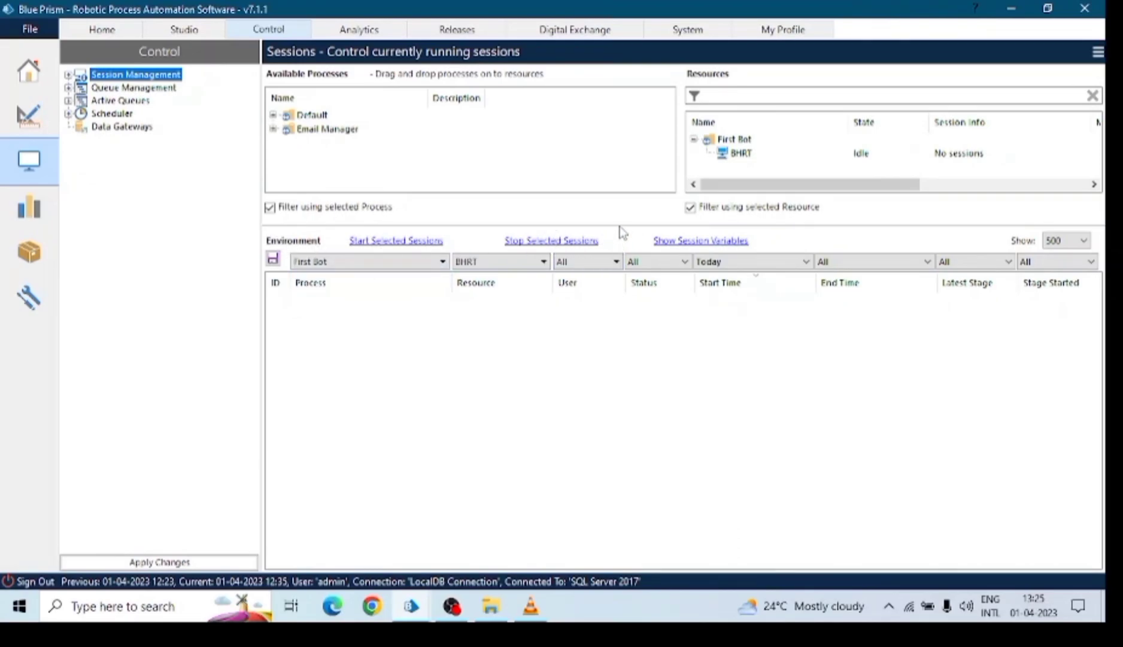
drag(619, 226, 629, 271)
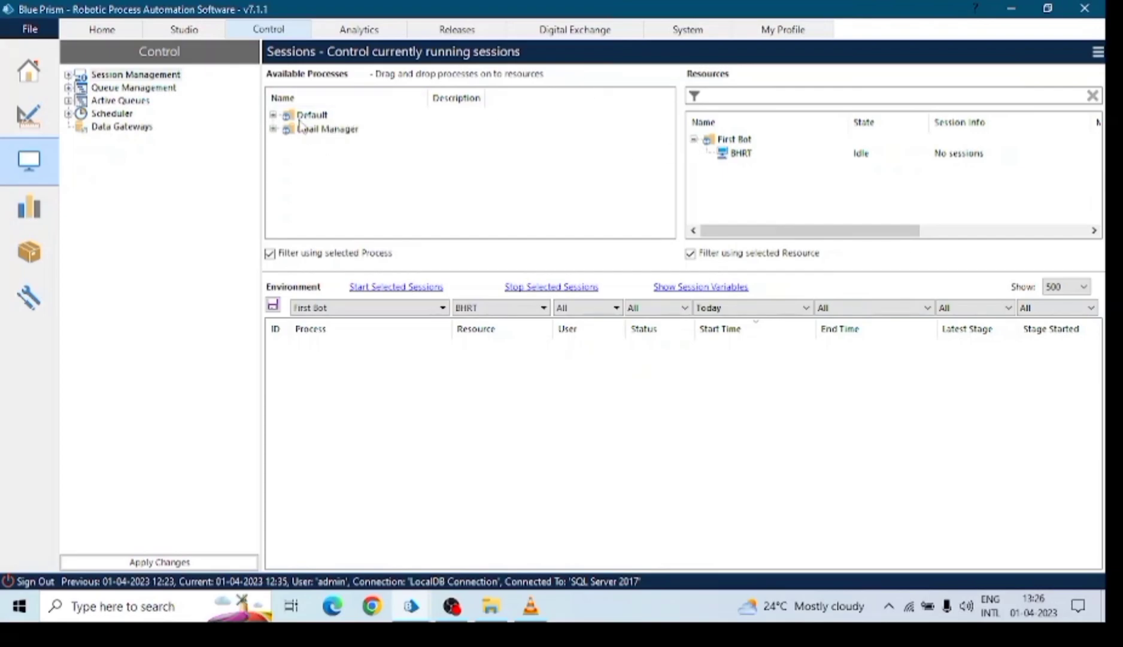
Expand the Default and Email Manager groups and filter sessions to First Bot on BHRT.
click(273, 115)
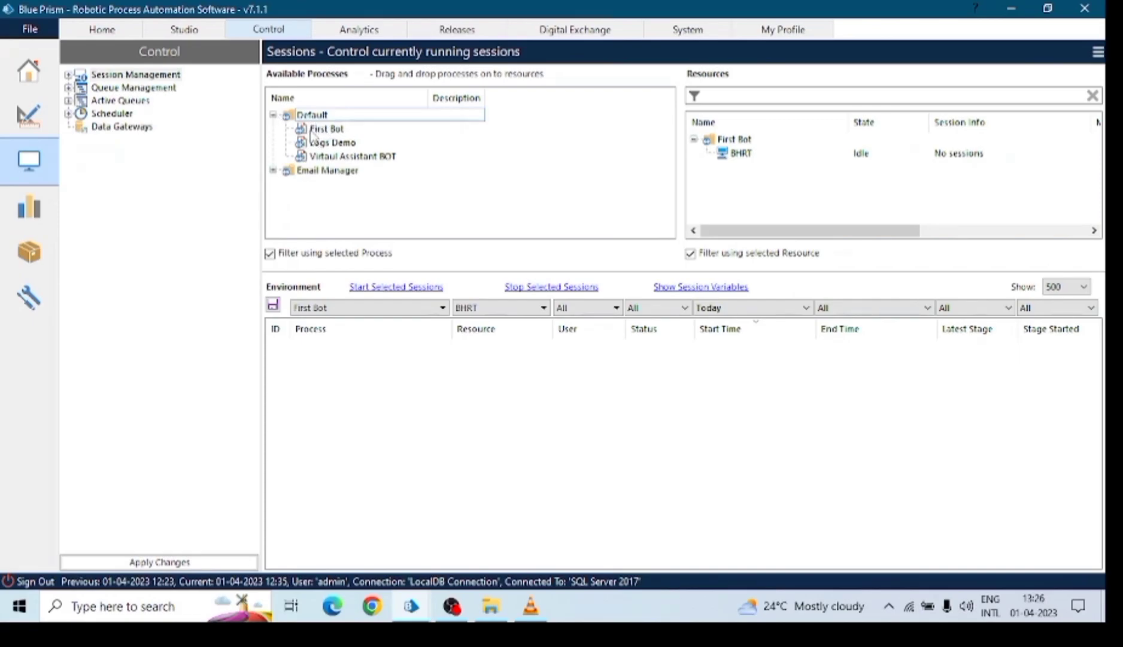
click(311, 130)
click(328, 155)
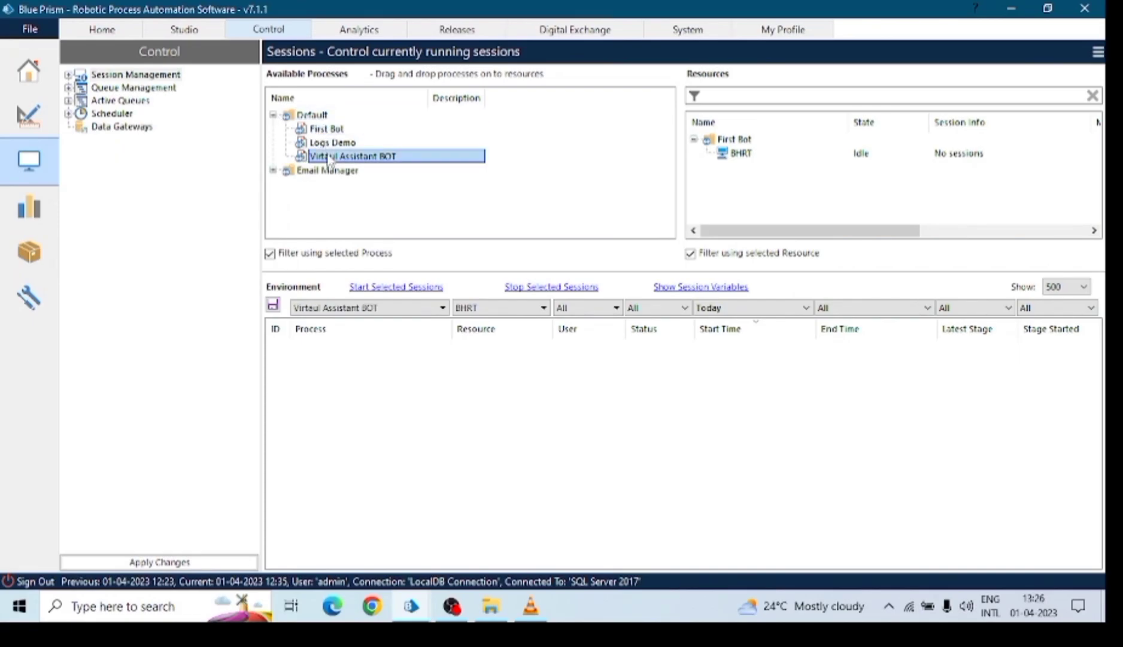
click(275, 171)
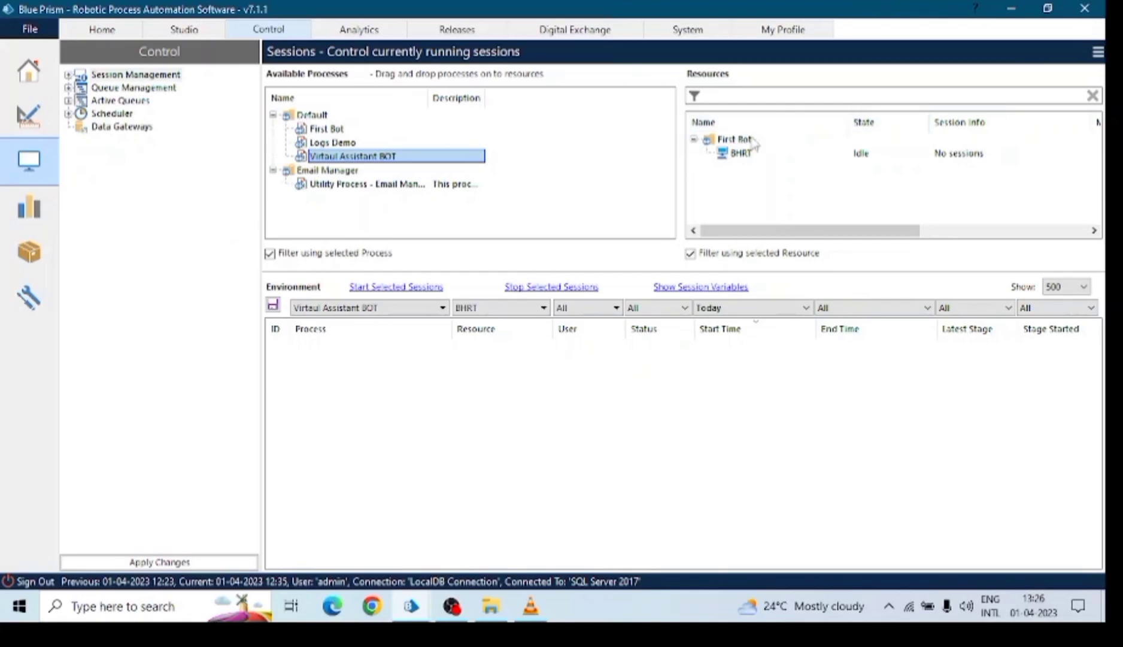
click(741, 154)
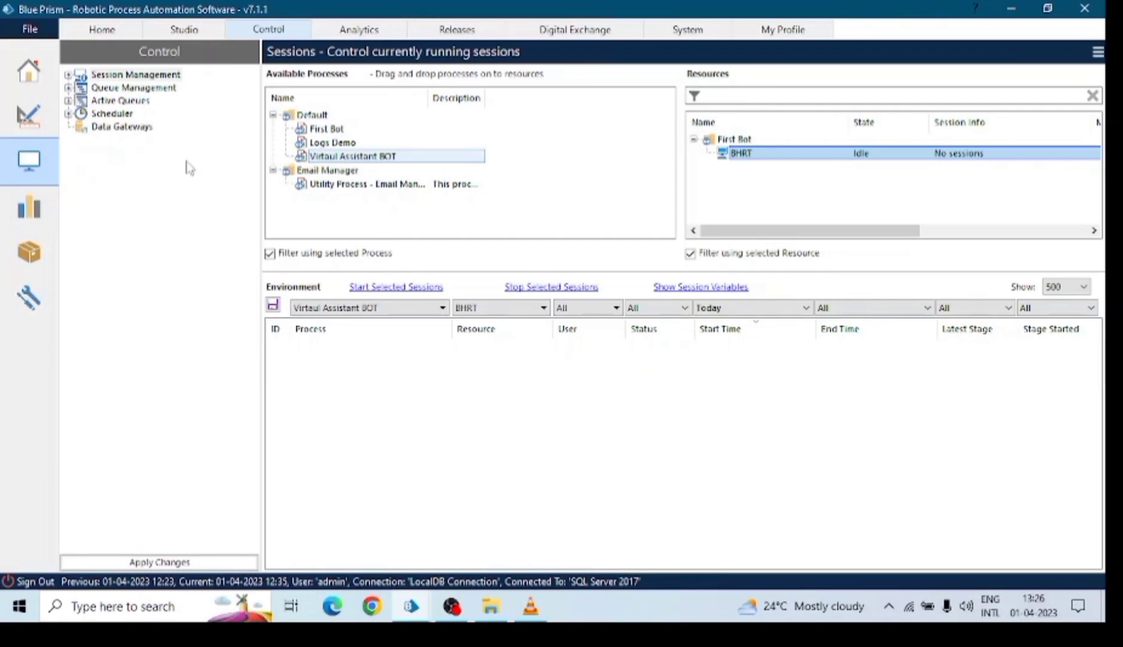
click(332, 129)
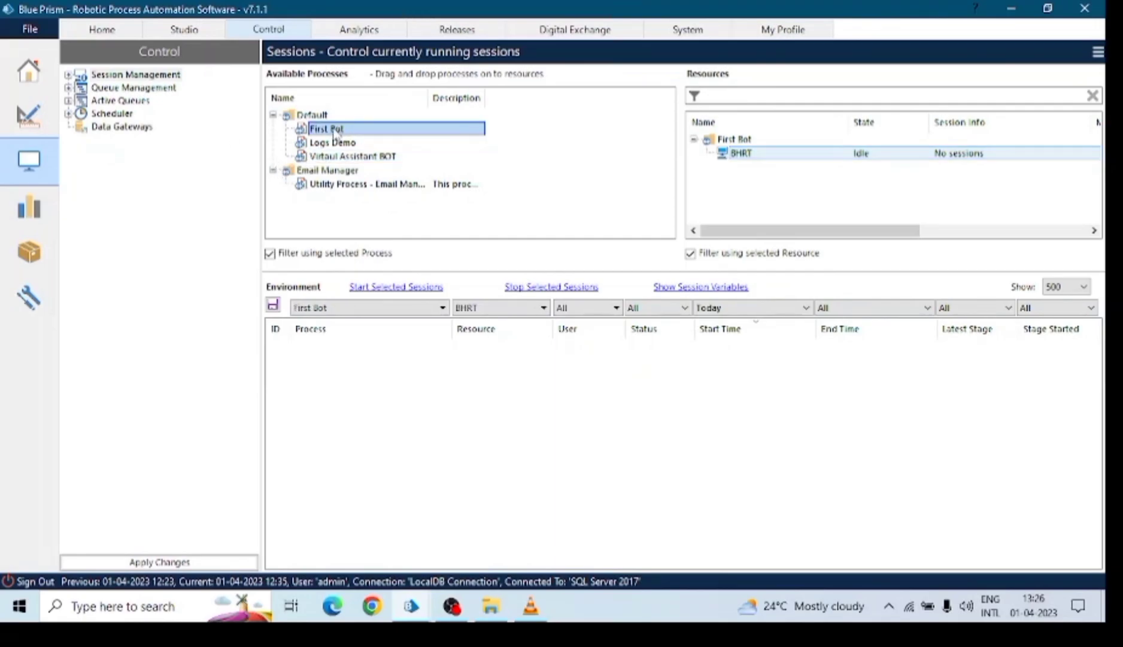
Create a First Bot session on resource BHRT and start it.
drag(333, 131, 743, 154)
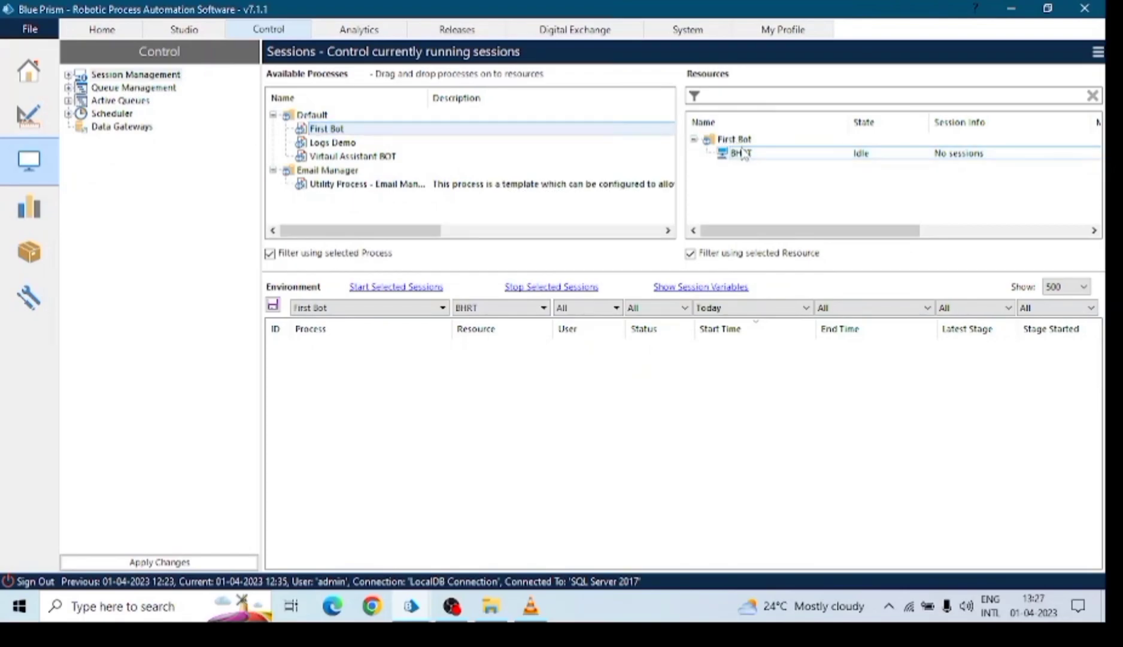
click(410, 308)
click(412, 309)
click(327, 347)
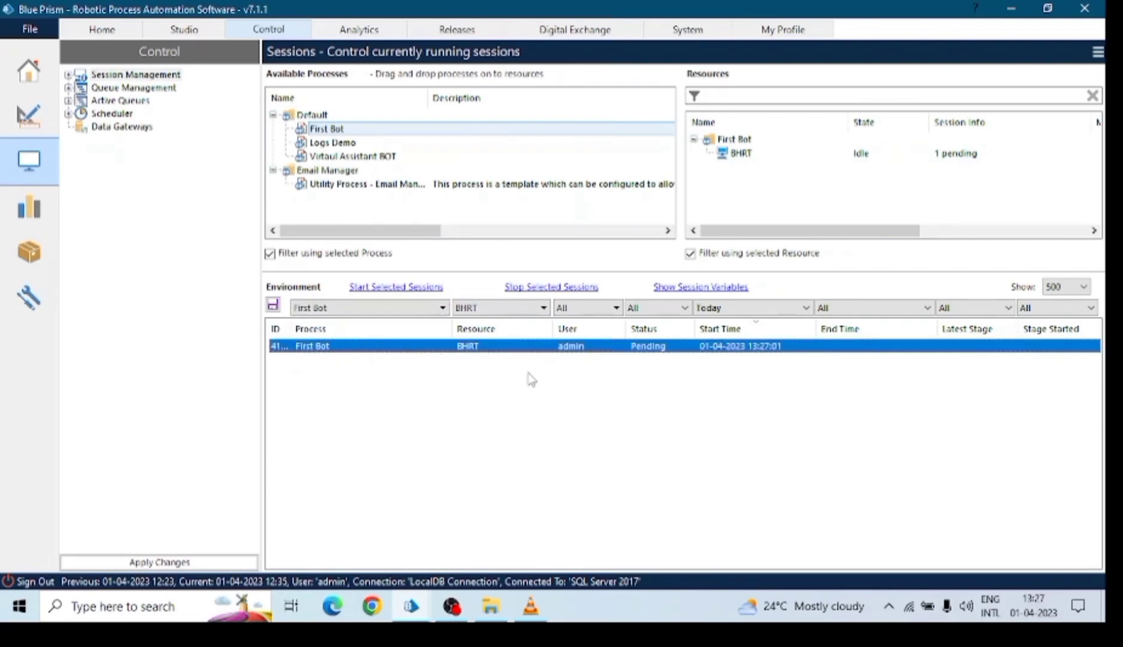
click(657, 349)
click(378, 287)
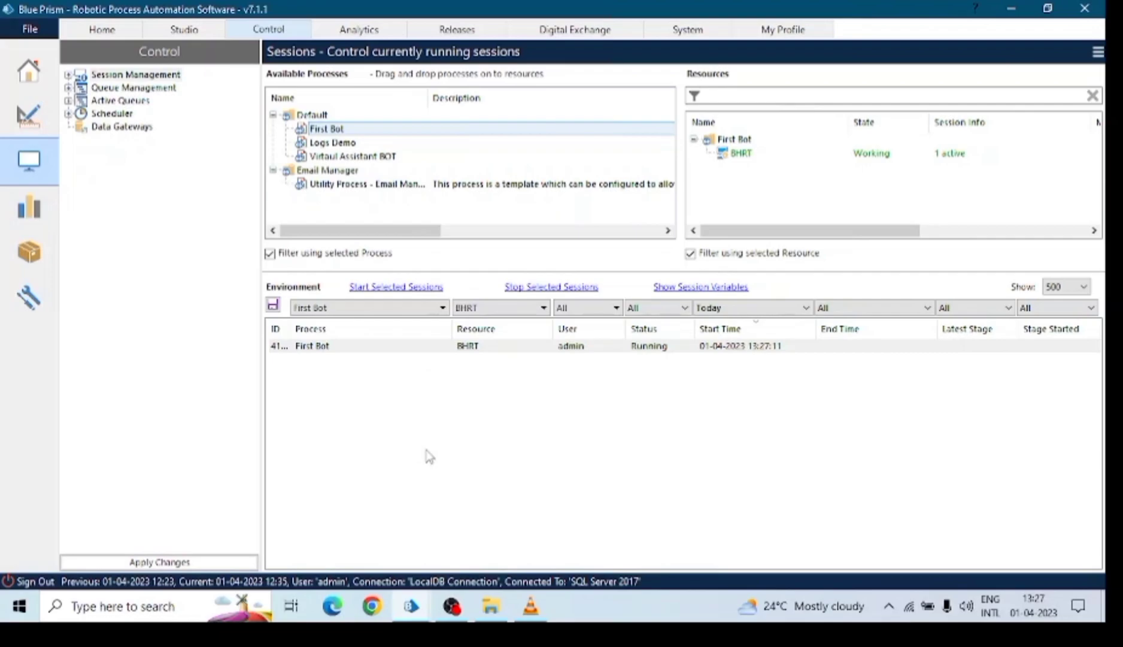
Monitor the running First Bot session on BHRT, then go to Queue Management.
click(862, 155)
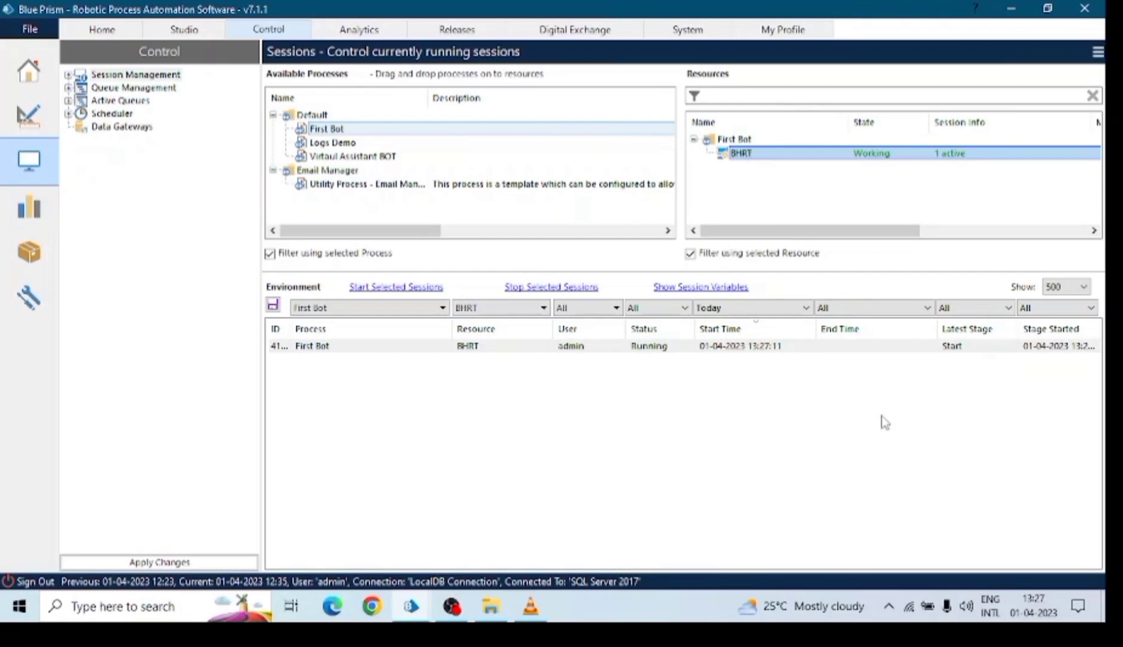
click(706, 350)
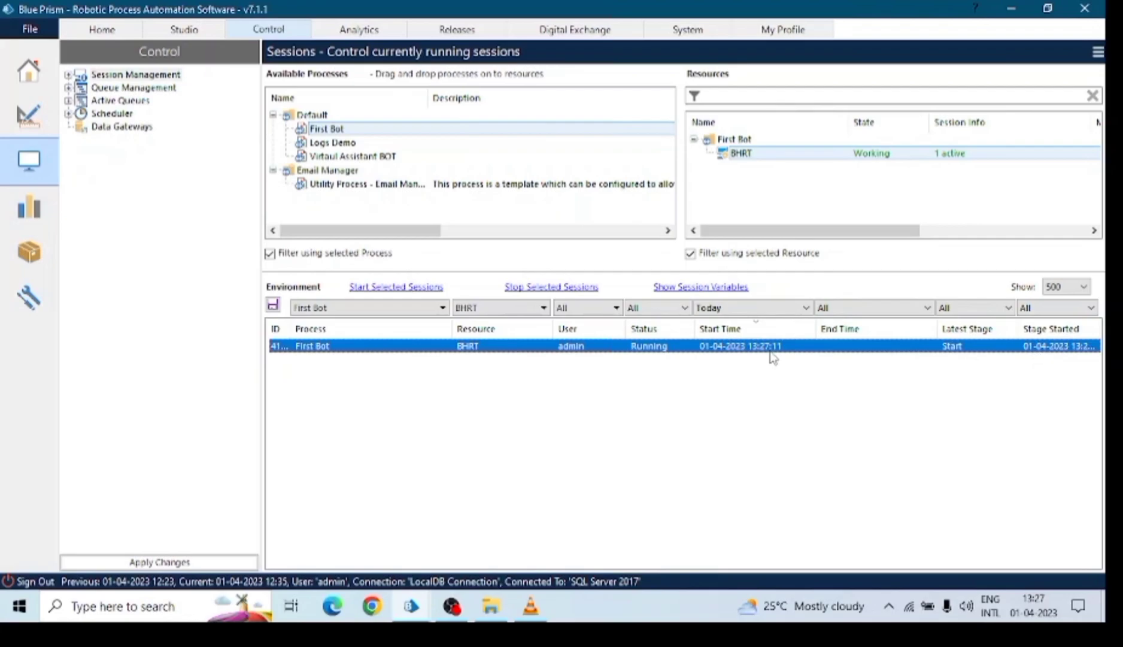
click(596, 330)
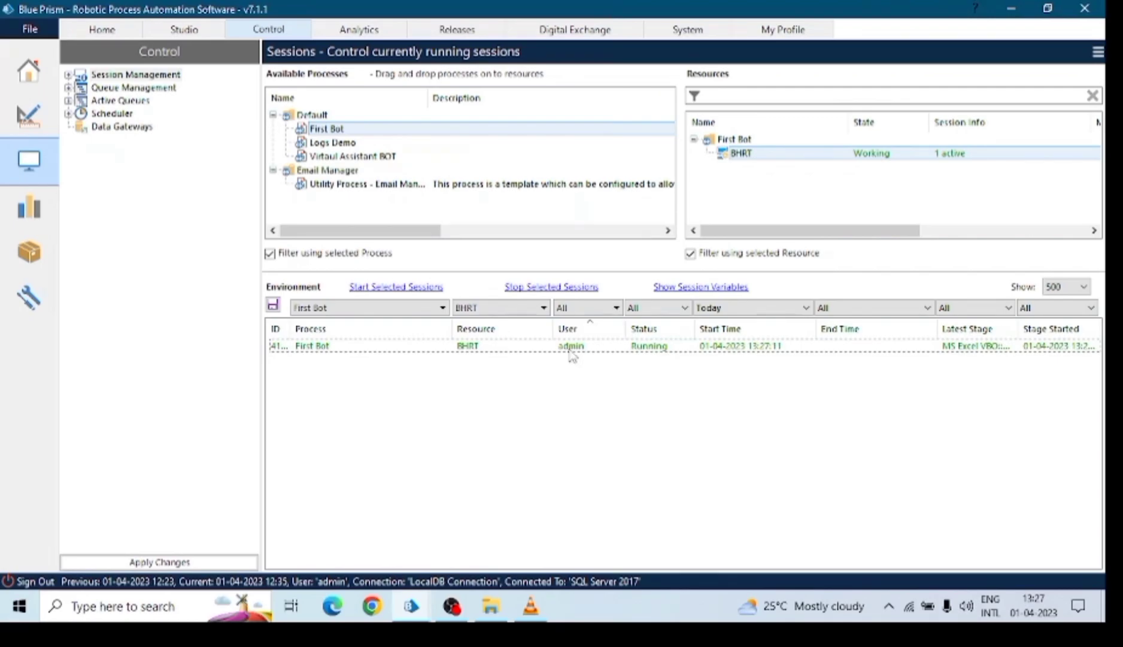
click(574, 353)
click(767, 154)
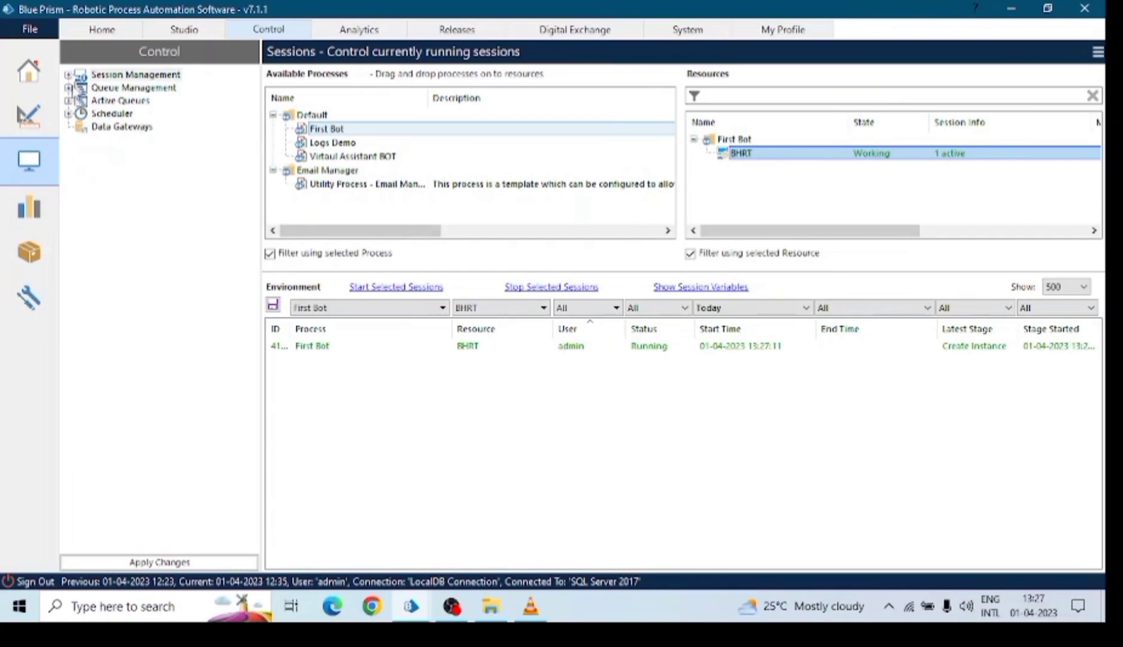
click(98, 89)
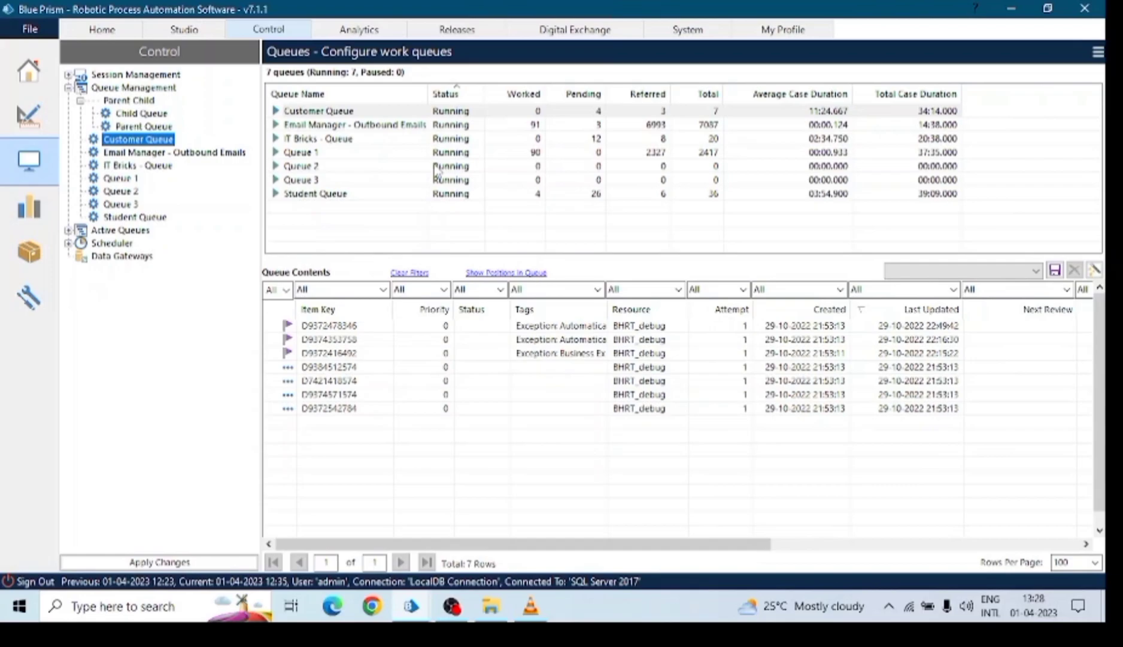
Sort queue items by Created, collapse Parent Child and expand Scheduler in the Control tree.
click(802, 309)
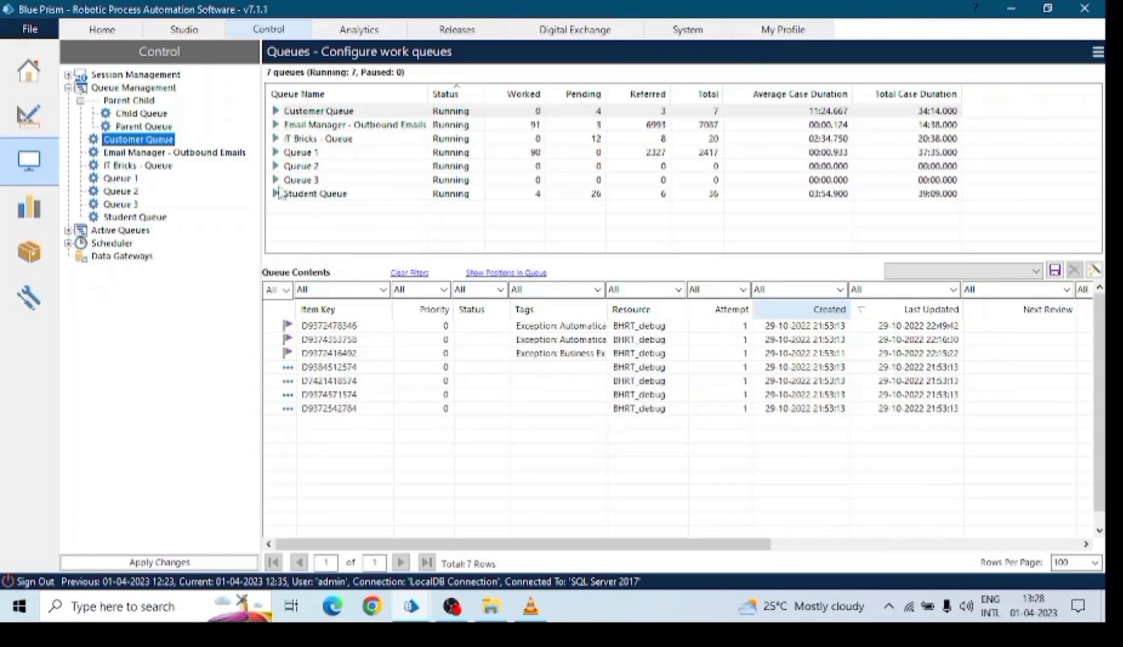
click(80, 101)
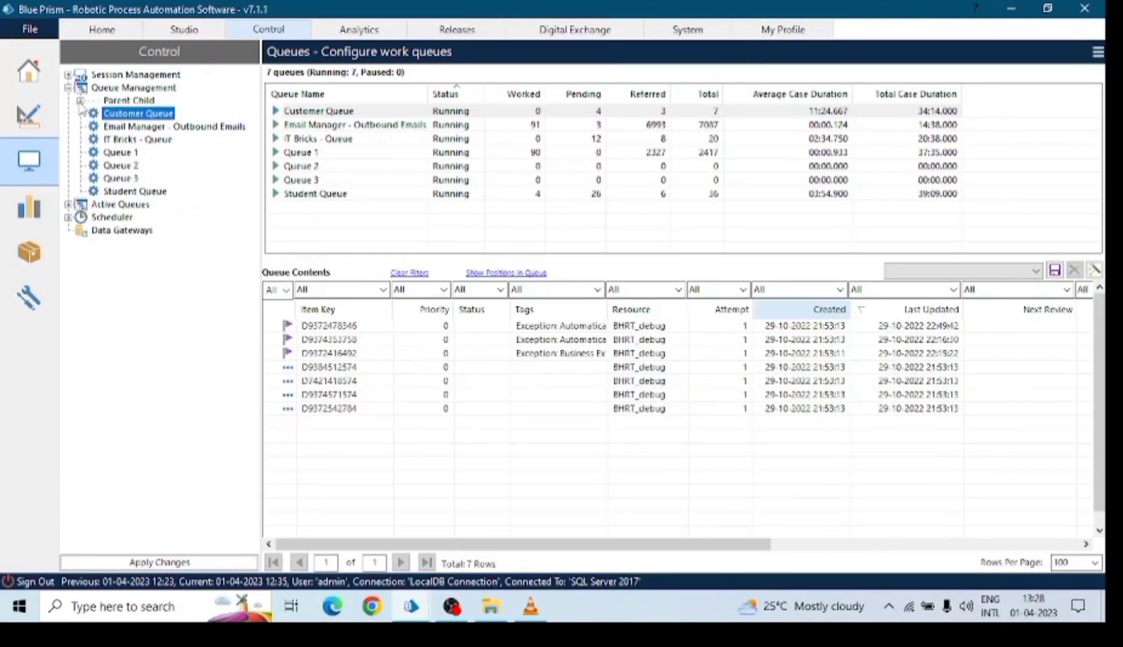
click(68, 217)
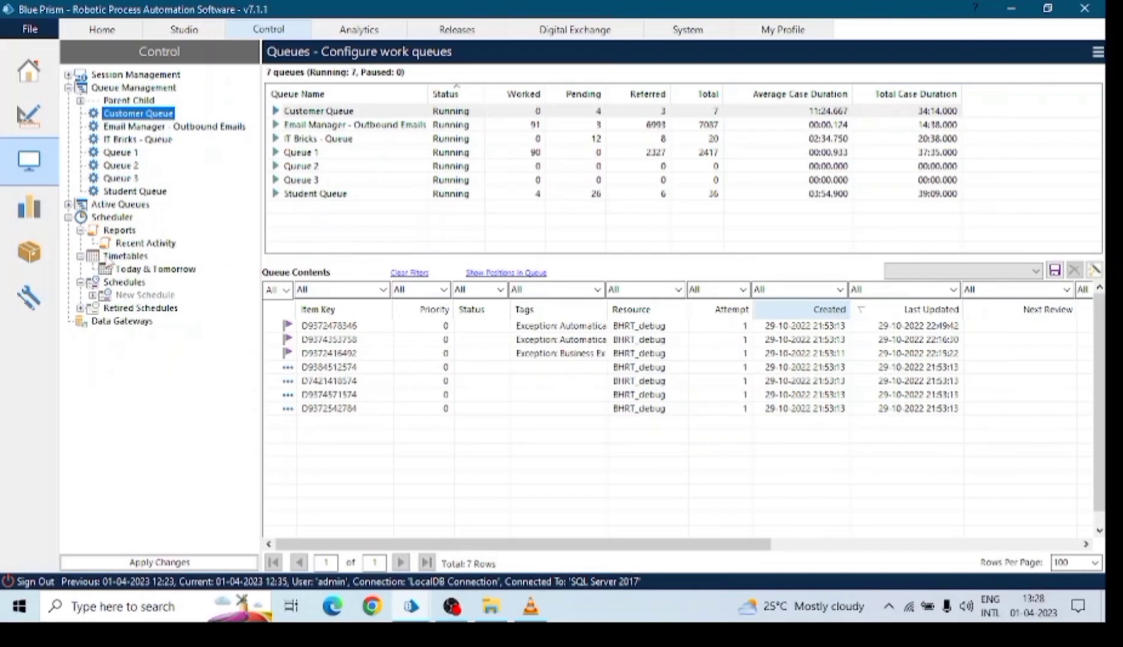
View the Schedules calendar, then select the terminated First Bot session in Session Management.
click(120, 282)
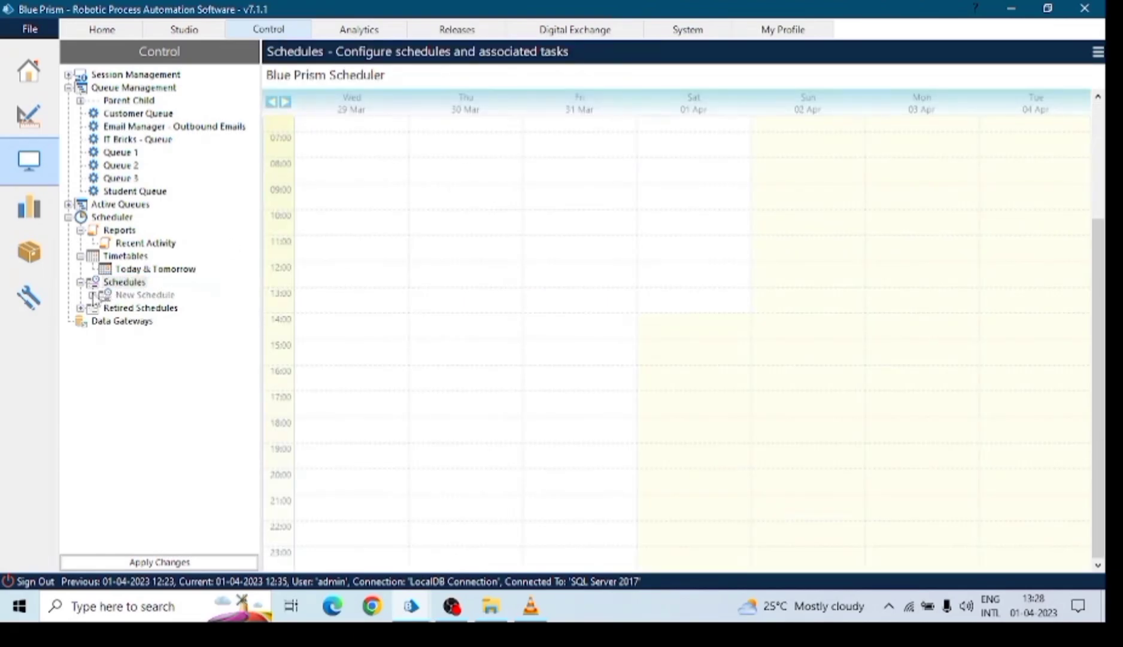
click(137, 76)
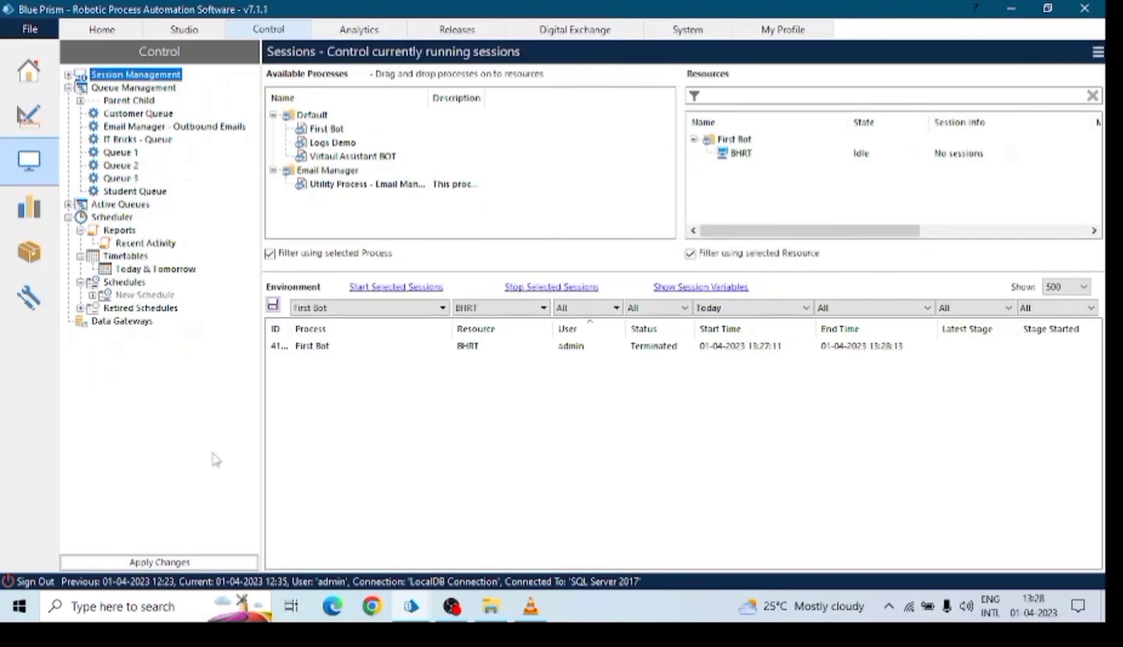
click(321, 349)
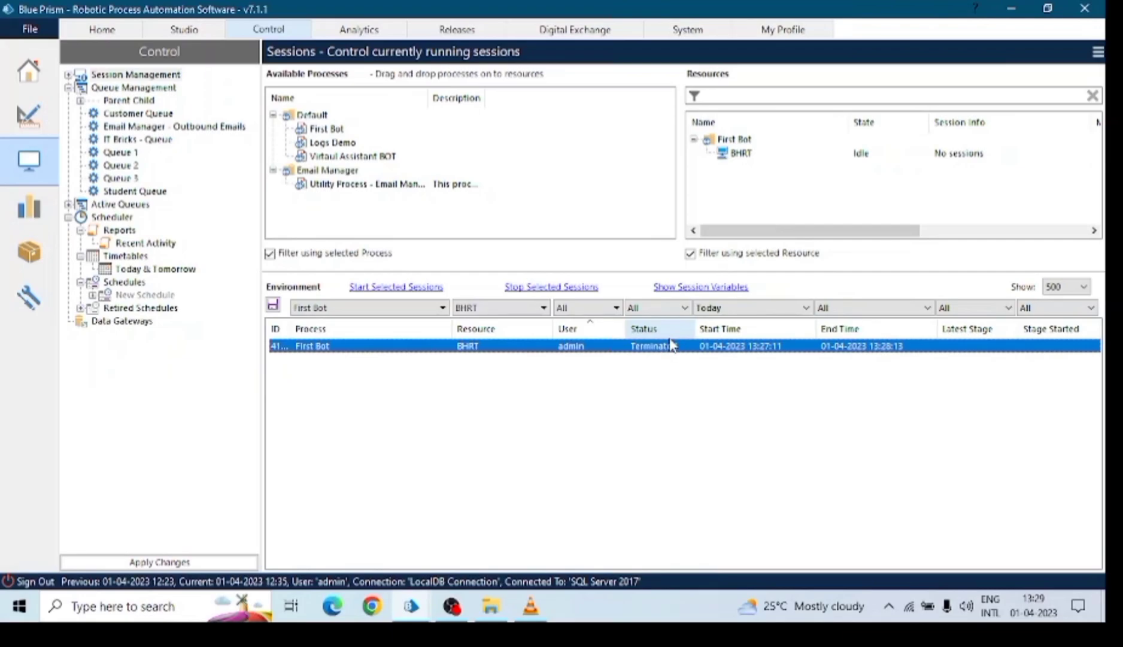
Open the Blue Prism MAPIEx business object from Studio's Default object group for editing.
click(181, 30)
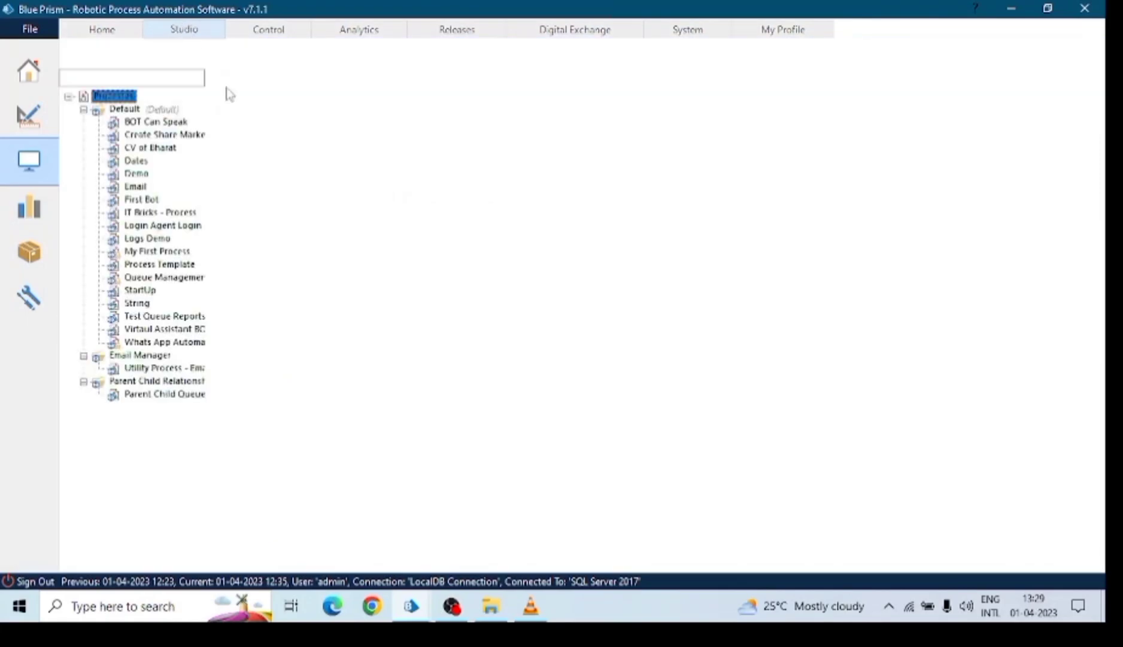
click(84, 110)
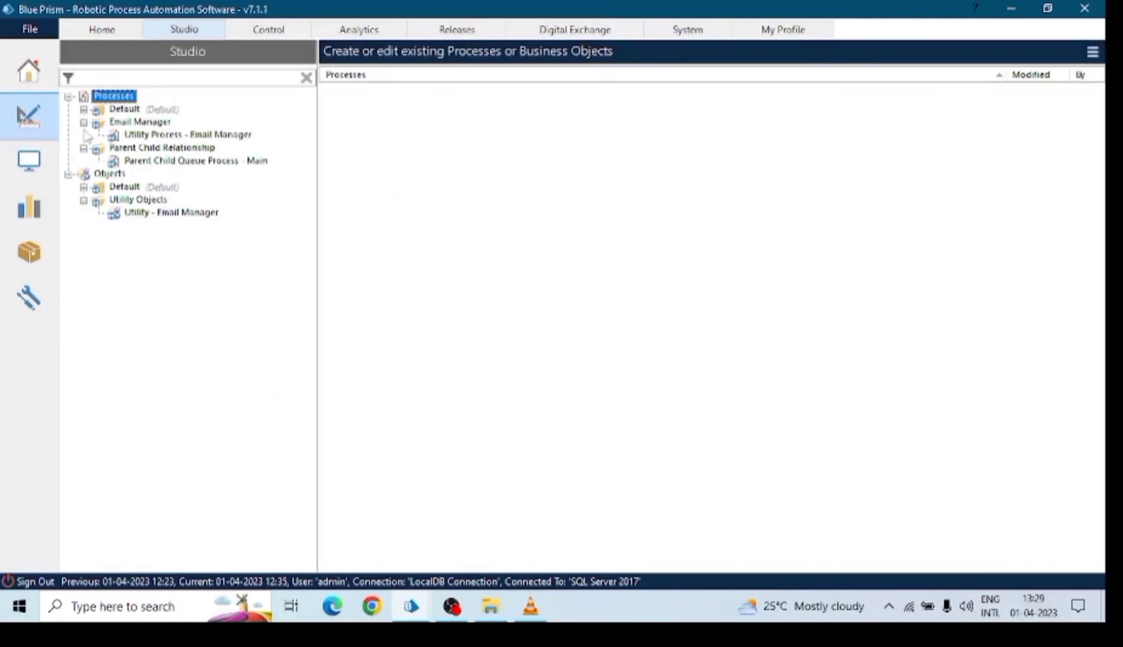
click(103, 175)
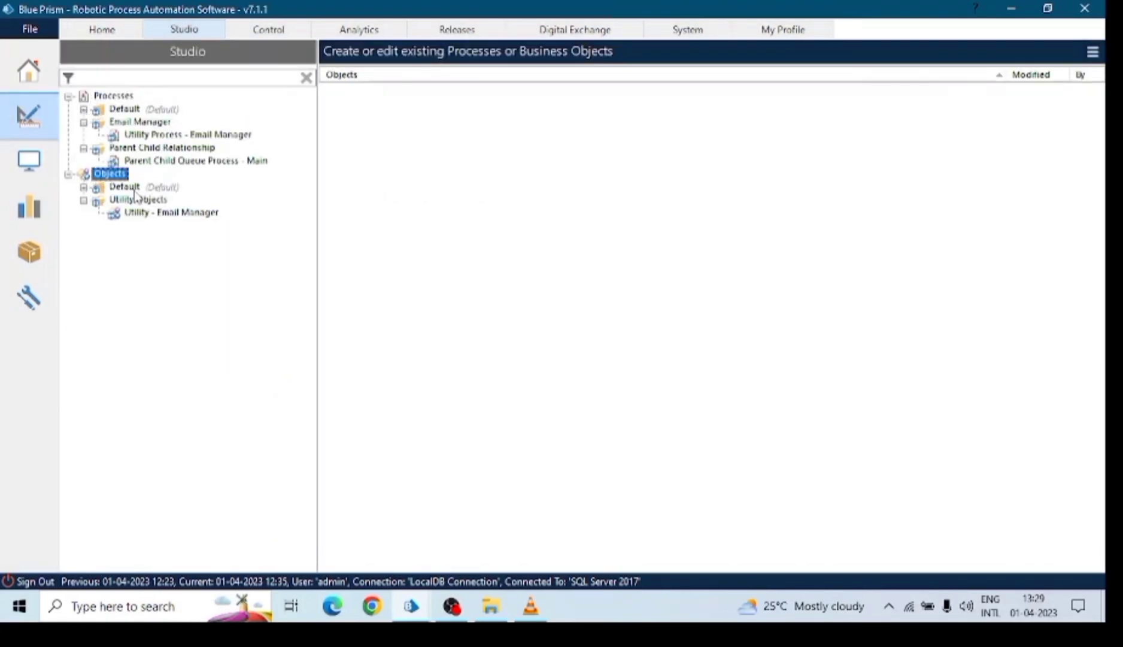
click(84, 187)
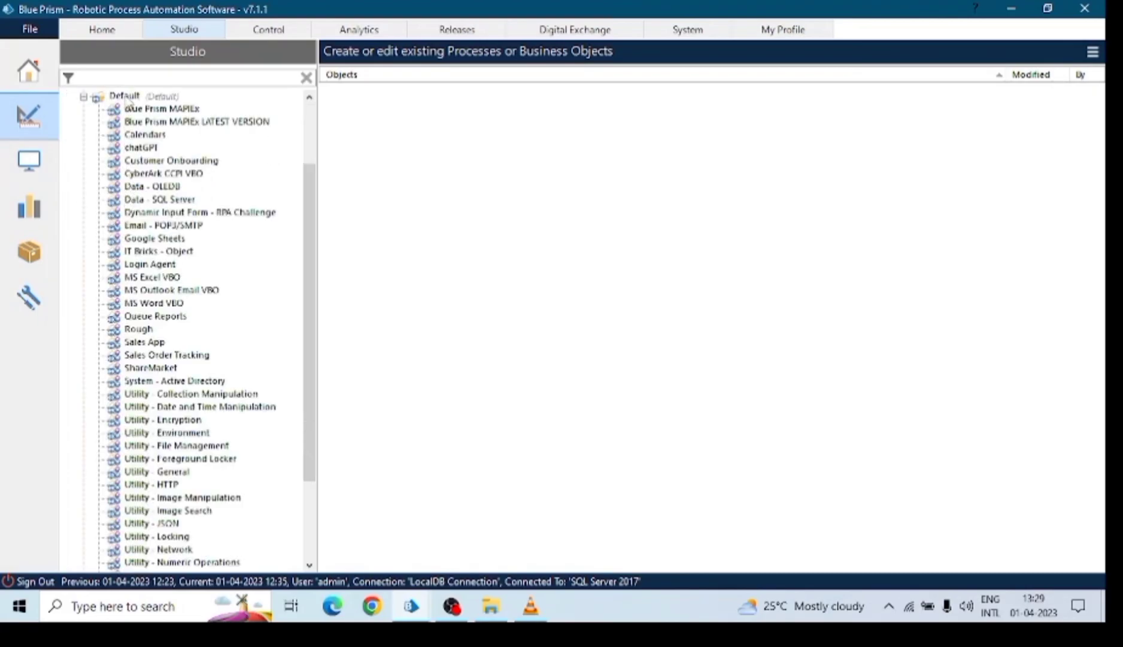
right_click(125, 97)
click(116, 107)
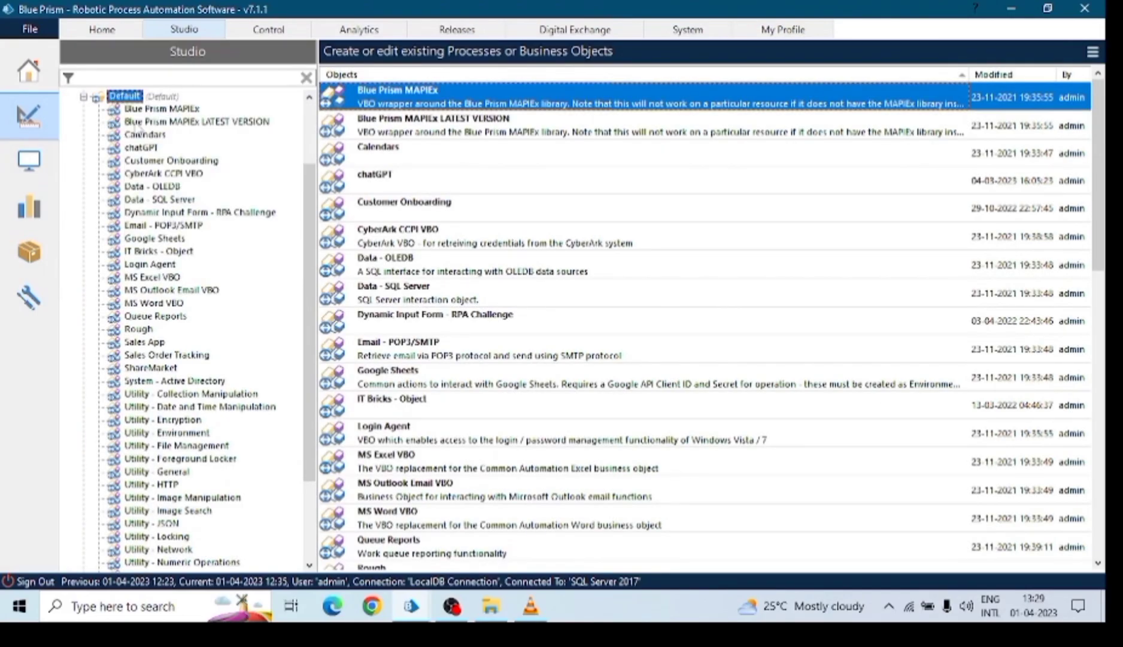
click(155, 109)
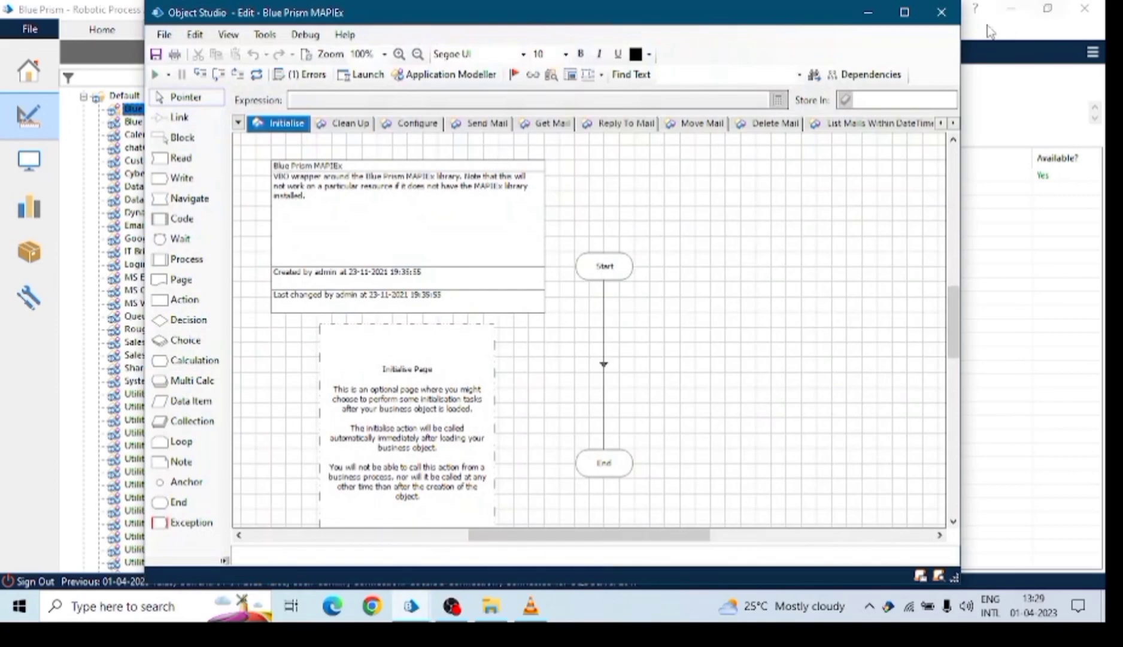
Maximize the MAPIEx Object Studio window, then reposition and minimize the My First Process editor.
click(904, 12)
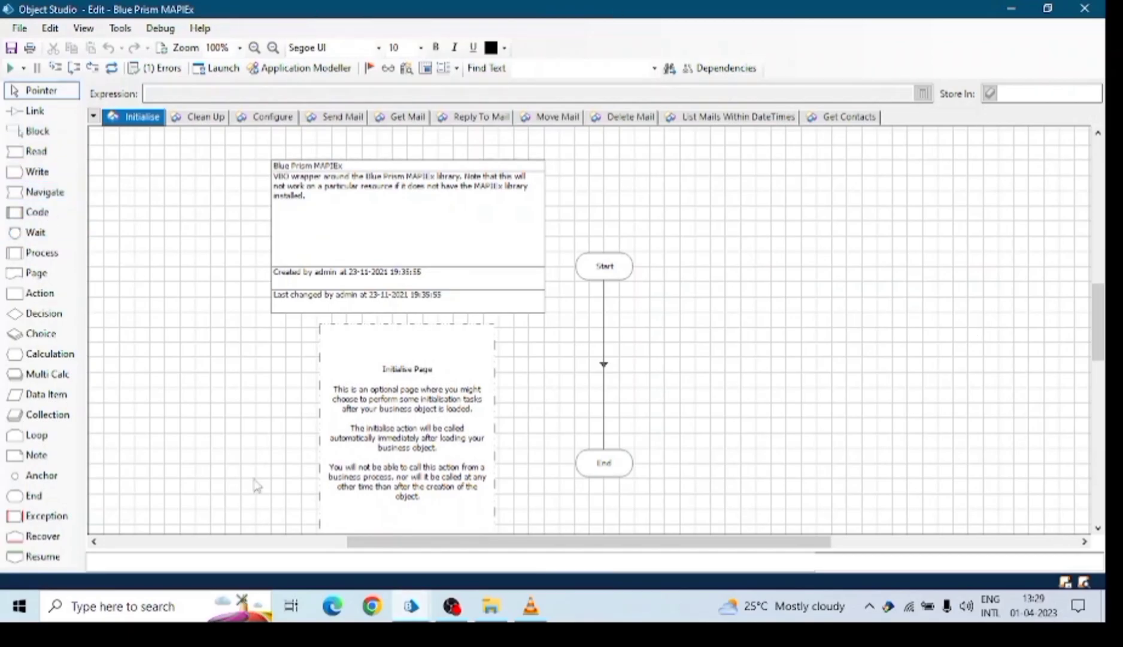
click(405, 615)
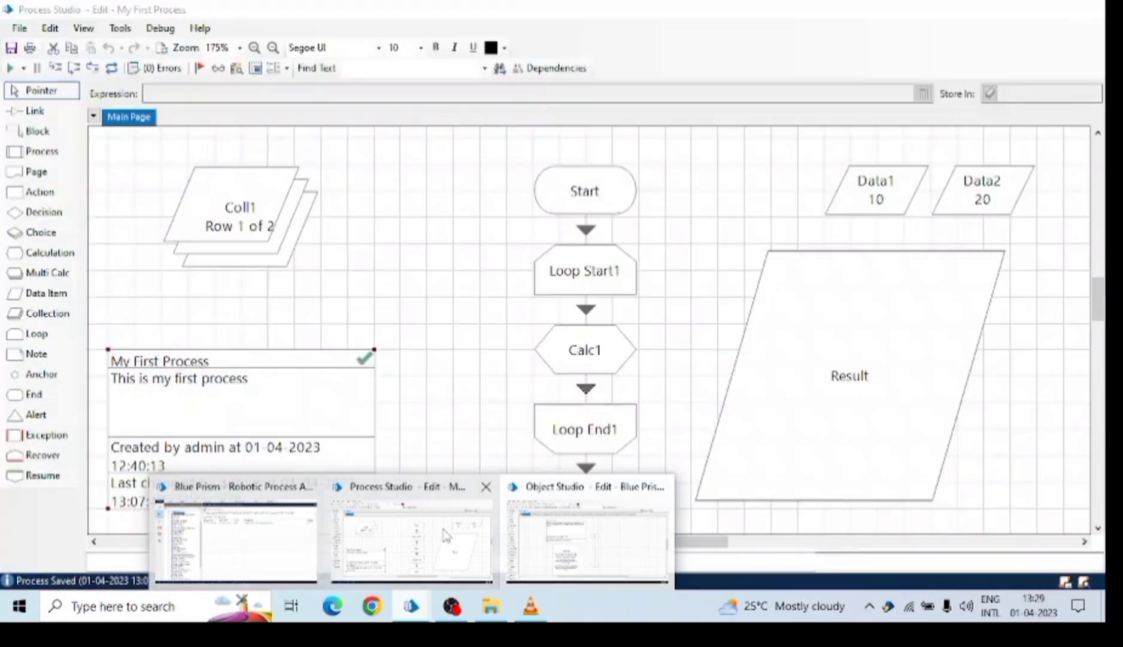
click(448, 534)
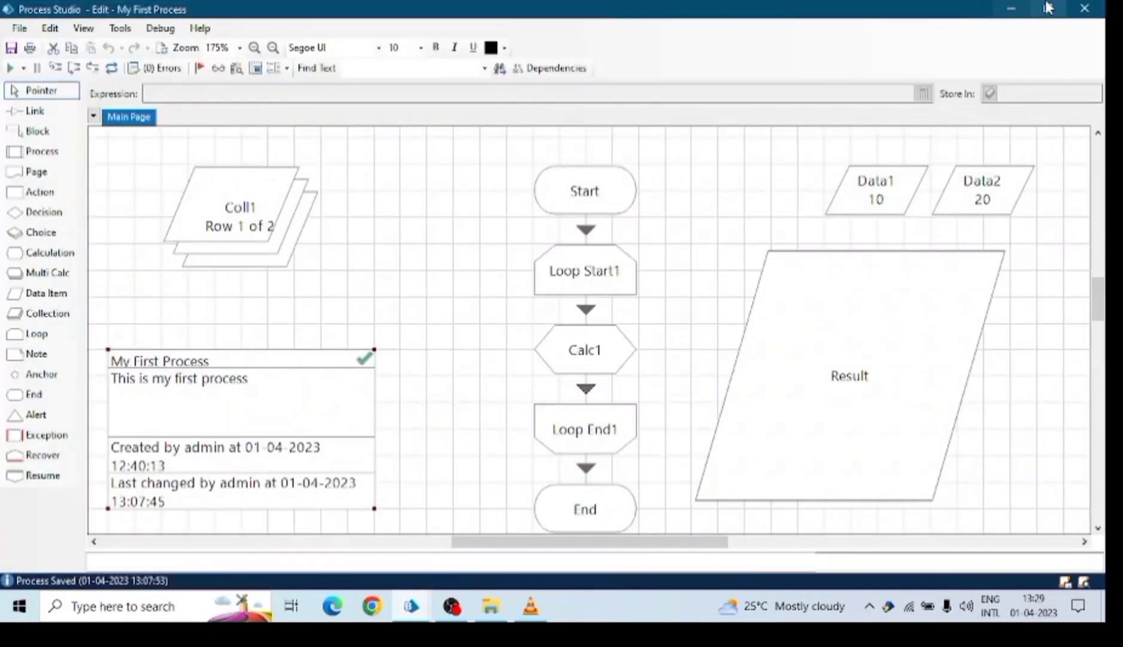
click(1048, 8)
drag(598, 19, 676, 12)
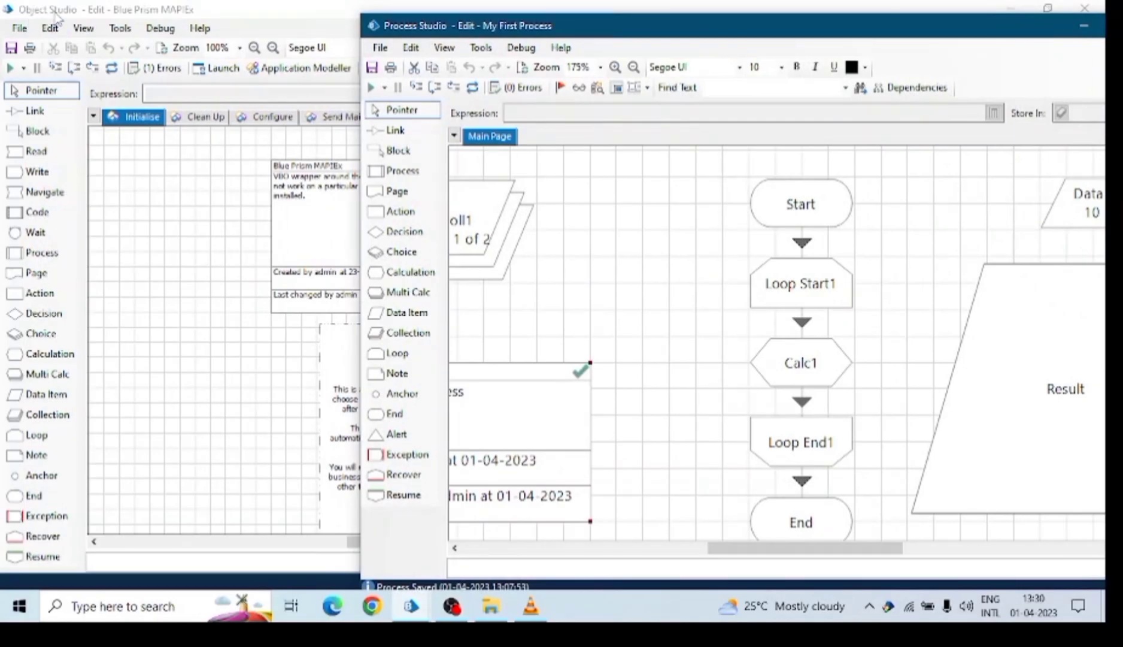
drag(652, 39, 409, 31)
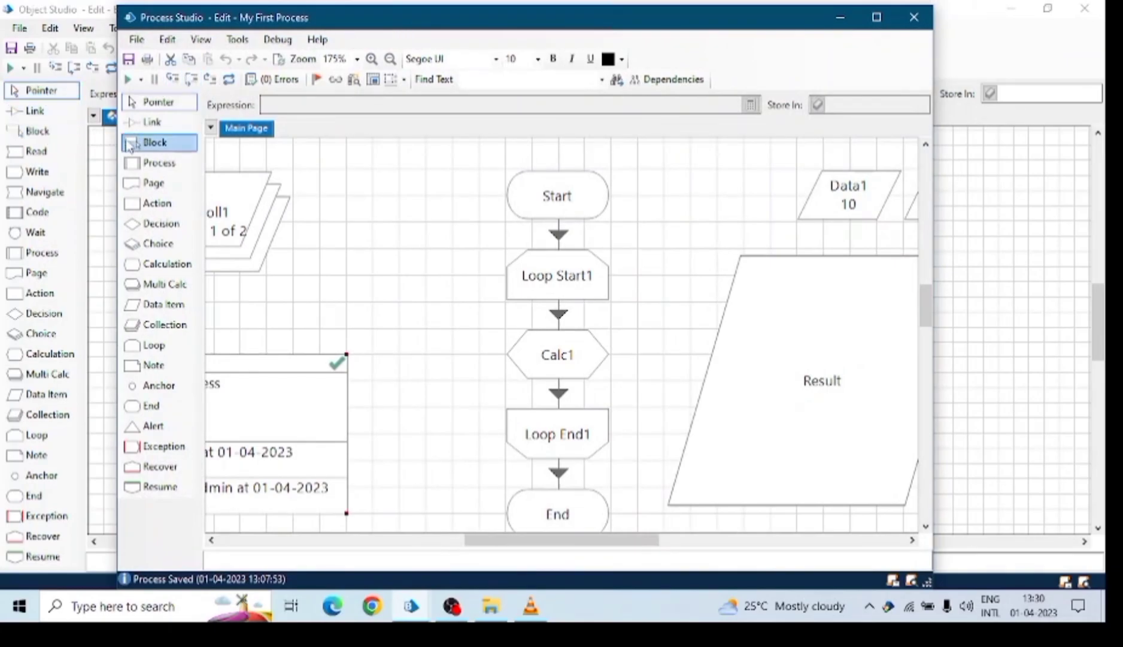
click(161, 170)
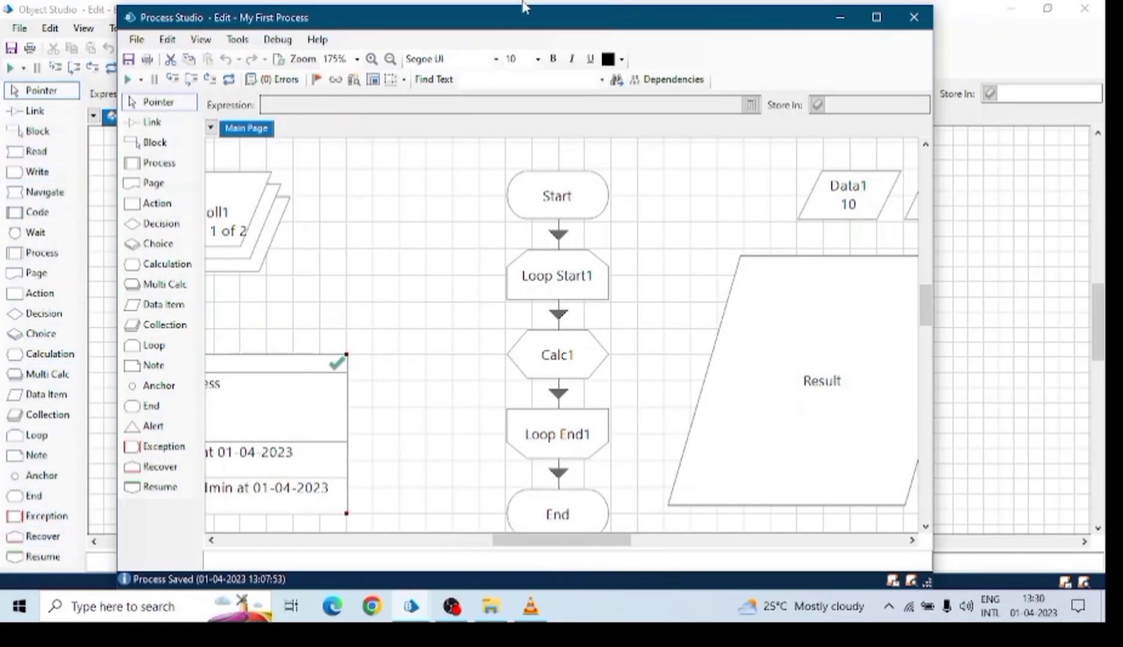
drag(543, 24, 536, 135)
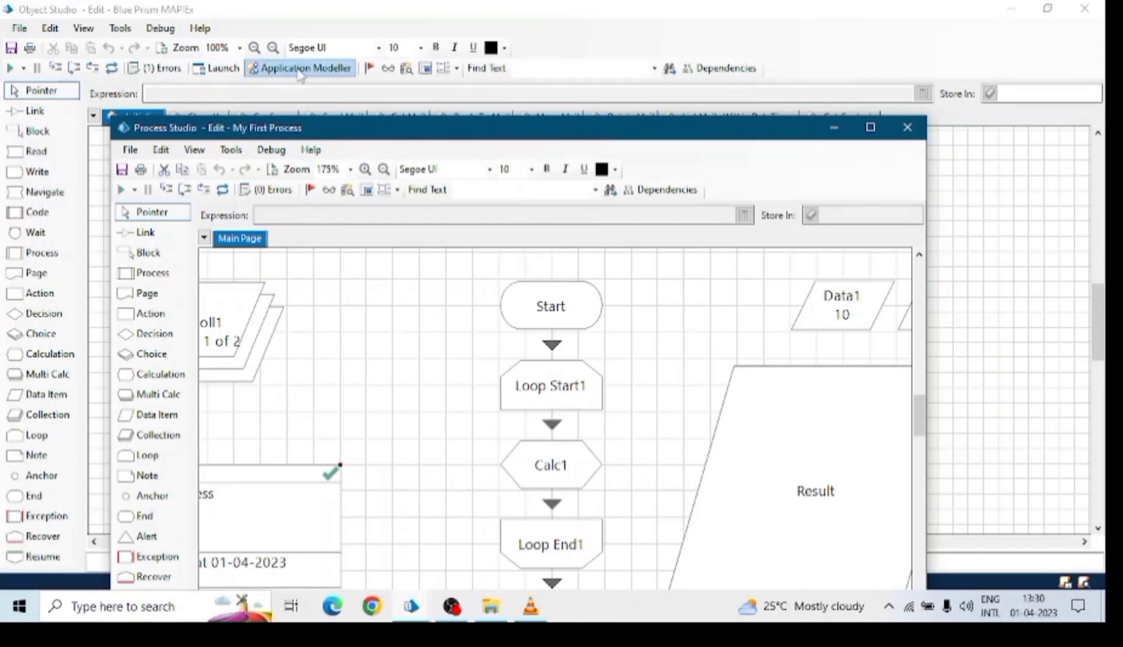
click(833, 127)
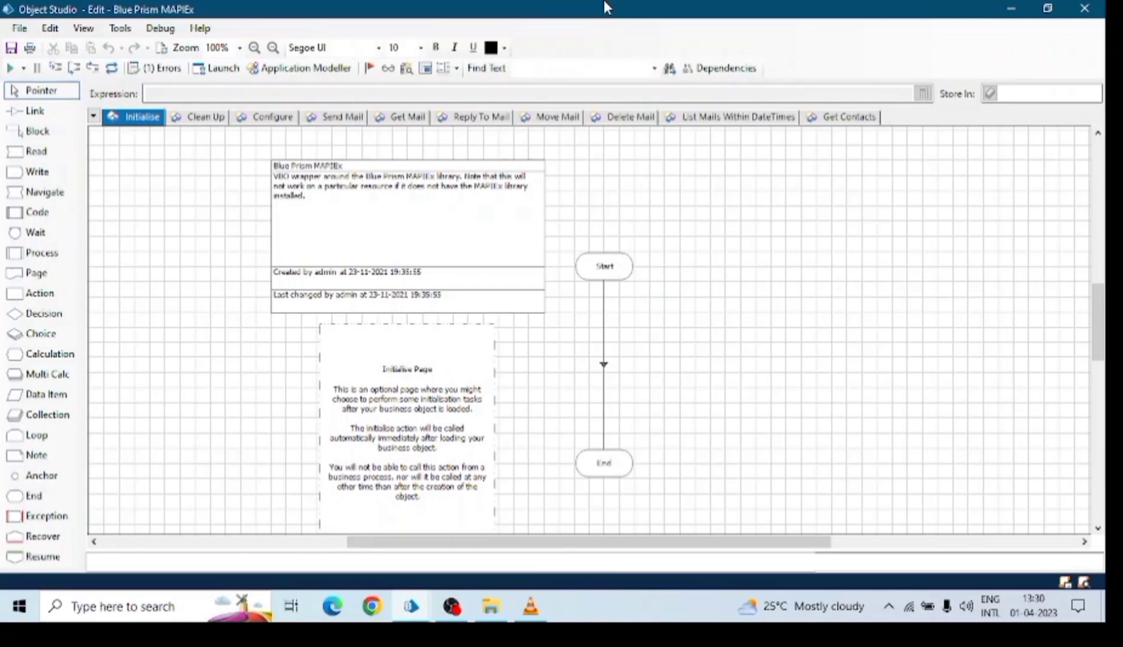
Close the MAPIEx editor and create a new business object 'My first object' in Default.
click(1085, 8)
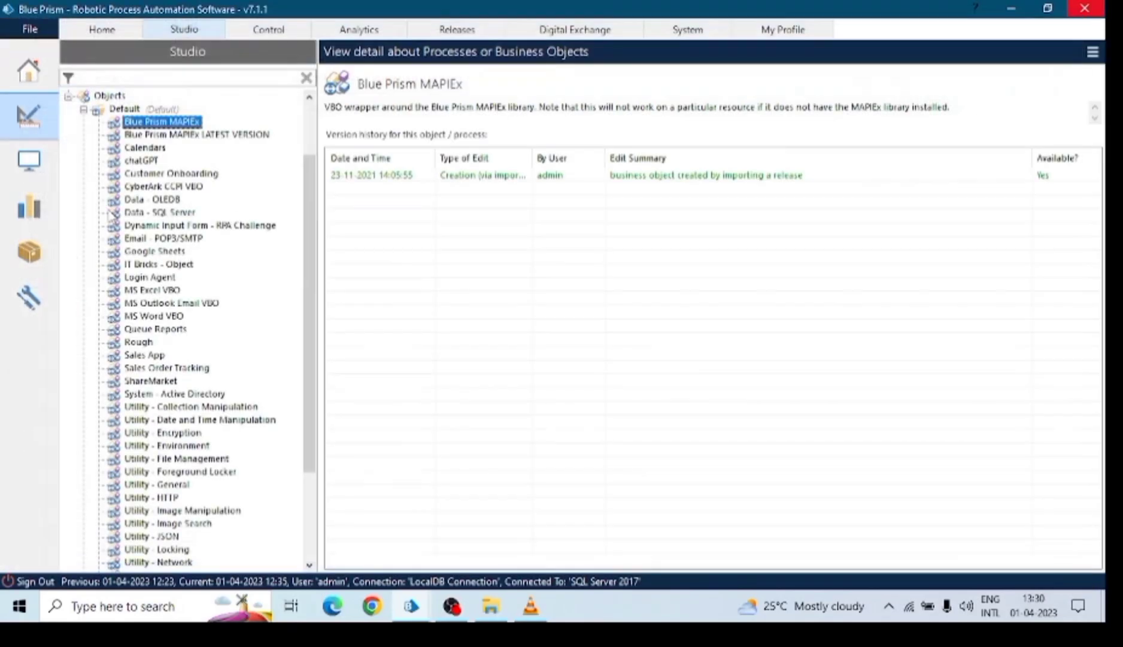
right_click(123, 109)
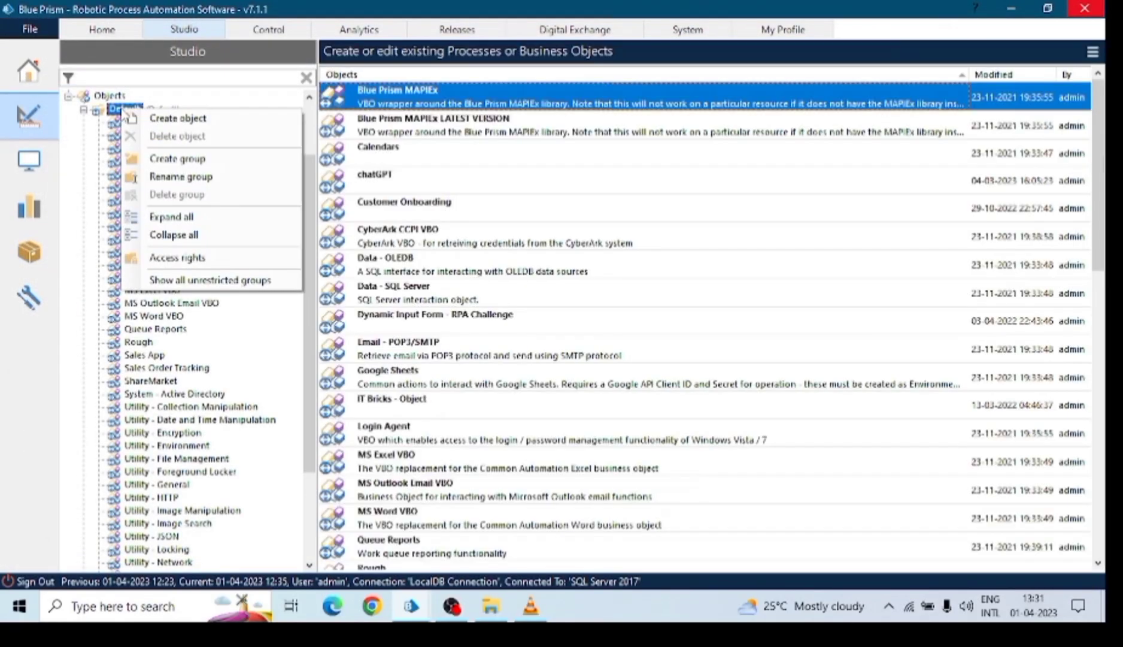
click(160, 119)
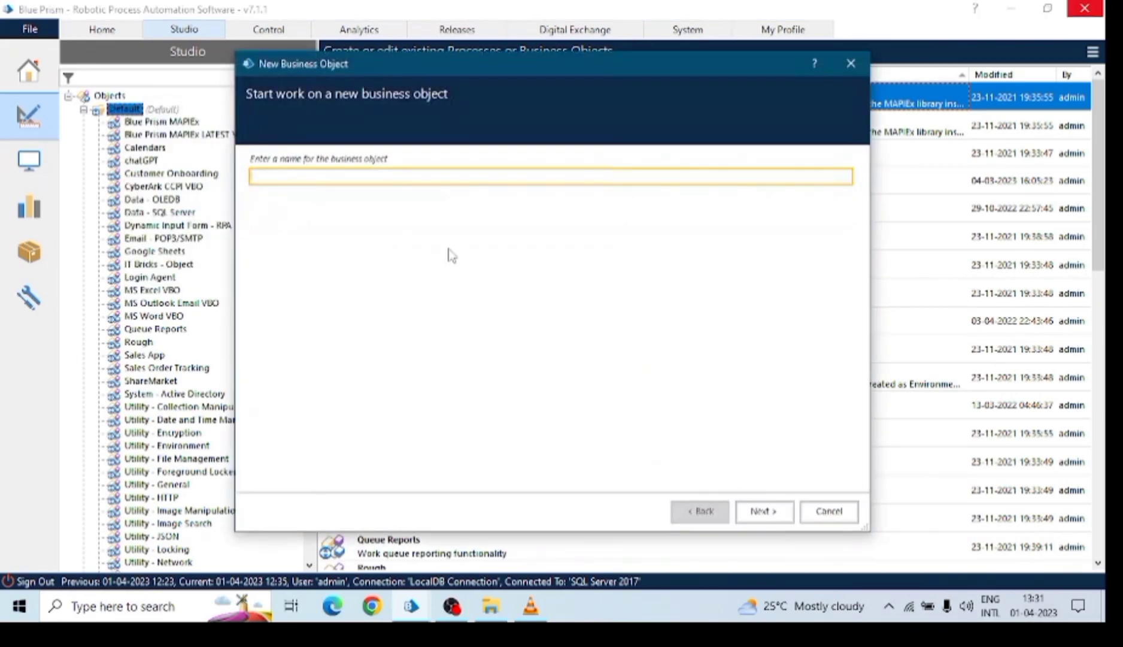
text(My first object)
click(760, 509)
click(764, 511)
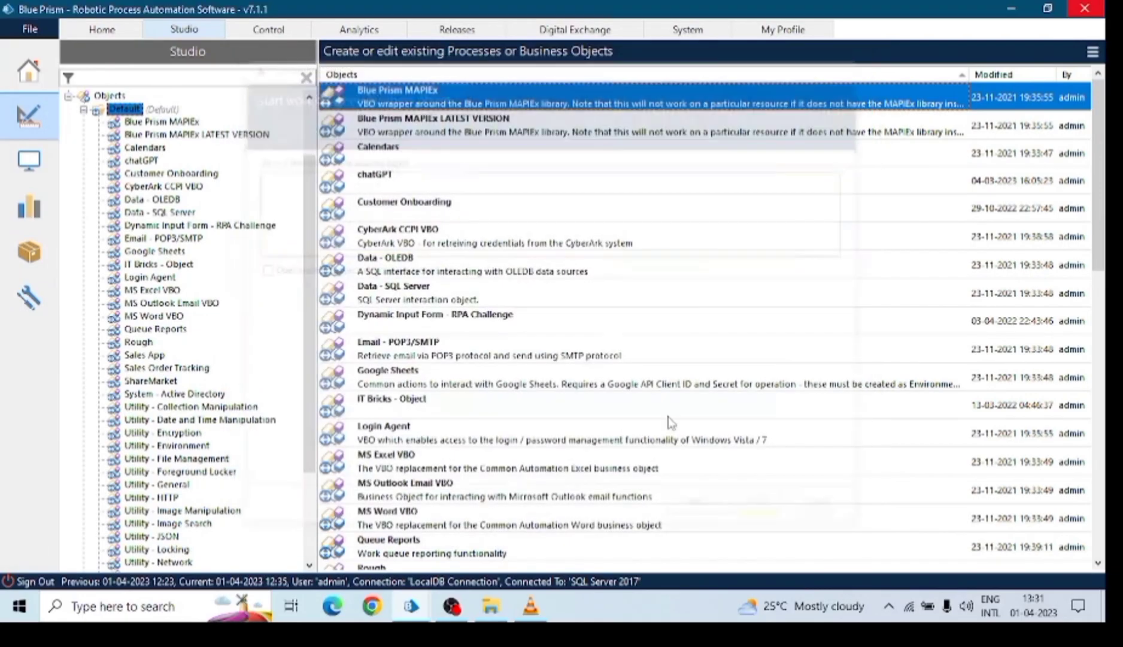
click(492, 178)
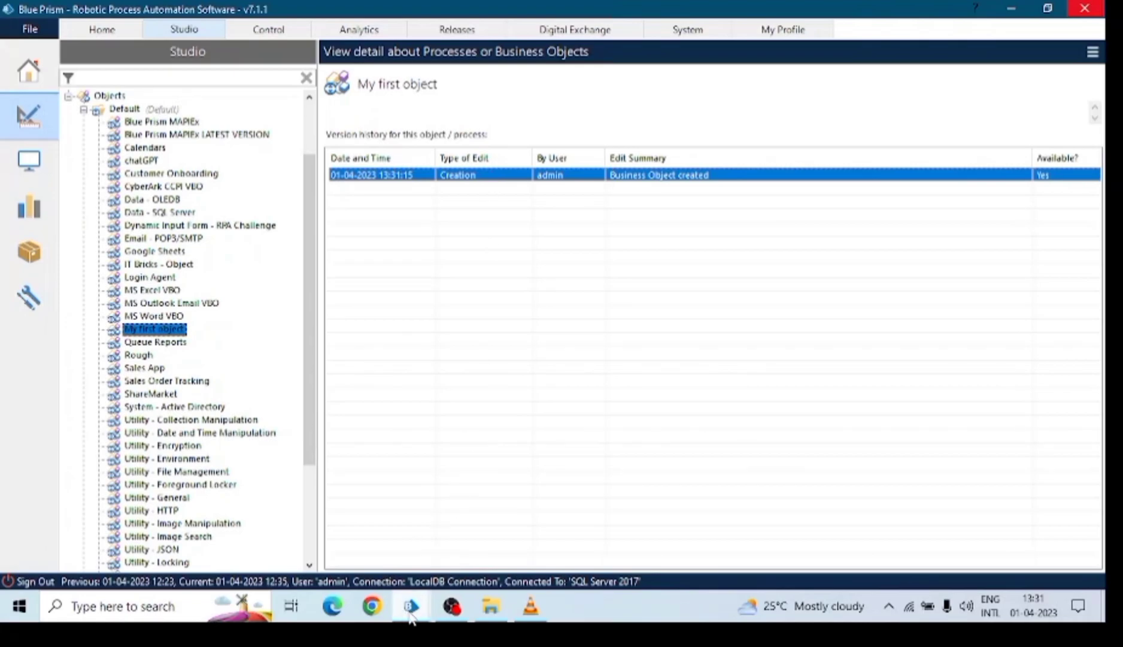
Close the My First Process editor and select My first object to view its history.
mouse_move(411, 606)
click(491, 554)
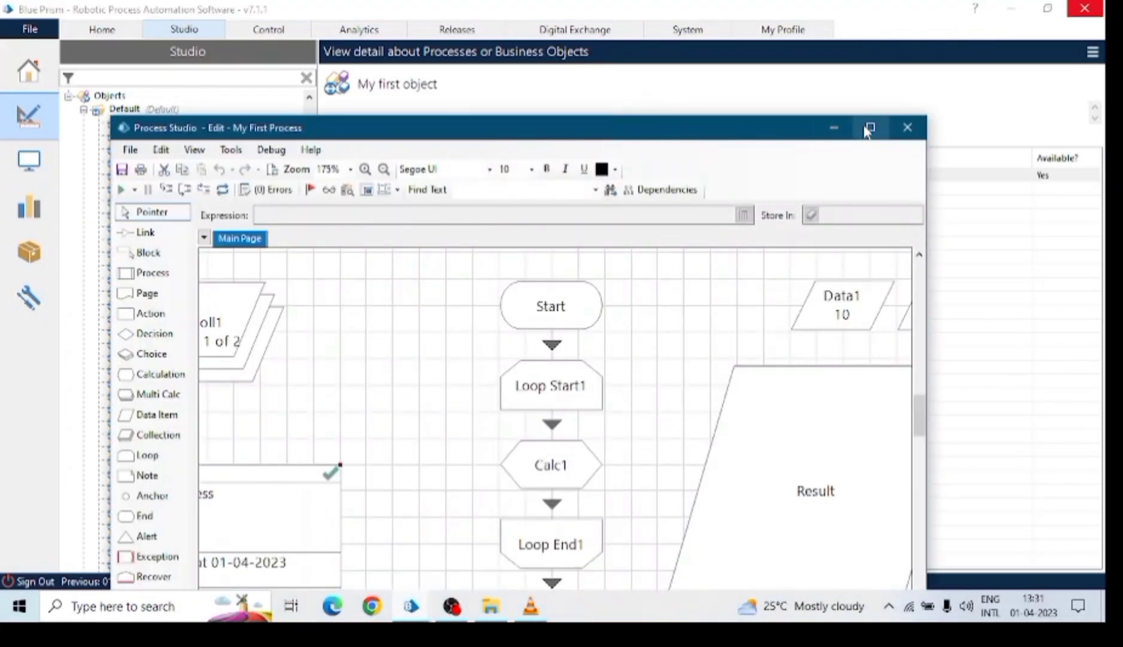
click(867, 125)
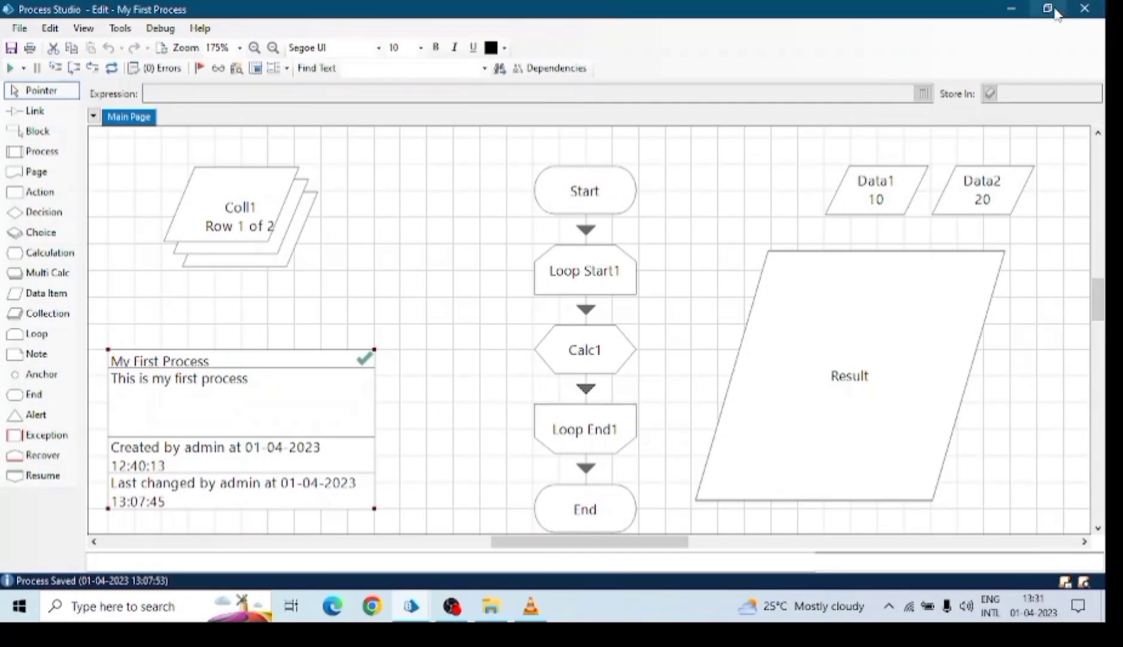
click(1082, 8)
click(427, 176)
right_click(427, 176)
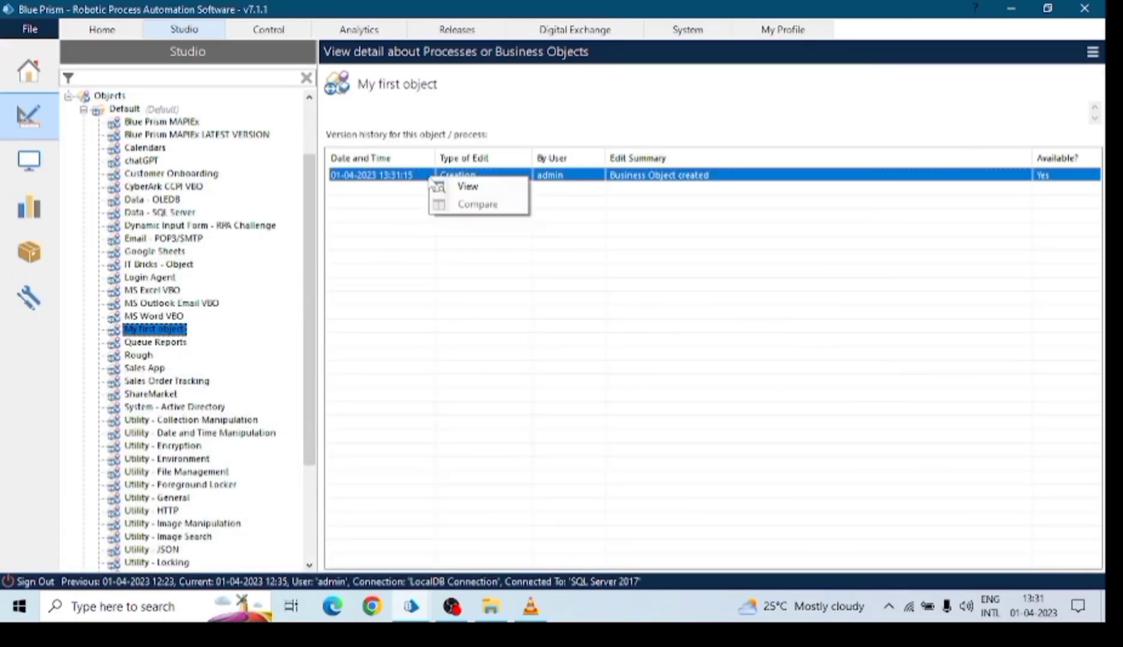
click(576, 180)
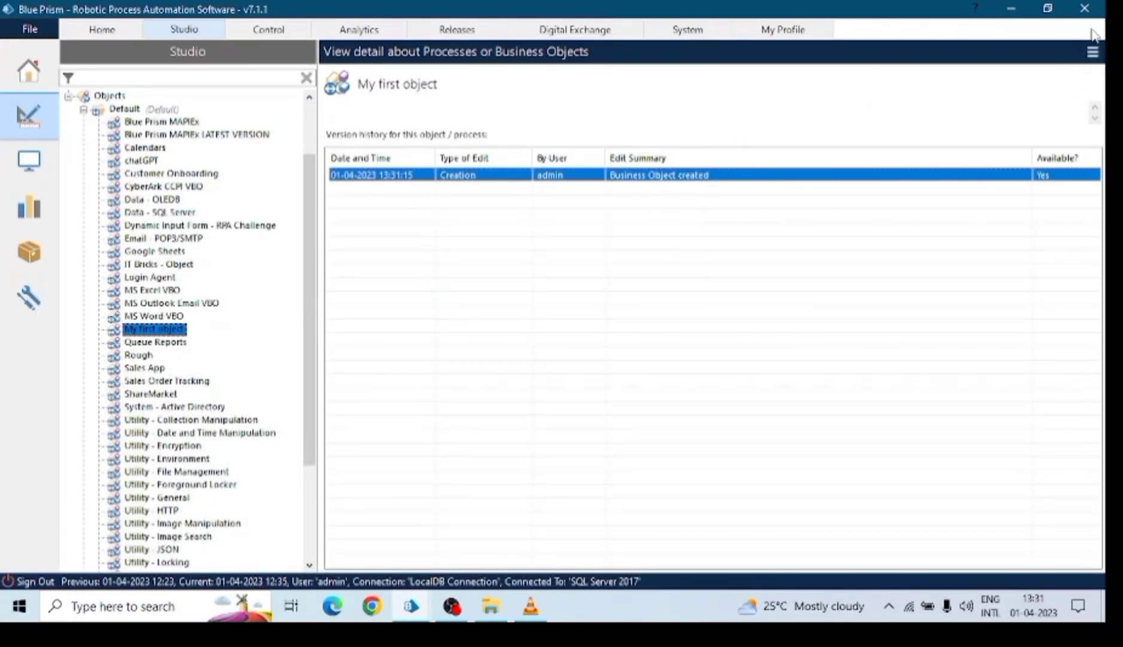
click(180, 331)
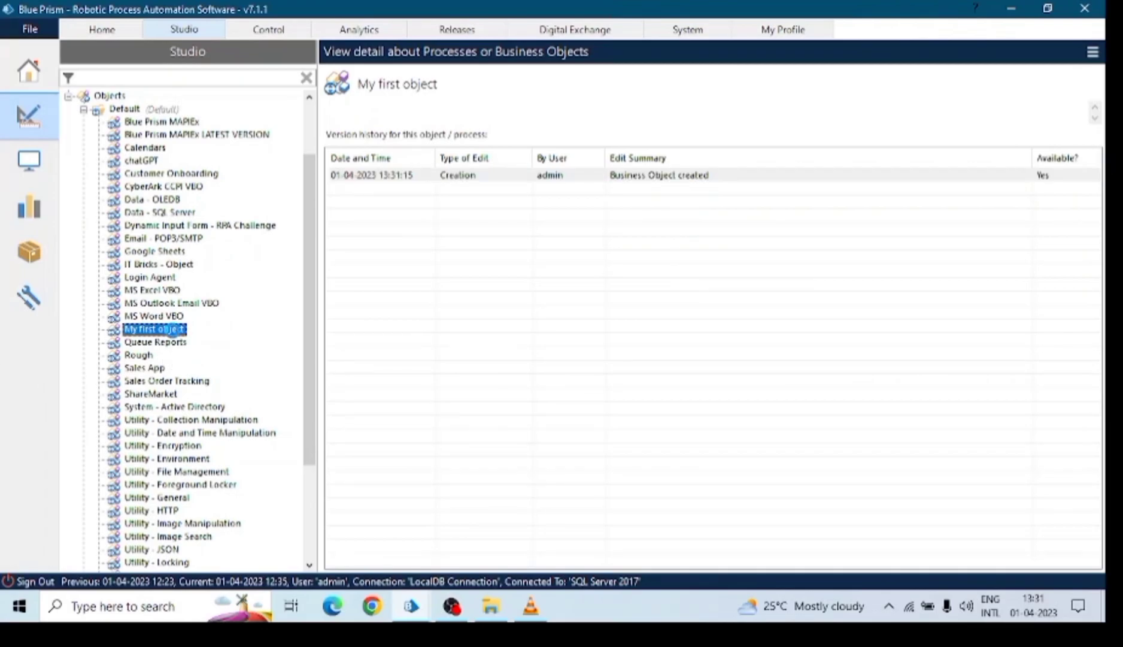
Open My first object full-screen and browse its Initialise, Clean Up and Action 1 pages.
double_click(174, 330)
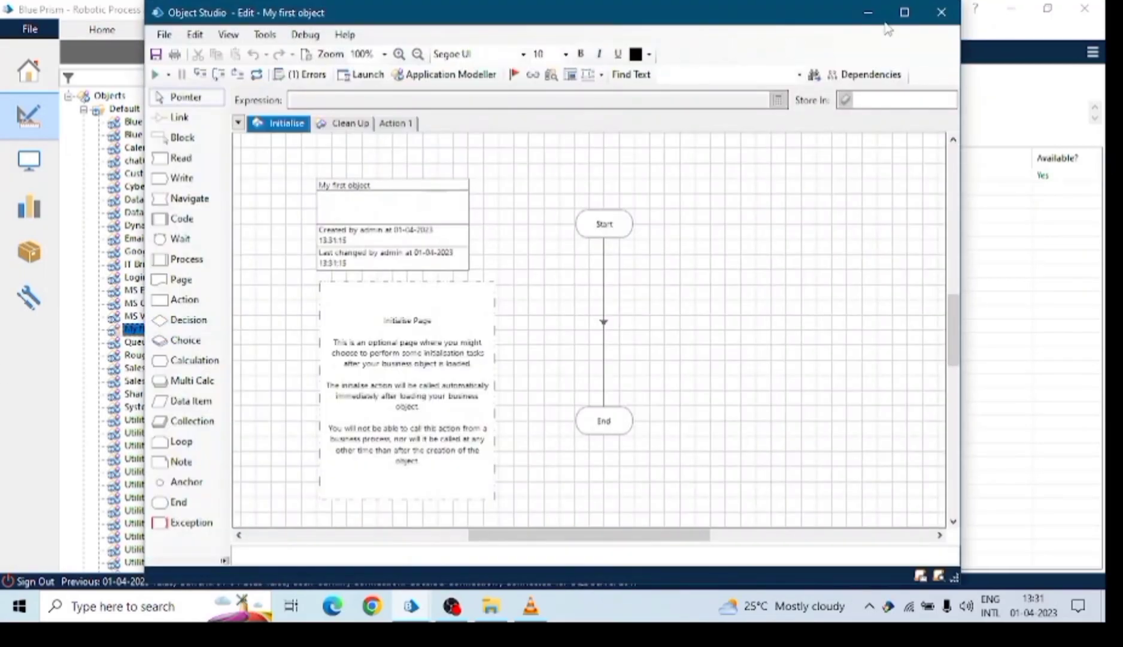
click(904, 12)
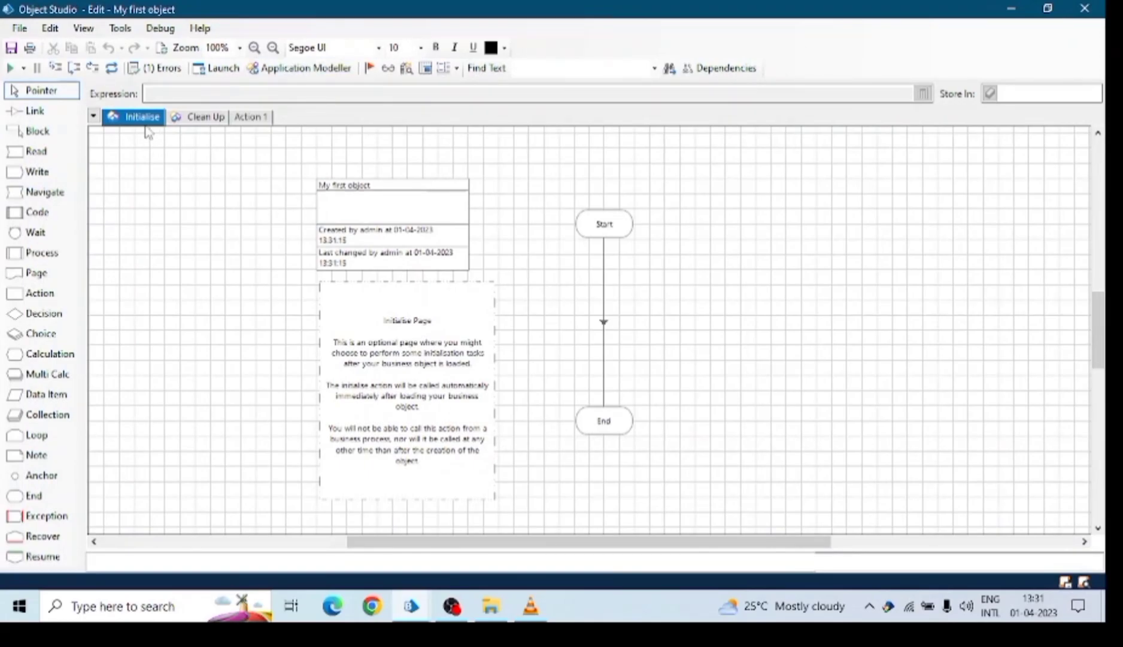
click(189, 120)
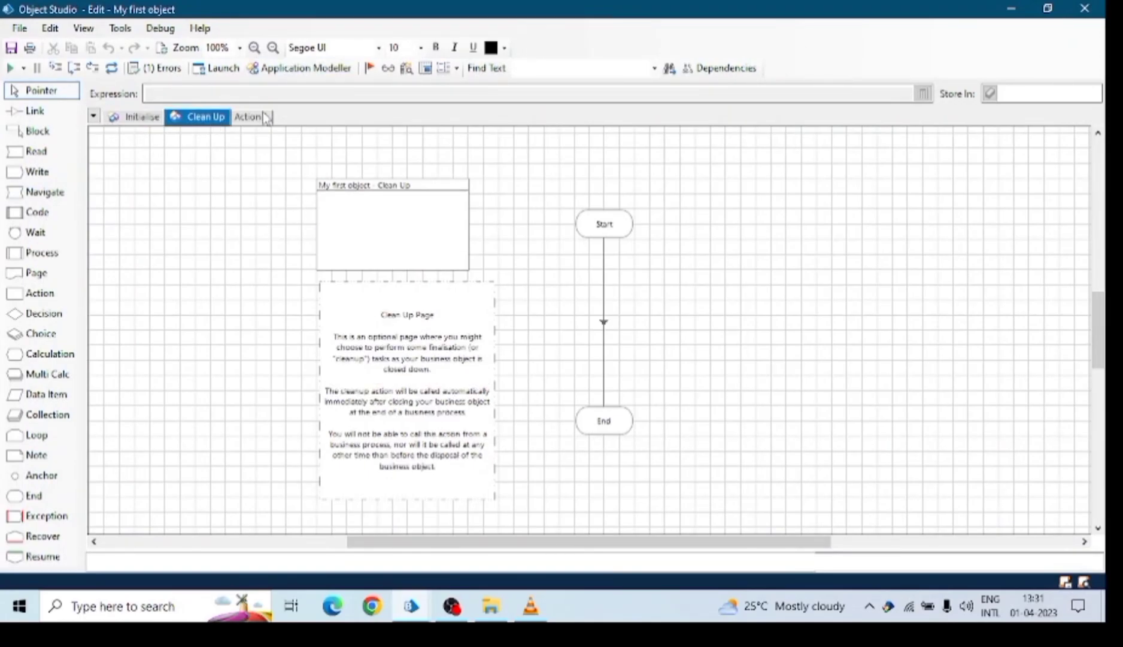
click(264, 117)
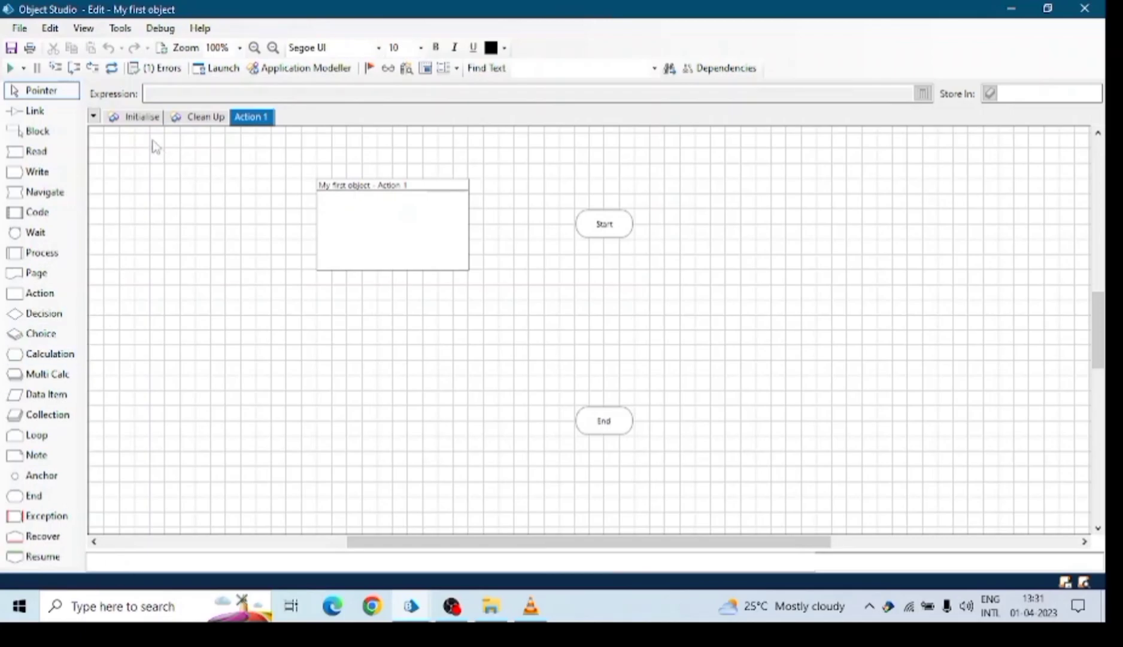
click(143, 117)
click(226, 118)
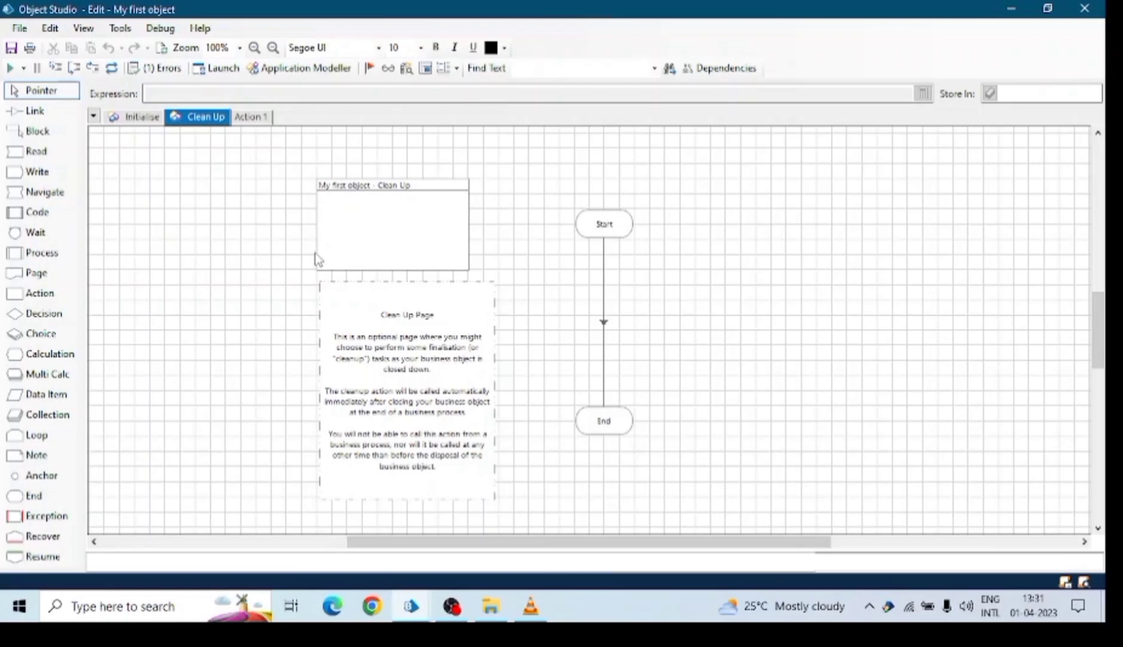
click(248, 117)
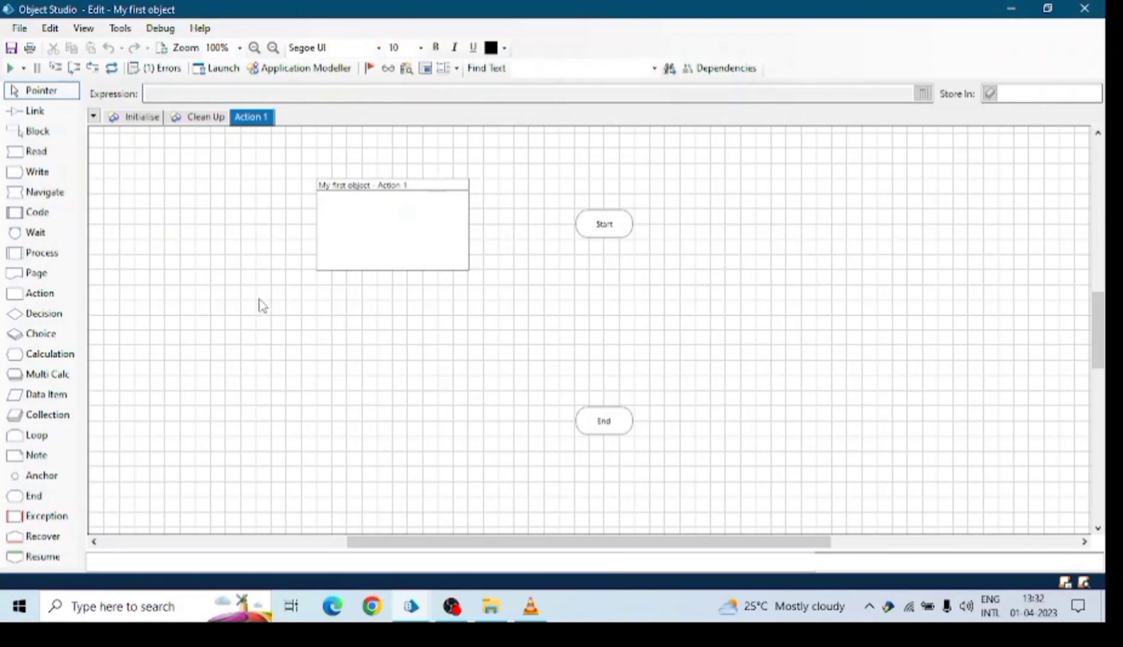
Add a new Action 2 page to My first object.
right_click(261, 120)
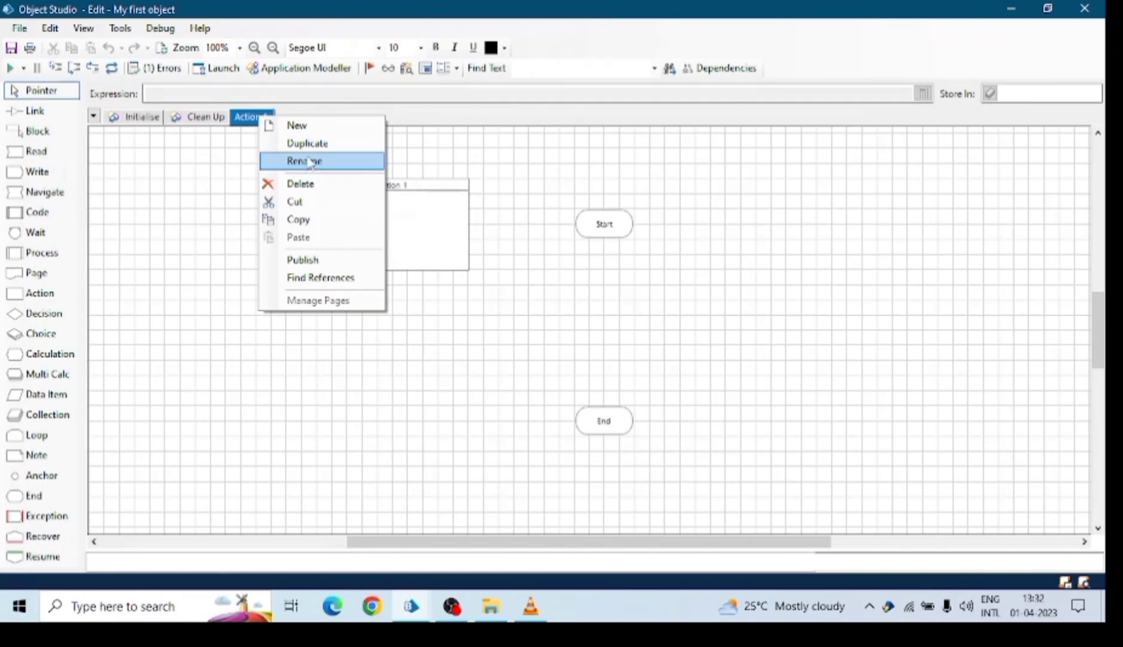
click(311, 126)
click(520, 331)
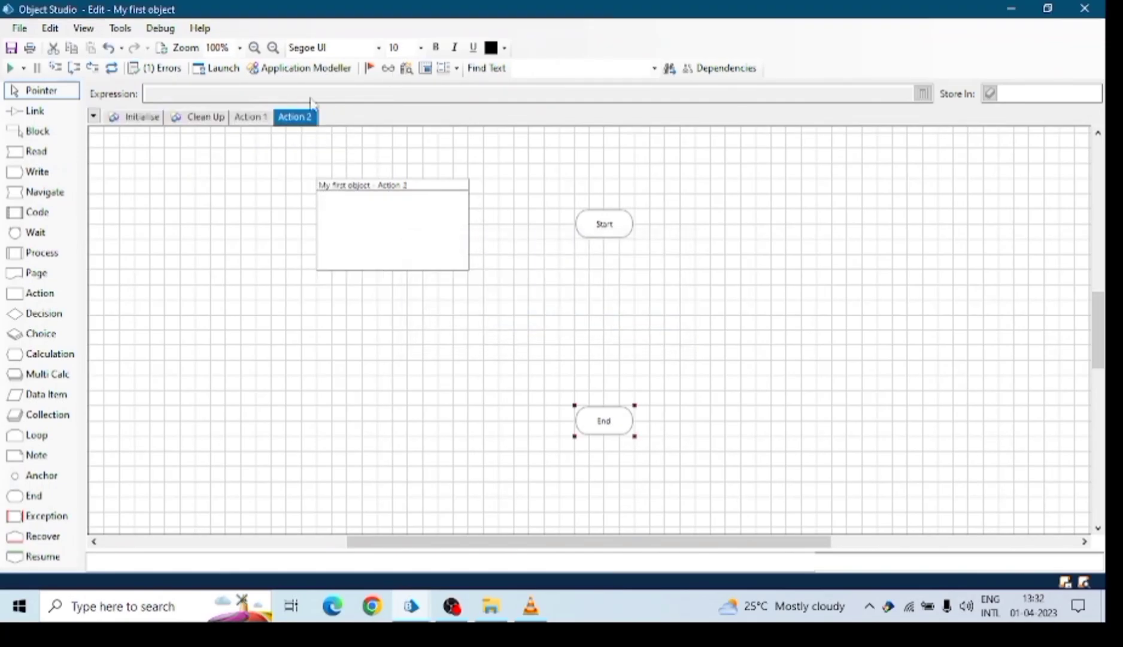
click(258, 123)
click(290, 123)
click(266, 123)
click(289, 119)
click(259, 123)
click(293, 123)
click(129, 117)
click(195, 117)
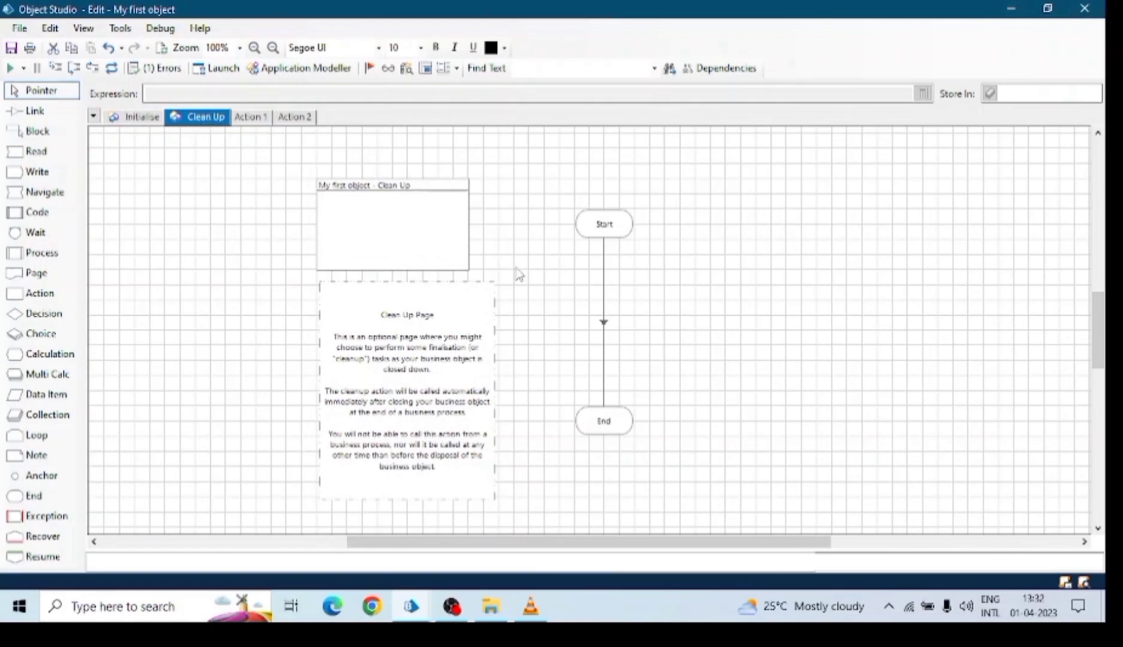
Publish the Action 1 page and return to Action 2.
click(258, 119)
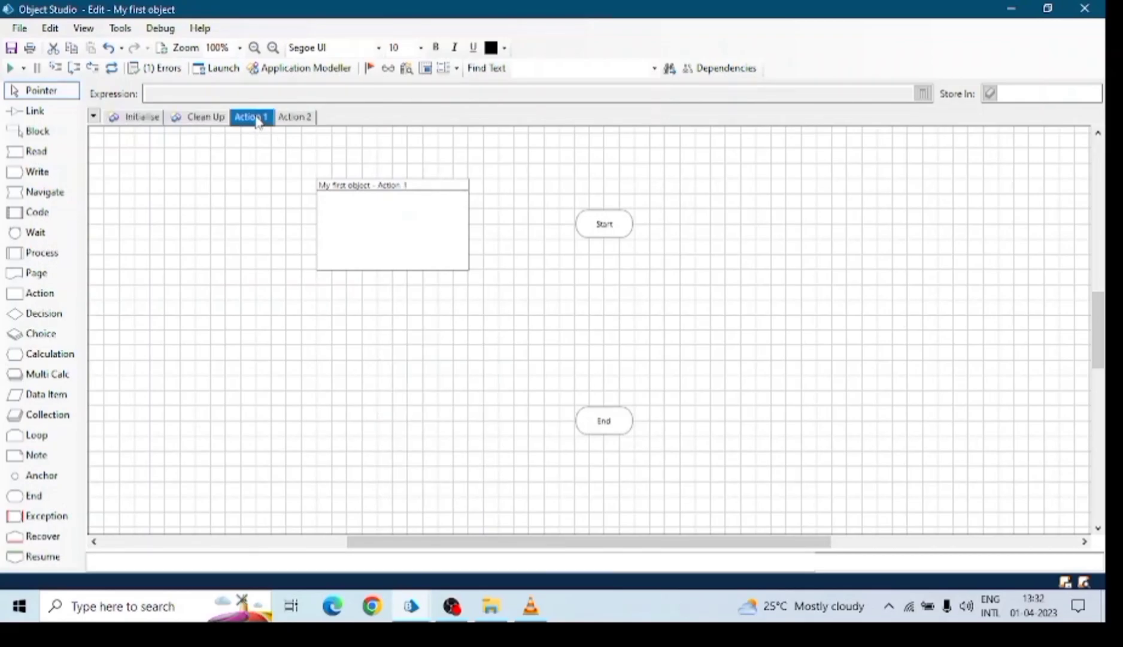
right_click(258, 118)
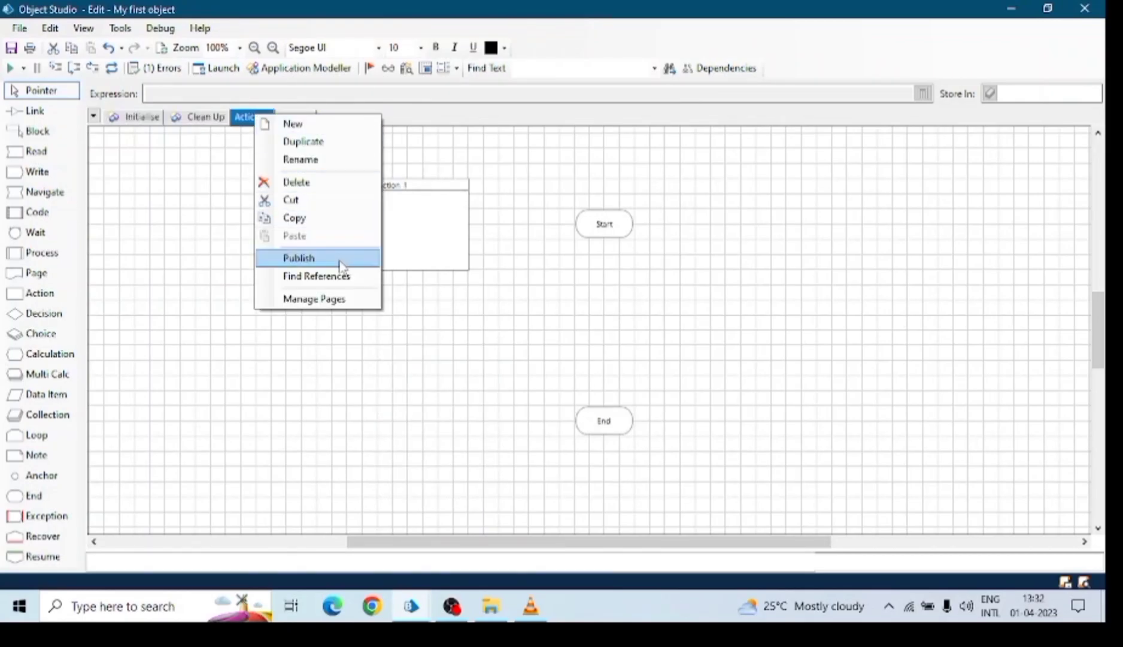
click(309, 260)
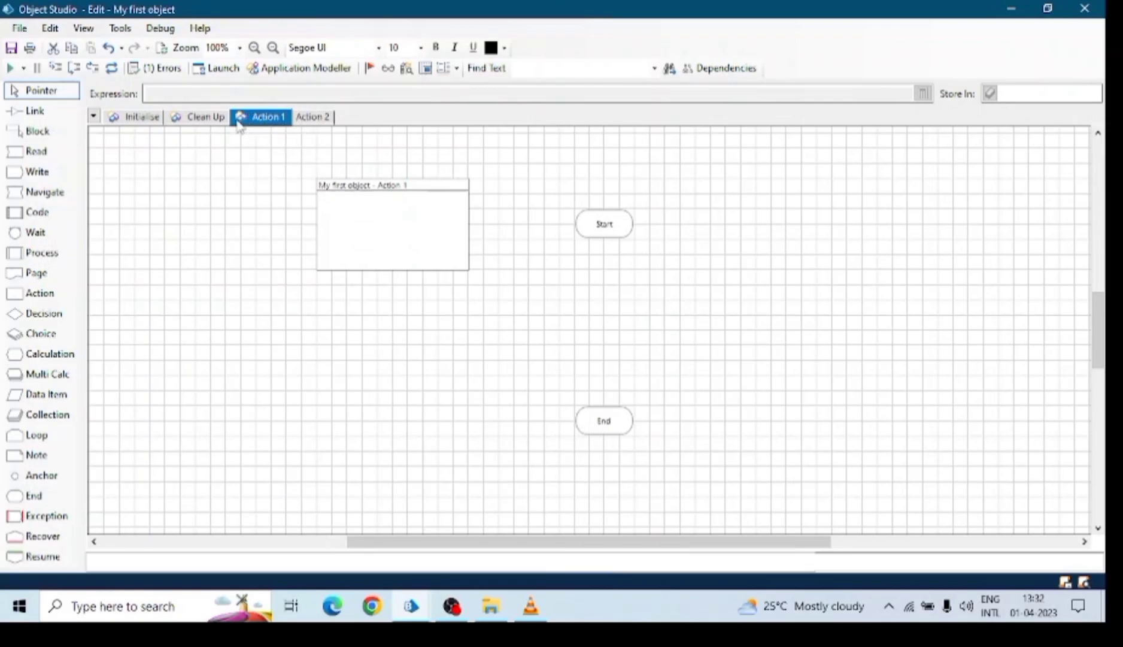
click(302, 118)
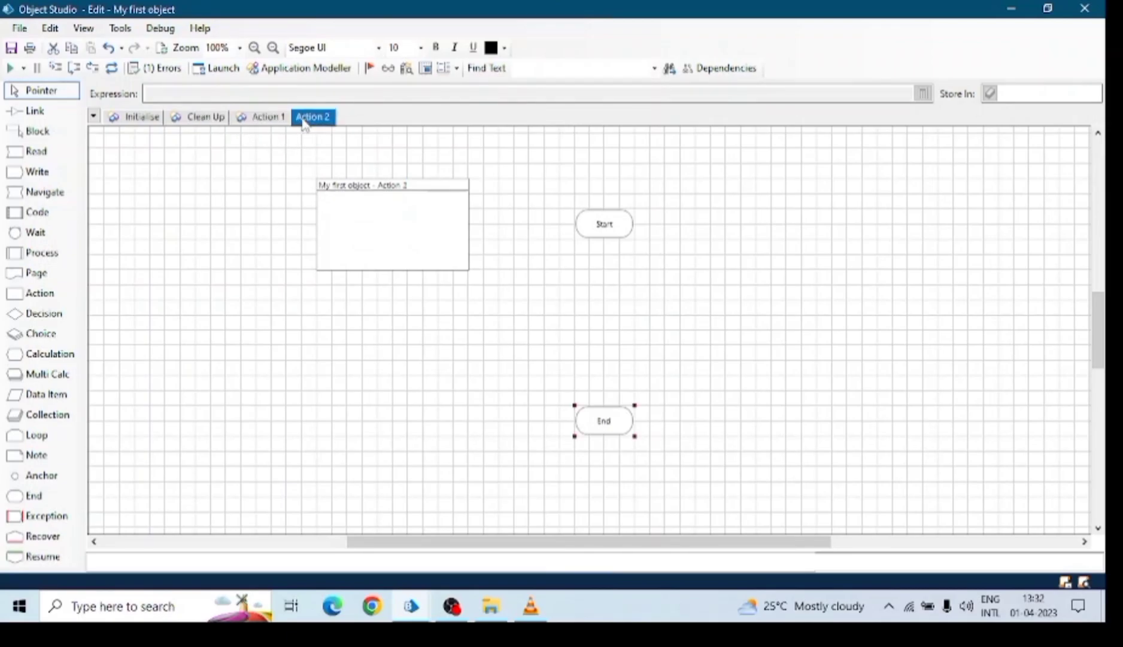
Publish the Action 2 page and shift its info box, Start and End stages left.
right_click(306, 121)
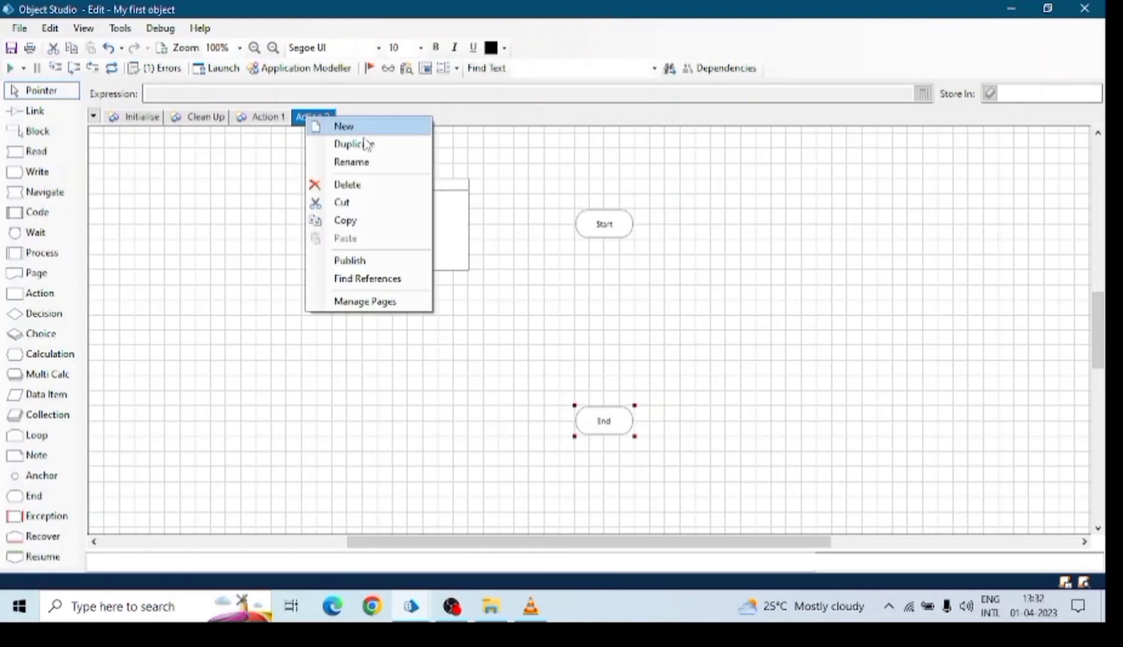
click(377, 260)
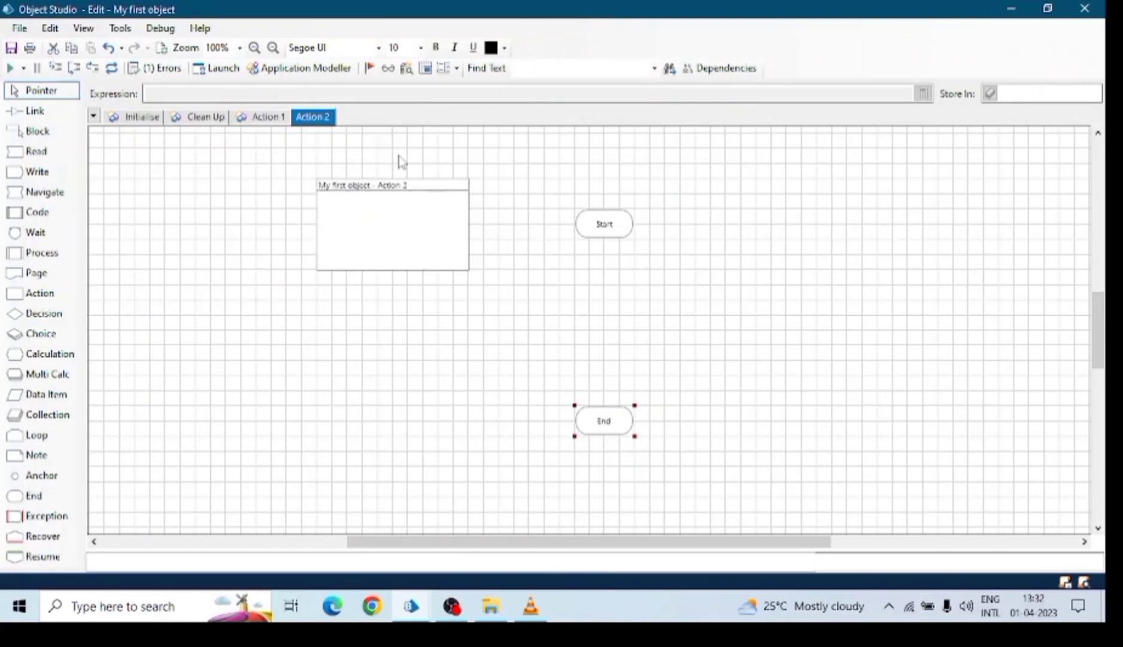
click(316, 116)
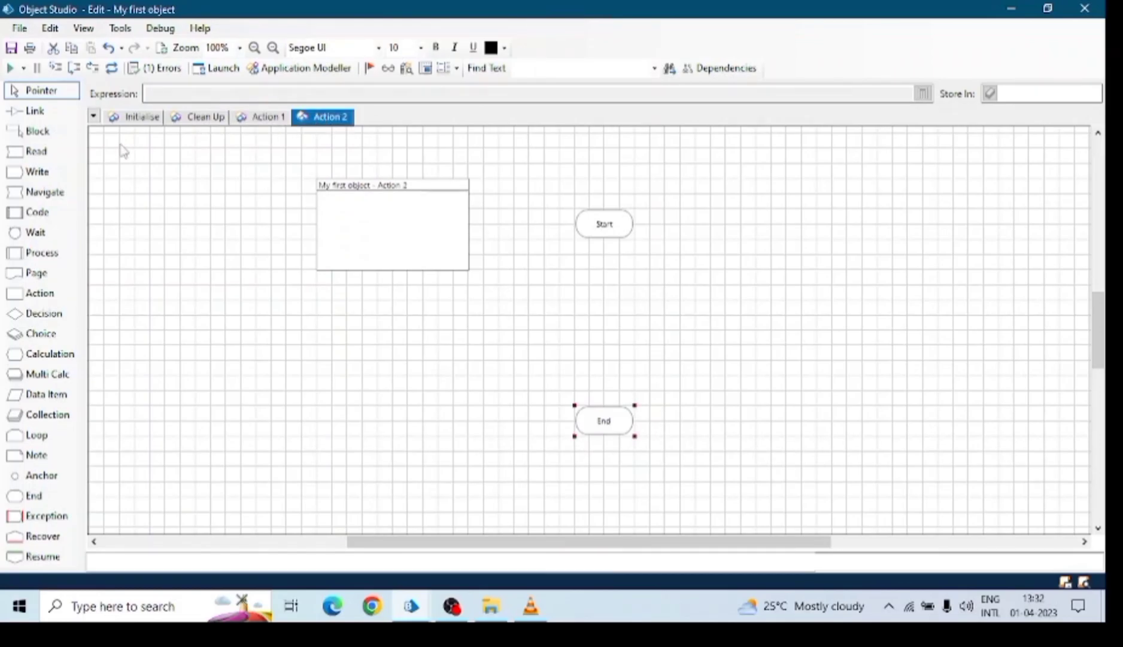
drag(419, 232, 281, 233)
drag(606, 227, 438, 195)
drag(629, 424, 448, 440)
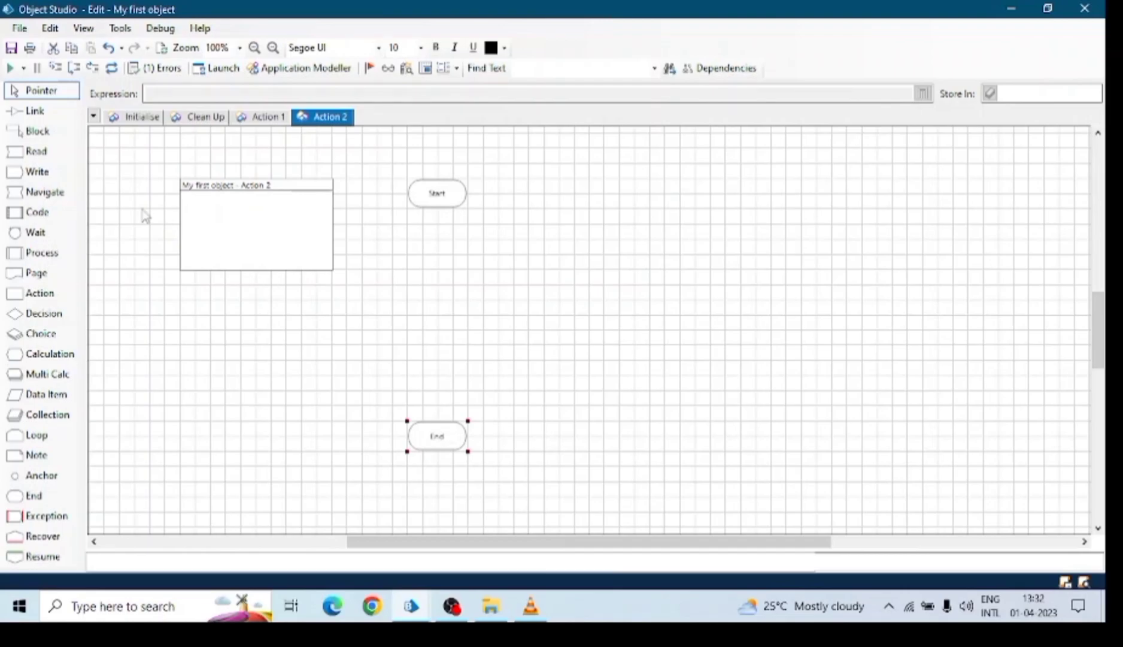
Drop a Code stage (Code1) below Start on Action 2 and review its Outputs and Code tabs.
drag(53, 217, 483, 285)
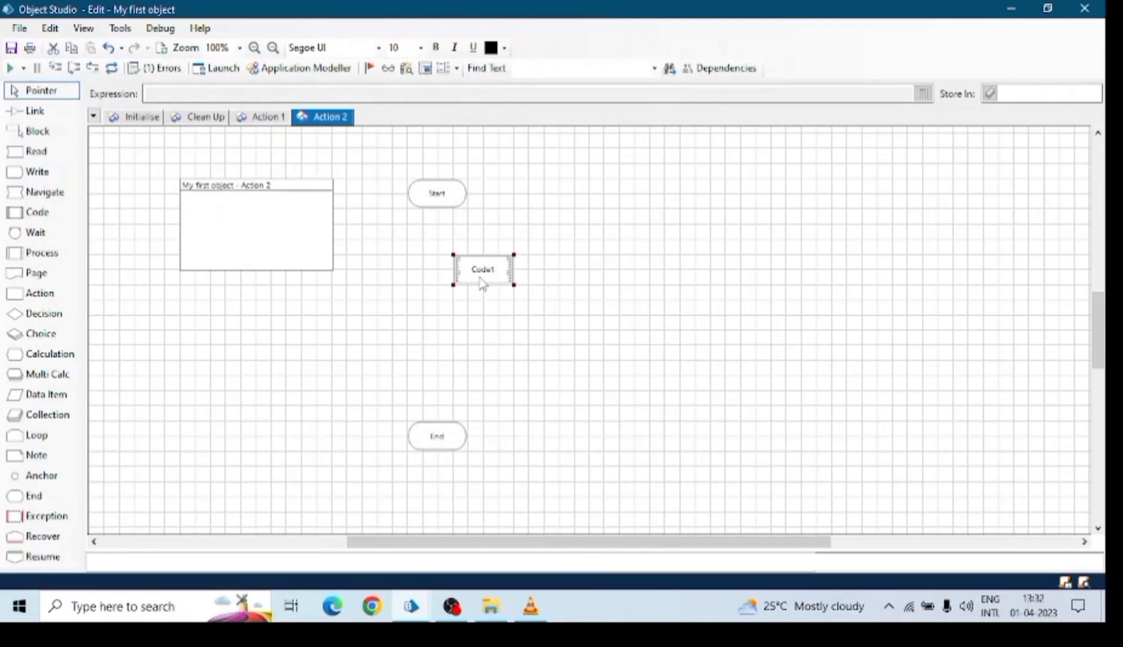
double_click(482, 270)
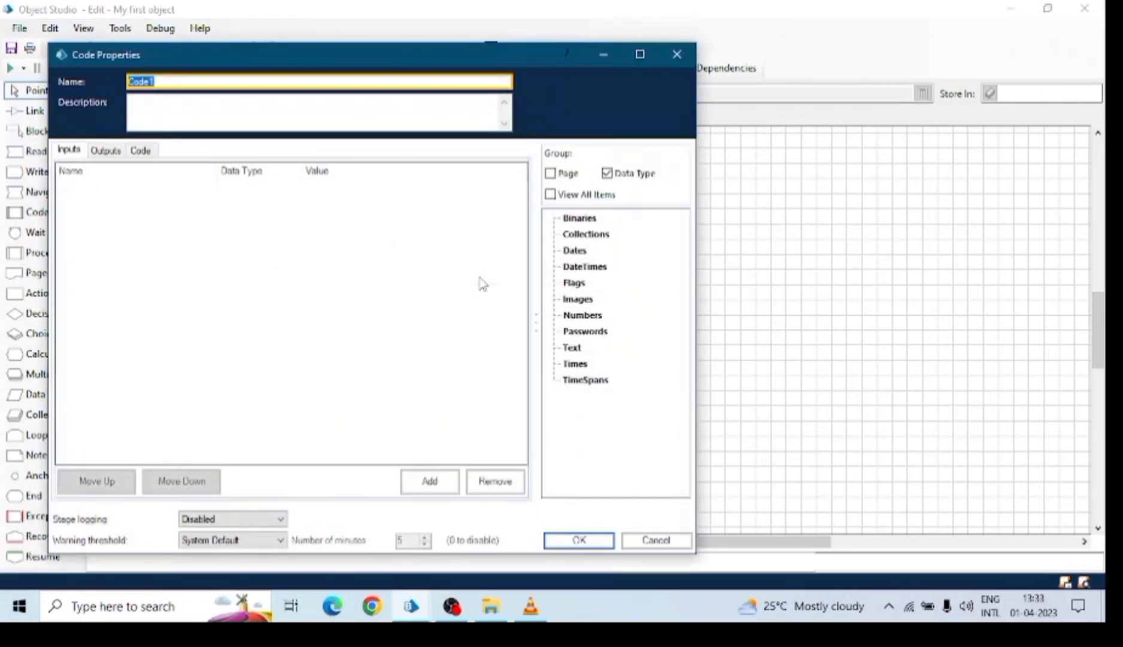
click(118, 151)
click(144, 153)
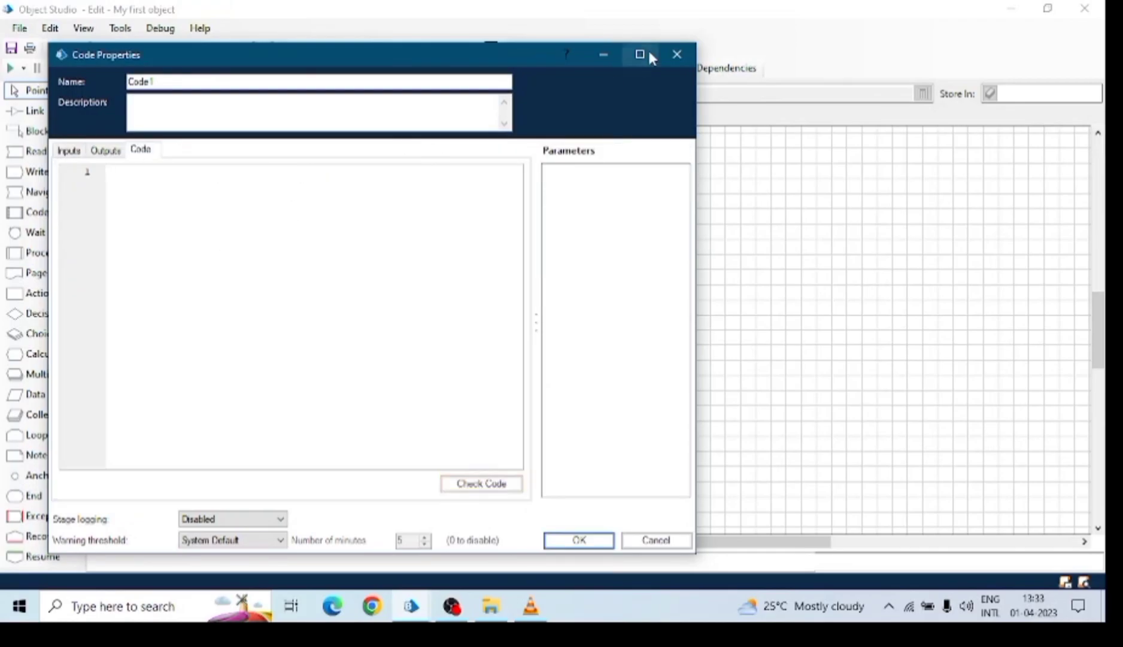
click(677, 54)
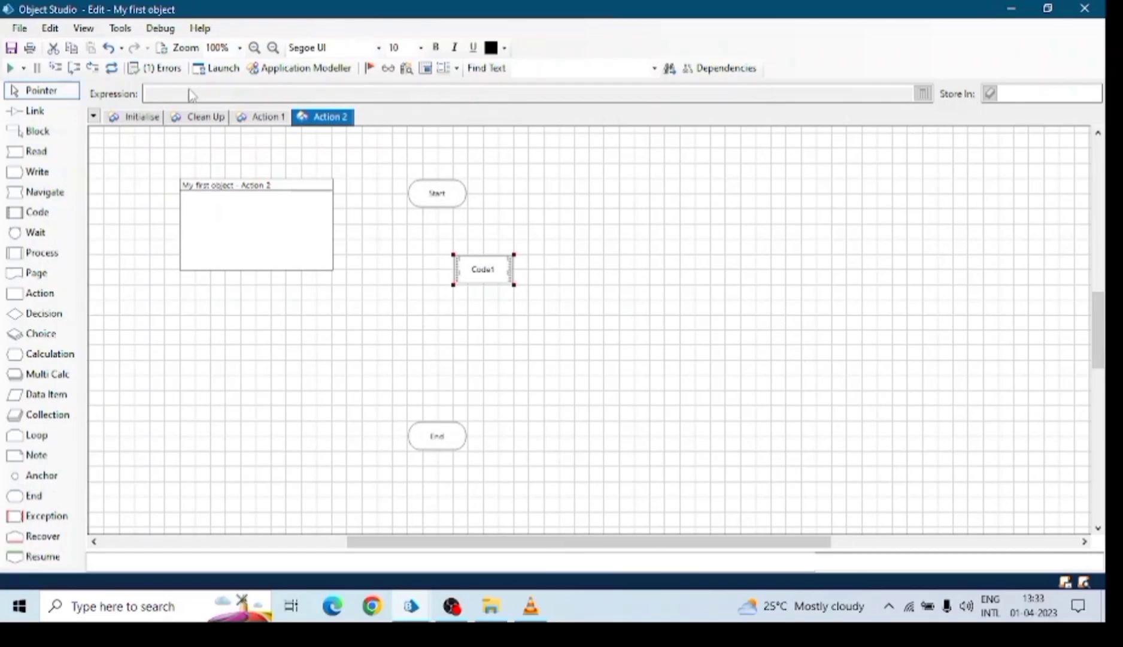
click(268, 117)
Delete Code1 from Action 2 and start defining a new application model in the Application Modeller wizard.
click(321, 117)
key(Delete)
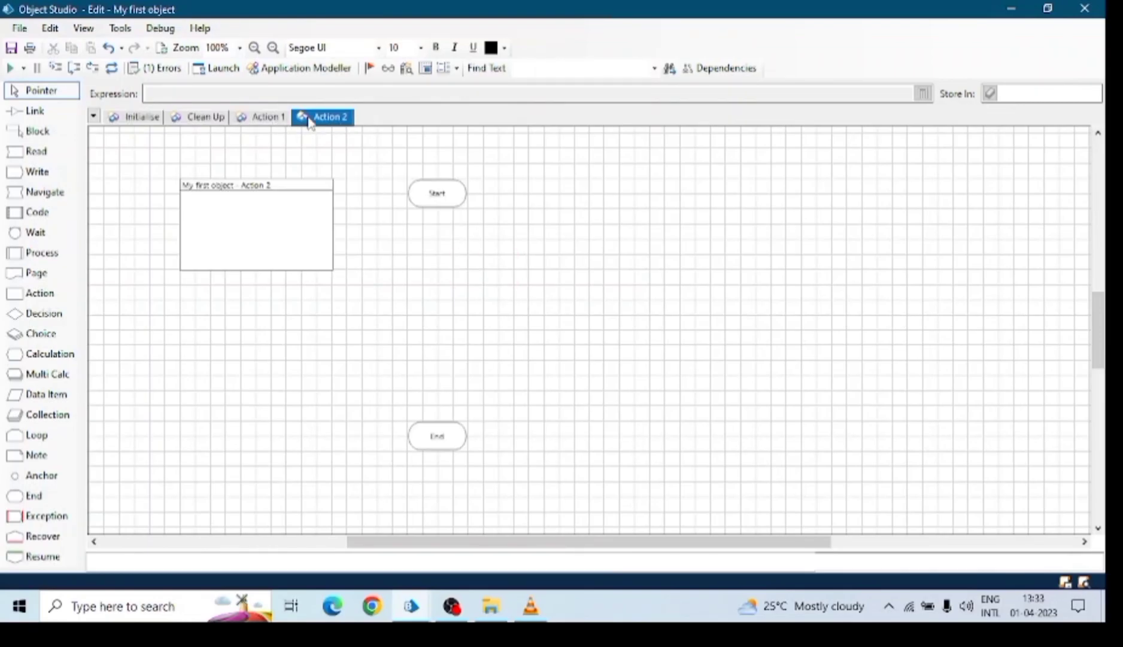
click(316, 69)
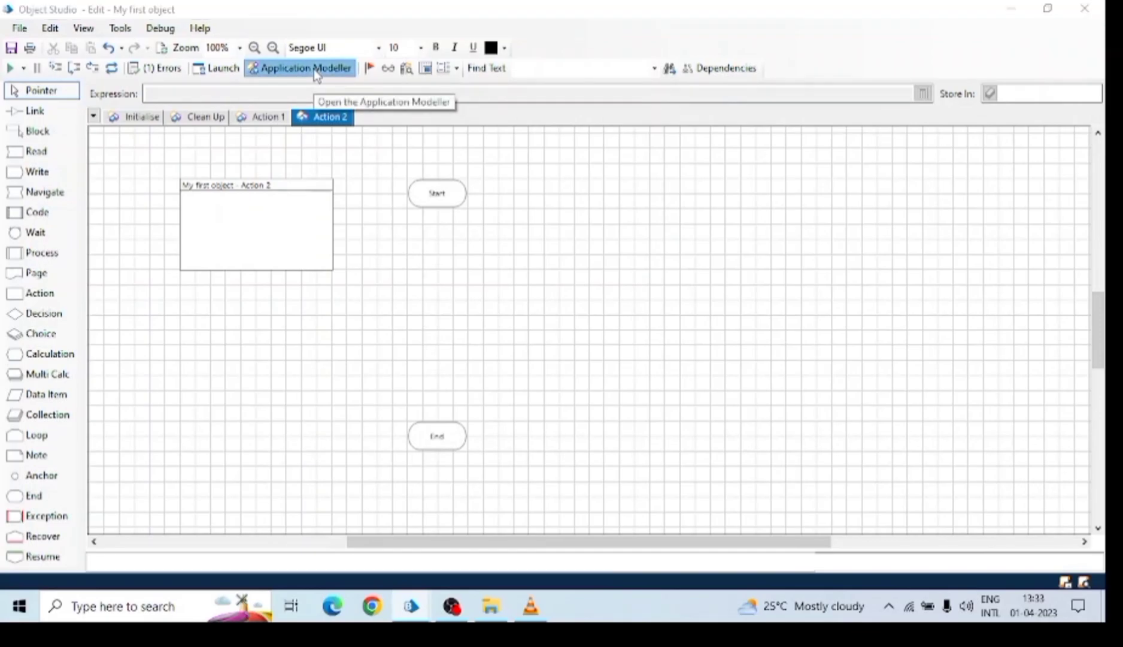
drag(462, 64, 421, 64)
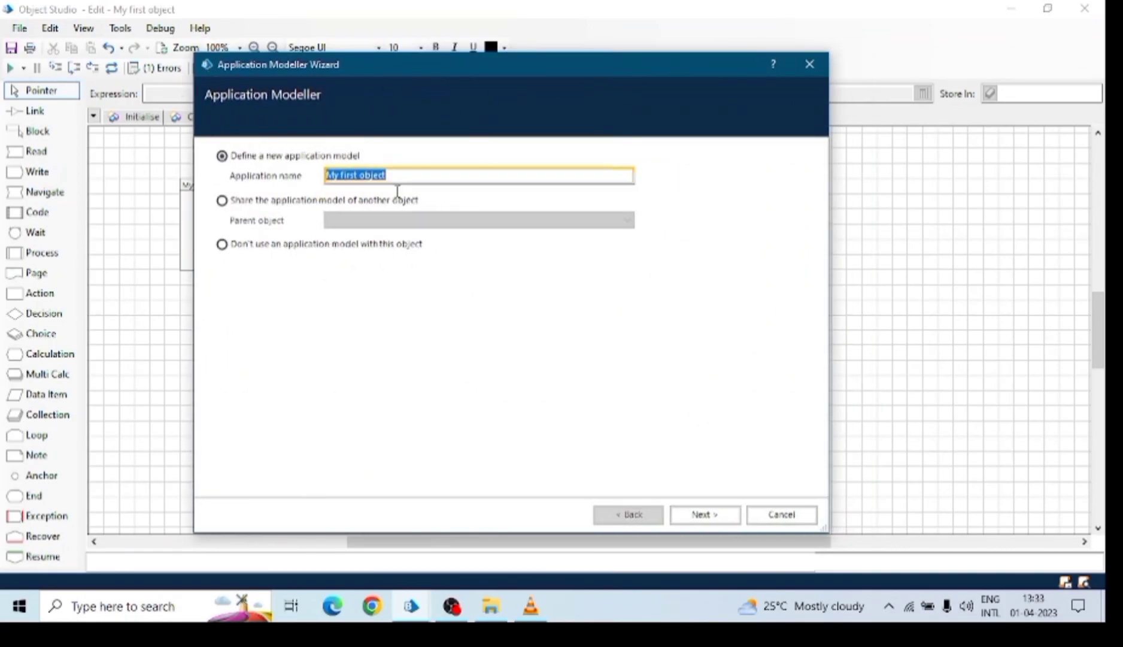
drag(831, 529, 933, 589)
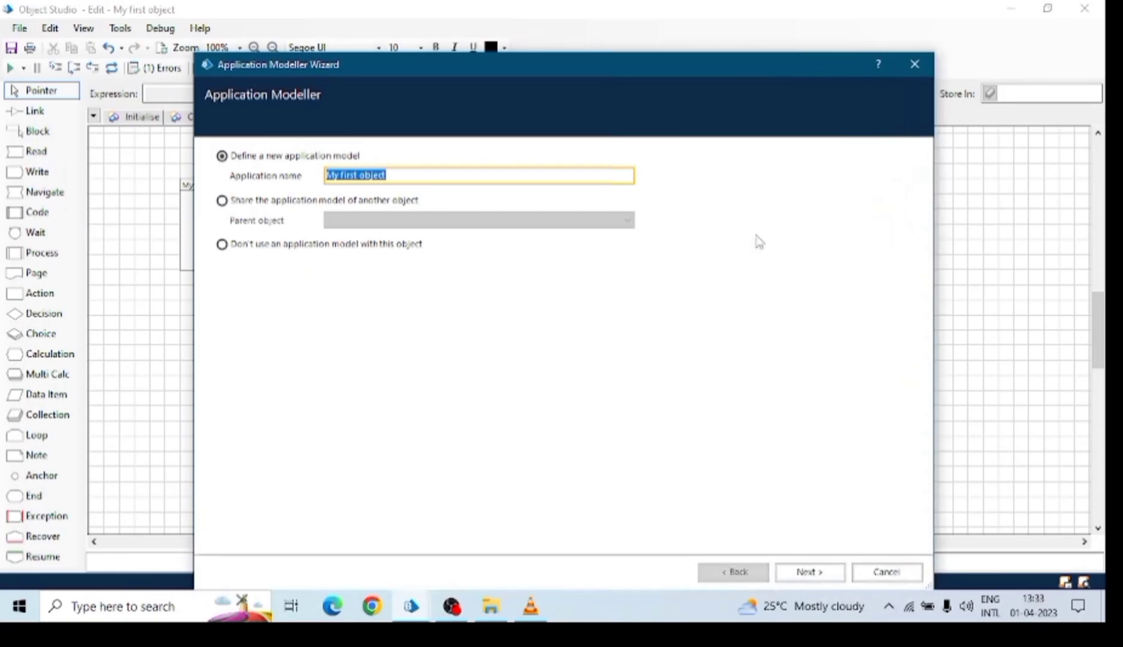
drag(702, 70, 657, 47)
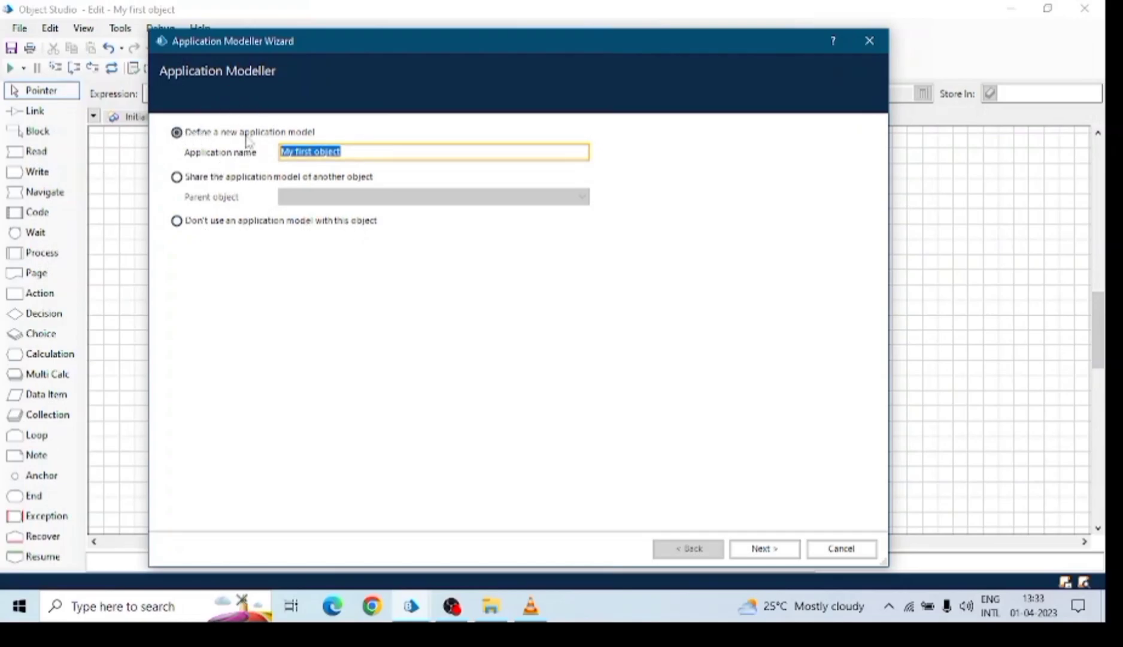
click(786, 552)
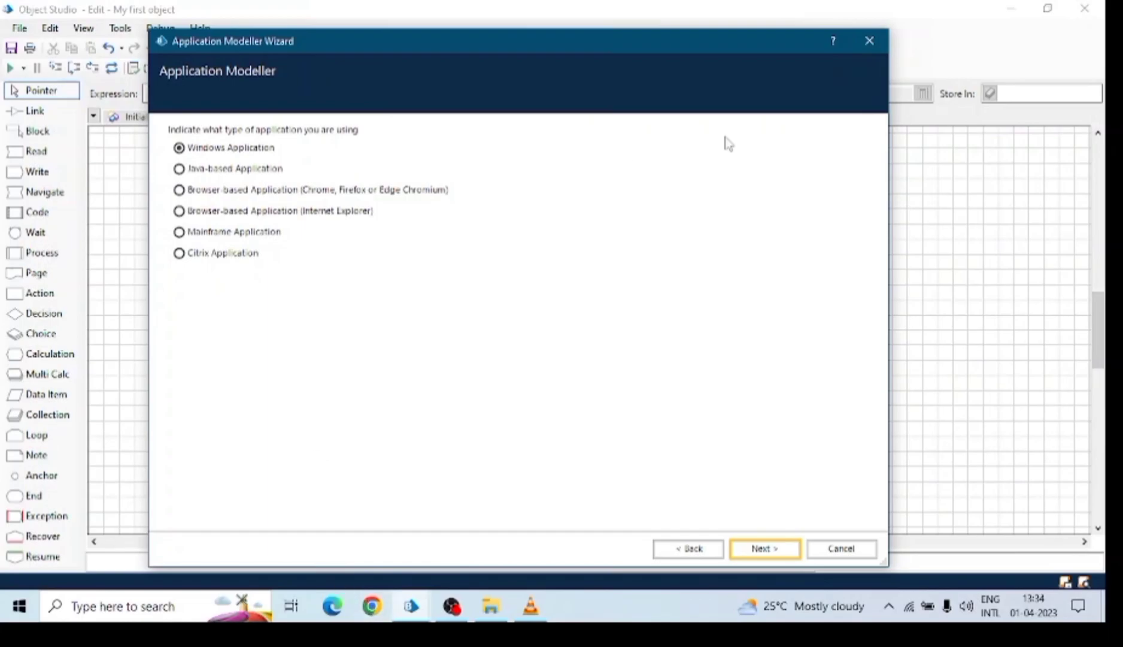
Model a Browser-based Application (Chrome, Firefox or Edge Chromium) using a browser that is already running.
click(181, 193)
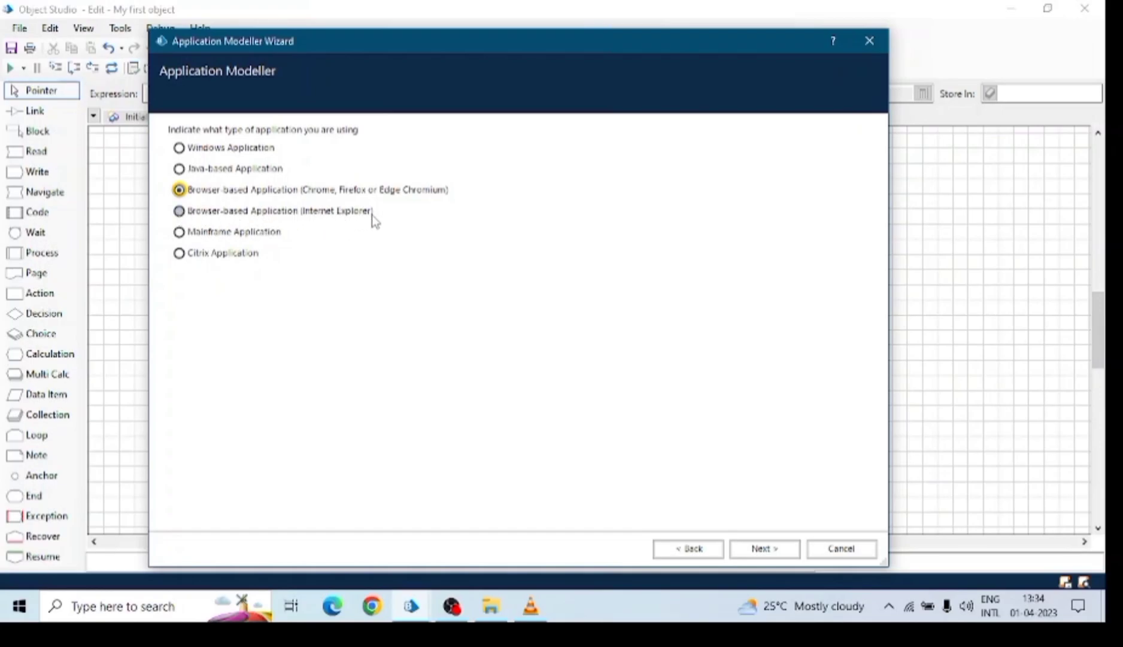
click(759, 550)
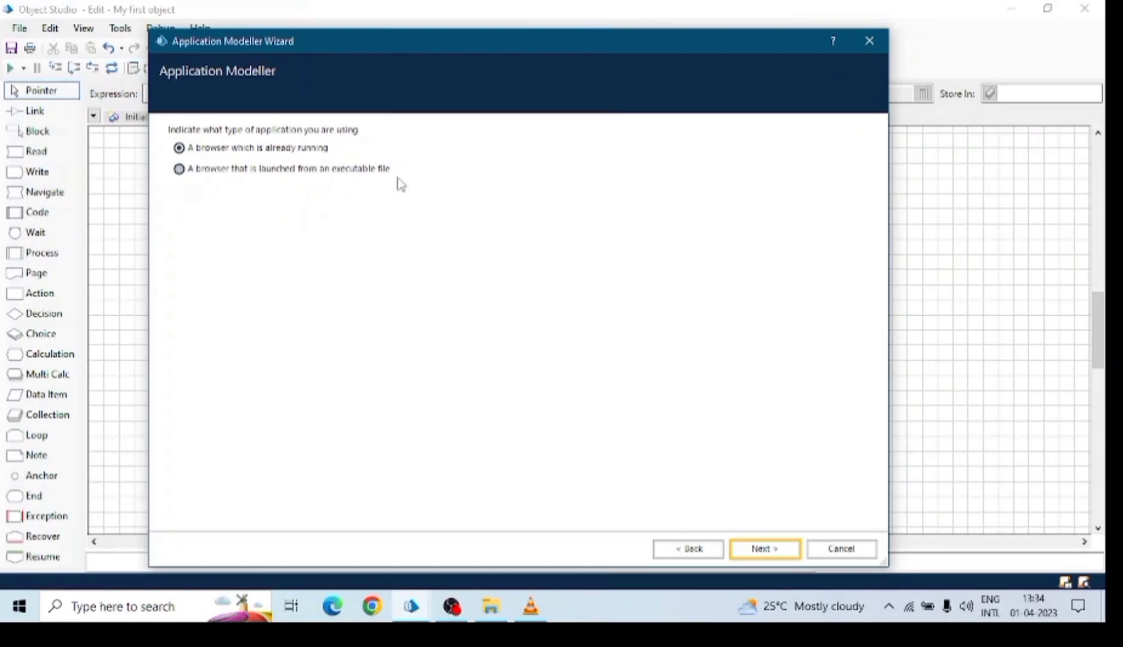
click(758, 548)
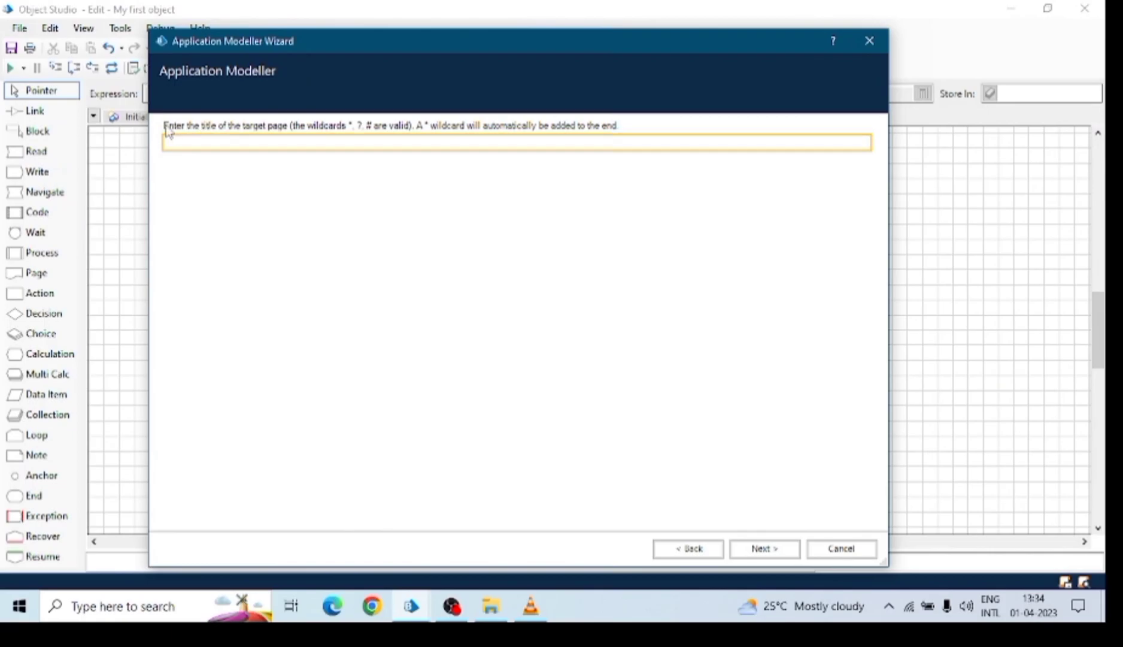
Check the Google page title in Chrome, dismiss its claim-your-business popup, and return to the wizard.
click(372, 606)
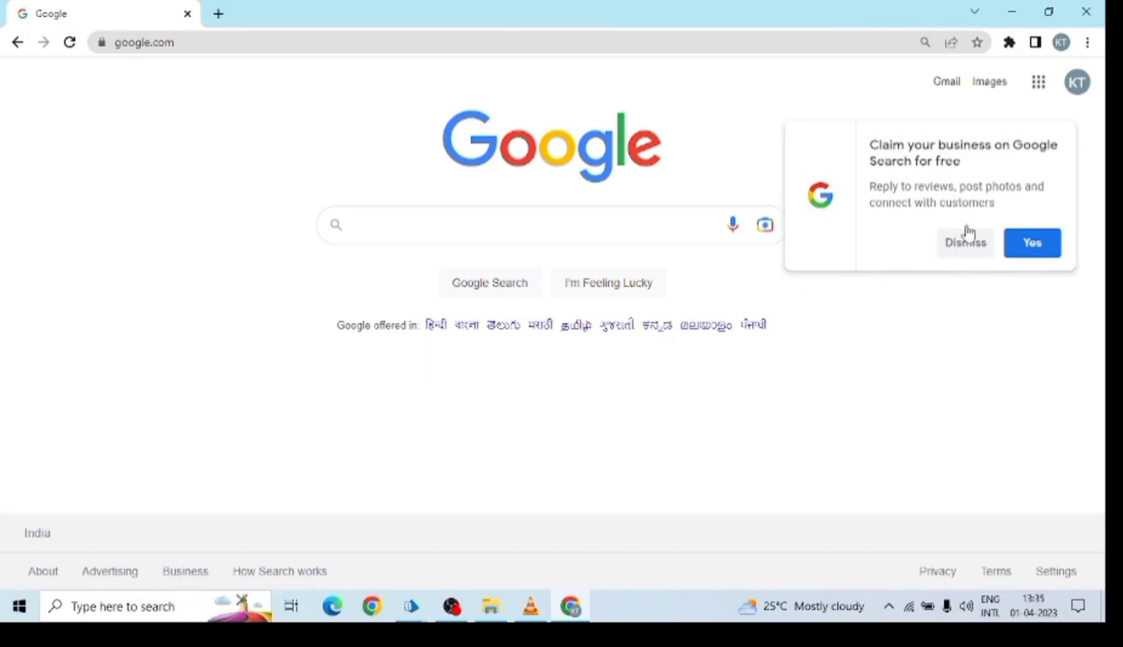
click(974, 247)
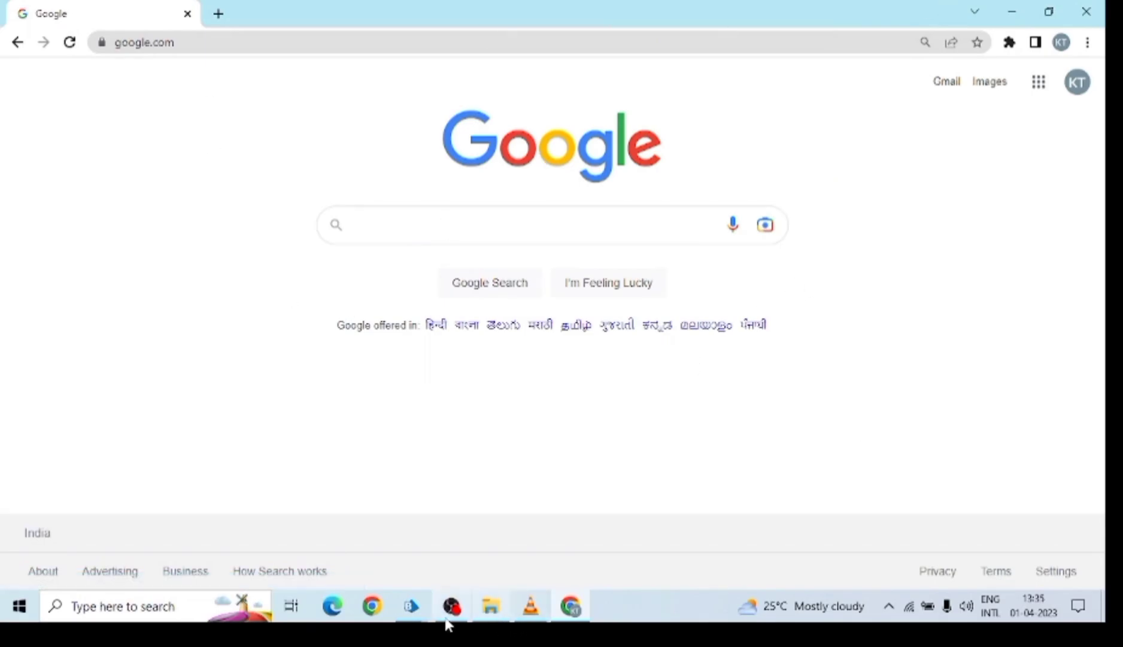
mouse_move(409, 620)
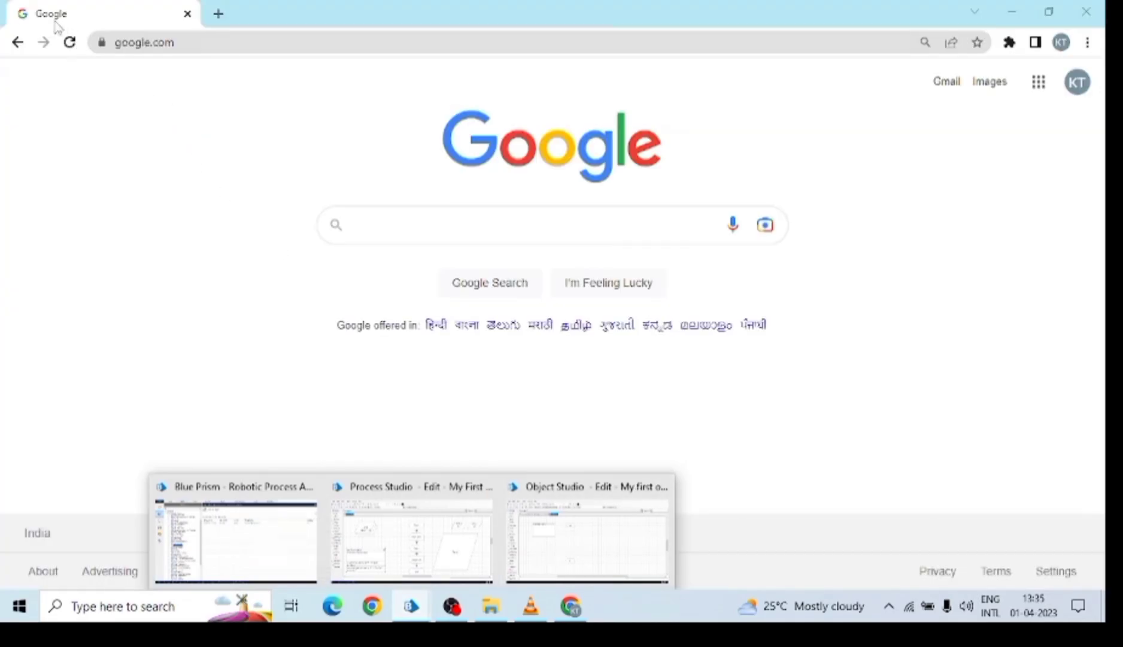
click(570, 530)
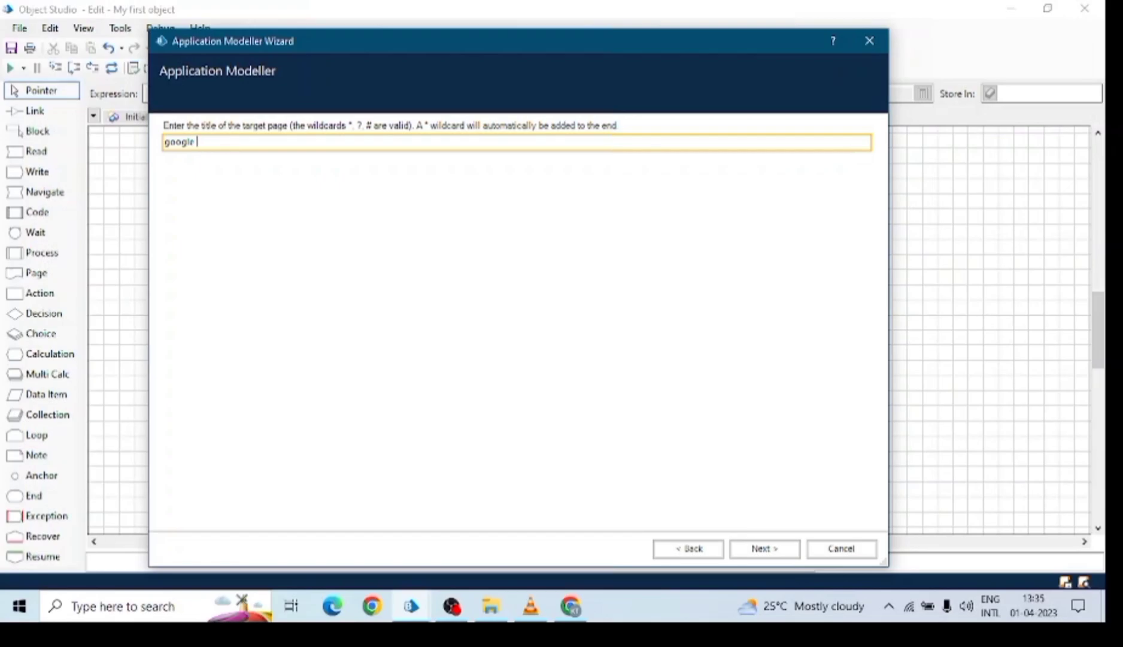
Change the target page title to googl*.
key(BackSpace)
key(BackSpace)
key(BackSpace)
text(gl*)
double_click(195, 142)
drag(190, 143, 204, 143)
click(251, 143)
Keep the chrome.exe path as the browser executable.
click(765, 549)
click(496, 165)
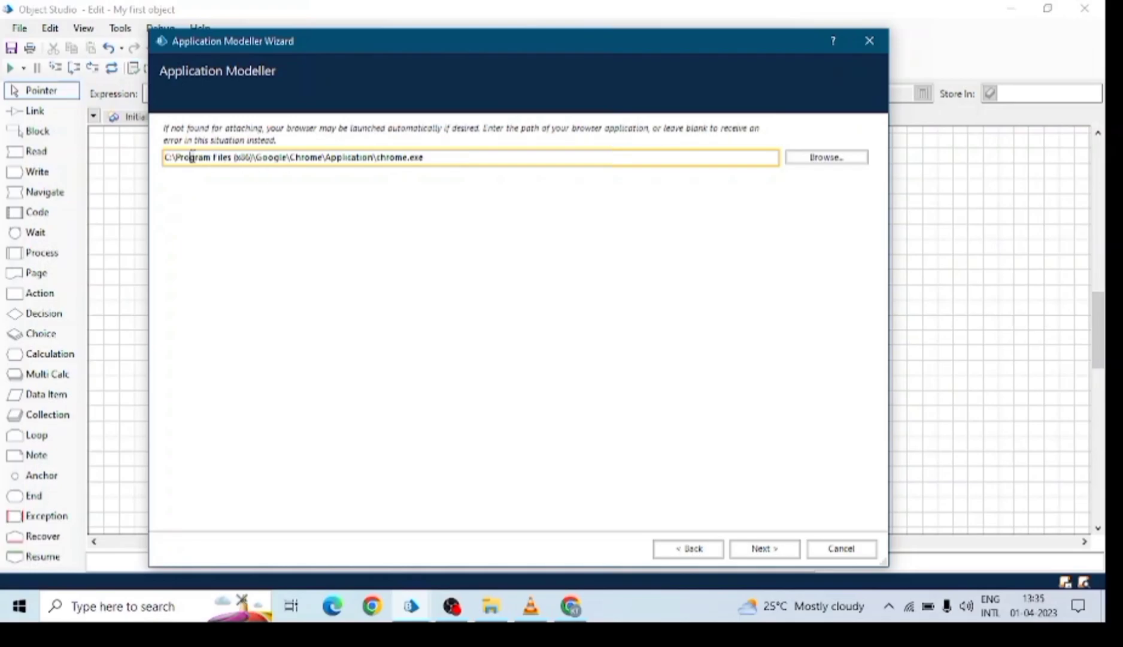
drag(166, 157, 439, 145)
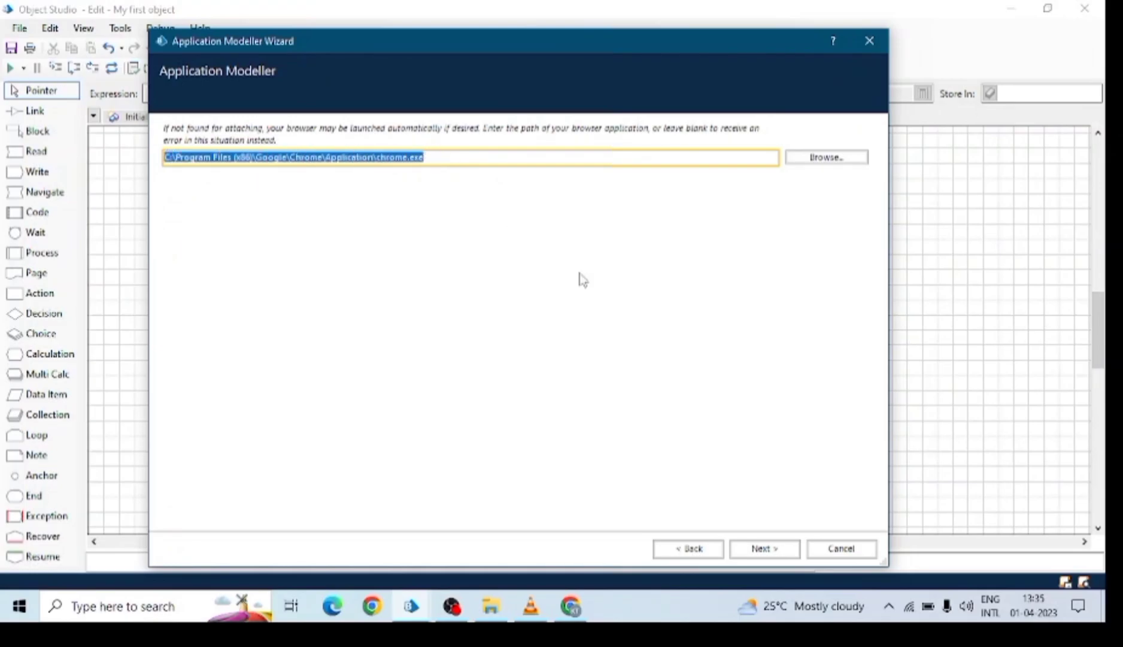
click(765, 548)
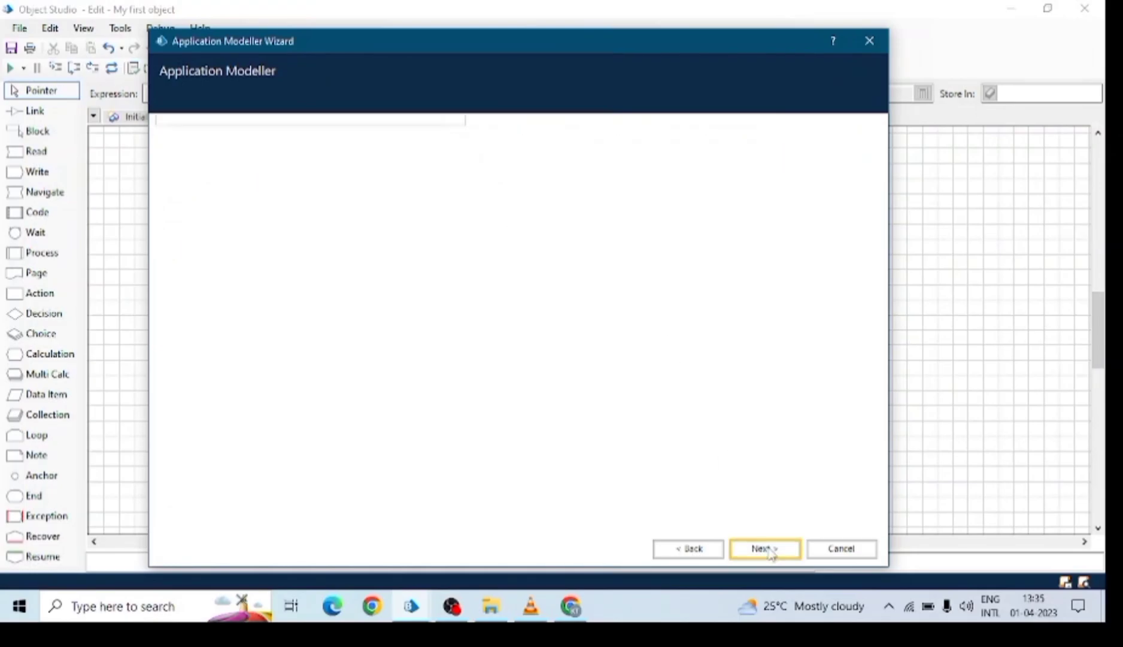
click(571, 606)
click(255, 43)
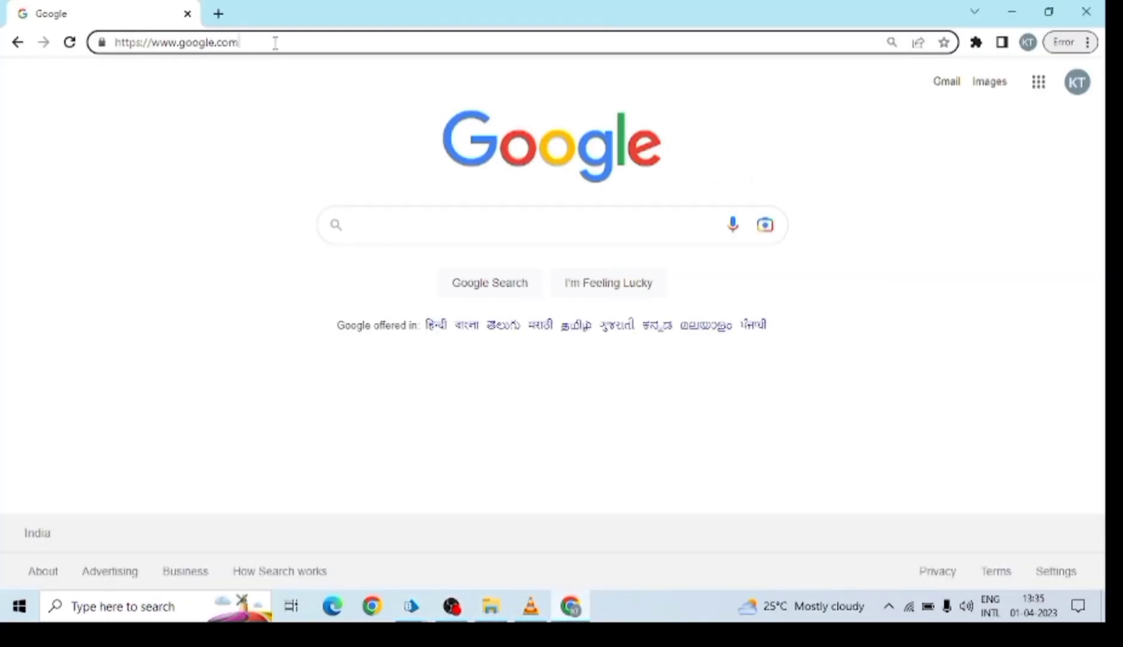
drag(276, 43, 44, 66)
key(ctrl+c)
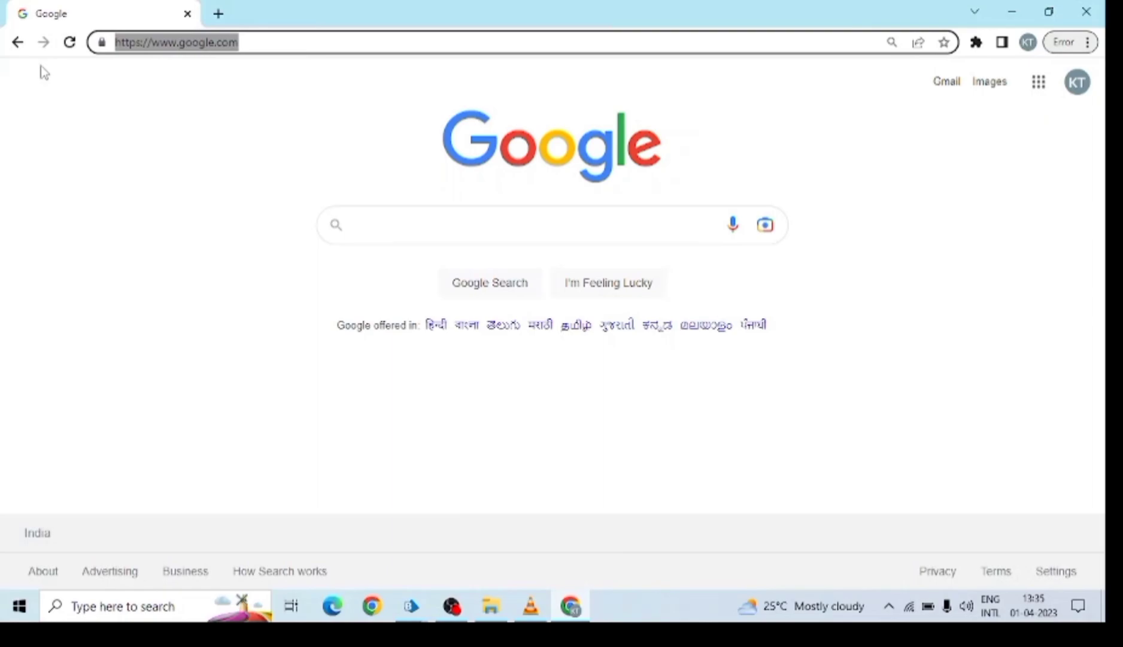
click(560, 617)
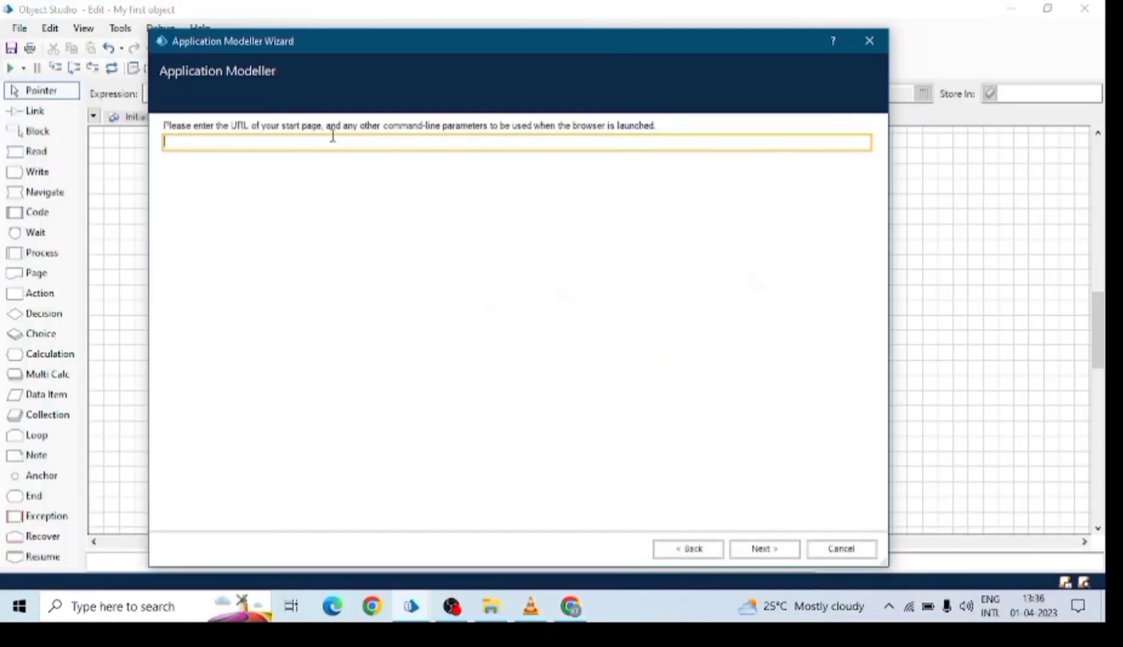
key(ctrl+v)
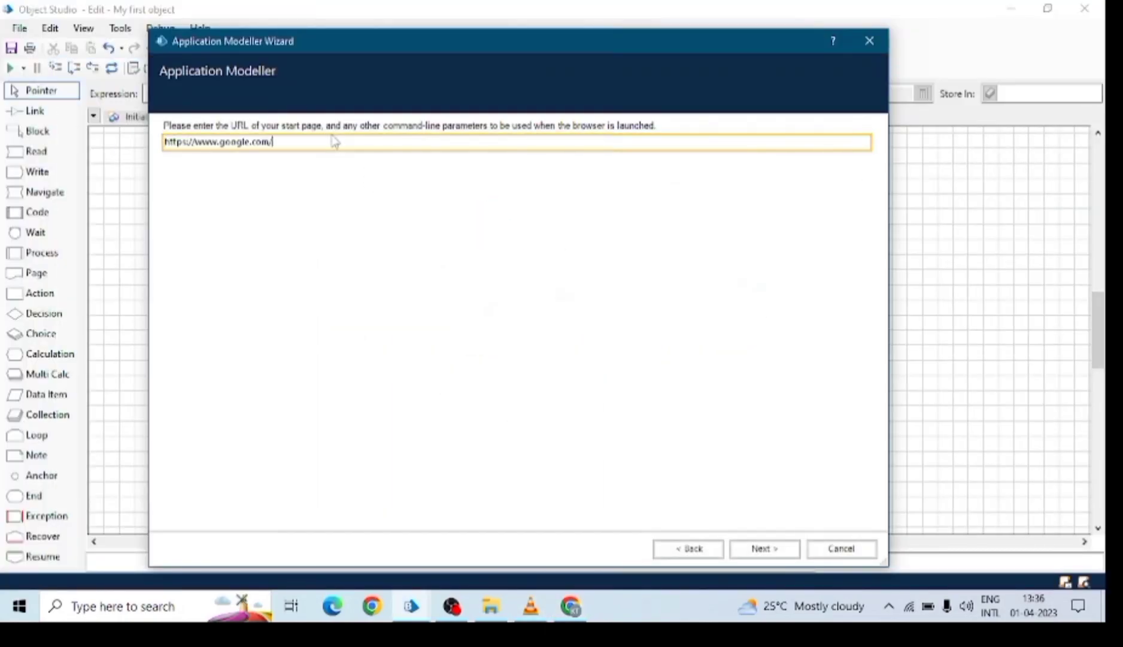
click(799, 556)
click(791, 559)
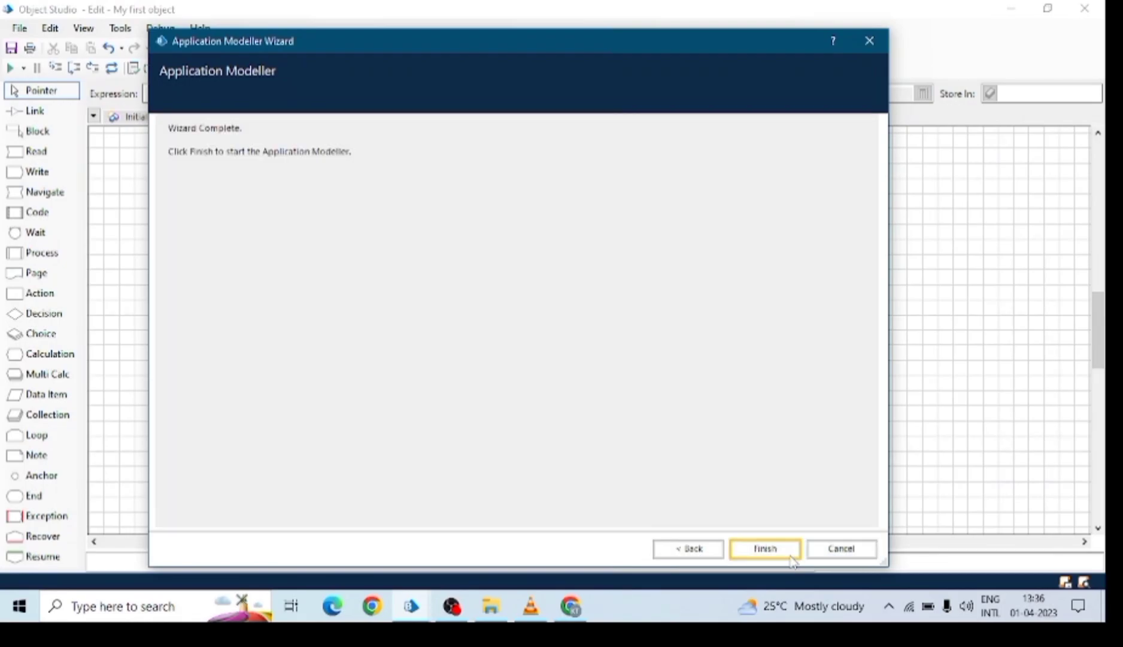
Finish the wizard to open the Application Modeller, then bring Chrome's Google page forward.
click(786, 549)
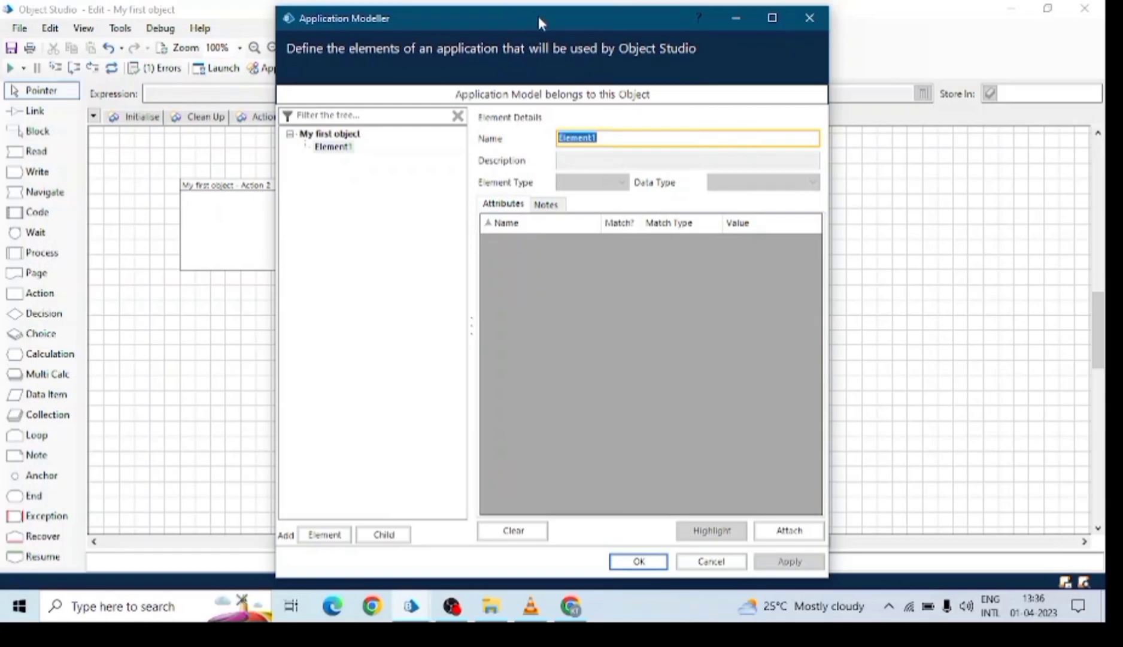
click(571, 606)
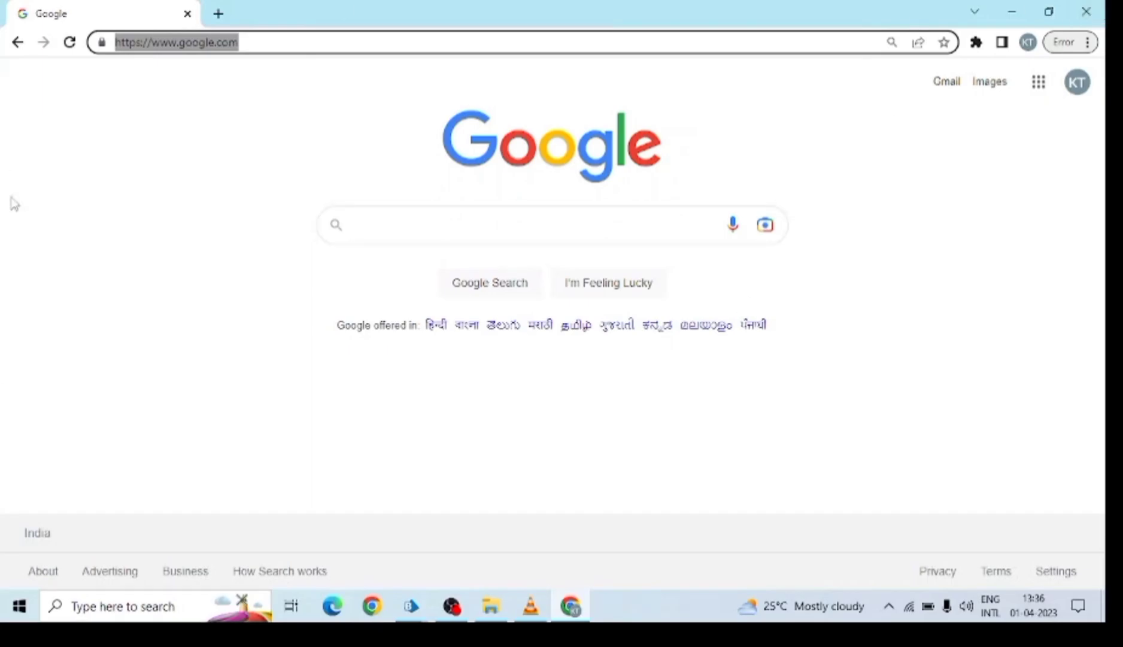
Select and deselect the google.com address in Chrome's address bar.
click(279, 42)
drag(277, 42, 71, 42)
click(236, 42)
drag(253, 43, 71, 59)
click(275, 49)
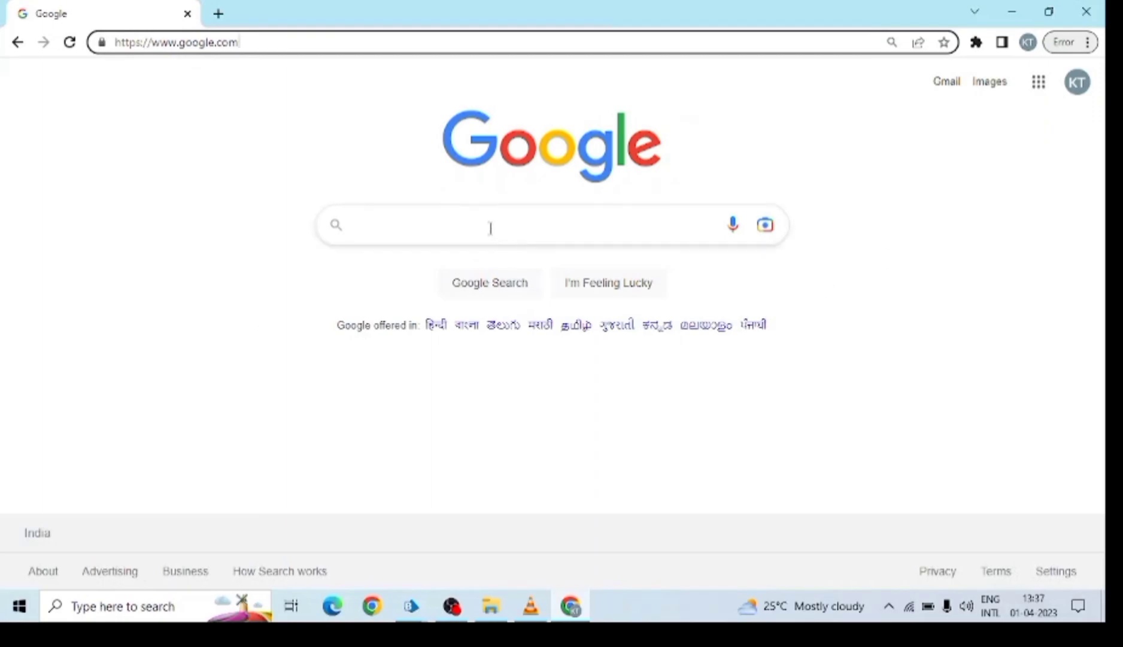
Search Google for 'ipl 2023', then bring the Application Modeller back in front.
click(469, 225)
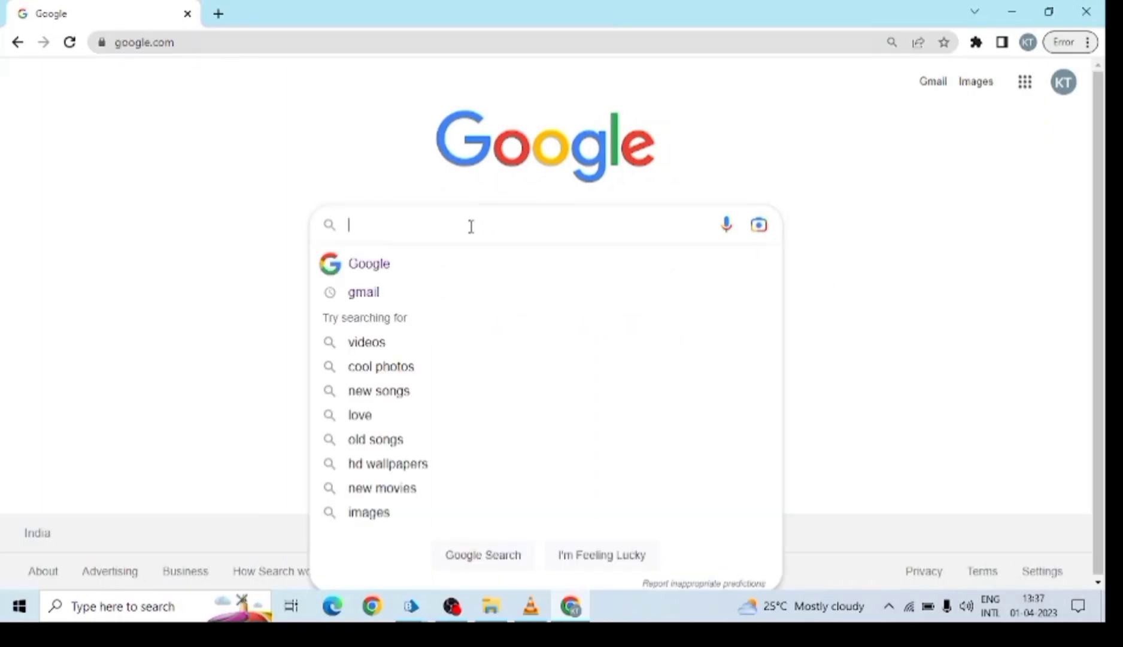
click(204, 217)
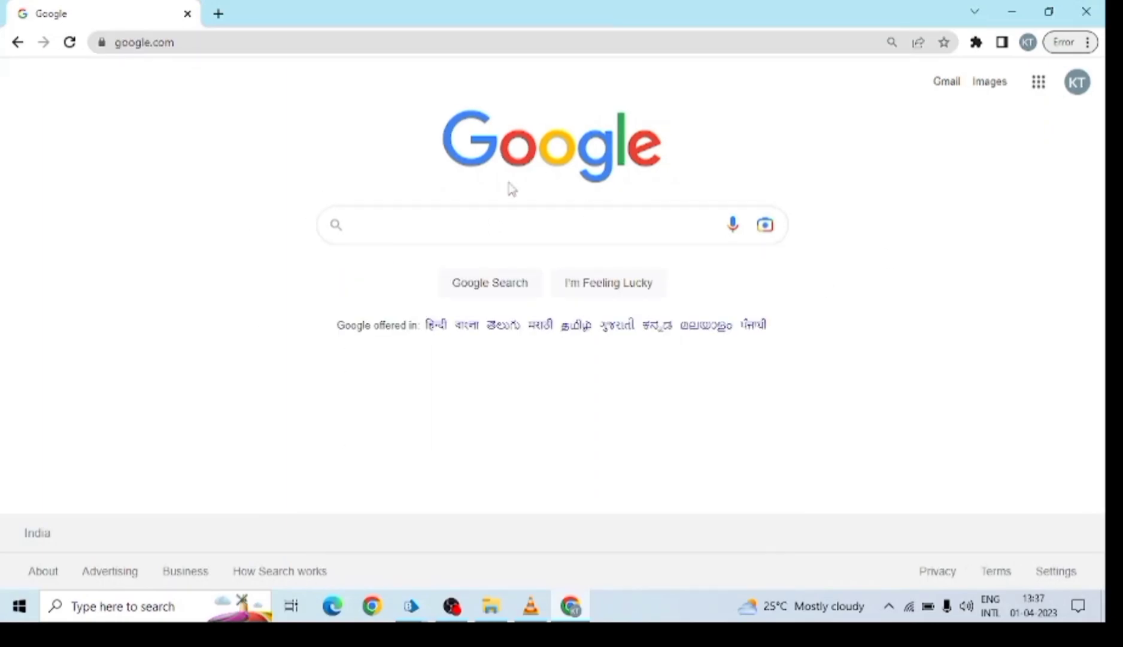
click(376, 225)
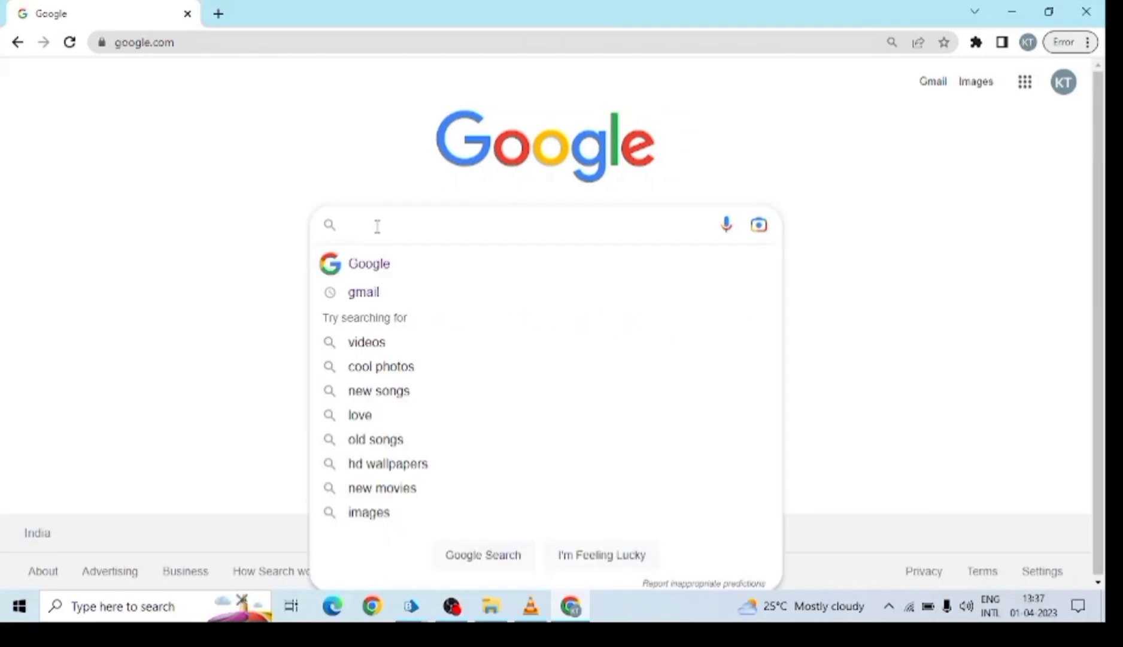
text(ipl)
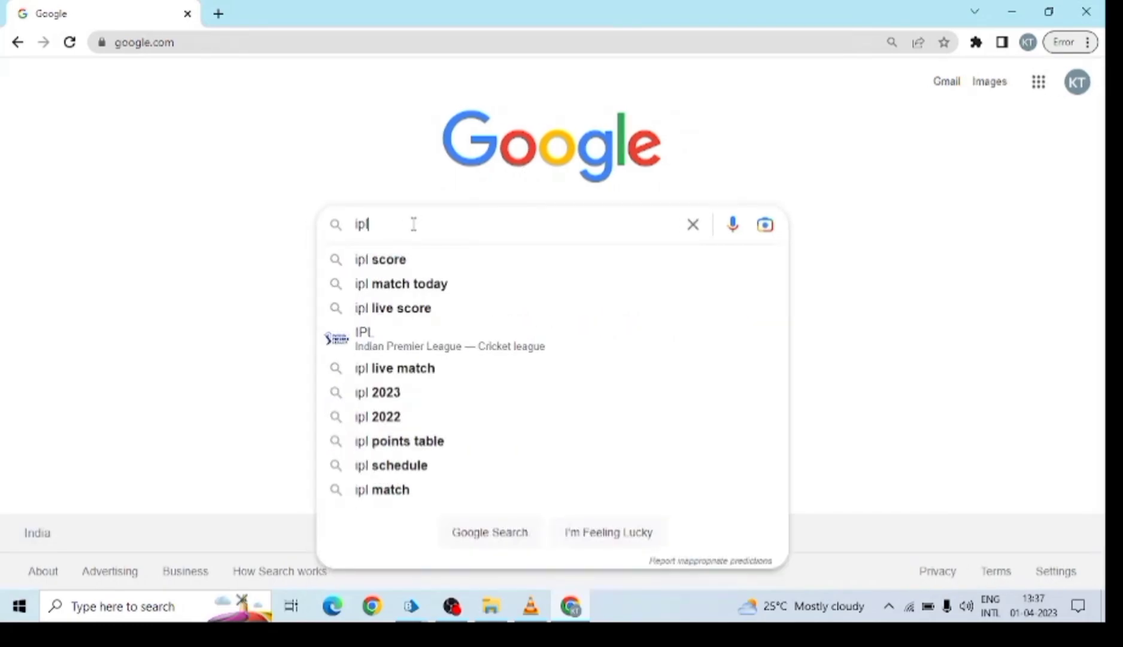
text( 2023)
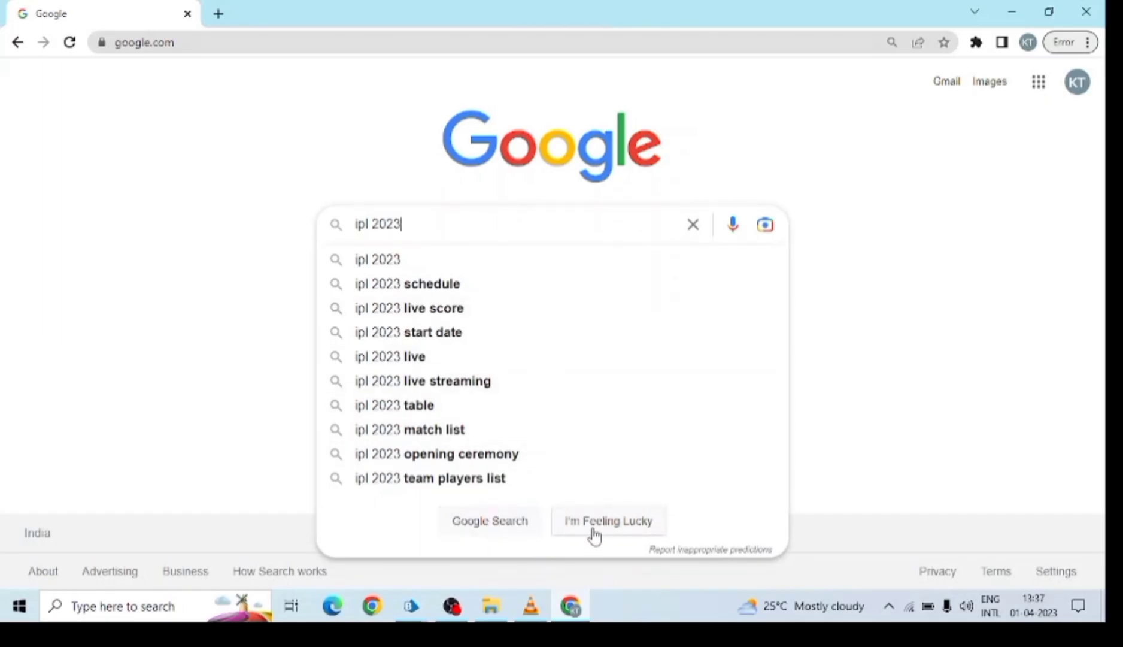
click(595, 535)
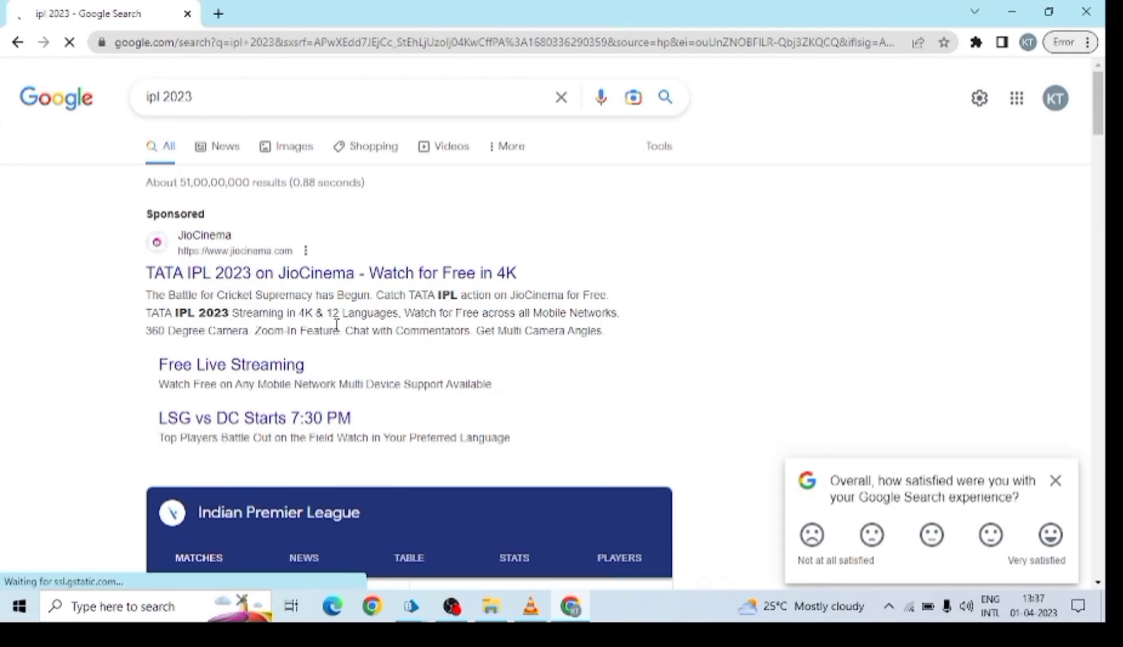
mouse_move(417, 610)
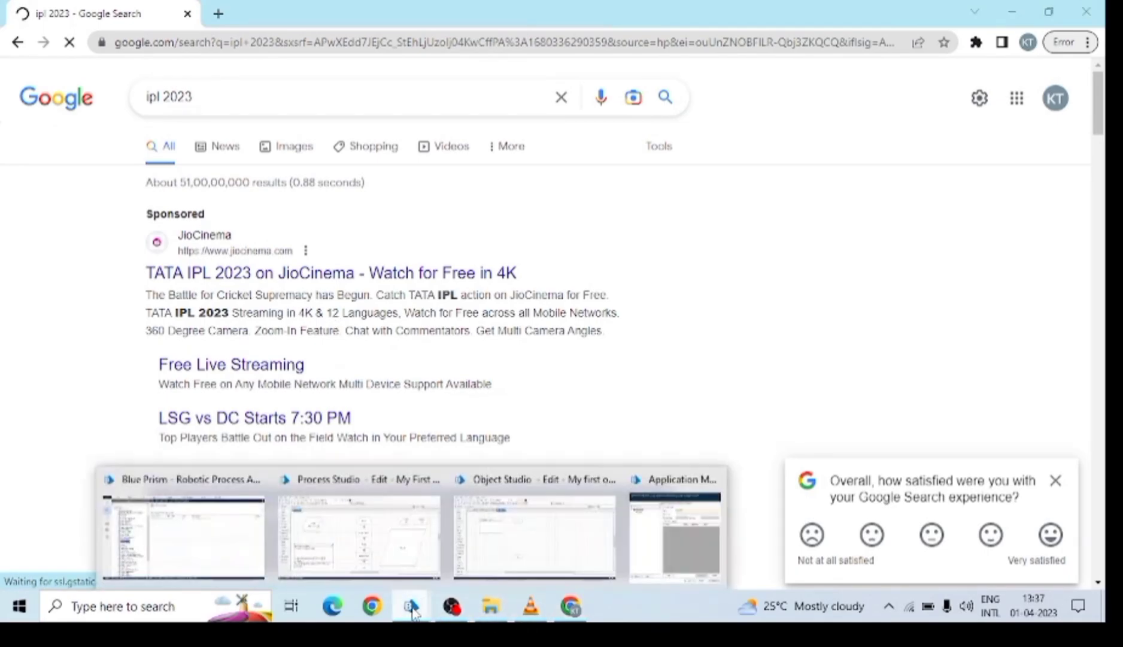
click(680, 528)
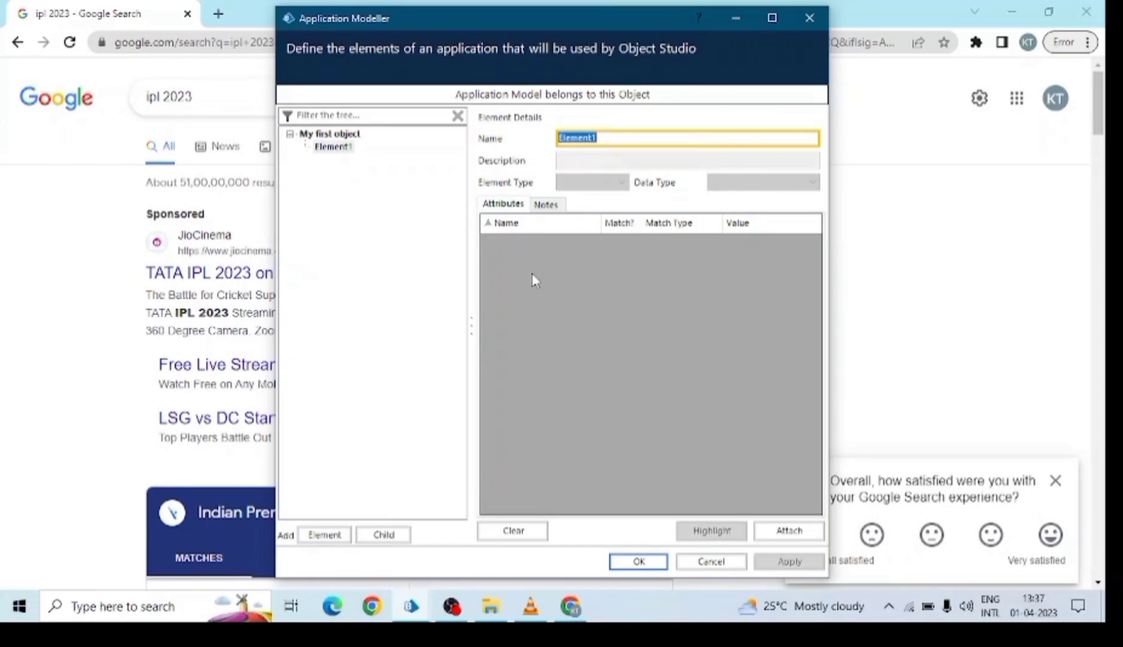
Return Chrome to the Google homepage and dismiss the claim-your-business popup.
click(17, 42)
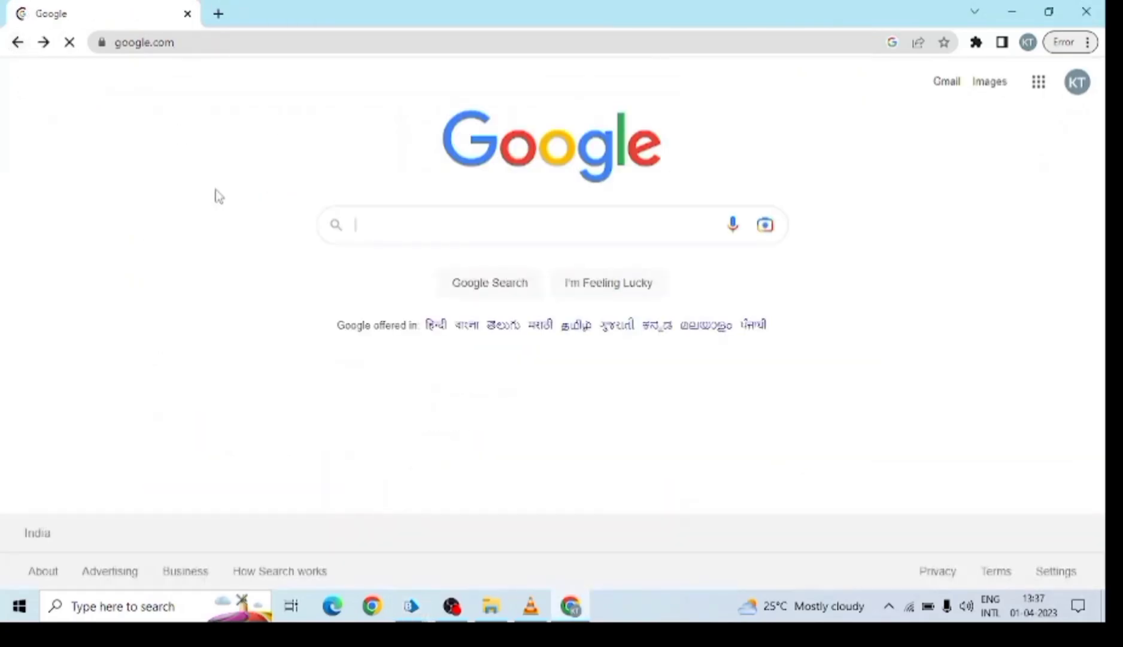
click(579, 607)
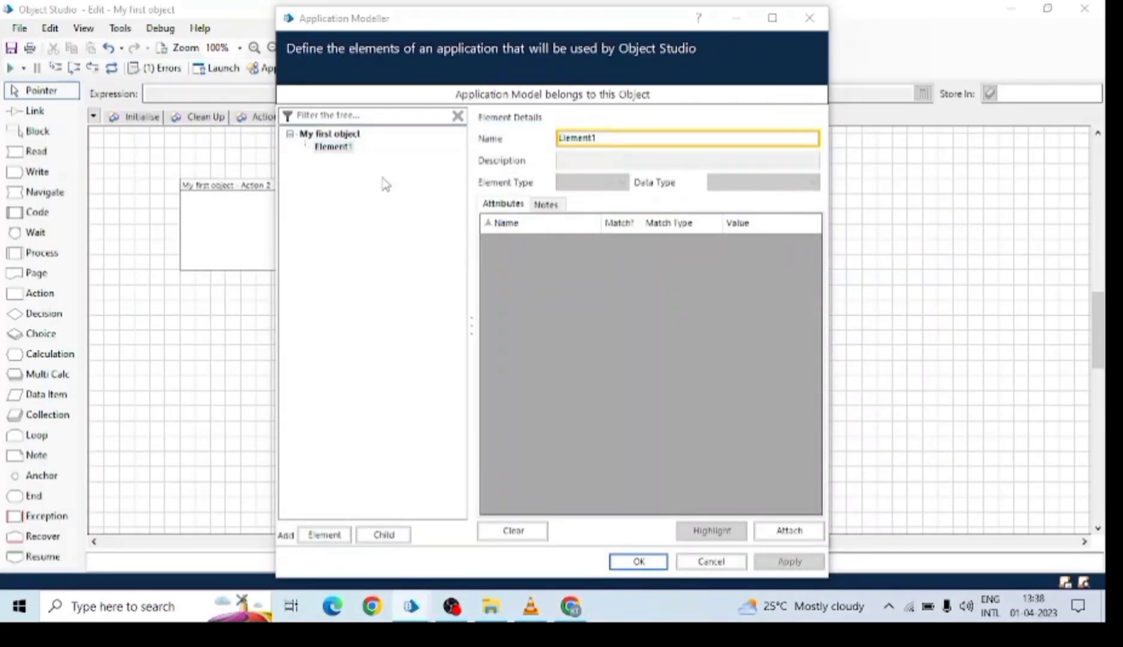
click(571, 606)
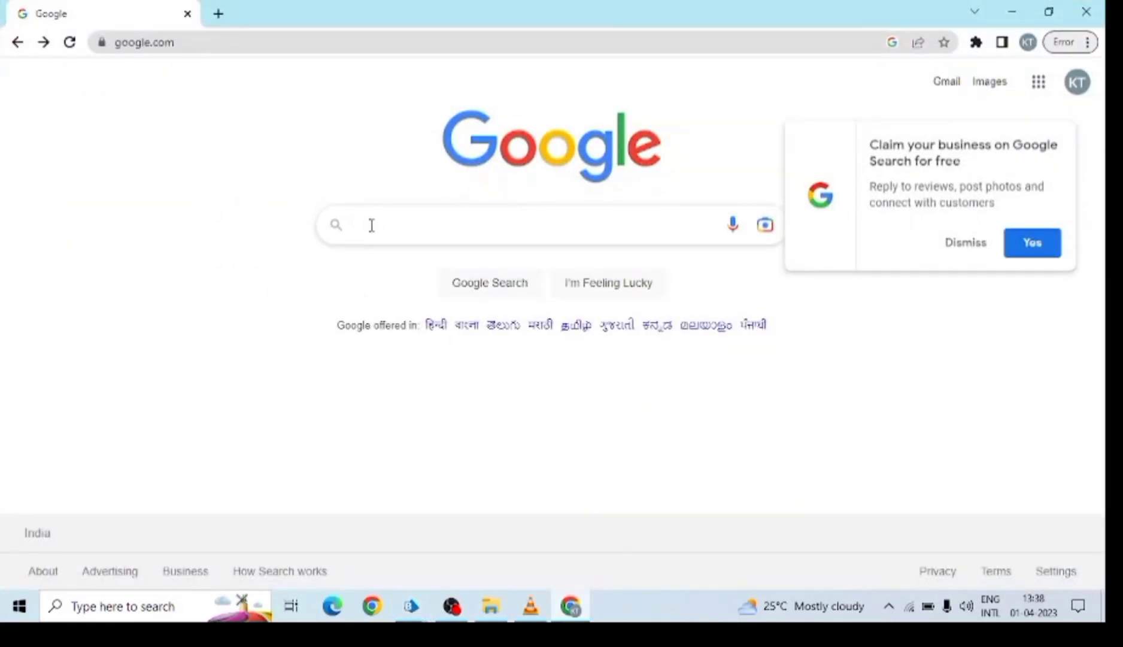
click(371, 225)
click(961, 244)
Minimise Chrome, then select Element1 in the Application Modeller and try Attach.
click(90, 261)
click(396, 222)
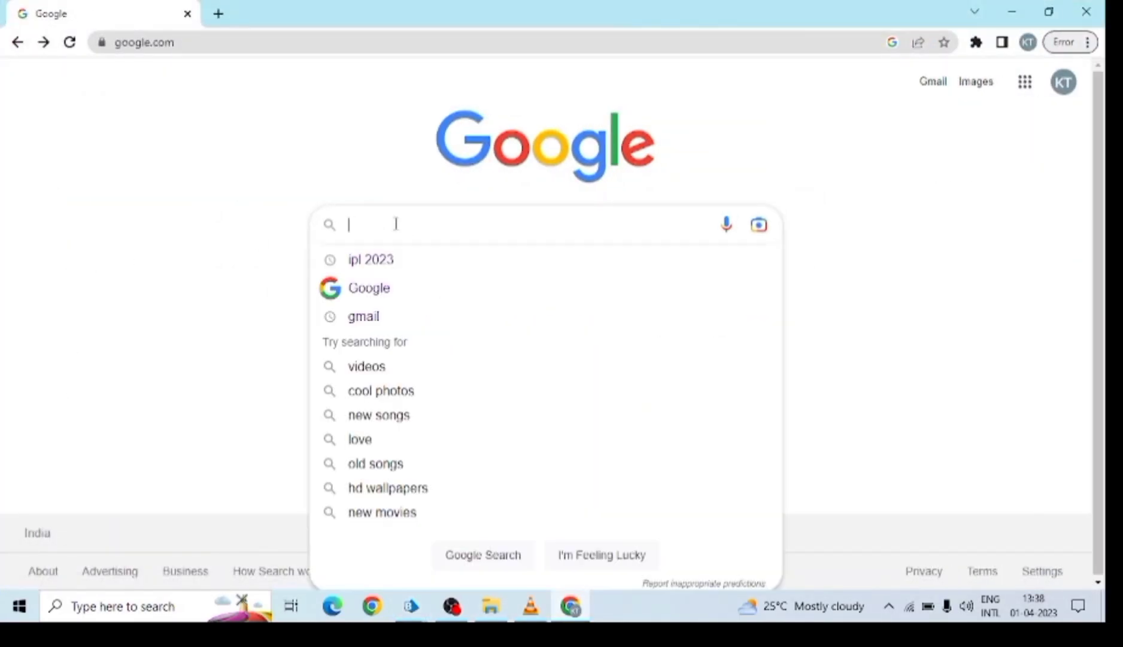
click(213, 254)
click(383, 221)
click(571, 606)
click(332, 147)
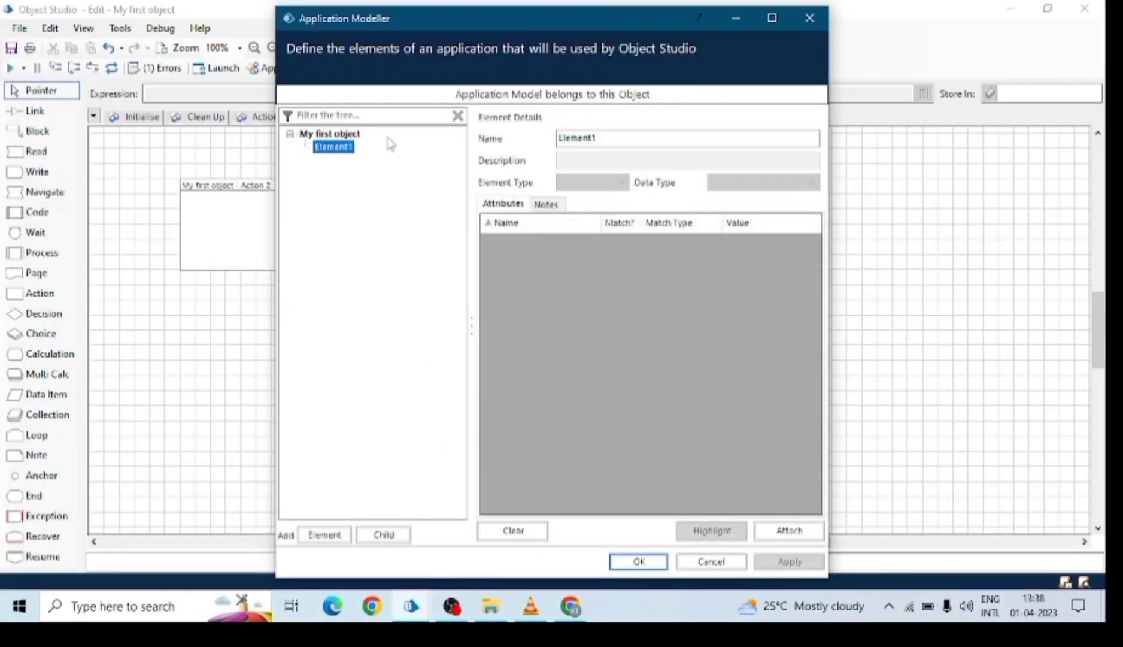
click(769, 532)
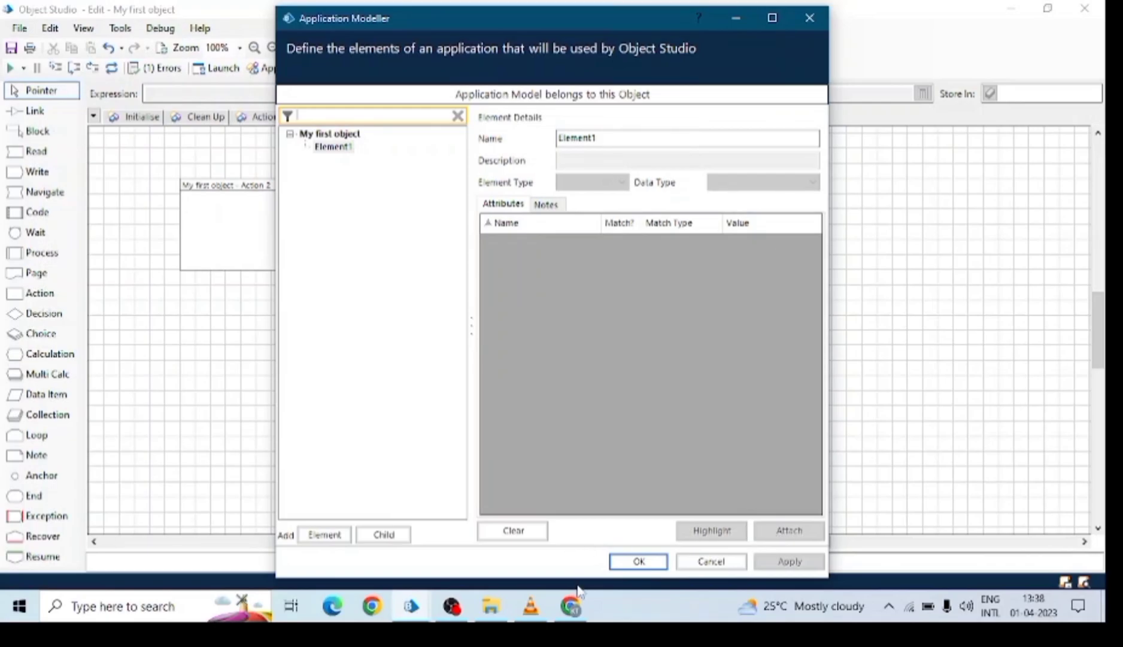
Attach to Chrome and use Identify to capture the Google search box as Element1.
click(804, 535)
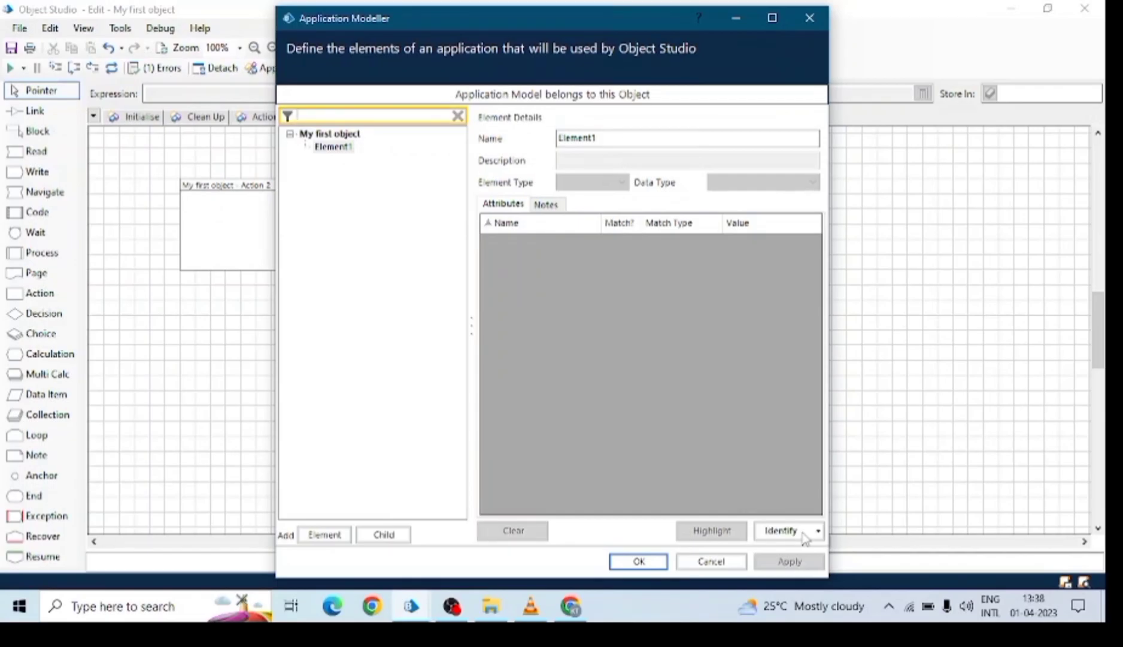
click(805, 533)
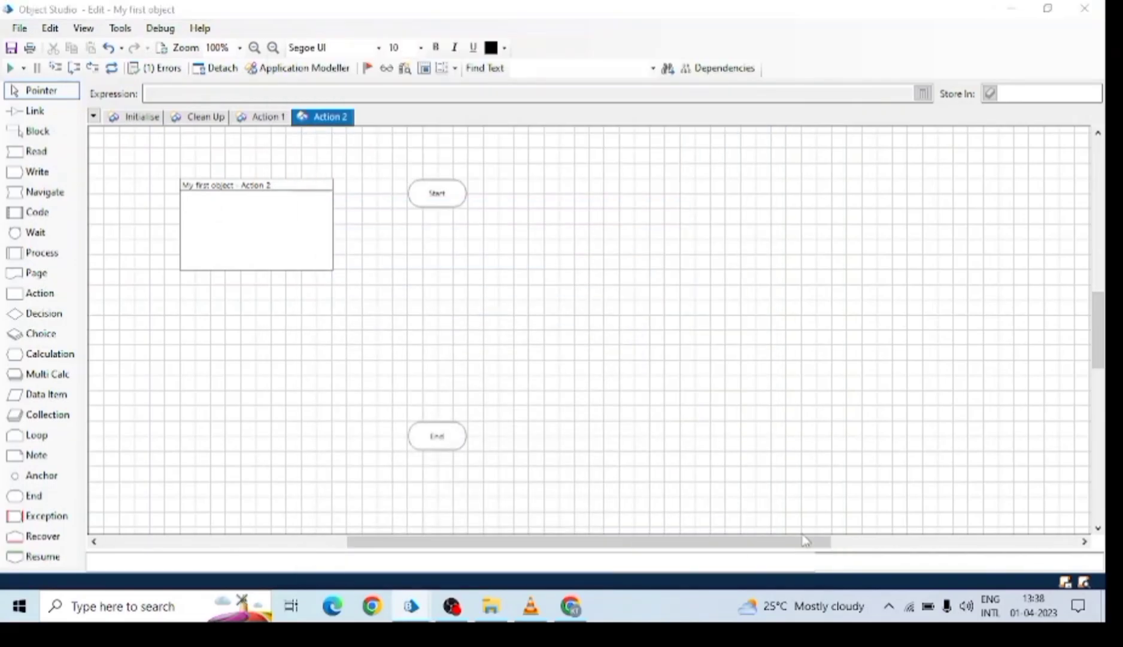
click(573, 614)
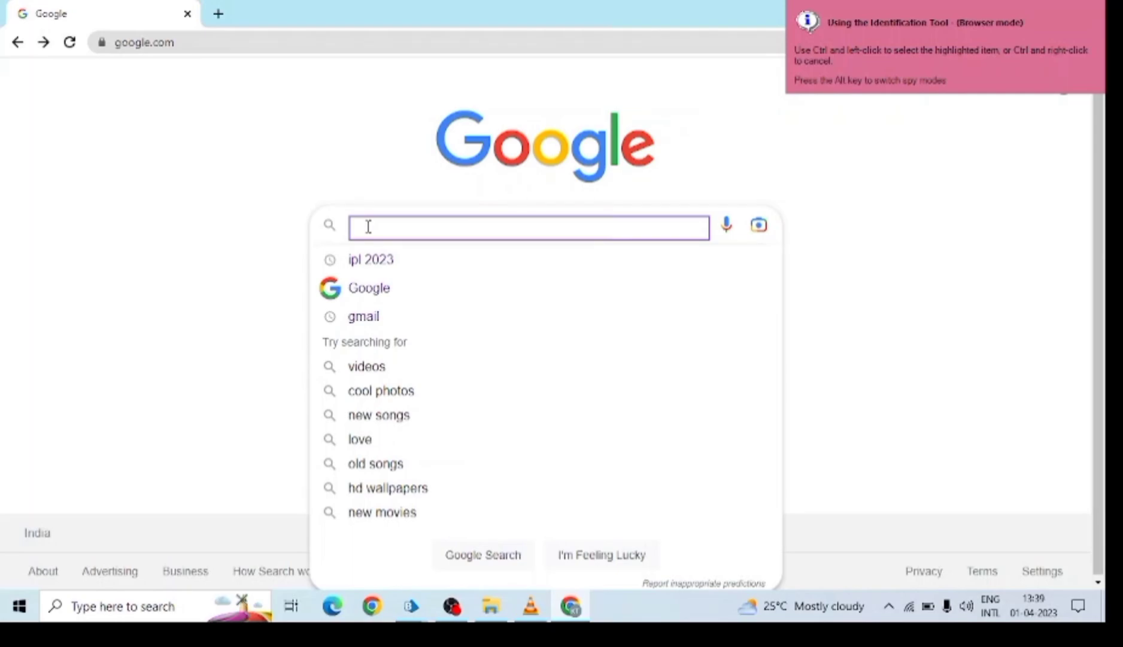
ctrl+click(368, 227)
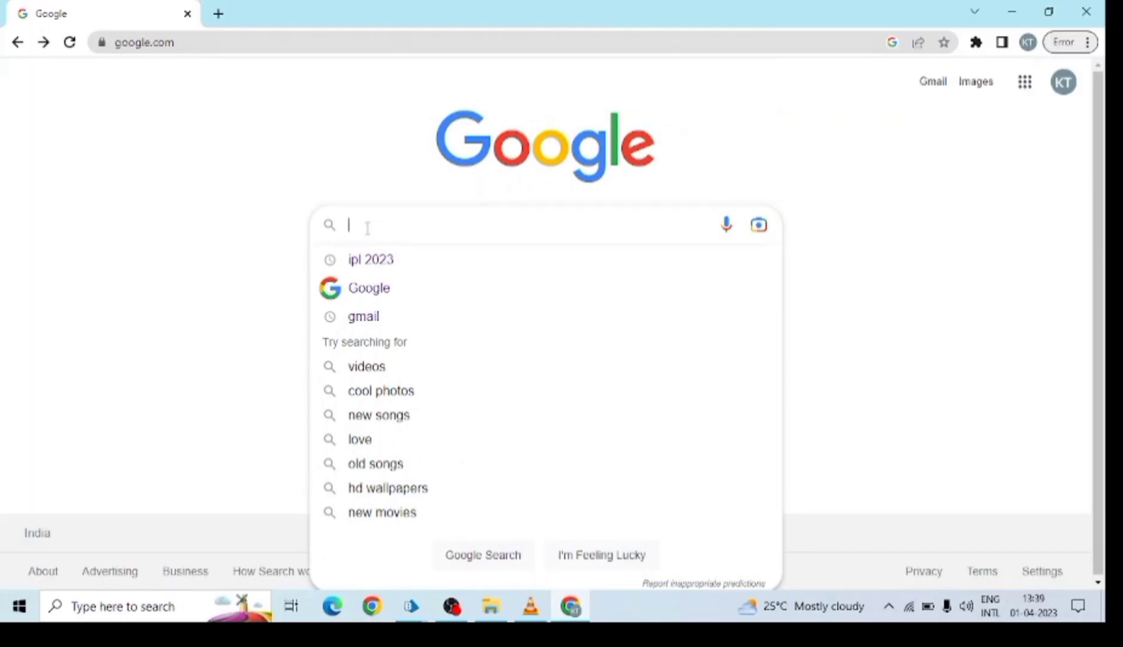
Rename the captured element Element1 to Search Box.
mouse_move(411, 606)
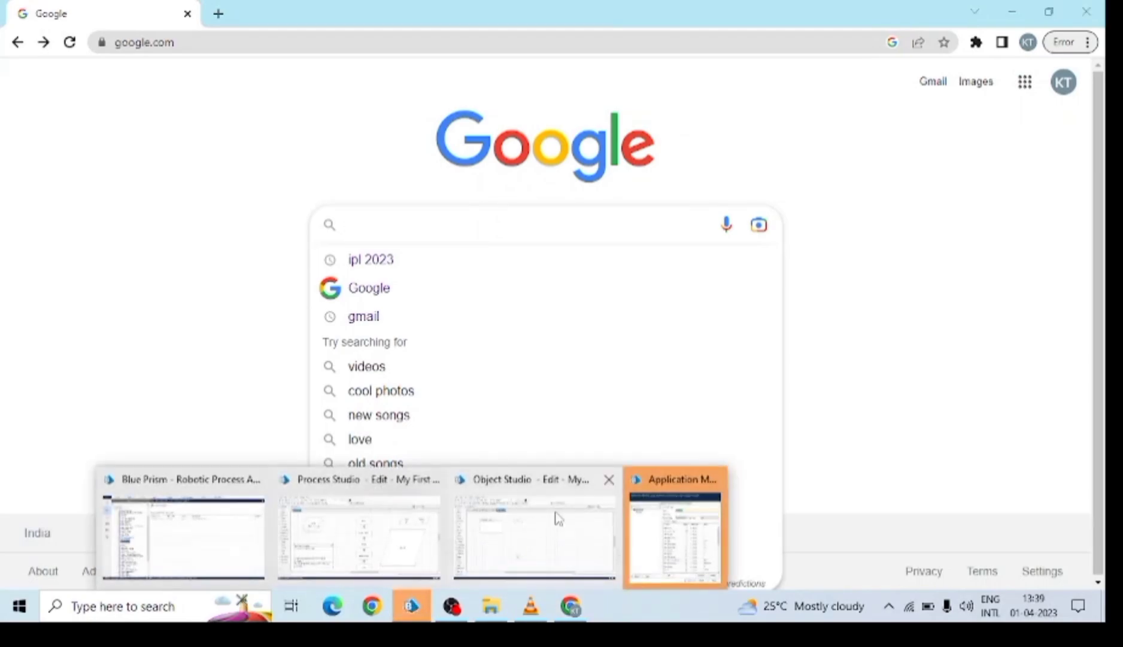
click(626, 537)
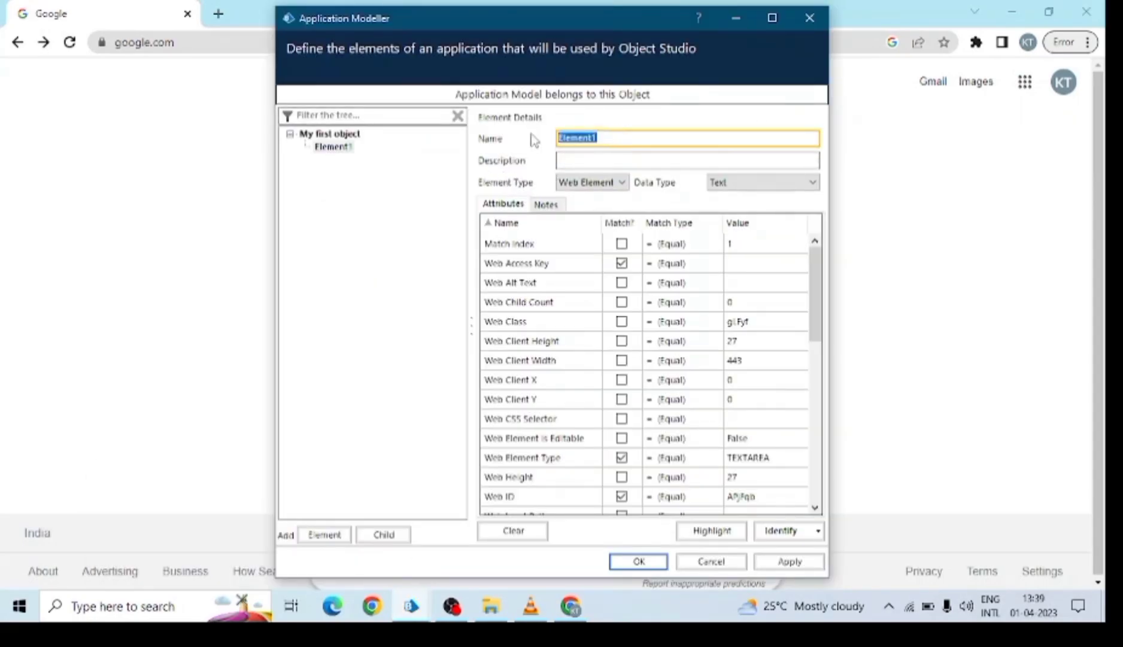
text(Search Box)
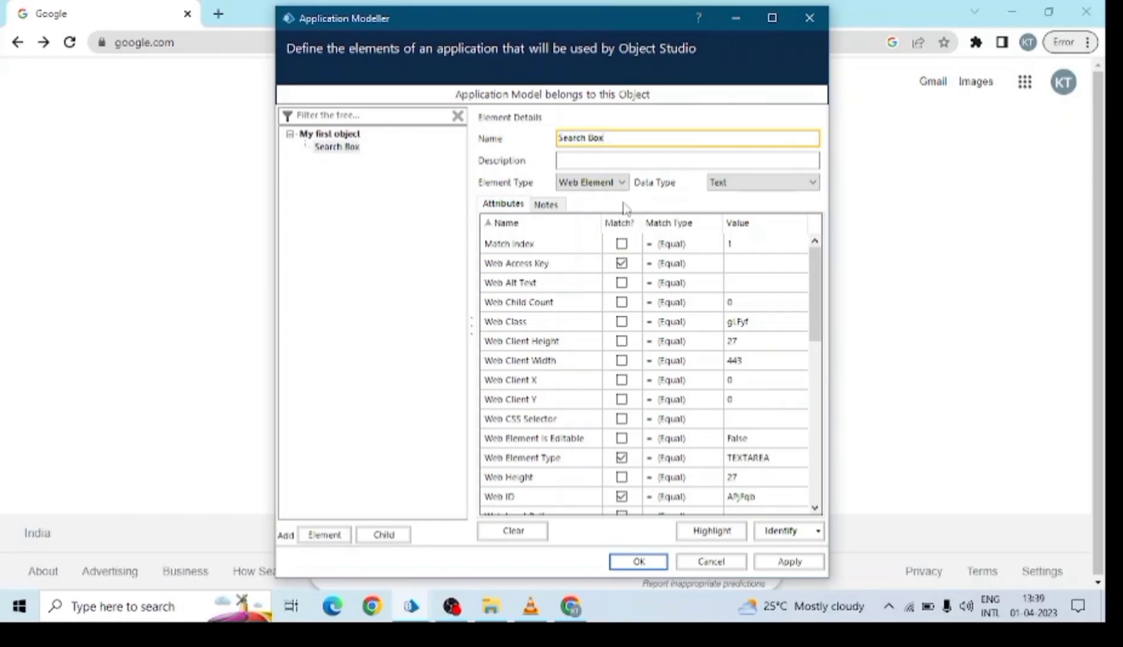
Stop matching on Web Access Key, ID, Element Type, Name and Page Address, keeping only Web Path/XPath.
click(619, 222)
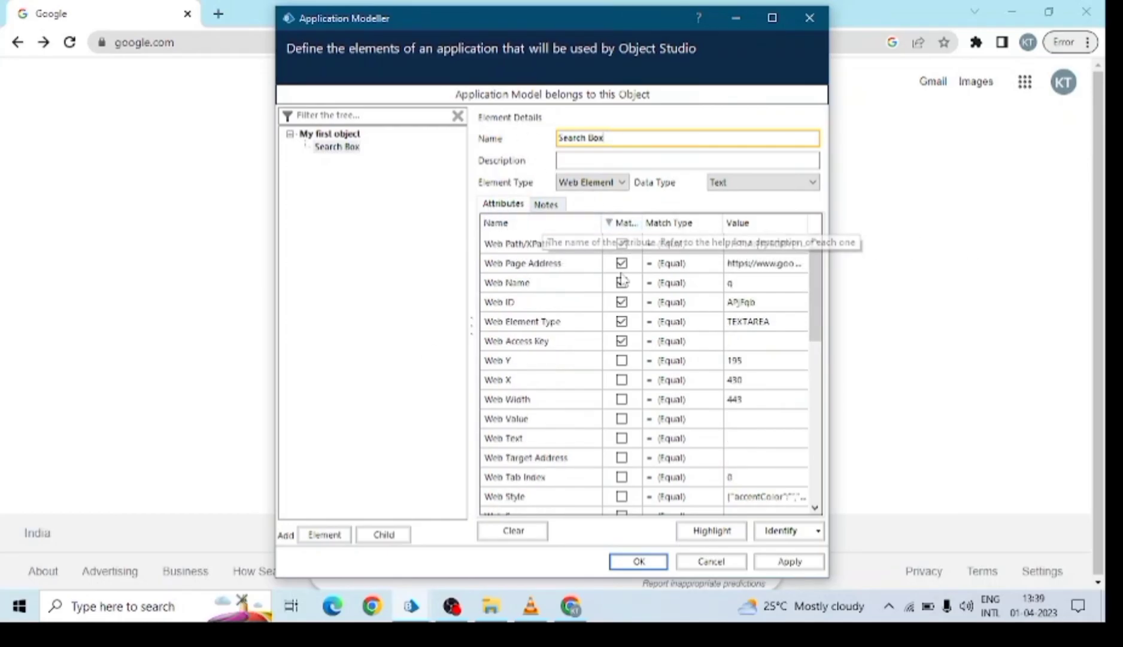
click(773, 18)
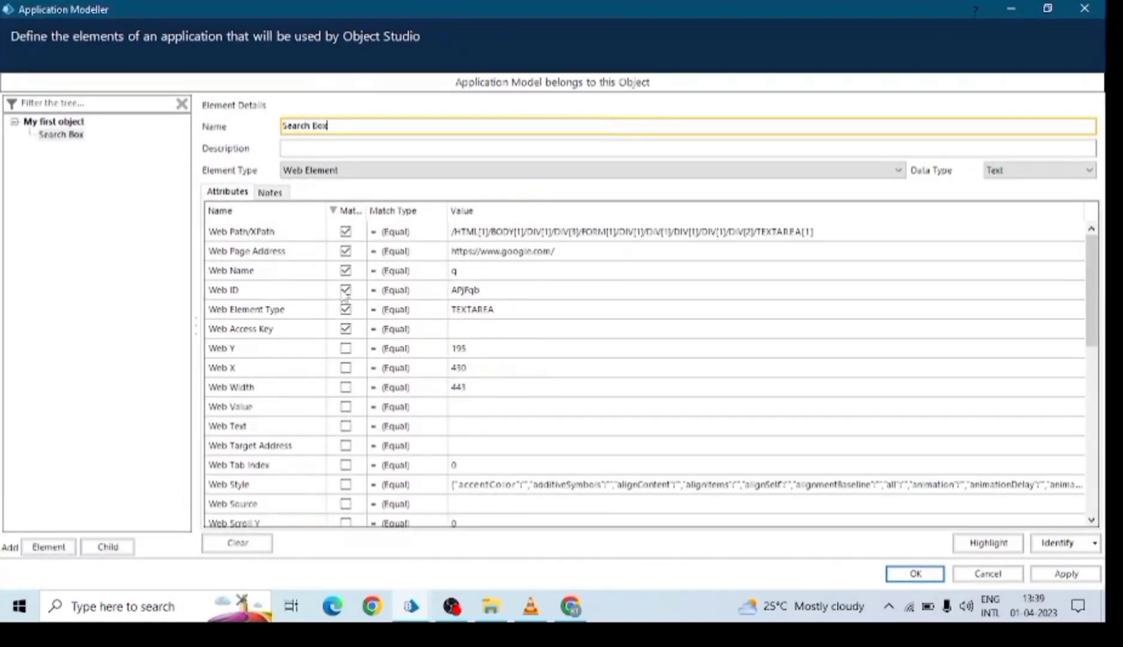
click(345, 328)
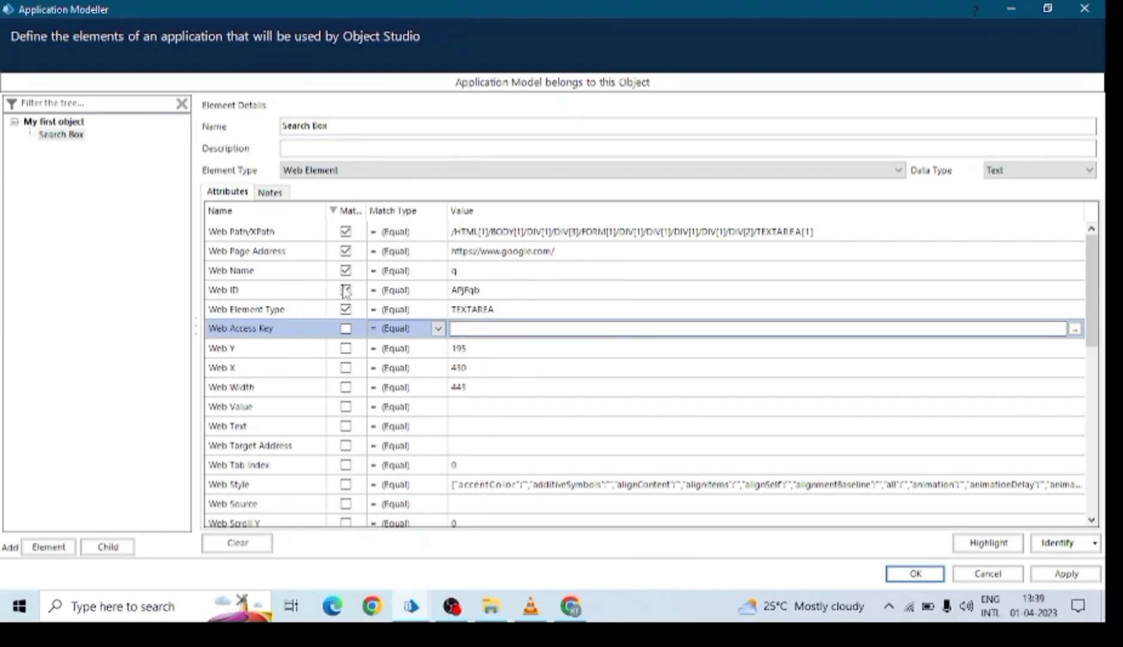
click(345, 290)
click(345, 310)
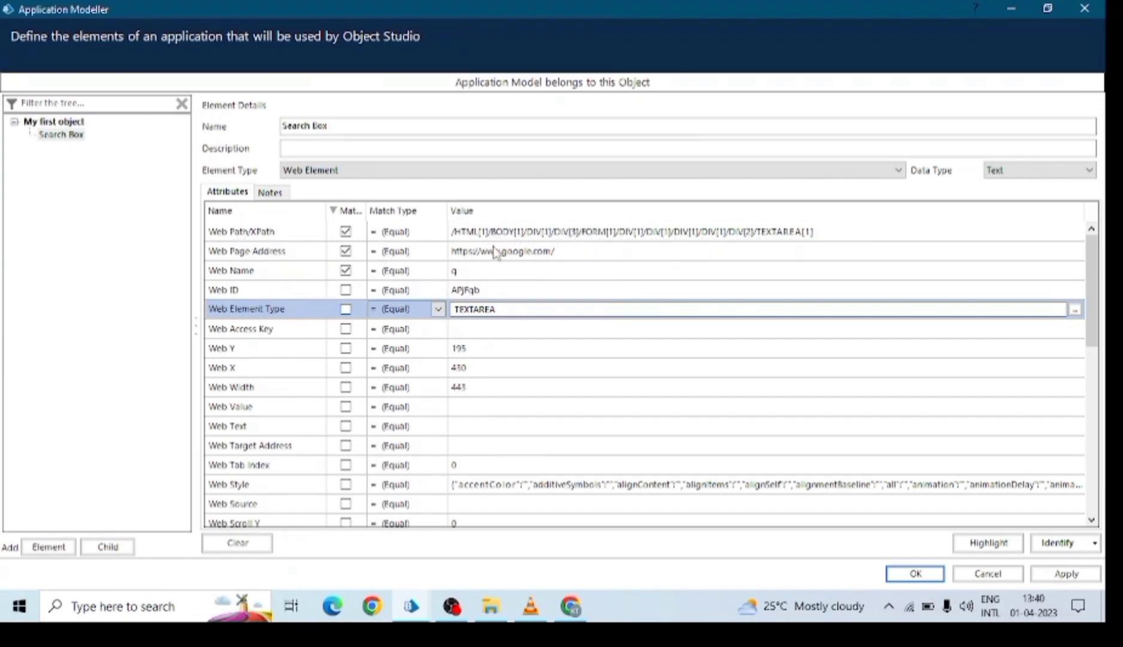
click(346, 271)
click(346, 251)
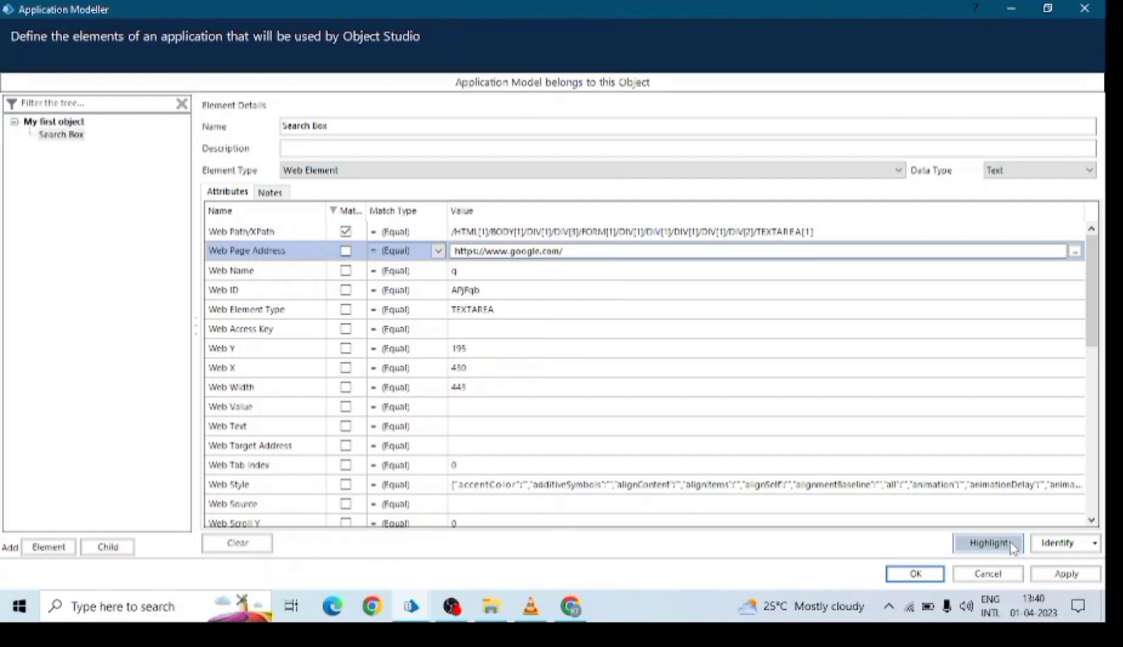
Highlight the Search Box element in Google to test it, then apply the changes.
click(1048, 8)
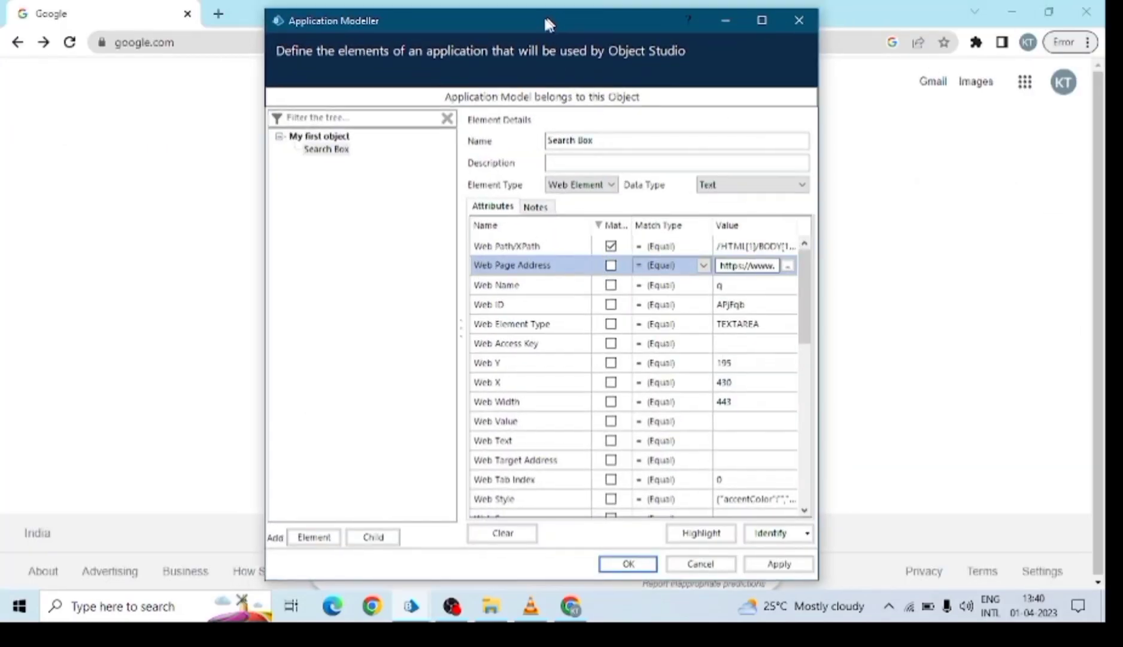
drag(549, 24, 167, 31)
click(318, 540)
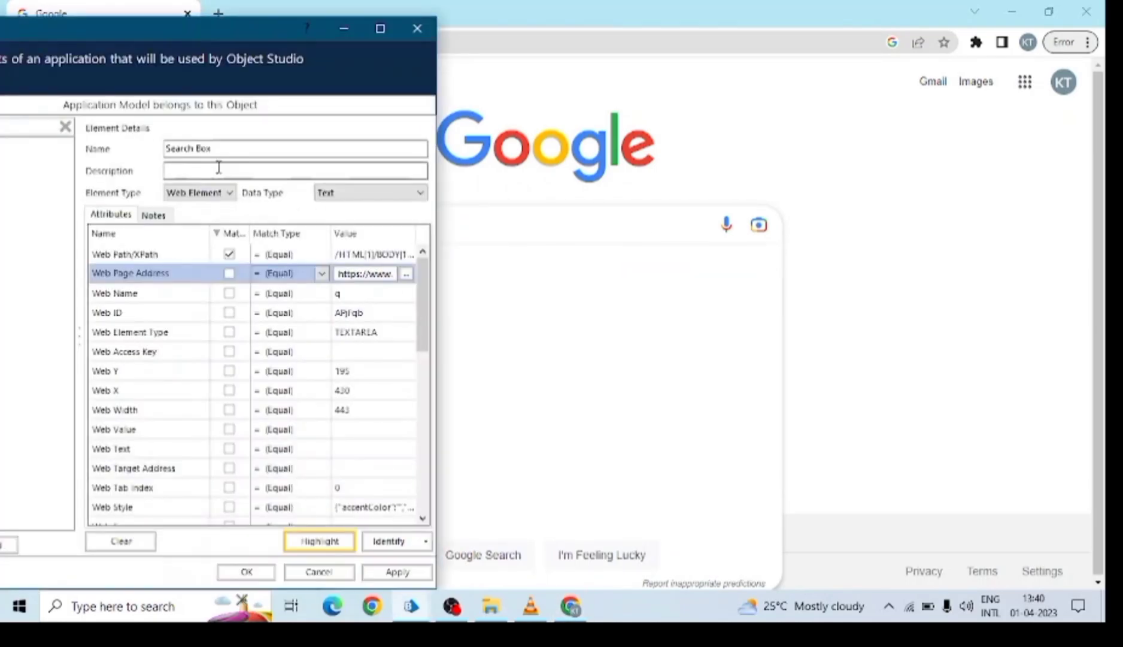
drag(271, 27, 546, 20)
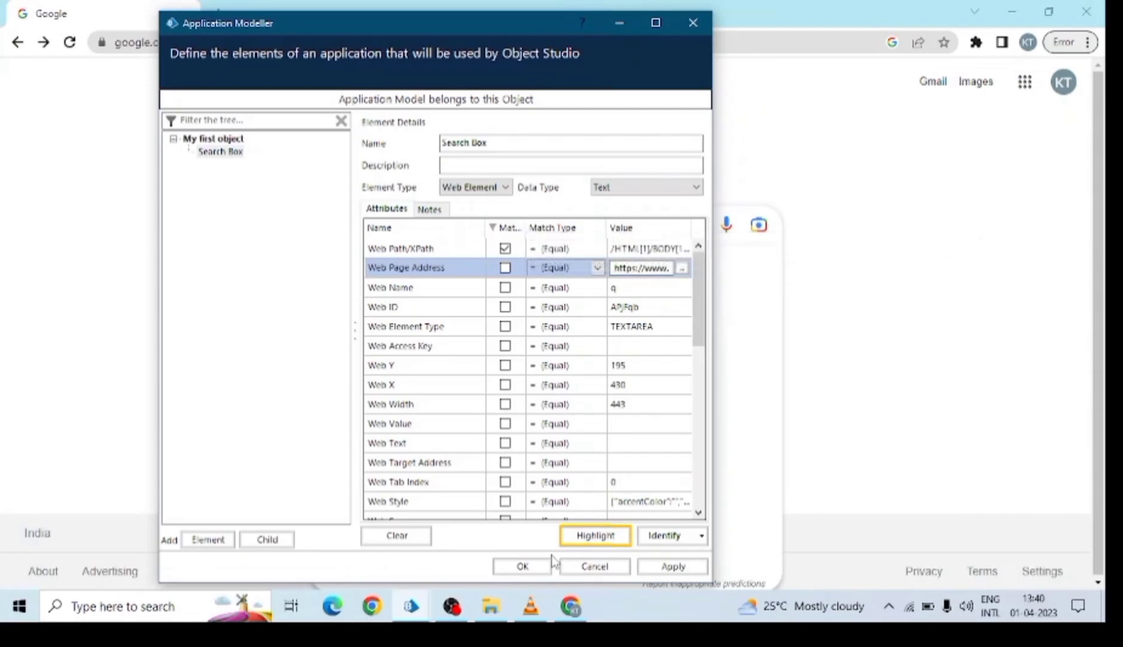
click(673, 566)
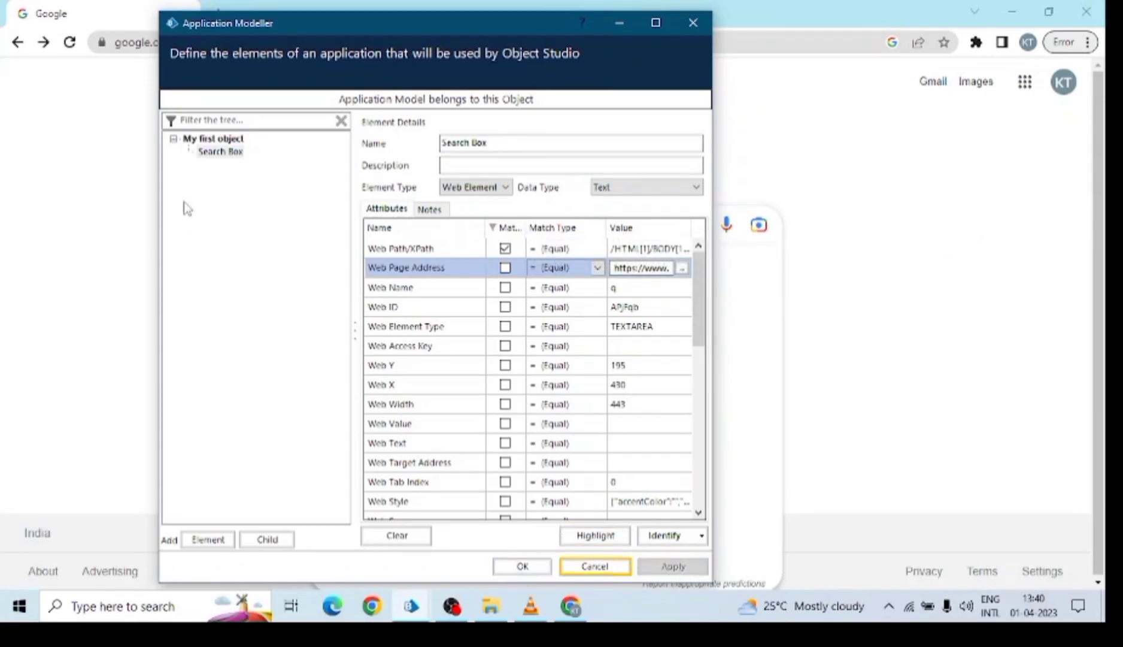
Save the element, close the Application Modeller and return to Object Studio.
click(522, 565)
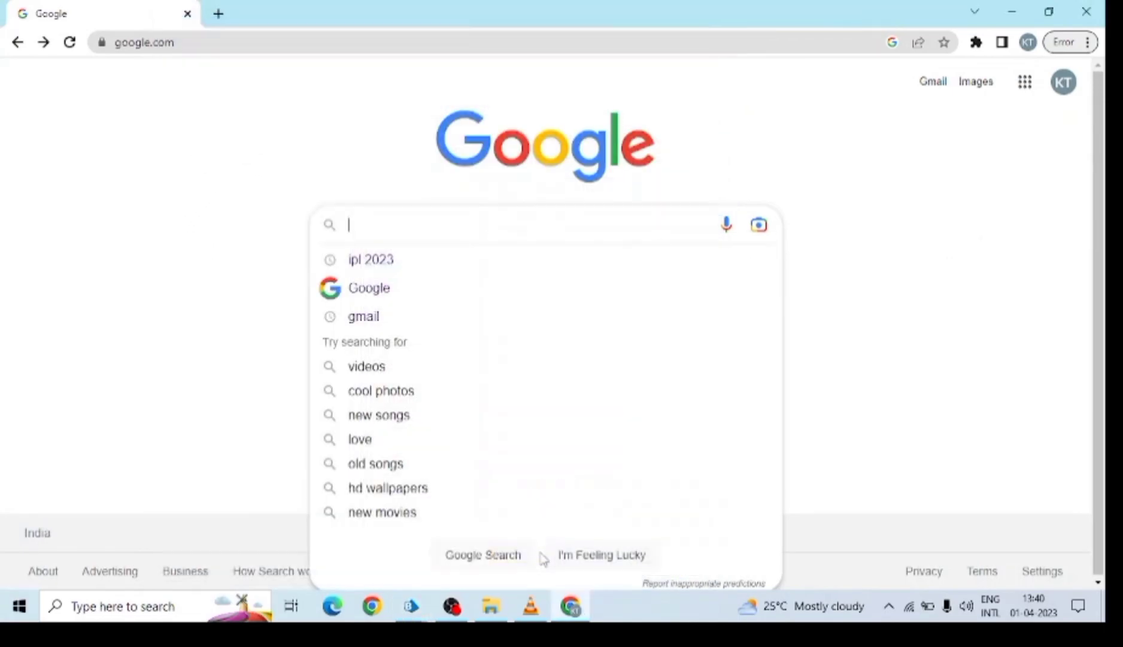
mouse_move(410, 606)
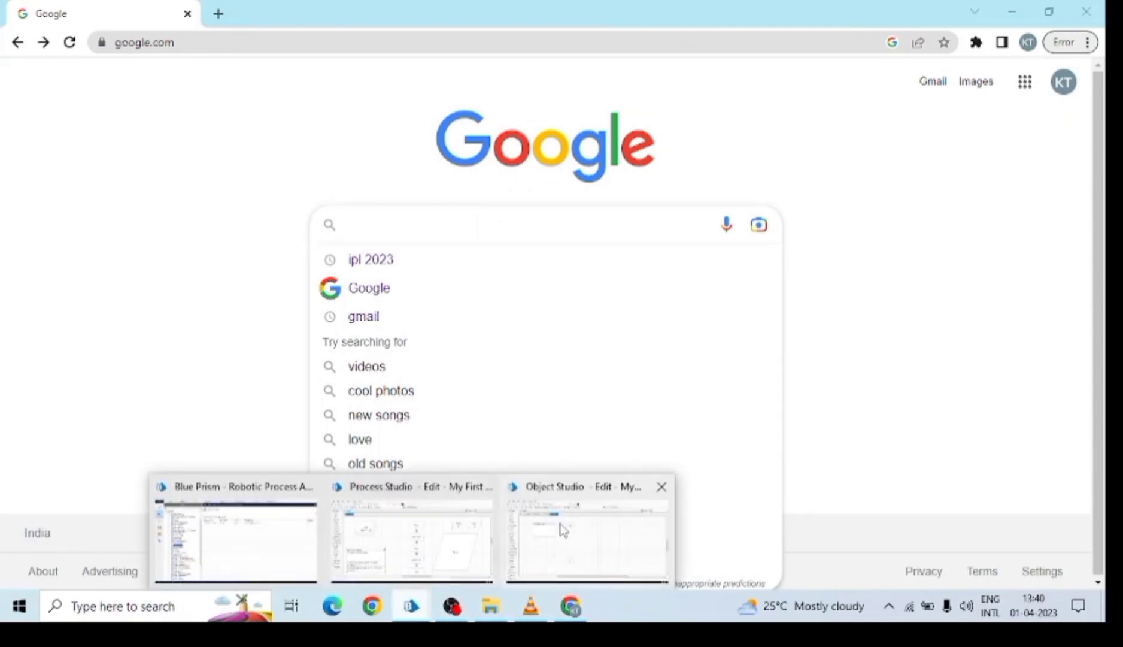
click(557, 529)
click(425, 197)
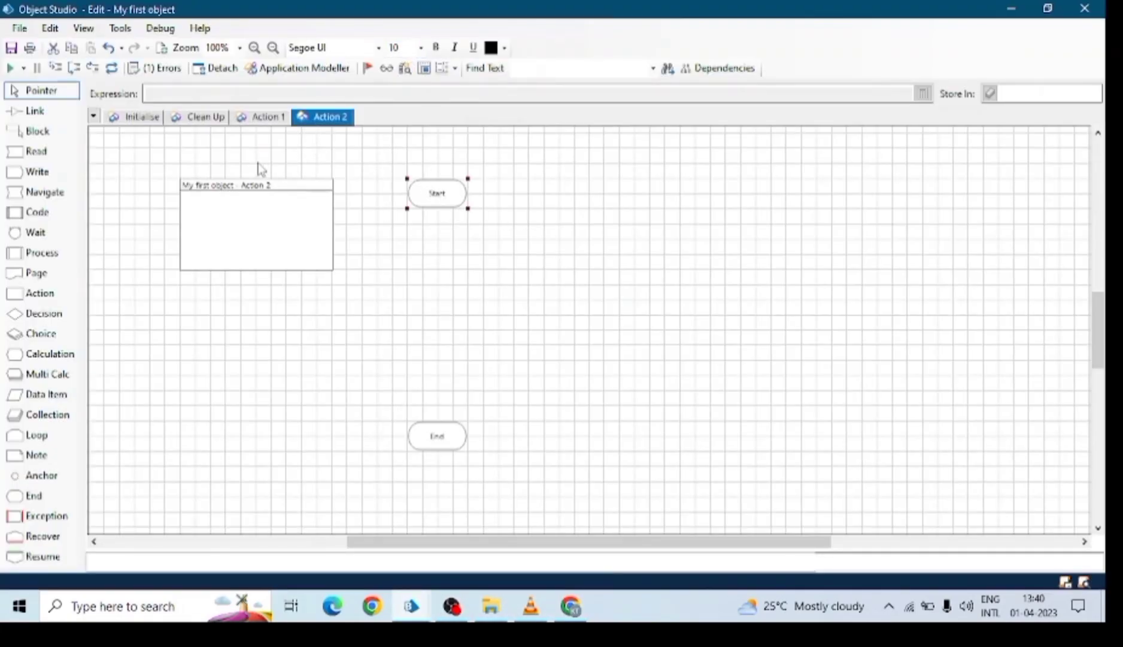
Delete the Action 2 page and confirm with Yes.
right_click(326, 117)
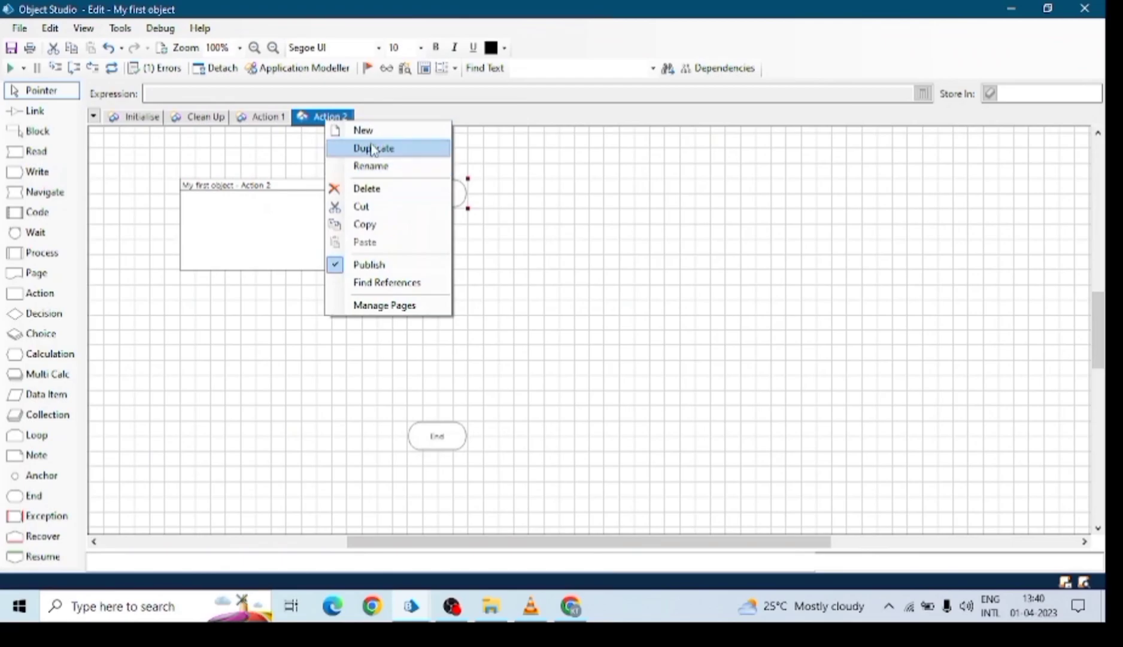
click(370, 187)
click(491, 314)
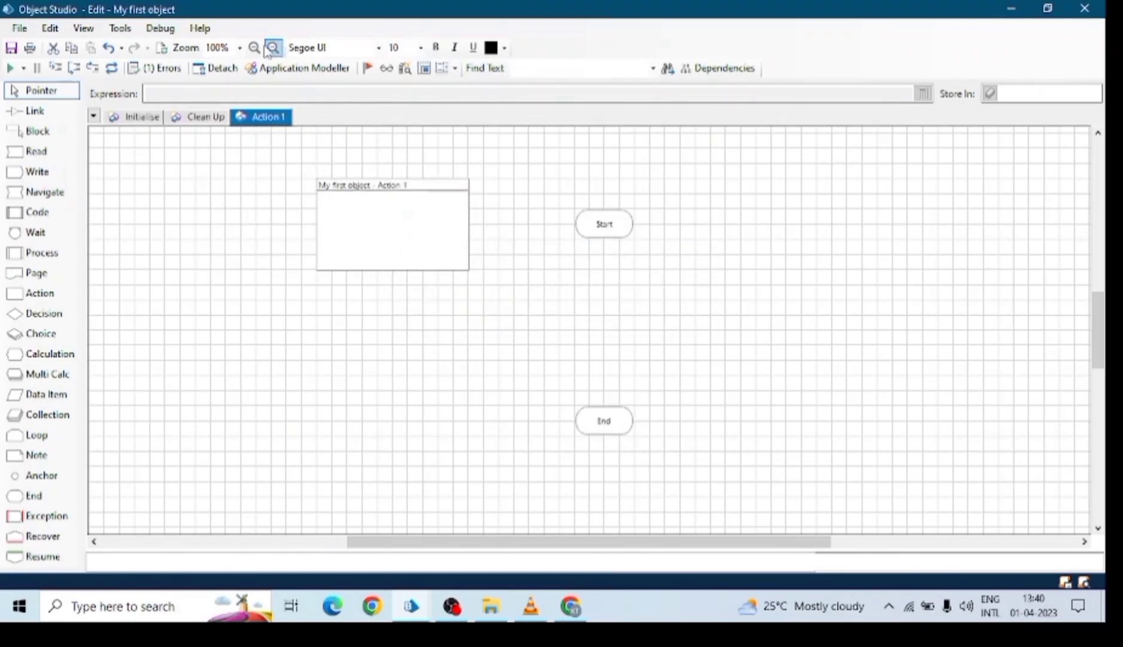
Zoom in on Action 1 and reposition the Start and End stages.
click(255, 47)
click(255, 47)
click(255, 47)
scroll(709, 309, down, 2)
drag(609, 139, 505, 167)
drag(615, 492, 507, 492)
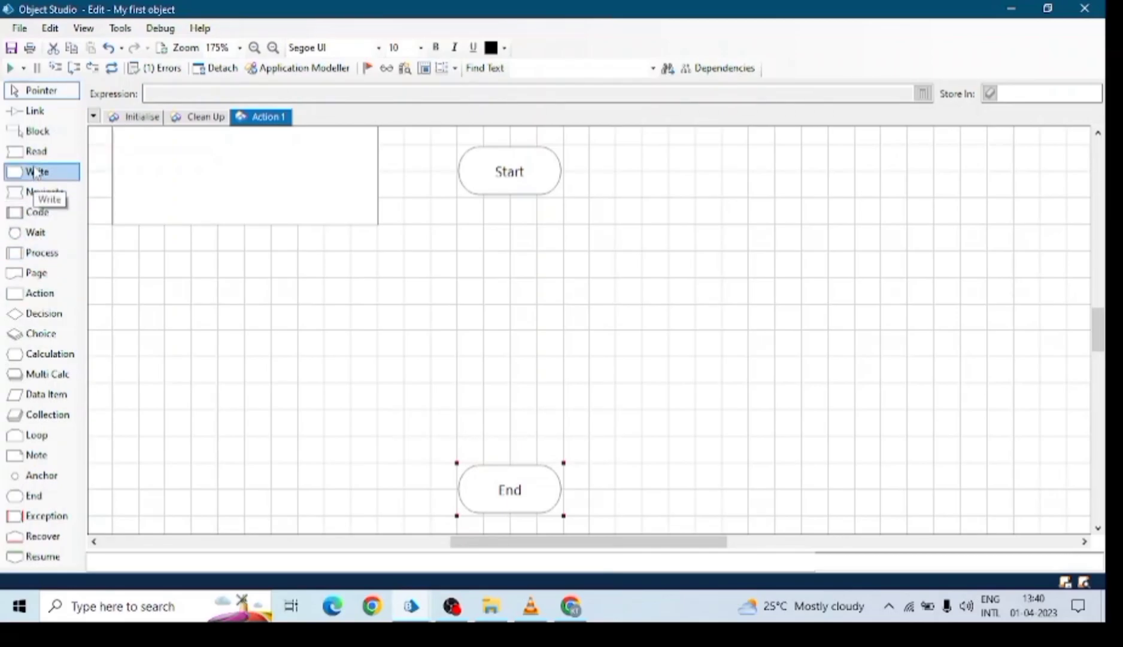
Add a Navigate1 stage below Start that Attaches to My first object, and link Start to it.
drag(46, 191, 509, 266)
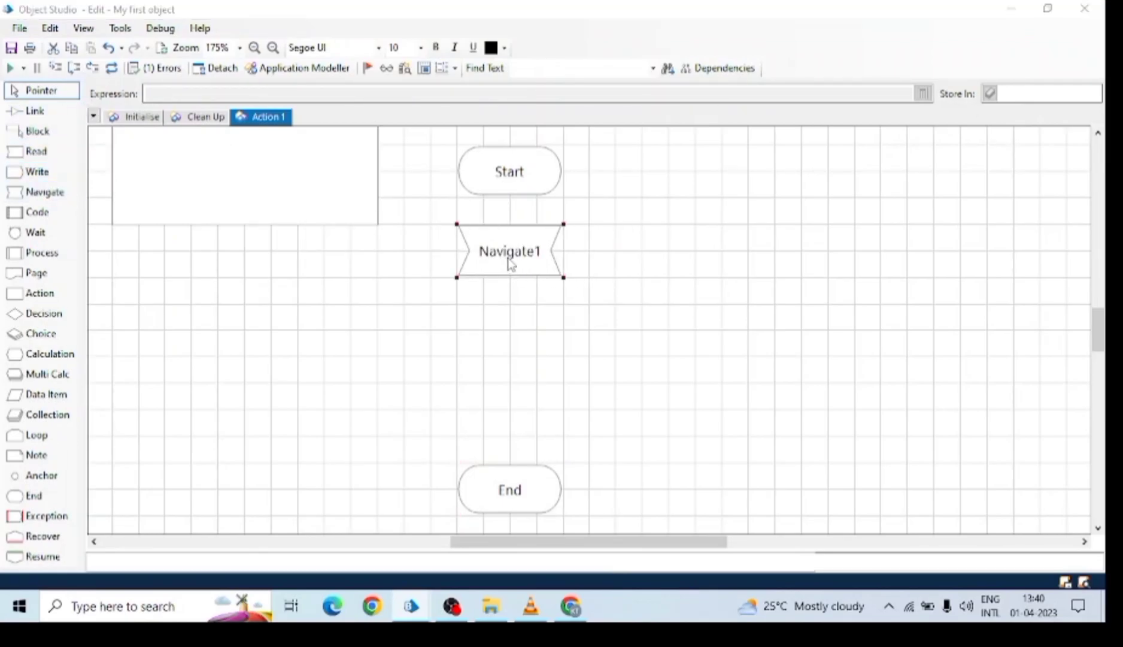
double_click(509, 265)
drag(381, 83, 402, 56)
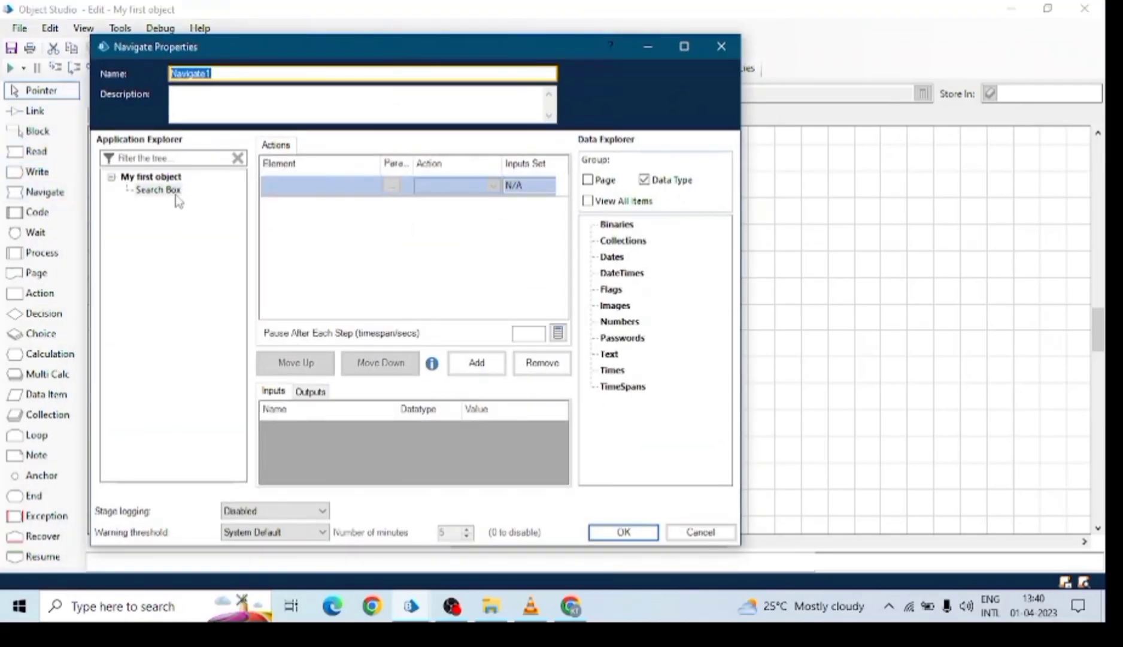
click(153, 177)
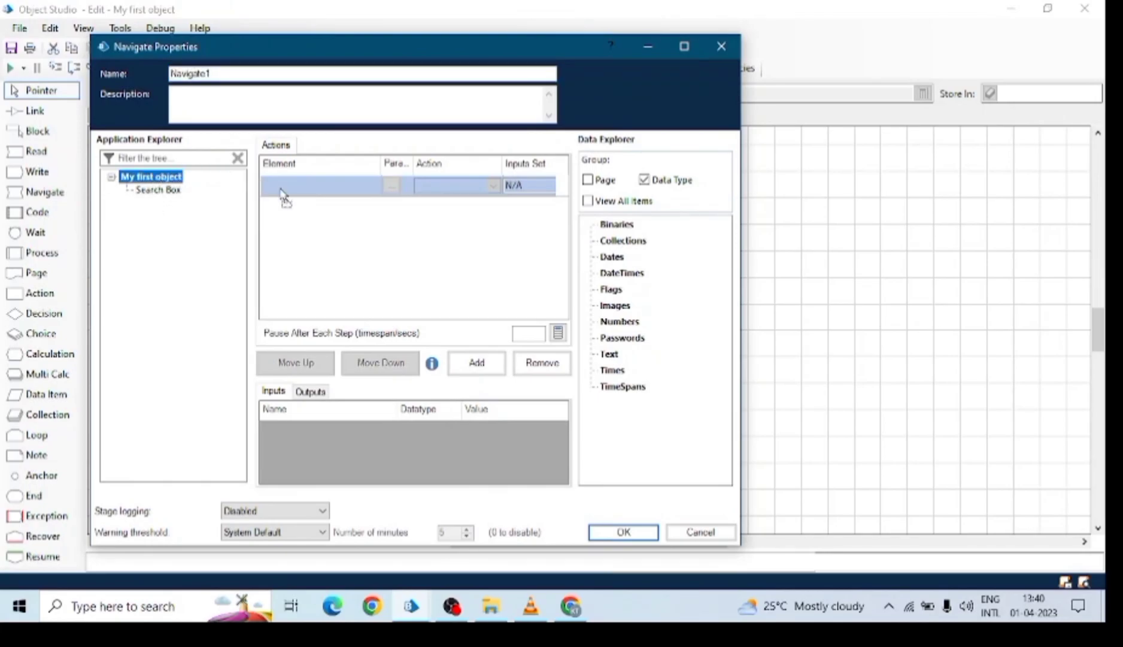
drag(163, 180, 333, 186)
click(492, 186)
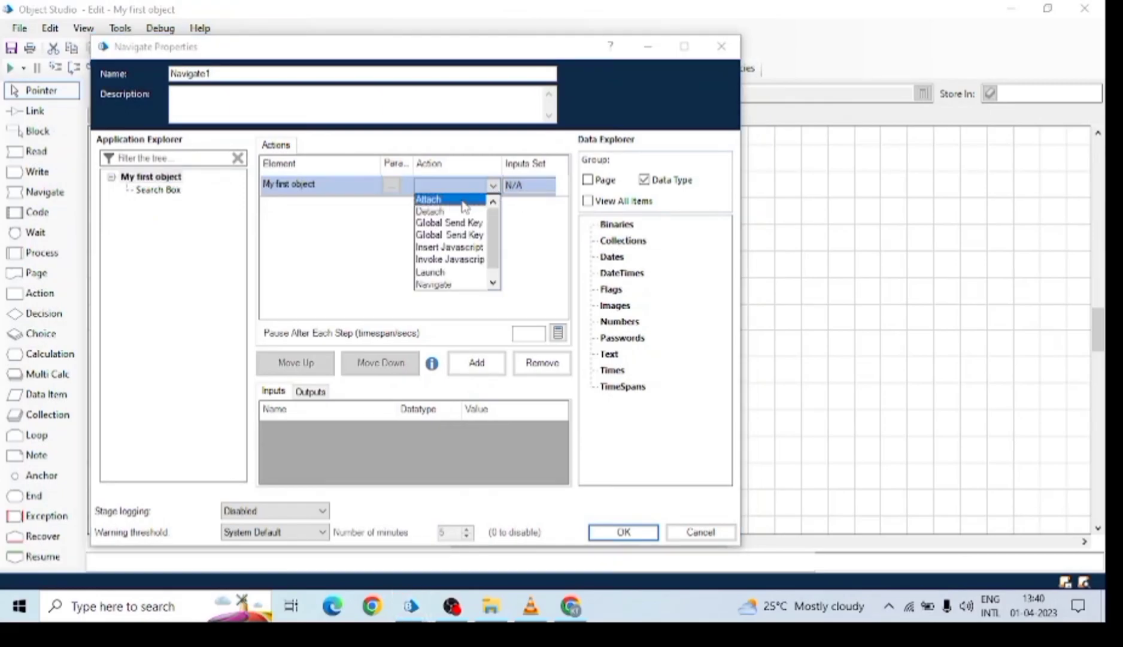
click(450, 201)
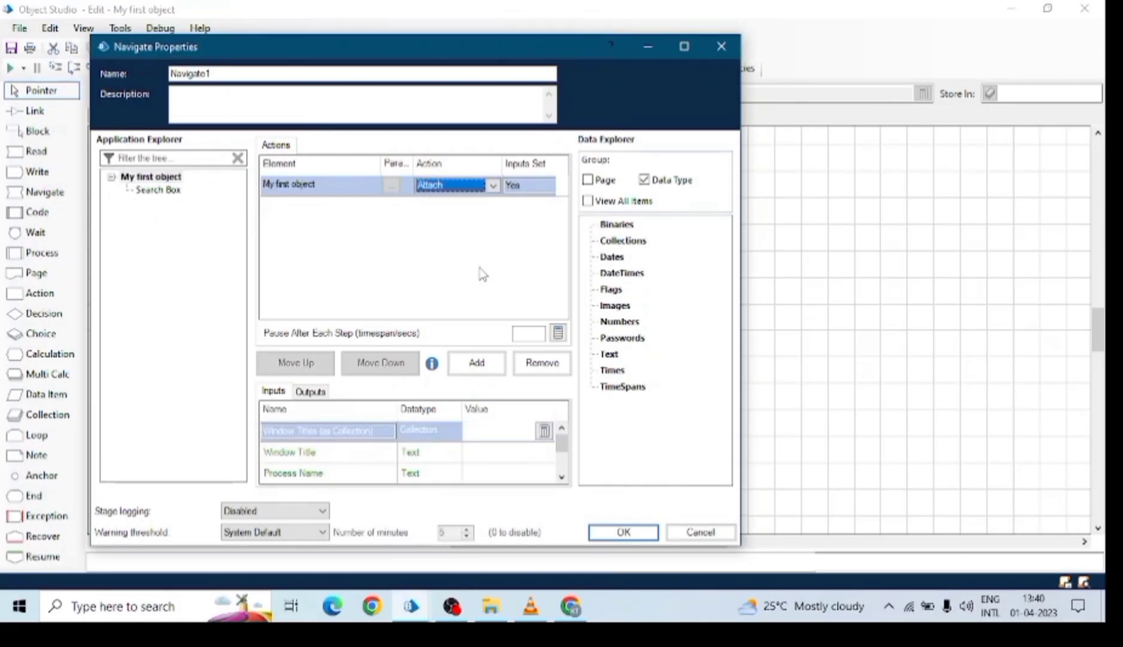
click(627, 532)
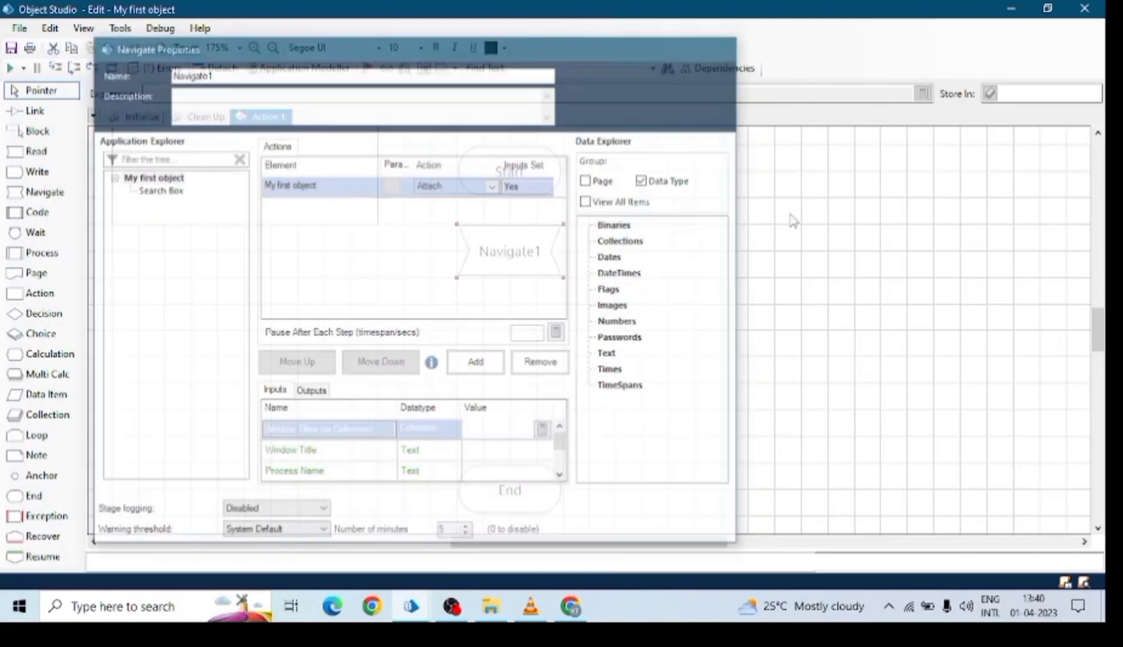
click(36, 117)
drag(528, 175, 513, 239)
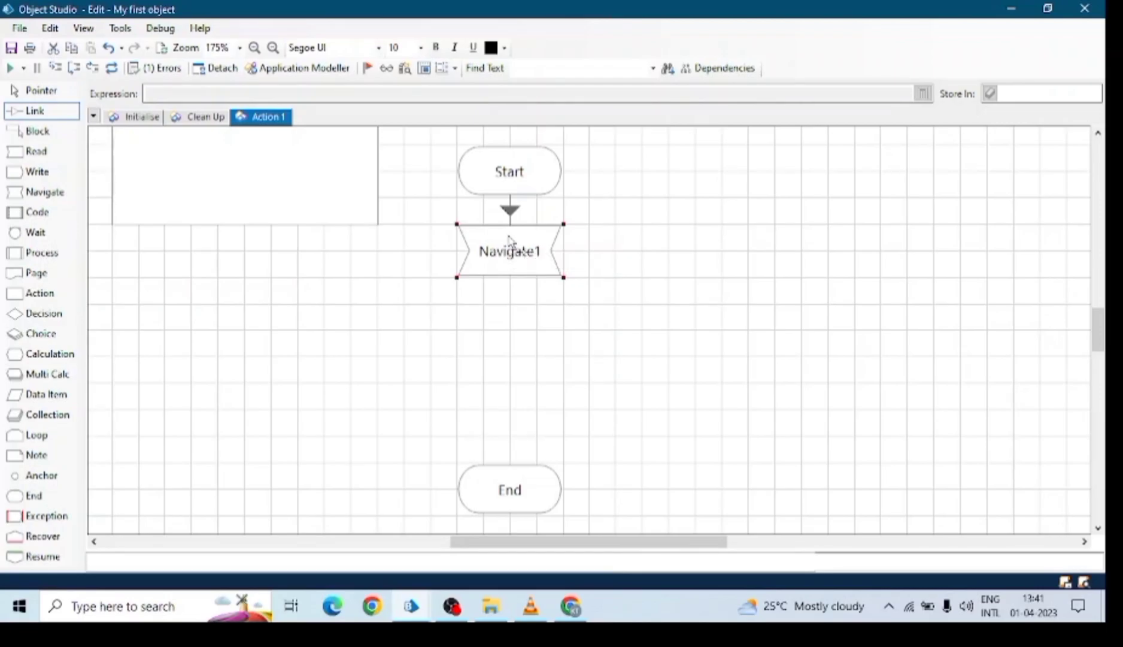
Place a Writer1 stage that writes "IPL 2023" into the Search Box element.
click(41, 90)
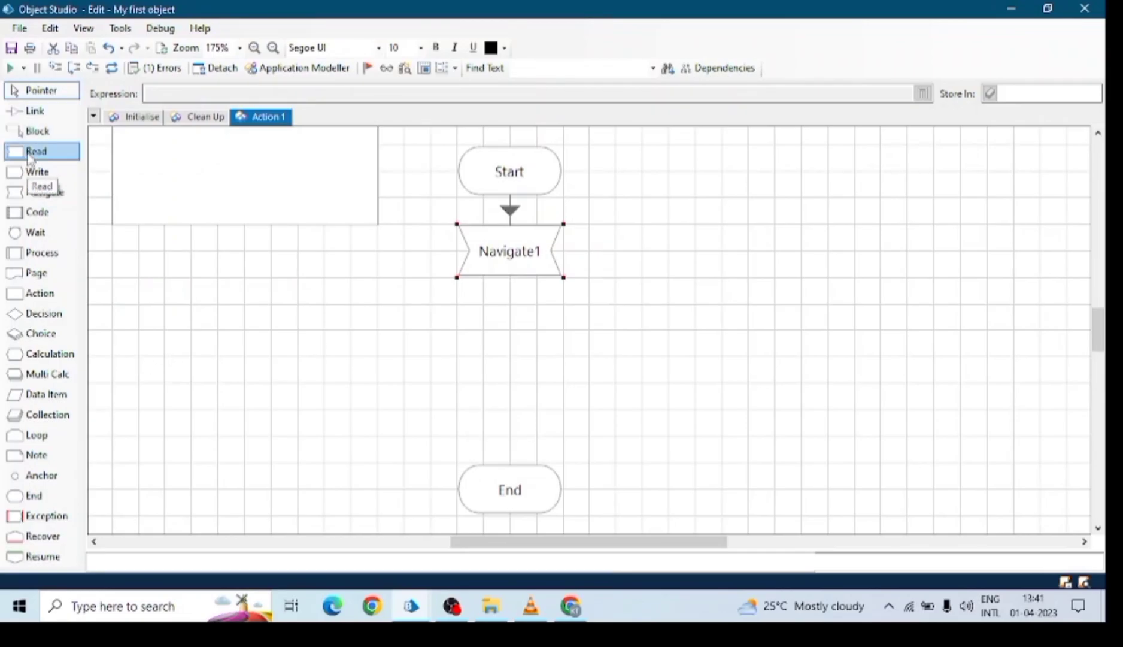
drag(36, 212, 518, 350)
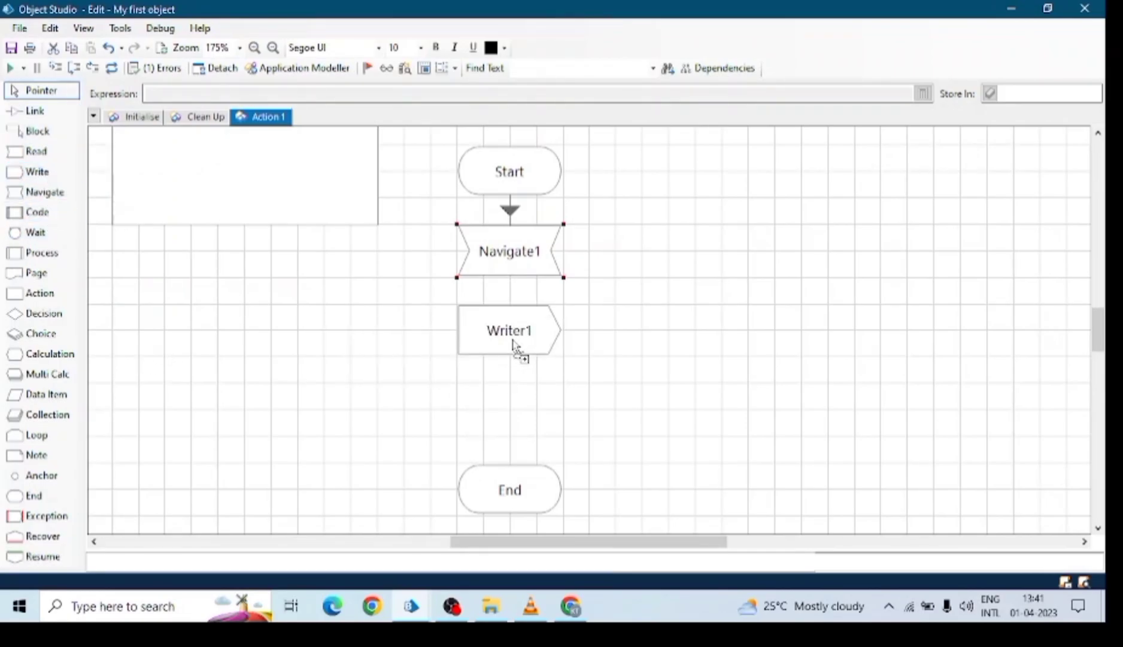
double_click(512, 346)
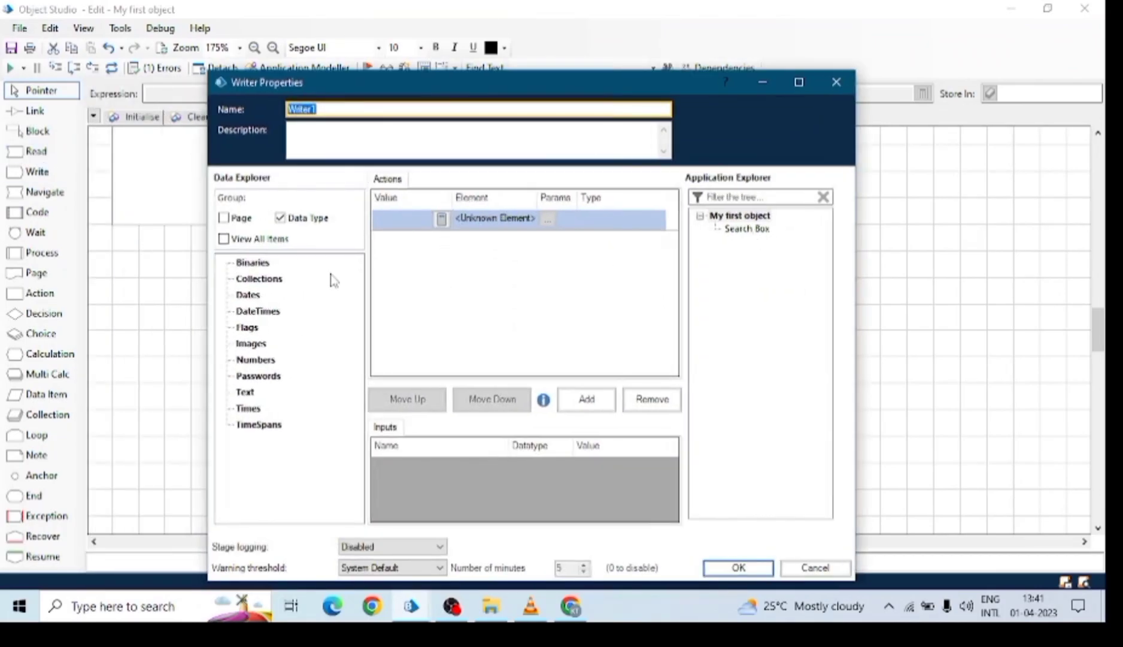
click(400, 219)
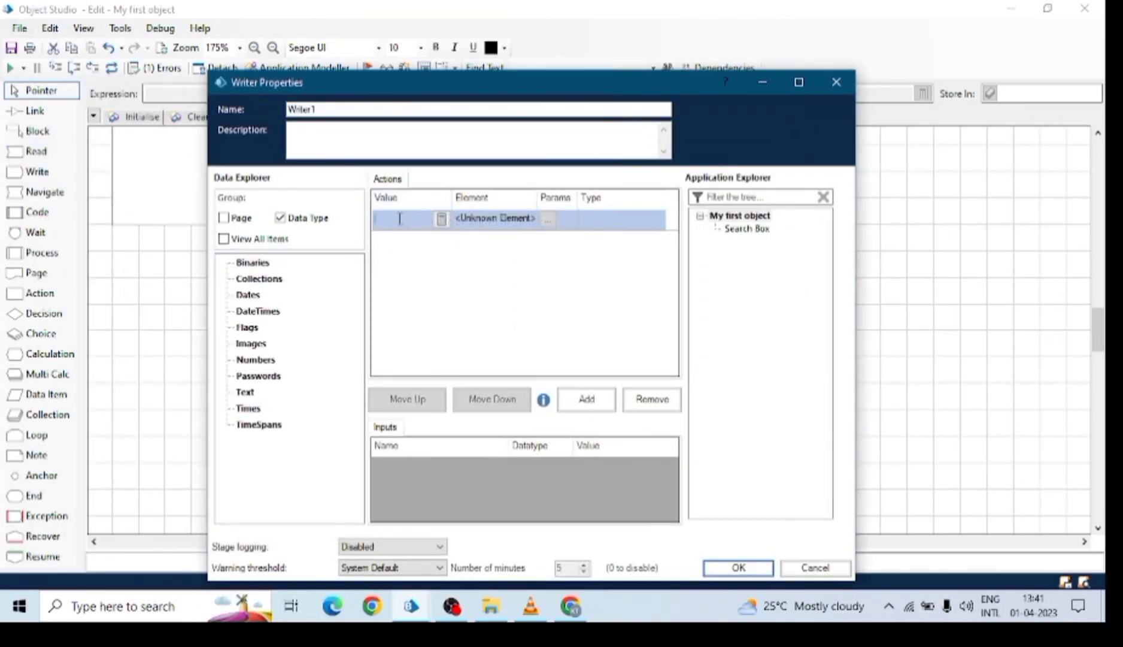
text("")
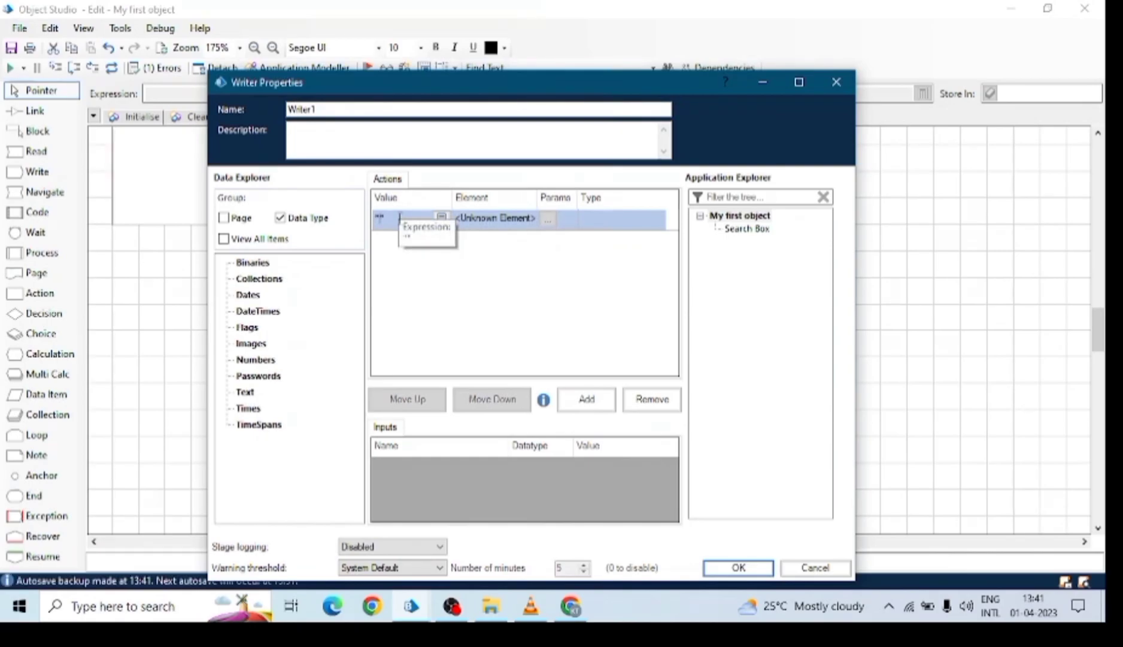
text(IPL 2023)
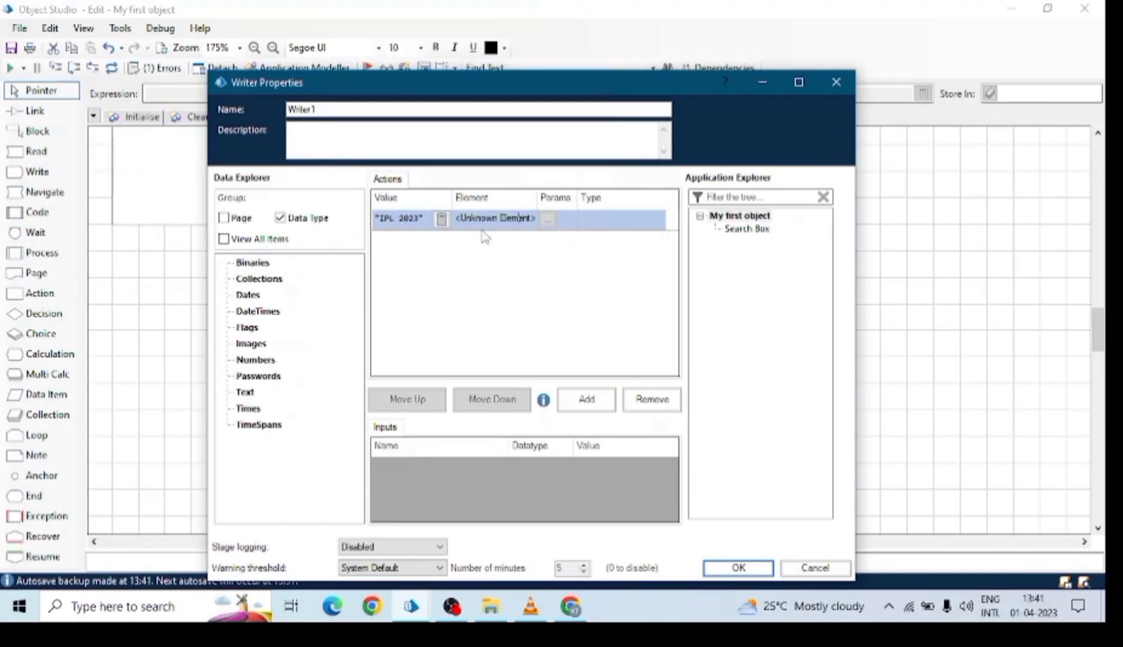
drag(739, 230, 492, 222)
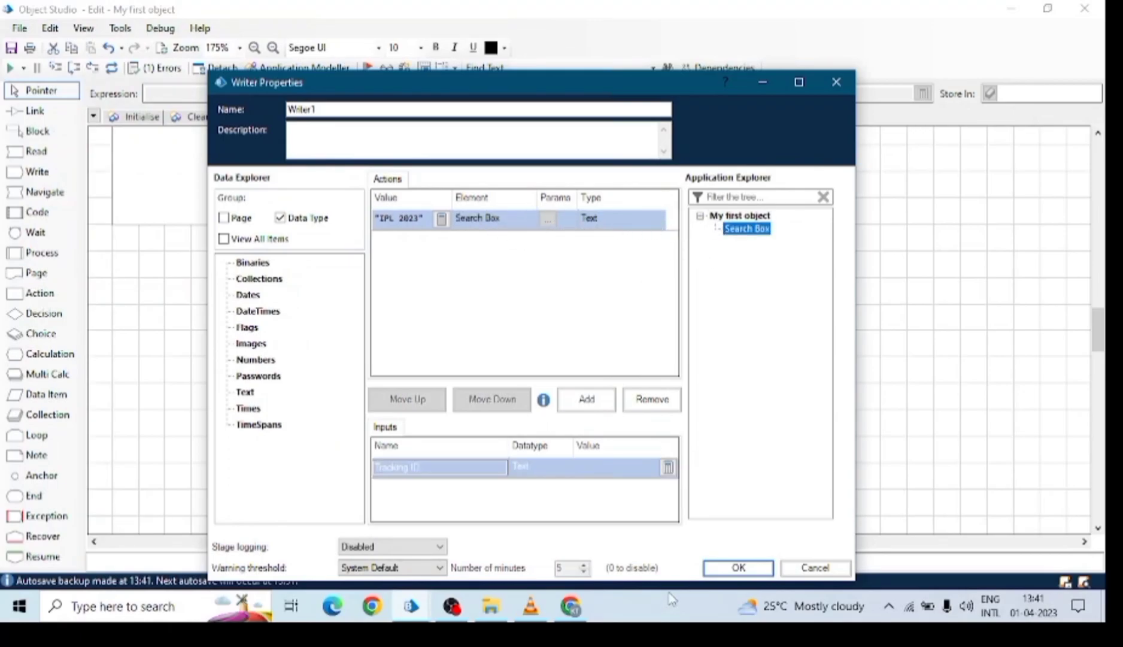
click(737, 567)
Link Navigate1 to Writer1 and Writer1 to End.
click(20, 114)
mouse_move(519, 267)
mouse_down()
mouse_move(513, 489)
mouse_move(514, 421)
mouse_up()
click(55, 89)
Restore Object Studio over Chrome and run the Action 1 flow.
click(1048, 9)
double_click(563, 39)
click(1047, 8)
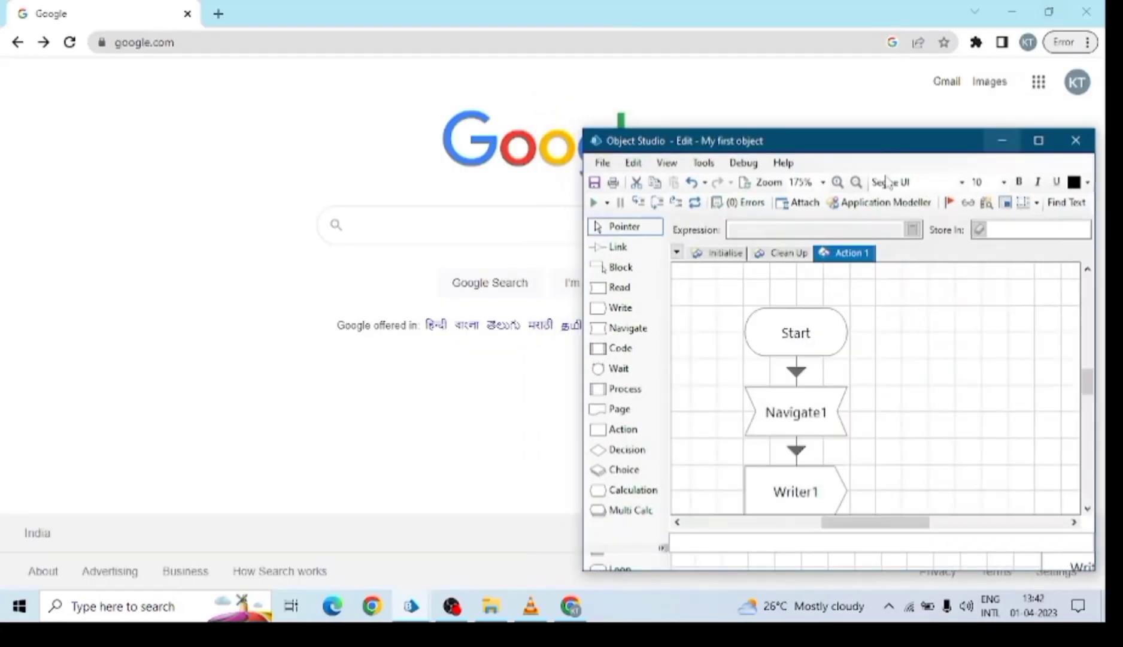
click(594, 203)
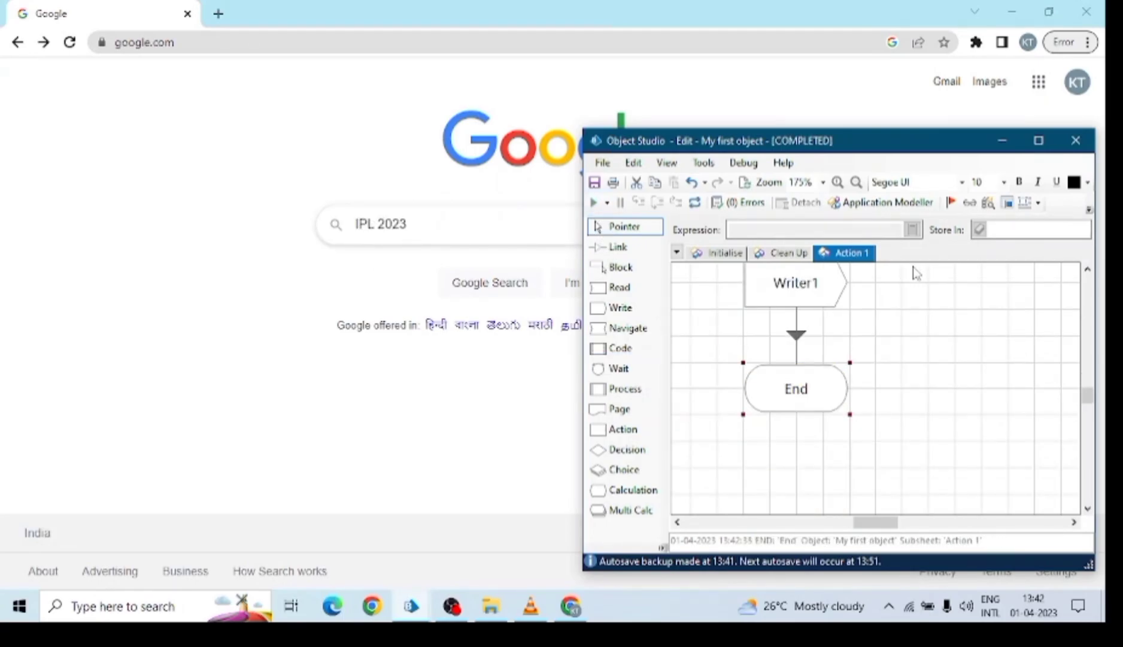
scroll(898, 355, up, 1)
scroll(761, 322, up, 2)
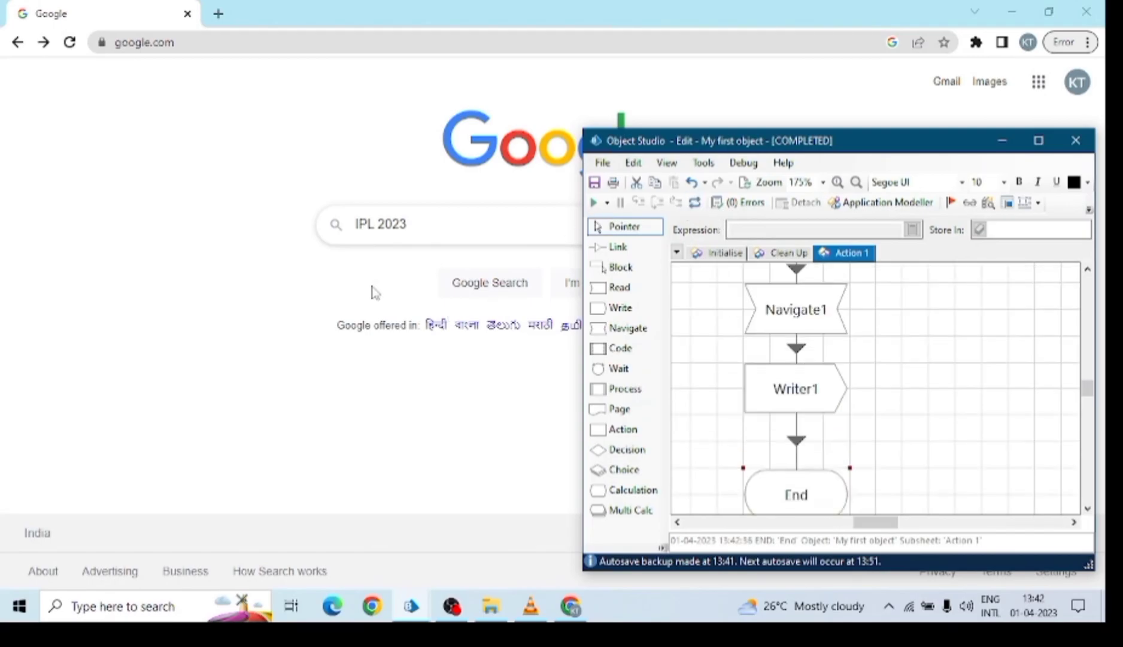
click(594, 248)
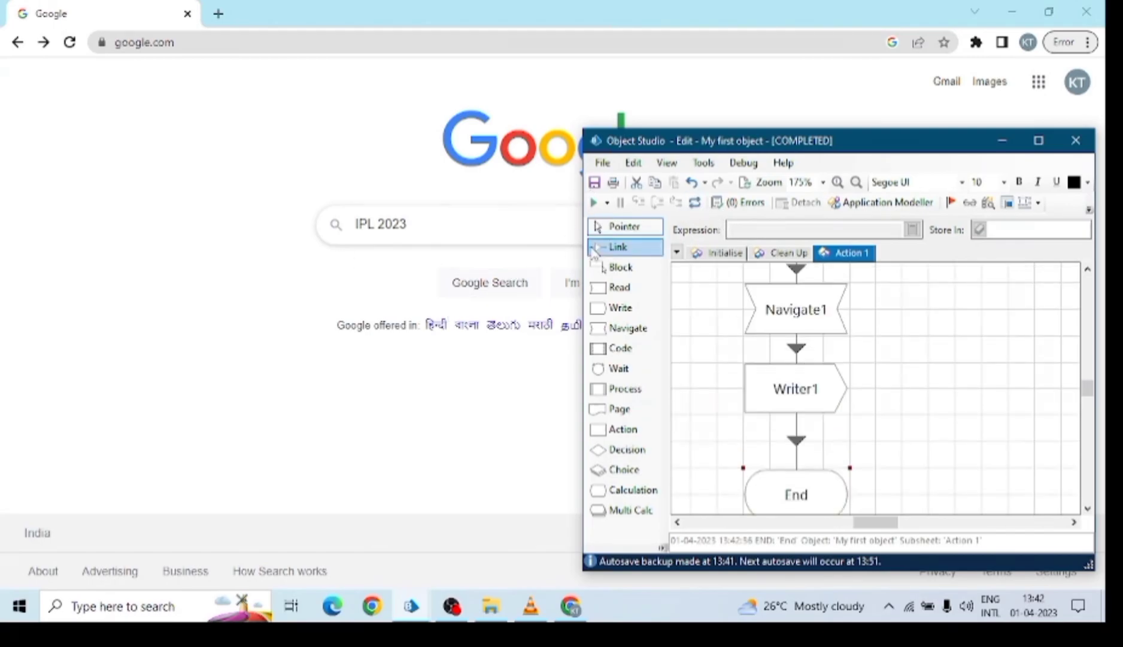
Check the written text in Chrome's search box, changing its last digit to make IPL 2024.
click(419, 223)
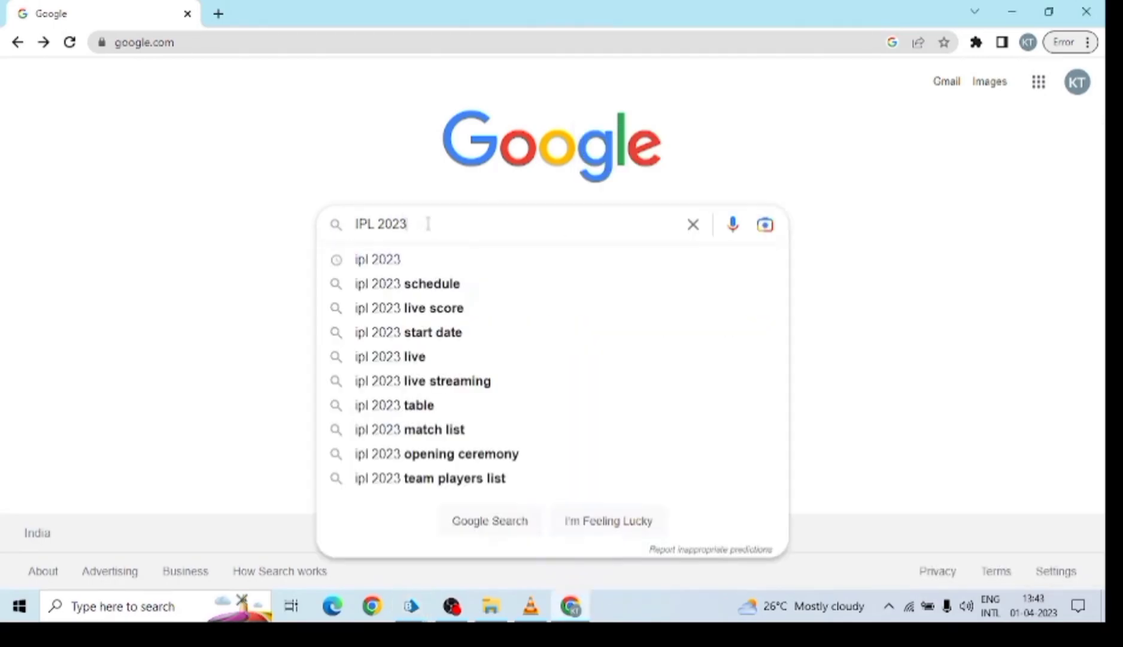
key(BackSpace)
text(4)
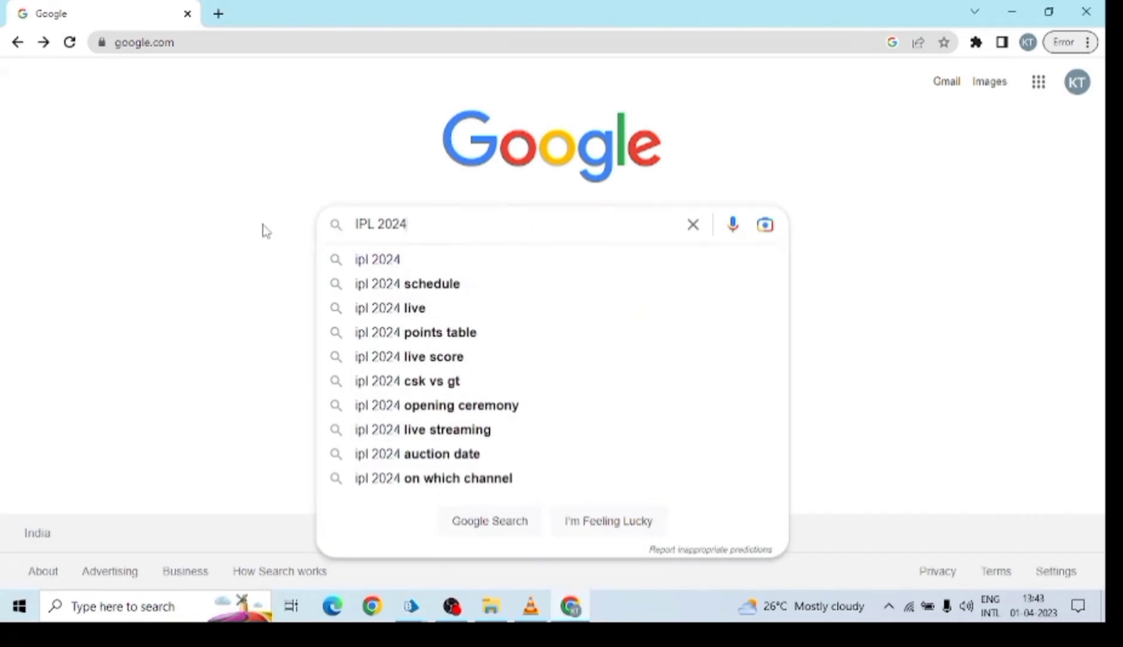
click(265, 231)
Reset the object, rerun Action 1, and check the IPL 2023 text in Chrome's search box.
mouse_move(411, 605)
click(558, 527)
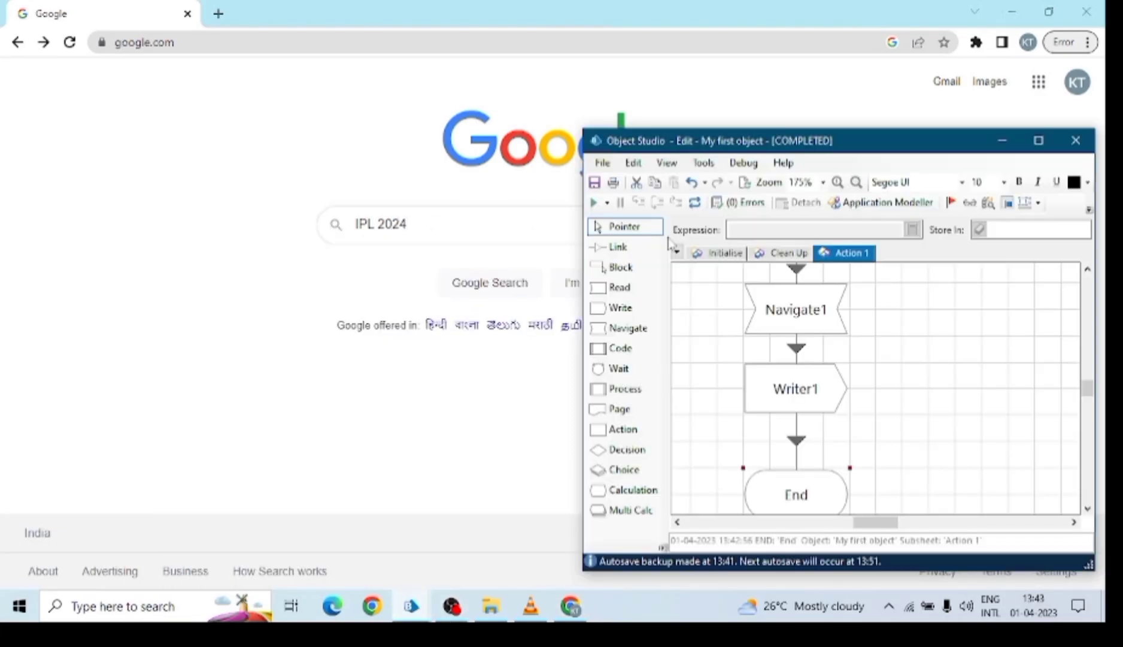
click(695, 203)
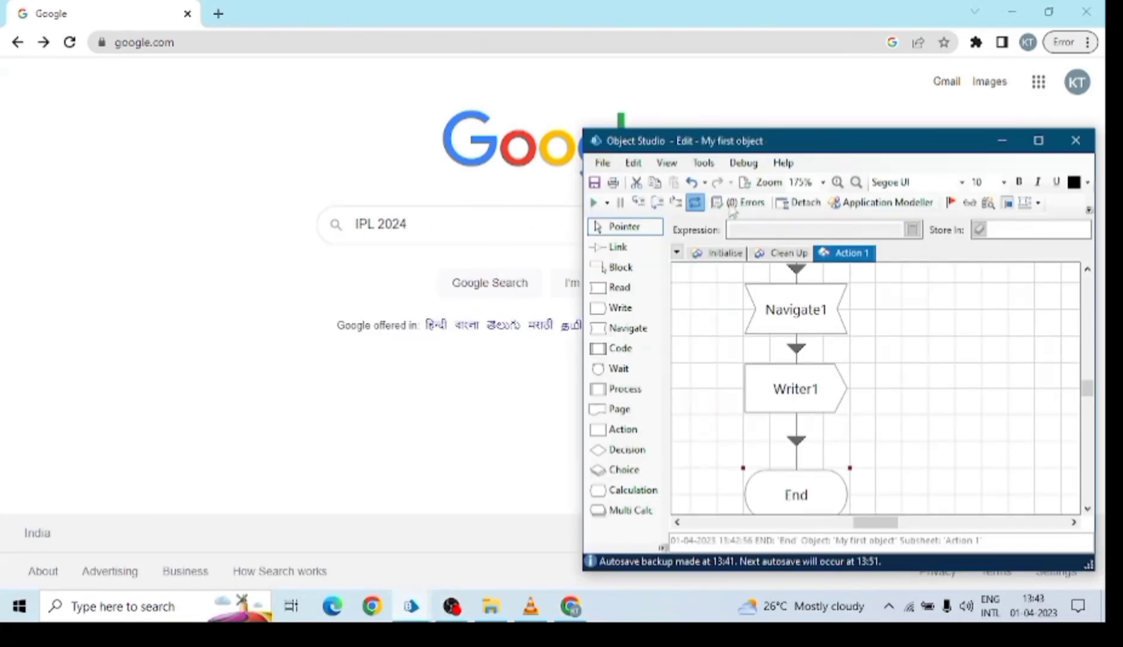
click(594, 204)
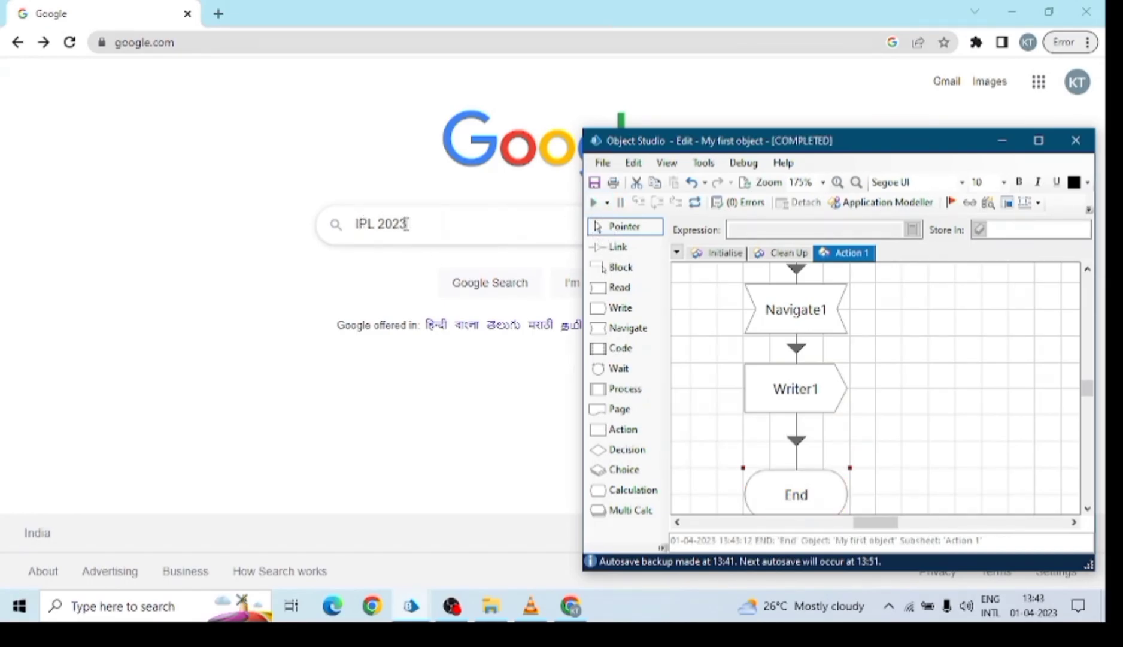
click(403, 223)
drag(405, 223, 340, 229)
click(413, 225)
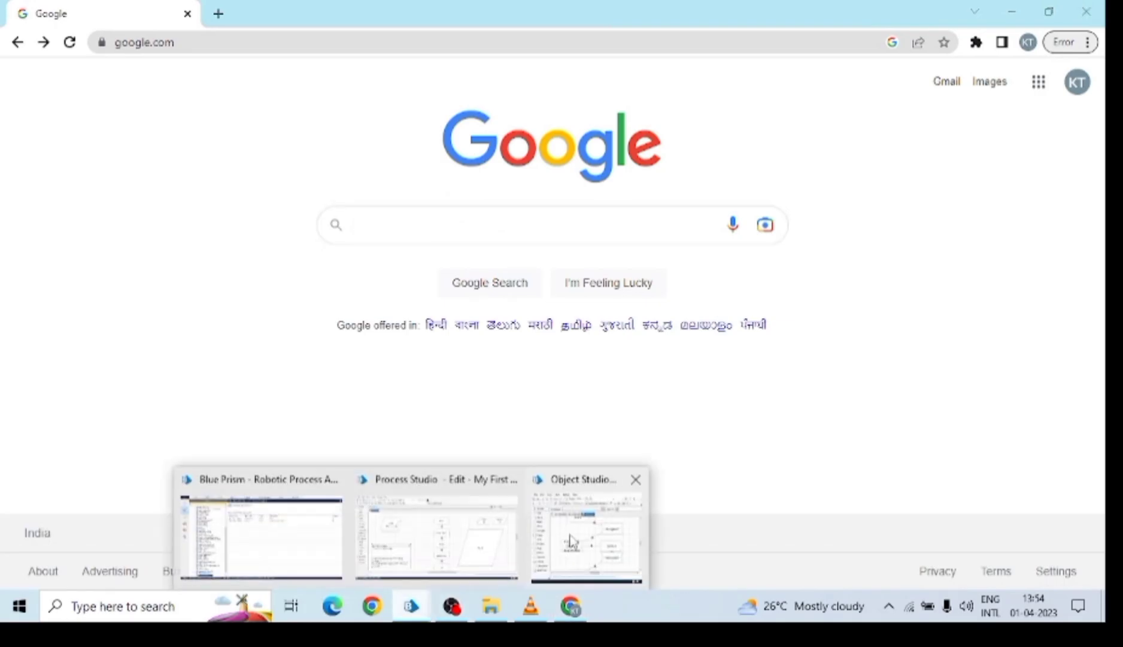
click(569, 541)
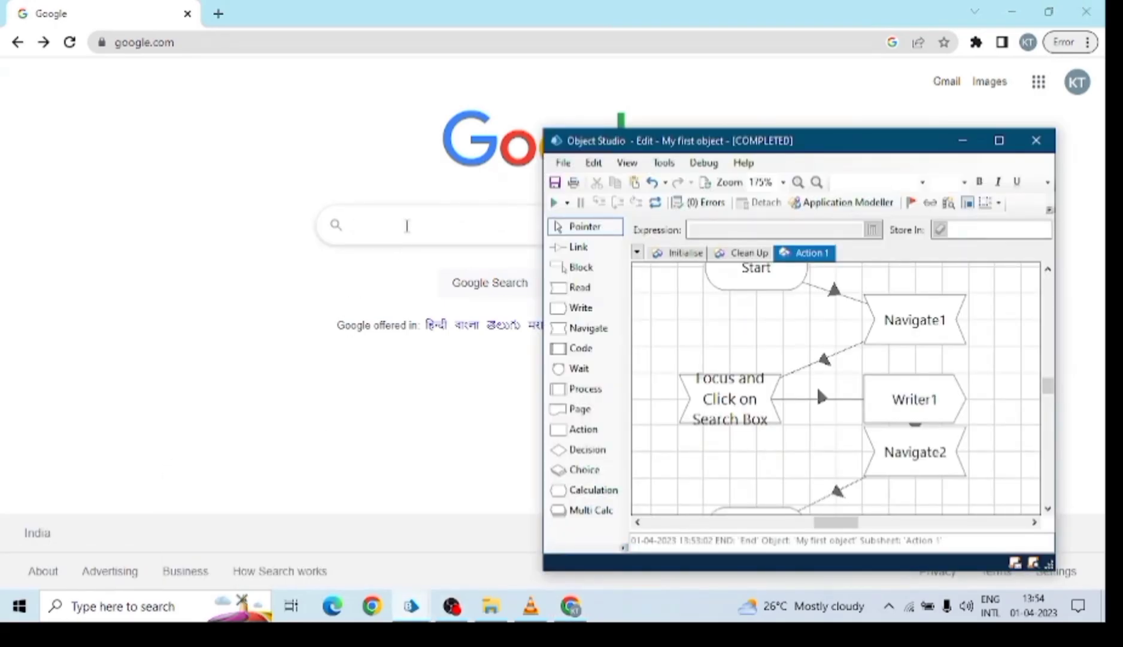
Search Google manually for ipl 2023.
click(407, 226)
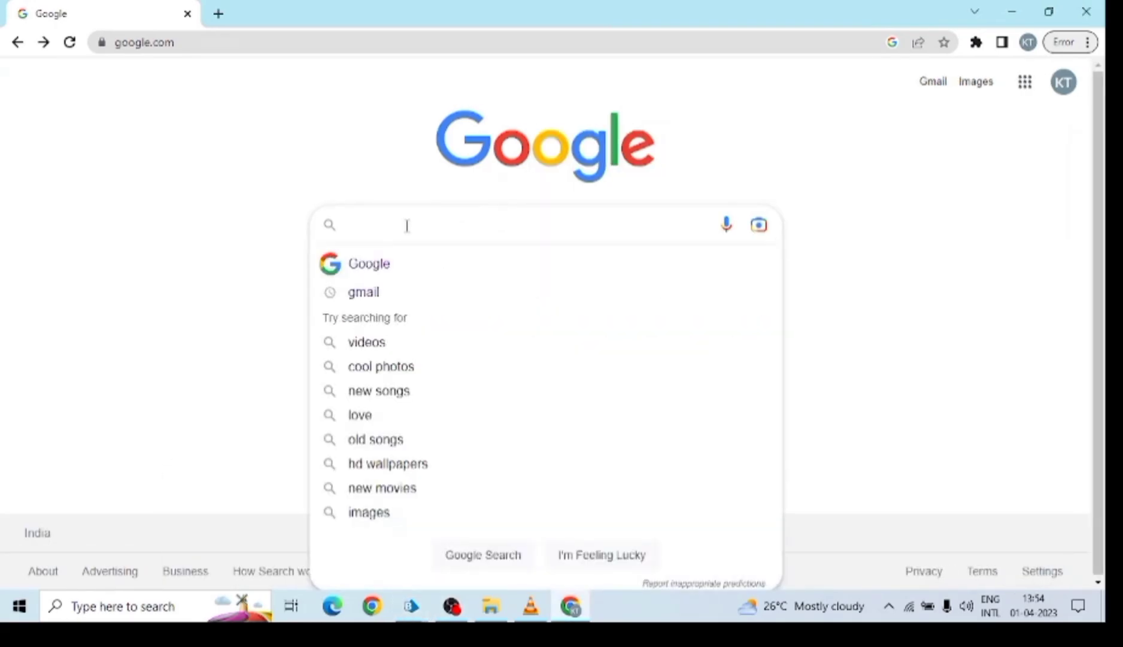
text(ipl 20)
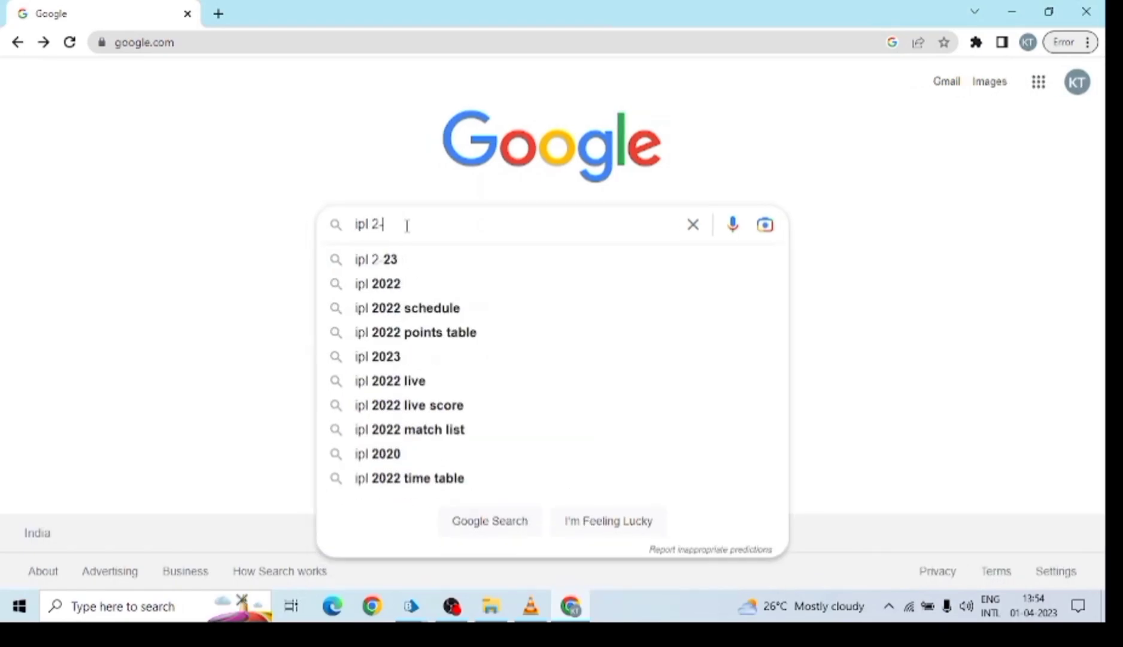
text(23)
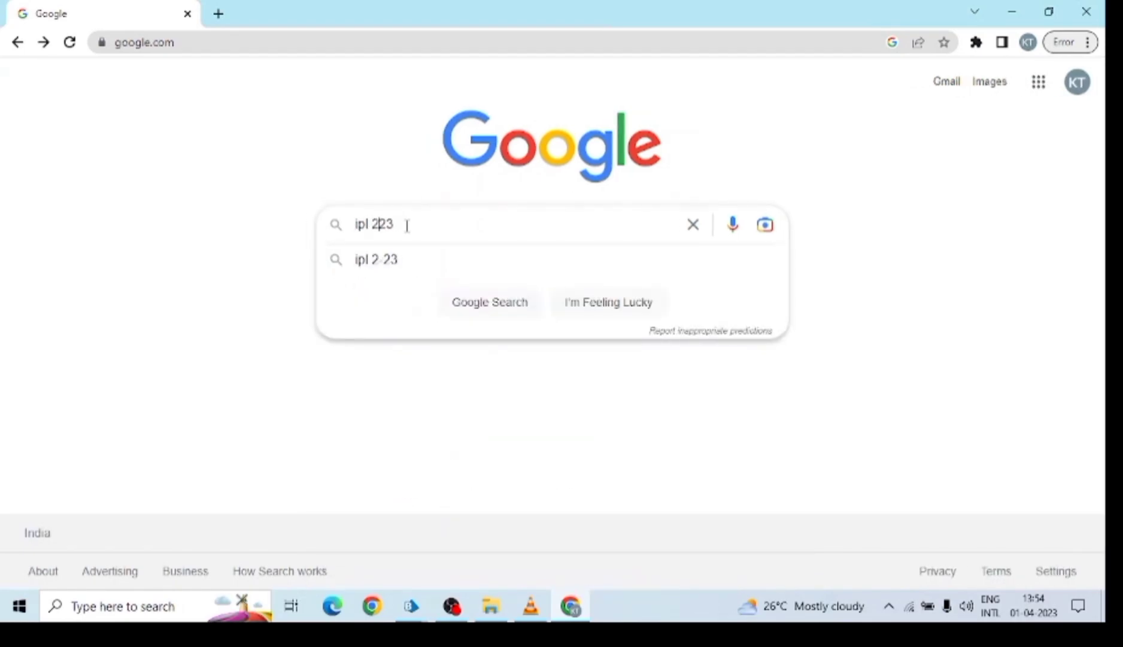
text(0)
key(Return)
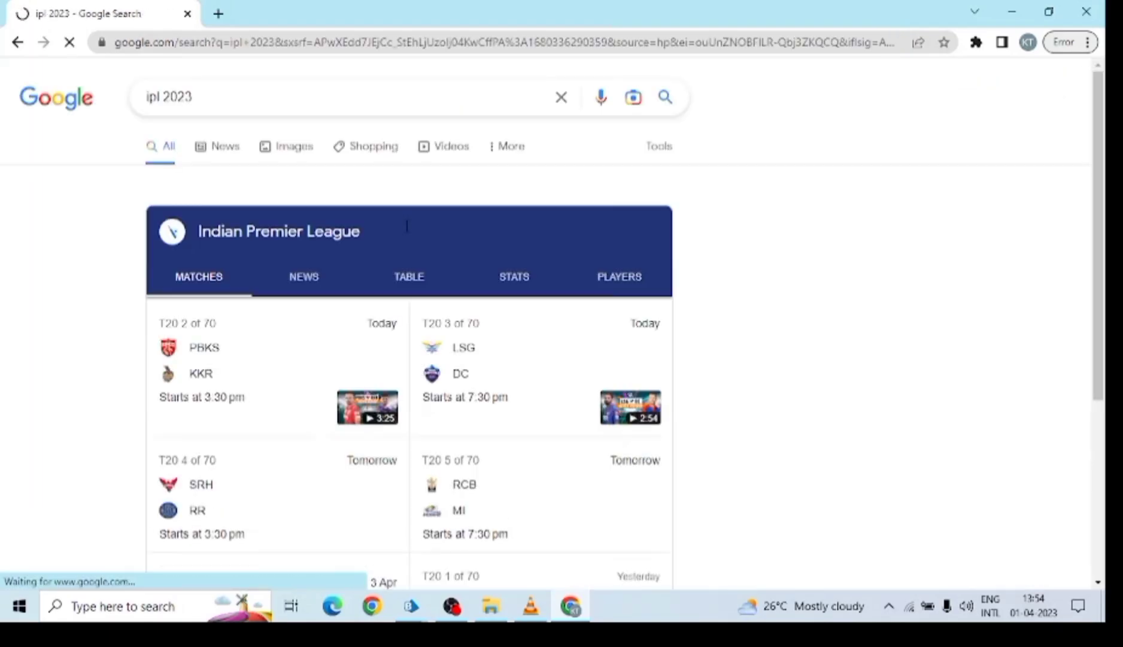
Go back to the Google home page and click in and out of the empty search box.
click(17, 43)
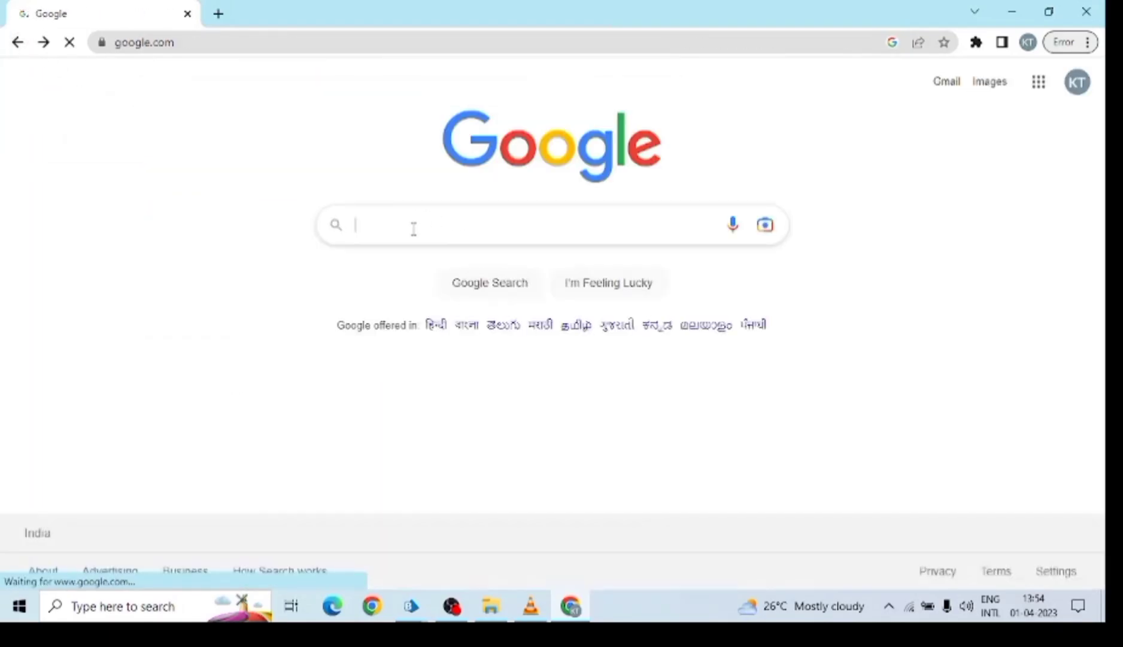
click(413, 229)
click(152, 310)
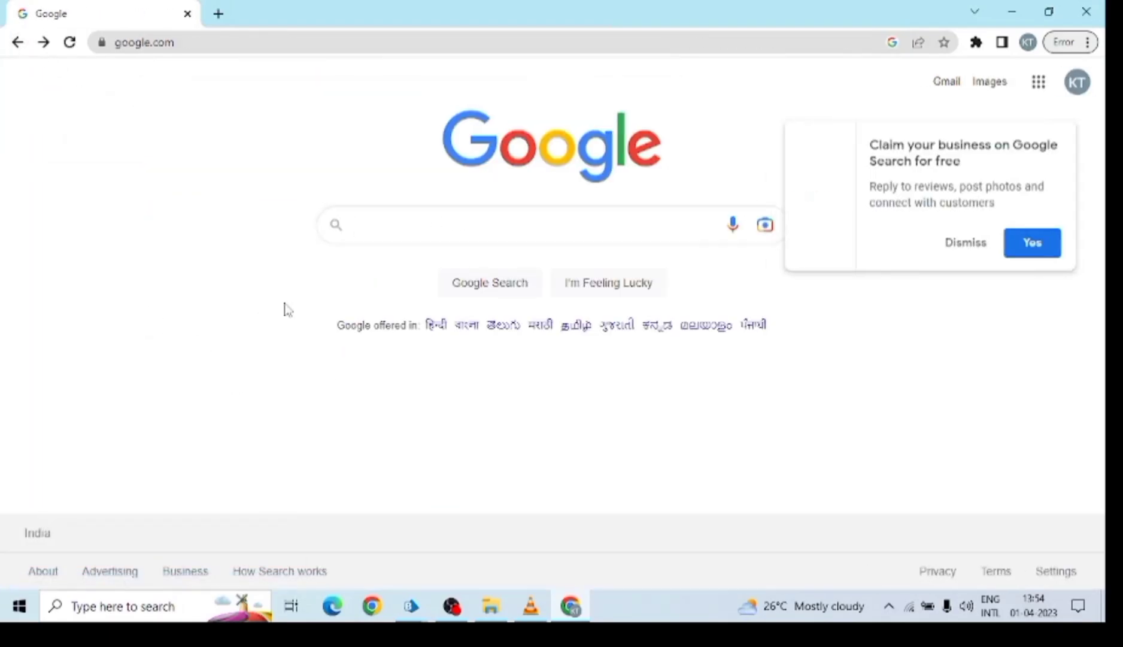
click(362, 224)
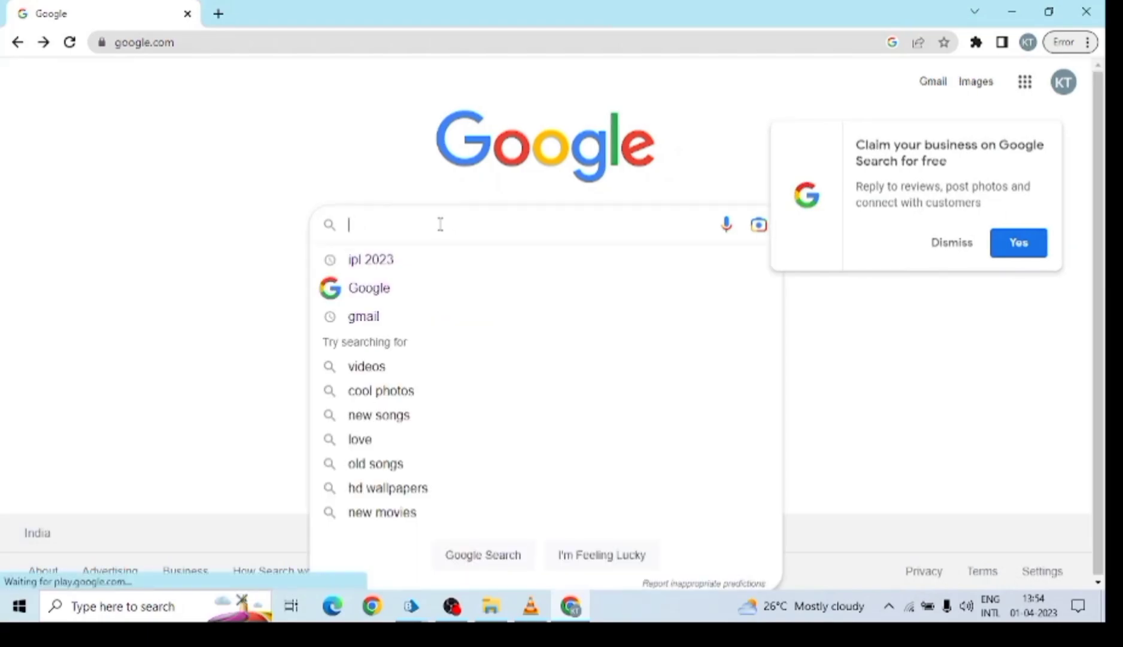
click(6, 277)
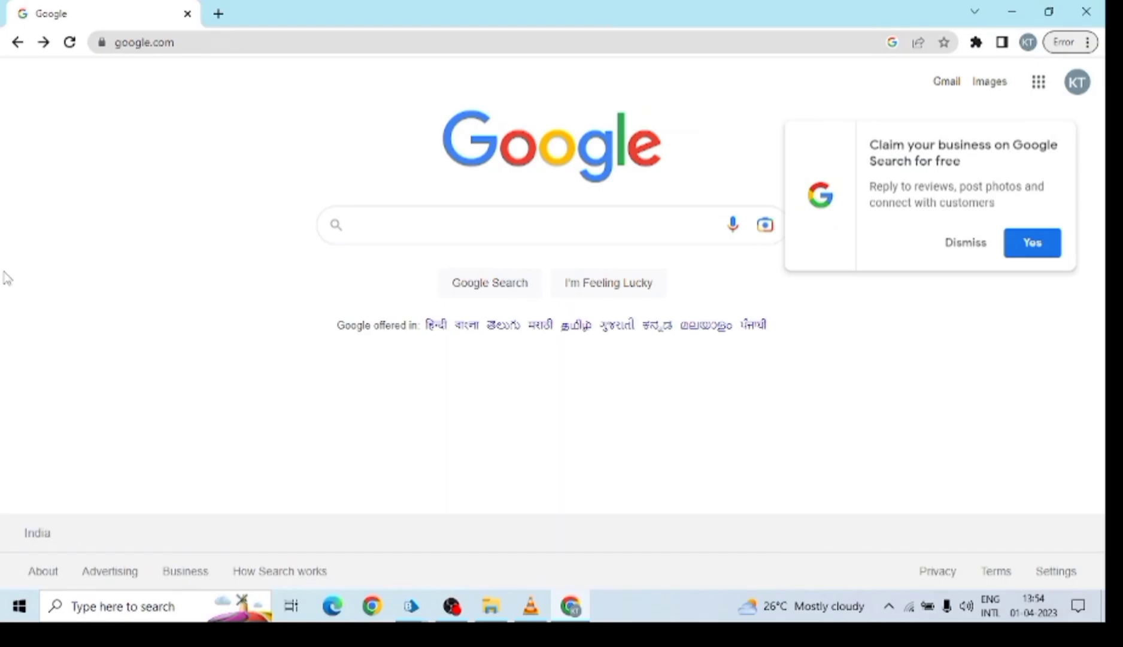
click(433, 226)
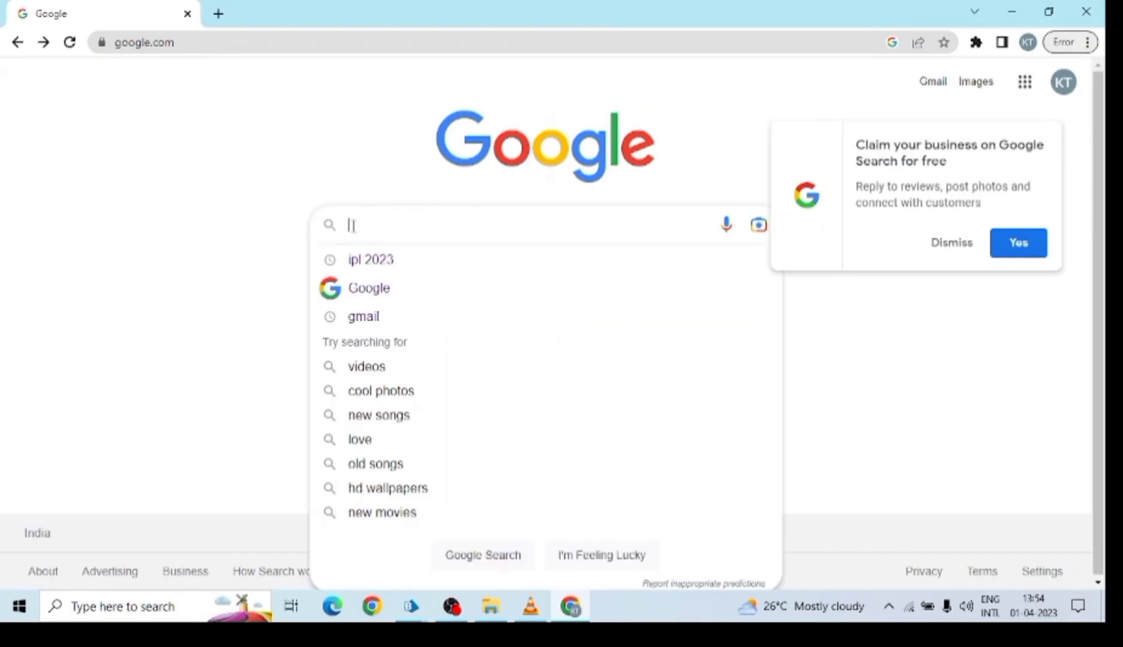
click(126, 202)
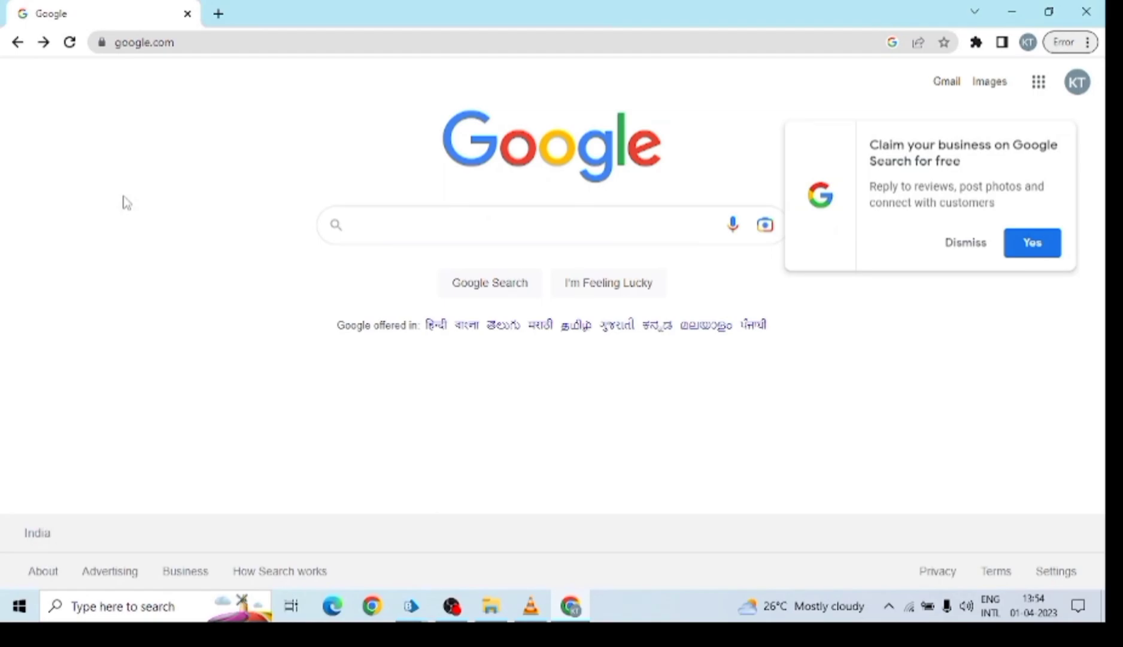
Maximize Object Studio and review the Focus and Click on Search Box stage's properties.
mouse_move(412, 607)
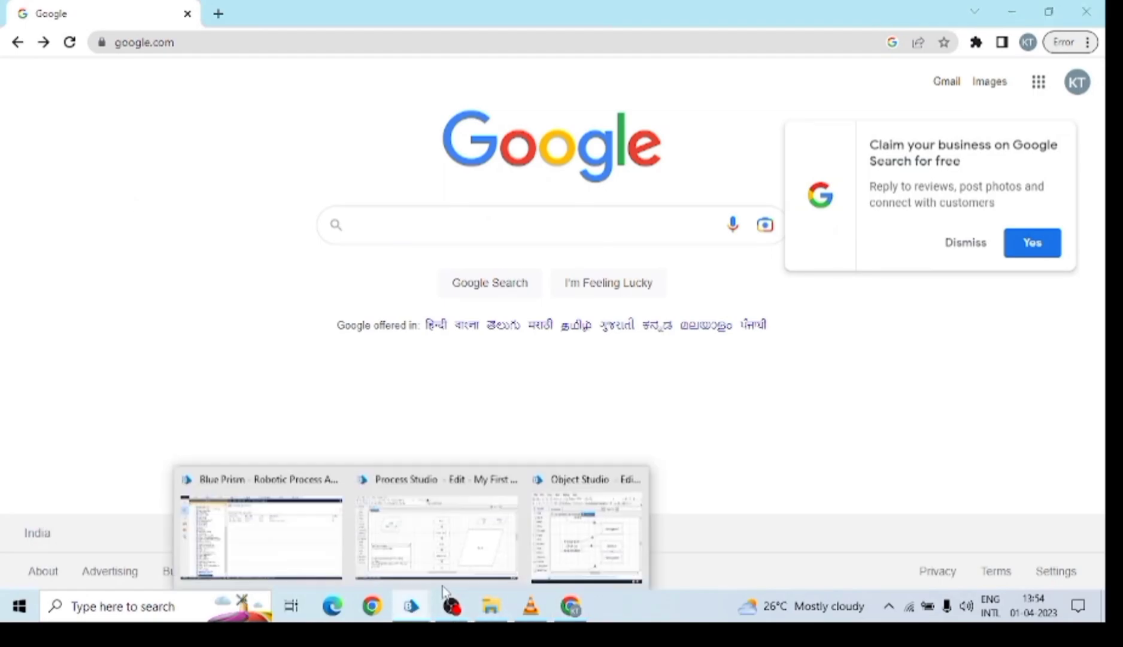
click(587, 526)
click(998, 140)
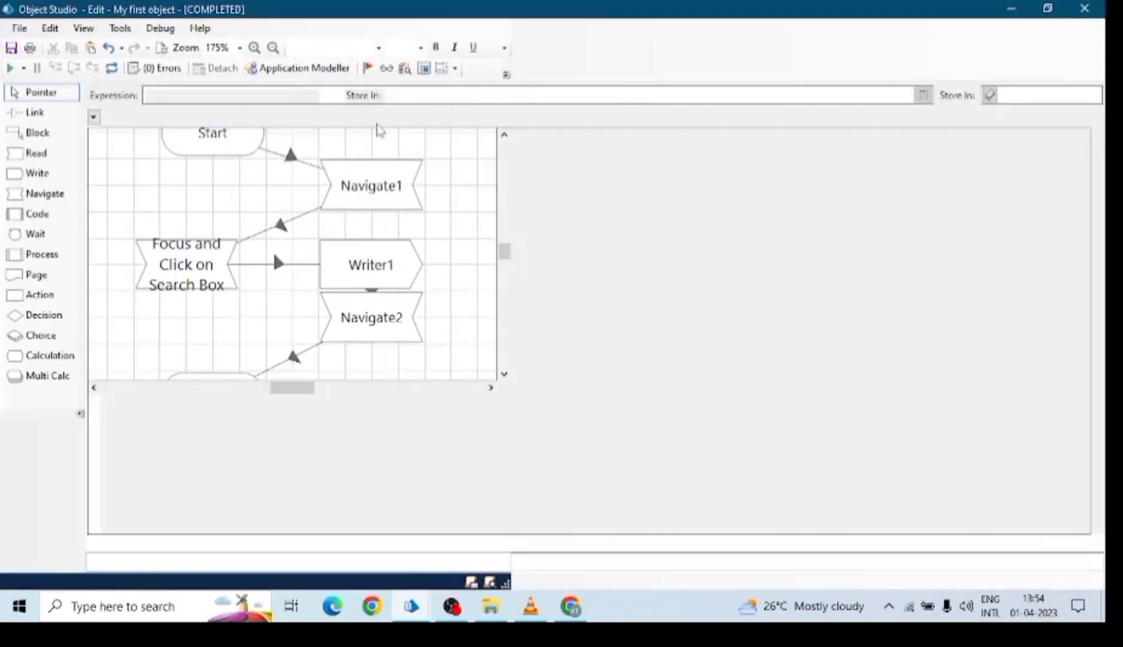
click(668, 279)
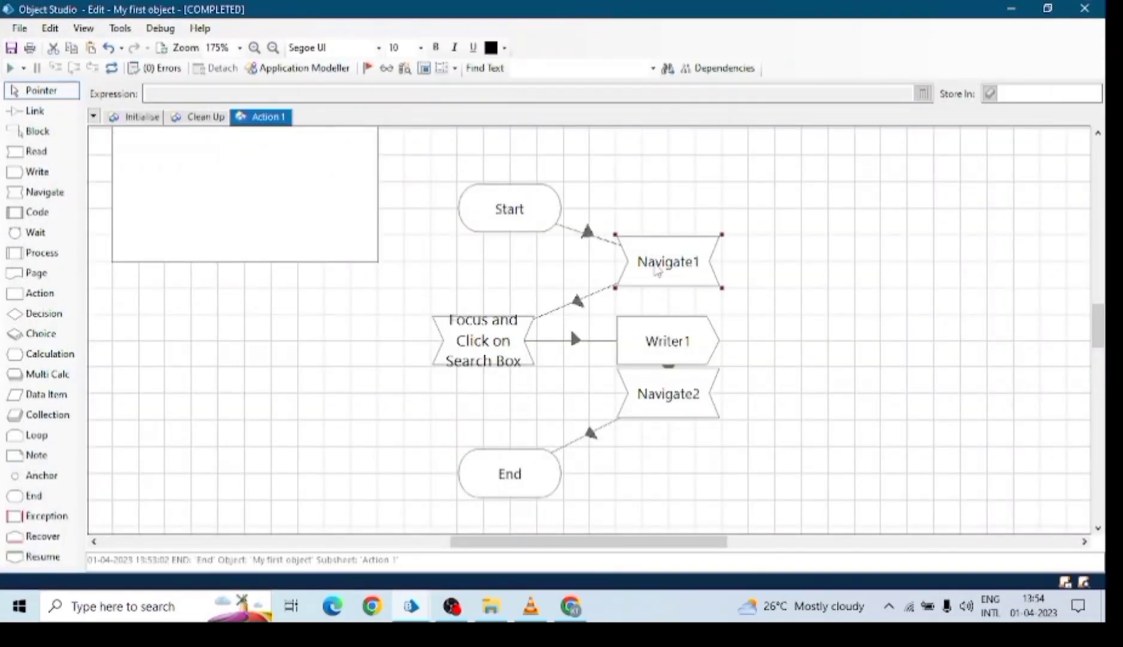
click(503, 338)
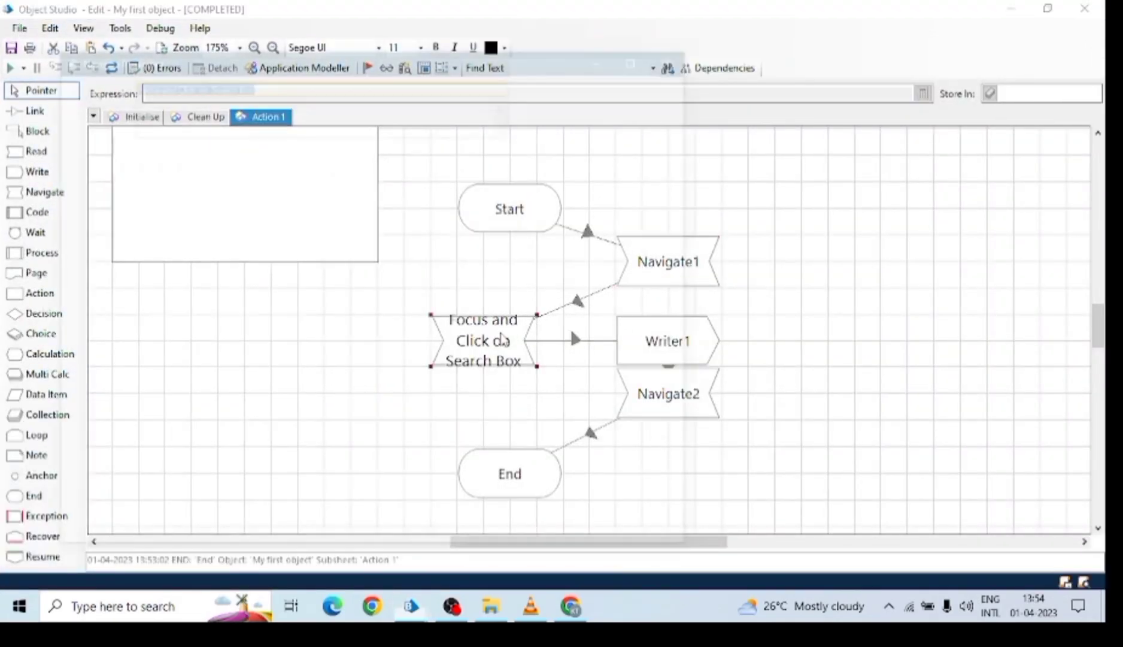
double_click(503, 339)
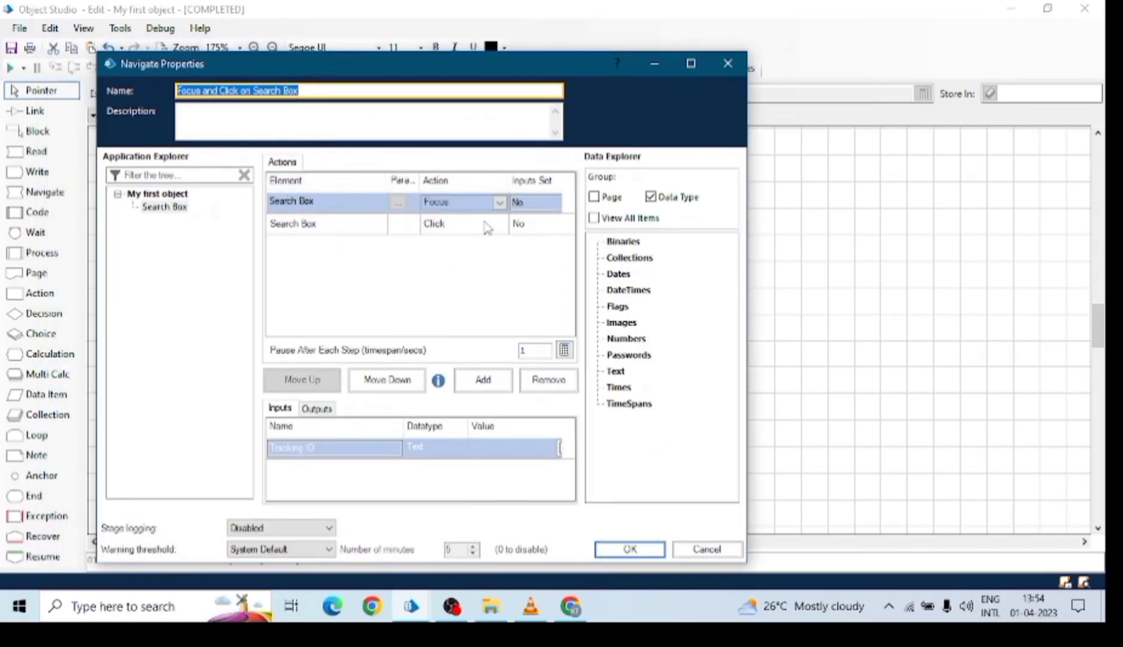
click(629, 549)
click(687, 338)
Open Navigate2's properties full screen and set the first Search Box row to Global Send Keys.
double_click(690, 413)
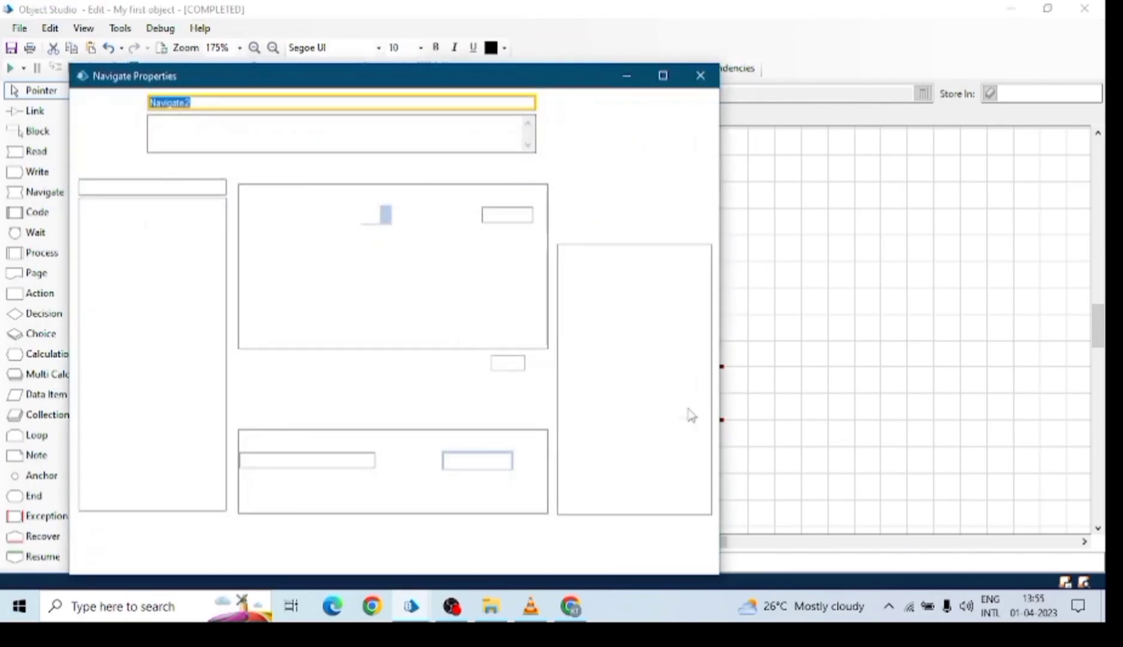
click(663, 76)
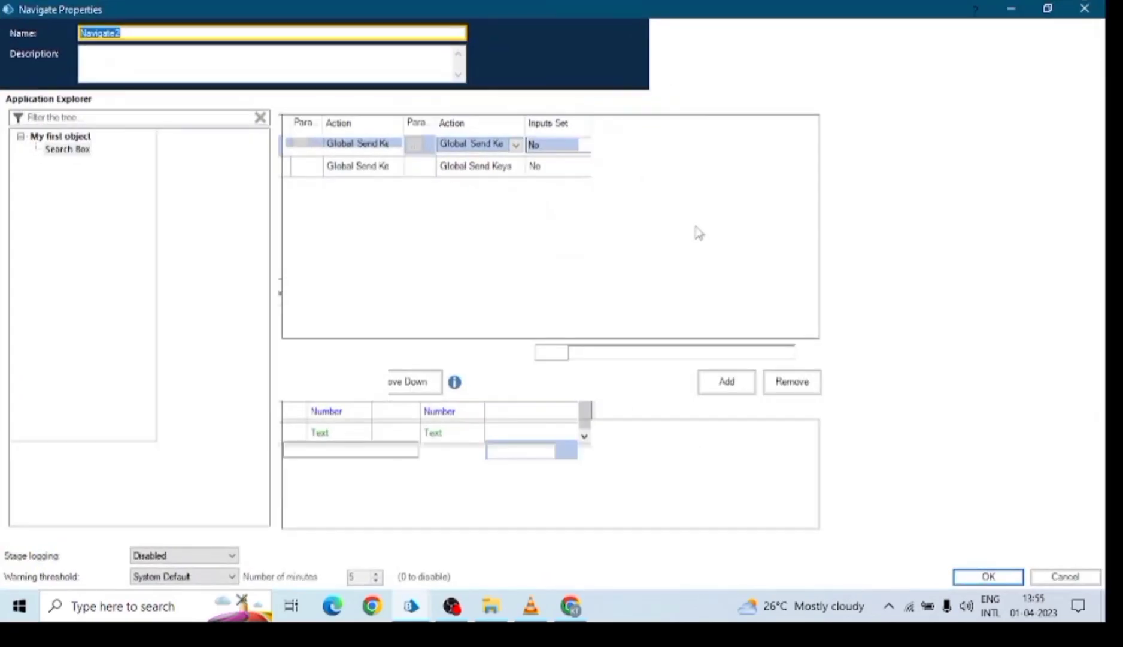
click(565, 452)
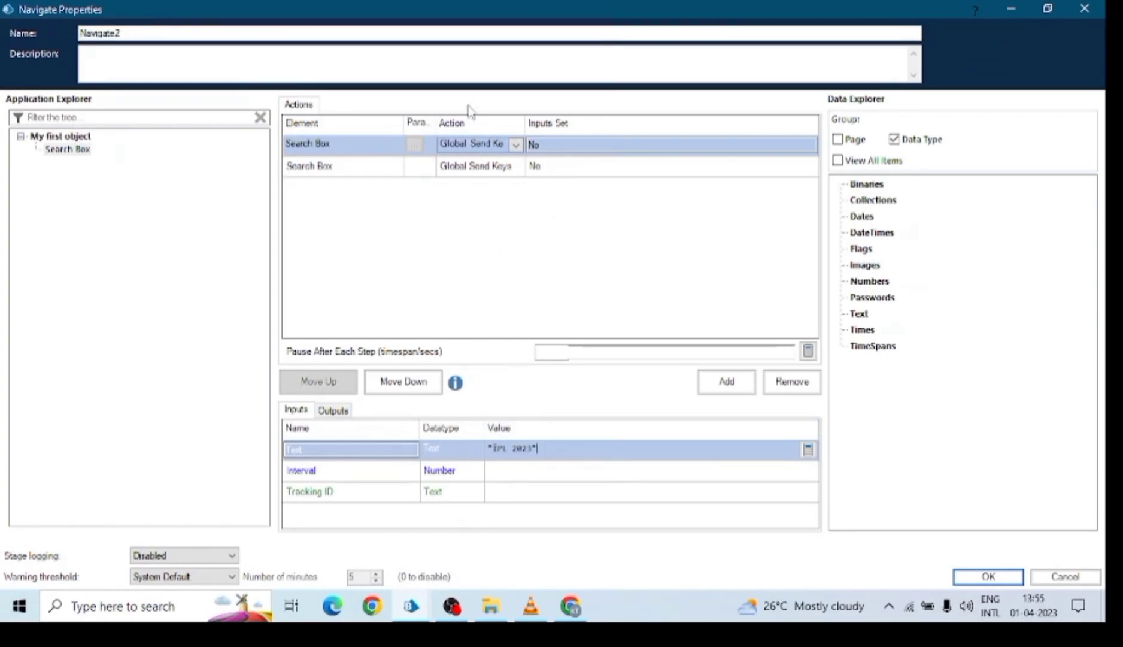
drag(555, 127, 581, 129)
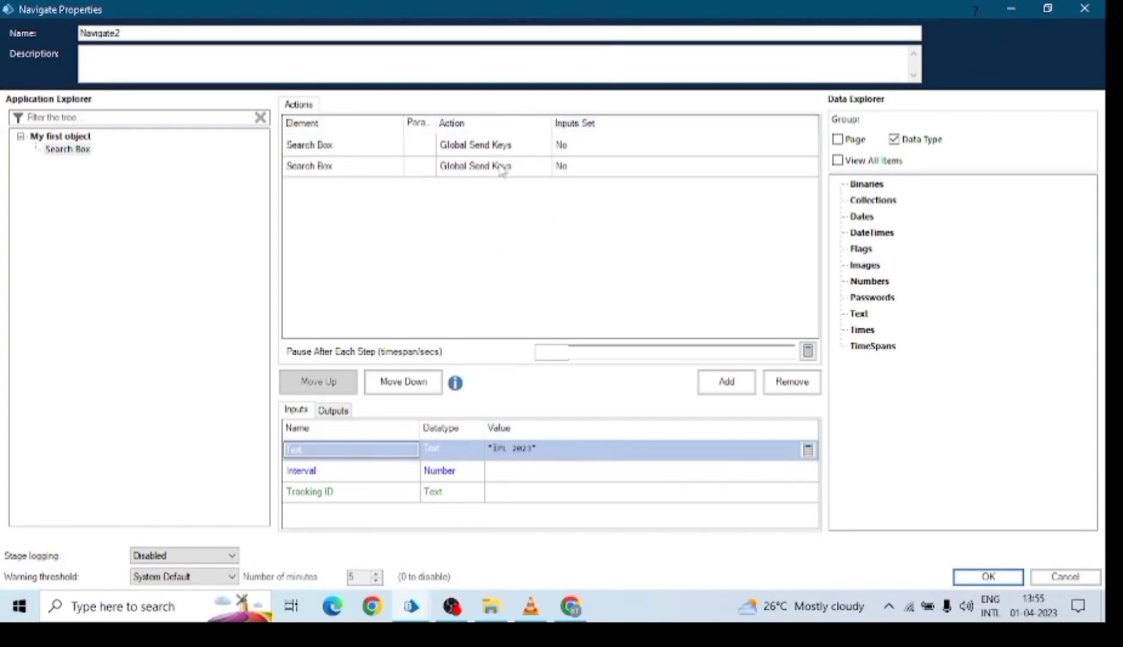
click(461, 147)
click(479, 160)
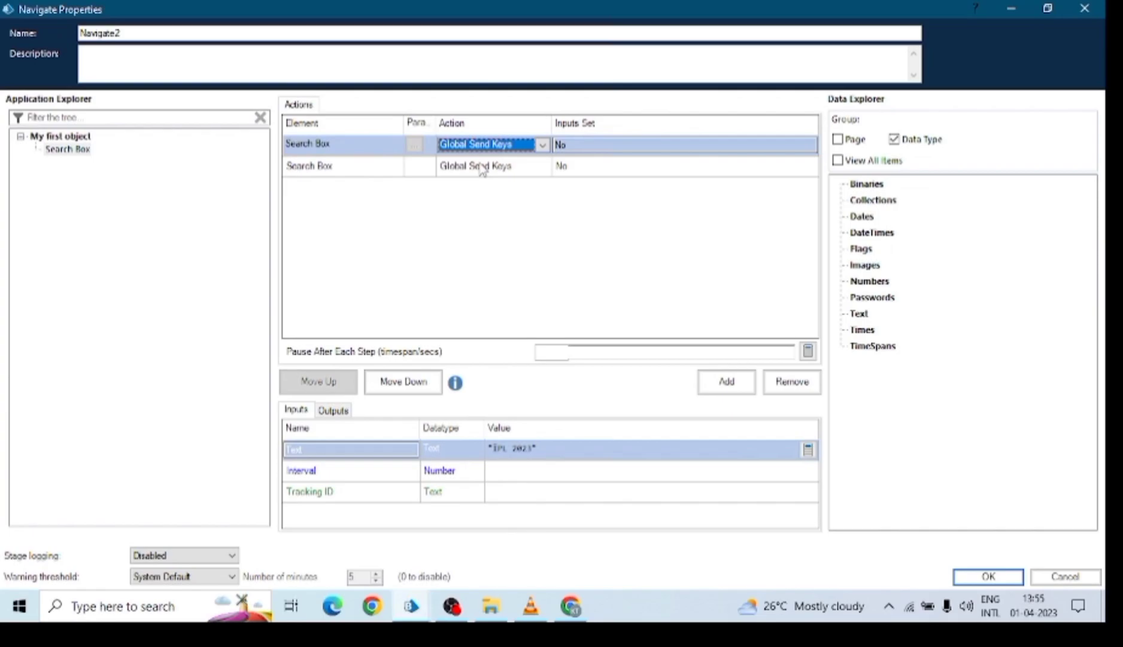
Set the second row to send "{Enter}" via Global Send Keys, verify the "IPL 2023" row, and confirm.
click(488, 173)
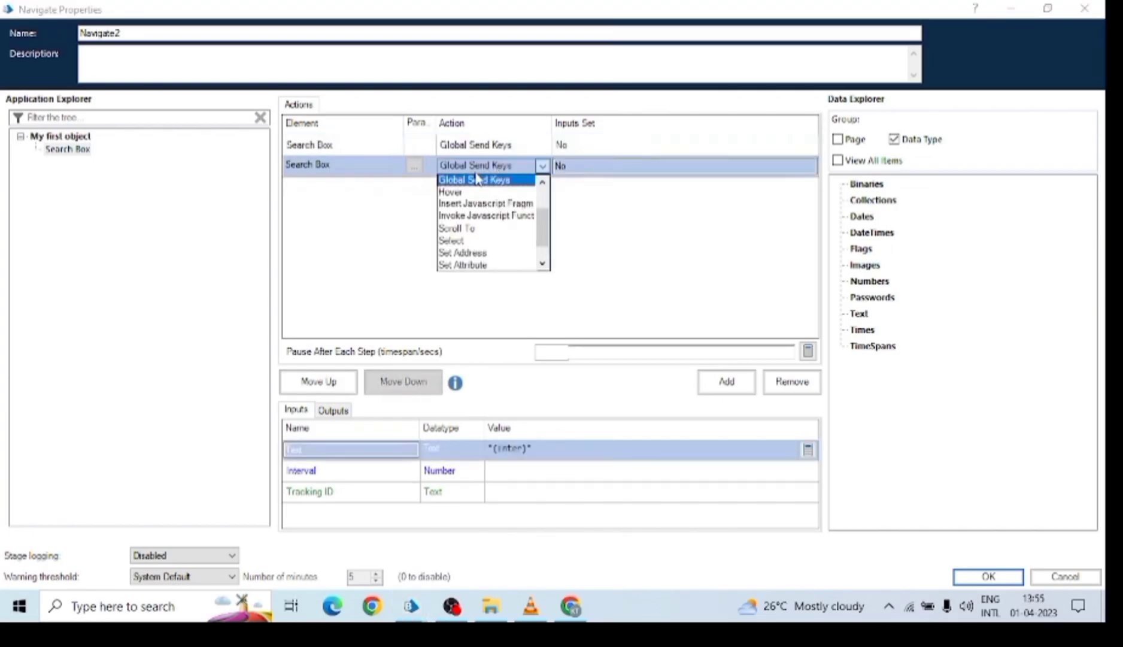
click(558, 447)
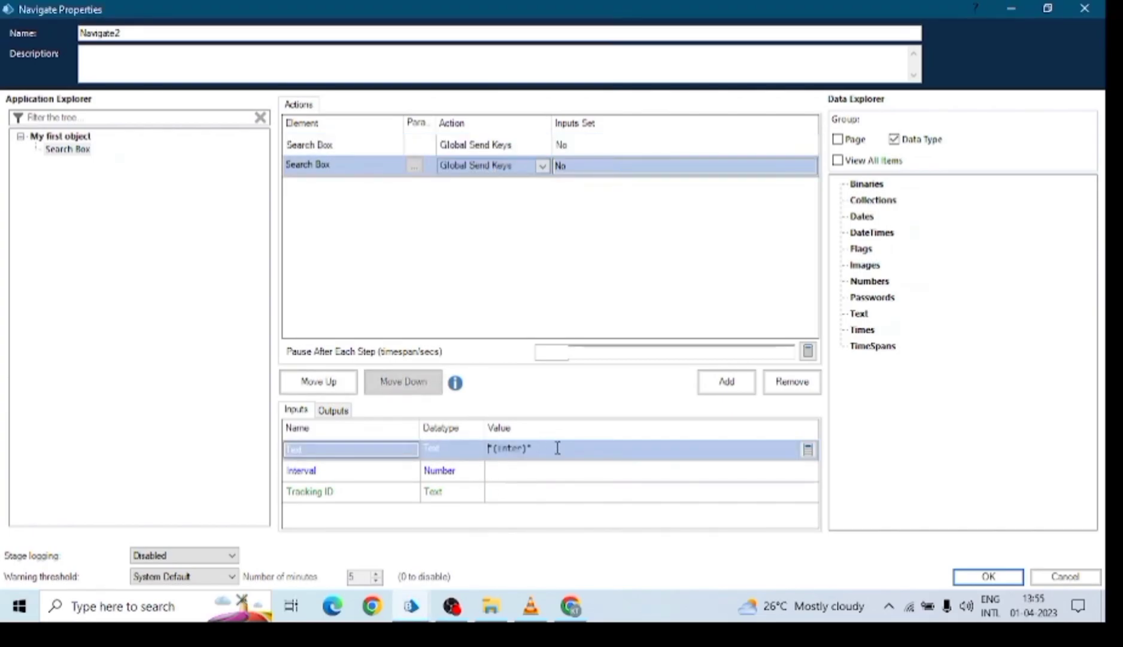
text("{Enter}")
drag(555, 450, 518, 449)
click(499, 451)
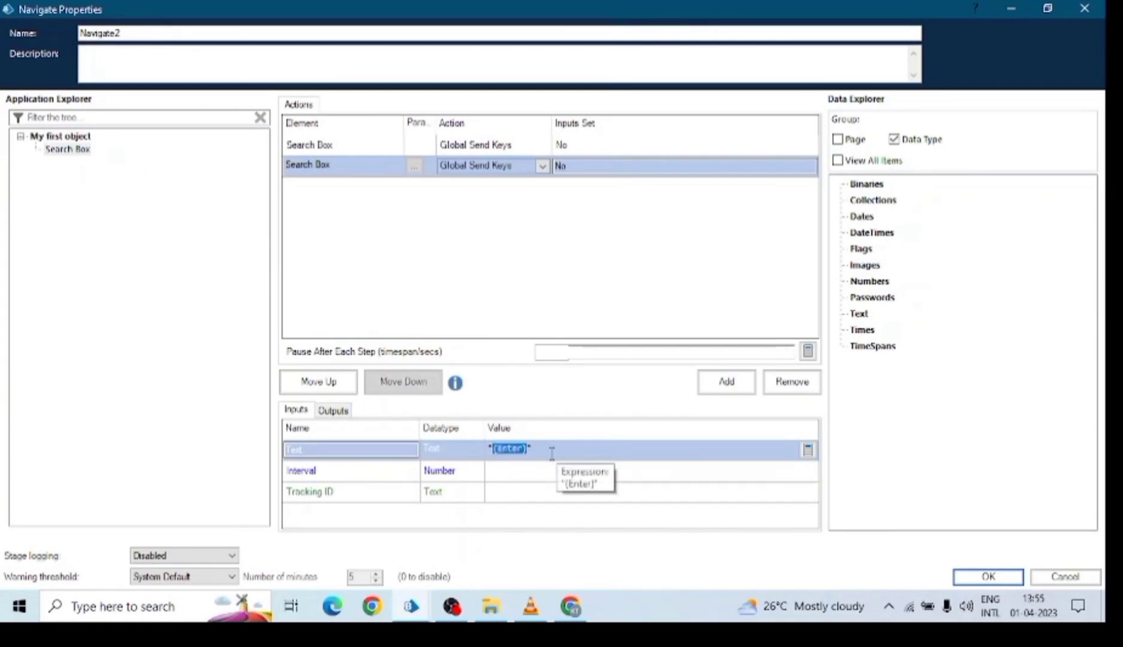
click(476, 145)
click(500, 147)
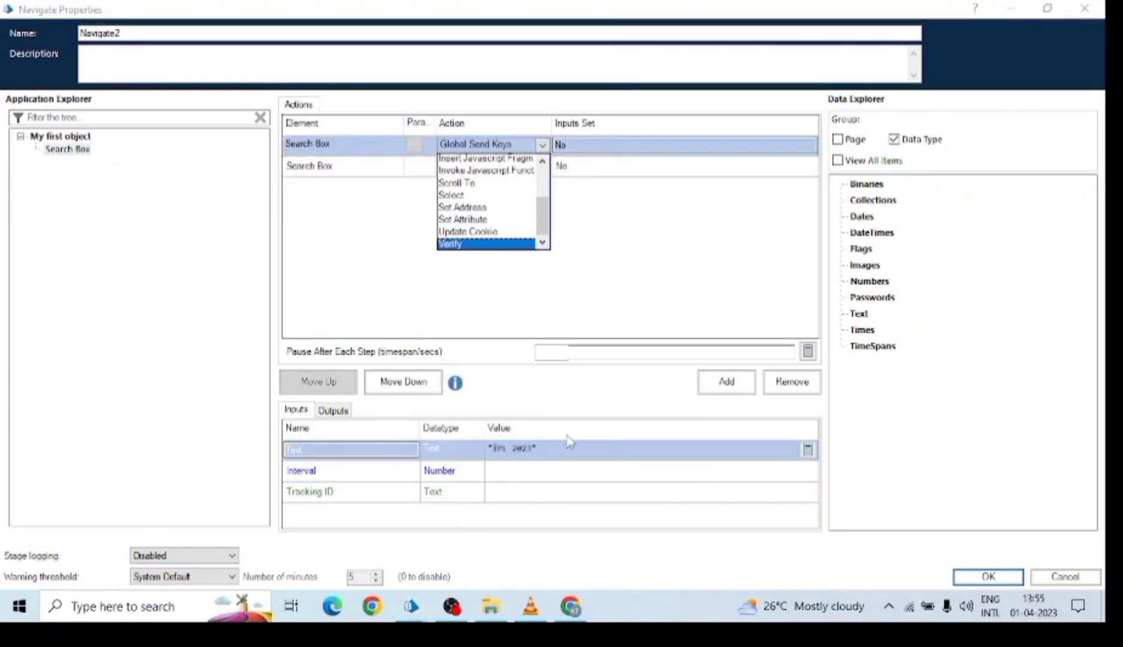
click(560, 458)
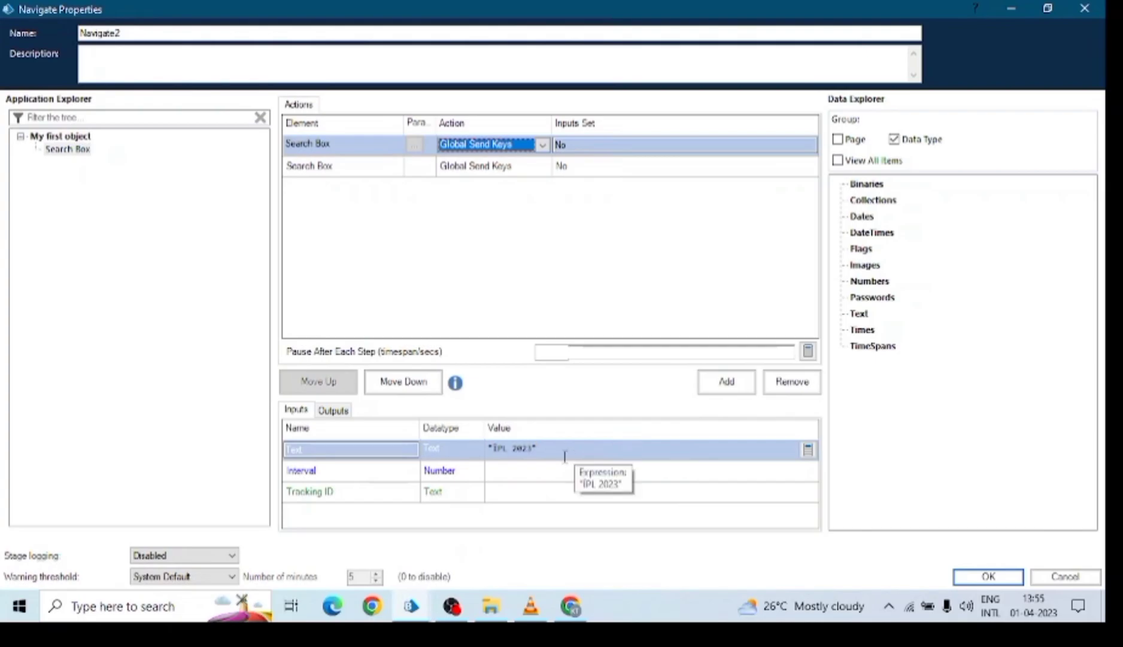
click(976, 577)
Delete the Writer1 stage and link Focus and Click on Search Box to Navigate2.
click(696, 341)
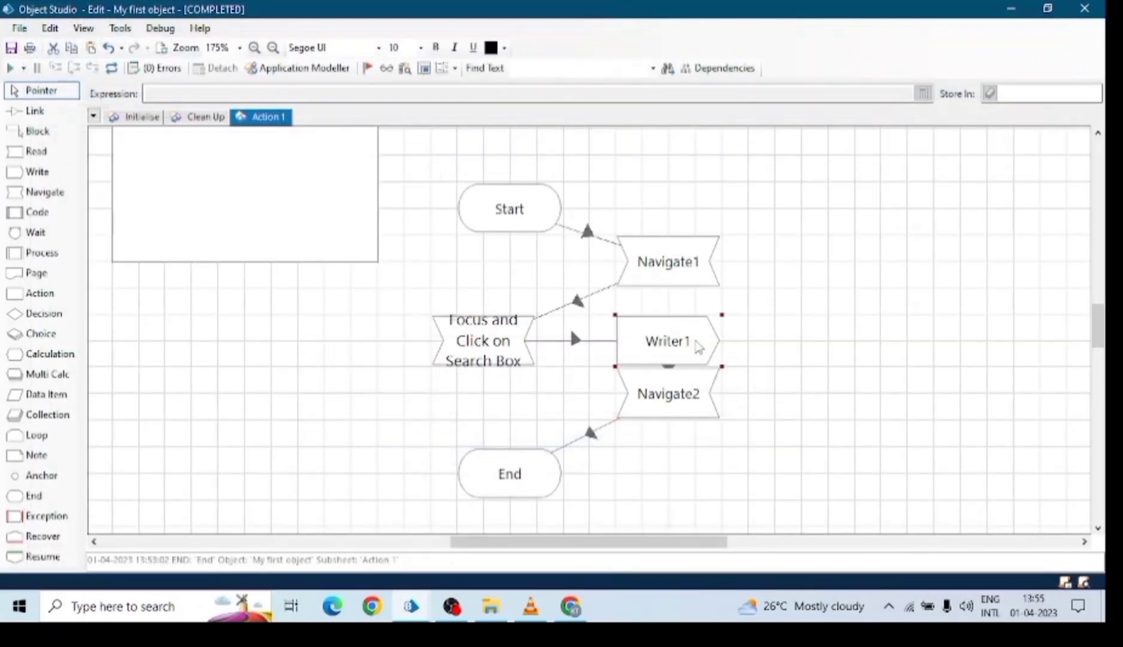
key(Delete)
click(35, 111)
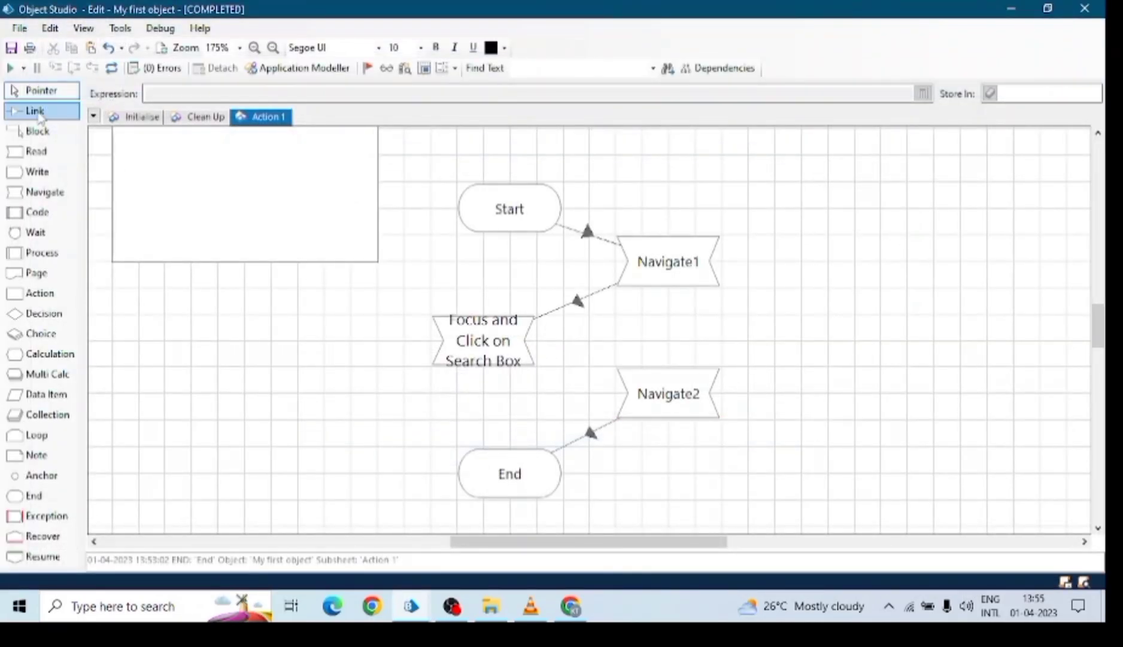
drag(520, 358, 638, 391)
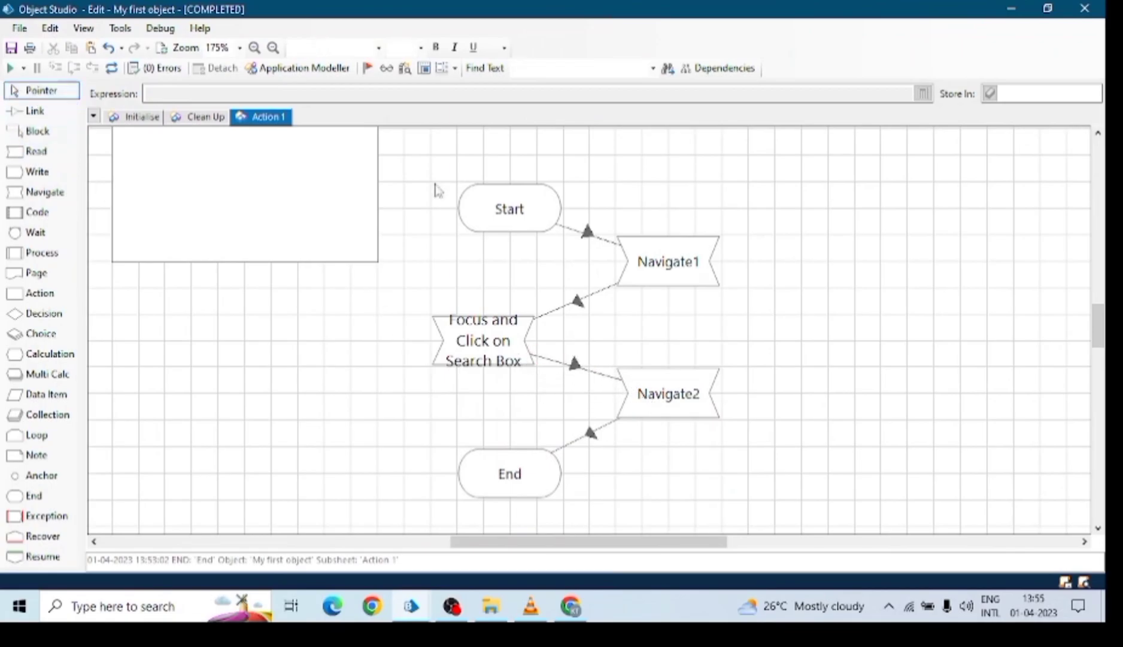
Rename Navigate1 to Attach and align it directly below Start.
click(667, 263)
double_click(668, 263)
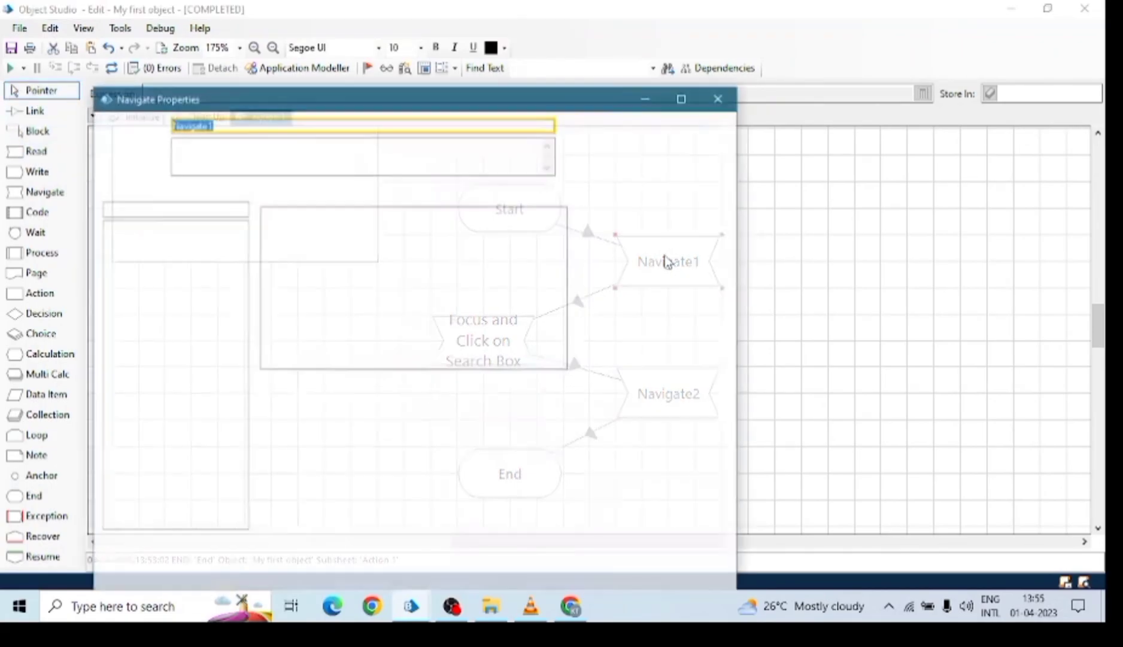
text(Attach)
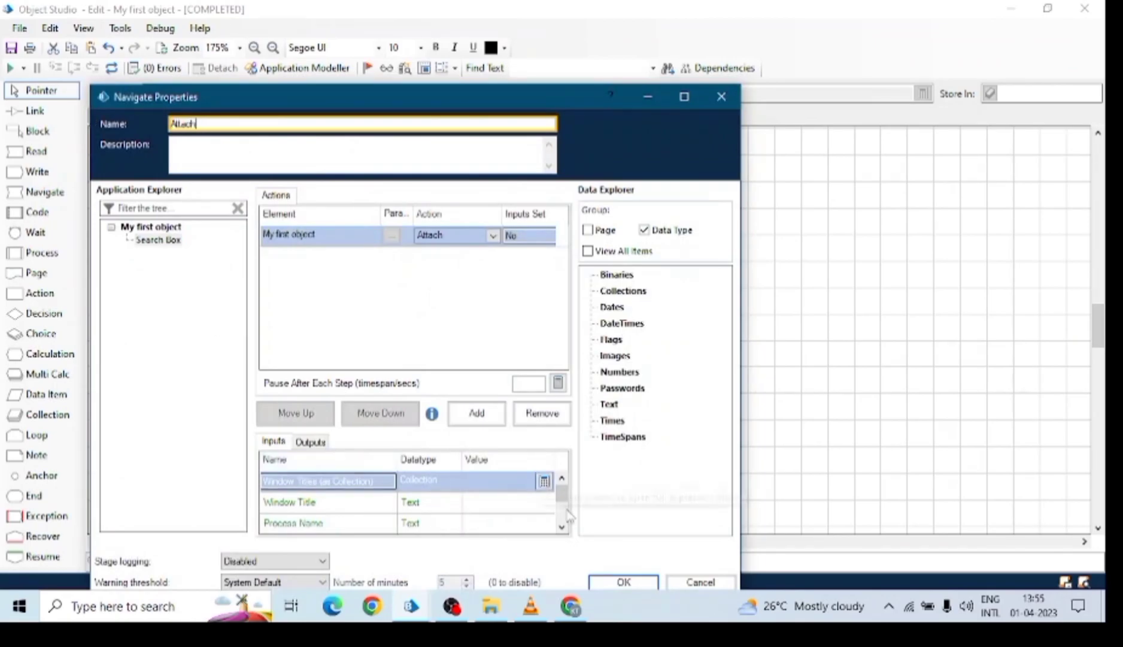
click(623, 582)
drag(500, 197, 480, 183)
drag(673, 263, 503, 268)
Rename Navigate2 to Write Text, detach the object, and shrink Object Studio over Google.
click(654, 400)
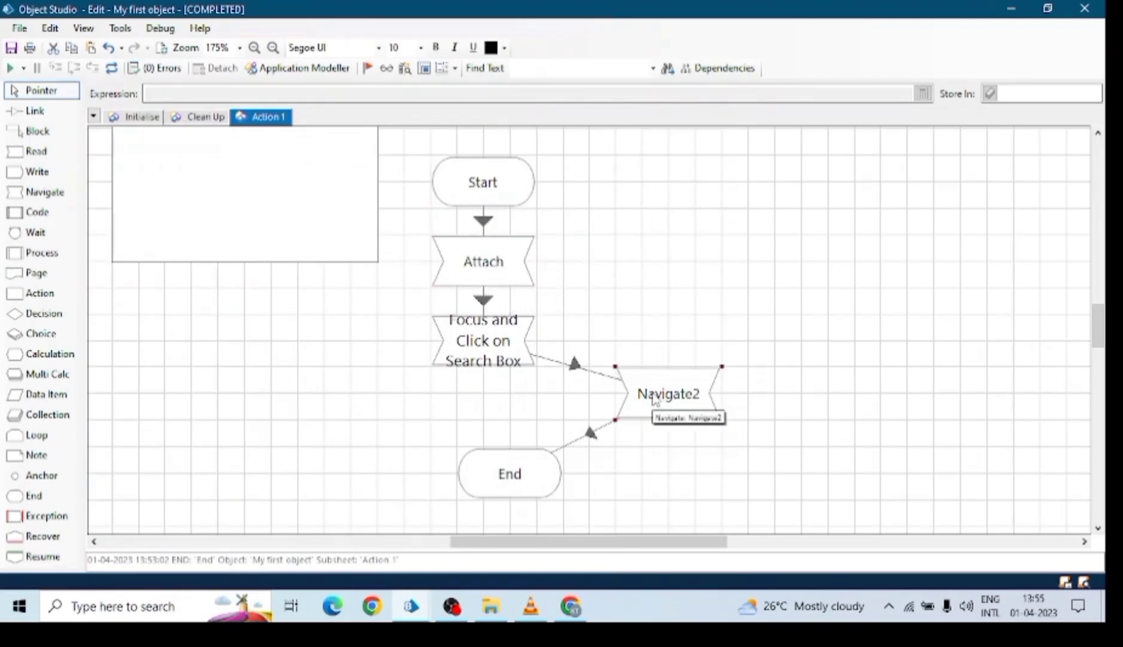
double_click(654, 400)
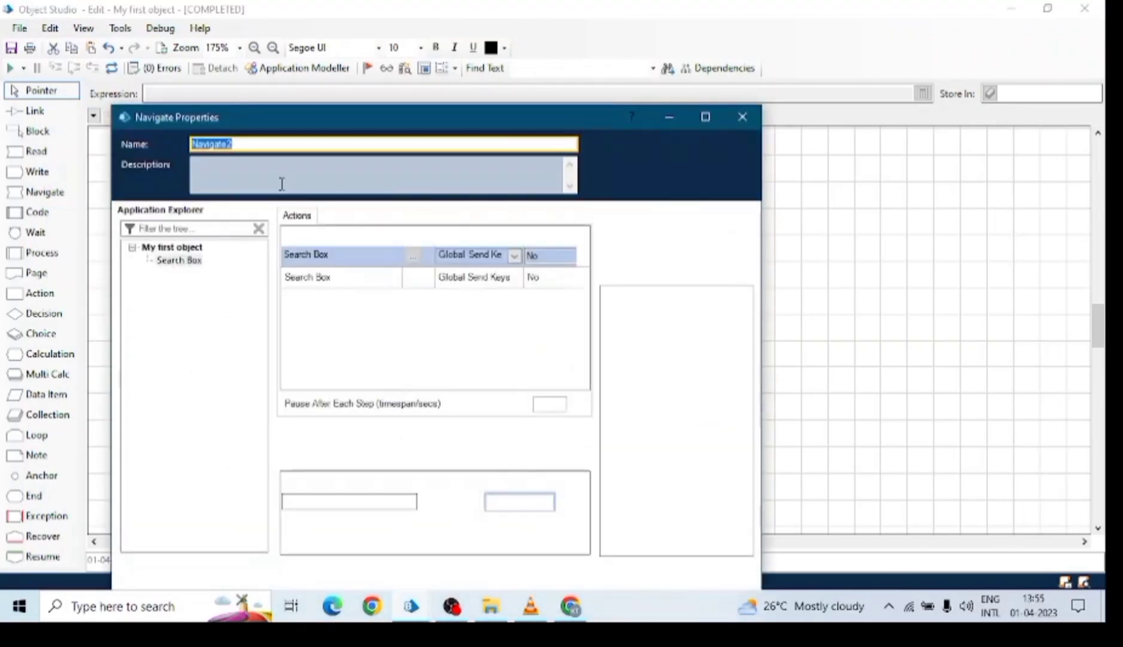
text(Write Text)
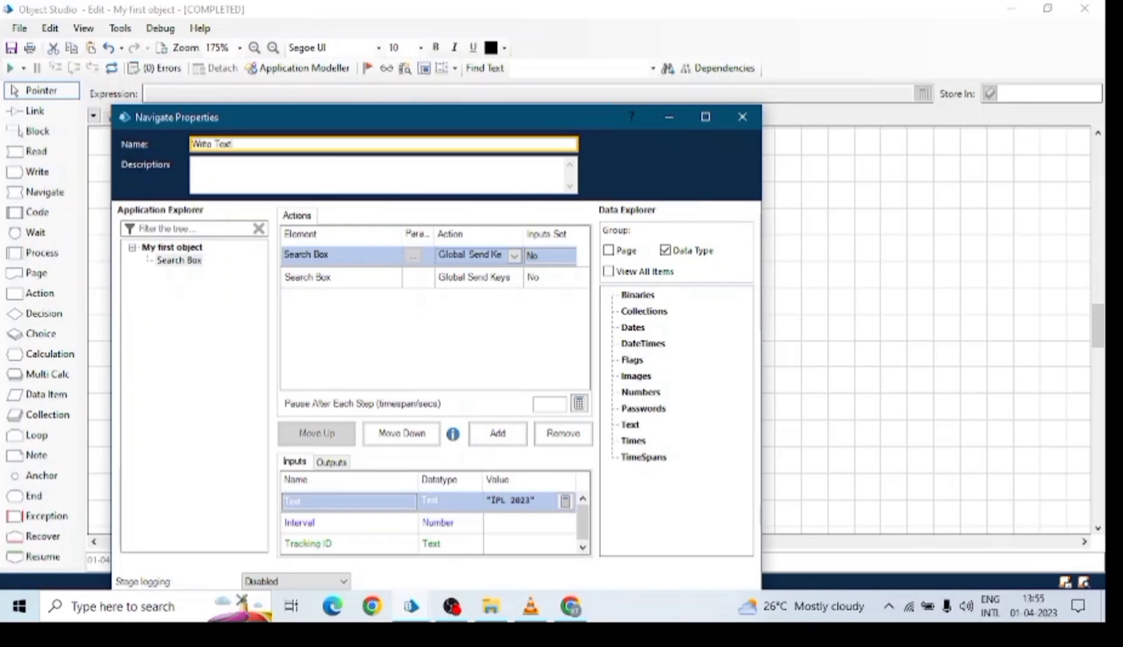
drag(388, 110, 425, 75)
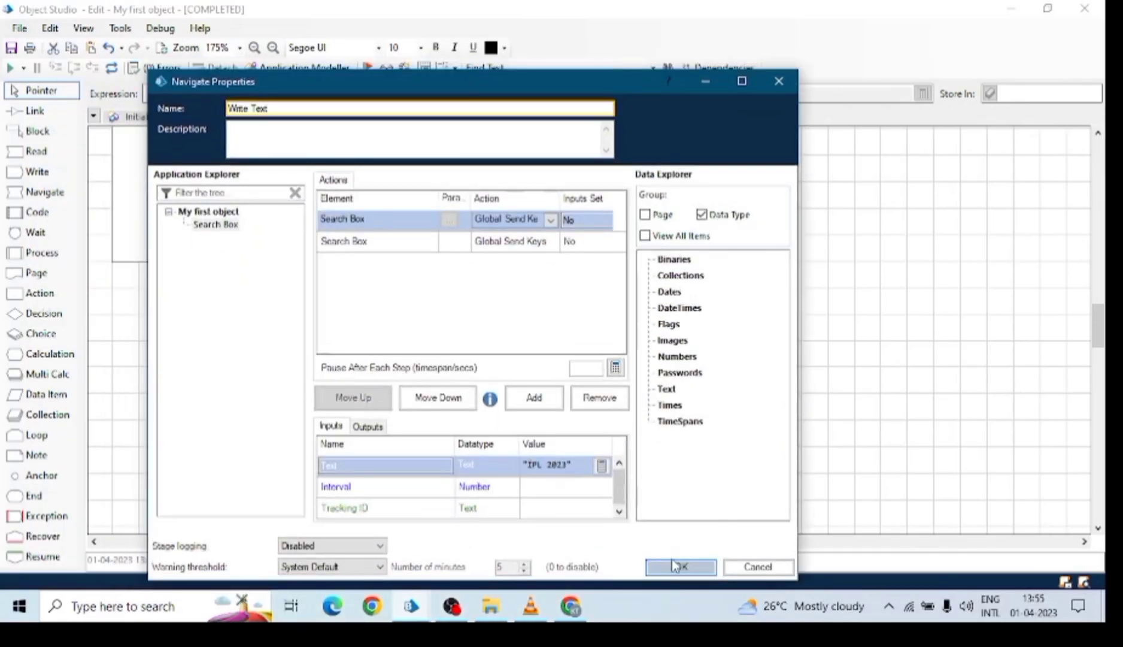
click(675, 566)
click(214, 68)
click(1048, 9)
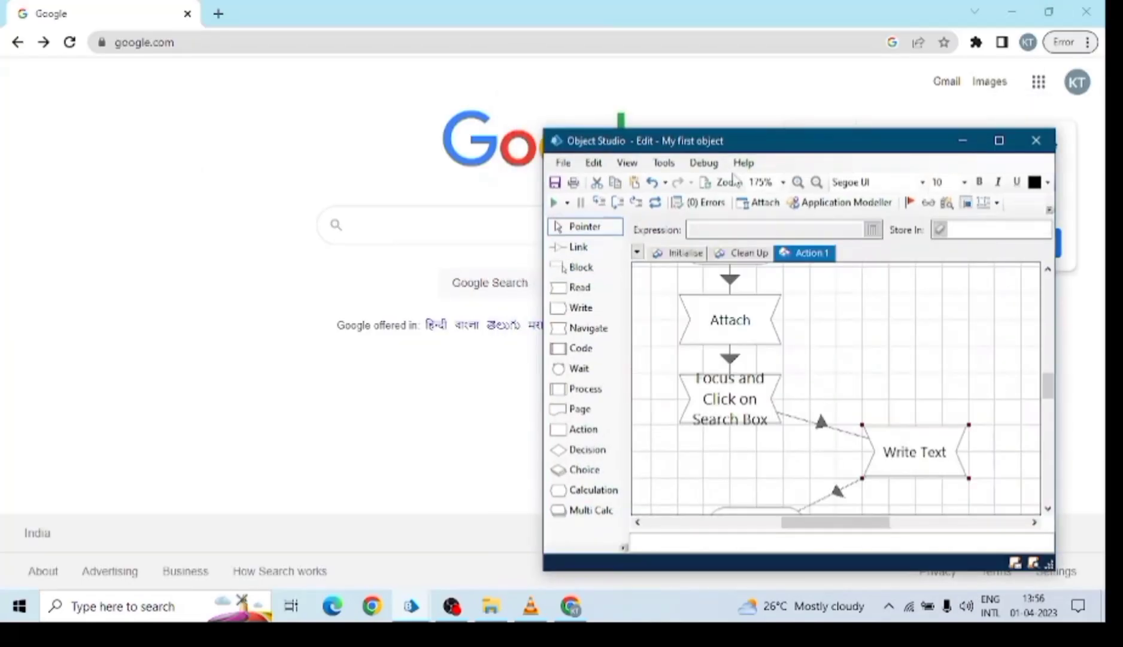
Run the Action 1 flow once, then reset it.
drag(822, 150, 832, 143)
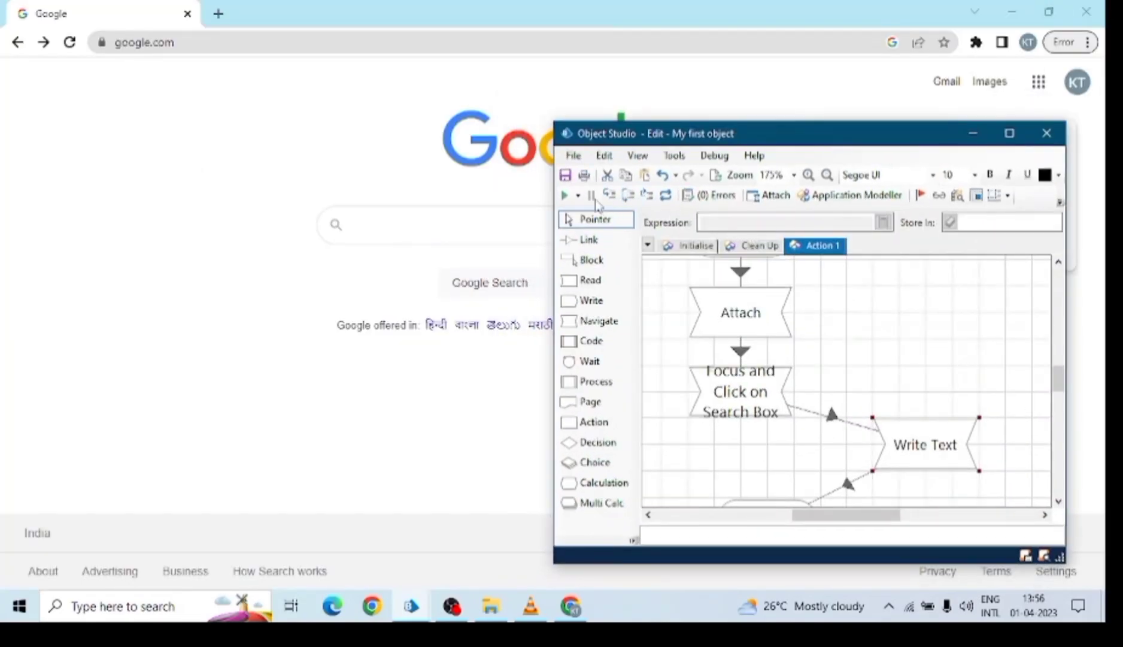
click(565, 196)
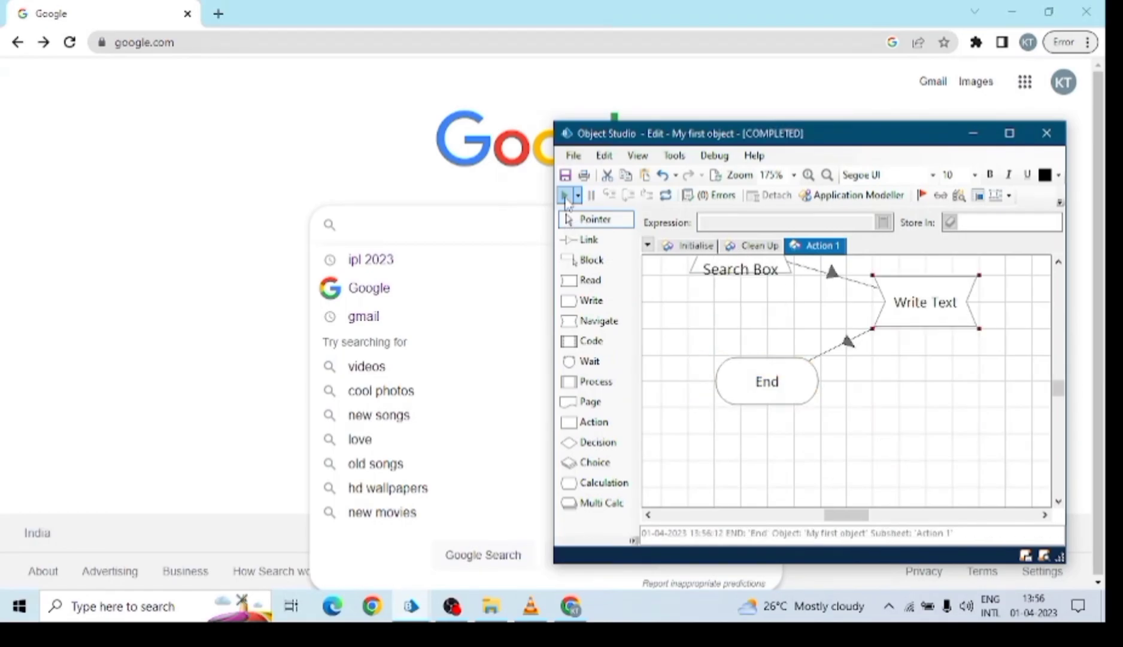
click(666, 195)
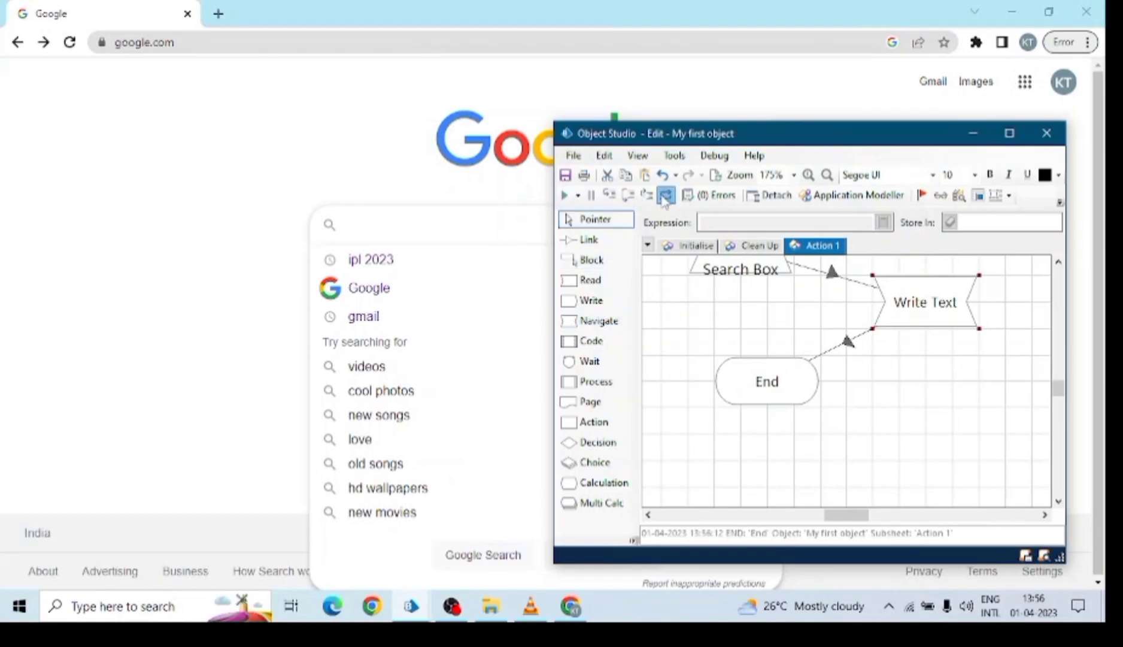
click(210, 186)
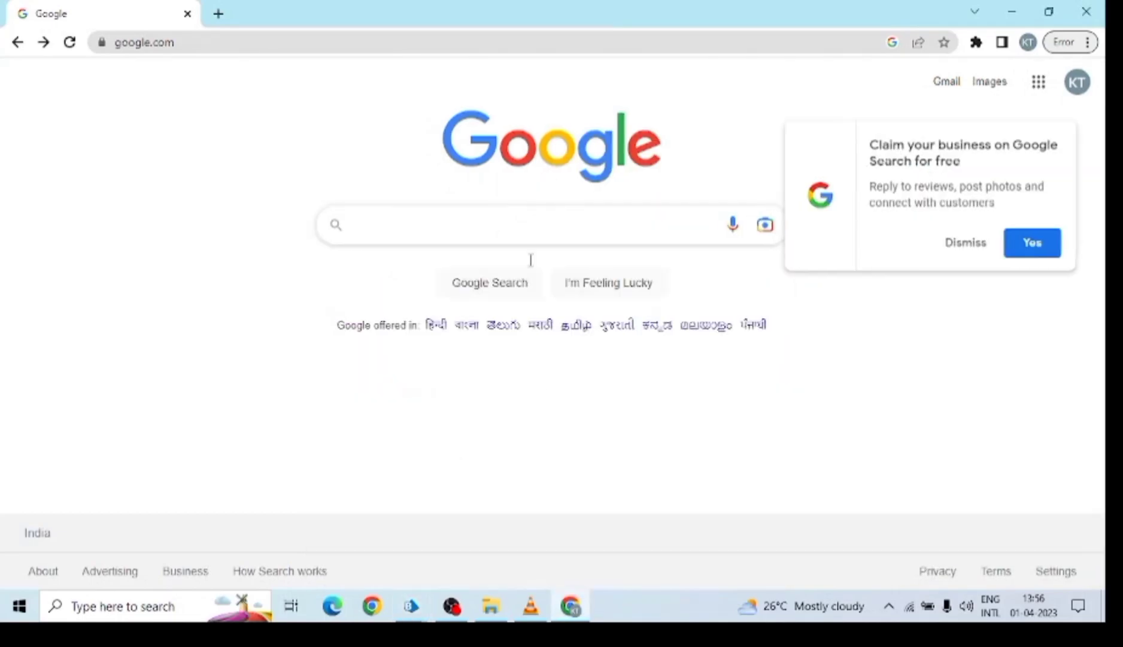
Rerun Action 1, dismiss the 'Already connected' error, and search Google for IPL 2023.
mouse_move(410, 606)
click(584, 533)
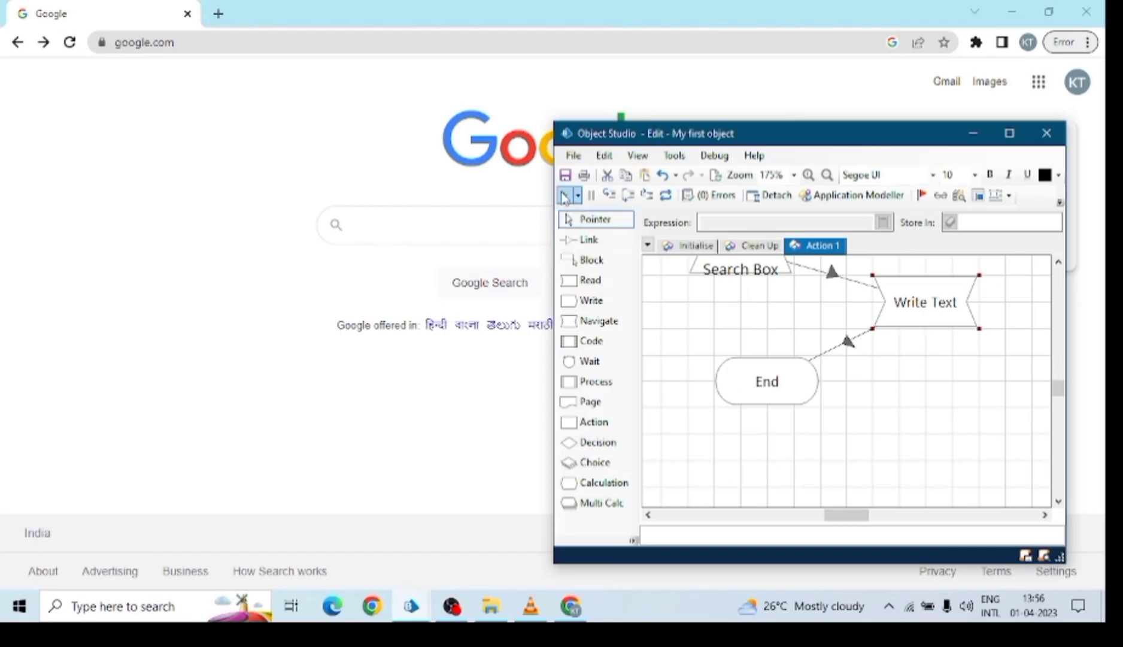
click(564, 195)
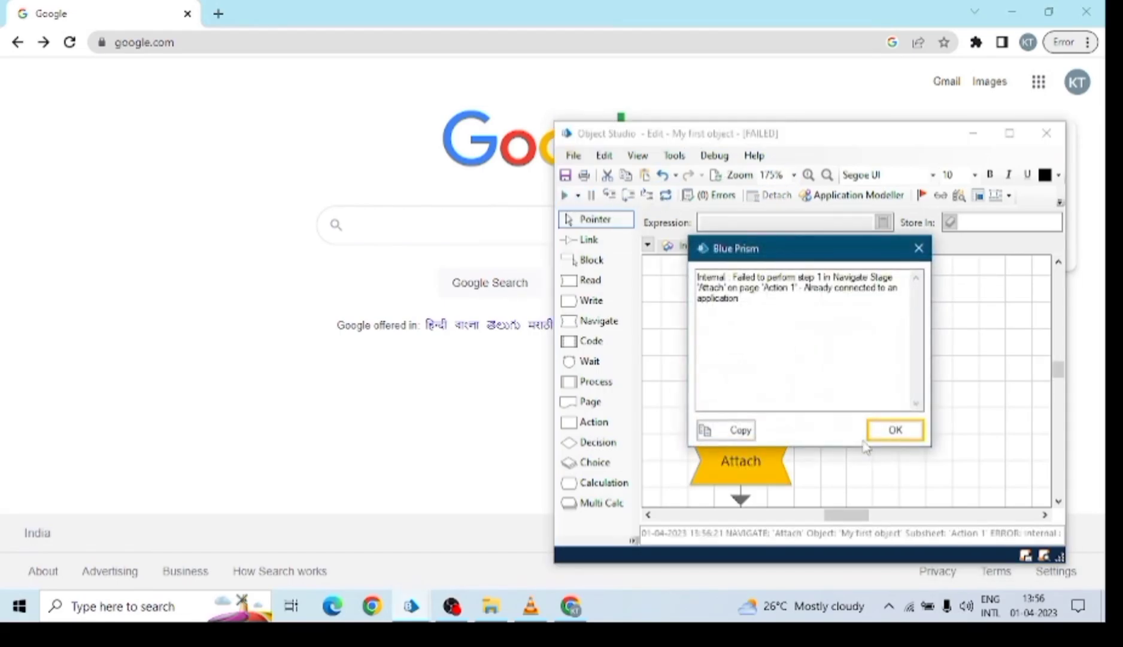
click(896, 436)
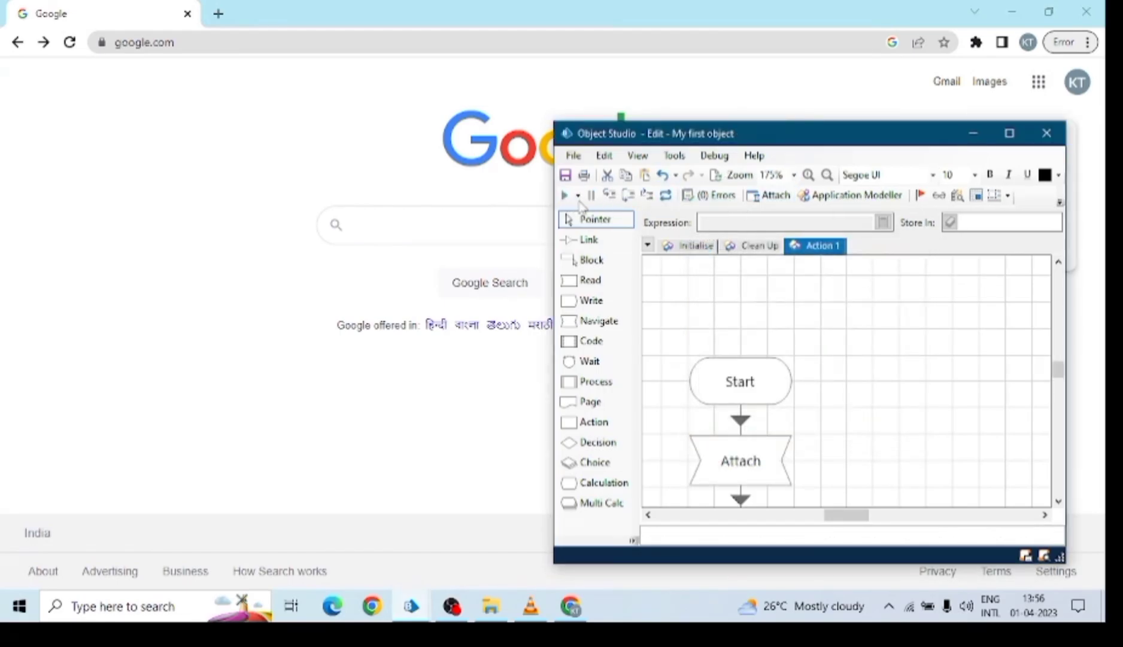
click(564, 196)
click(974, 133)
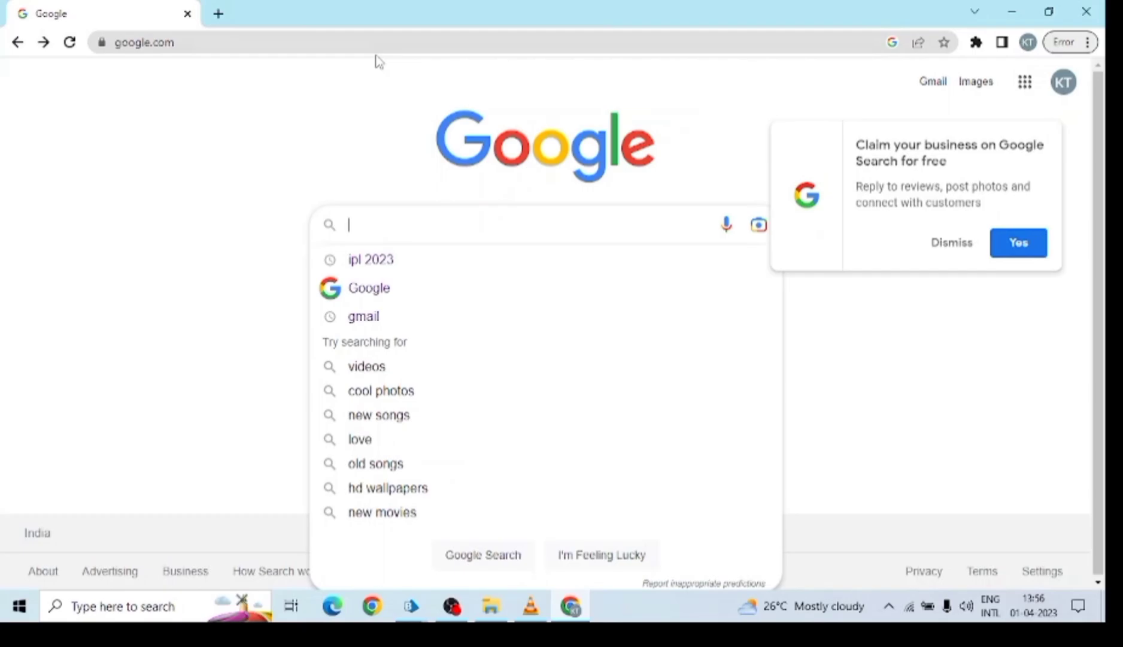
text(IPL 2023)
key(Return)
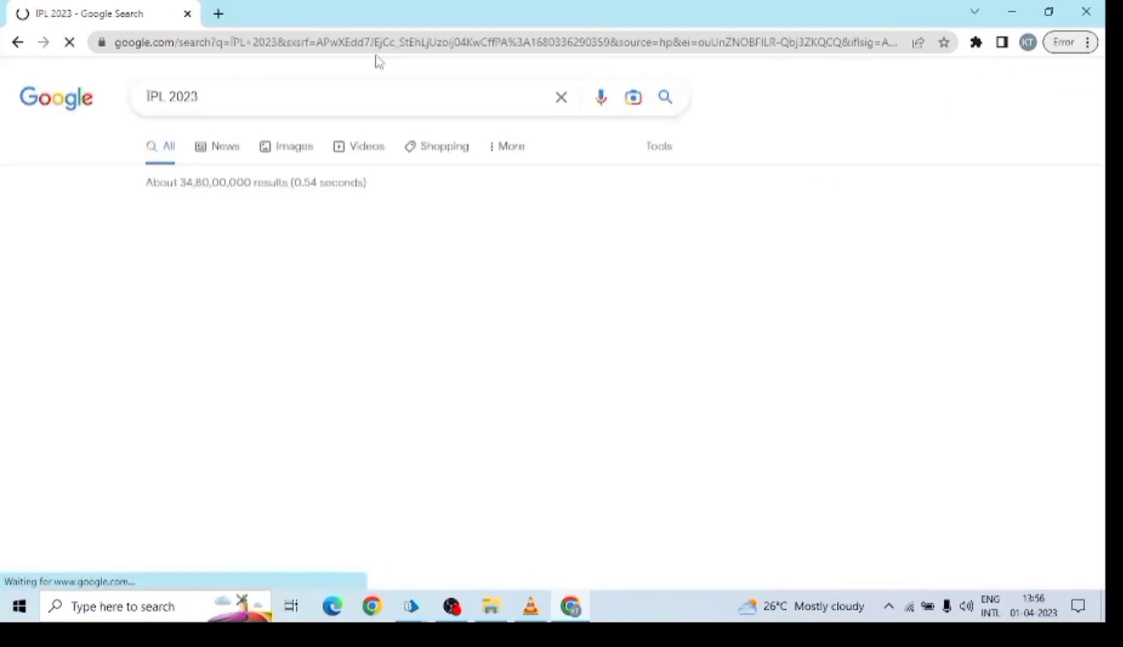
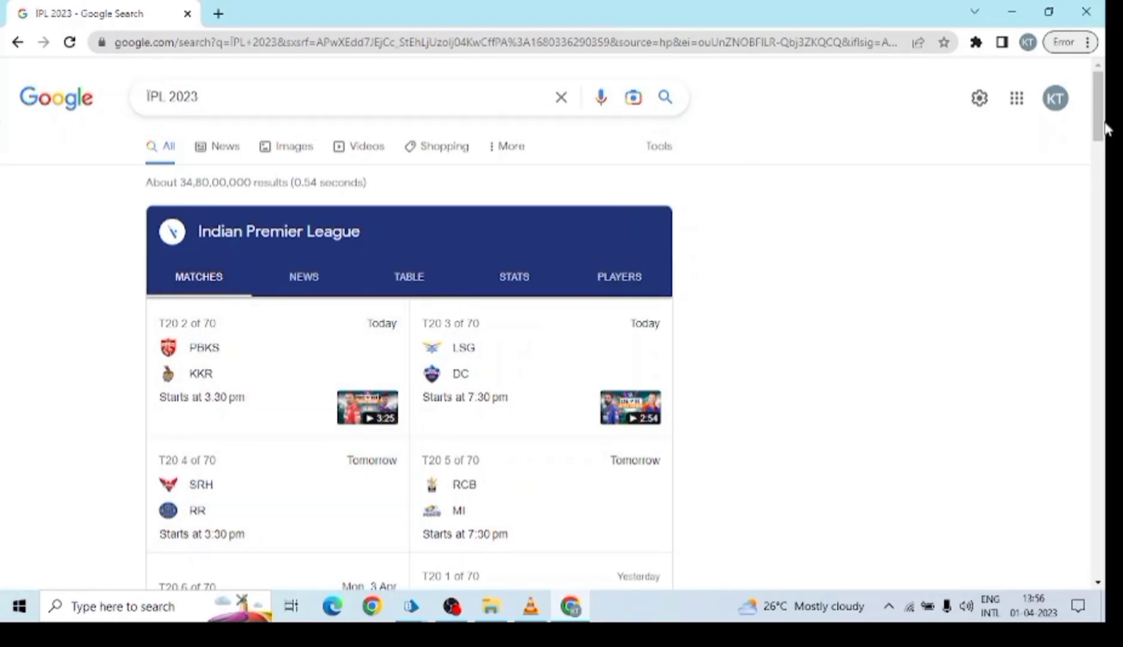
Highlight the IPL 2023 results-count line, then bring Object Studio back in front.
scroll(1108, 229, down, 3)
drag(1107, 229, 1100, 161)
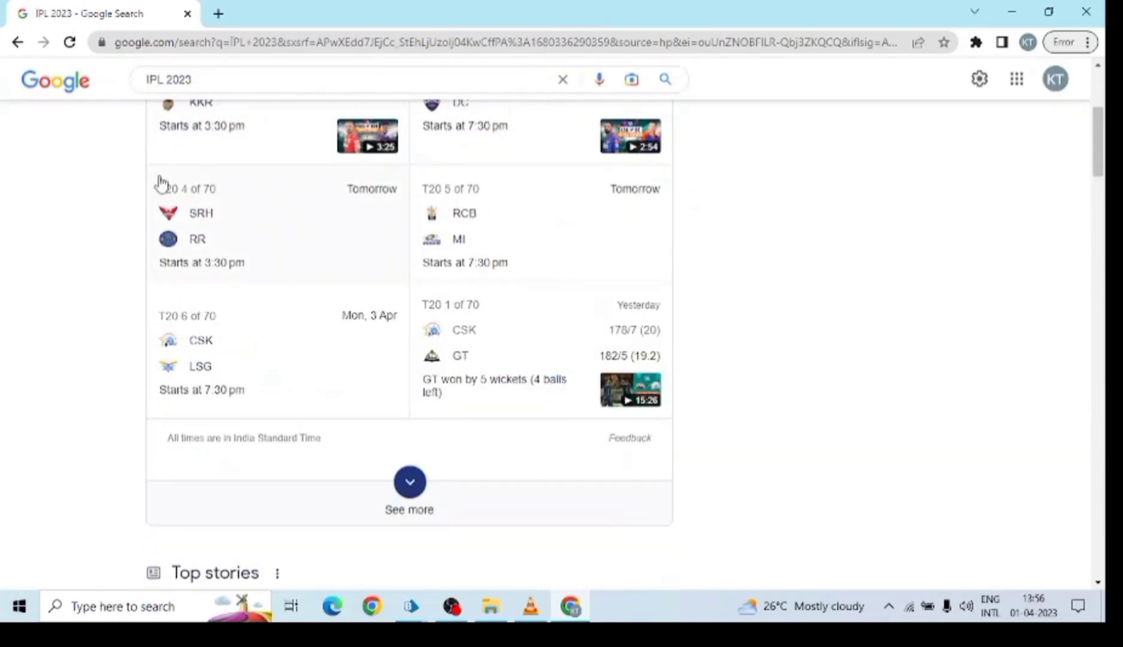
scroll(170, 182, up, 5)
drag(146, 182, 374, 190)
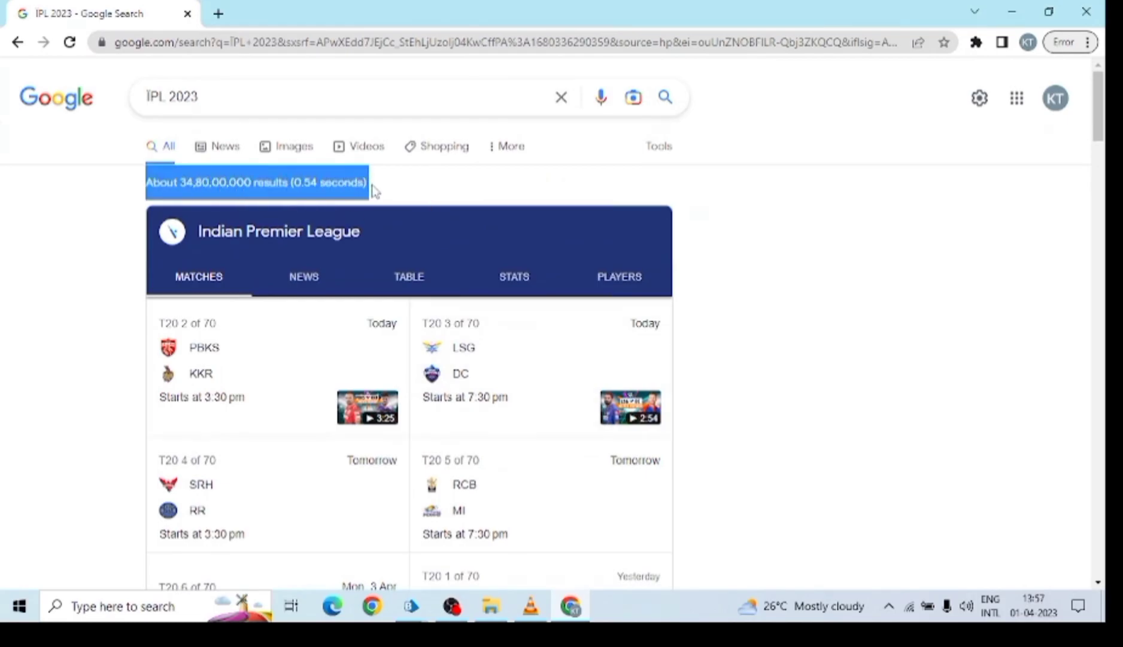
click(411, 606)
click(572, 539)
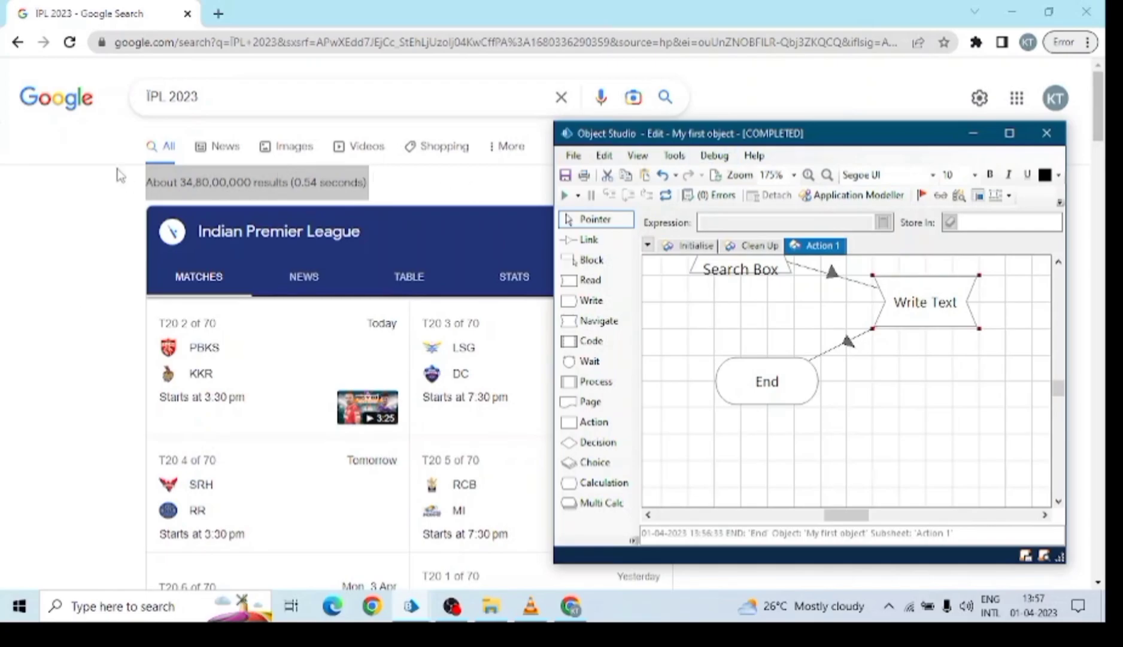
Maximize Object Studio and line Write Text up above the End stage.
click(1009, 133)
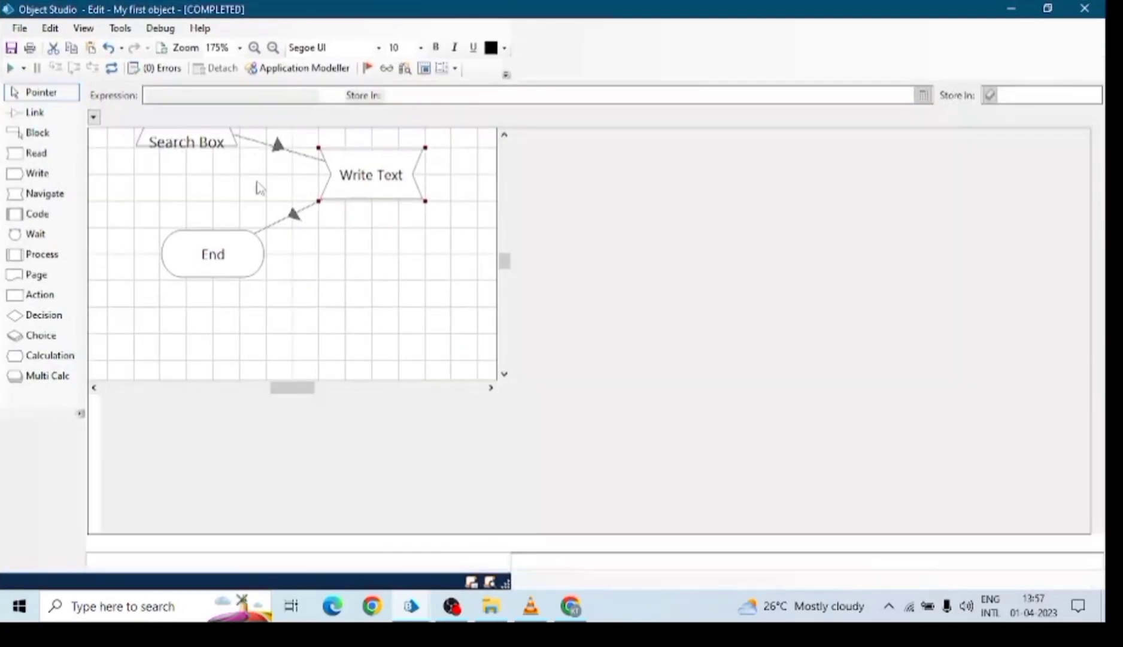
drag(550, 350, 527, 434)
drag(698, 249, 494, 291)
Add Element1 in Application Modeller, identified as the Google results-count line (Web ID result-stats).
click(272, 71)
click(335, 146)
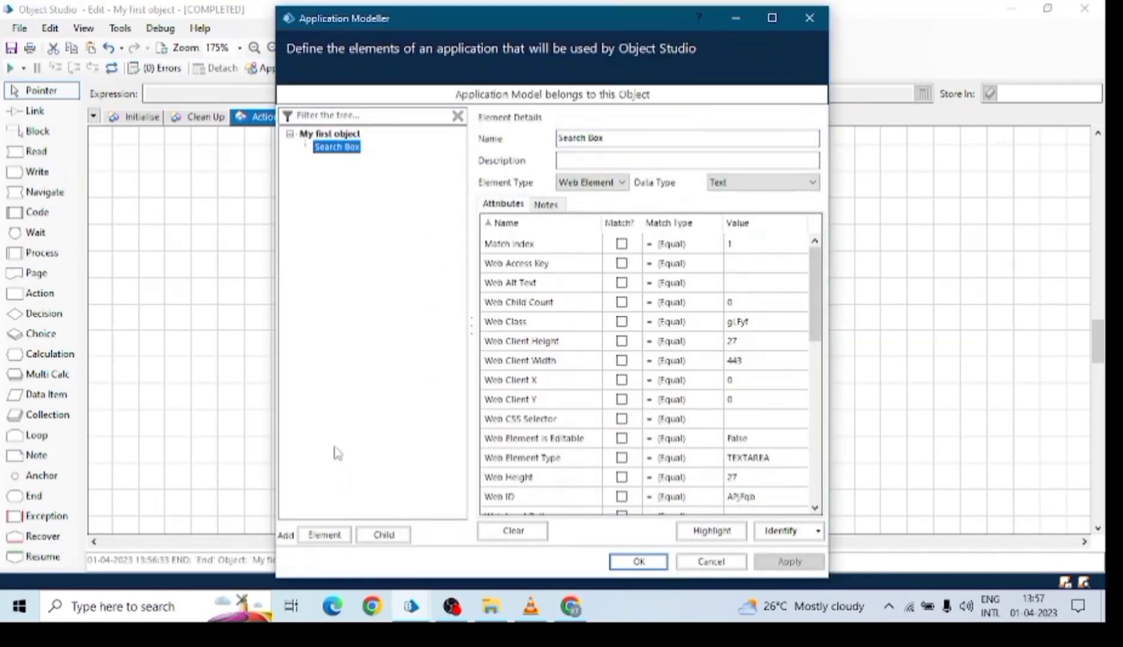
click(323, 535)
click(778, 531)
click(1012, 9)
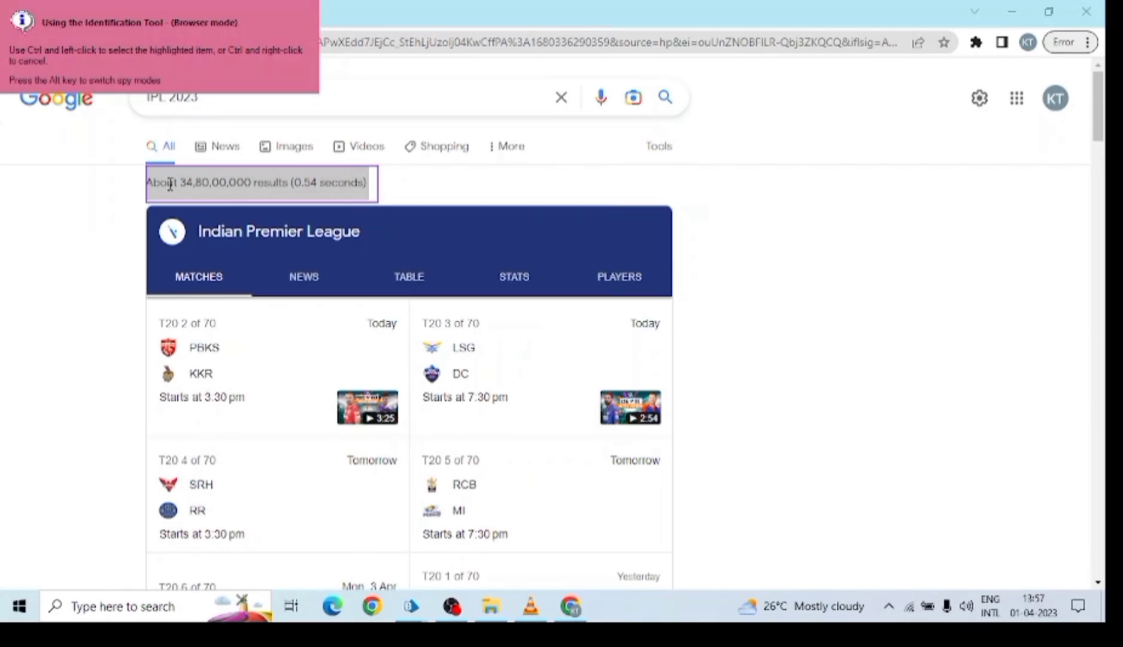
ctrl+click(172, 206)
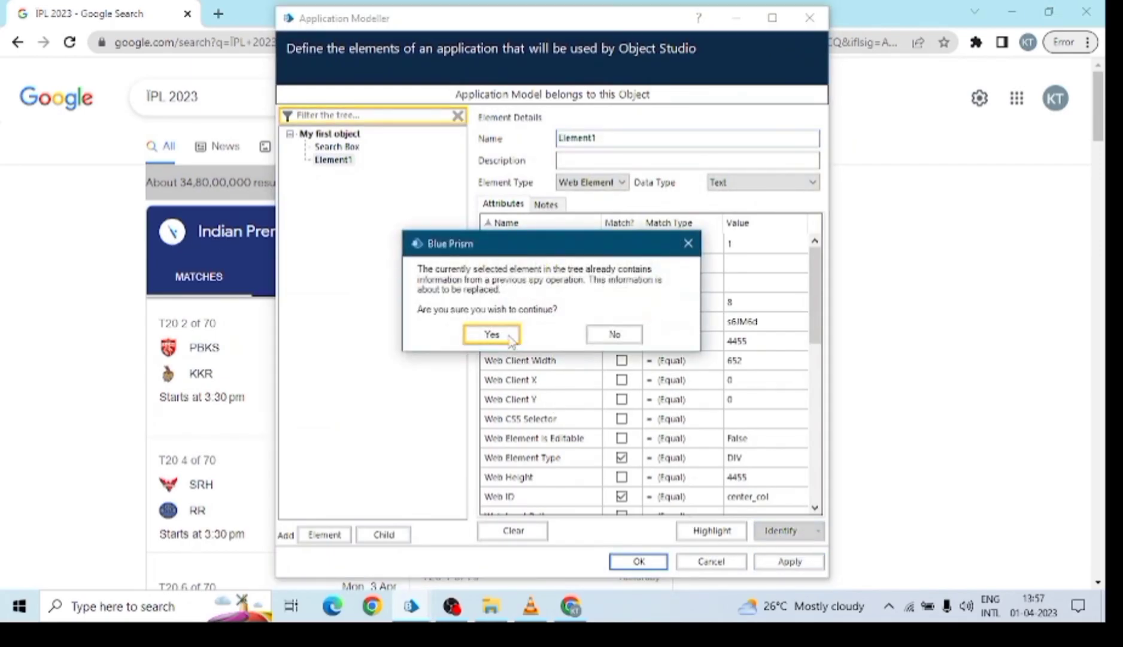
click(508, 335)
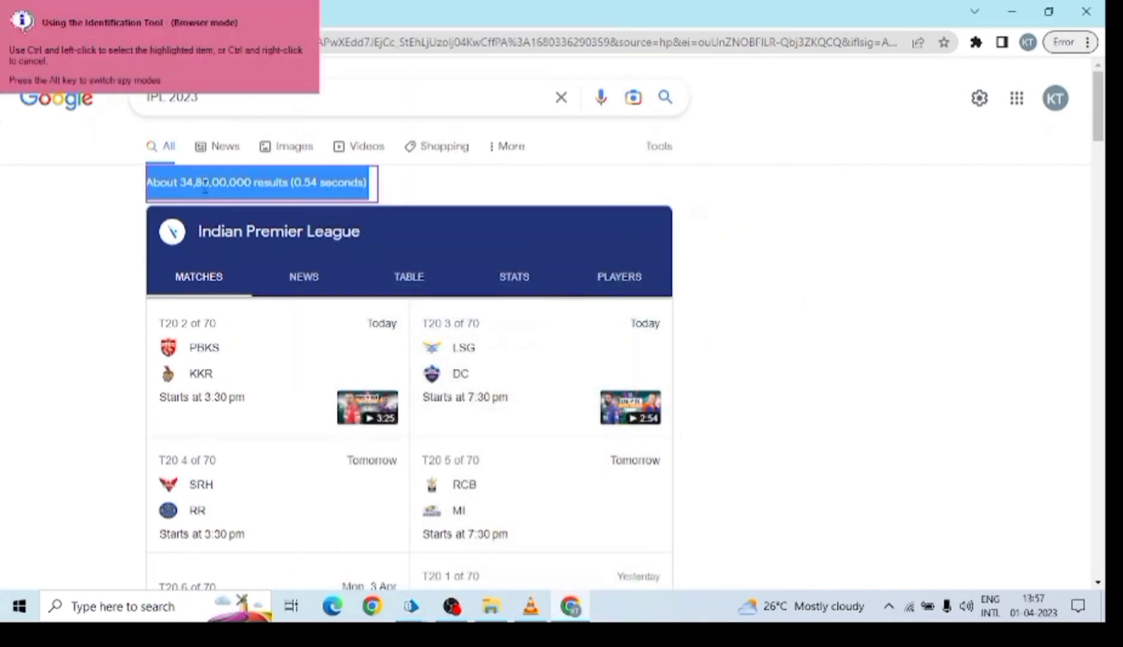
ctrl+click(204, 187)
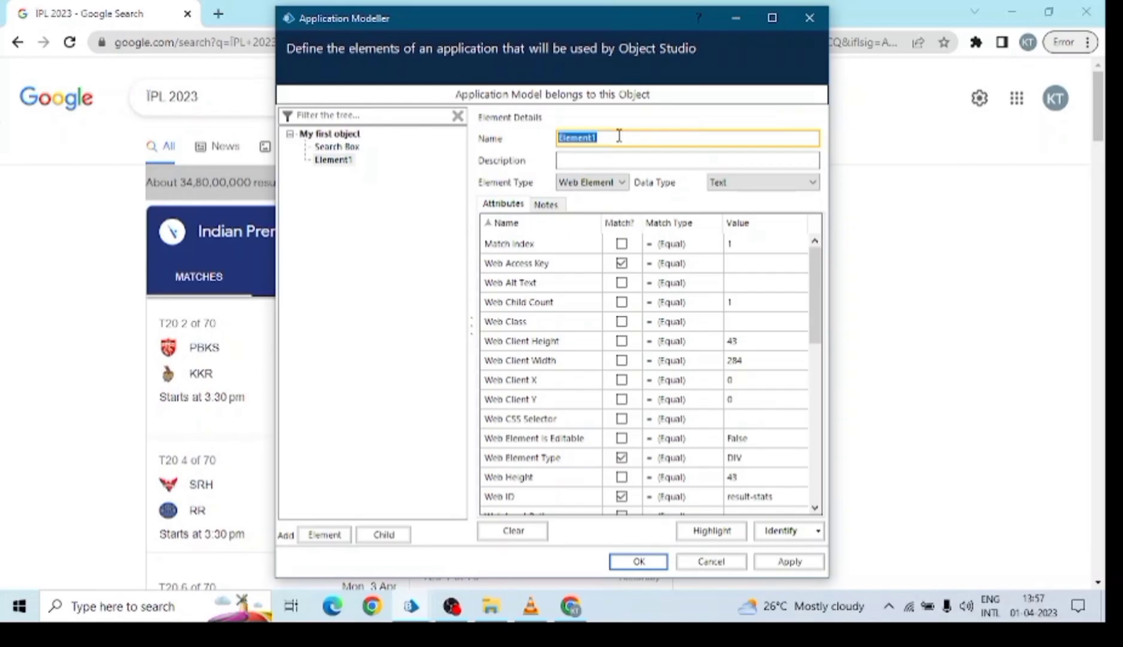
Rename Element1 to Text and stop matching on Web Access Key, Element Type, ID and Page Address.
text(Text)
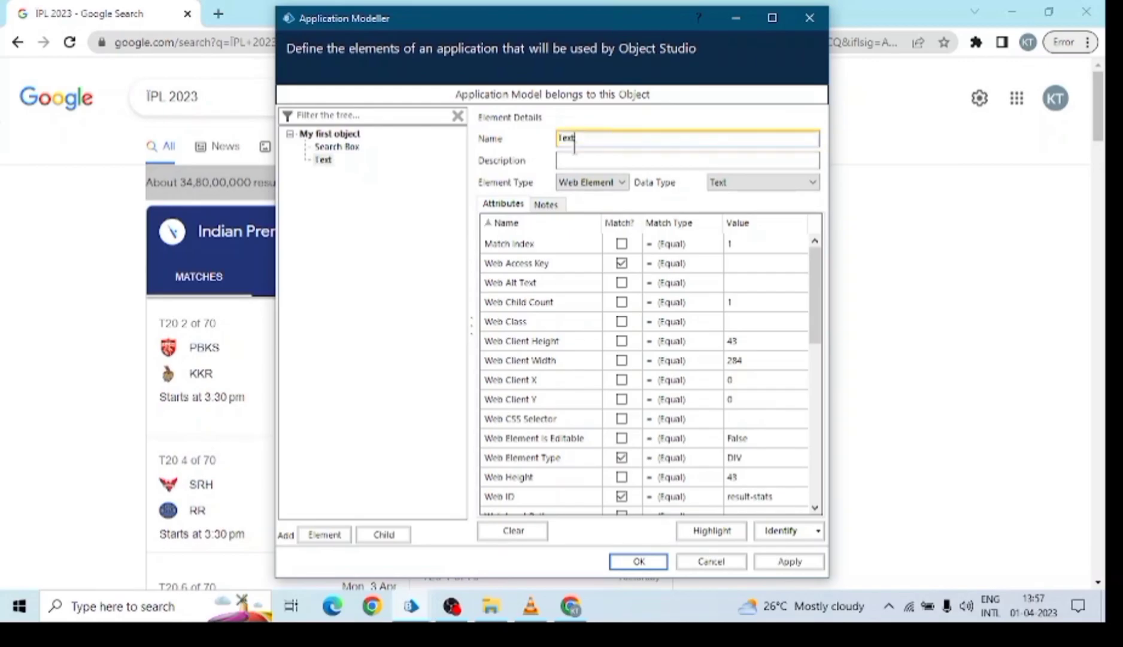
click(619, 223)
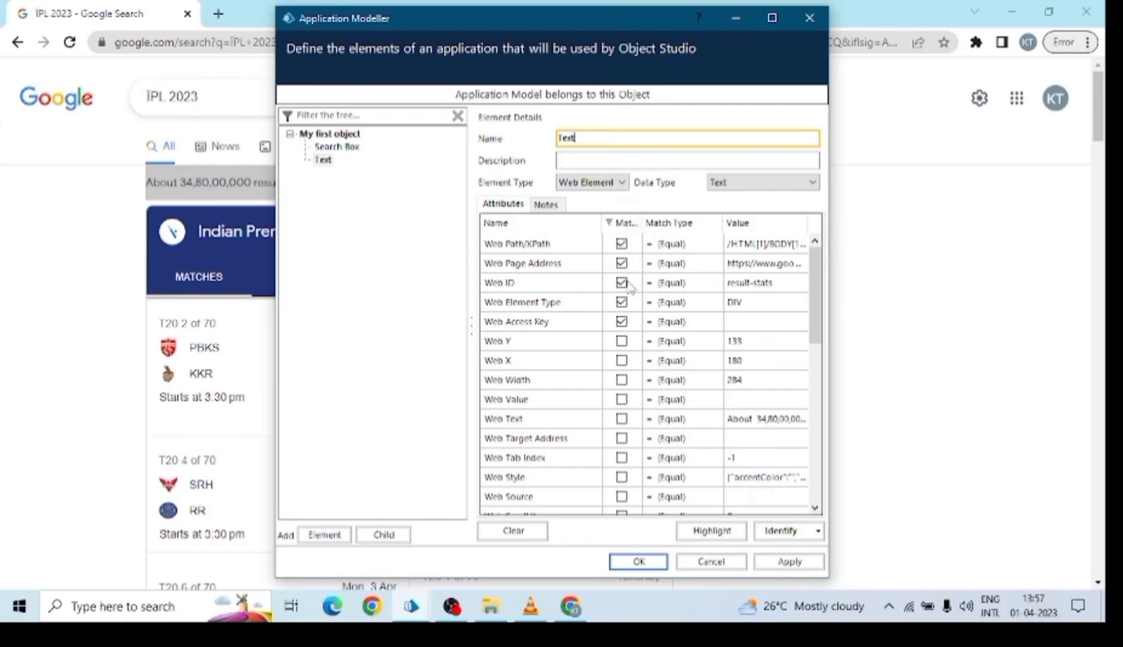
click(628, 267)
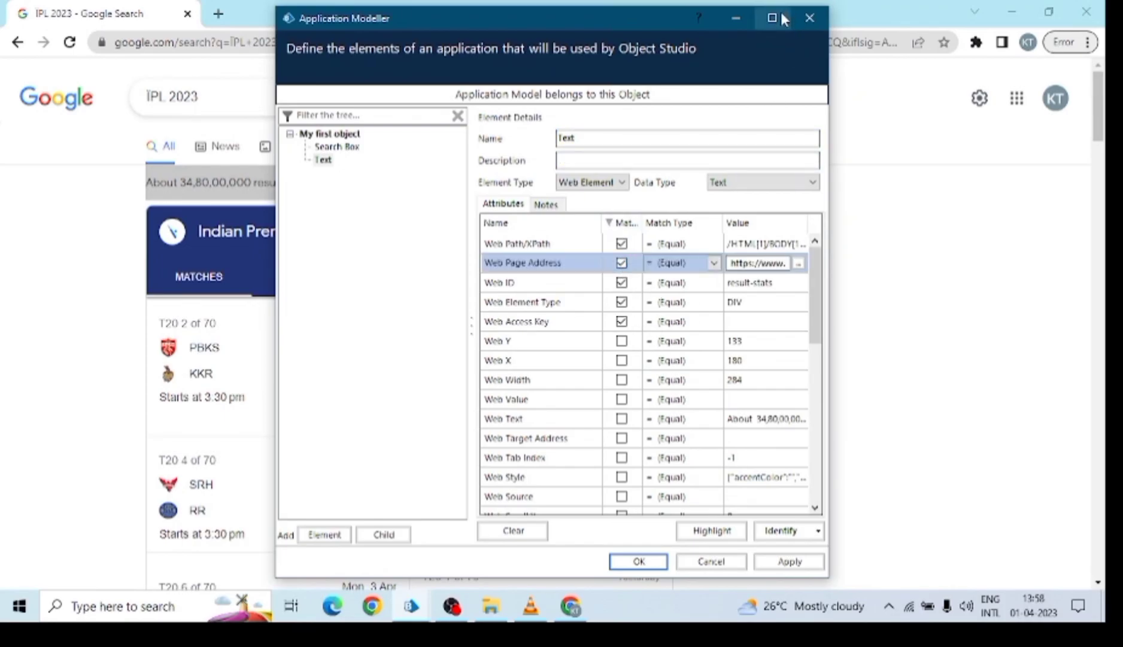
click(773, 17)
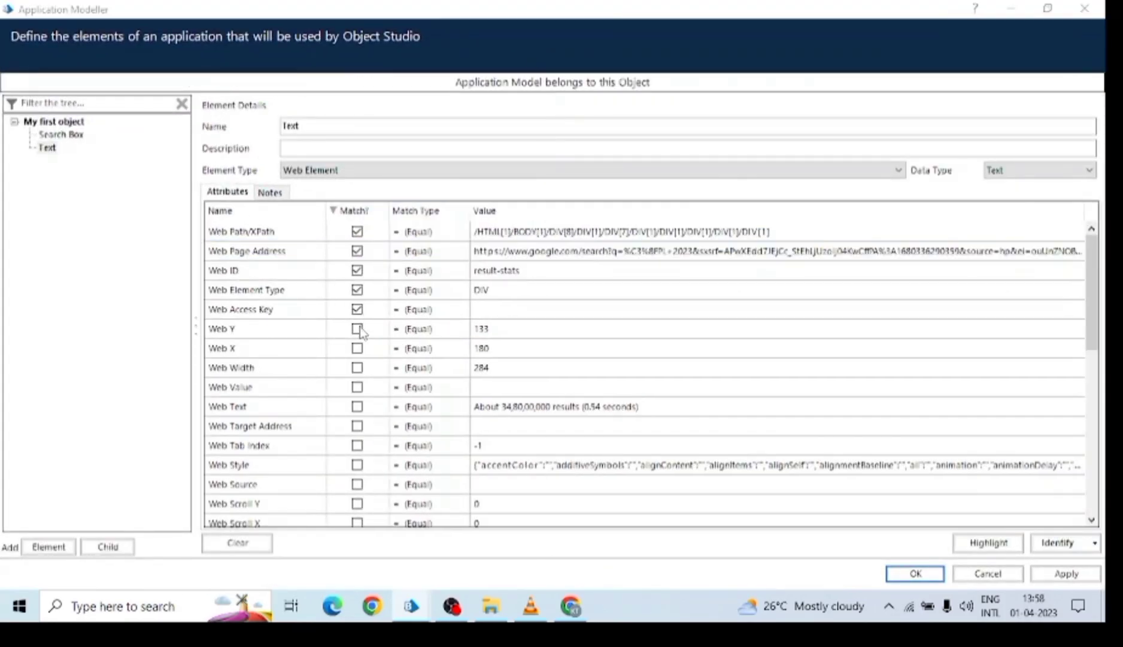
click(357, 309)
click(357, 290)
click(357, 270)
click(357, 251)
Highlight the Text element to verify it, then apply and close Application Modeller.
click(982, 542)
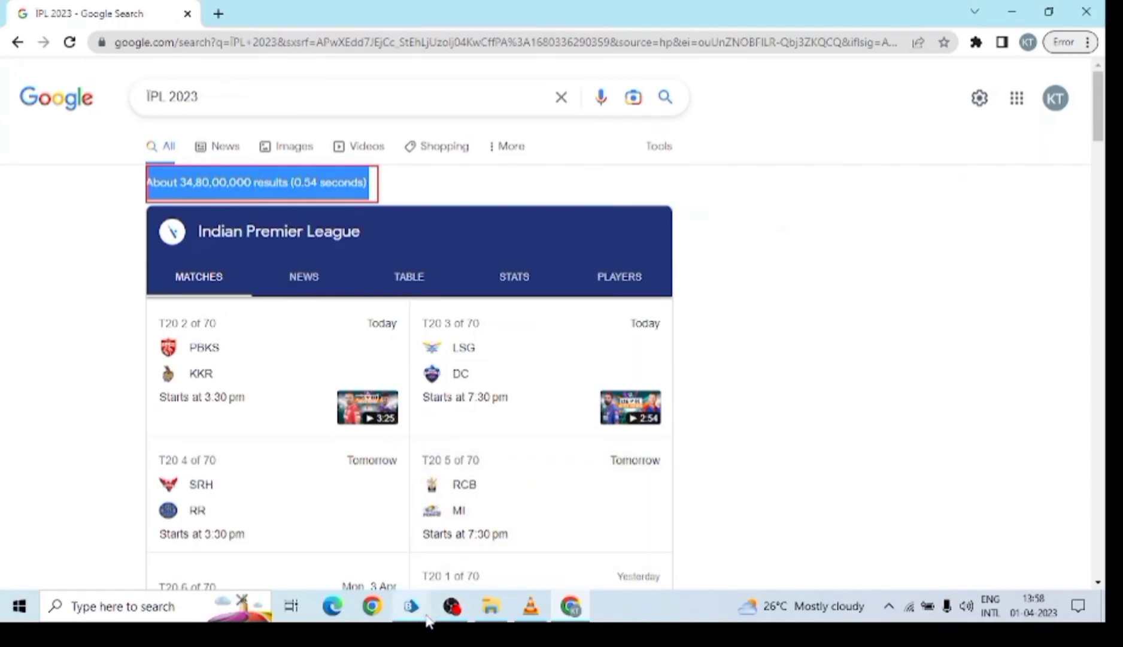
mouse_move(412, 606)
click(655, 526)
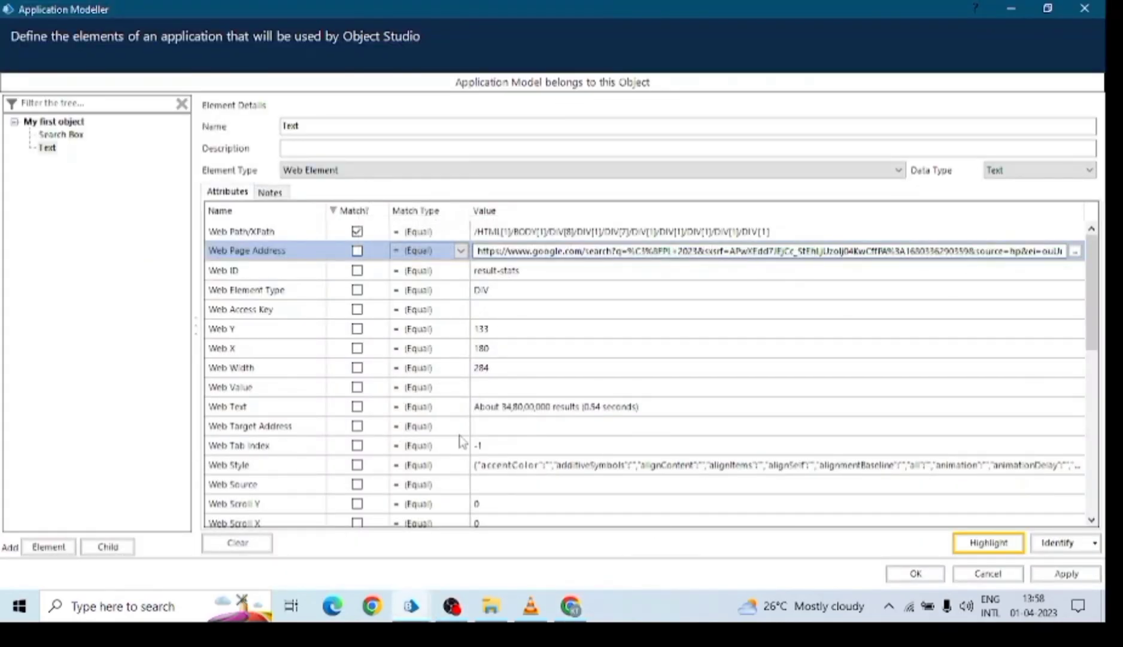
drag(1088, 278, 1105, 256)
click(1067, 573)
click(921, 576)
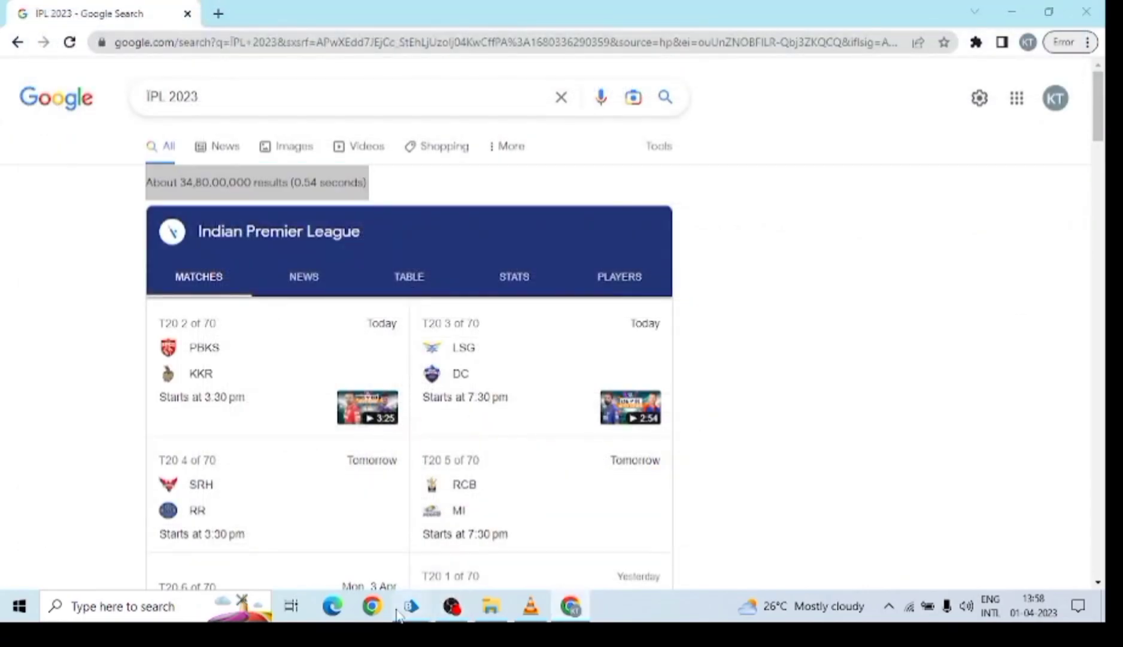
mouse_move(411, 606)
click(557, 522)
Add a Read stage, Reader1, that reads the Text element with Get Text.
drag(494, 413, 494, 439)
drag(36, 151, 604, 384)
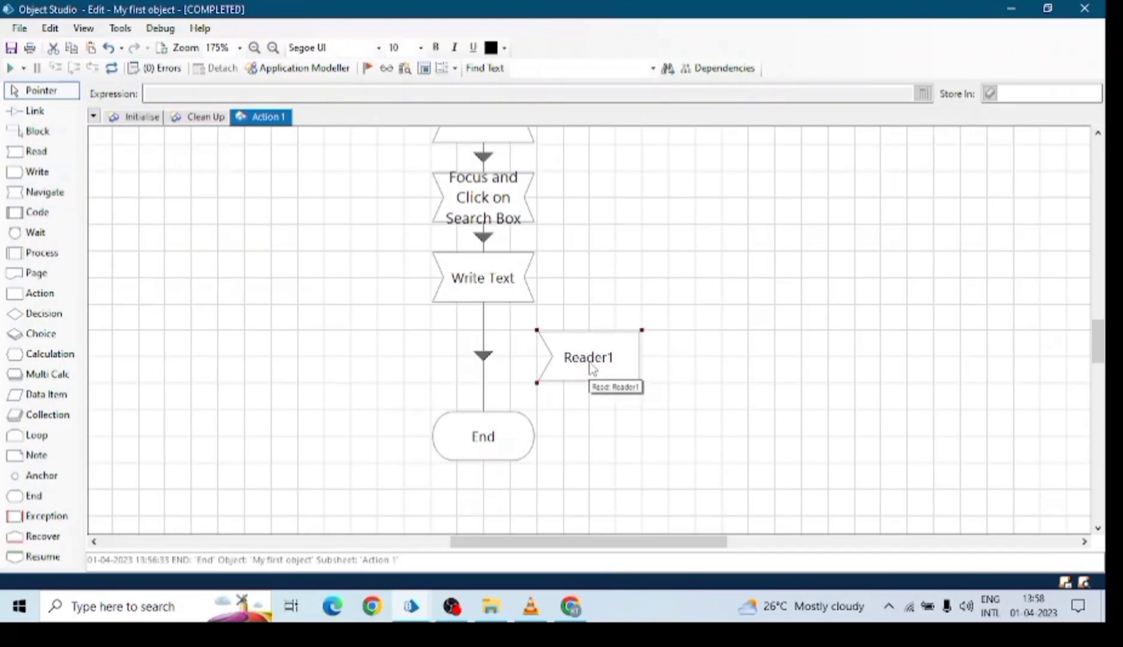
double_click(585, 376)
drag(364, 64, 415, 55)
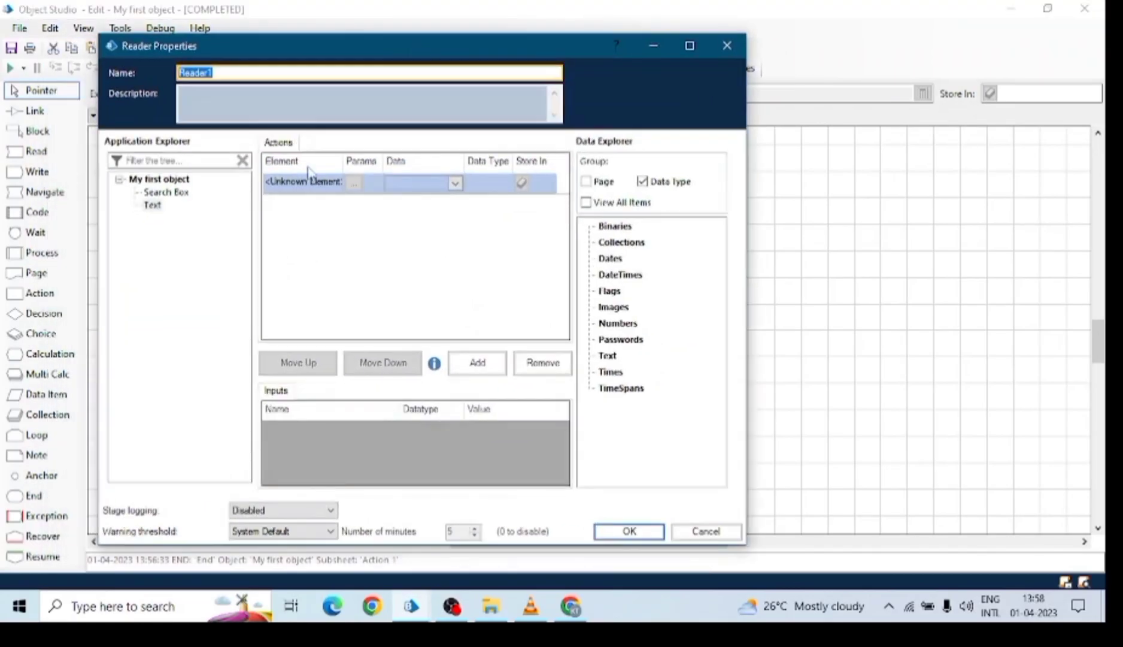
drag(152, 205, 283, 183)
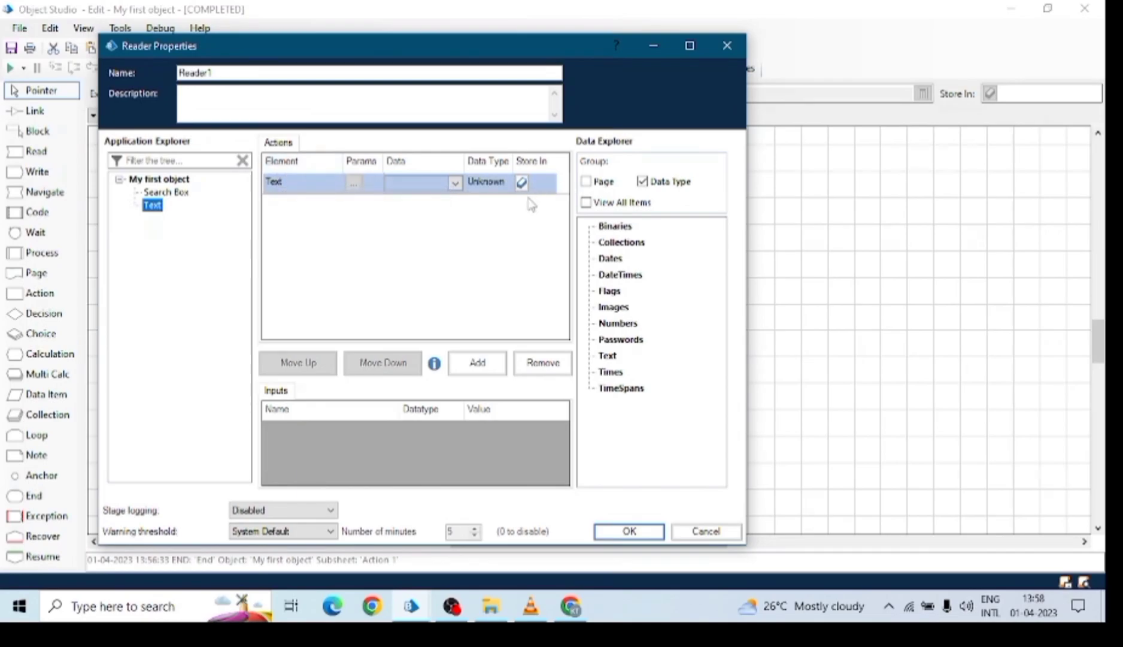
click(456, 185)
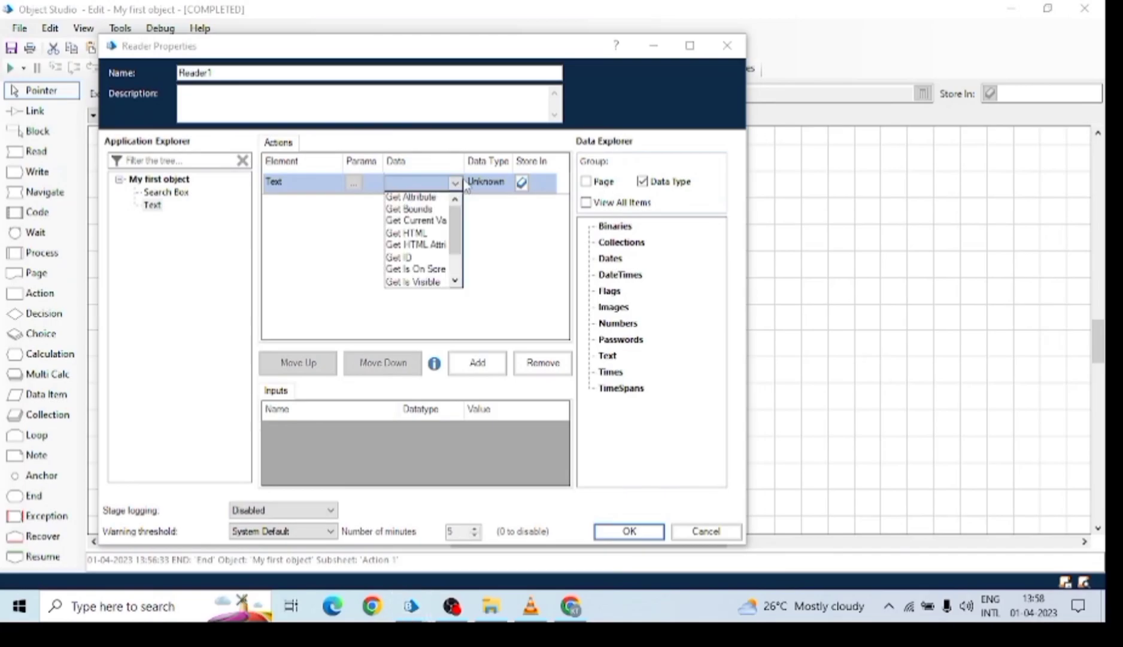
click(466, 166)
drag(465, 166, 515, 167)
click(505, 182)
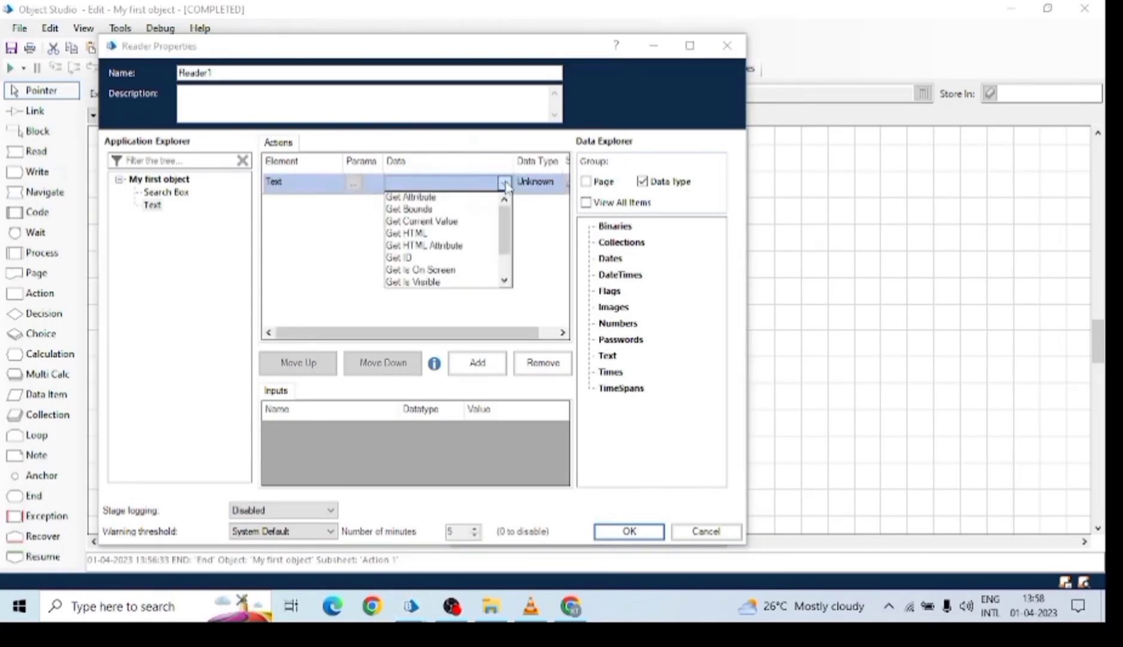
scroll(427, 274, down, 1)
click(417, 282)
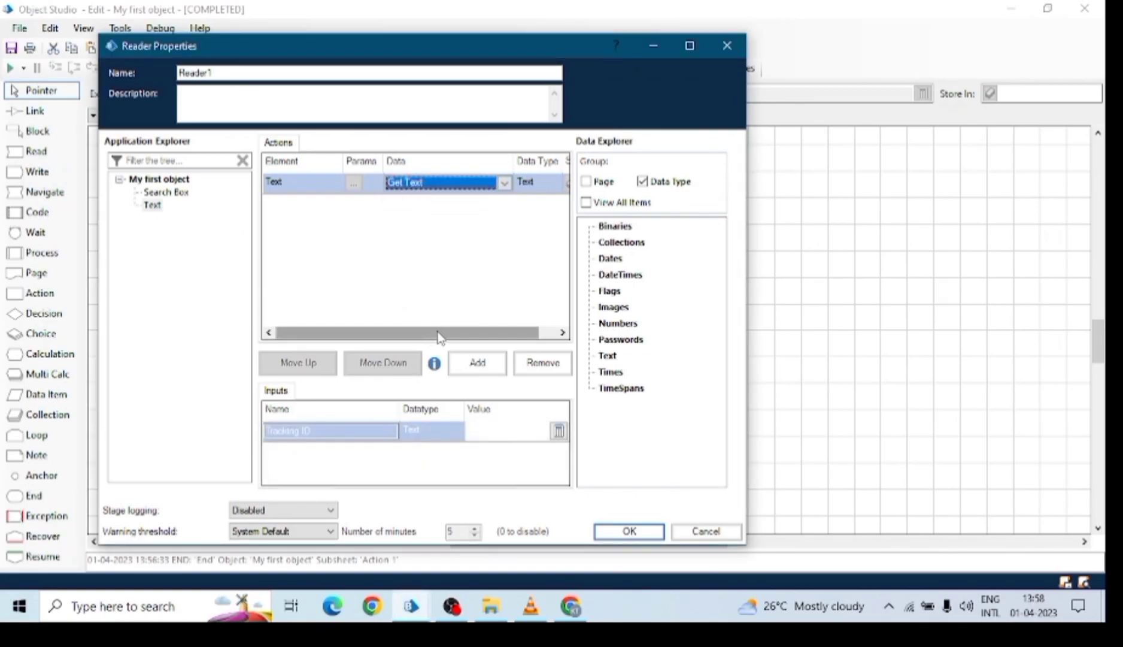
drag(439, 336, 477, 381)
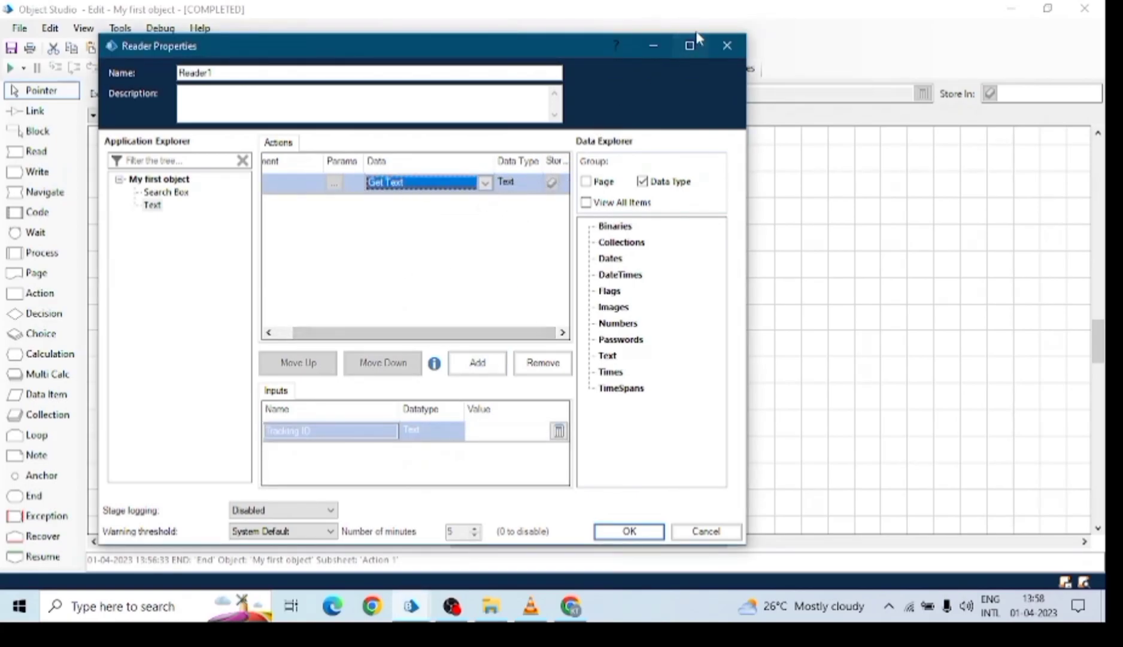
click(689, 46)
Create a Text data item named result and use it as Reader1's Store In target.
click(622, 144)
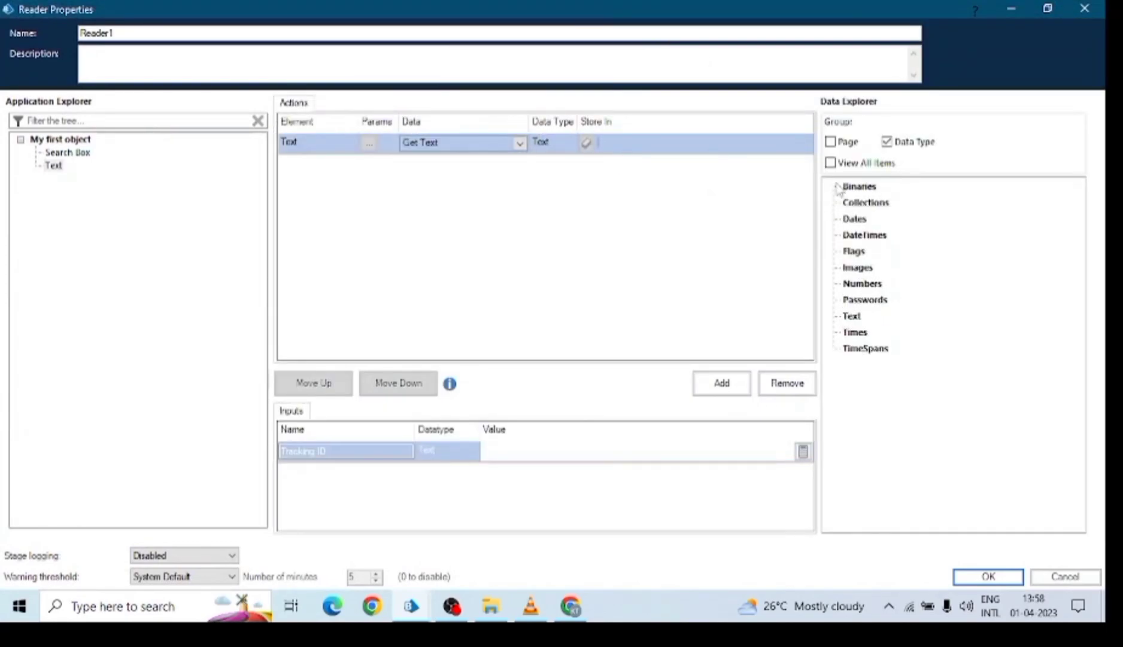
click(851, 320)
right_click(853, 321)
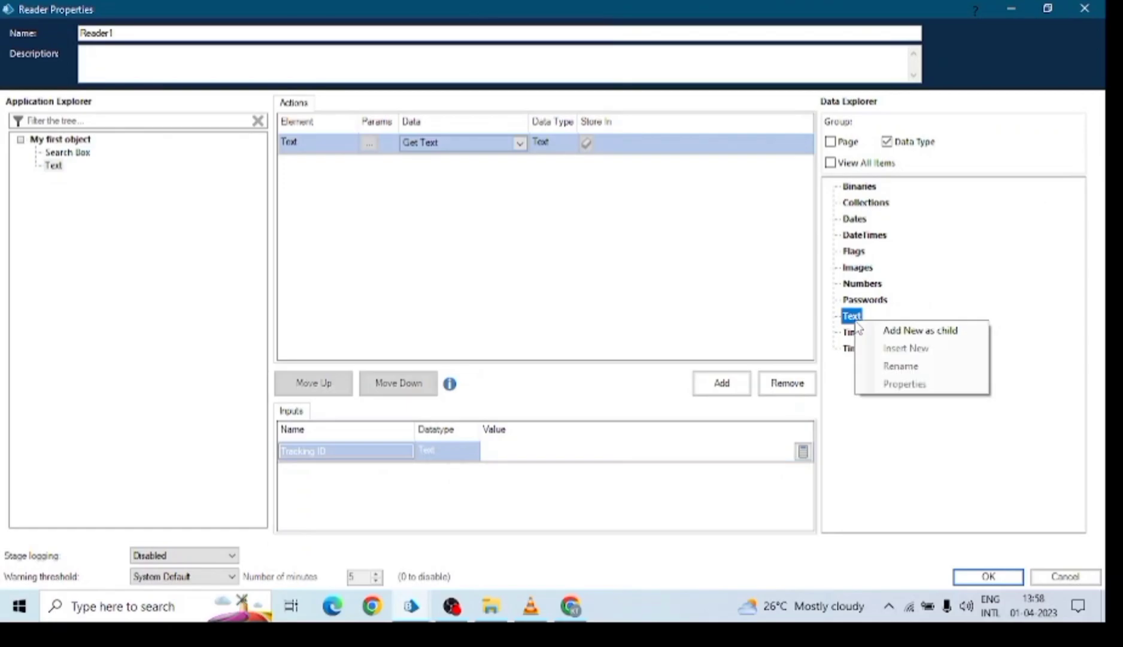
click(882, 329)
right_click(860, 337)
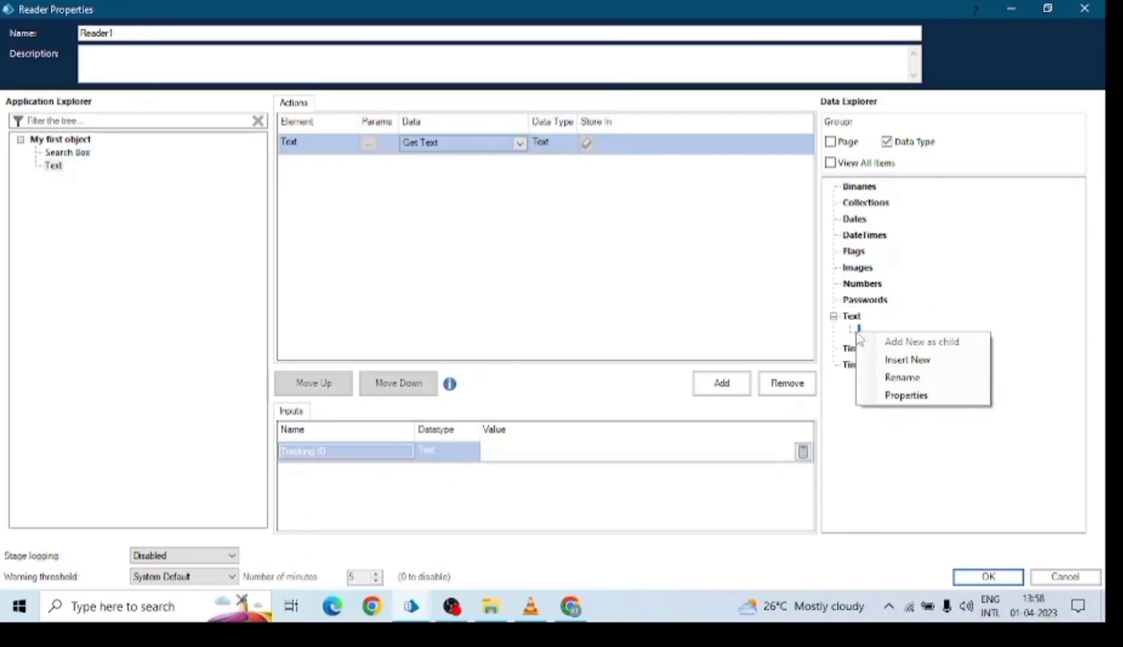
click(907, 376)
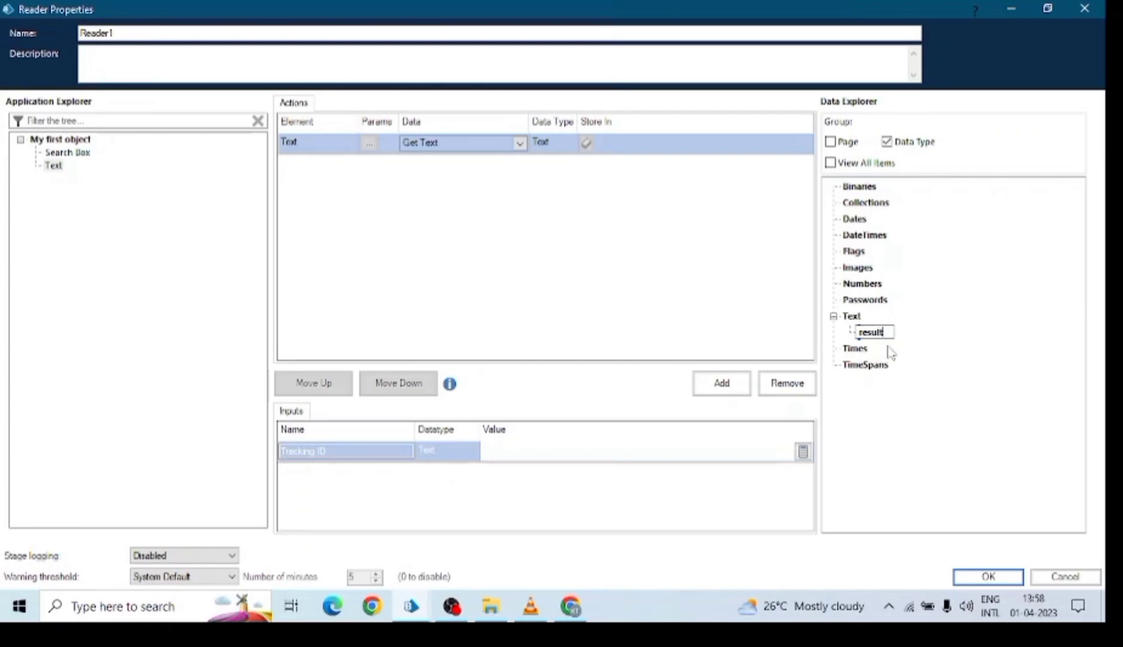
key(Return)
drag(871, 333, 635, 143)
Confirm Reader1's properties and link Write Text through Reader1 to End.
click(988, 575)
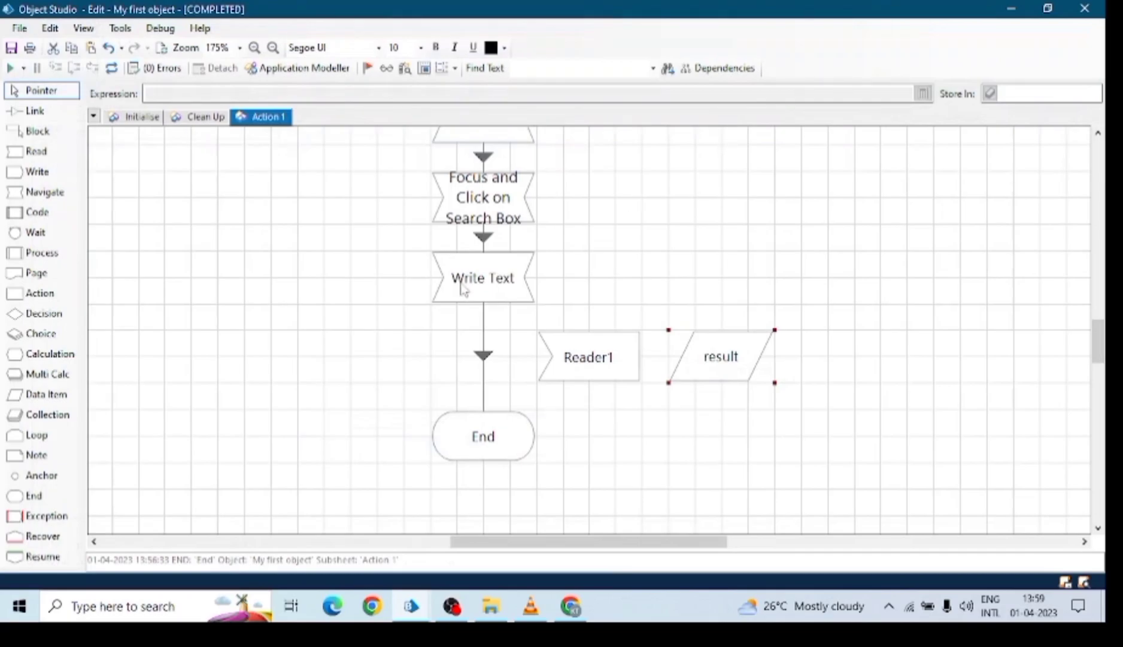
drag(588, 358, 561, 358)
click(43, 111)
drag(509, 278, 492, 429)
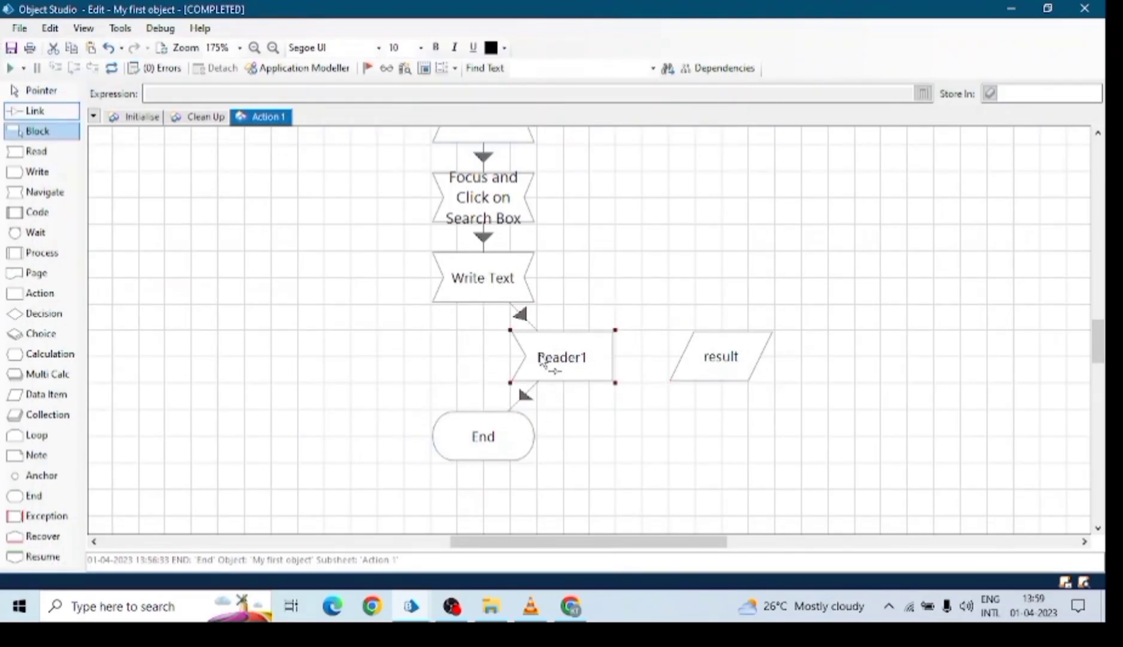
click(41, 90)
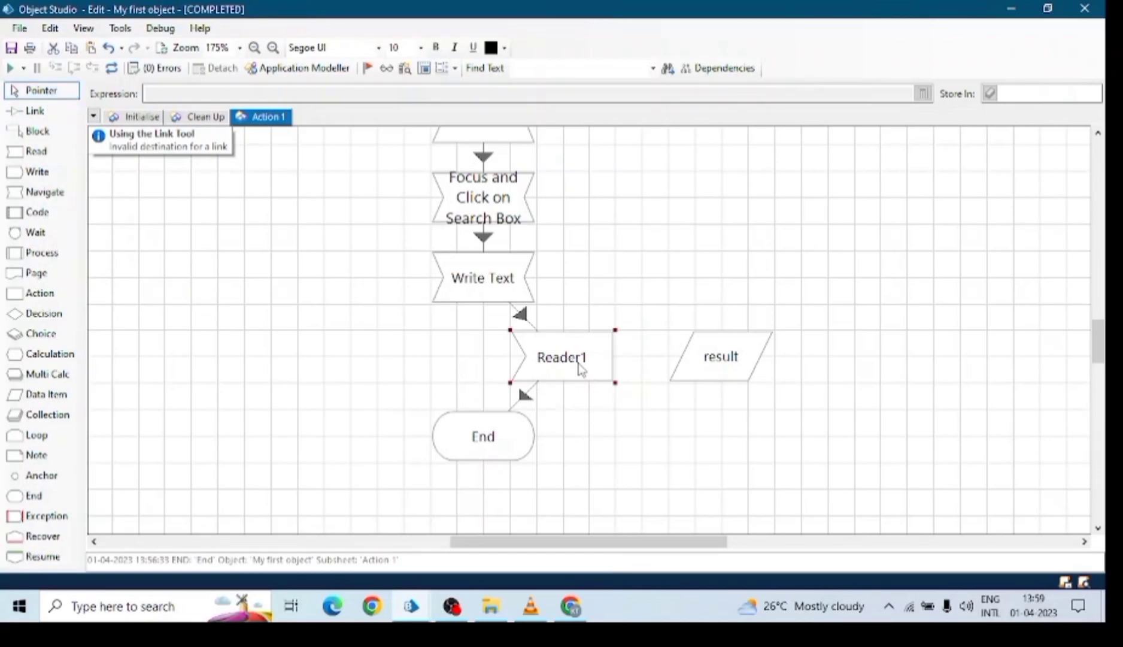
Align Reader1, End and the result item, then bring the Chrome results forward.
drag(579, 368, 501, 367)
drag(488, 444, 490, 470)
drag(716, 373, 769, 346)
drag(500, 358, 499, 384)
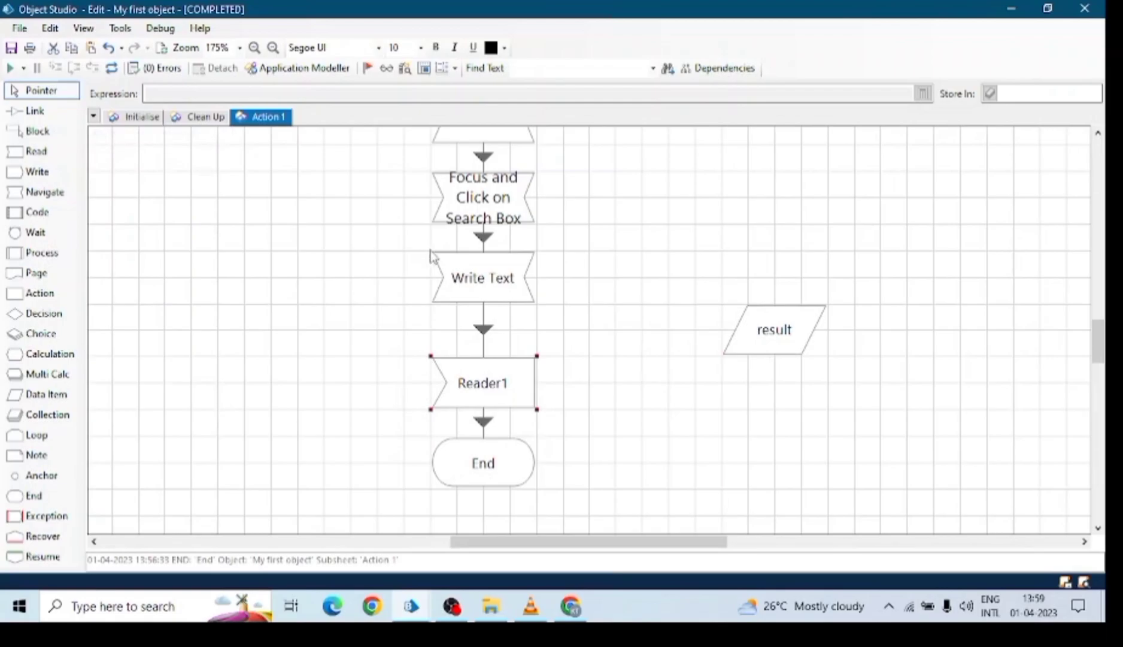
click(554, 617)
Rerun the ipl 2023 search from Google's recent suggestions.
click(18, 42)
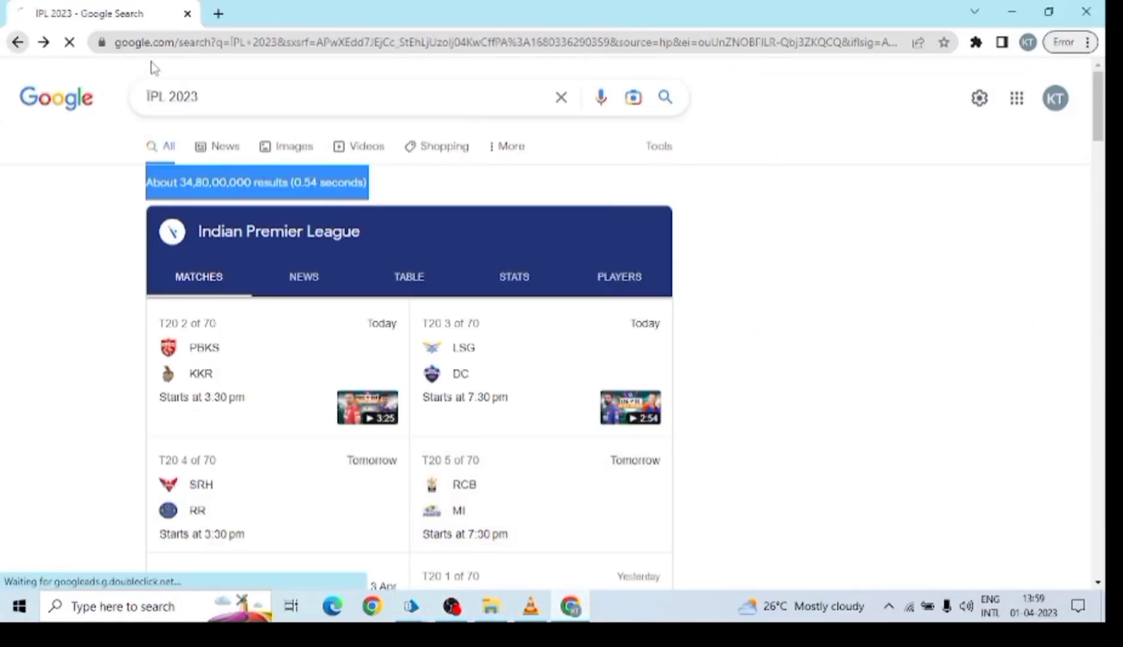
click(453, 223)
click(389, 258)
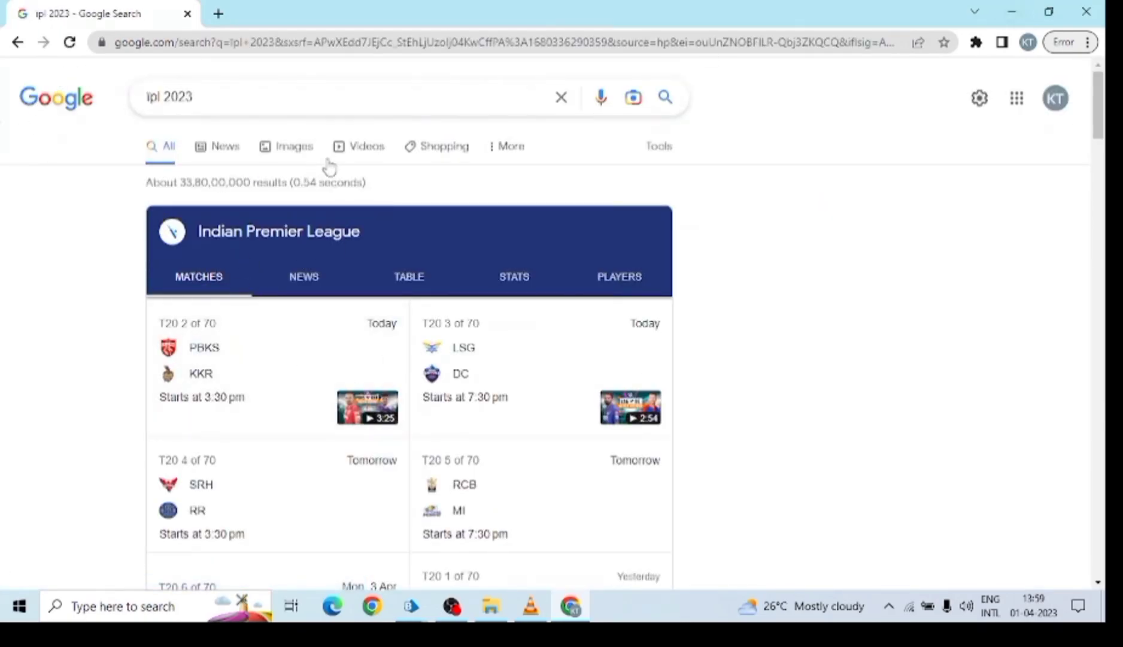
Minimize Chrome and drop a new Wait stage, Wait1, beside the Action 1 flow.
drag(297, 183, 380, 184)
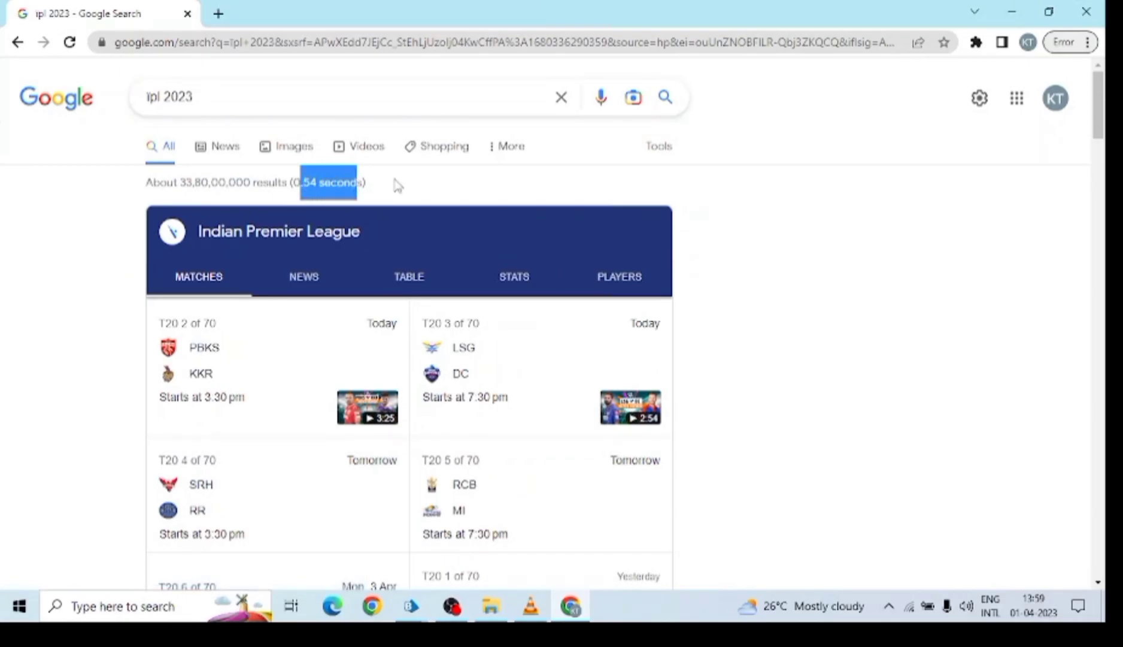
click(1012, 11)
drag(36, 233, 603, 337)
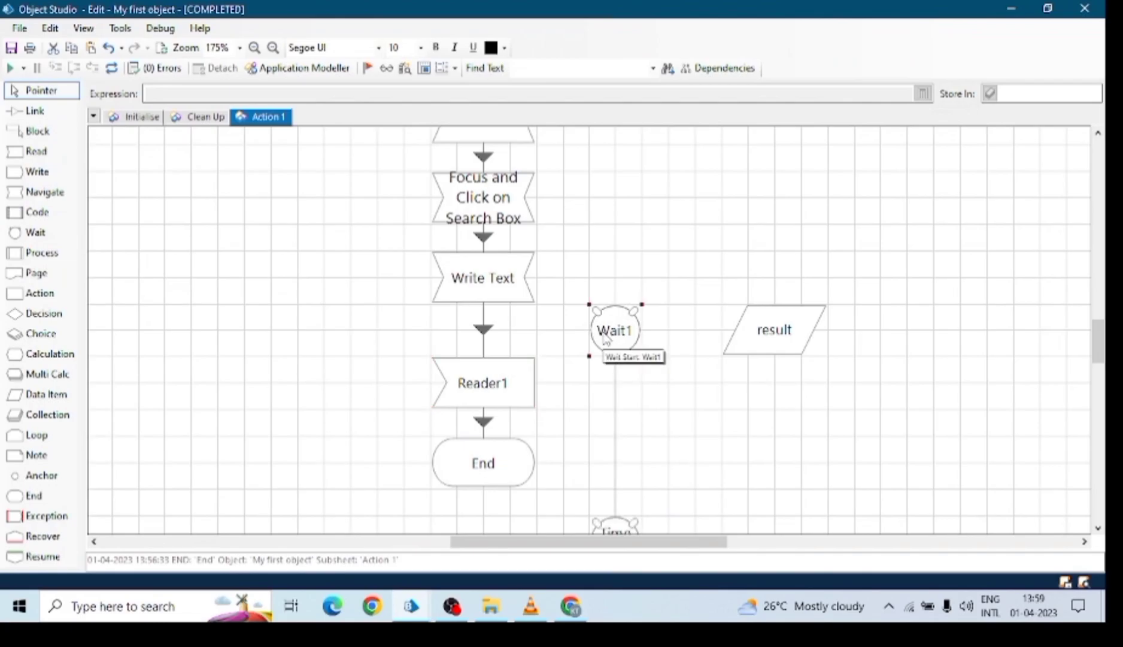
Reposition result and Time Out1, then link Write Text to Wait1 and Time Out1 to Reader1.
click(795, 333)
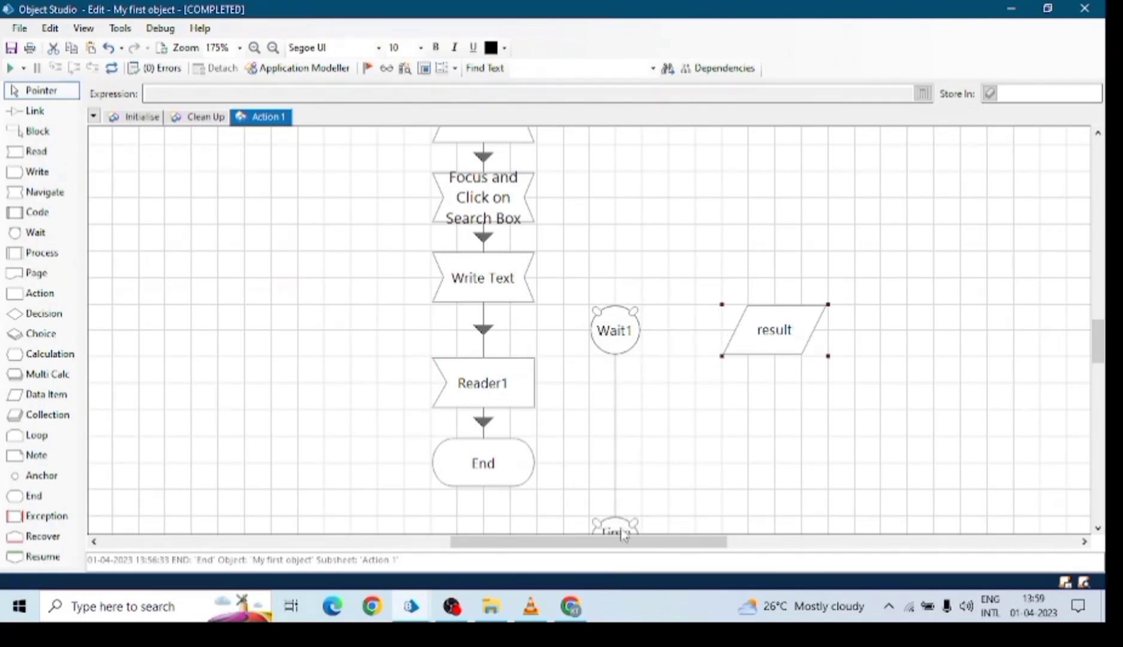
scroll(650, 359, down, 3)
drag(625, 426, 656, 263)
drag(788, 235, 868, 286)
drag(659, 272, 756, 221)
click(57, 113)
drag(455, 187, 617, 218)
drag(718, 223, 493, 274)
drag(596, 232, 498, 269)
click(623, 221)
key(Escape)
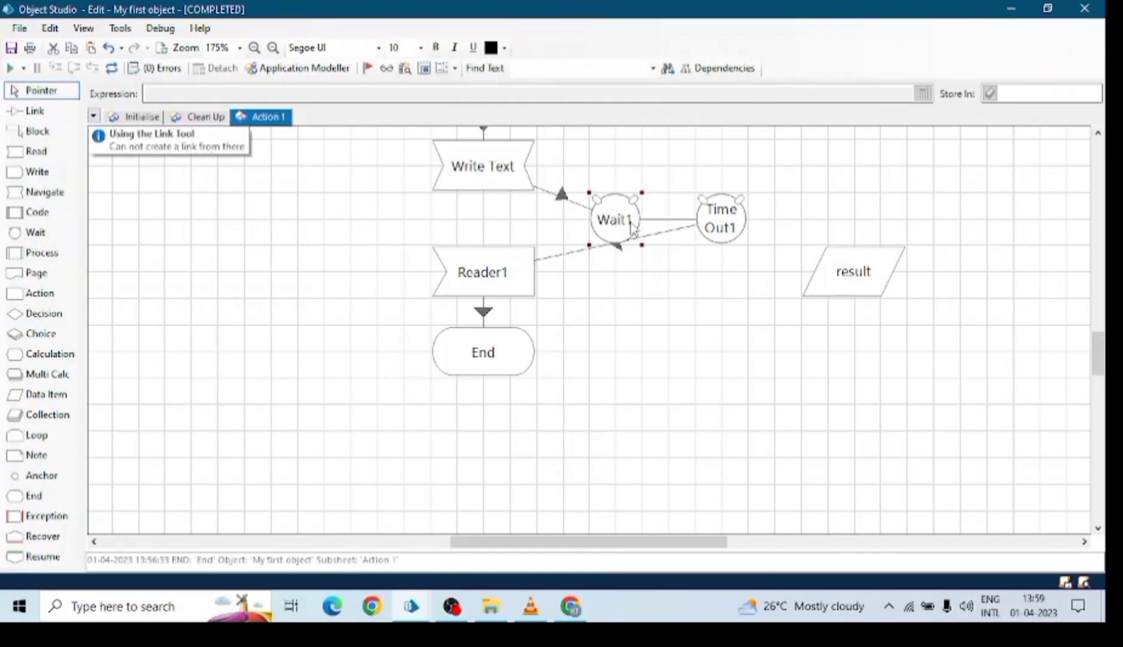
Set Wait1's timeout to 1 second and confirm it.
double_click(633, 228)
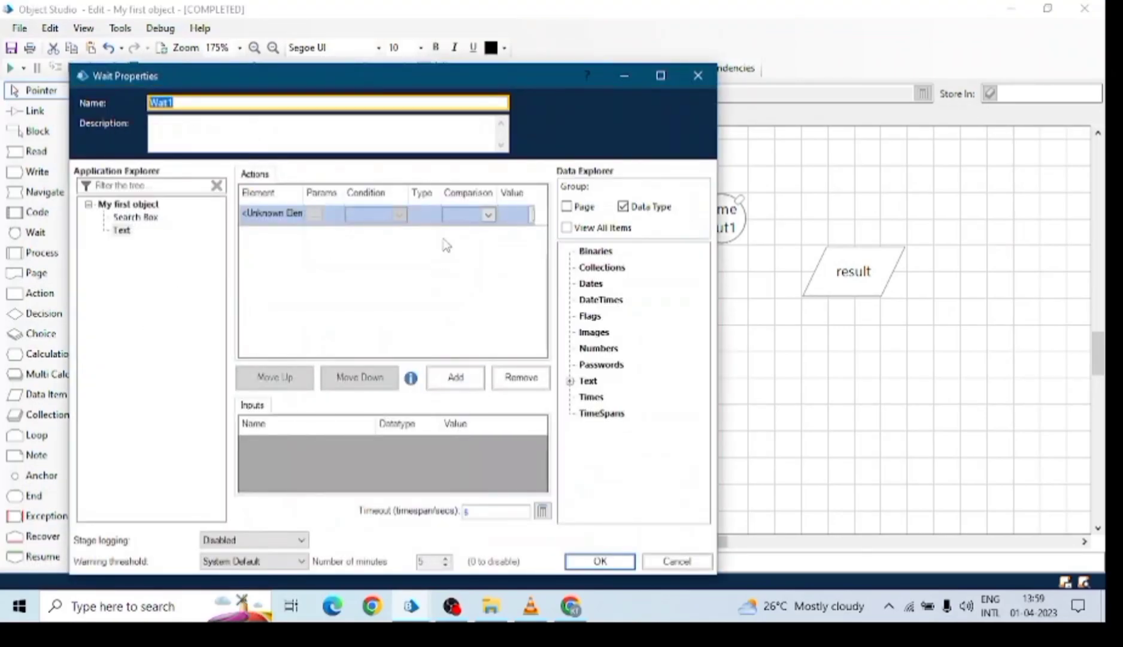
click(495, 510)
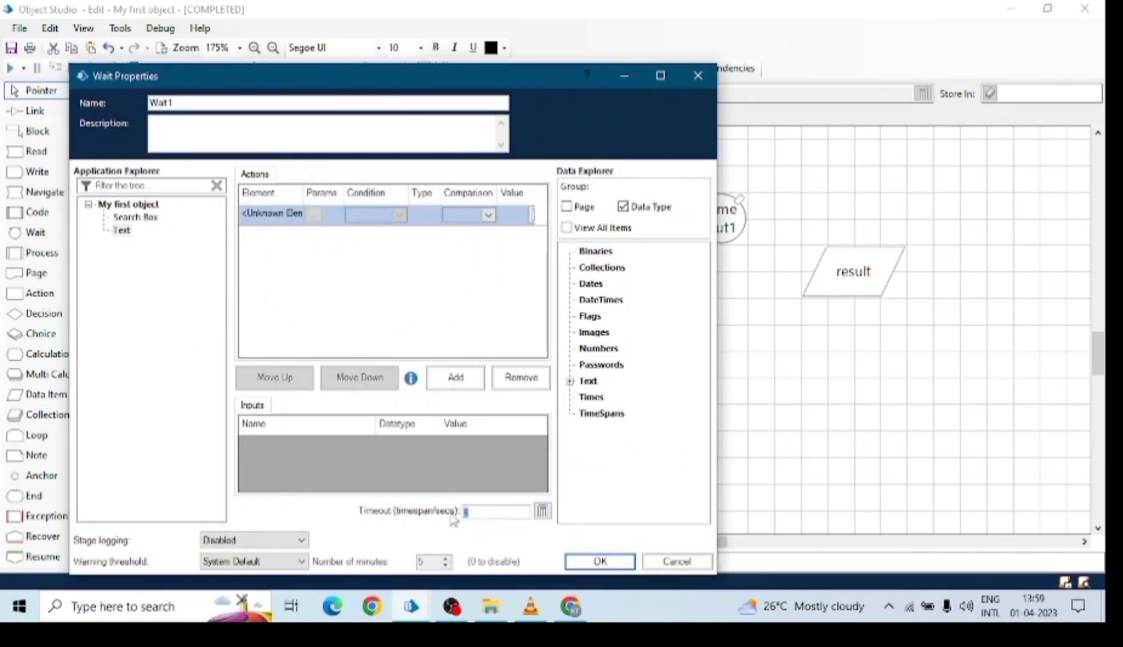
key(BackSpace)
click(571, 606)
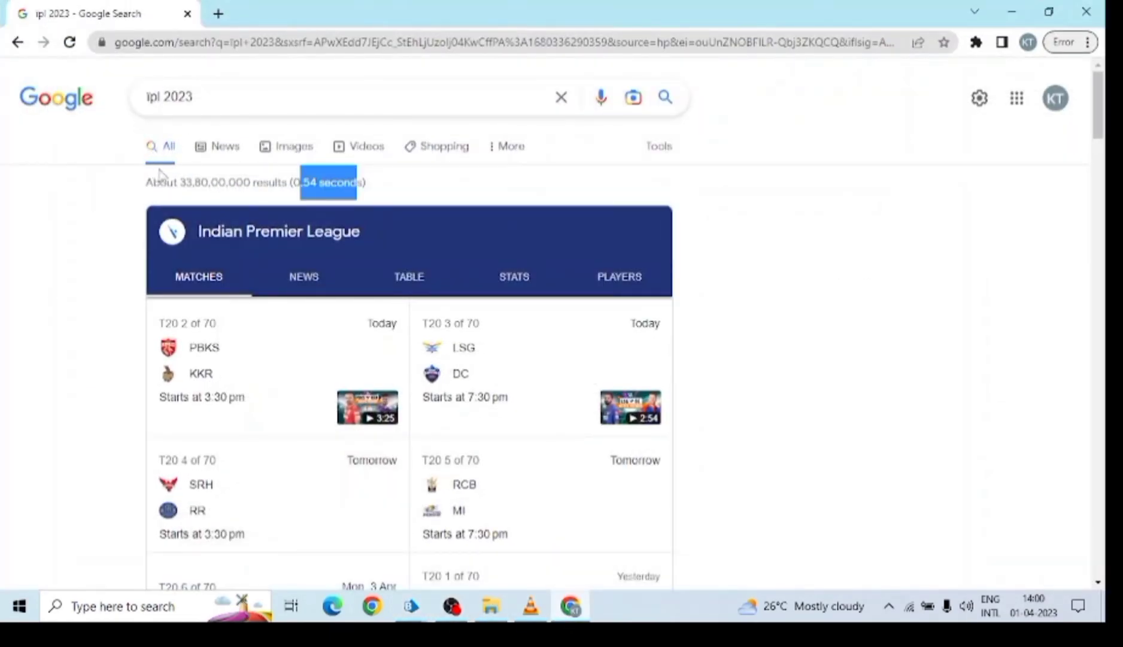
drag(153, 182, 421, 187)
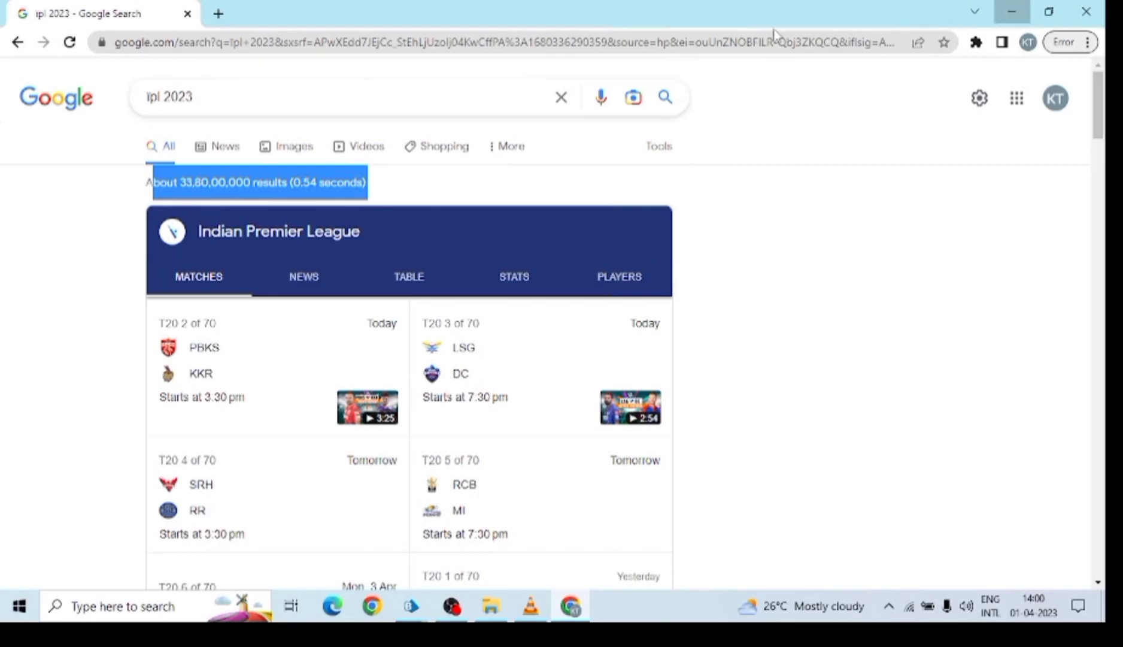
key(alt+Tab)
click(600, 561)
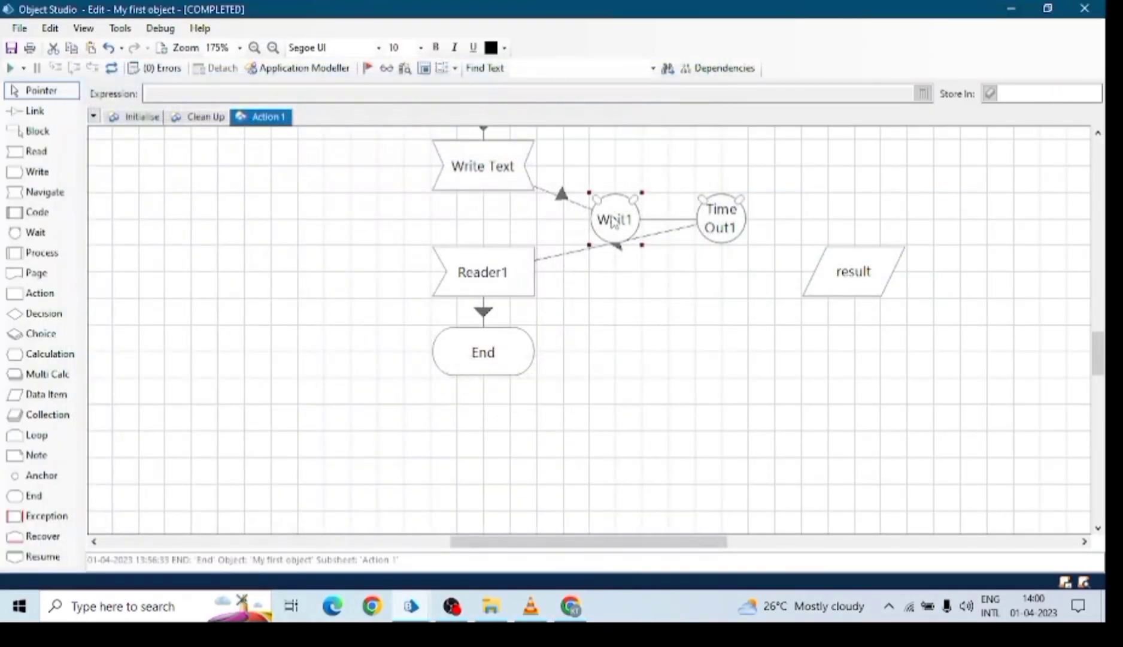
Move Wait1 nearer Write Text, reset the run, and return Chrome to the Google home page.
drag(615, 223, 588, 197)
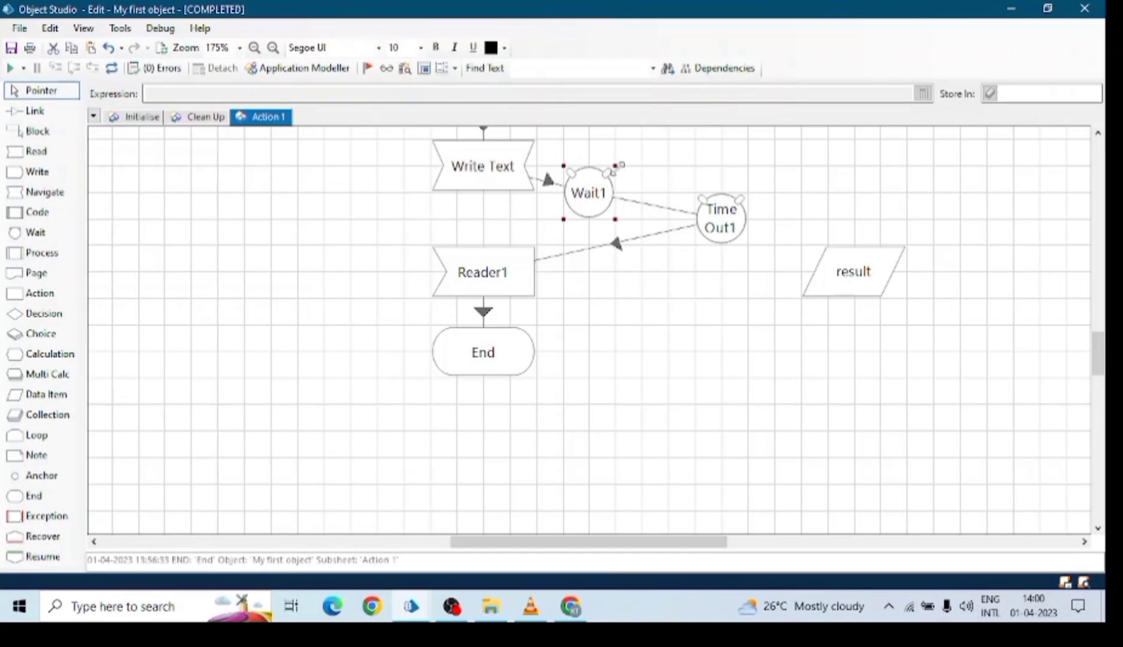
click(721, 223)
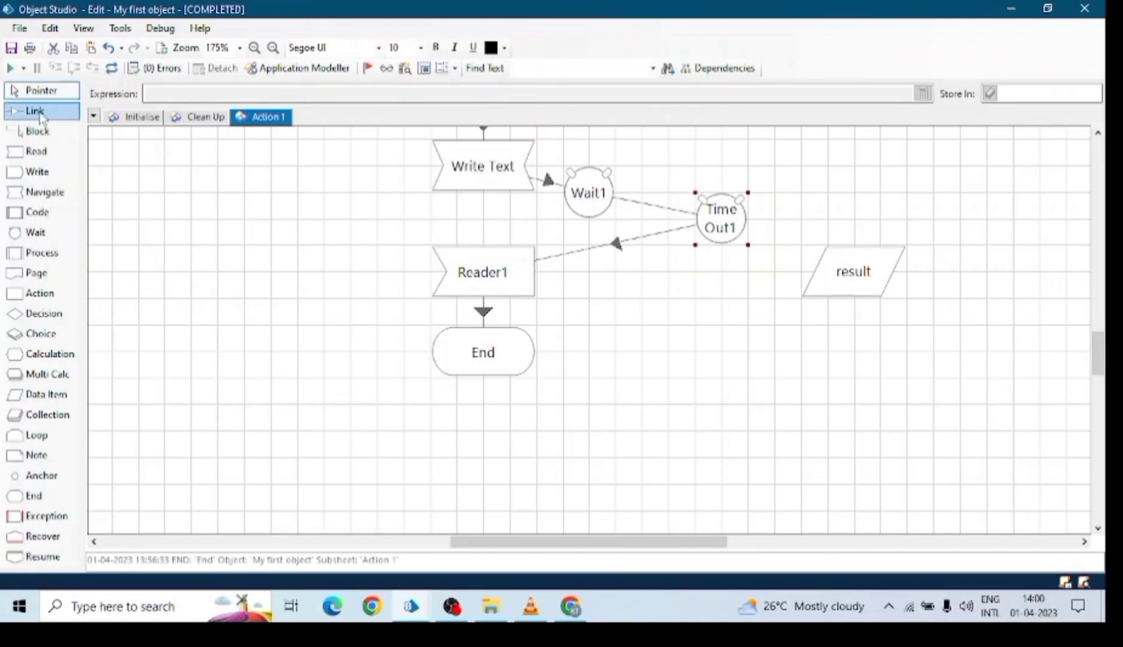
click(111, 68)
click(234, 70)
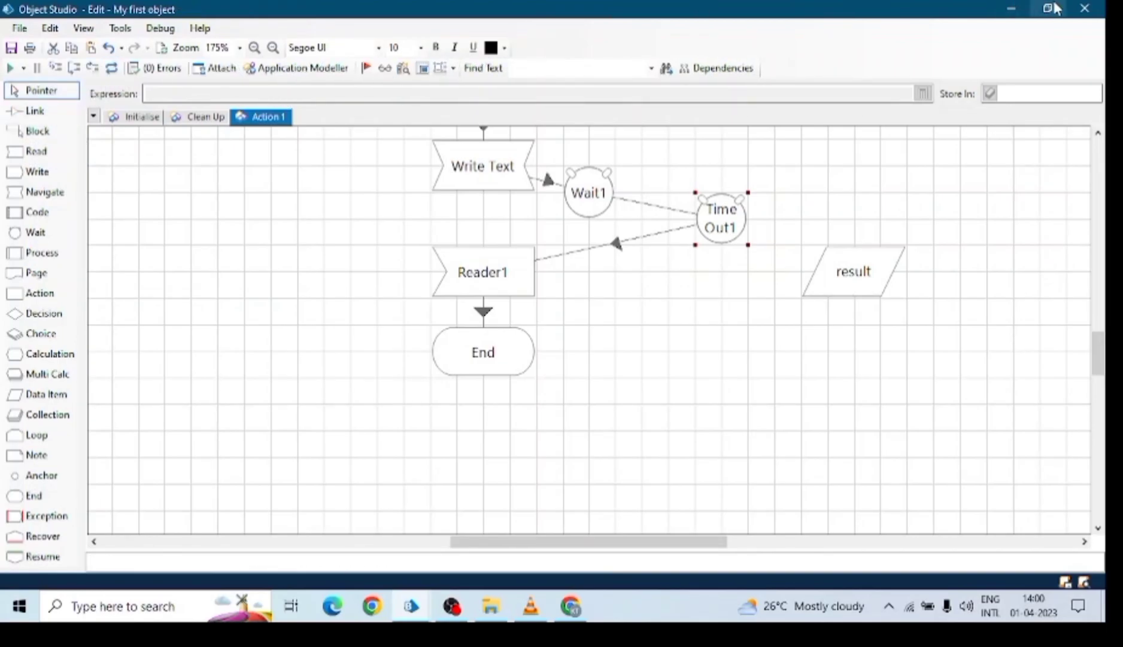
click(571, 606)
click(18, 42)
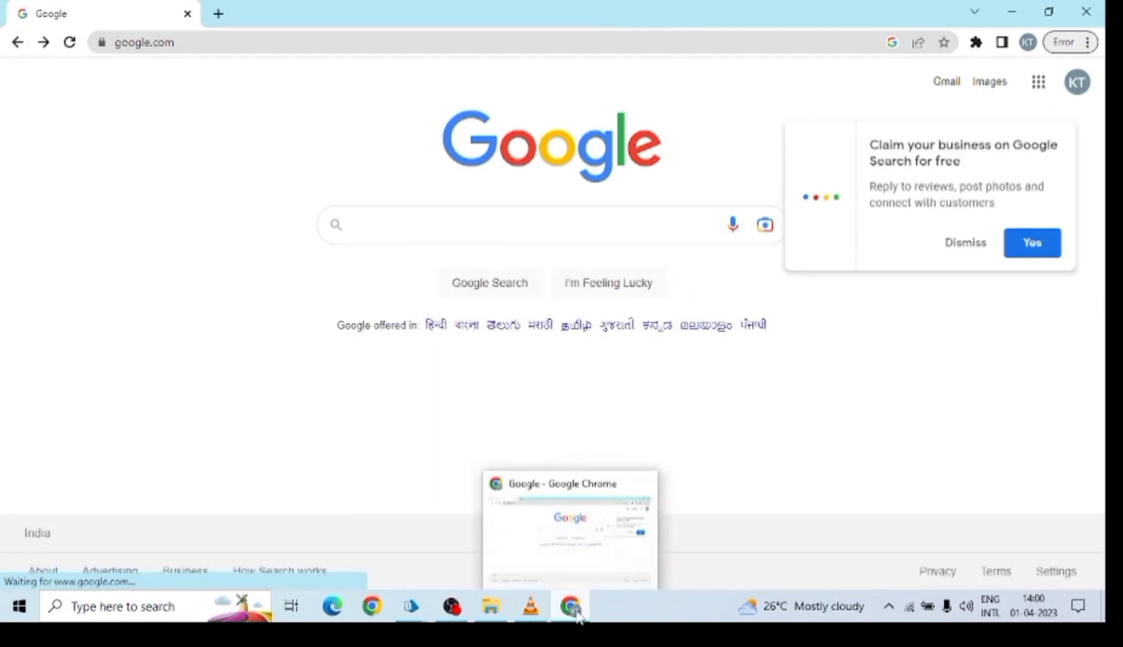
Dismiss Google's business listing popup and minimize Object Studio to reveal Google.
click(955, 244)
mouse_move(412, 610)
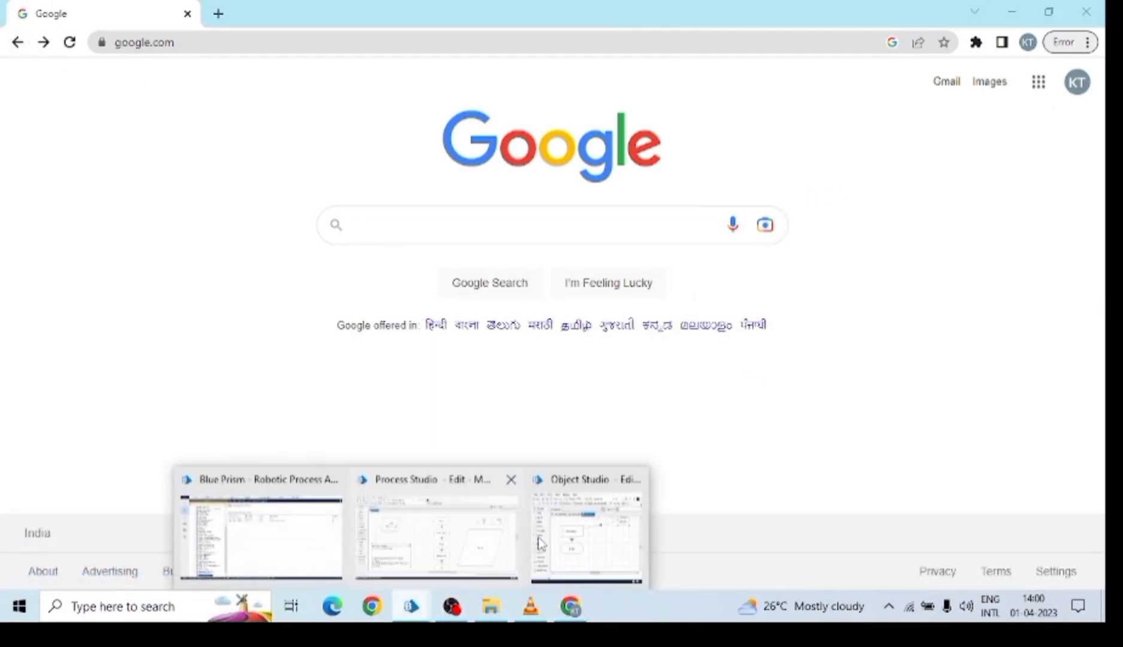
click(587, 525)
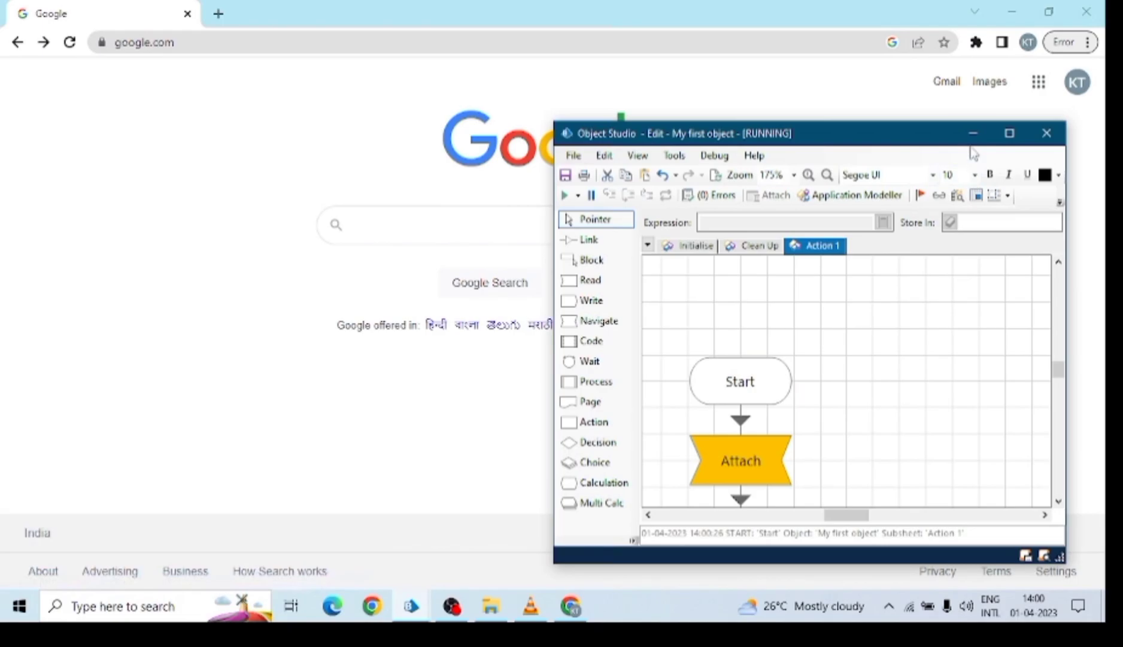
click(973, 133)
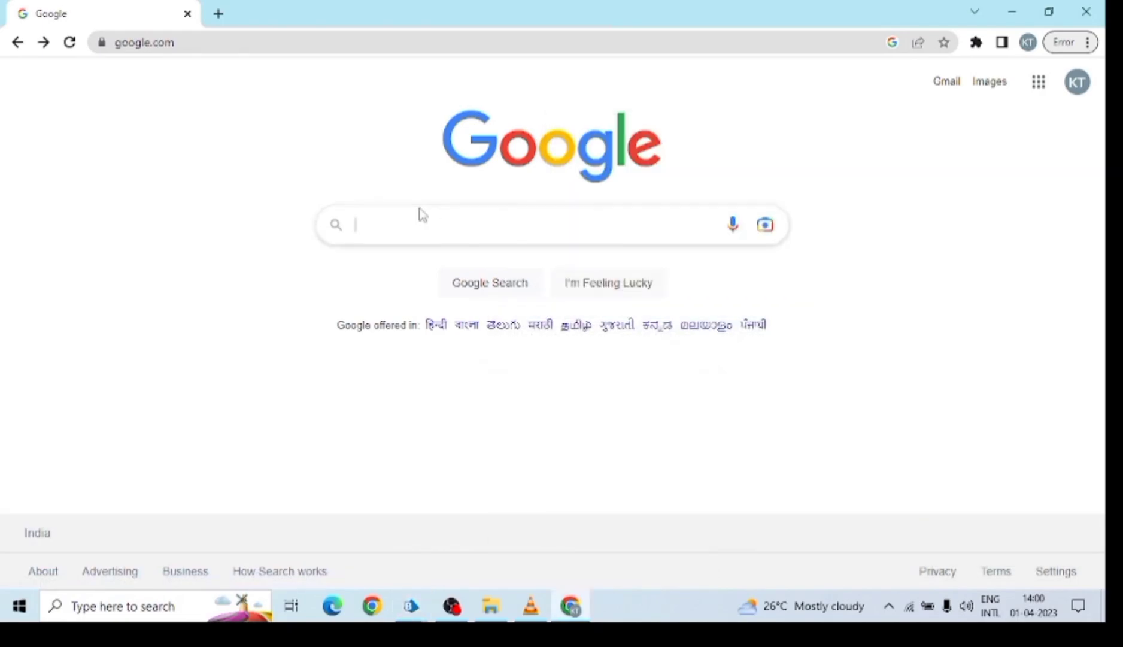
Search Google for 'IPL 2023', then bring Object Studio back and maximize it.
click(422, 216)
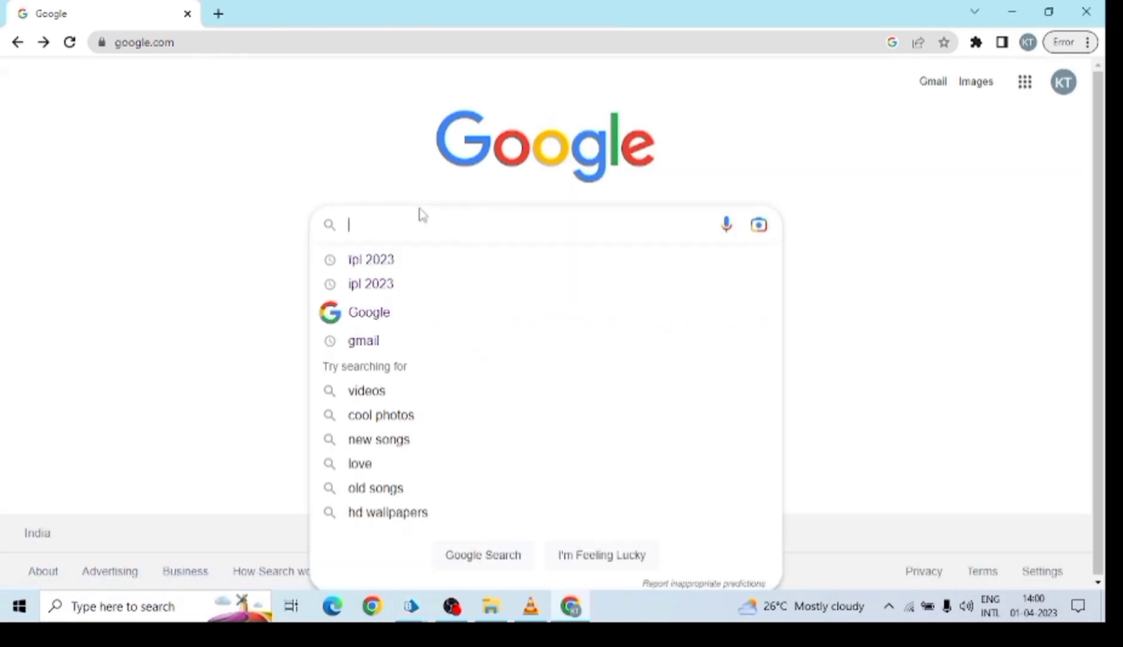
text(IPL 2023)
key(Return)
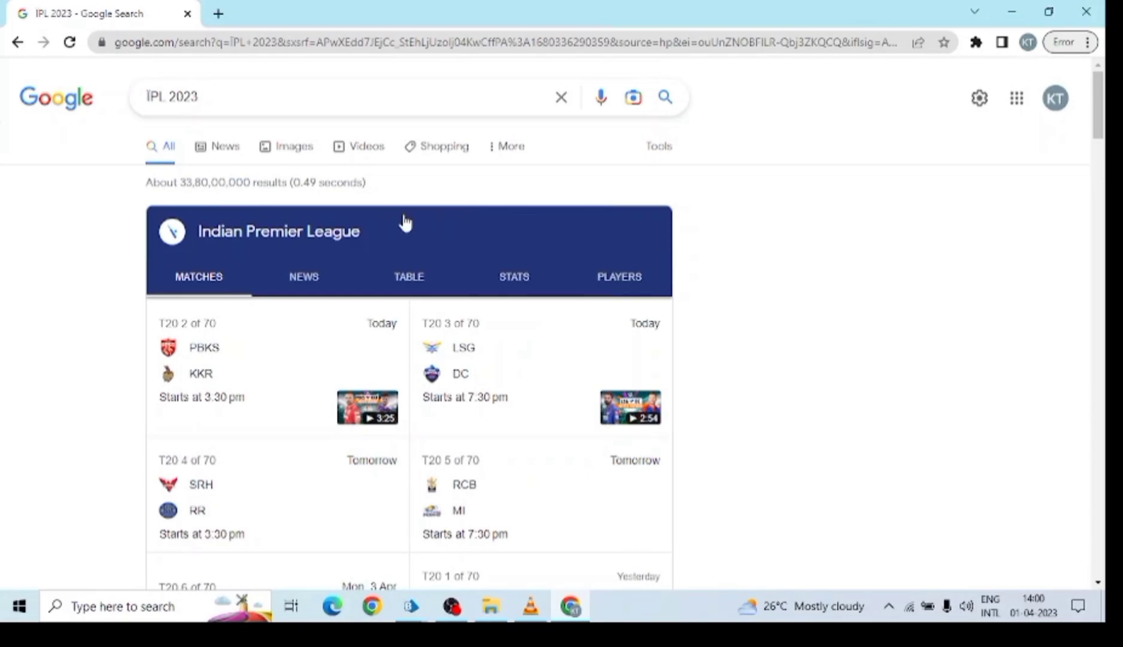
mouse_move(411, 607)
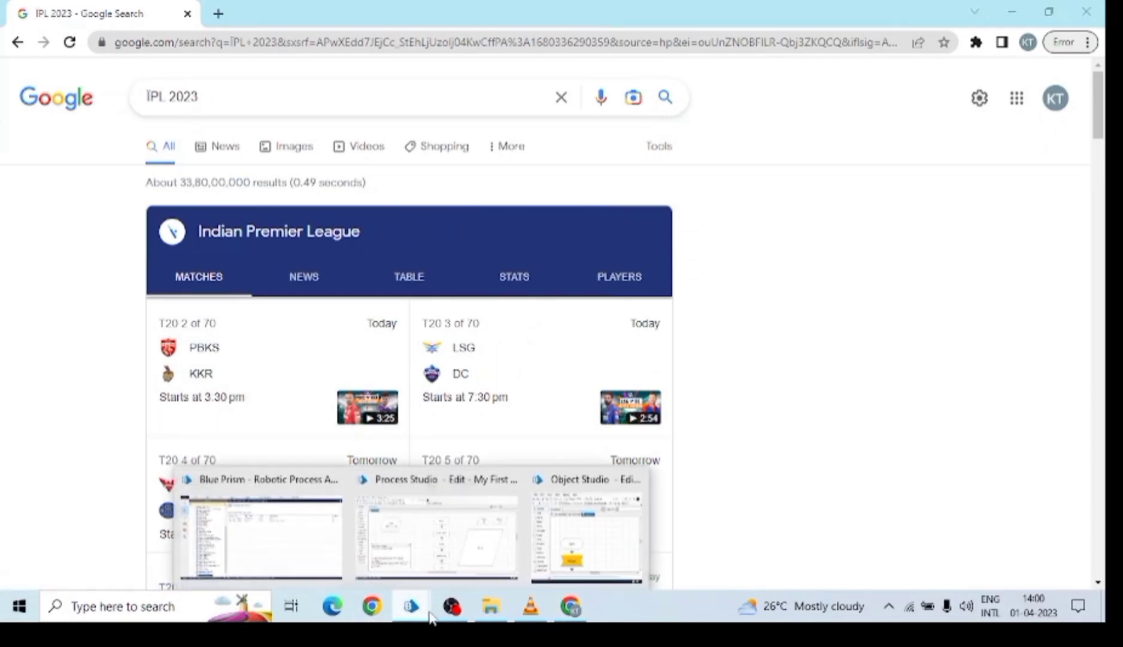
click(606, 542)
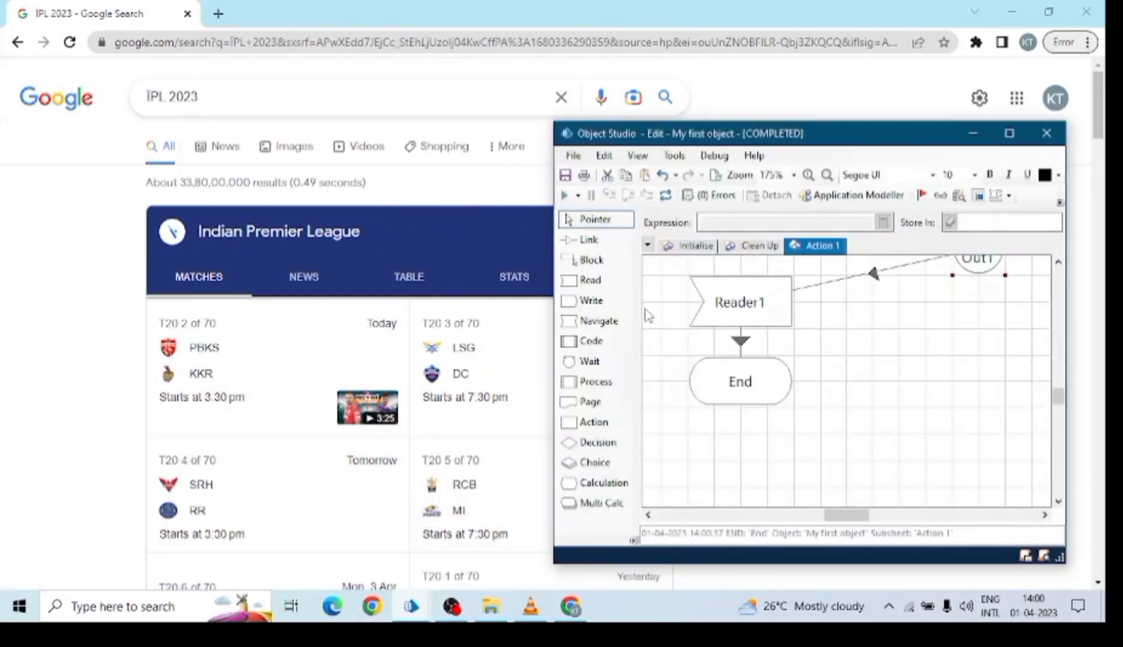
drag(748, 137, 781, 138)
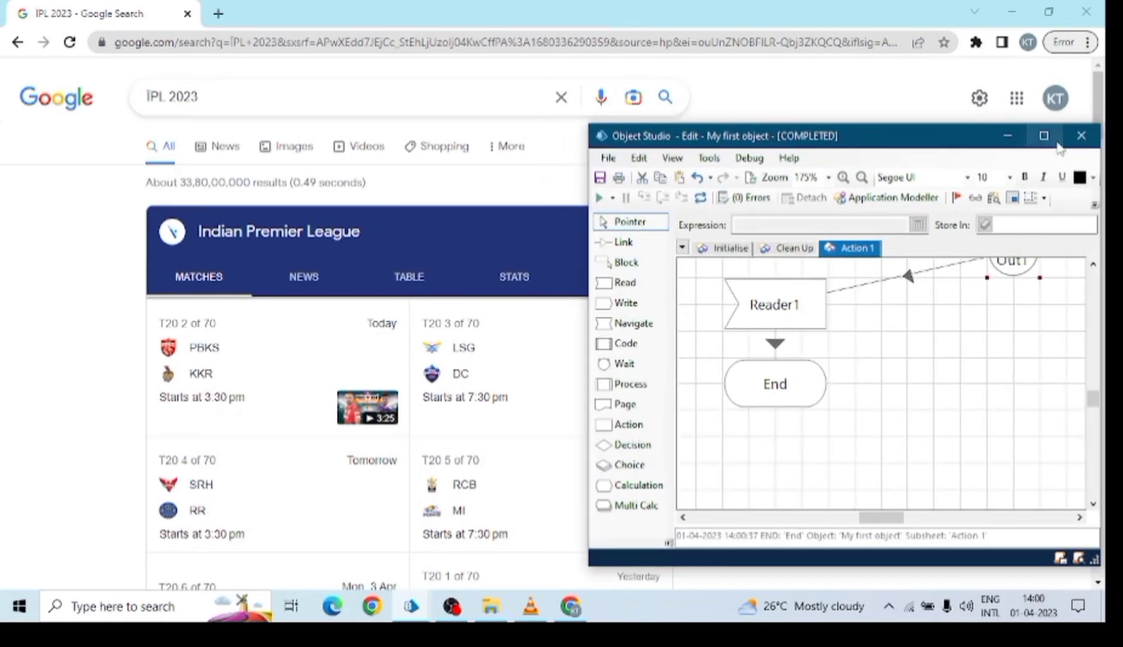
click(1043, 134)
Check that the result item holds 'About 33,80,00,000 results (0.49 seconds)', matching Google.
double_click(855, 251)
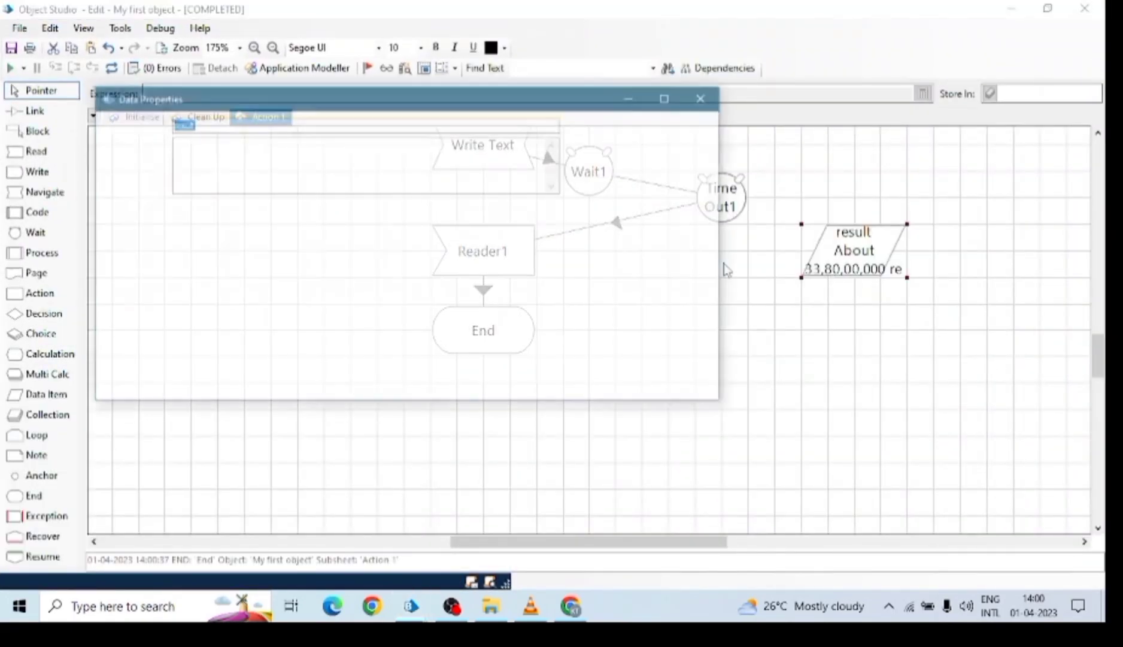
click(1048, 9)
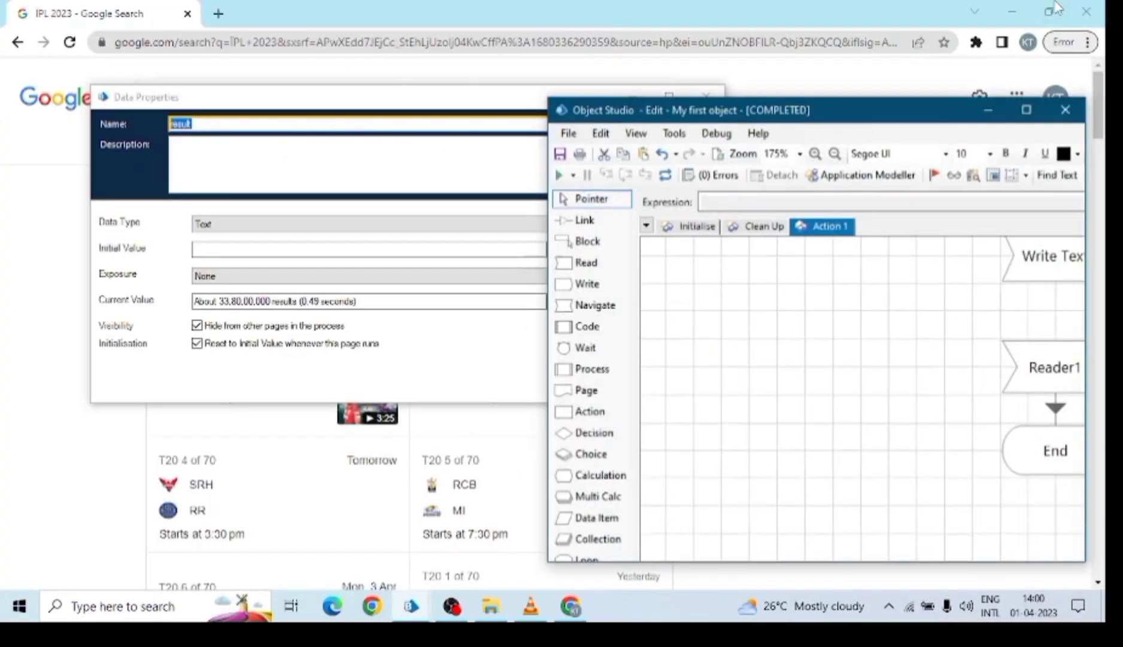
drag(413, 99, 825, 209)
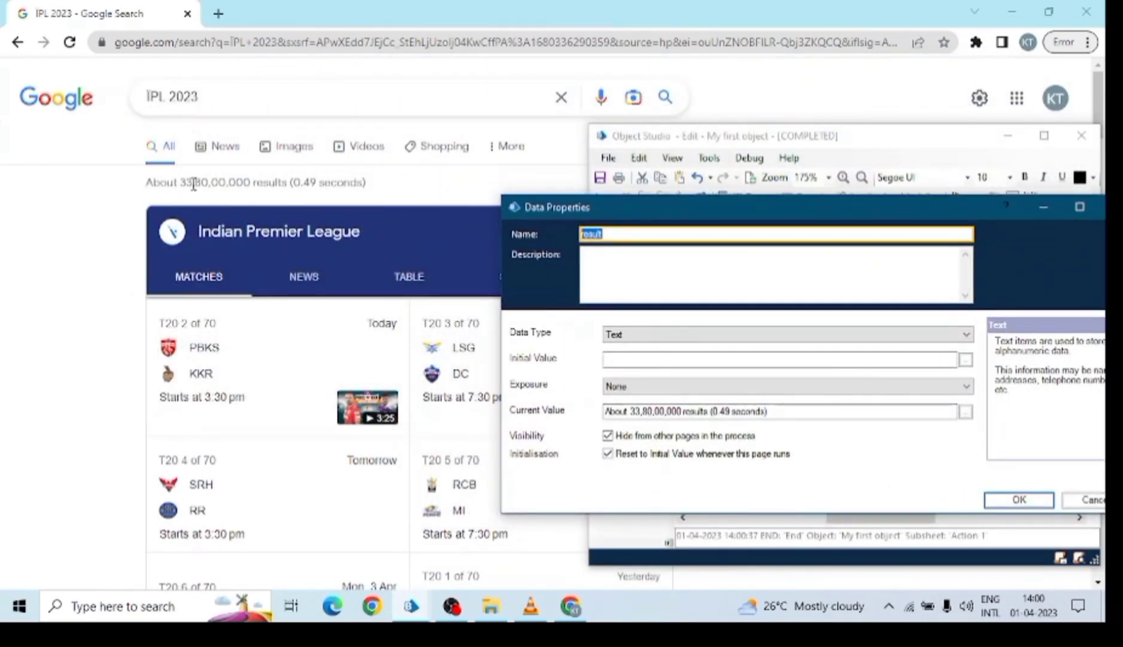
drag(785, 412, 586, 426)
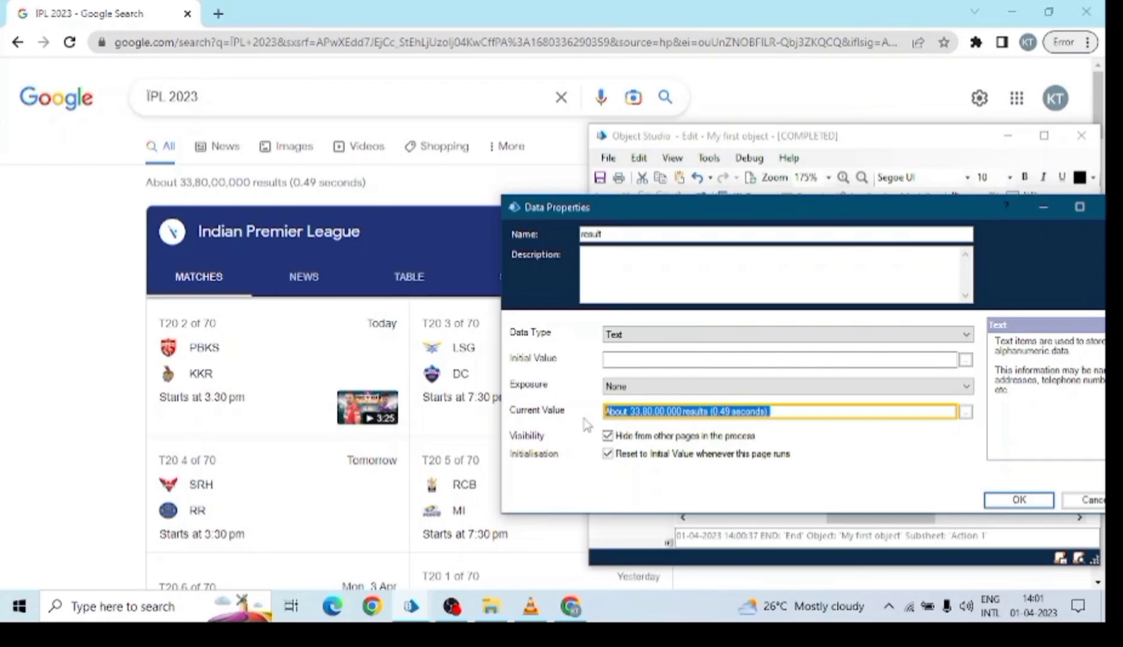
click(1043, 207)
click(1007, 135)
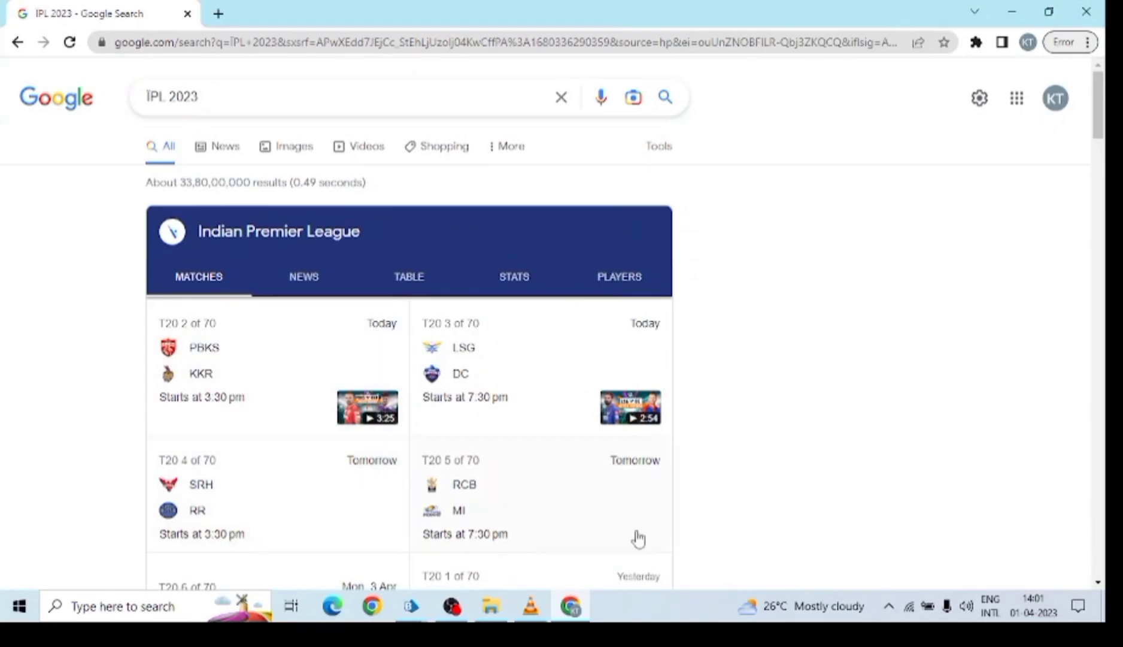
Select the 'IPL 2023' query text on the Google results page showing about 33,80,00,000 results.
mouse_move(578, 611)
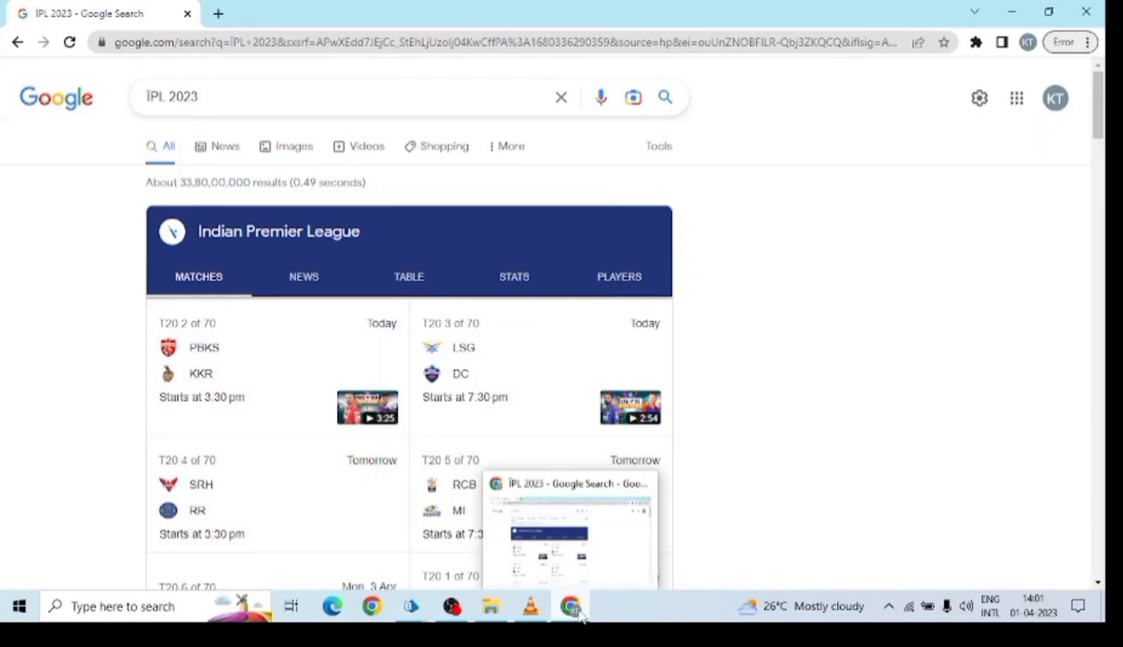
mouse_move(412, 611)
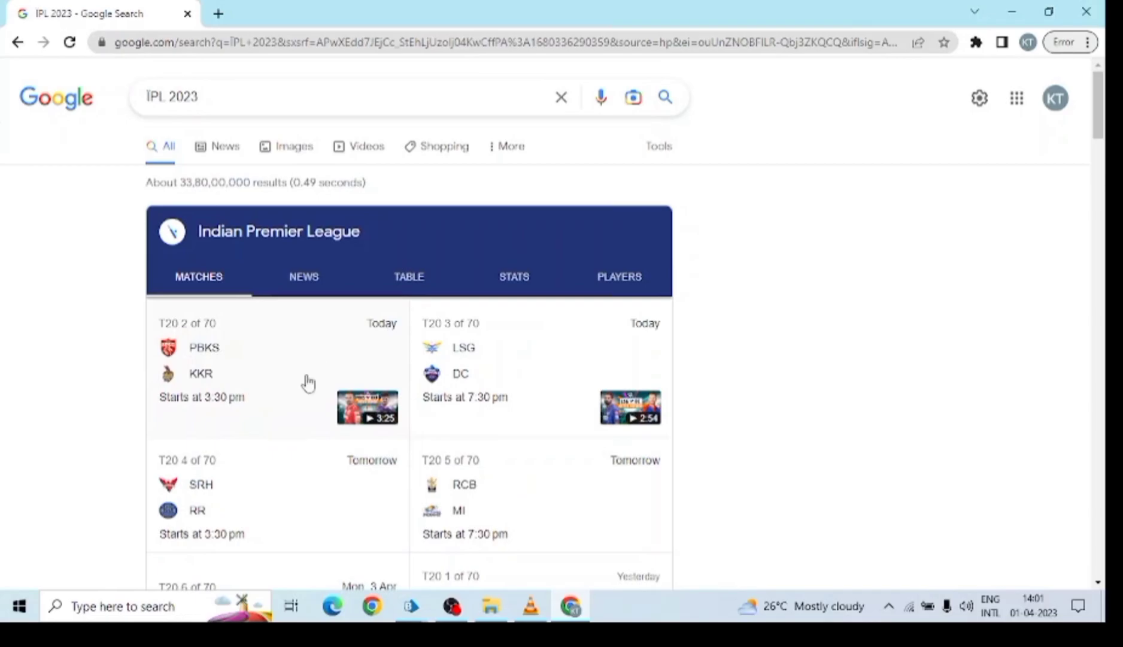
drag(266, 102, 144, 98)
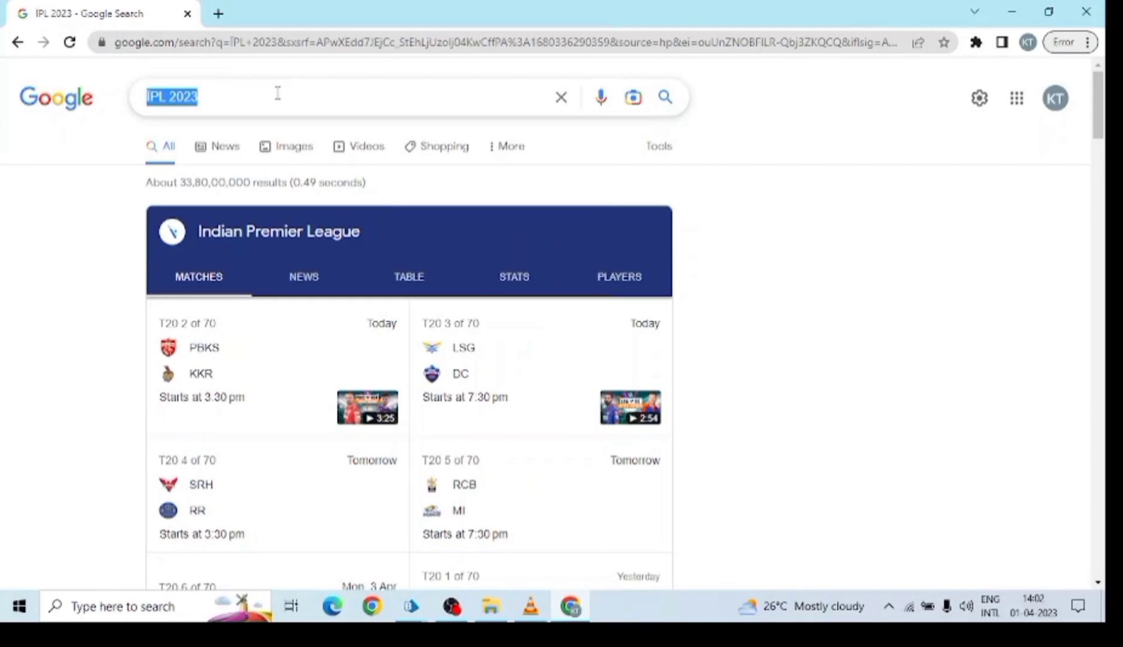
Bring the Process Studio window and then the Object Studio window forward from the taskbar.
click(411, 607)
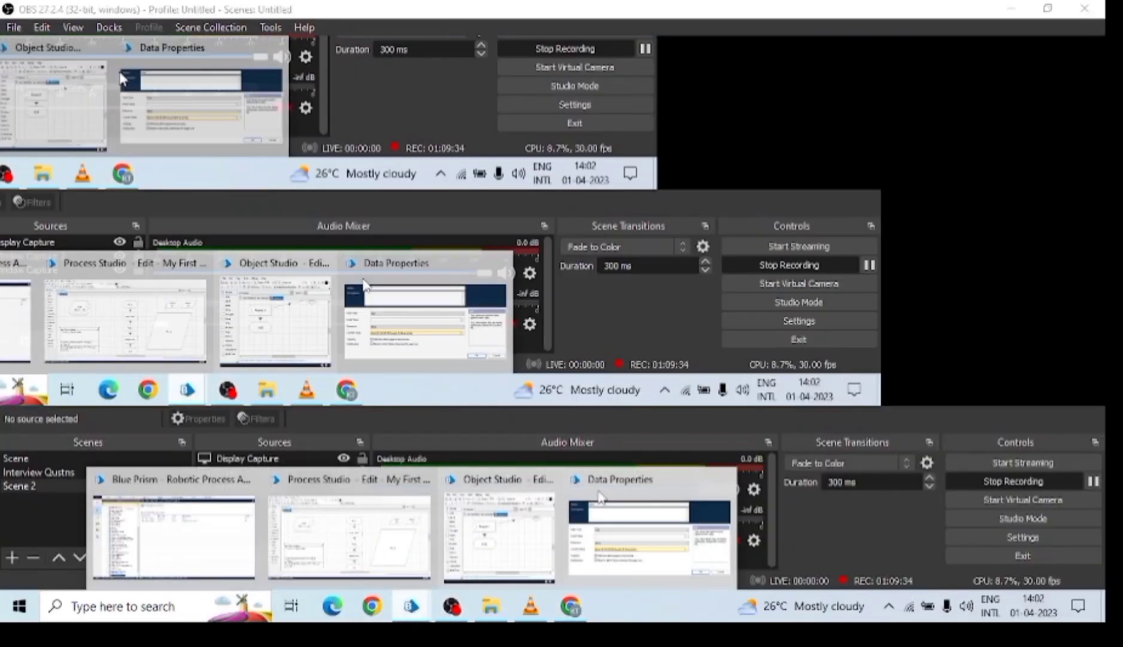
click(341, 523)
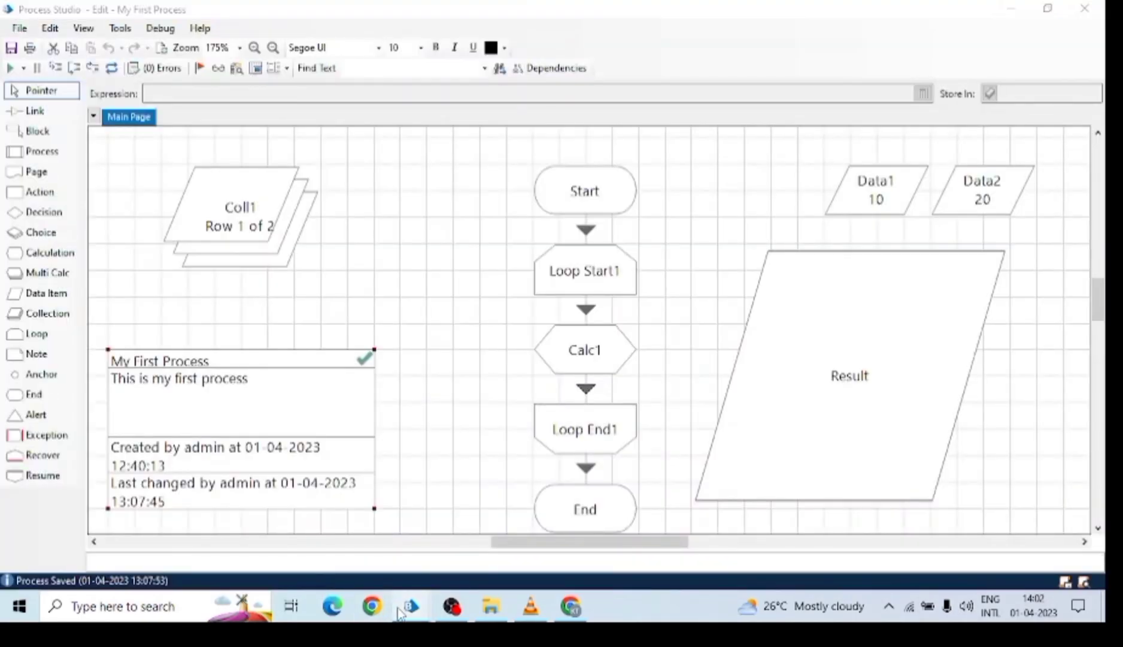
mouse_move(411, 606)
click(210, 531)
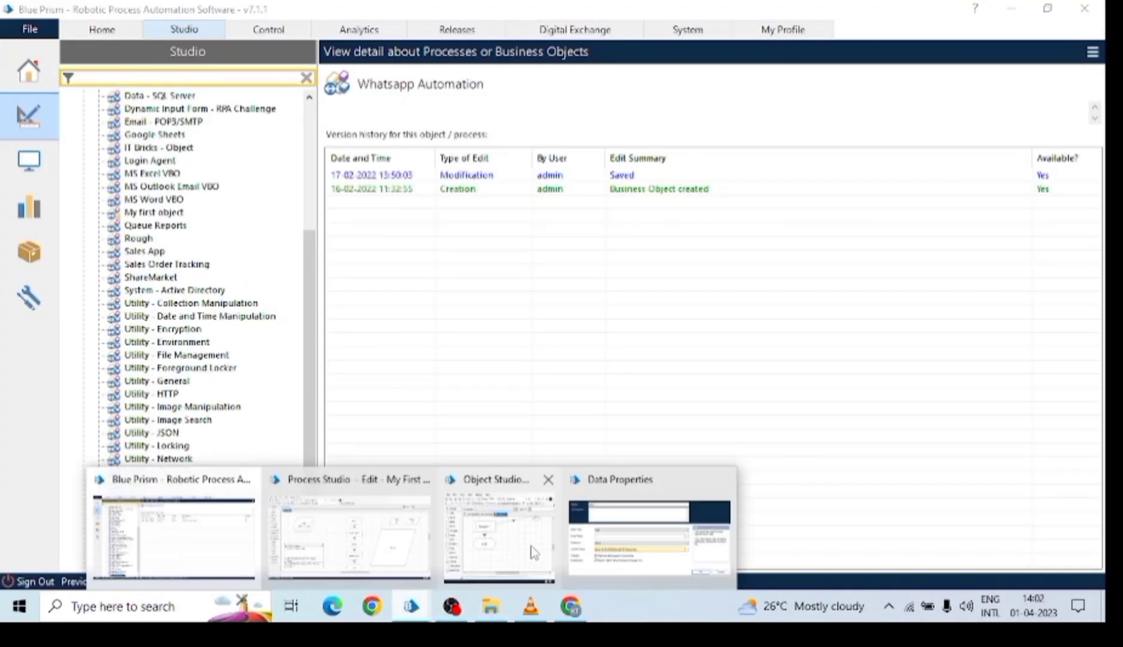
click(535, 552)
Maximise Object Studio, close its Application Modeller dialog, and return to the Chrome IPL 2023 results.
click(1044, 135)
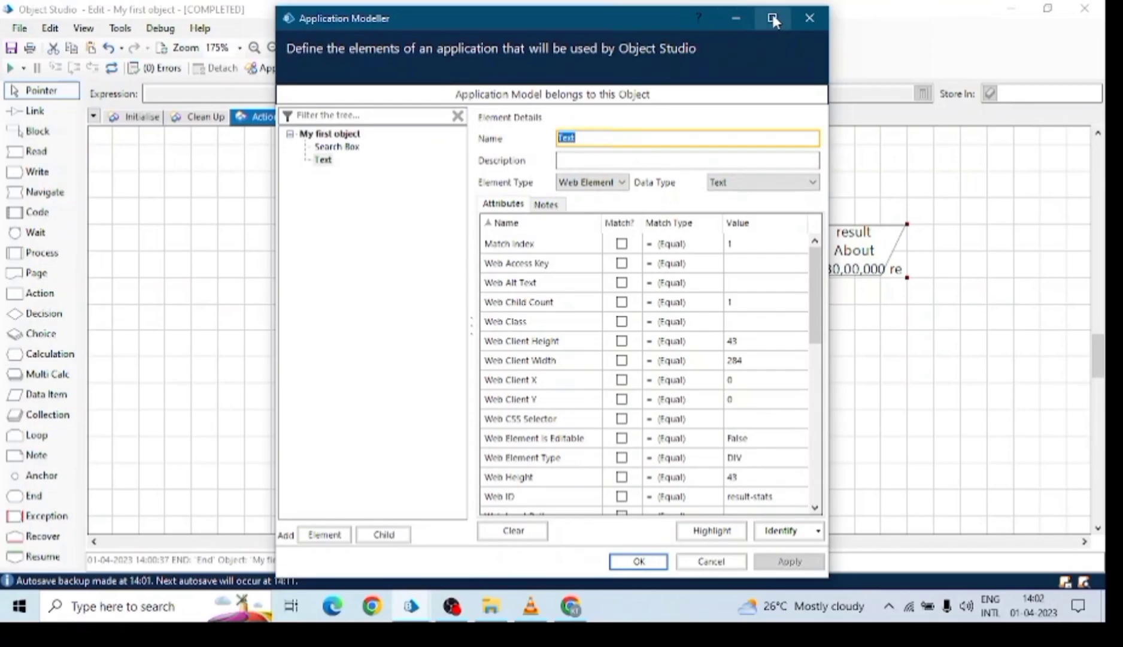
click(746, 12)
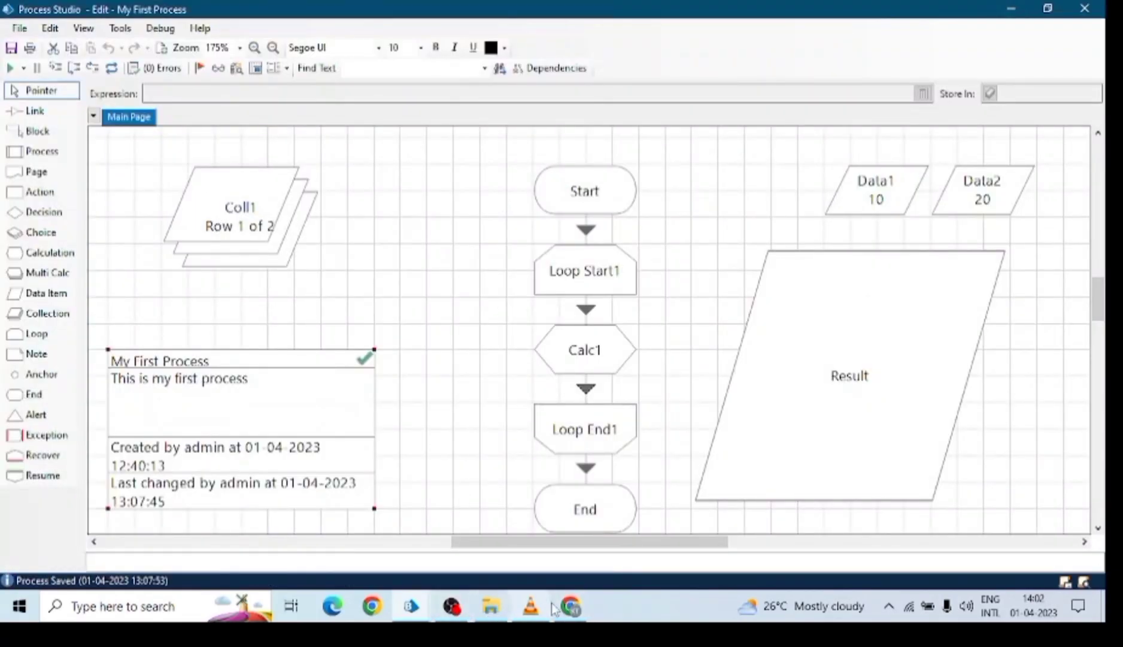
click(571, 605)
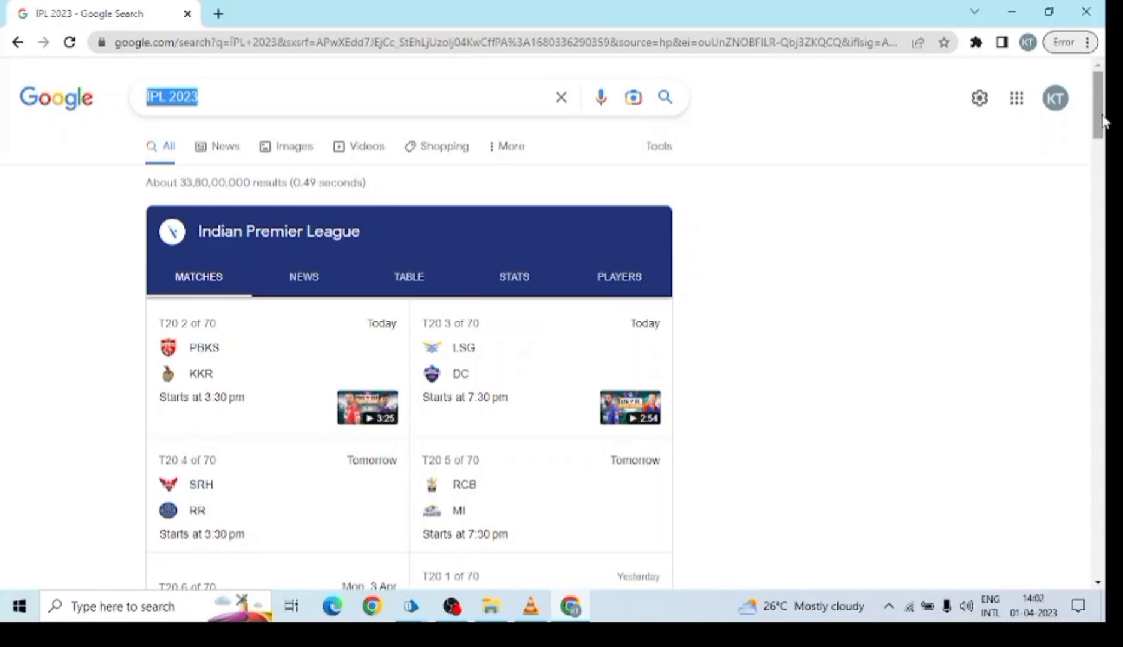
Go back to the Google homepage, then forward again to the IPL 2023 results.
click(13, 44)
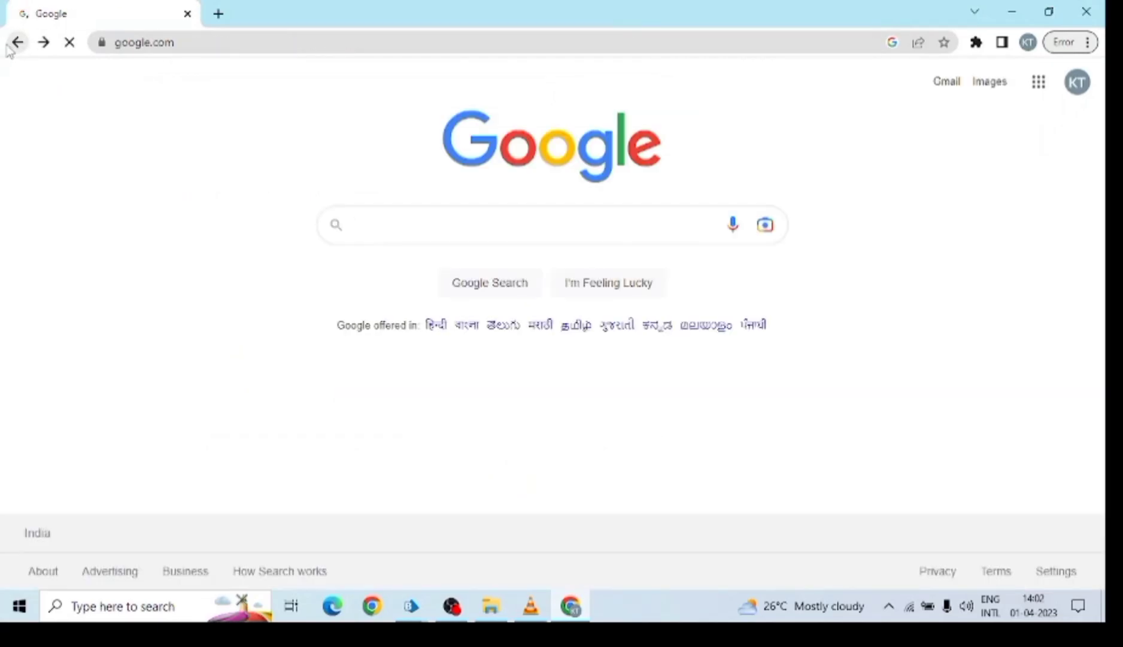
click(416, 216)
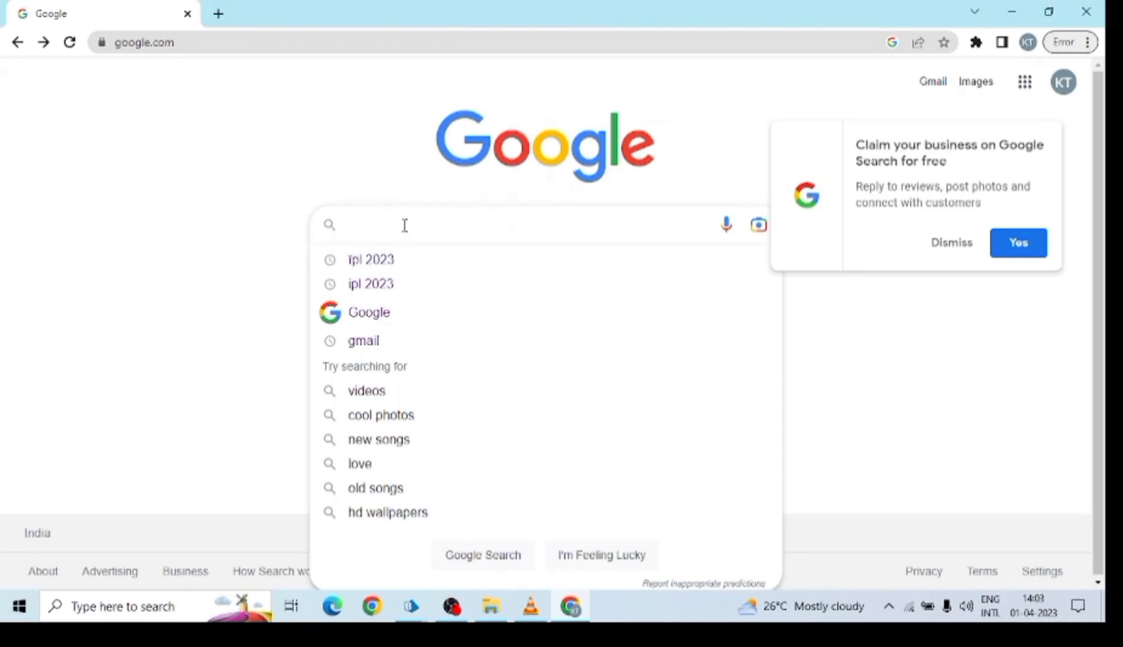
click(43, 42)
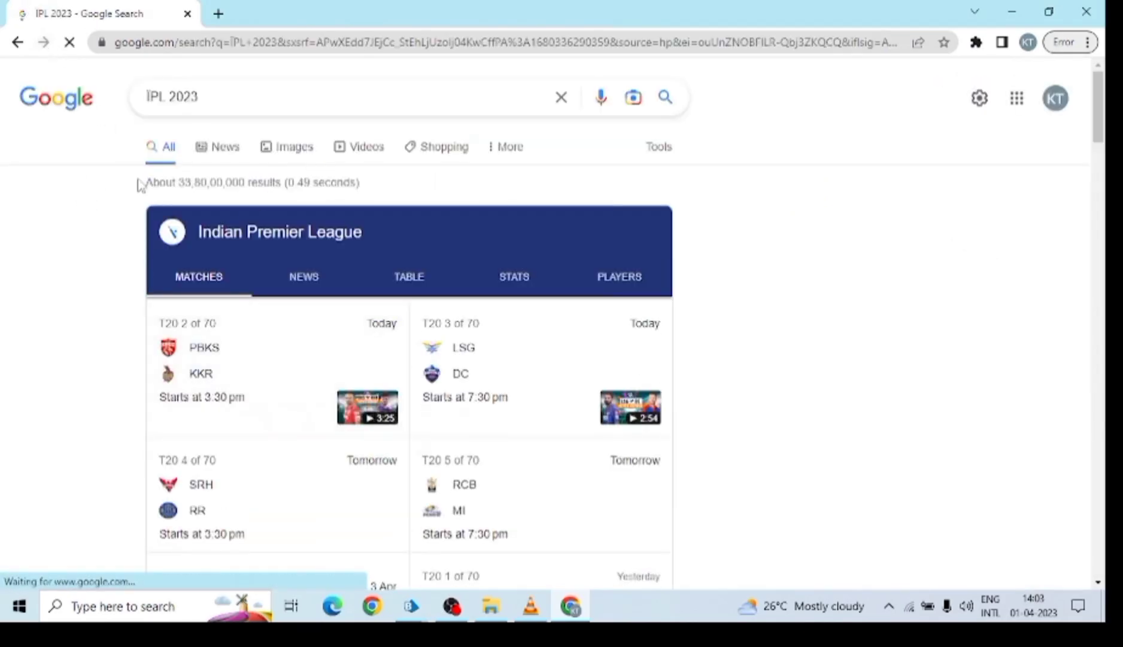
Highlight the 'About 33,80,00,000 results' line, then bring Object Studio forward.
drag(142, 183, 428, 187)
click(115, 192)
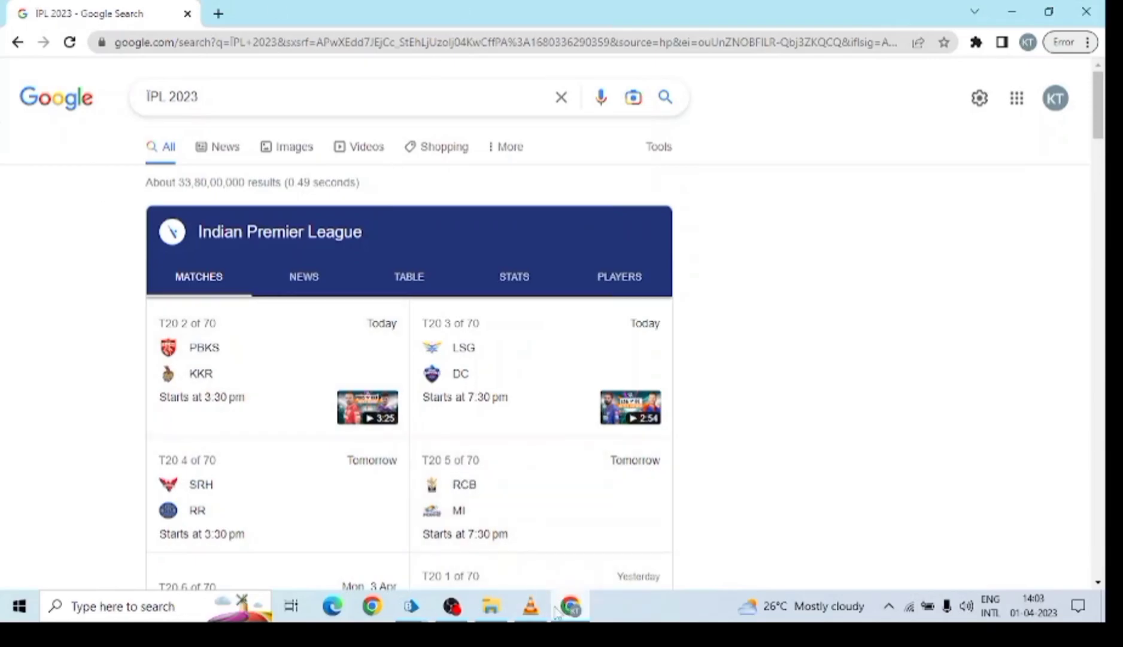
mouse_move(409, 609)
click(381, 520)
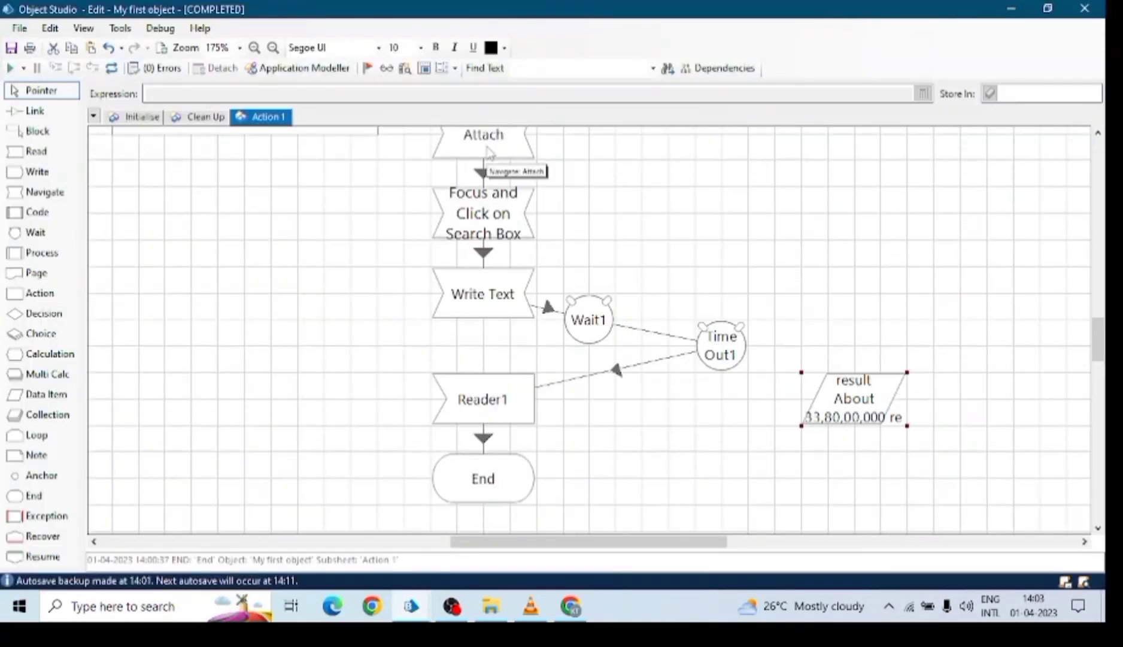
Select the Focus and Click, Write Text and Reader1 stages in Object Studio.
click(488, 203)
click(501, 311)
click(526, 392)
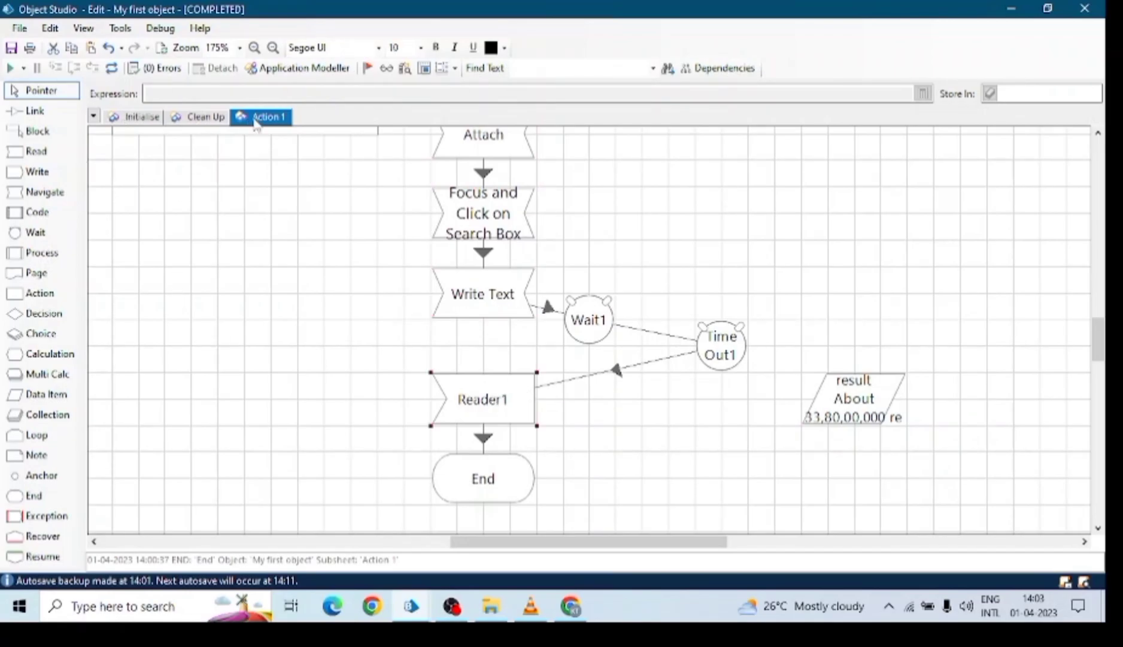
In Process Studio, add a new Action1 stage left of Loop Start1.
click(412, 606)
click(275, 535)
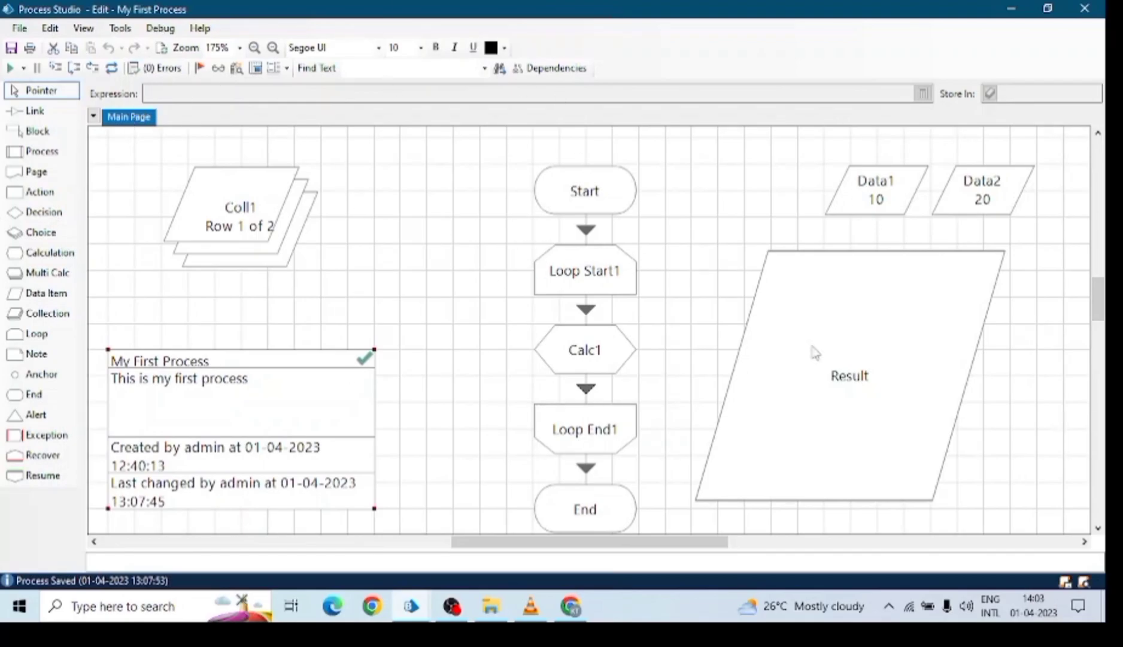
drag(46, 200, 400, 269)
Open Action1's properties, glance at Object Studio, and bring the properties dialog back.
double_click(395, 265)
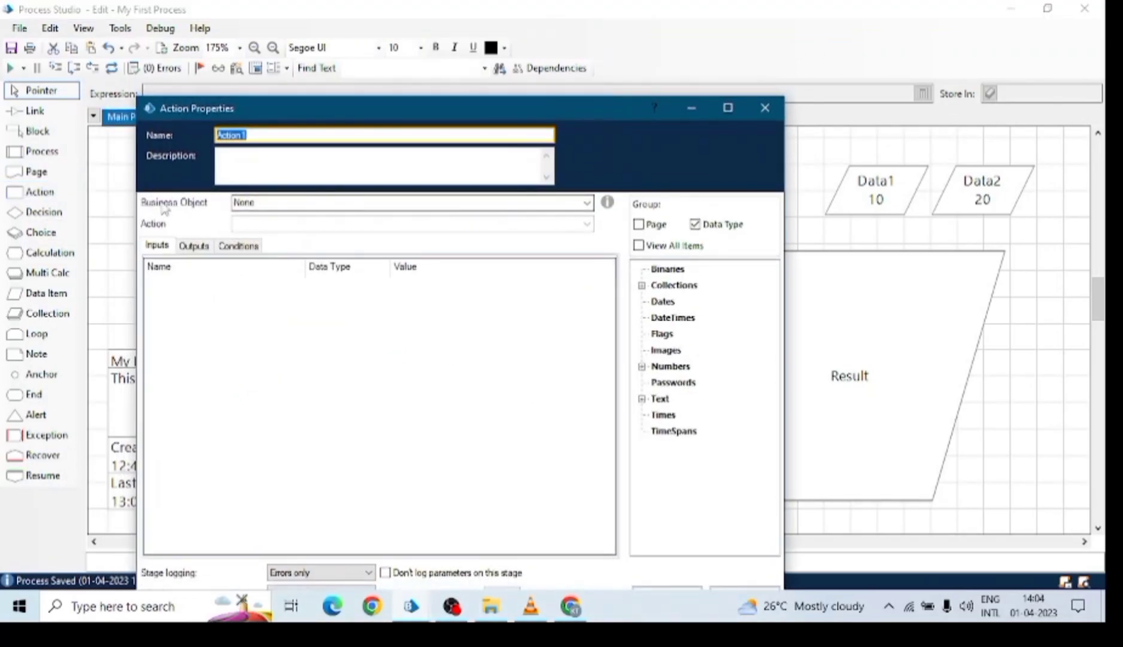
click(588, 203)
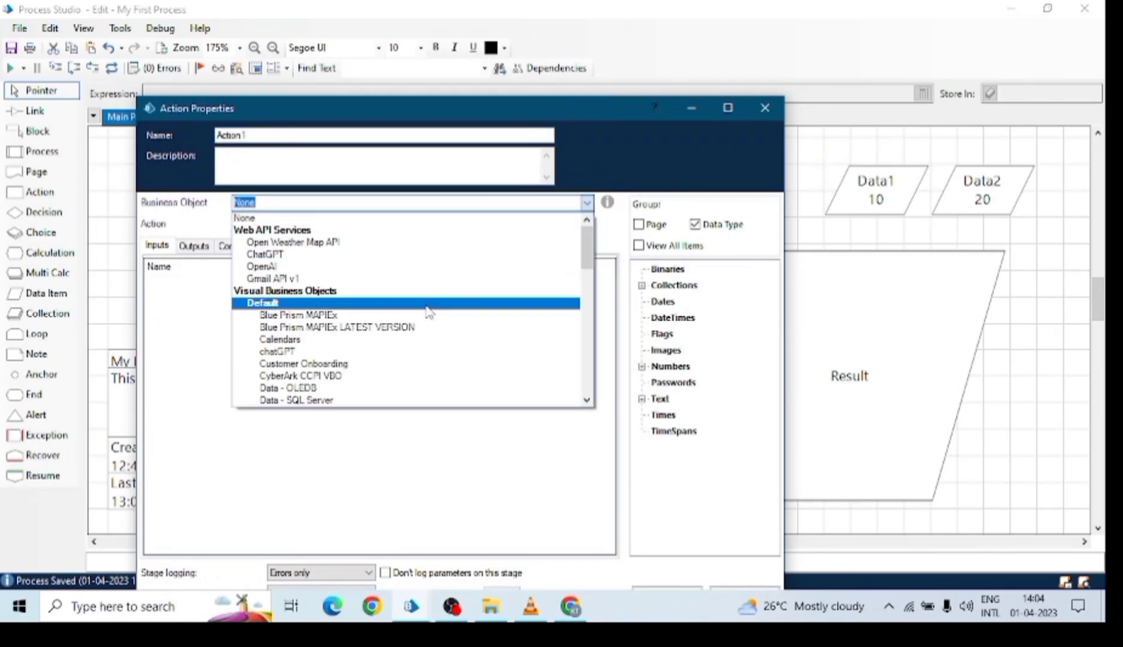
click(411, 606)
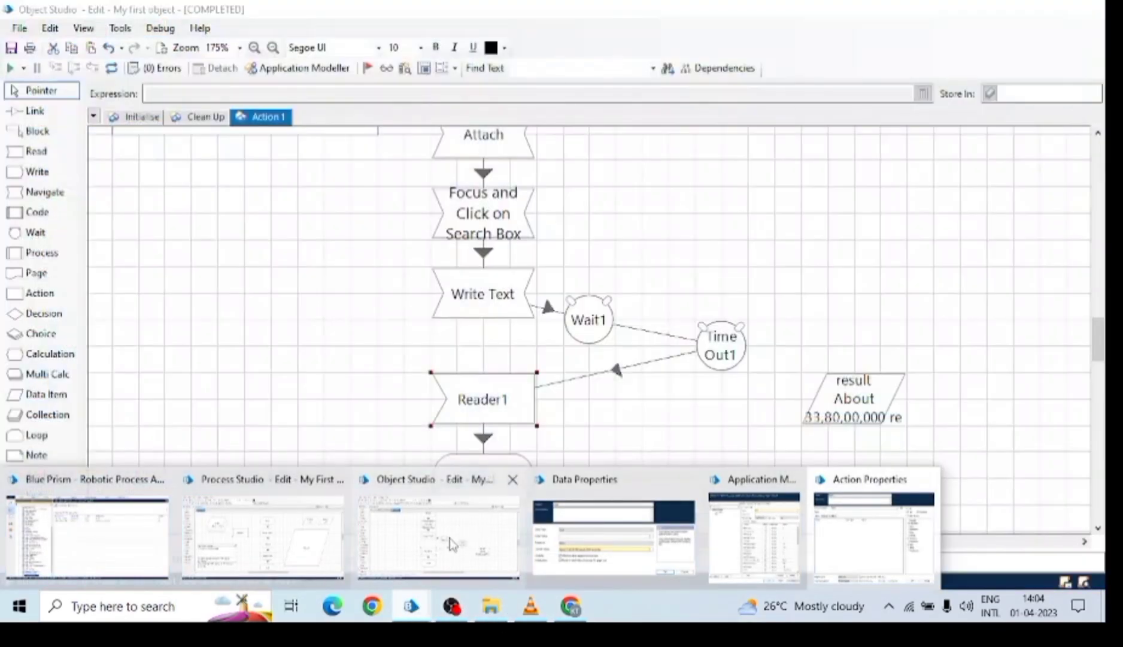
click(497, 527)
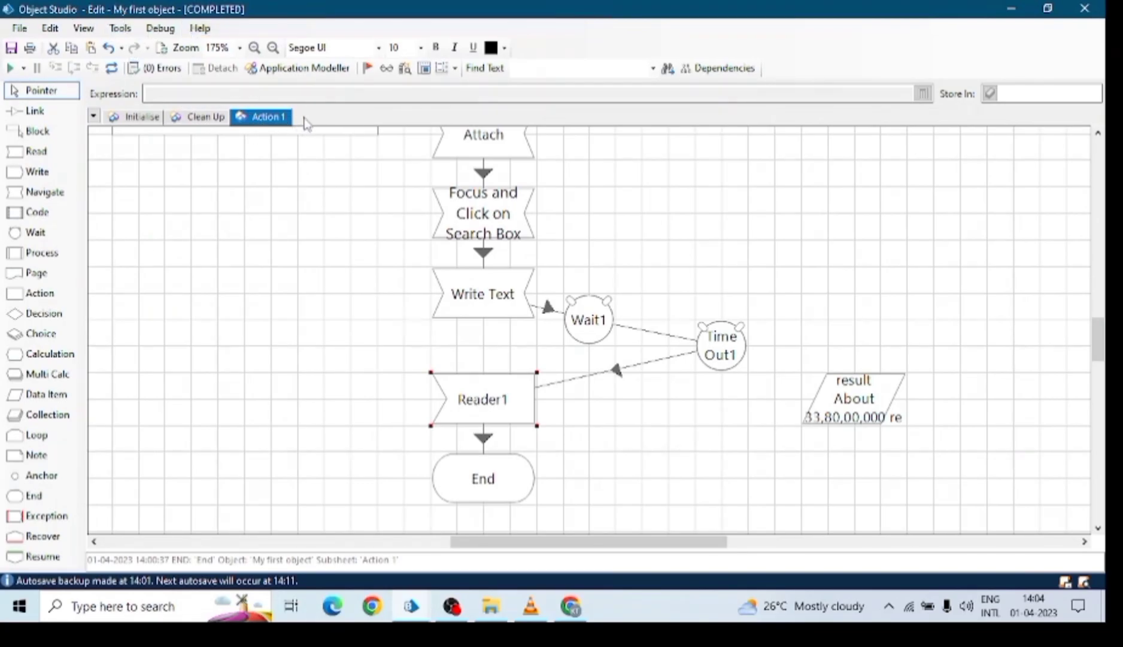
click(417, 607)
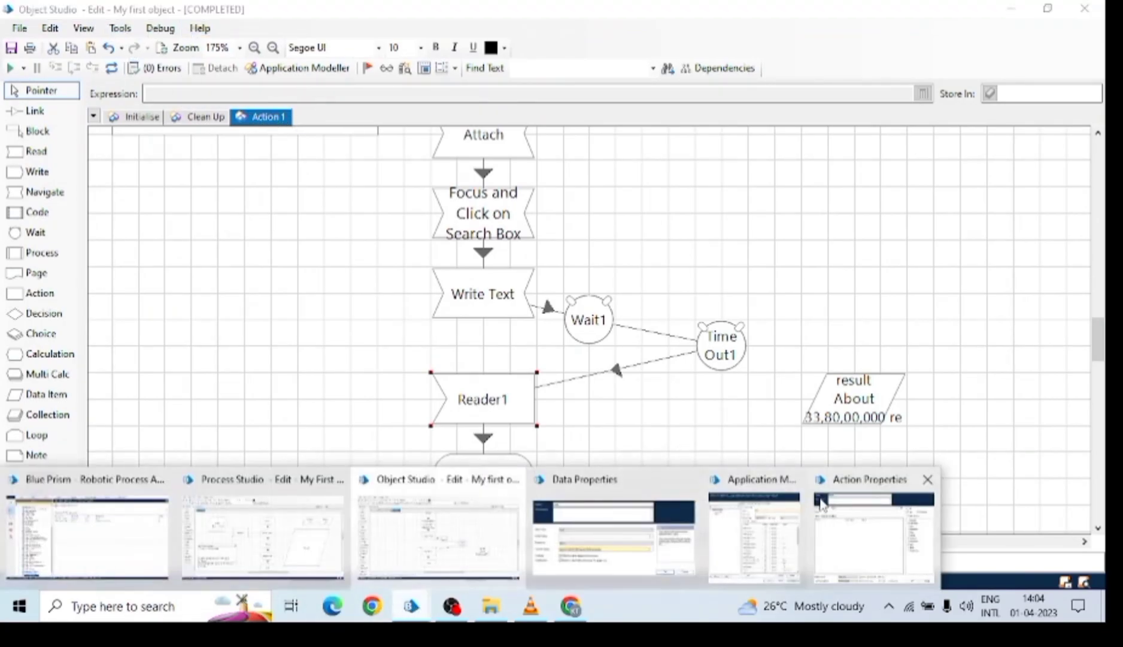
click(815, 496)
Browse the business object list and try Utility - General, reviewing its actions.
click(577, 206)
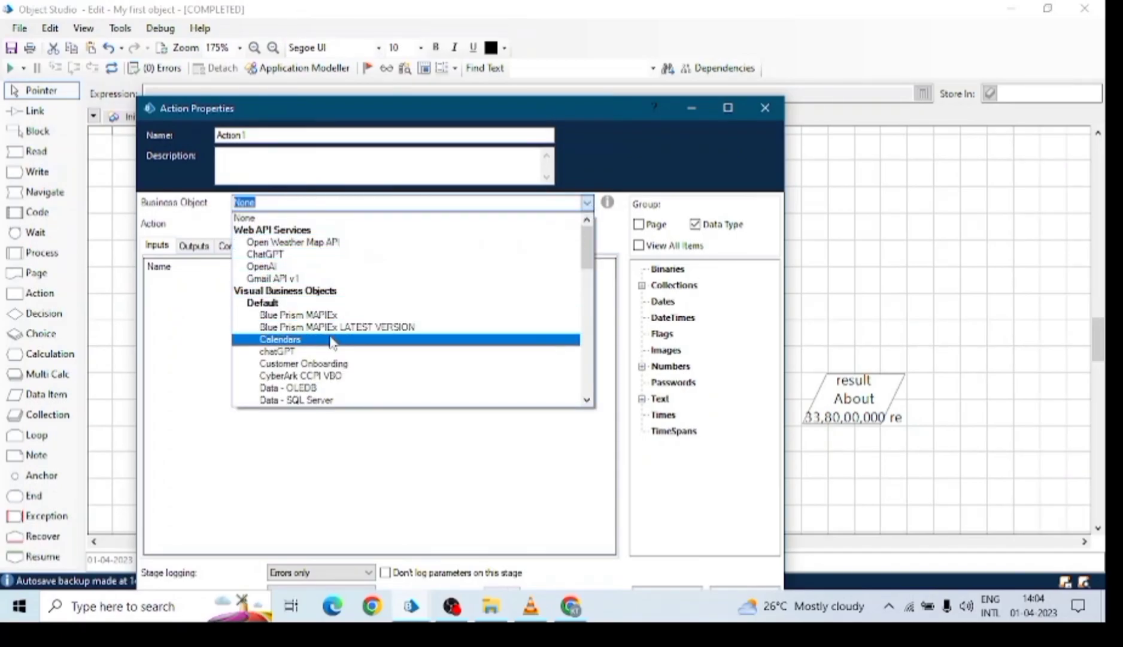
scroll(320, 339, down, 5)
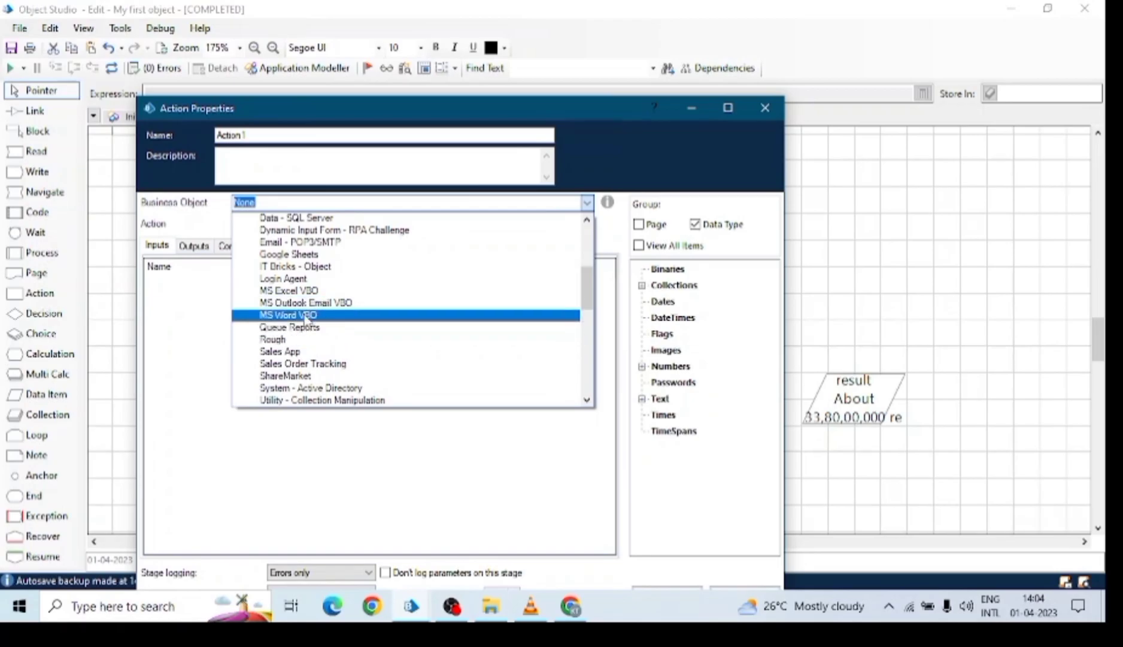
scroll(320, 340, up, 2)
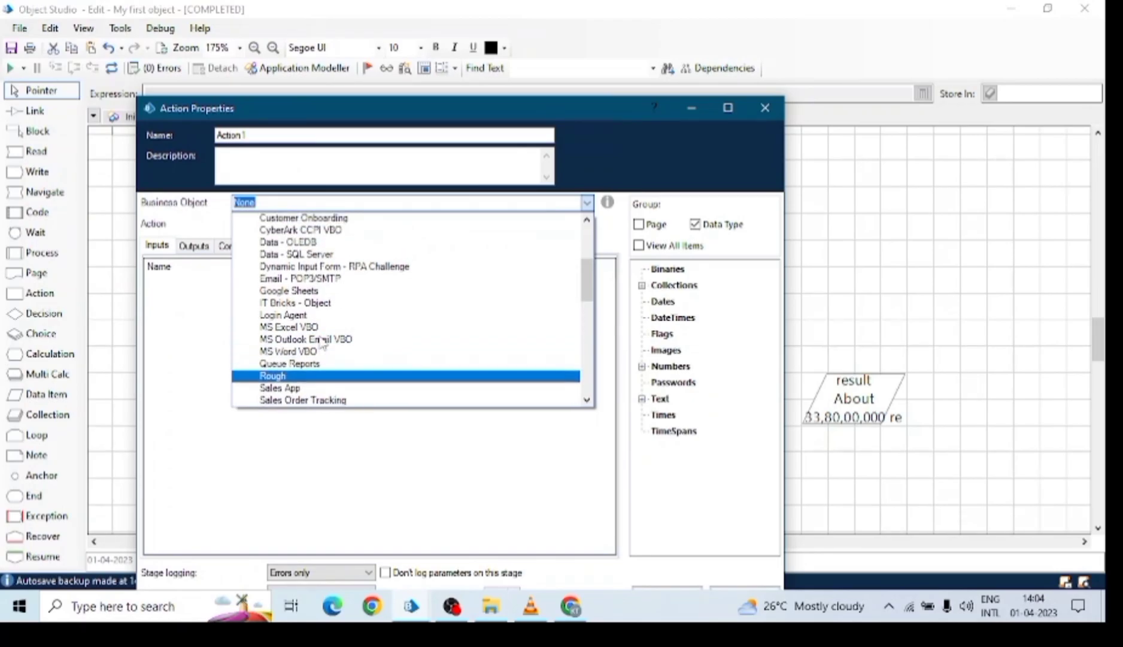
scroll(320, 341, down, 6)
scroll(320, 340, down, 3)
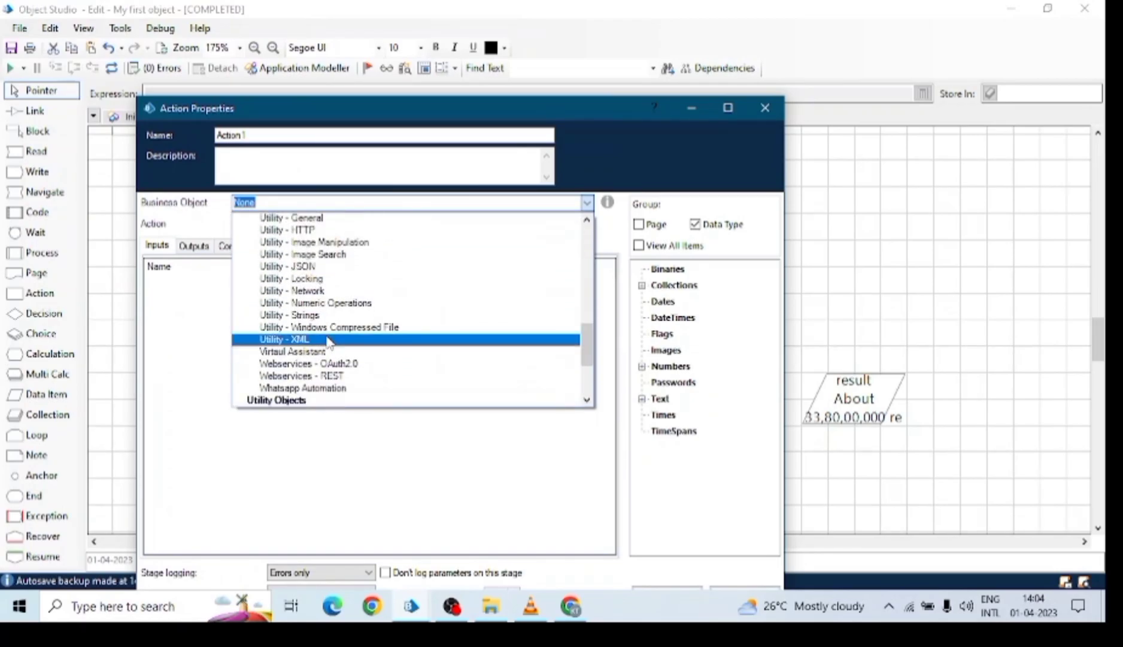
scroll(324, 280, up, 2)
click(317, 254)
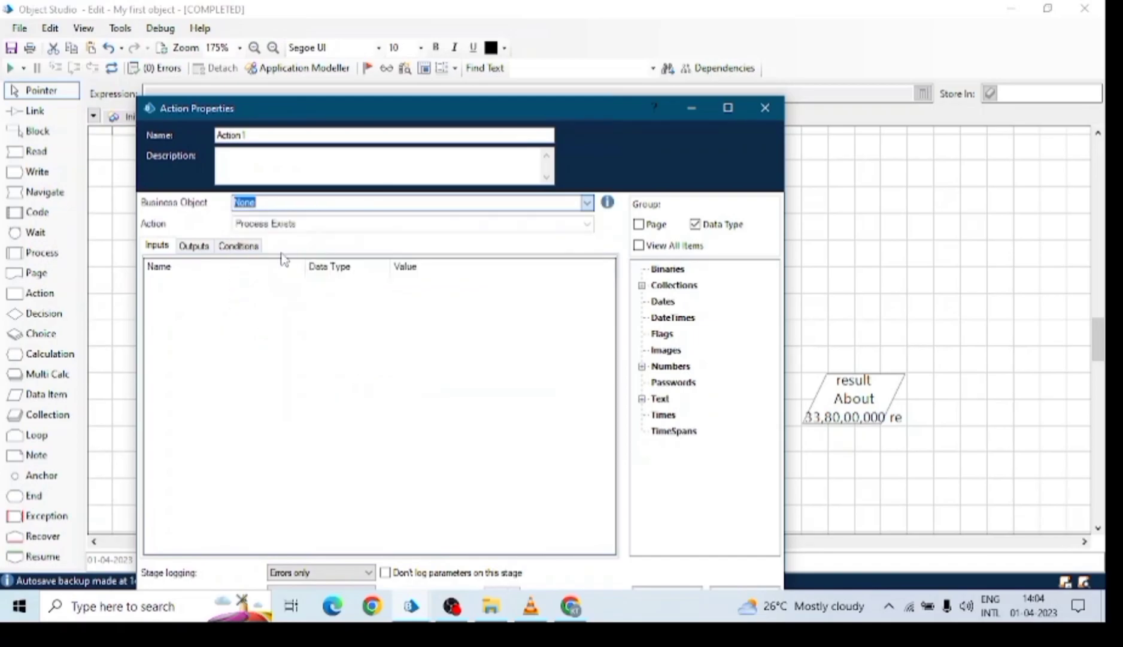
click(402, 226)
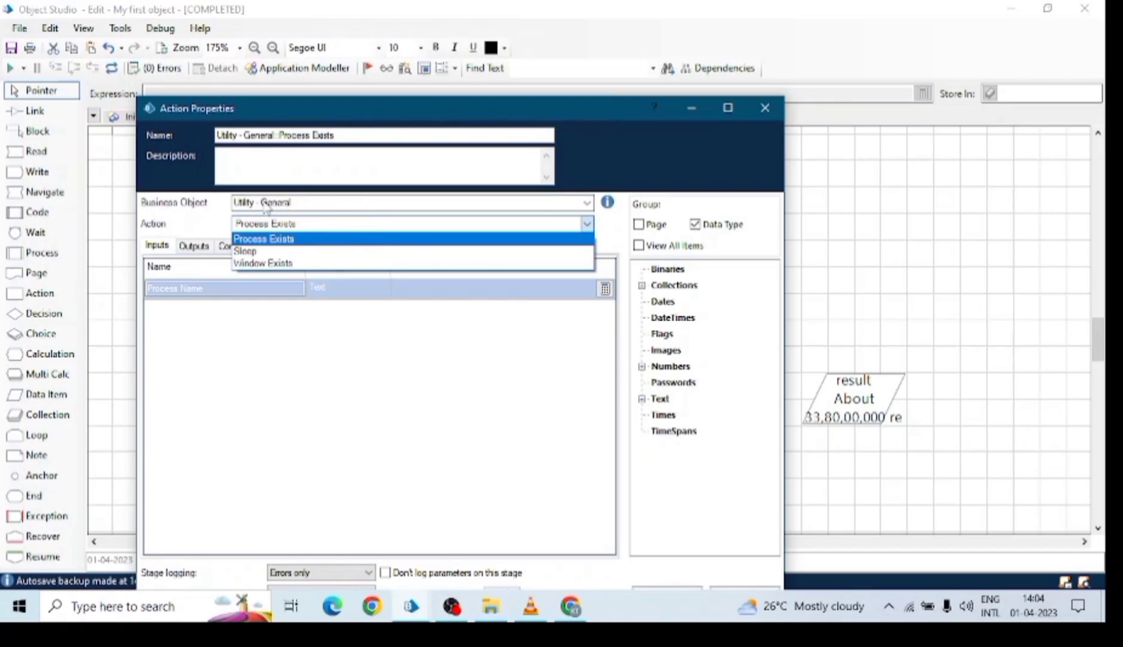
click(592, 206)
Set Action1's business object to Collections with the Count Columns action.
click(589, 204)
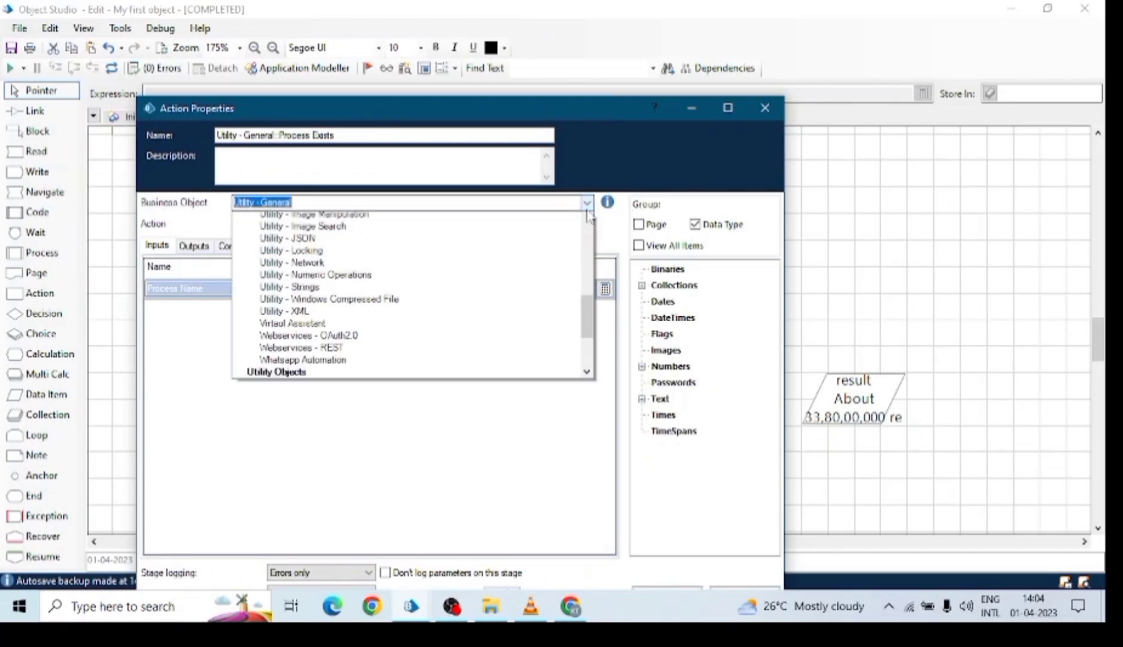
drag(586, 349, 585, 388)
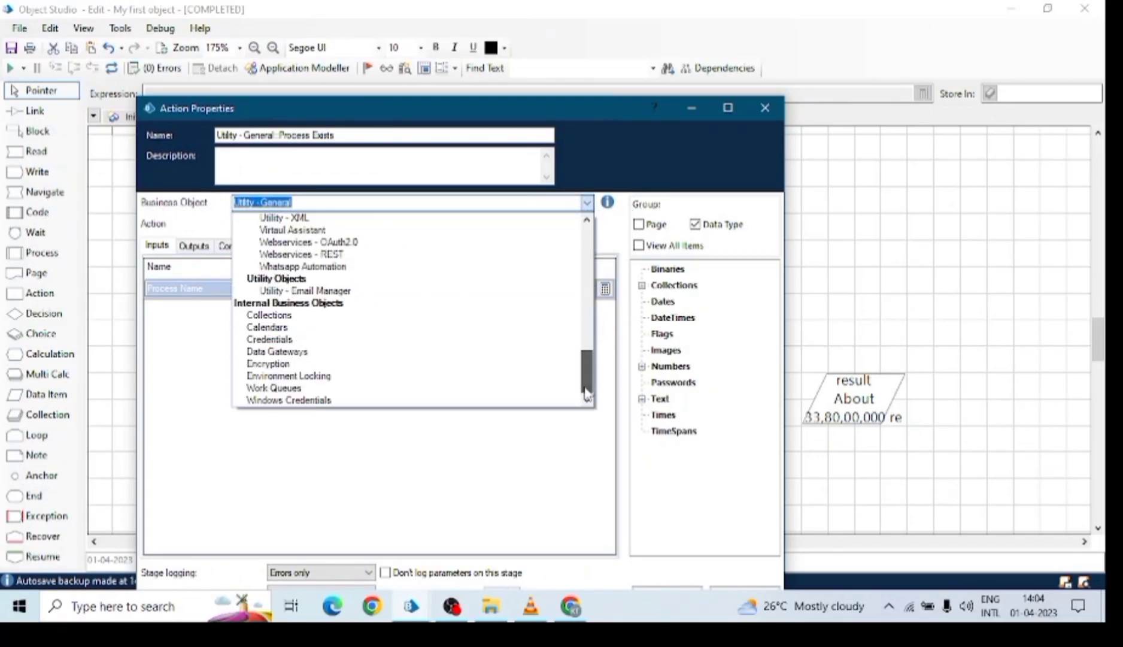
click(281, 315)
click(293, 225)
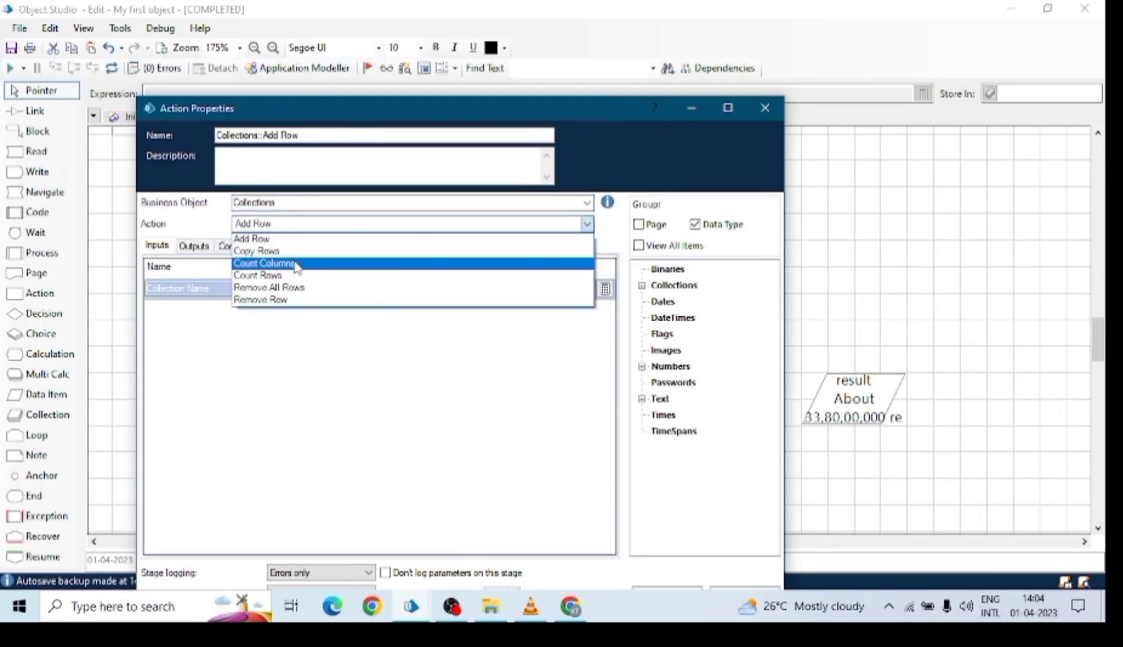
click(269, 267)
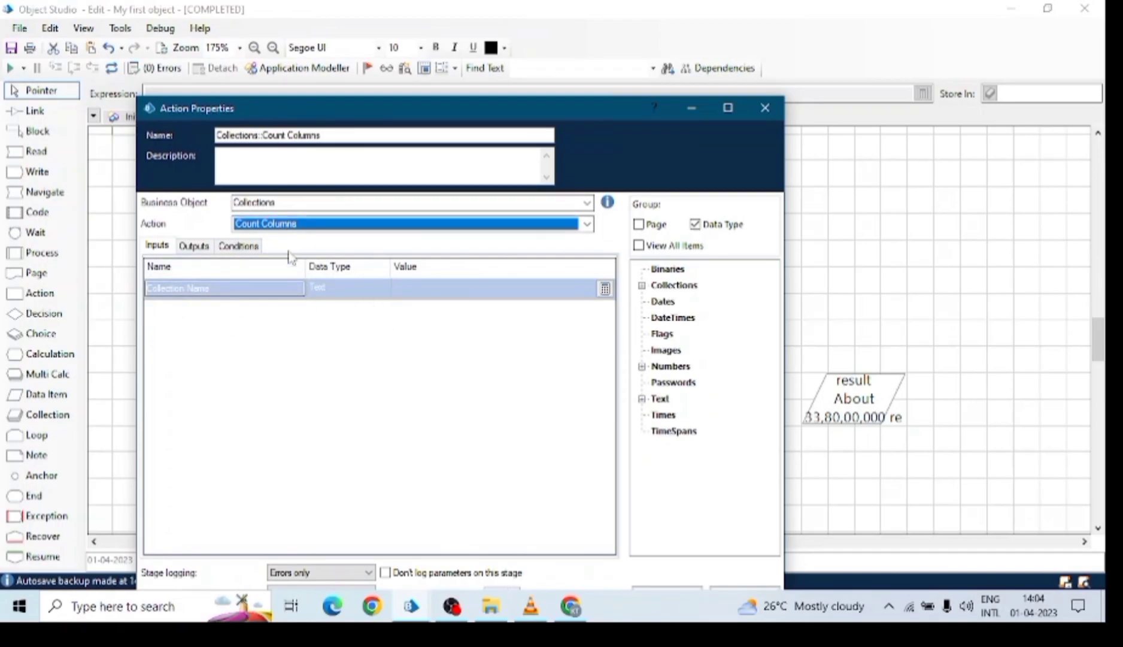
Review the action's inputs and outputs, starting to set where the Count output is stored.
click(168, 244)
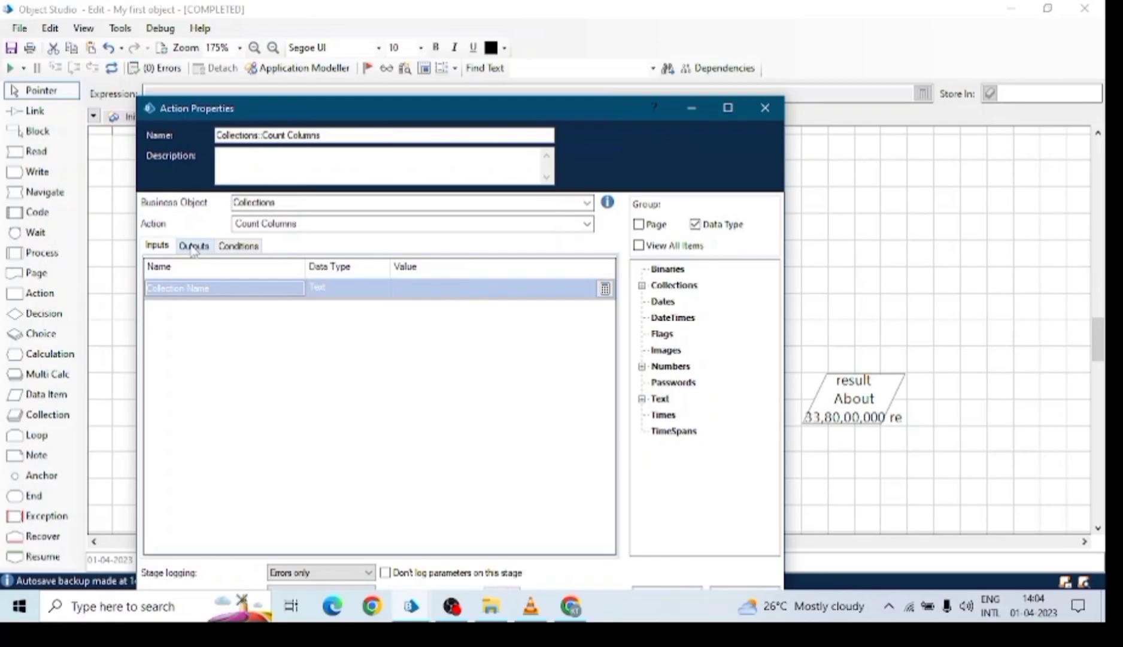
click(413, 288)
click(193, 246)
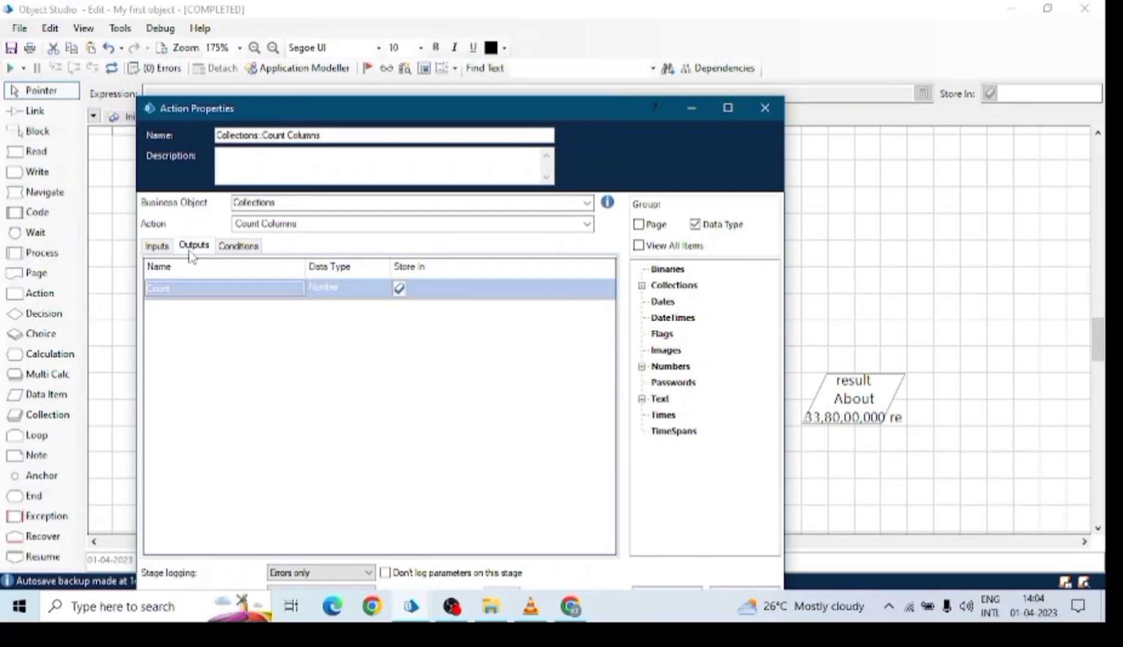
click(419, 288)
In Object Studio, inspect the Reader1 and Write Text properties, checking the IPL 2023 input, without changes.
mouse_move(412, 608)
click(473, 520)
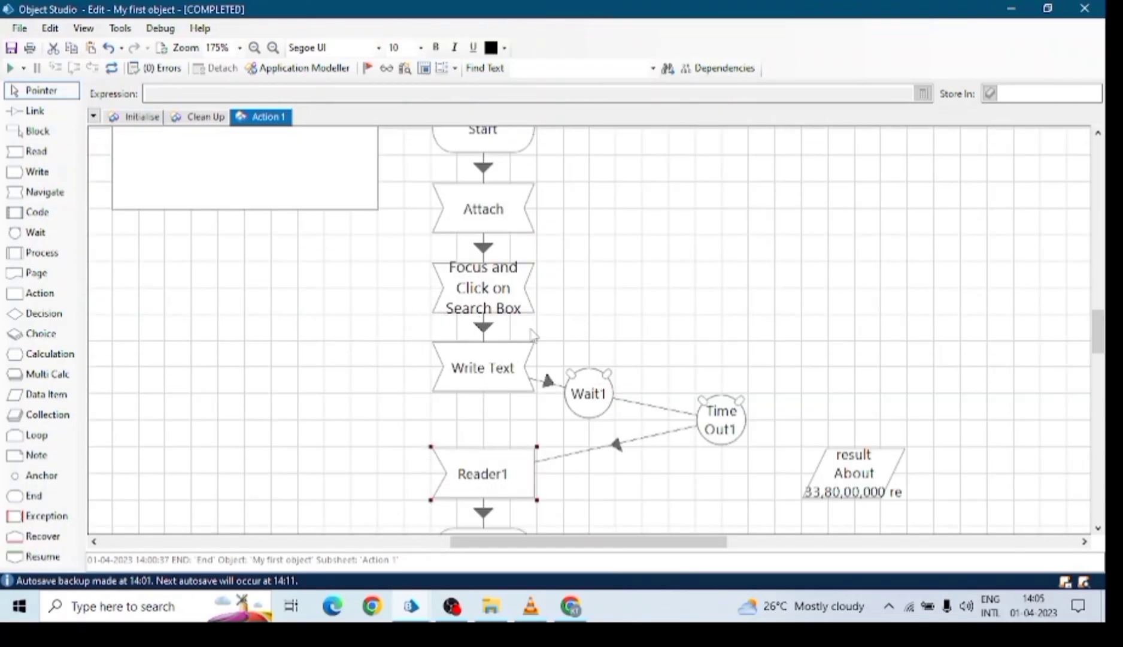
double_click(464, 413)
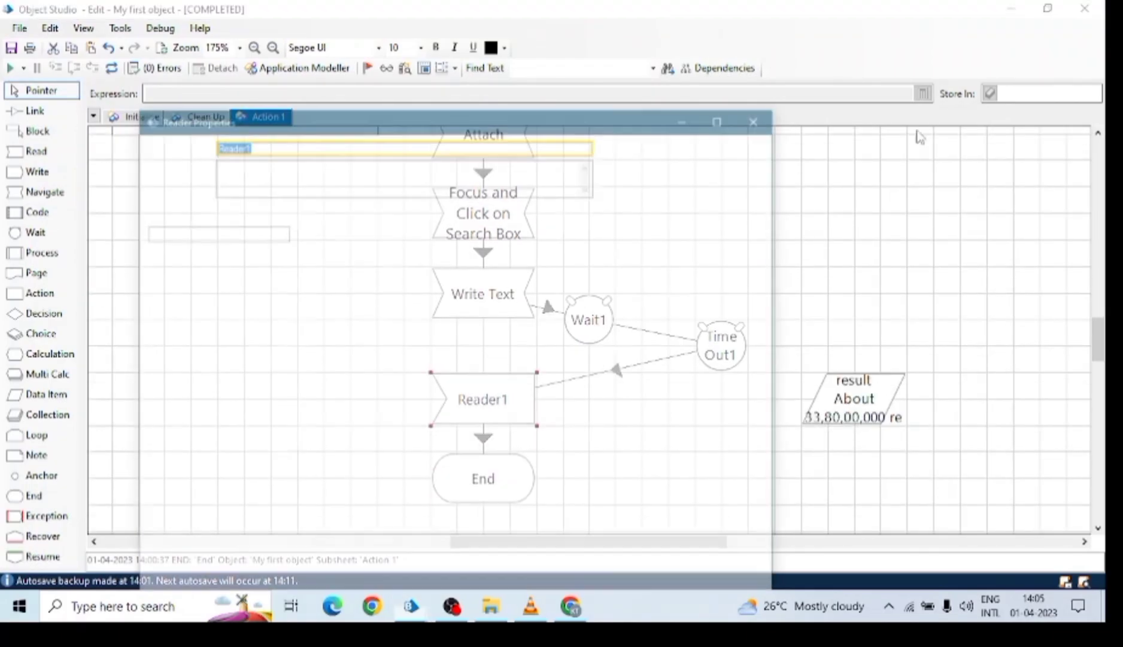
click(769, 116)
double_click(479, 304)
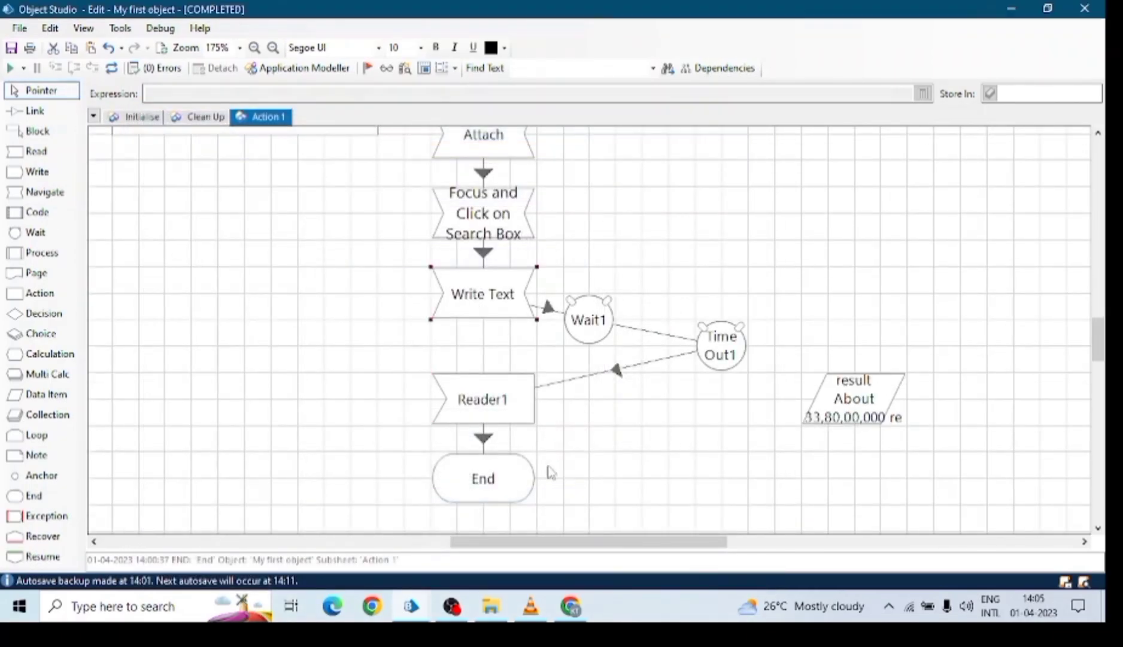
drag(460, 415, 400, 418)
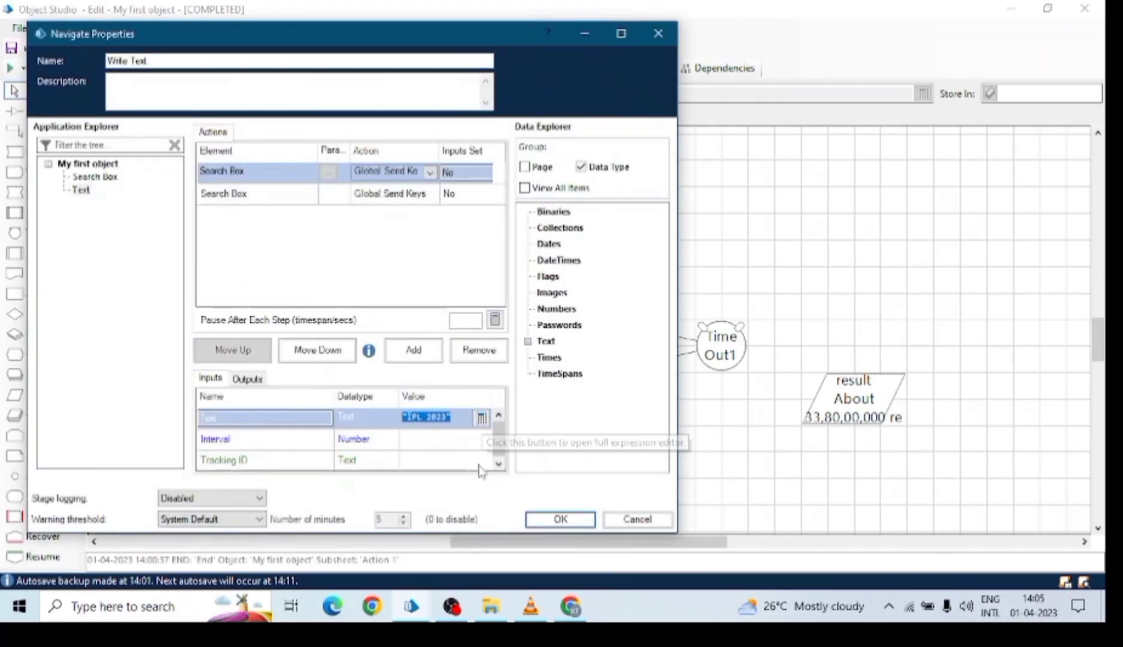
click(637, 518)
Add a Data1 data item right of the Action 1 flow, then switch to My First Process.
drag(44, 394, 737, 241)
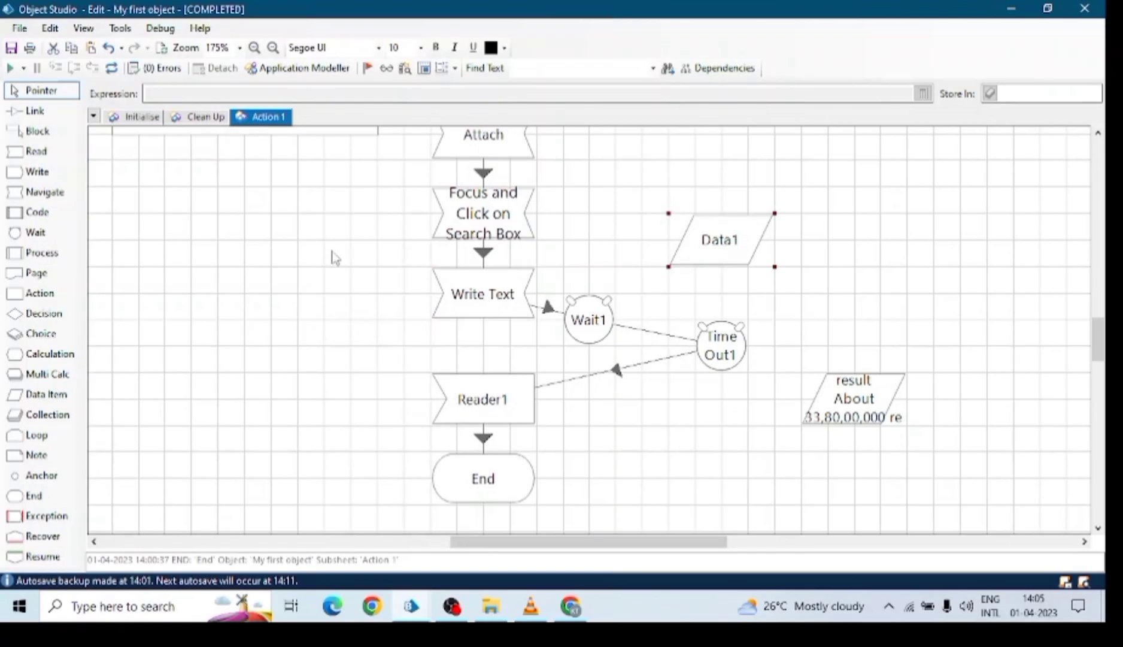
click(473, 407)
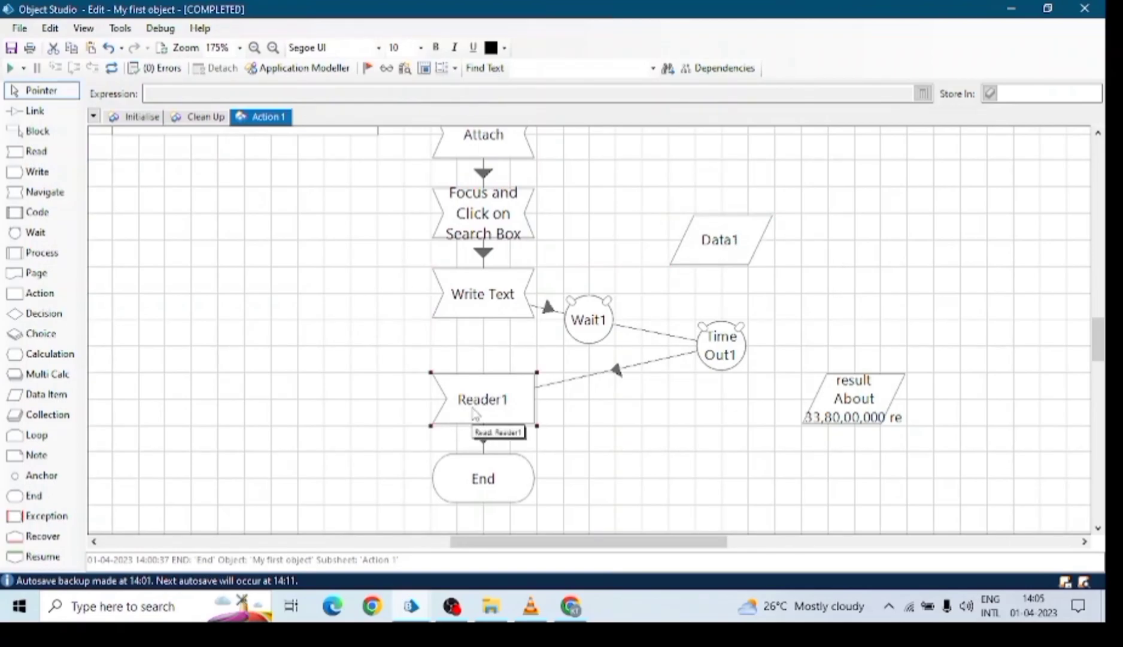
click(725, 248)
click(411, 605)
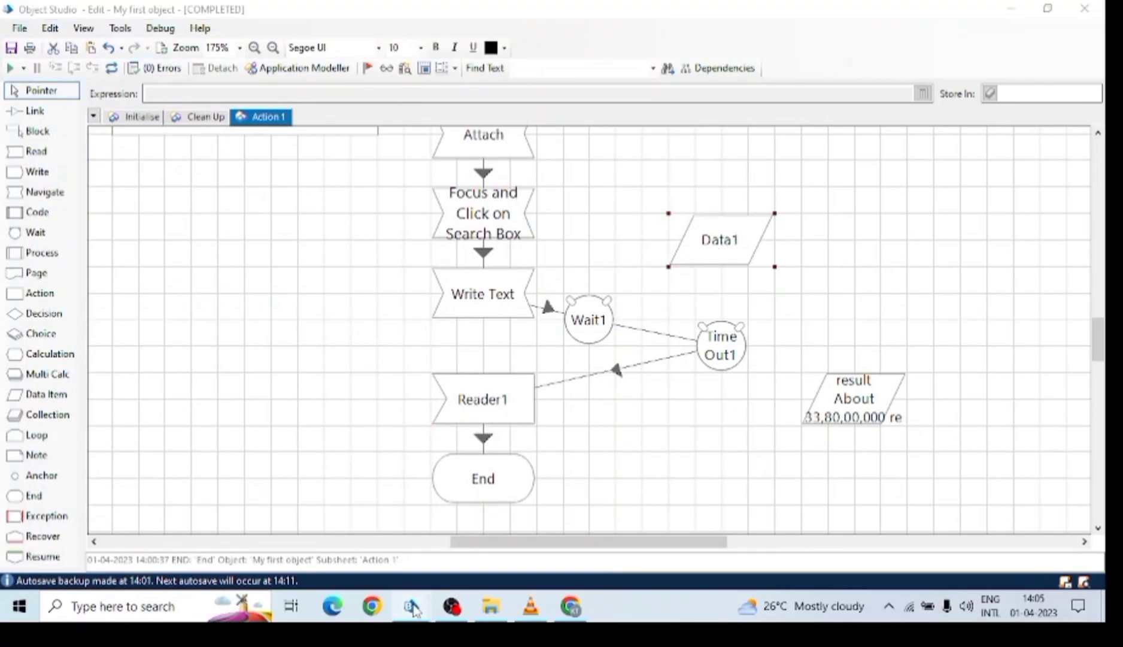
click(262, 536)
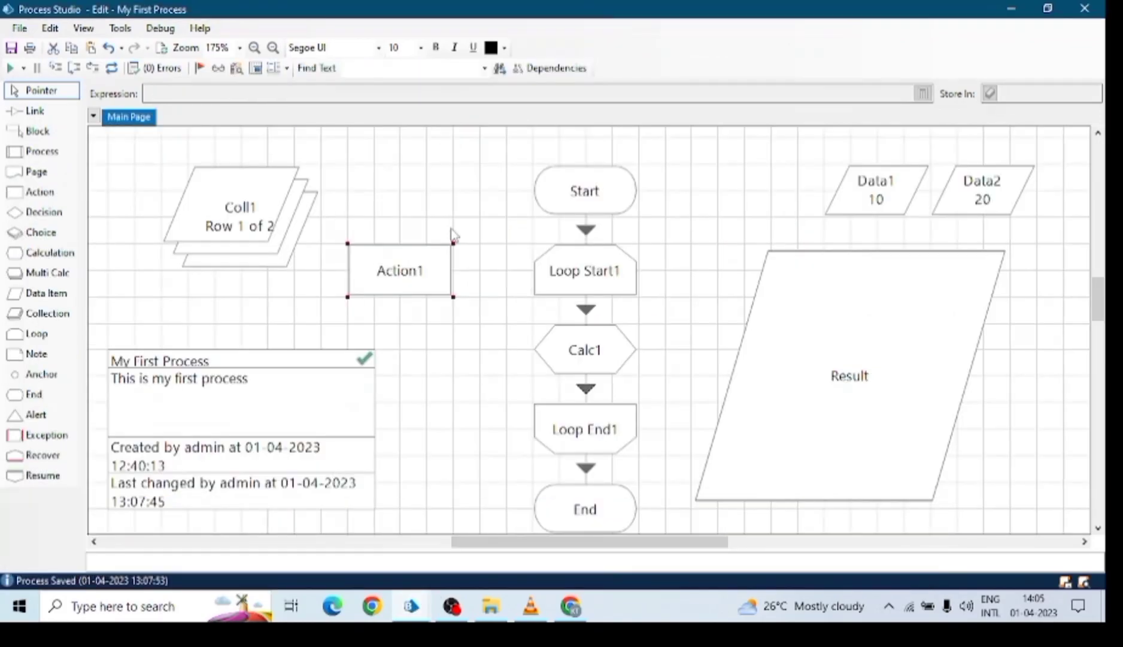
Open and close Action1's properties on My First Process's main page.
scroll(421, 235, down, 1)
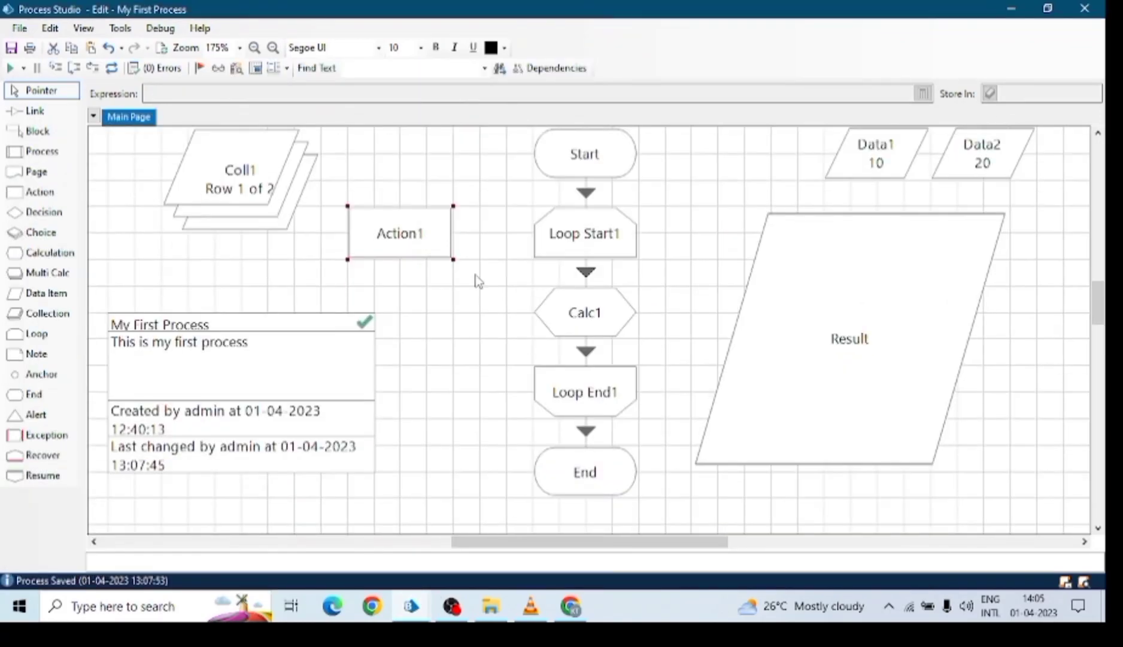
double_click(395, 248)
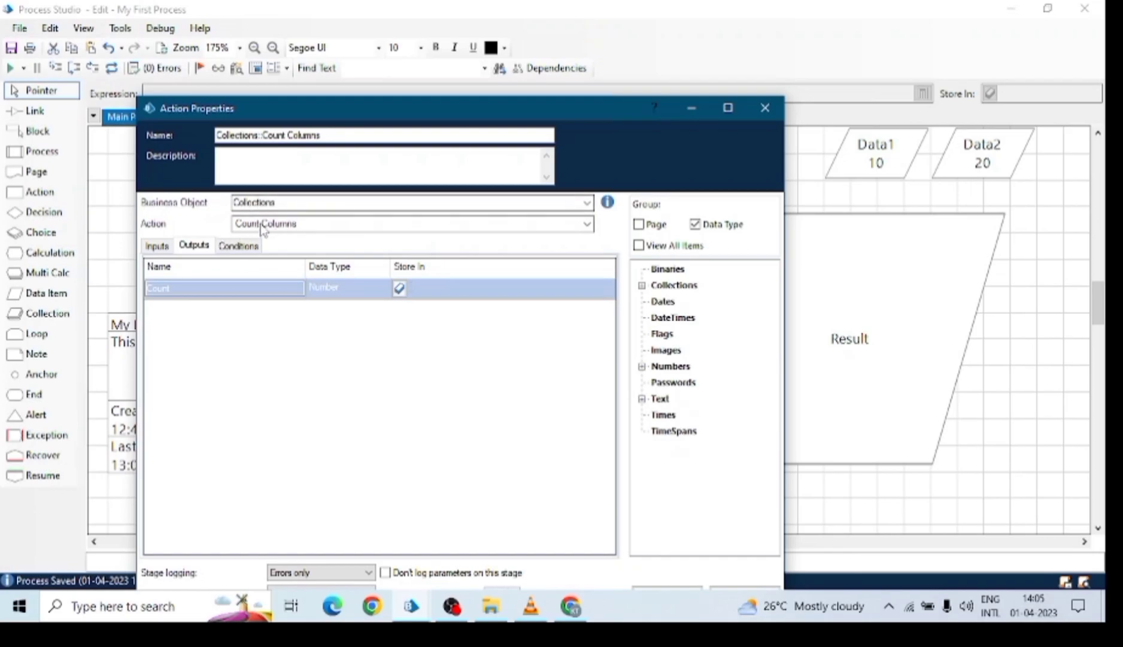
click(765, 108)
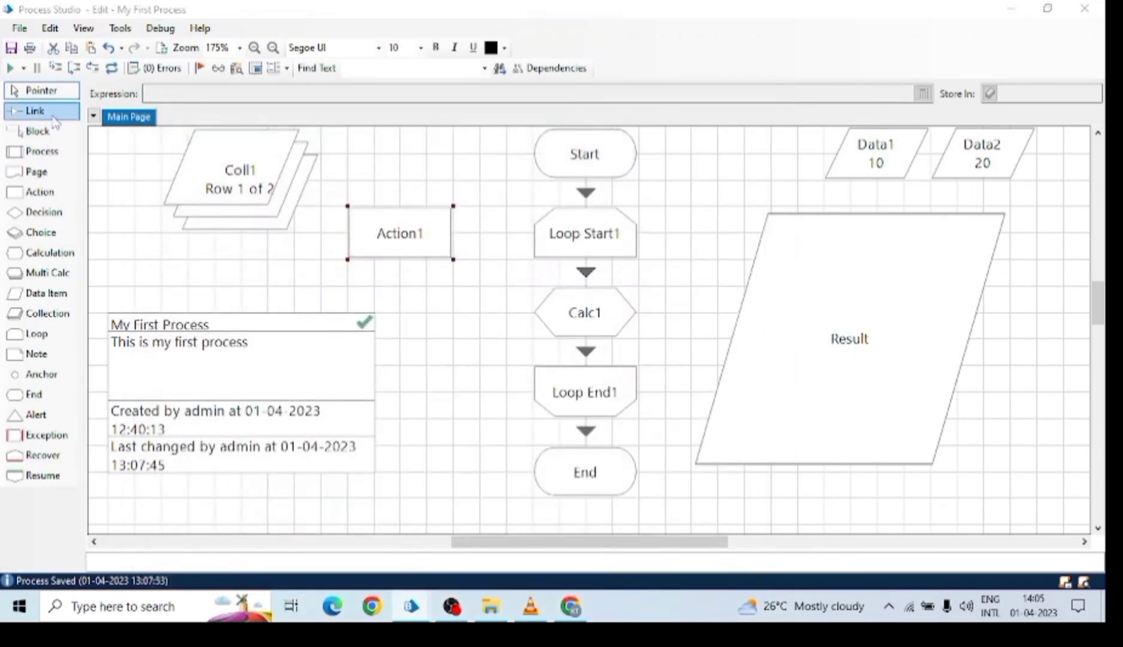
Link Start to Action1 and Action1 to End, then nudge Action1 slightly down and right.
click(599, 162)
click(76, 113)
click(550, 170)
click(431, 245)
click(582, 464)
click(36, 91)
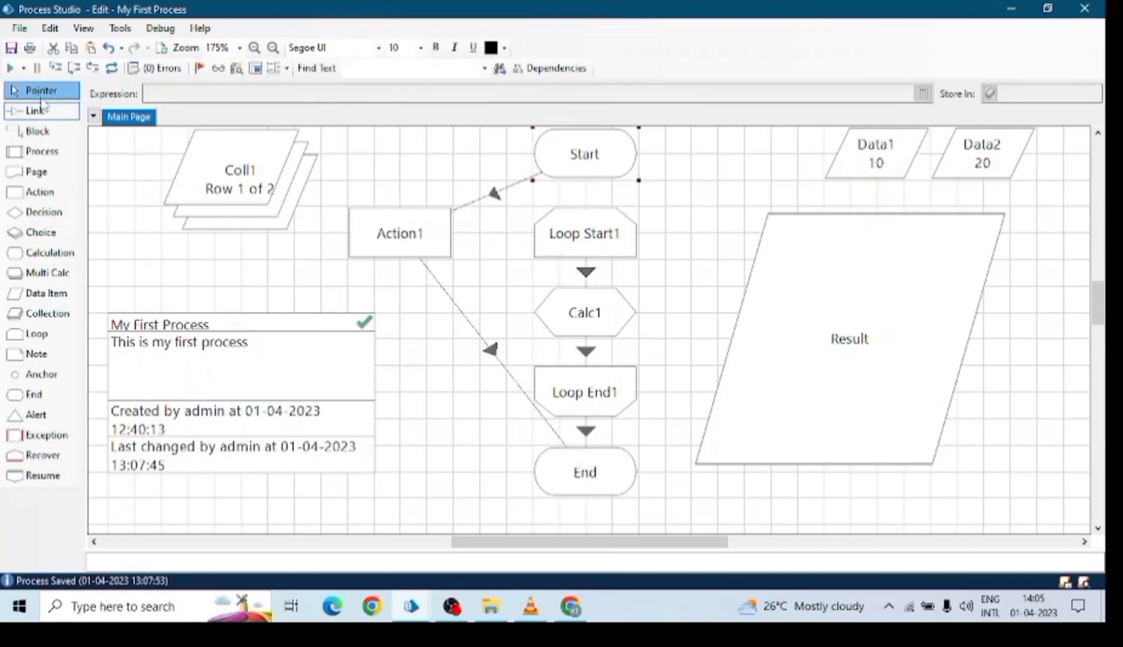
drag(419, 234, 433, 255)
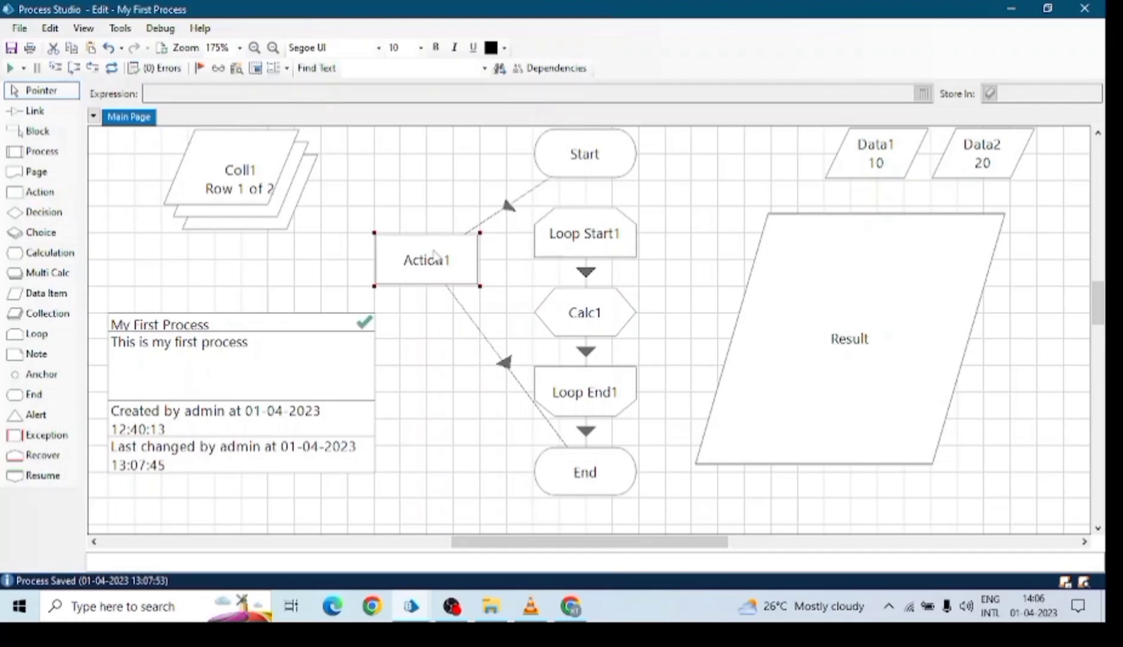
In the main Blue Prism window's Control area, open the First Bot session's log.
click(410, 606)
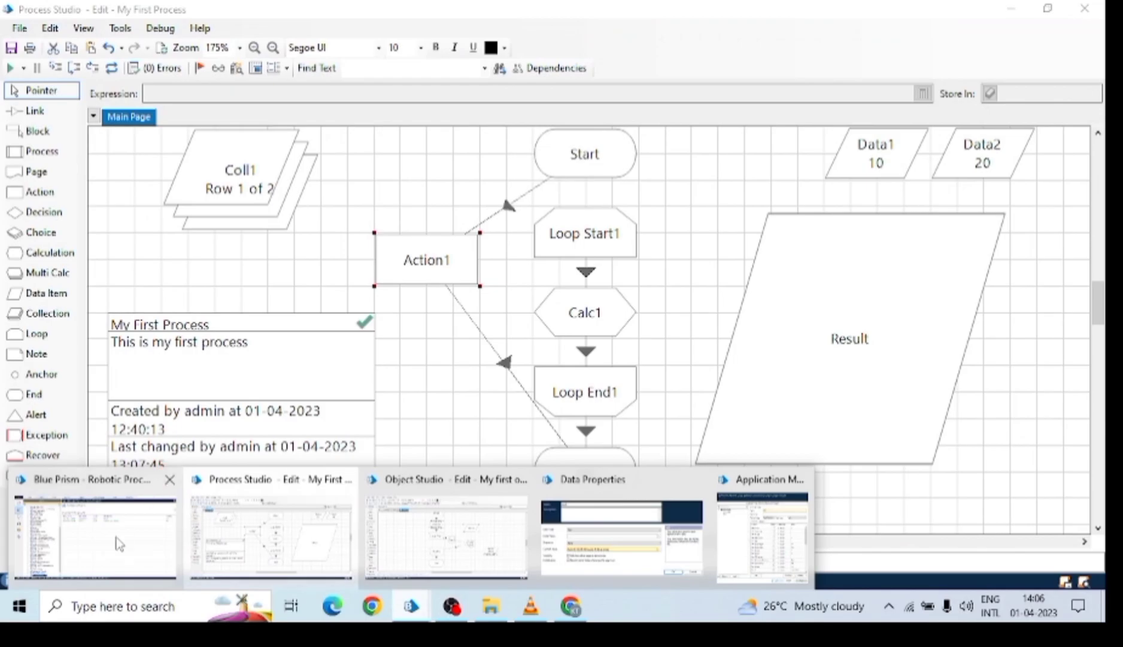
click(119, 543)
click(257, 31)
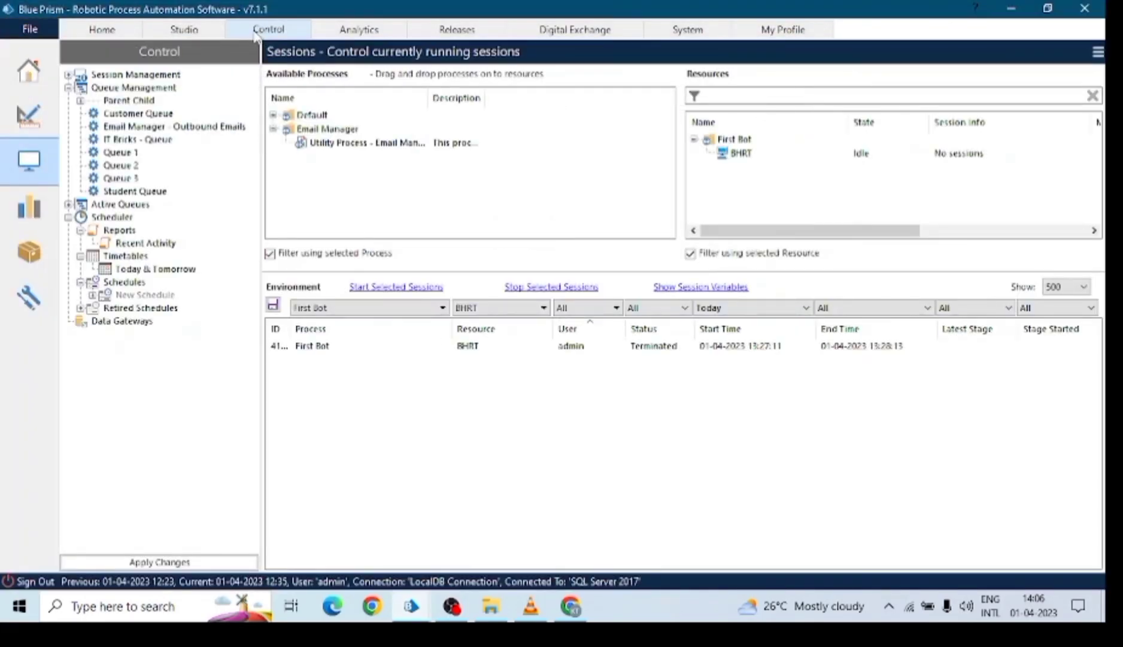
click(342, 347)
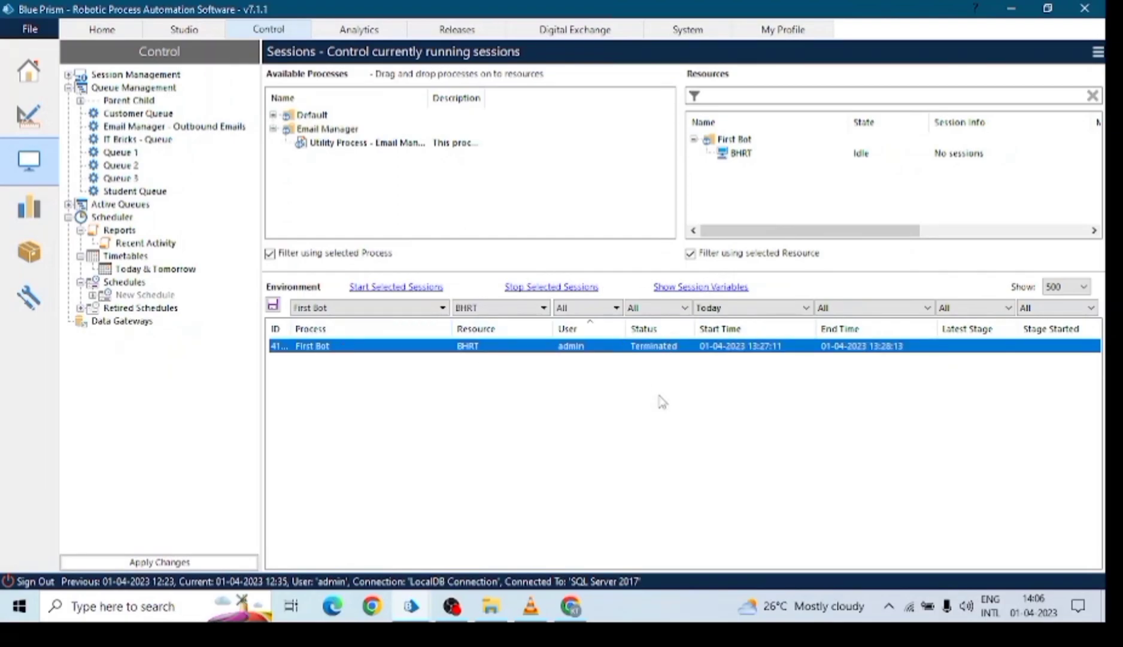
double_click(642, 352)
Maximise the log, widen the Result column, review the File Not Found and Open Workbook entries, and close it.
right_click(642, 352)
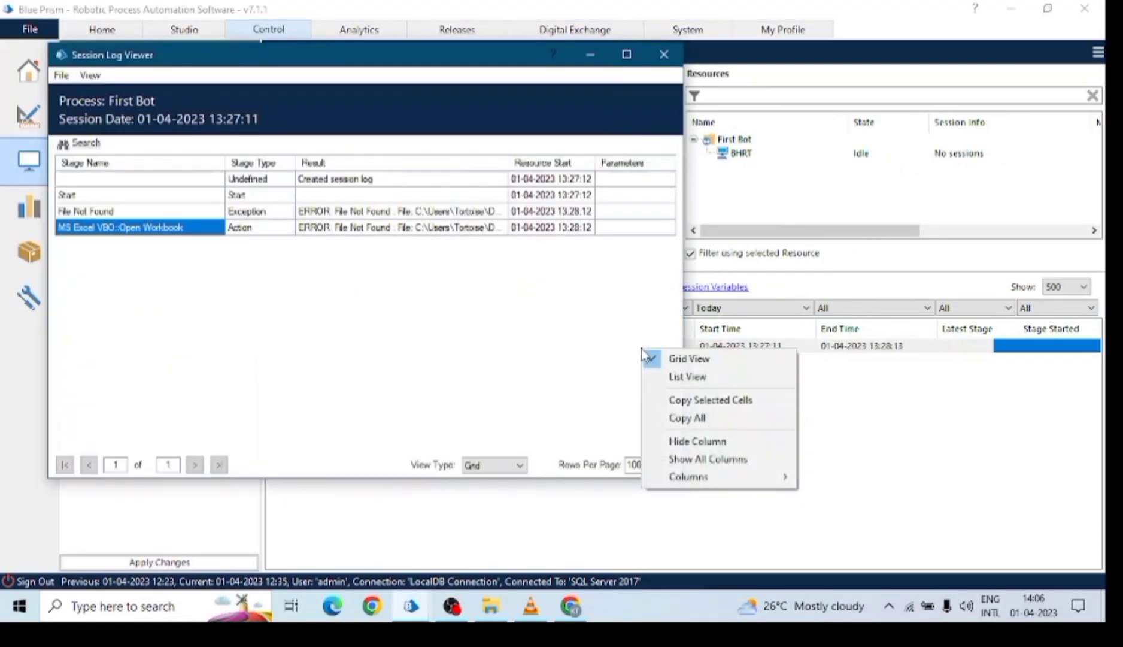
click(627, 54)
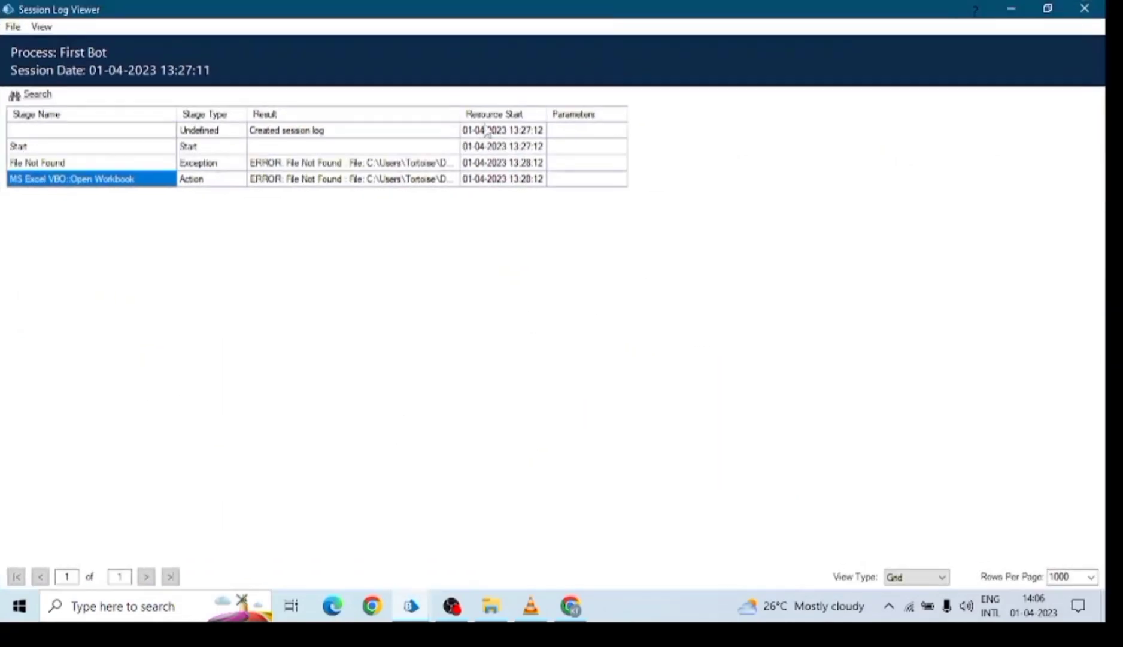
drag(459, 110, 784, 110)
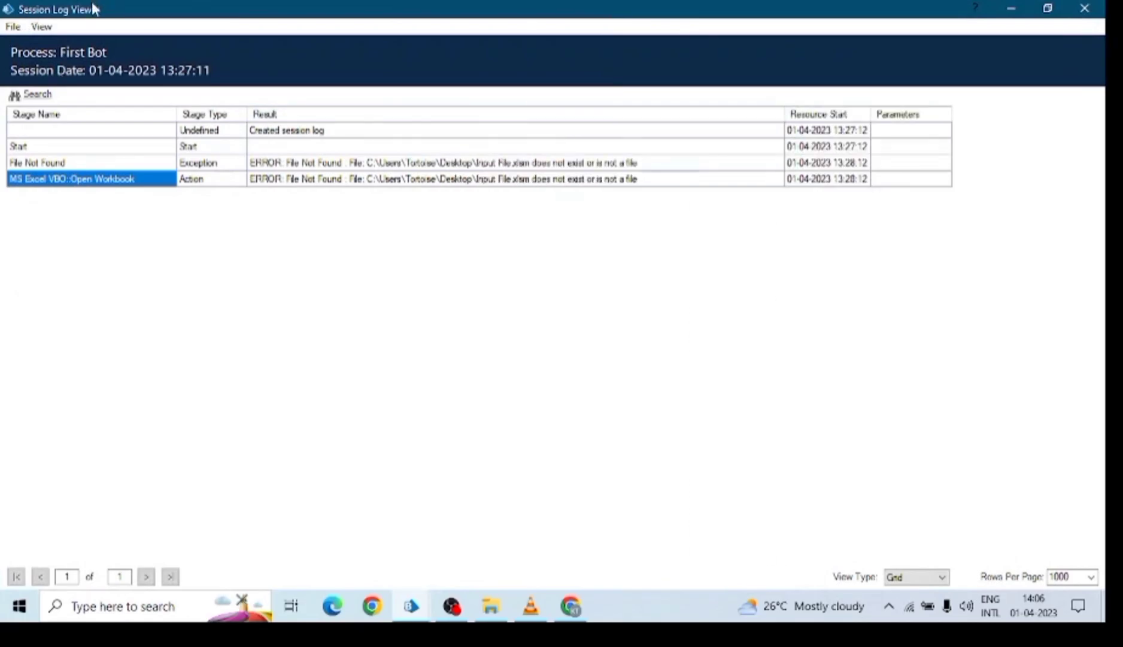
click(383, 168)
click(347, 179)
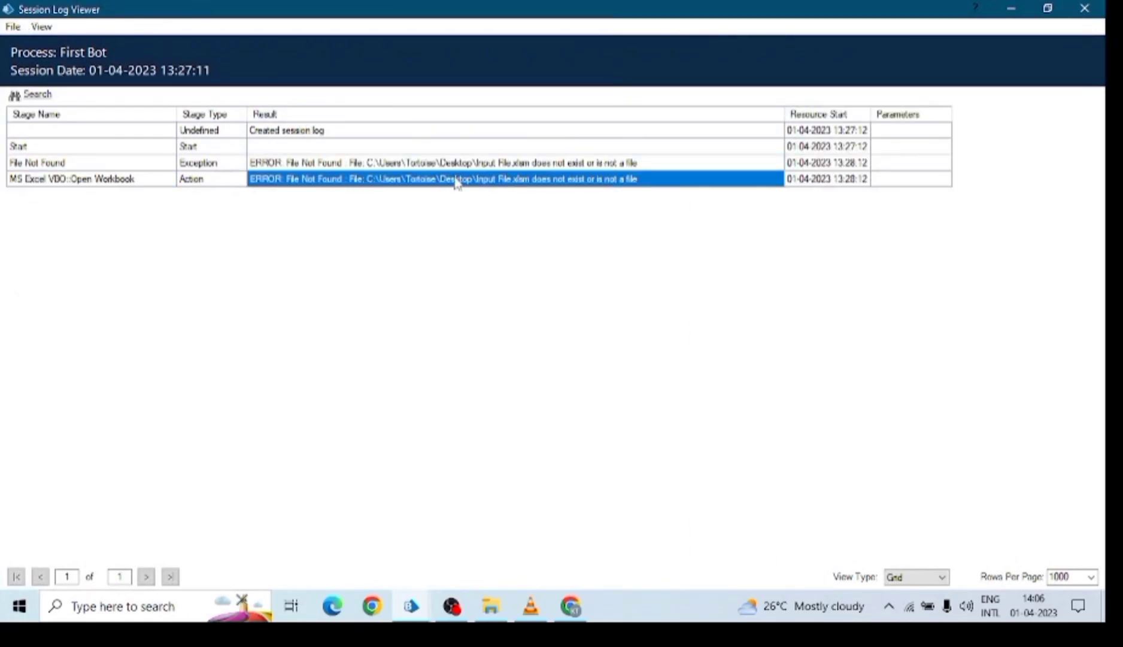
click(1085, 8)
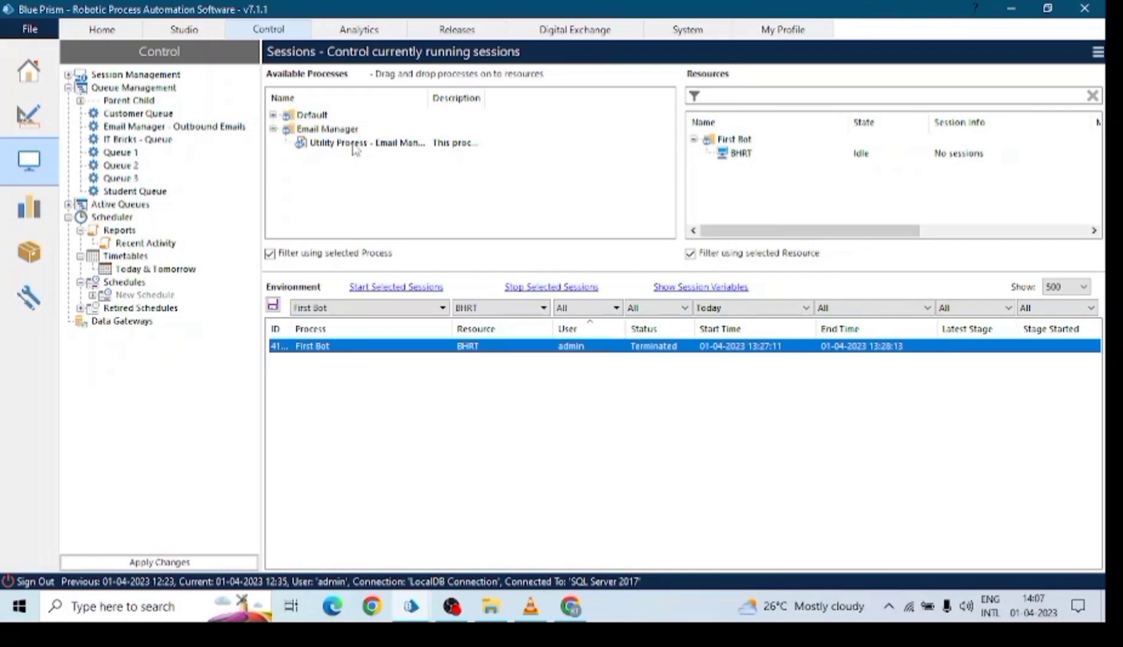
Minimise Chrome and the Control window, then reopen the application modeller for My first object.
click(572, 605)
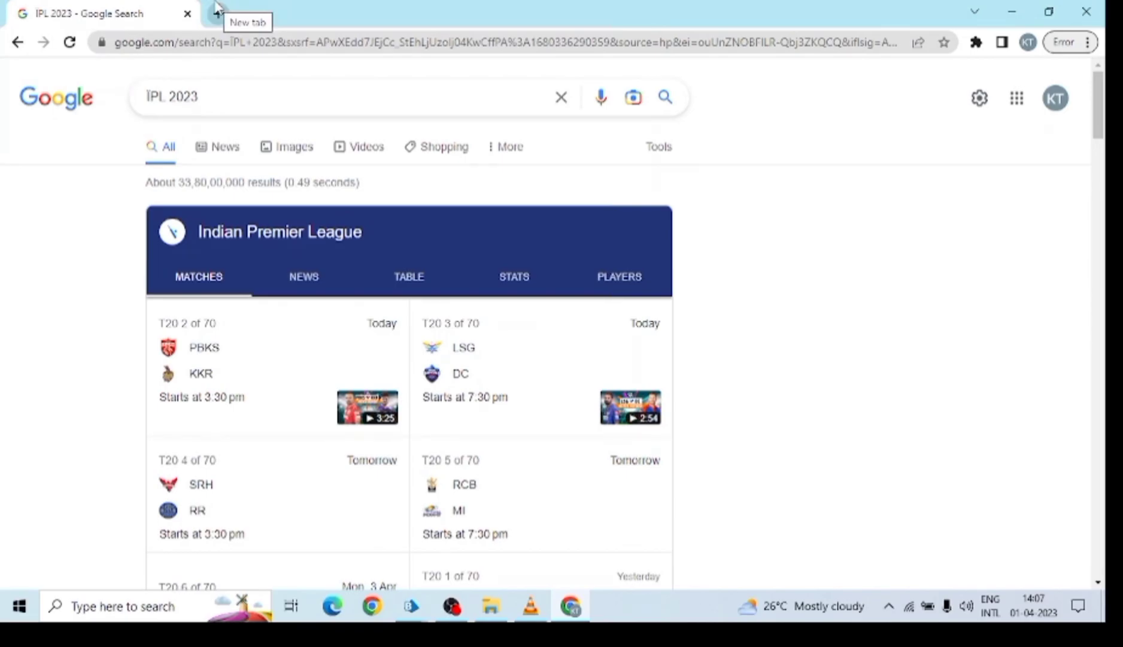
click(1012, 12)
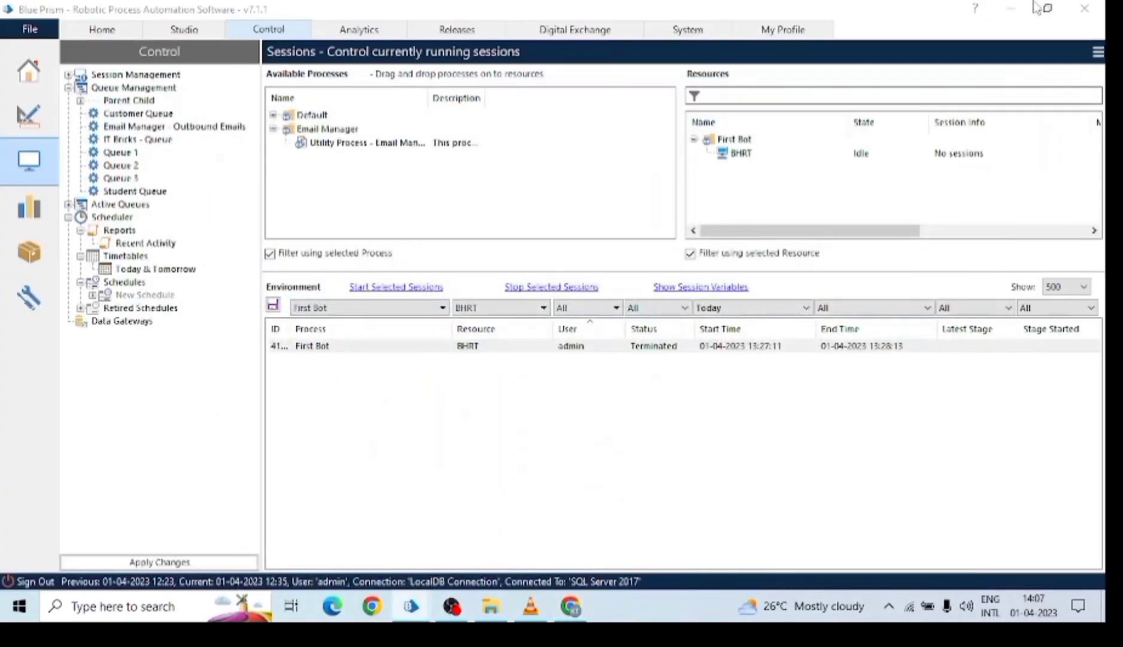
click(1012, 10)
click(1104, 619)
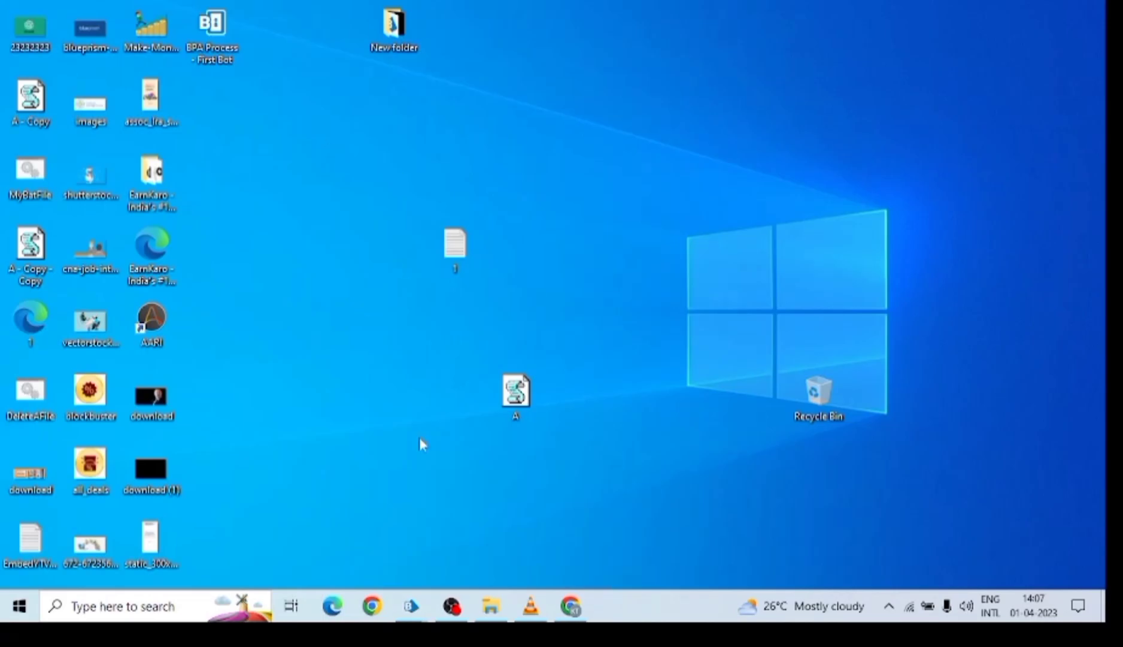
mouse_move(410, 606)
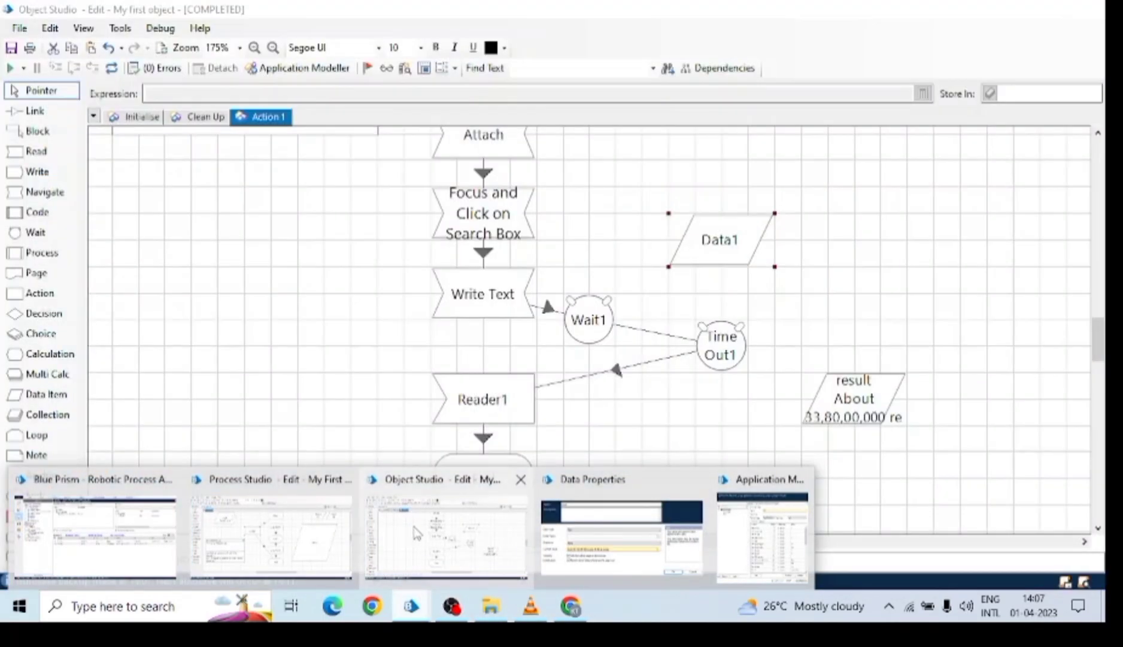
click(742, 529)
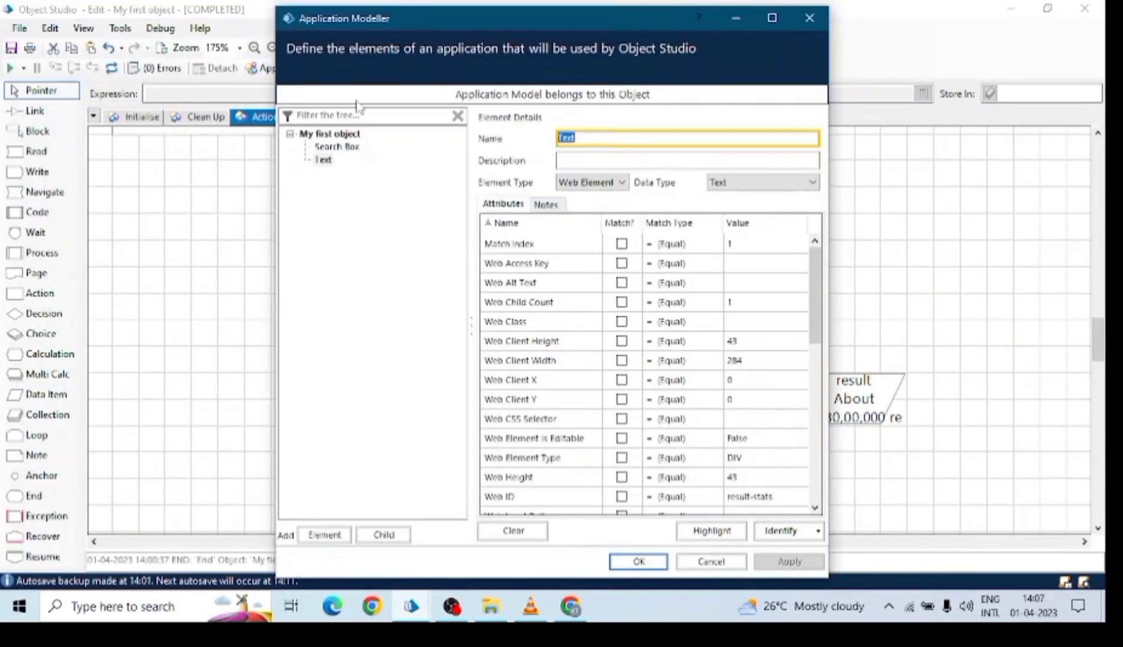
click(810, 18)
click(288, 74)
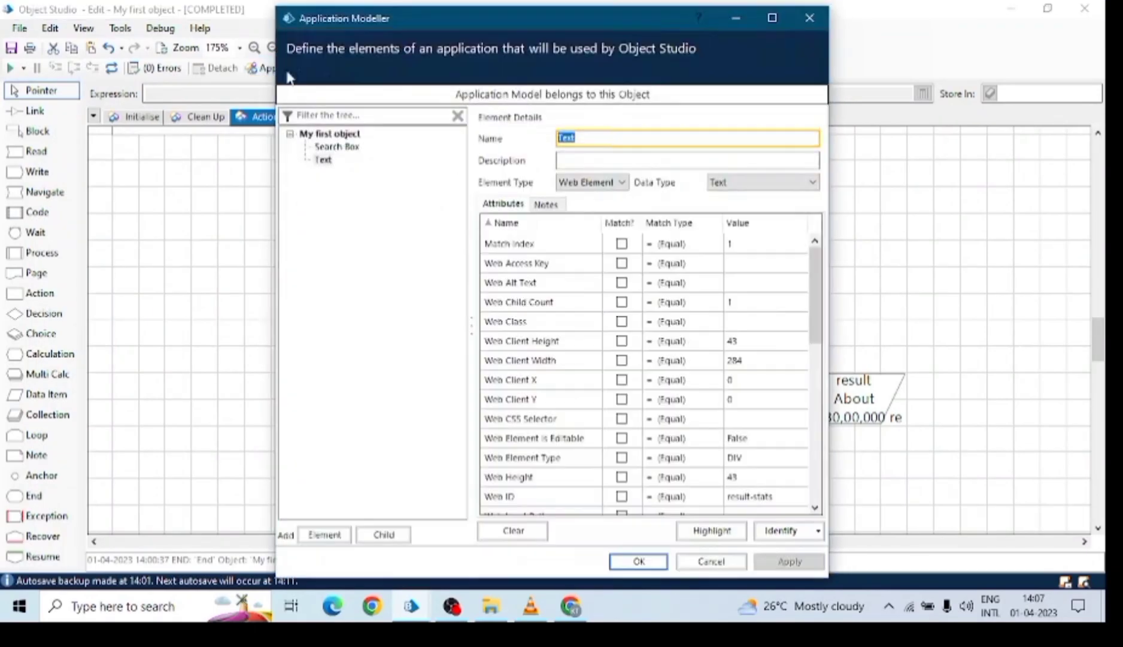
Run the wizard from the My first object root, keeping the default name, through to the chrome.exe executable path step.
click(328, 134)
click(768, 530)
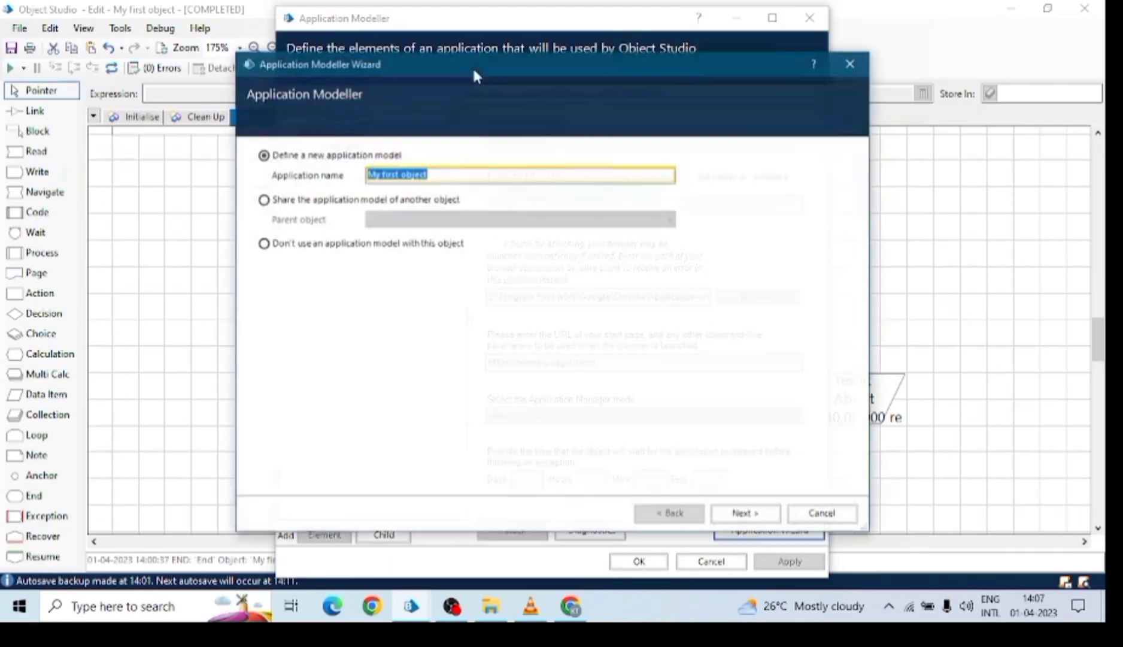
click(728, 513)
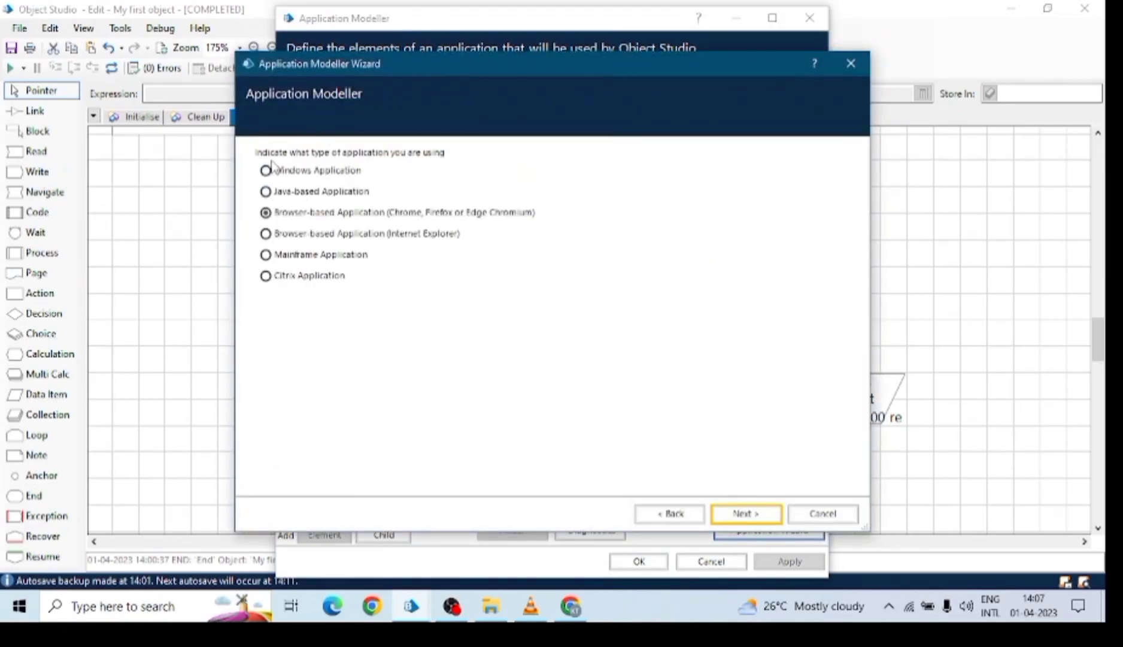
click(296, 174)
click(746, 513)
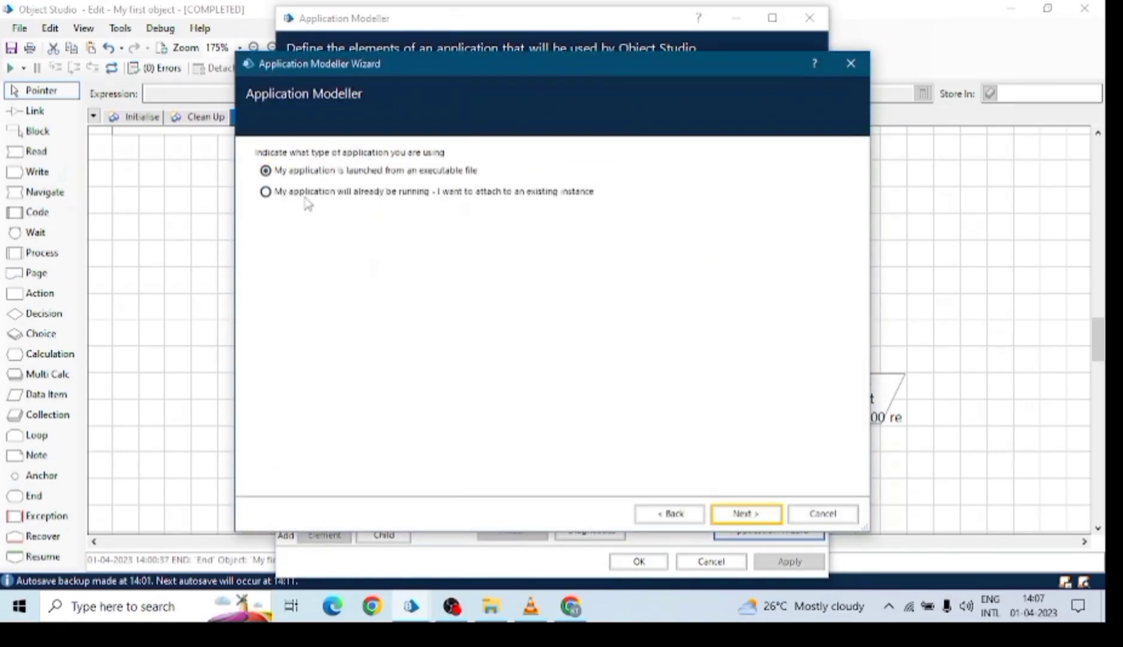
click(744, 513)
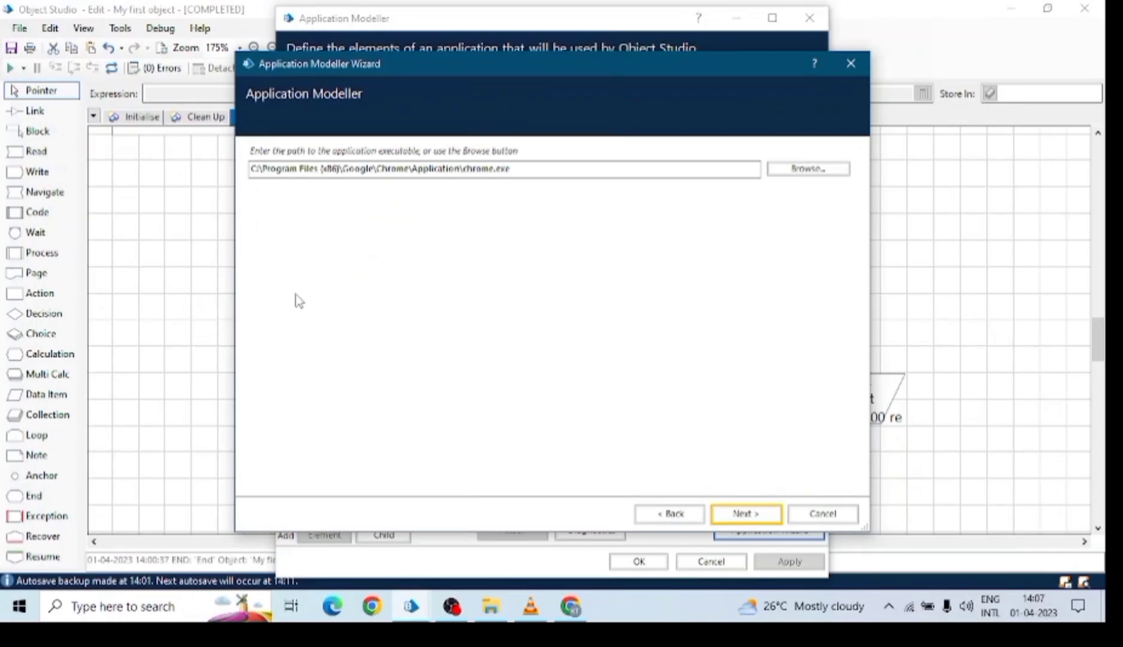